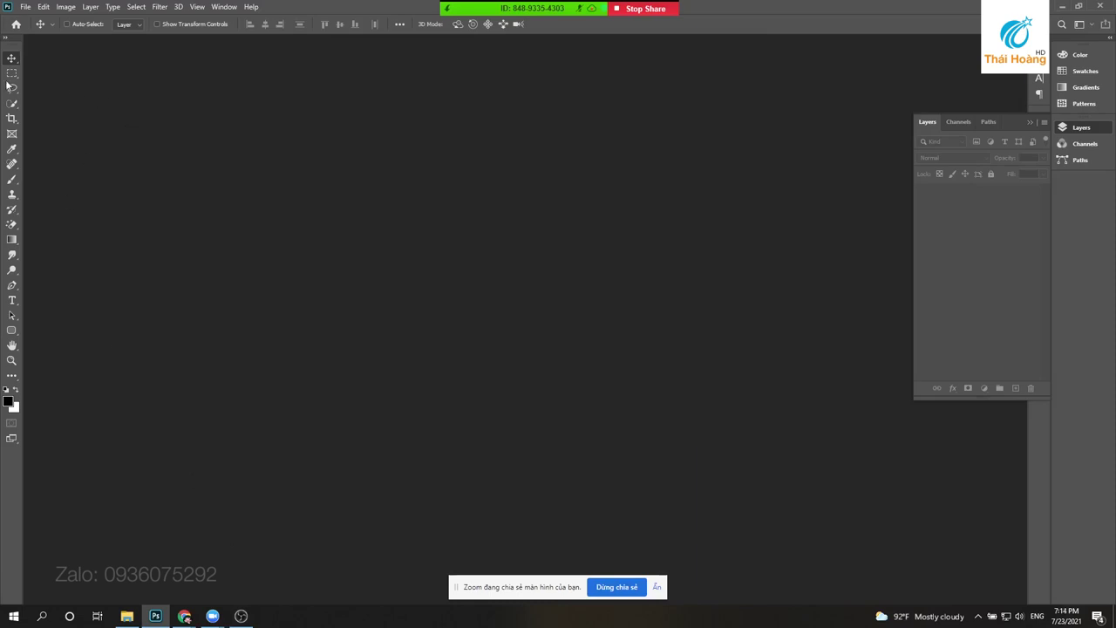
- Start a new document named 'bai tap buoi 2' with width units set to Pixels
left_click(23, 7)
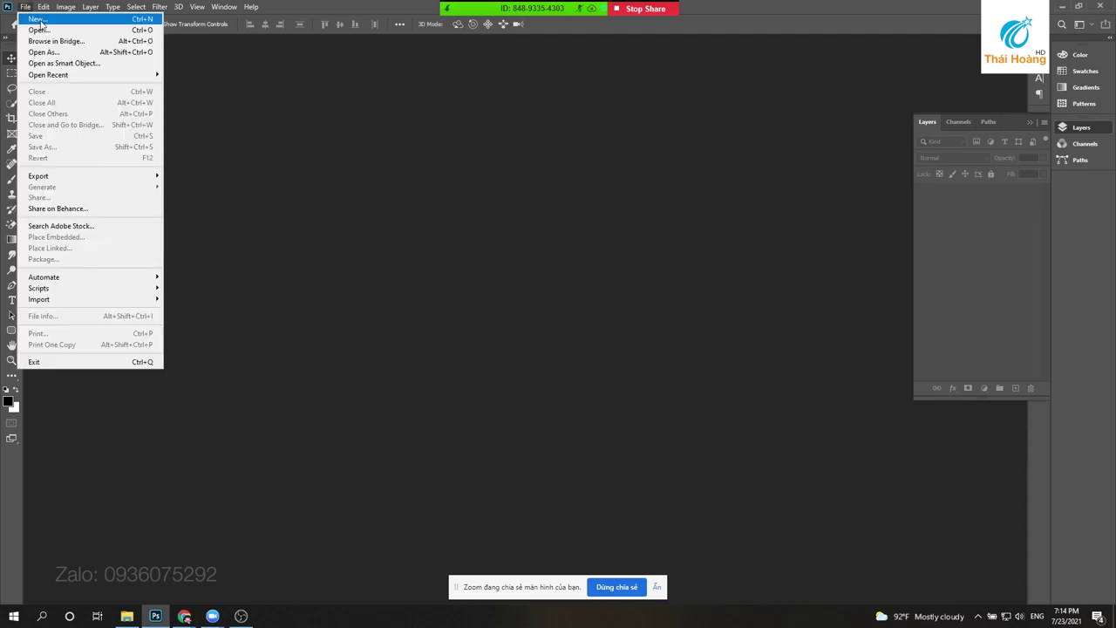
left_click(39, 19)
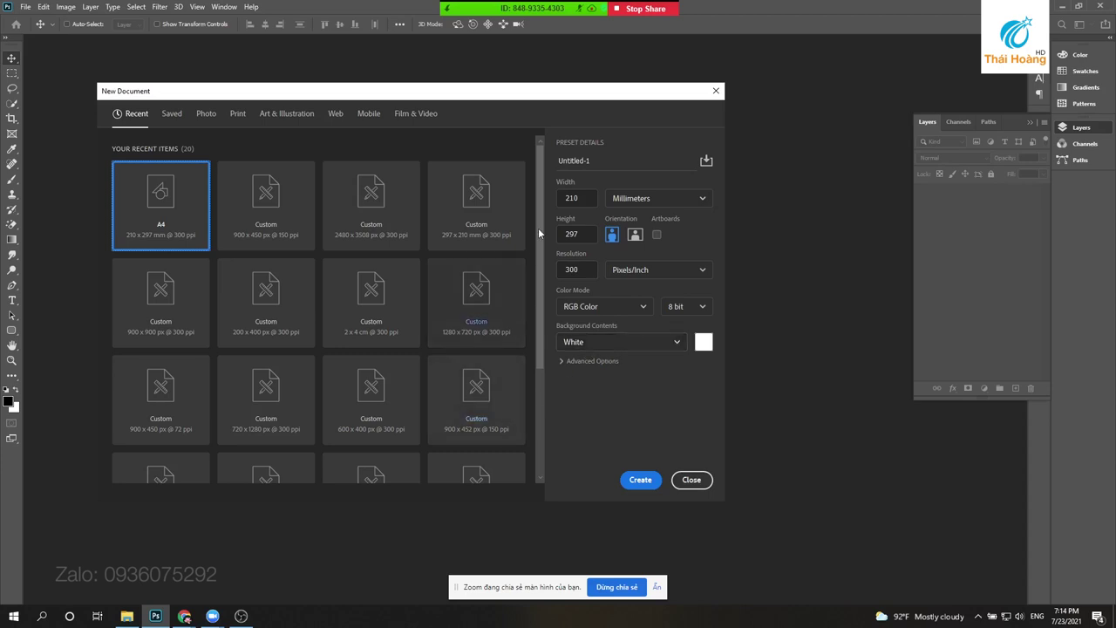
left_click(600, 159)
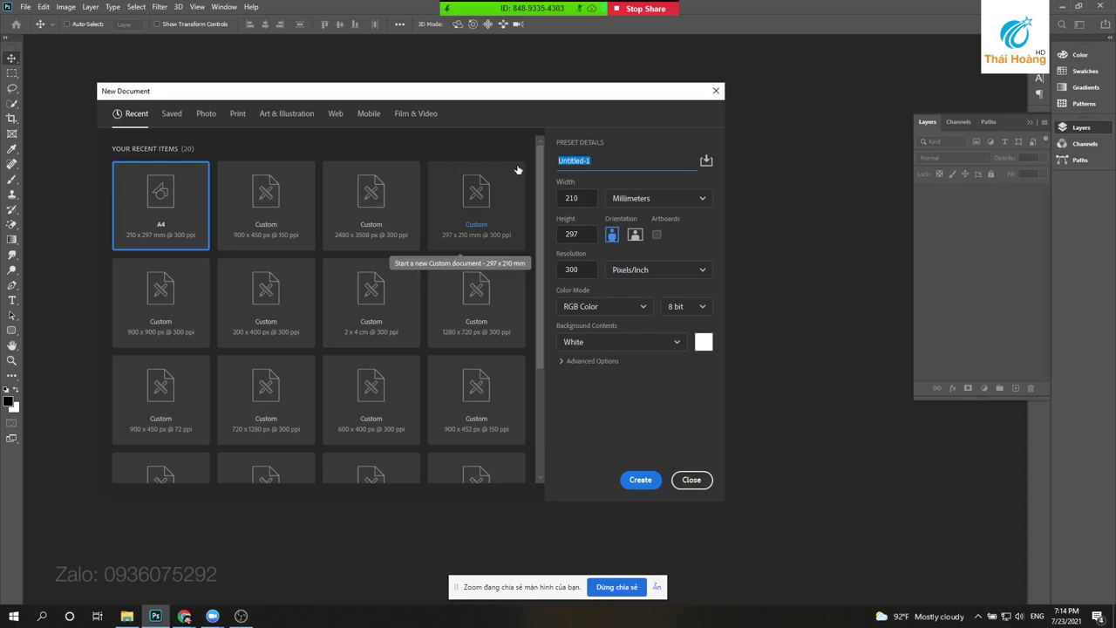
type("bai tap buoi 2")
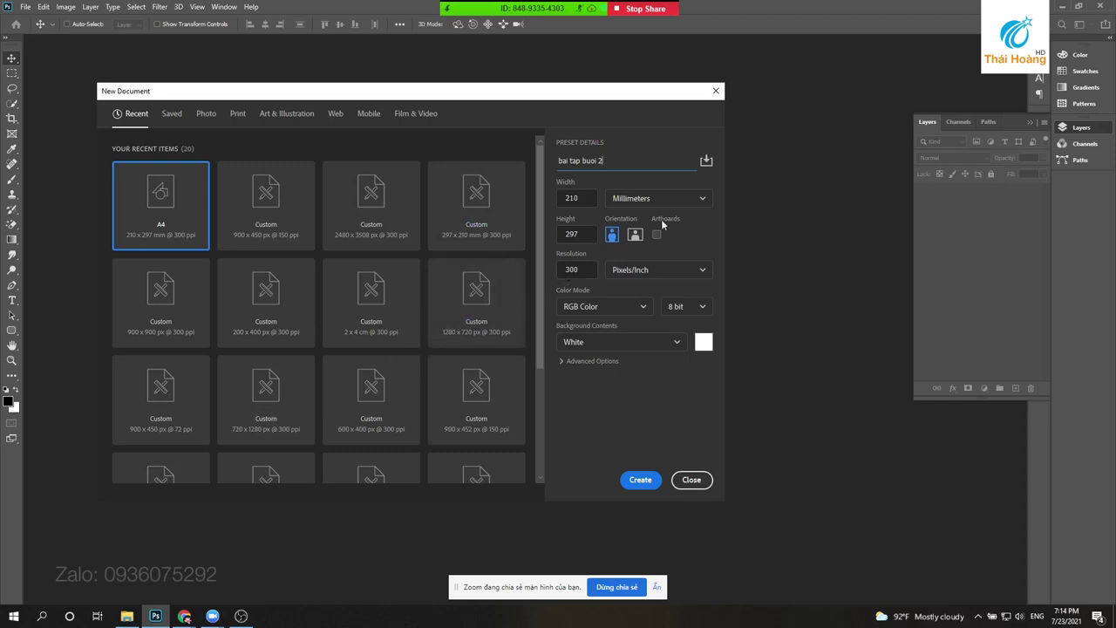
left_click(637, 198)
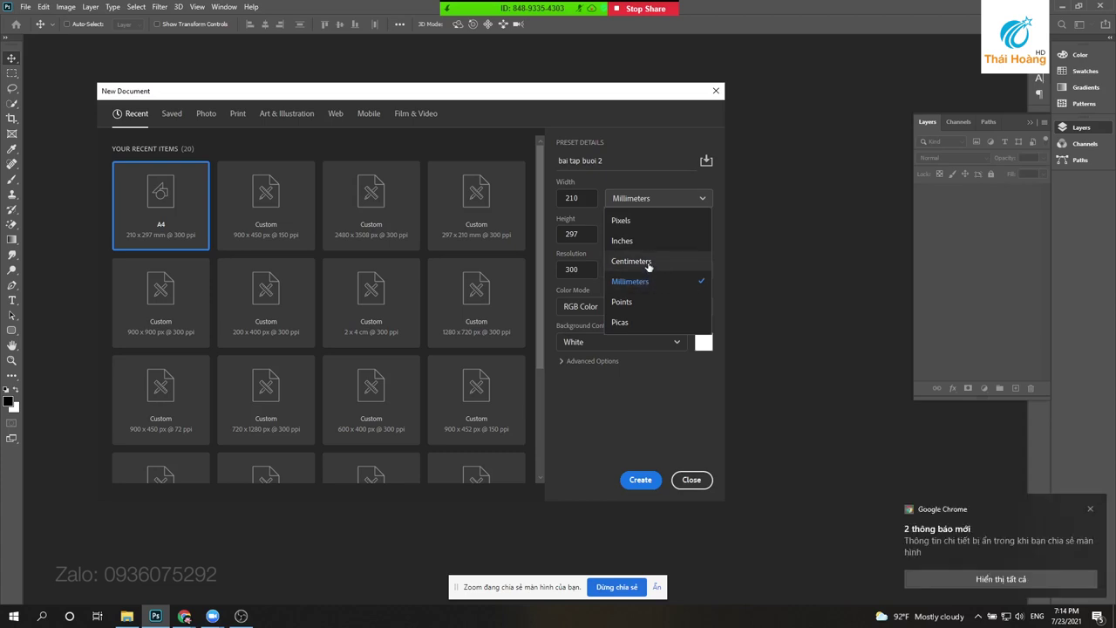
left_click(621, 220)
- Set the canvas size to 900 × 450 px in landscape orientation
double_click(574, 198)
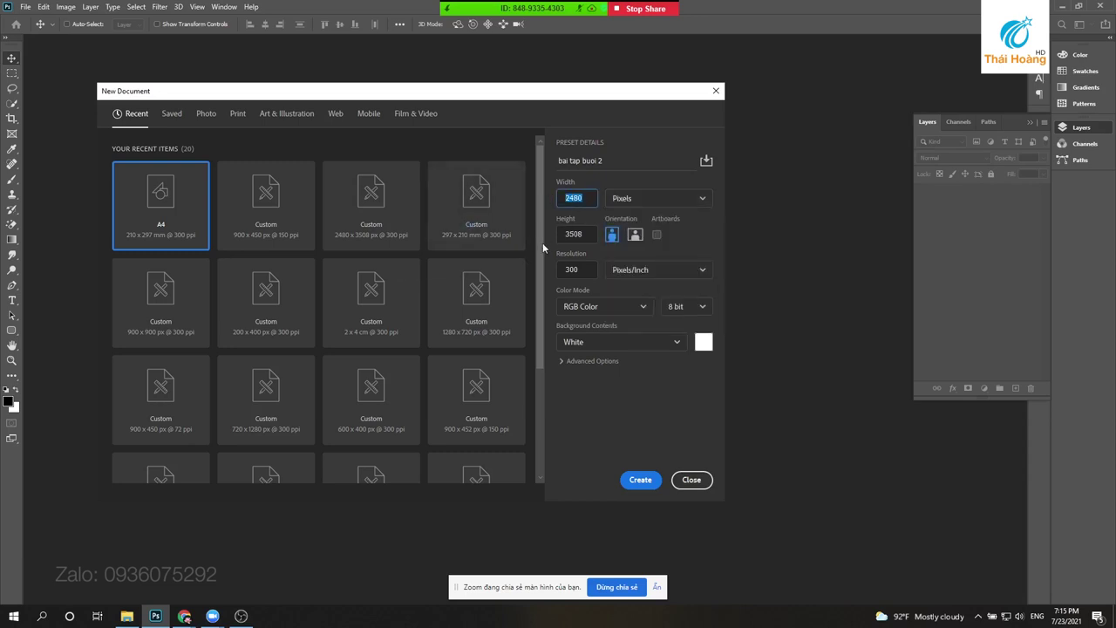
type("900")
key("Tab")
type("450")
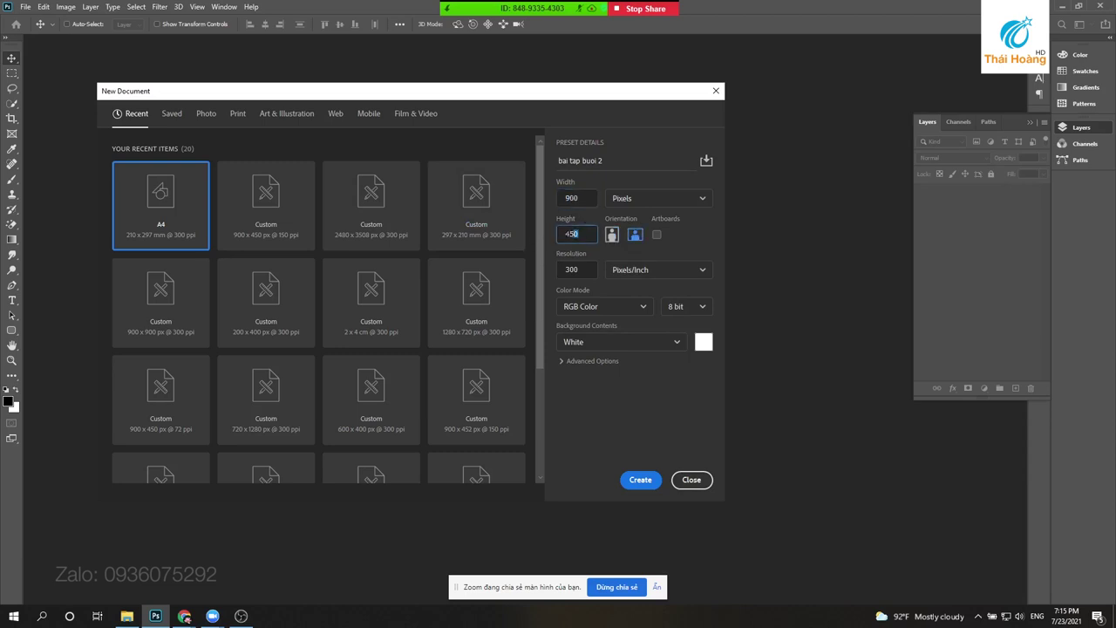
left_click(635, 235)
left_click(613, 235)
left_click(635, 235)
- Set resolution to 150 ppi, keep RGB Color 8 bit, and create the document
left_click(577, 269)
left_click_drag(584, 270, 551, 270)
type("150")
left_click(598, 309)
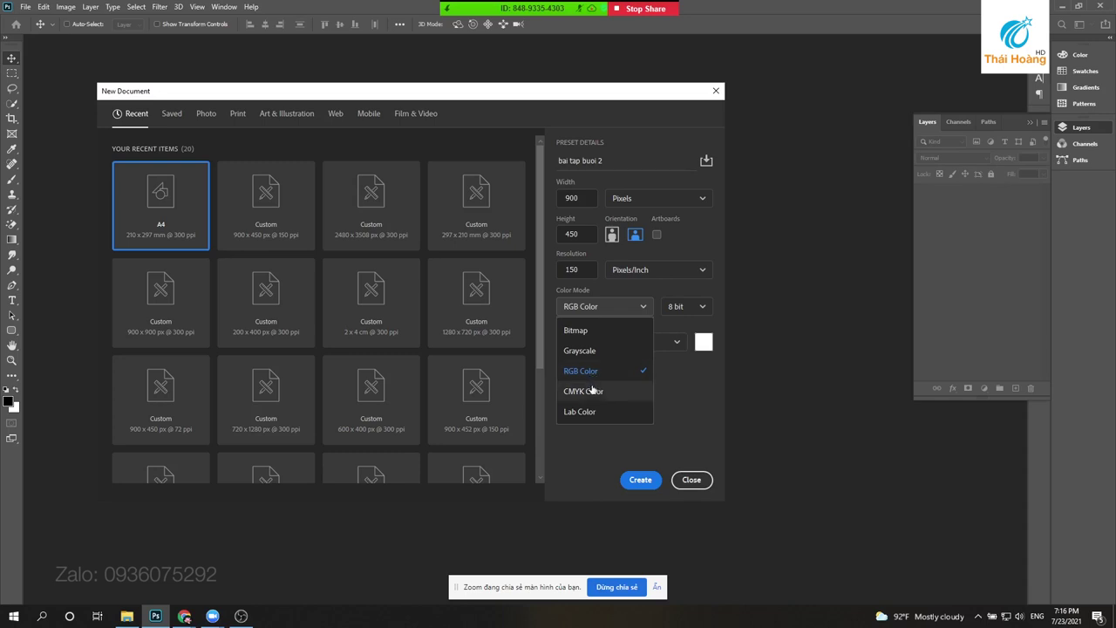
left_click(613, 372)
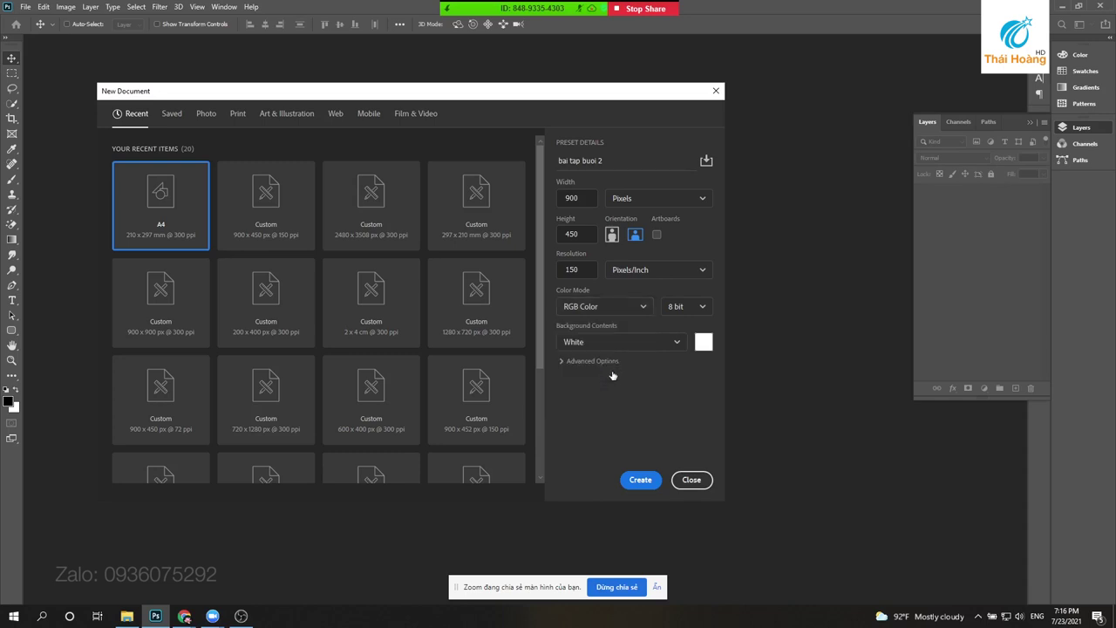
left_click(702, 307)
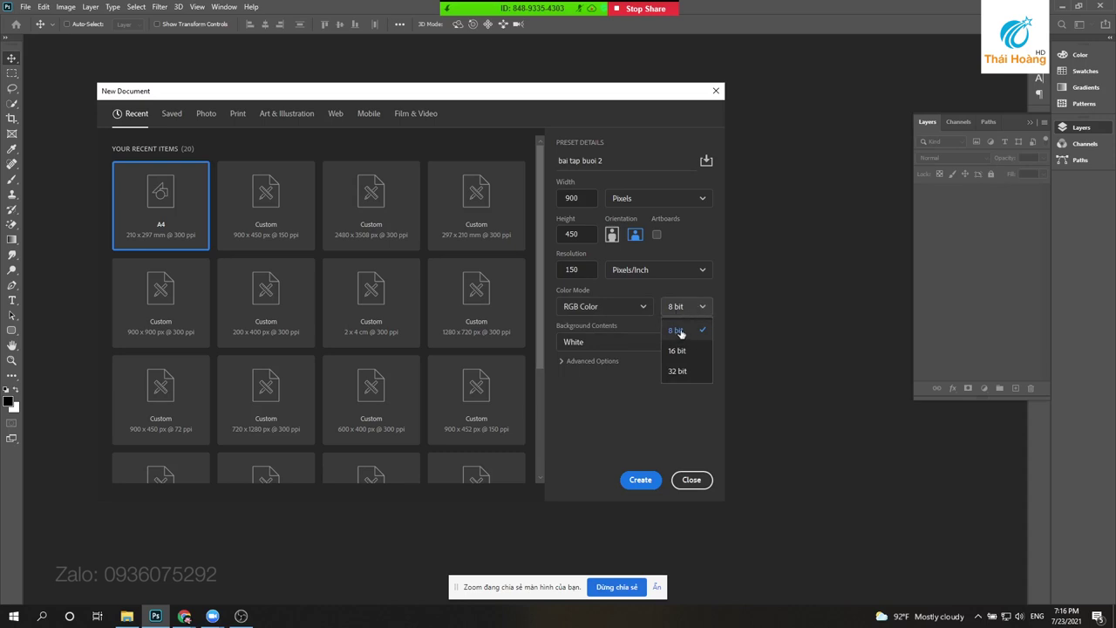
left_click(701, 309)
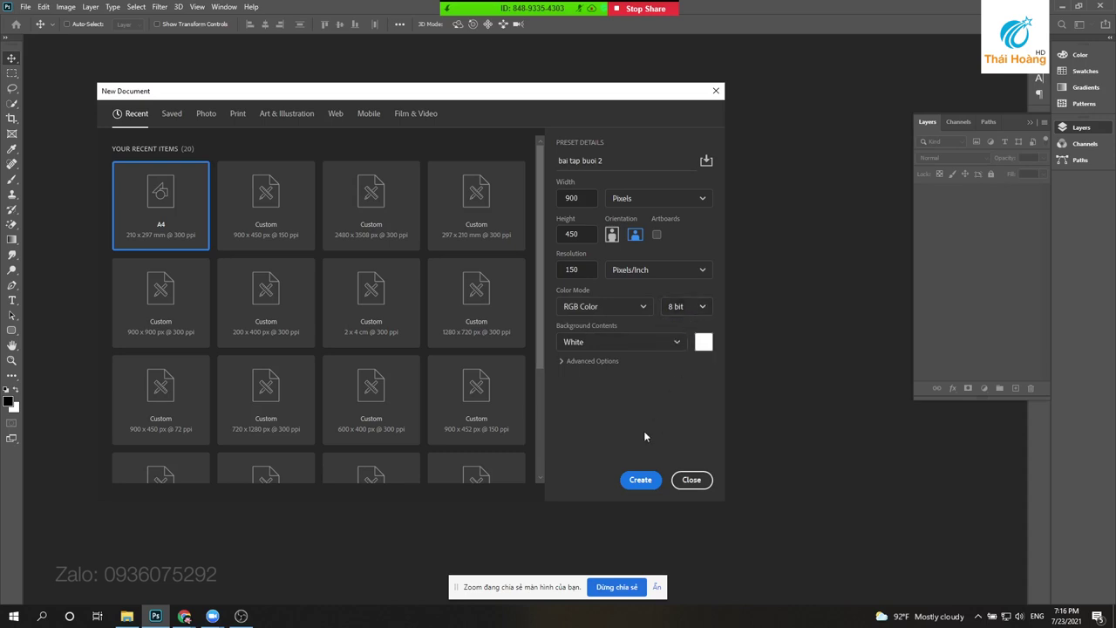
left_click(651, 483)
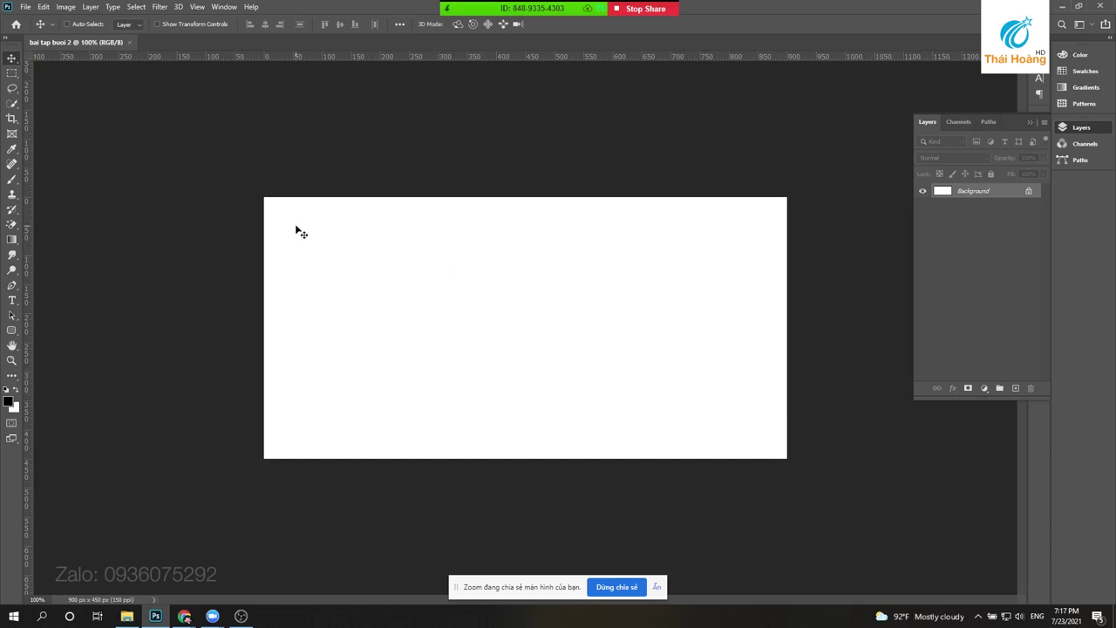
- Unlock the Background into an editable Layer 0
left_click(11, 77)
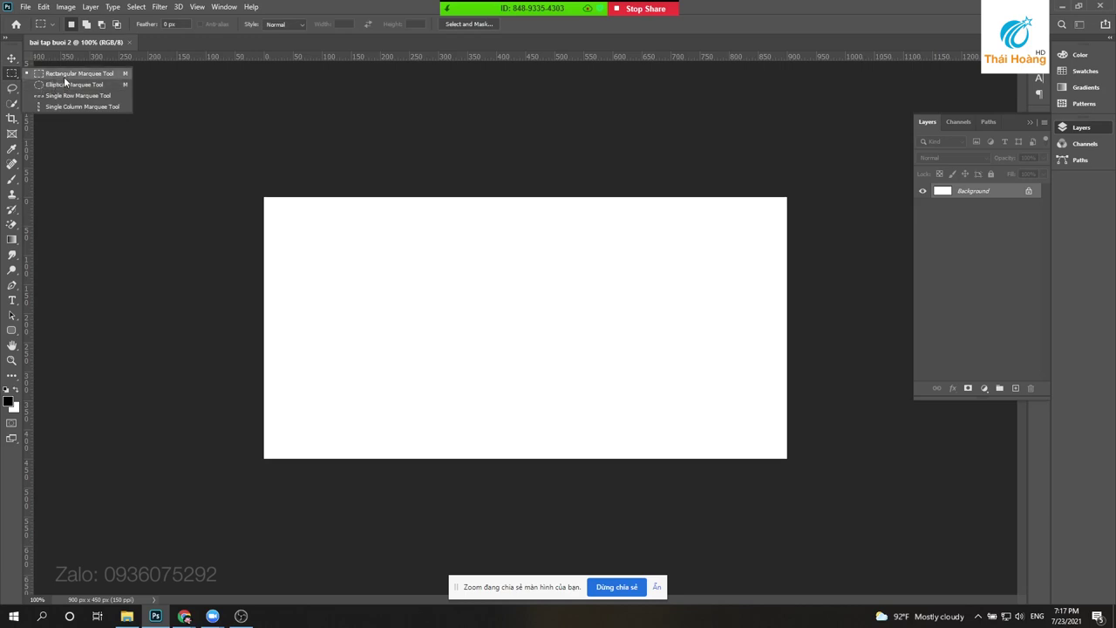
key("v")
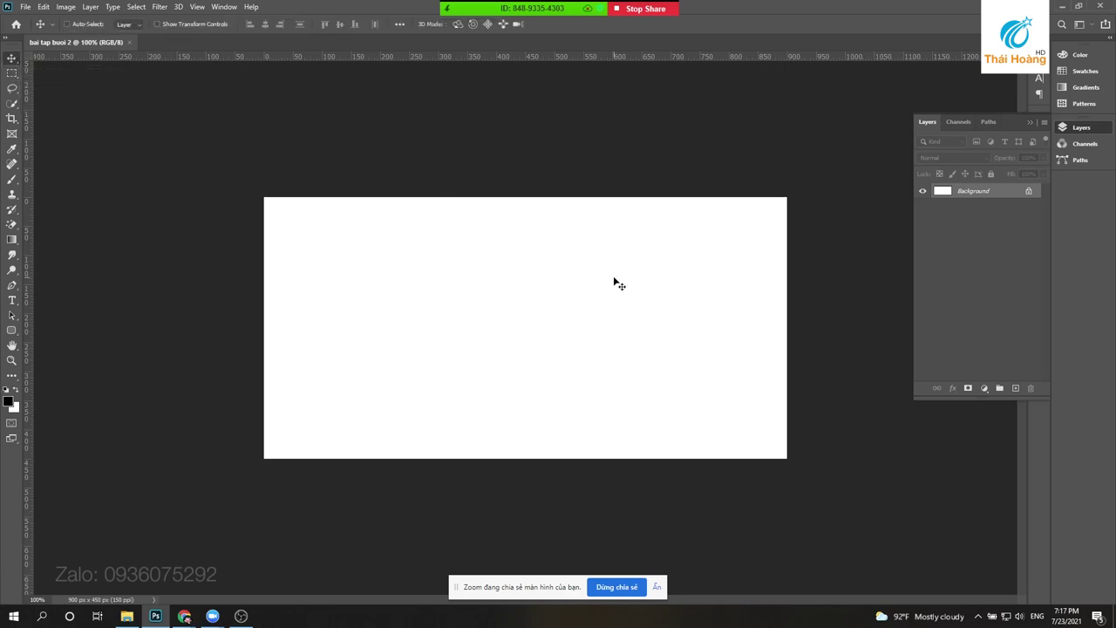
left_click(1030, 192)
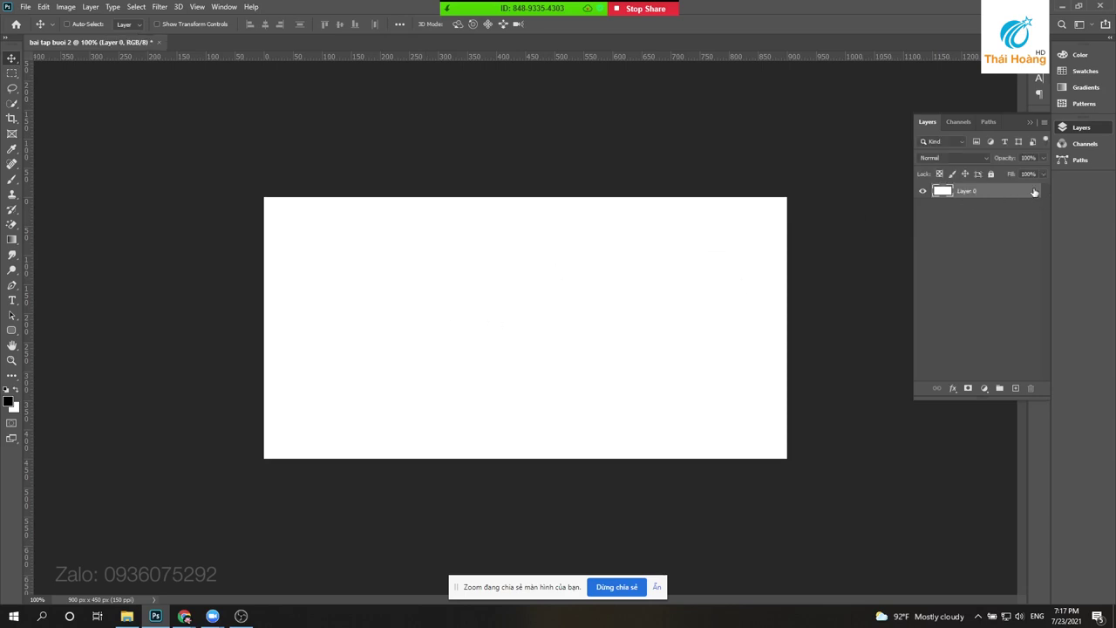
scroll(427, 262, "down", 1)
scroll(428, 263, "up", 1)
- Settle on the Rectangular Marquee Tool and begin a selection near the canvas's upper left
left_click(12, 74)
right_click(12, 75)
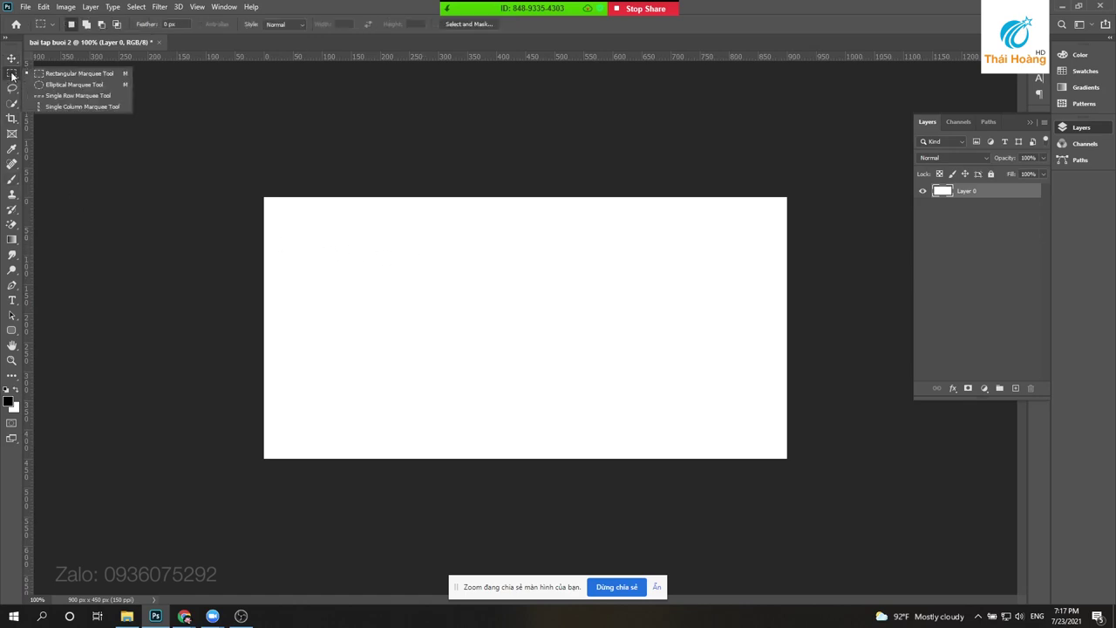
left_click(56, 74)
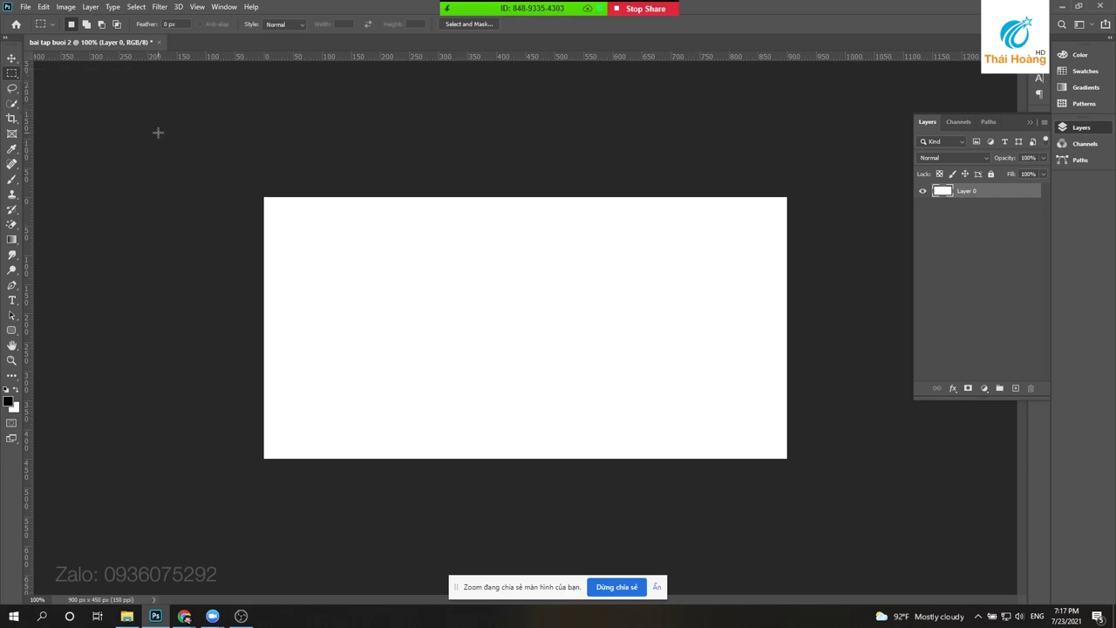
right_click(14, 73)
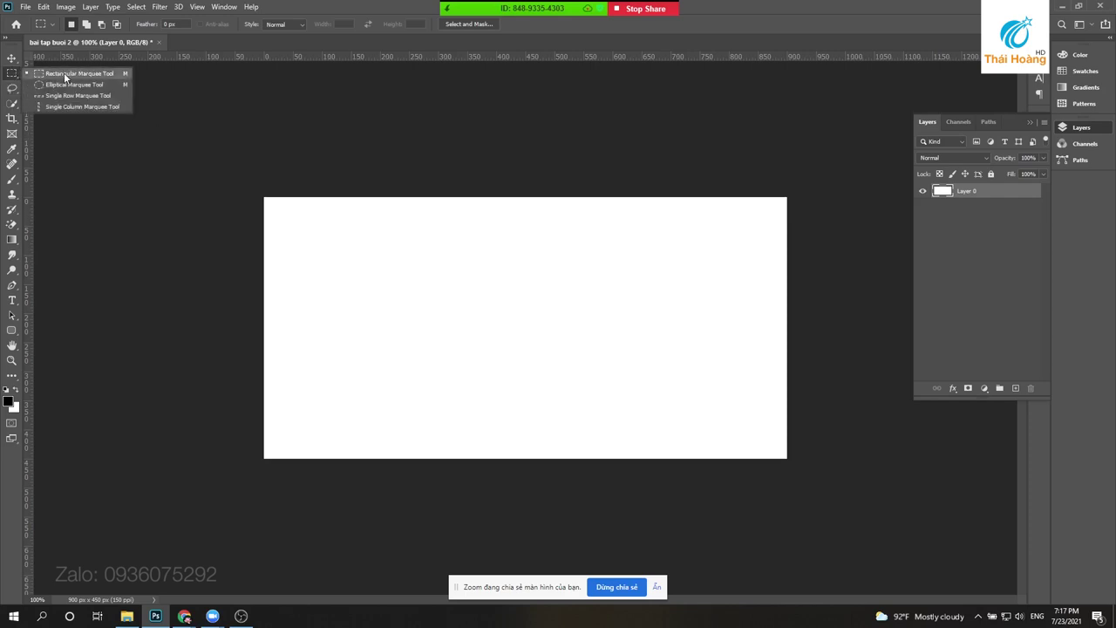
left_click(102, 76)
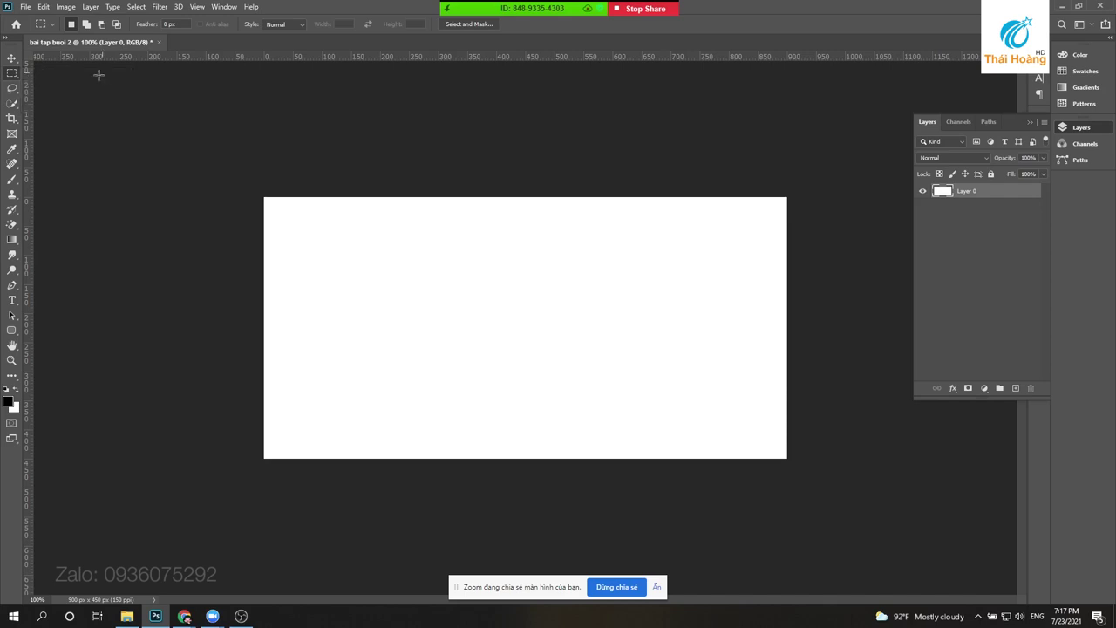
left_click(13, 59)
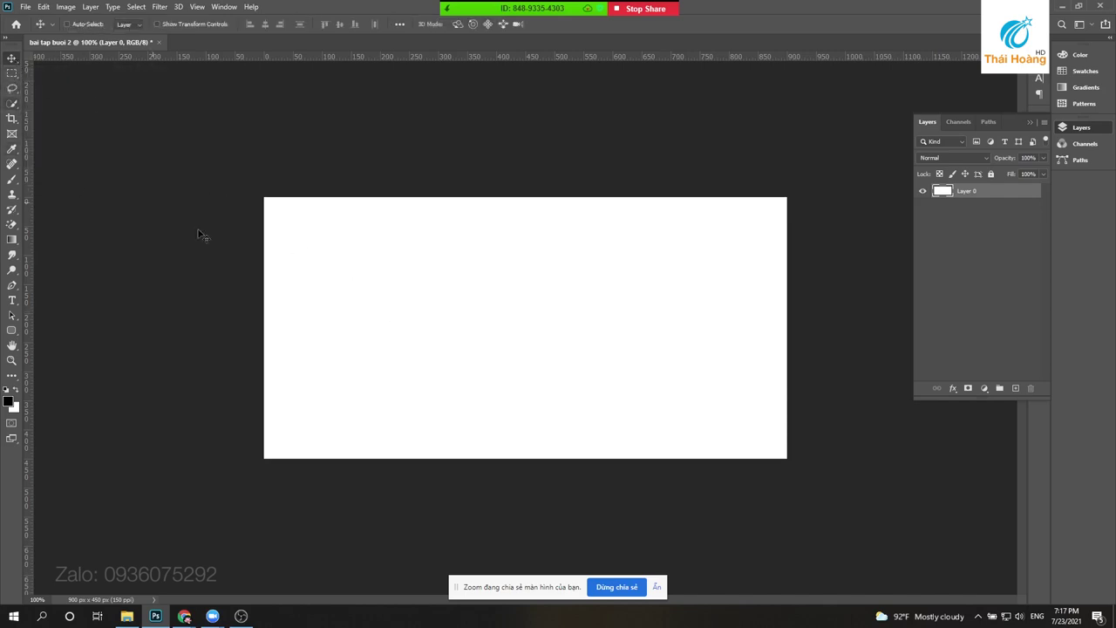
right_click(18, 66)
left_click(52, 64)
key("m")
right_click(9, 76)
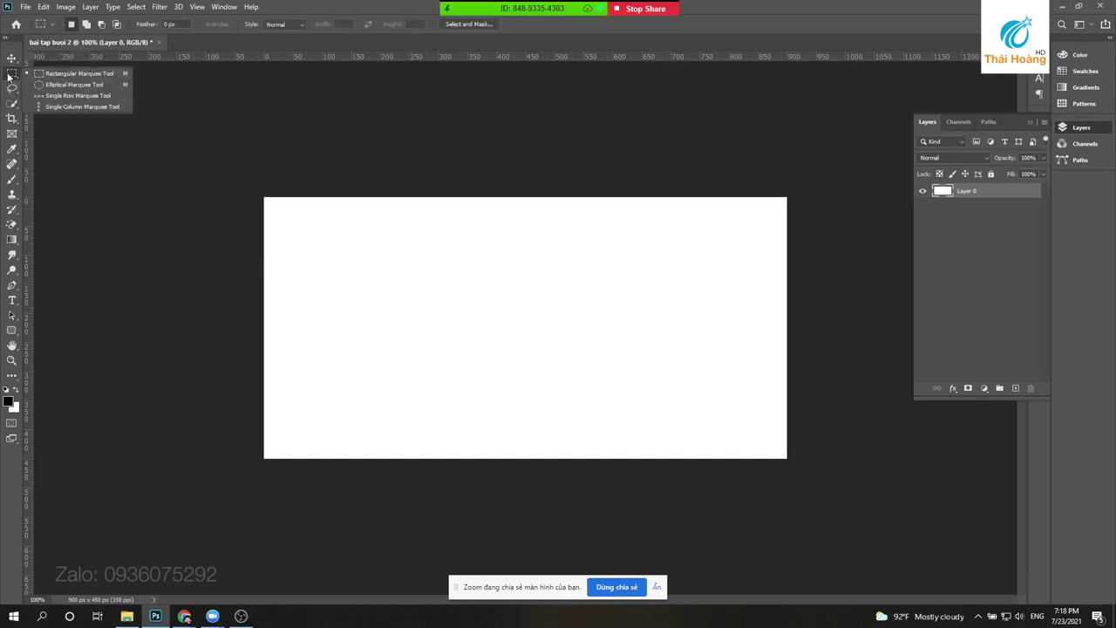
left_click(62, 75)
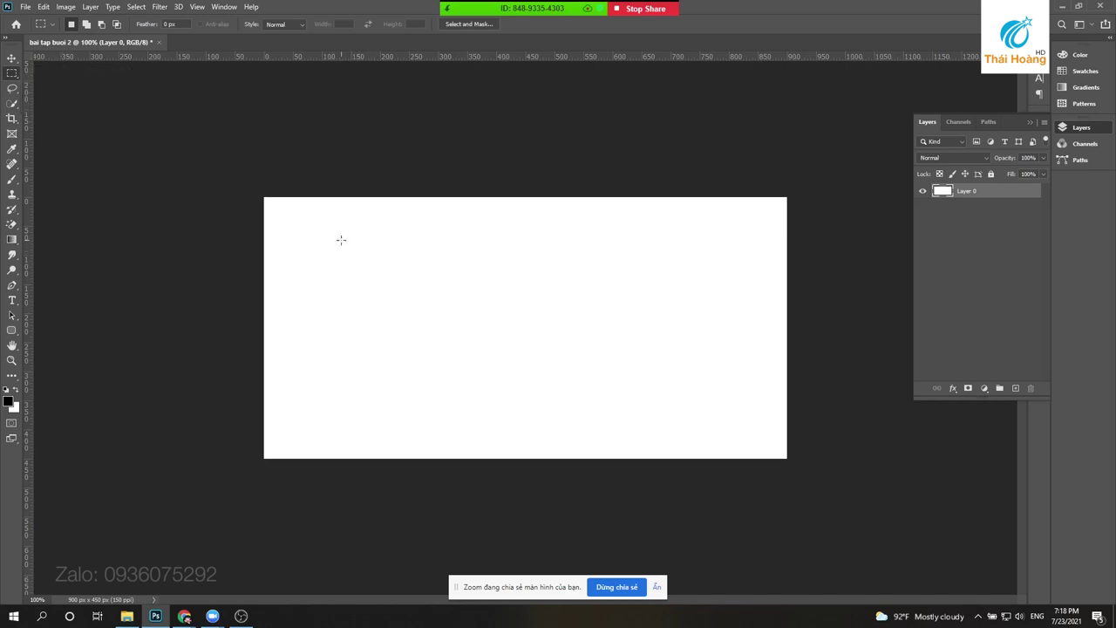
left_click_drag(320, 237, 472, 375)
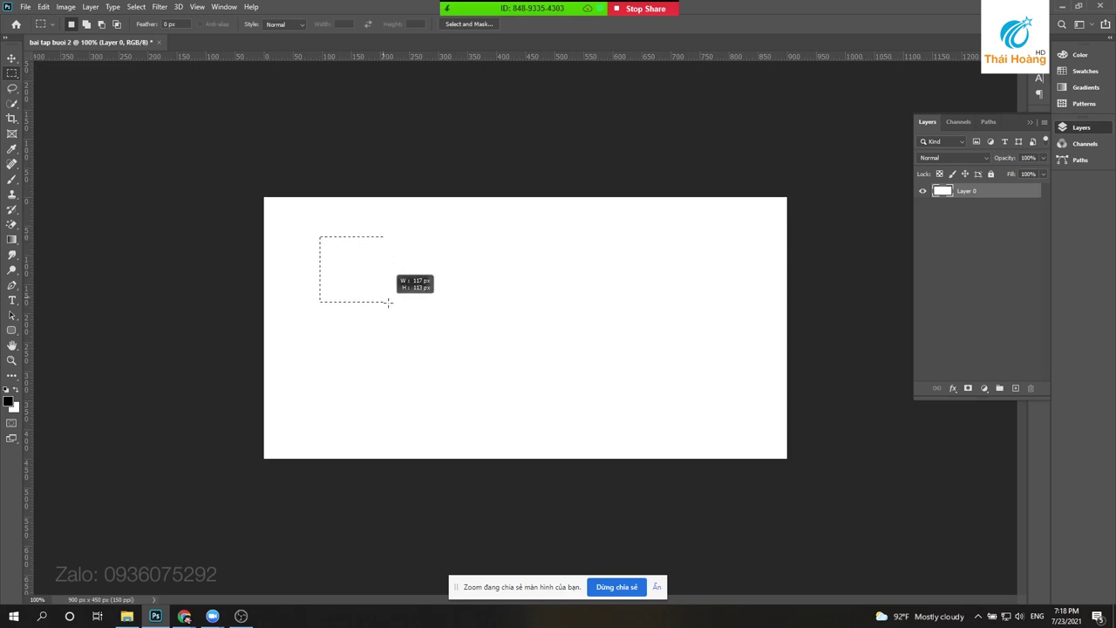
- Fill the enlarged selection with navy #0d1c3d on a new Layer 1, then deselect
mouse_move(532, 415)
left_mouse_down()
mouse_move(500, 323)
mouse_move(584, 419)
mouse_move(566, 326)
mouse_move(444, 363)
mouse_move(576, 349)
mouse_move(608, 410)
mouse_move(543, 425)
mouse_move(590, 454)
mouse_move(480, 406)
mouse_move(640, 384)
mouse_move(588, 366)
mouse_move(555, 386)
mouse_move(482, 296)
mouse_move(549, 386)
mouse_move(597, 405)
mouse_move(569, 414)
mouse_move(580, 411)
left_mouse_up()
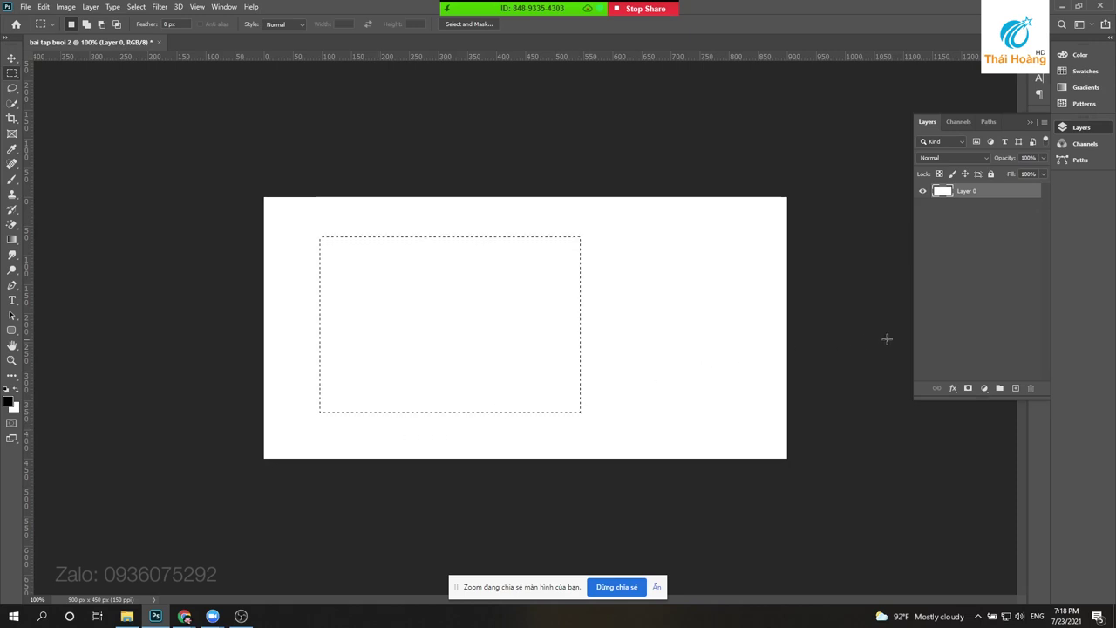
left_click(1016, 388)
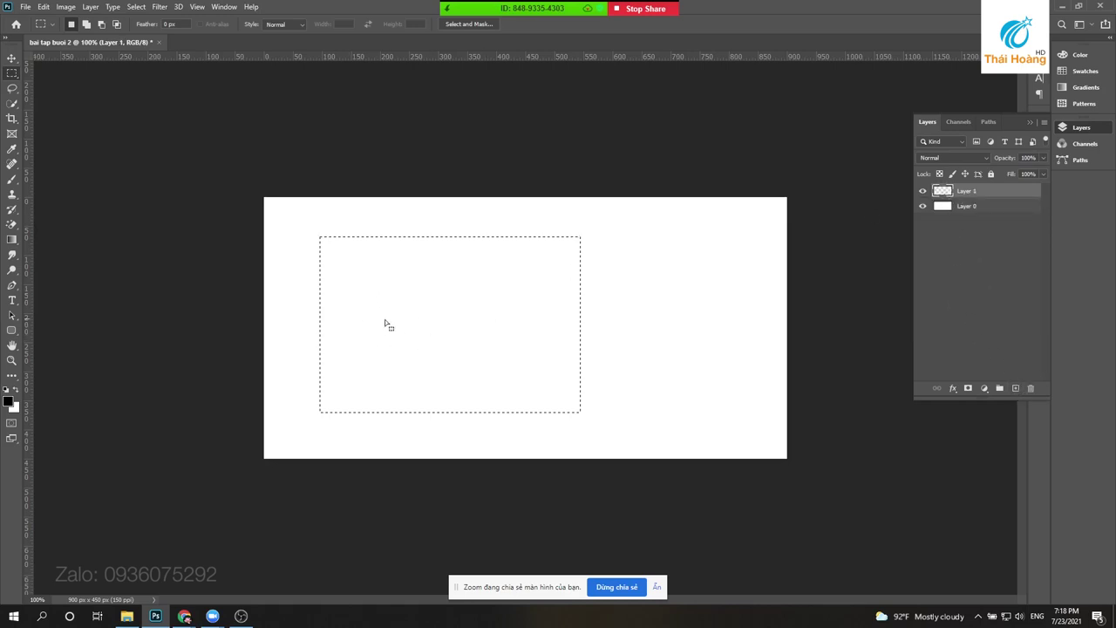
left_click(9, 401)
left_click(737, 409)
left_click_drag(688, 425, 689, 465)
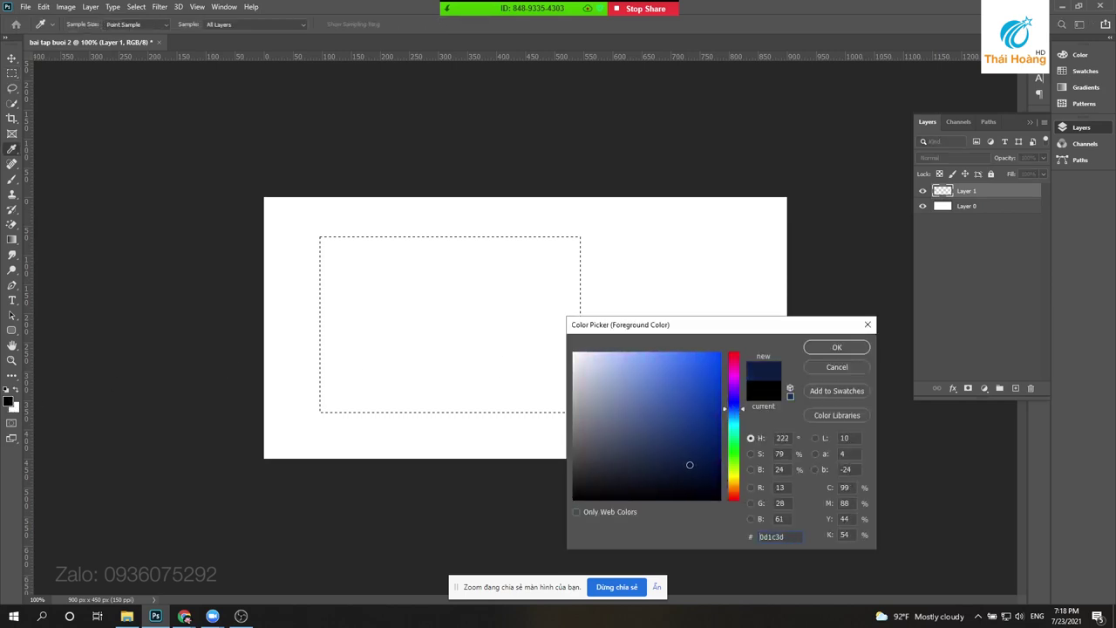
left_click(838, 348)
key("alt+BackSpace")
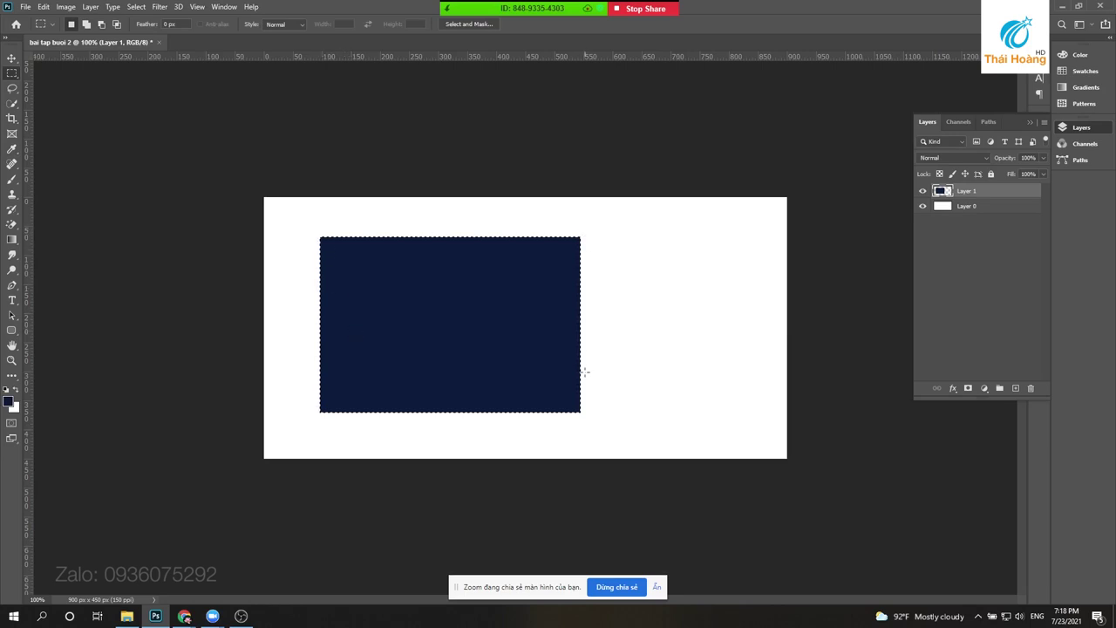
key("ctrl+d")
left_click(11, 59)
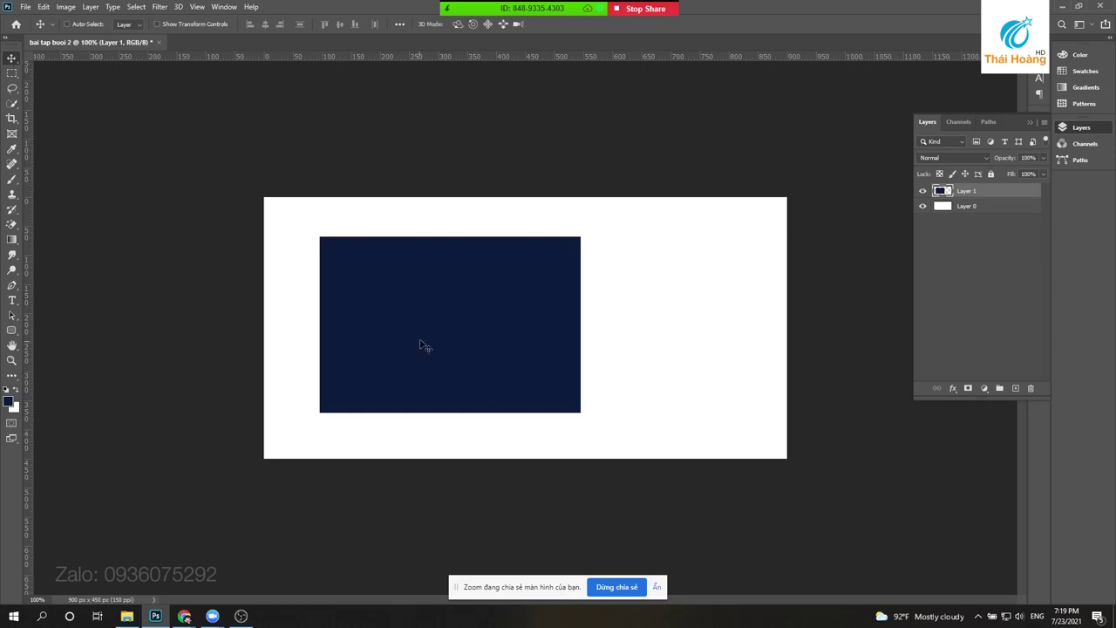
- Drag the navy rectangle toward the centre and shift Layer 0, then undo
left_click_drag(418, 349, 435, 348)
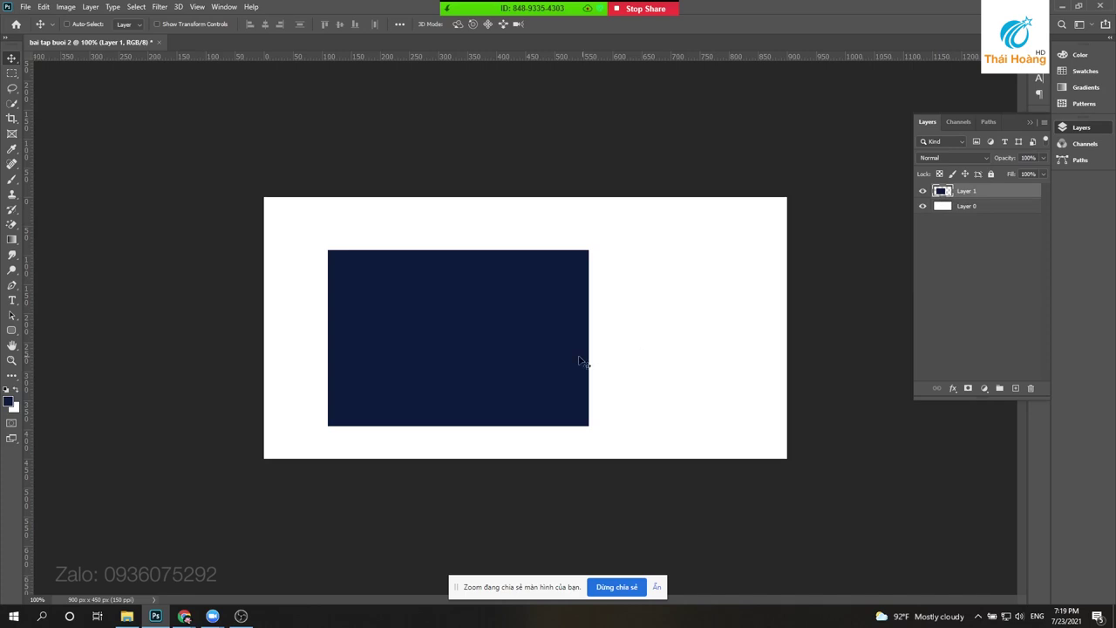
left_click_drag(445, 321, 495, 350)
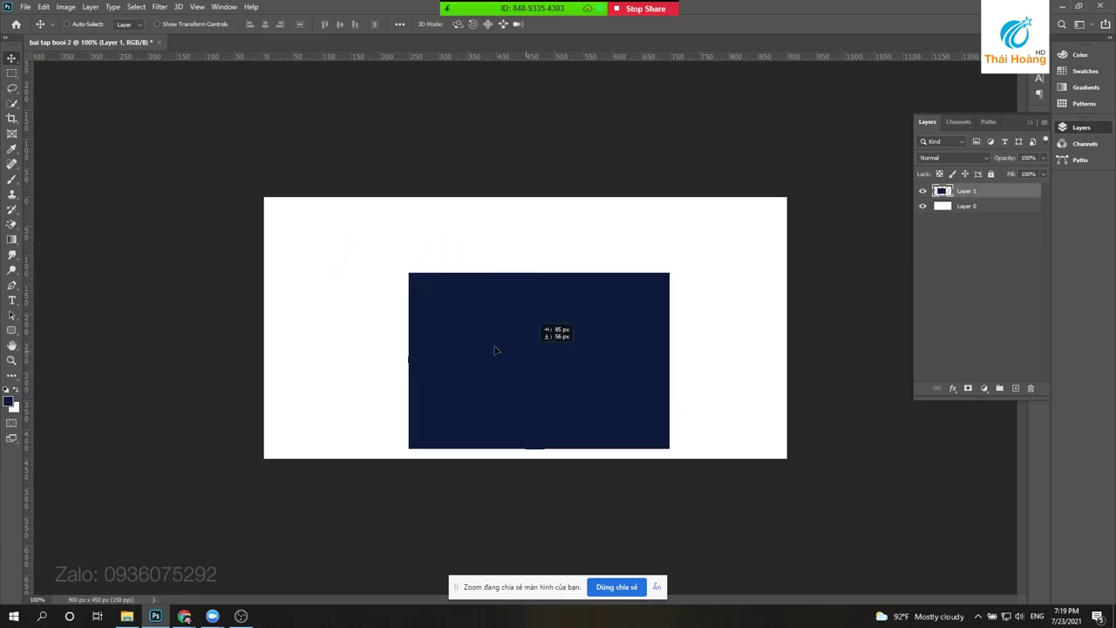
left_click_drag(494, 351, 660, 339)
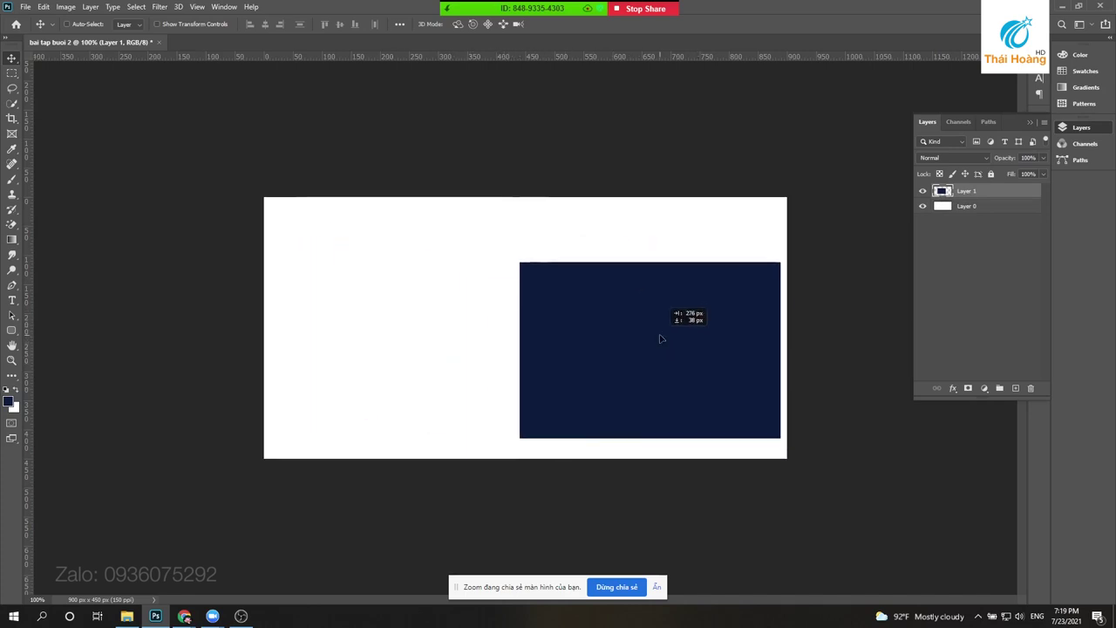
left_click(968, 206)
mouse_move(578, 249)
left_mouse_down()
mouse_move(396, 326)
mouse_move(564, 315)
mouse_move(511, 267)
mouse_move(553, 294)
mouse_move(551, 319)
left_mouse_up()
key("ctrl+z")
key("ctrl+z")
- Delete the navy Layer 1 and pick the Rectangular Marquee Tool
right_click(534, 295)
key("Delete")
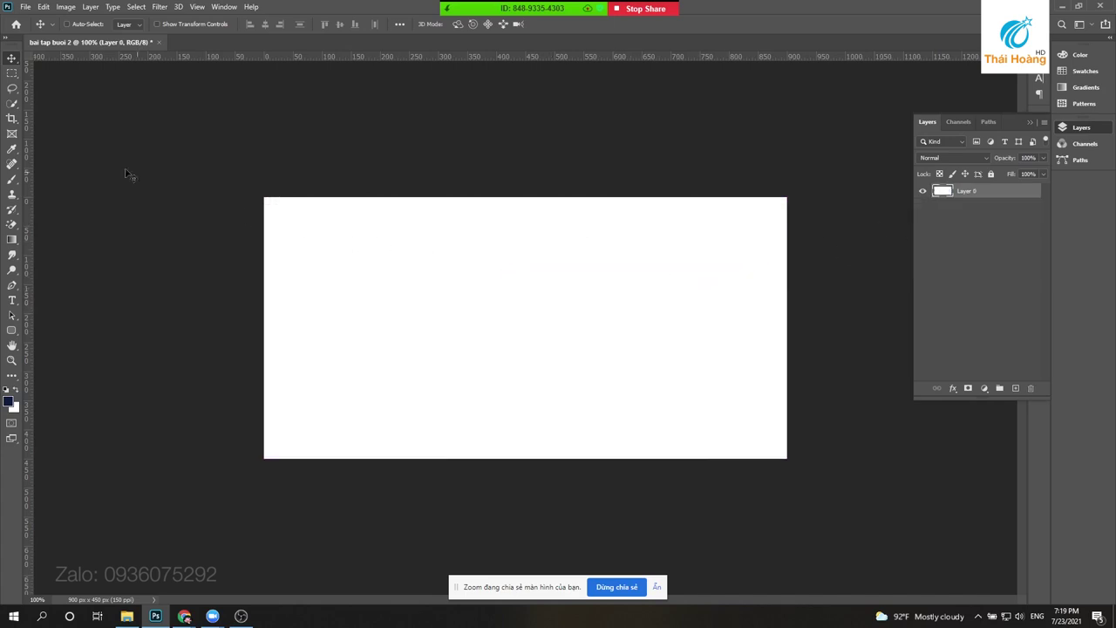
left_click(12, 74)
right_click(12, 73)
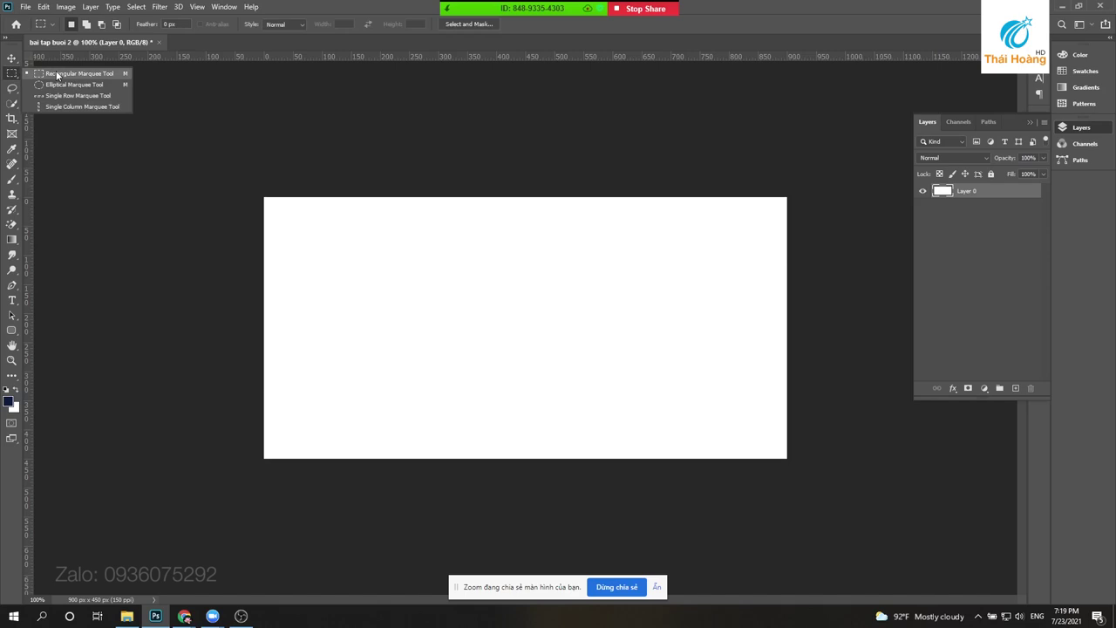
left_click(56, 75)
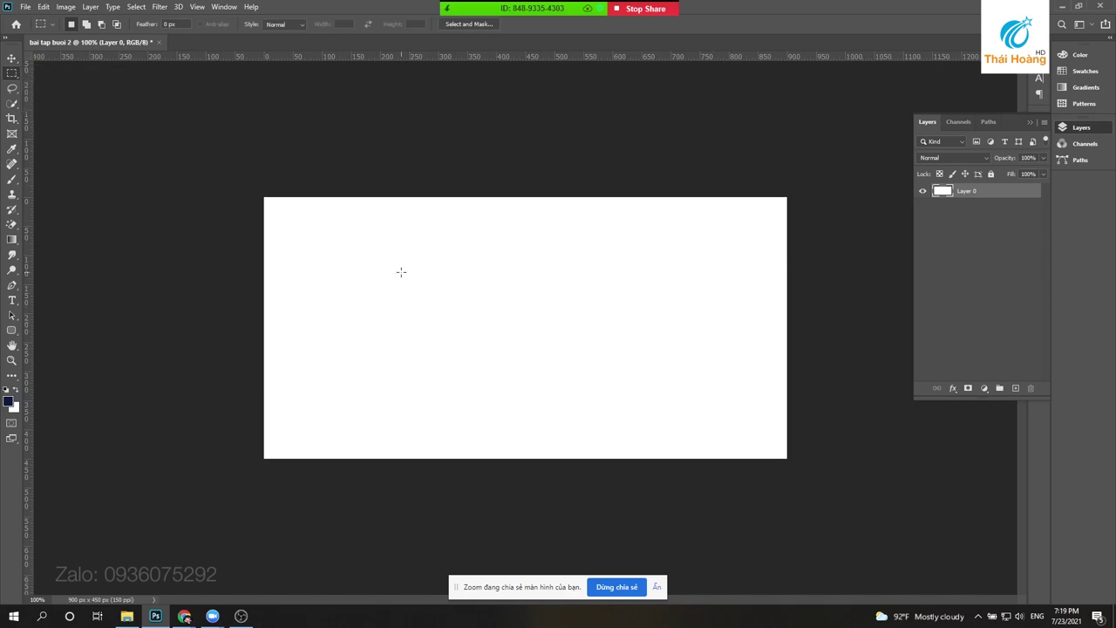
- Paint a navy square left of centre directly onto Layer 0 and deselect
left_click_drag(377, 227, 602, 428)
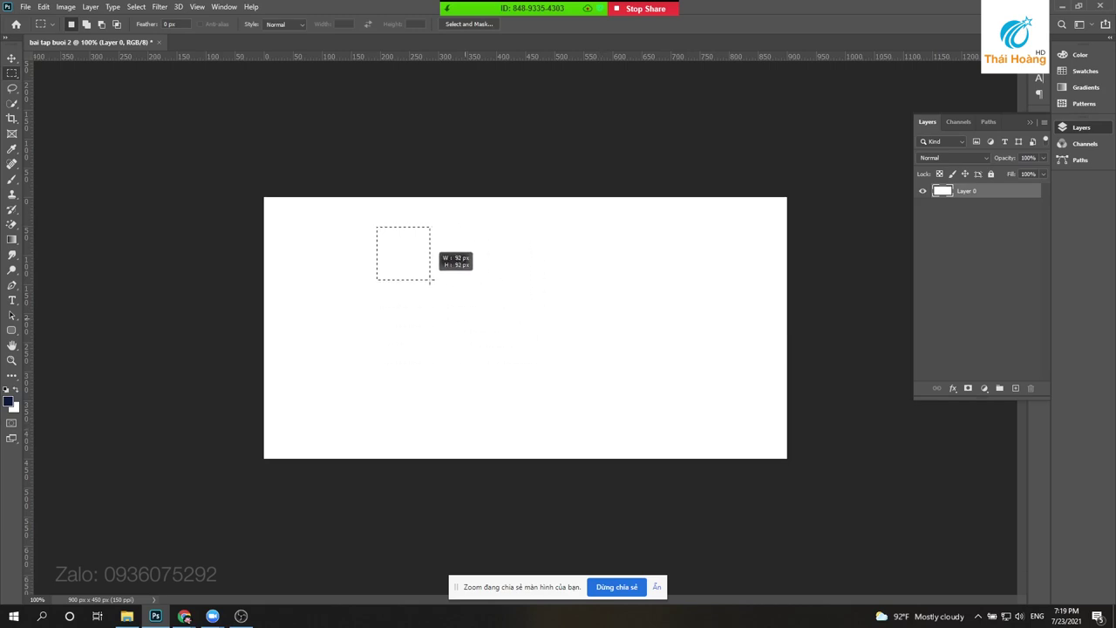
left_click_drag(602, 428, 578, 435)
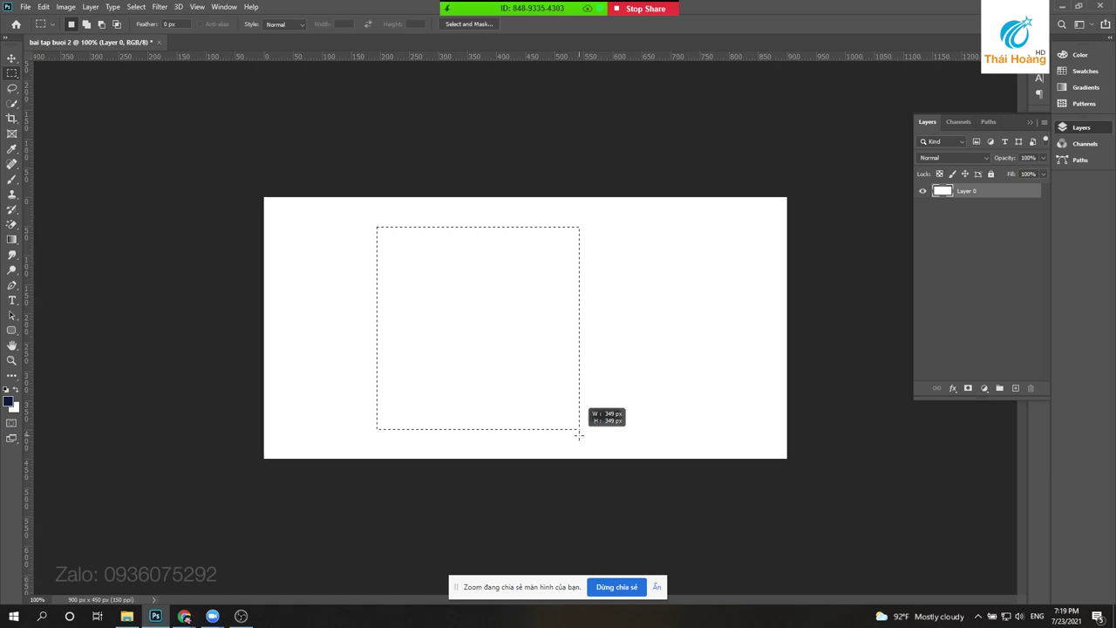
left_click_drag(578, 434, 579, 436)
left_click(349, 325)
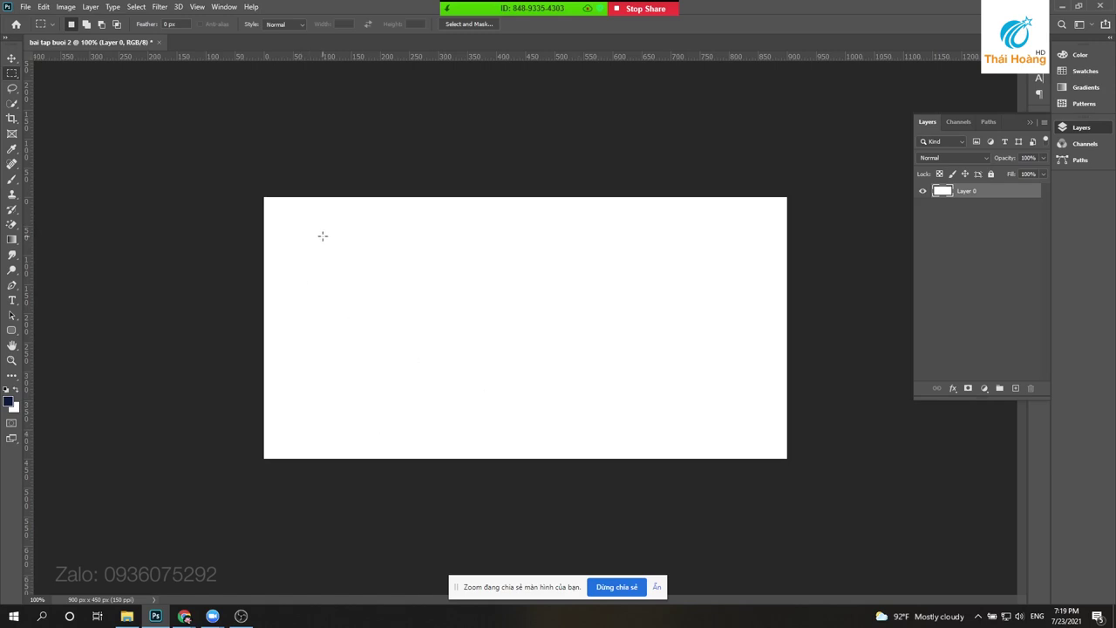
left_click_drag(324, 235, 502, 424)
key("alt+BackSpace")
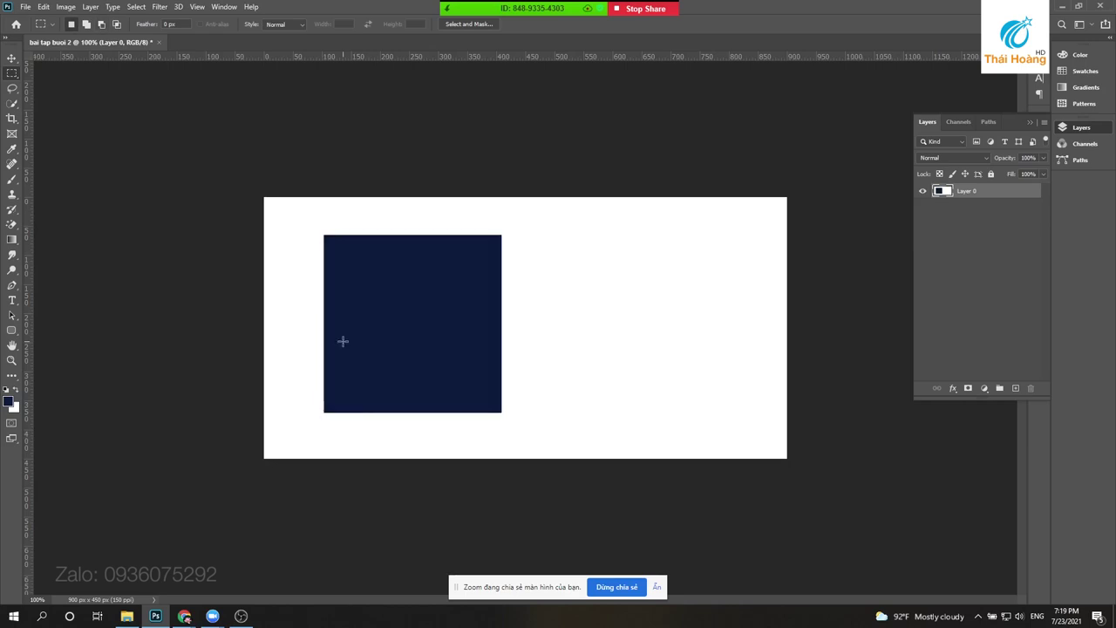
key("ctrl+d")
left_click(11, 58)
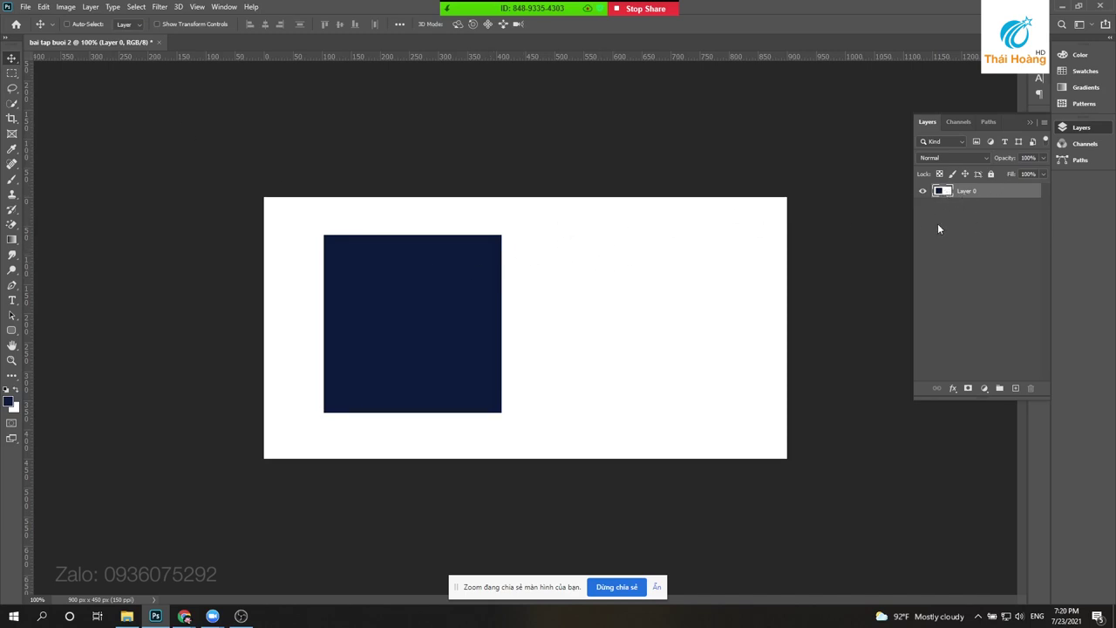
- Drag Layer 0 around, undo the move, then fill the navy square with white
left_click_drag(379, 259, 488, 290)
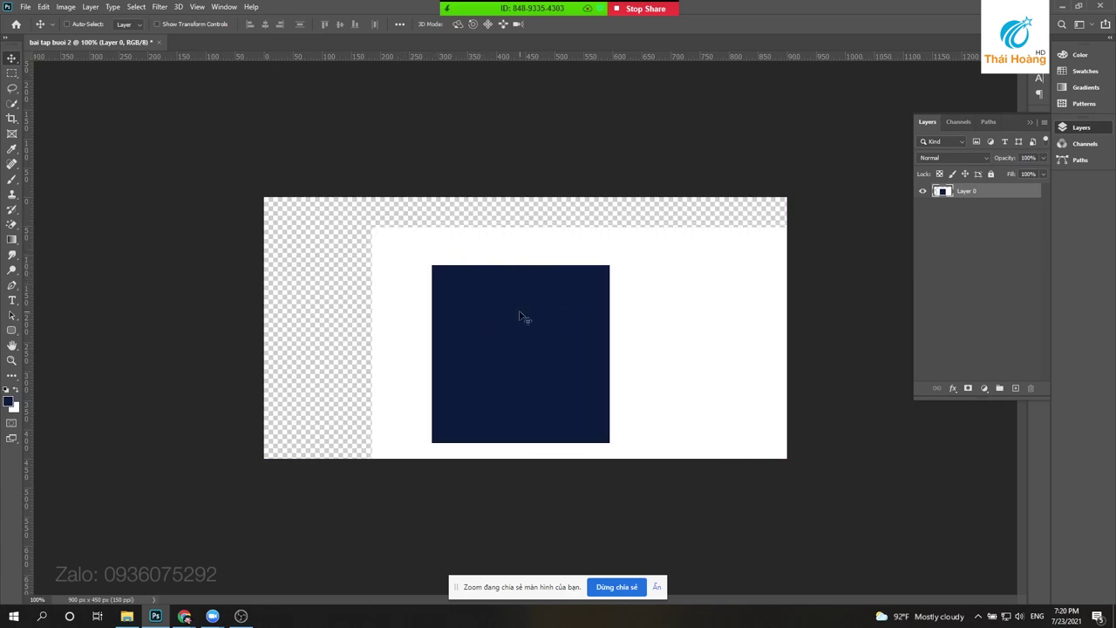
left_click_drag(511, 316, 475, 322)
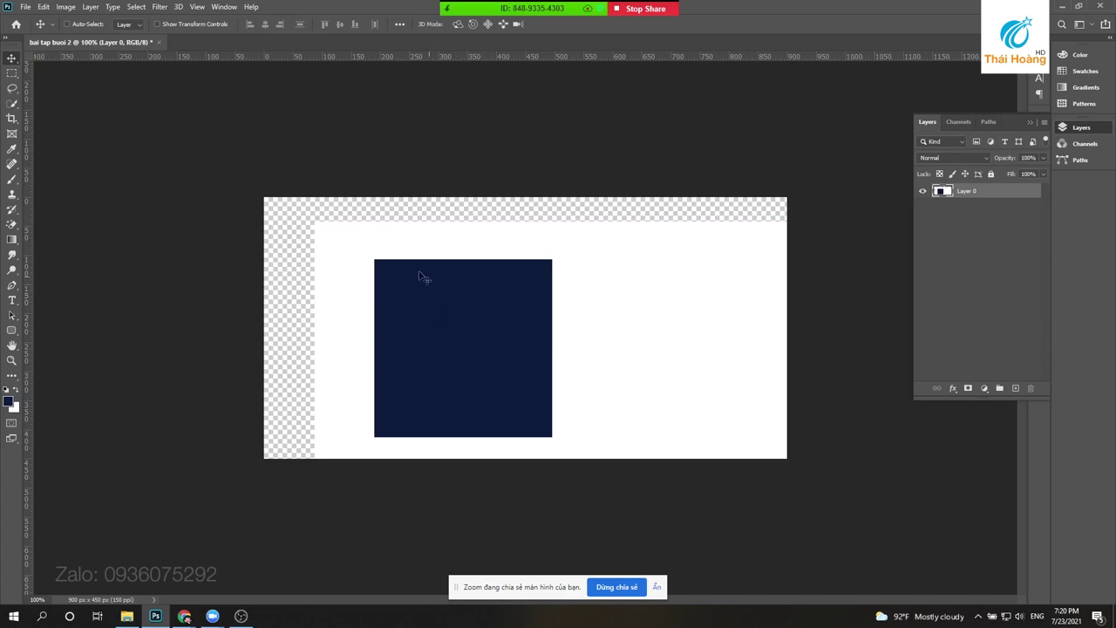
left_click_drag(404, 295, 372, 281)
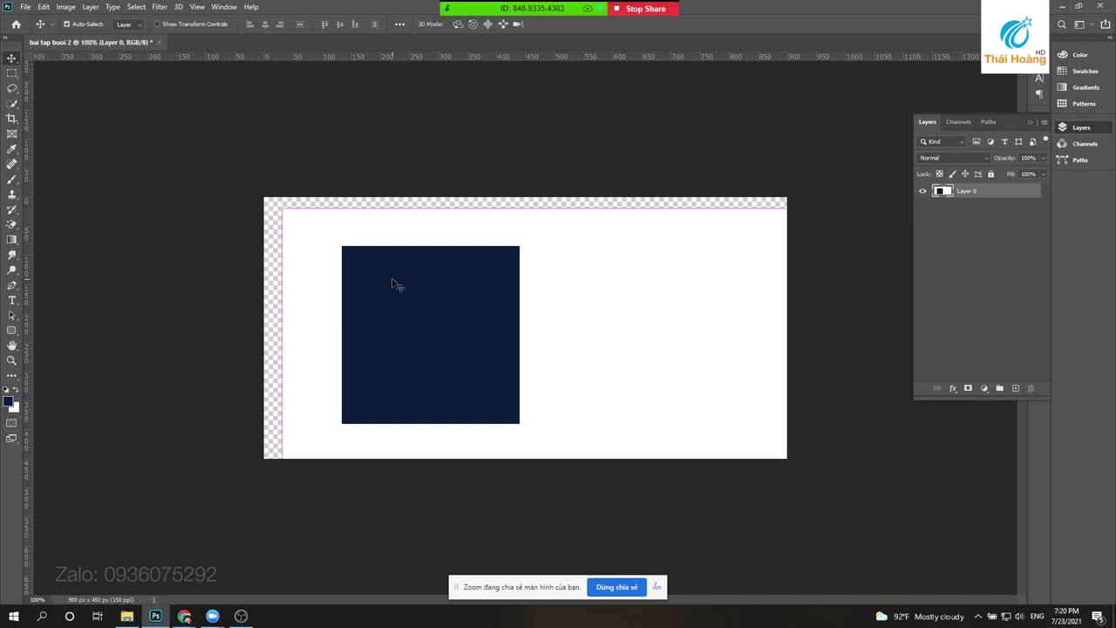
key("ctrl+z")
key("ctrl+z")
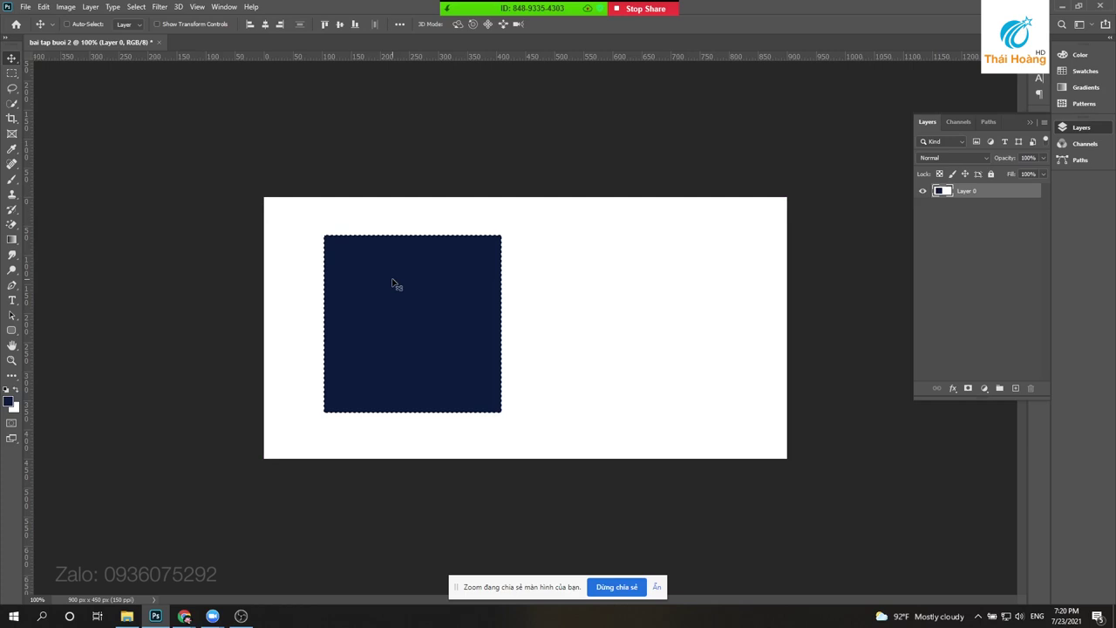
key("ctrl+BackSpace")
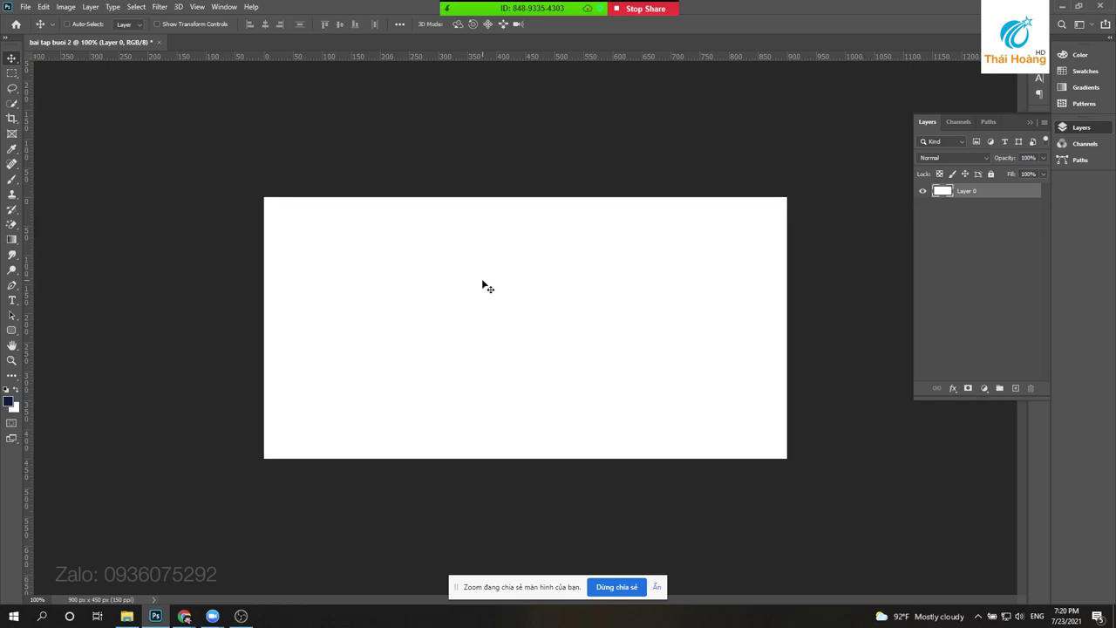
- Fill a large square selection with navy on a new Layer 1 and deselect
left_click(13, 74)
left_click_drag(377, 221, 526, 391)
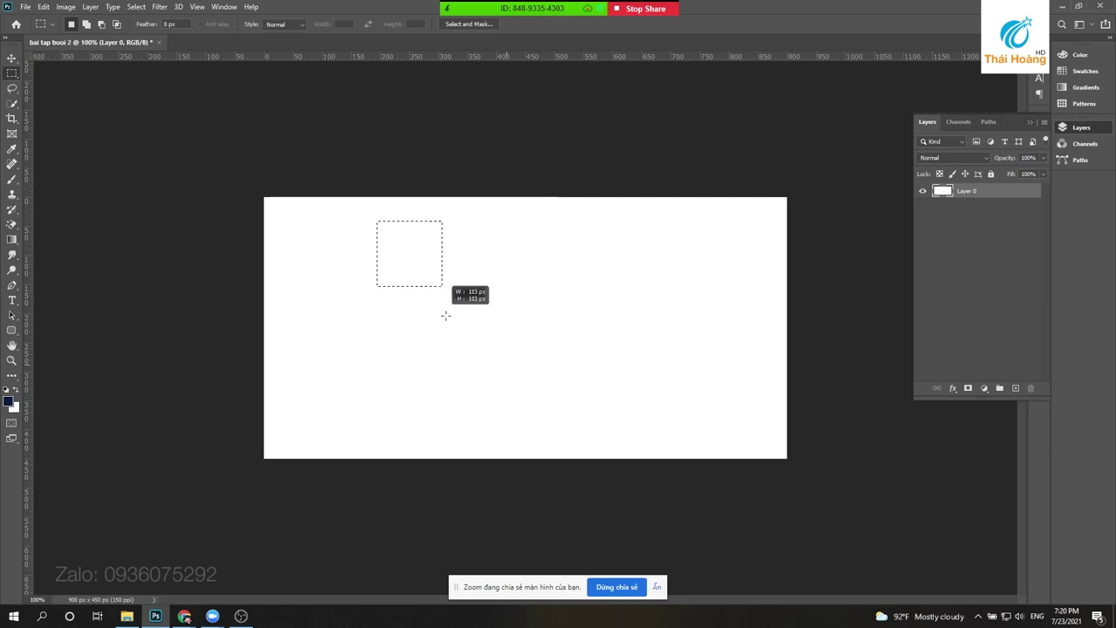
left_click_drag(527, 391, 592, 434)
left_click(1017, 388)
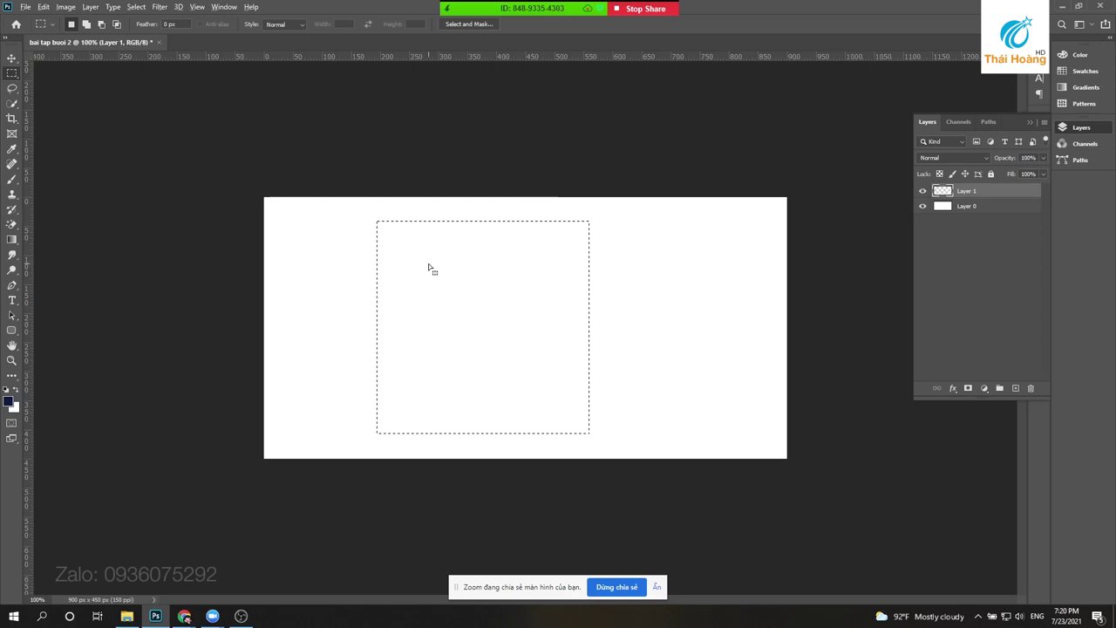
key("alt+BackSpace")
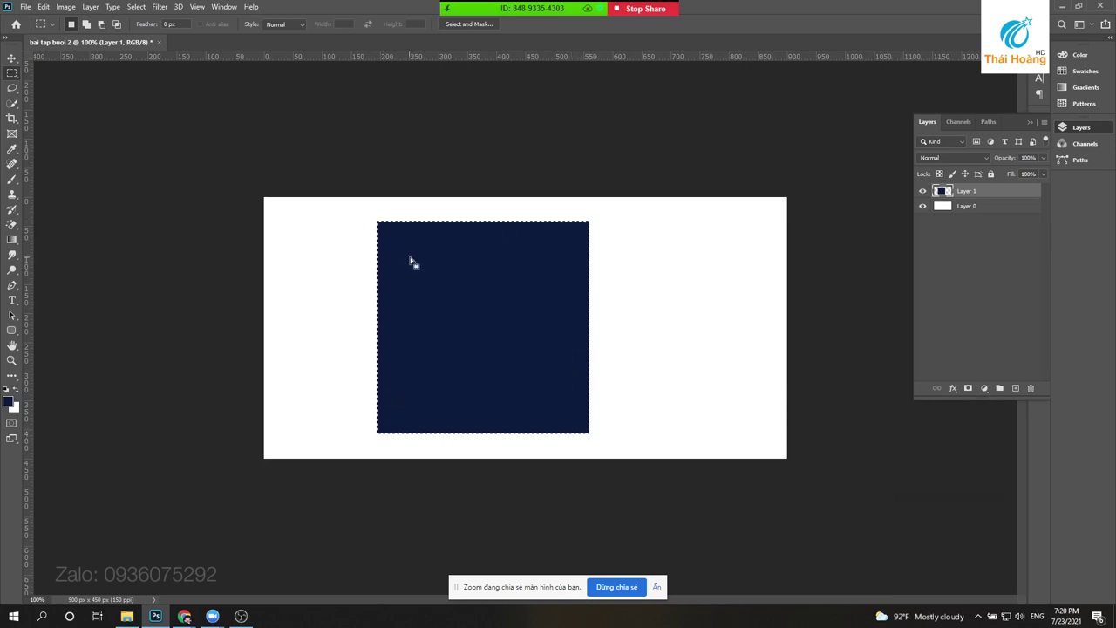
key("ctrl+d")
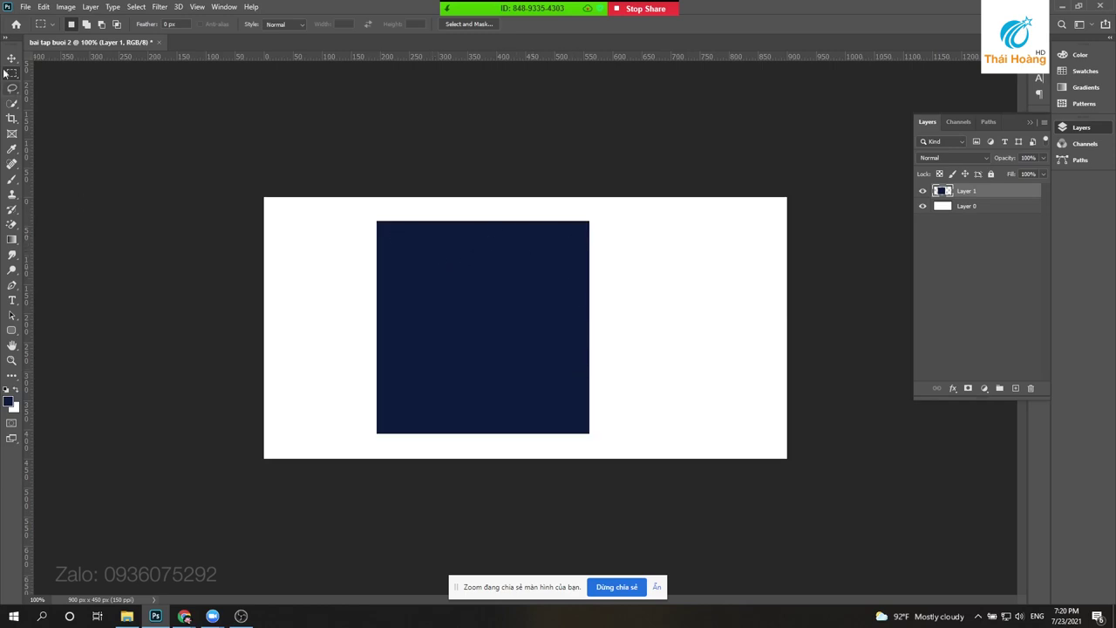
left_click(11, 60)
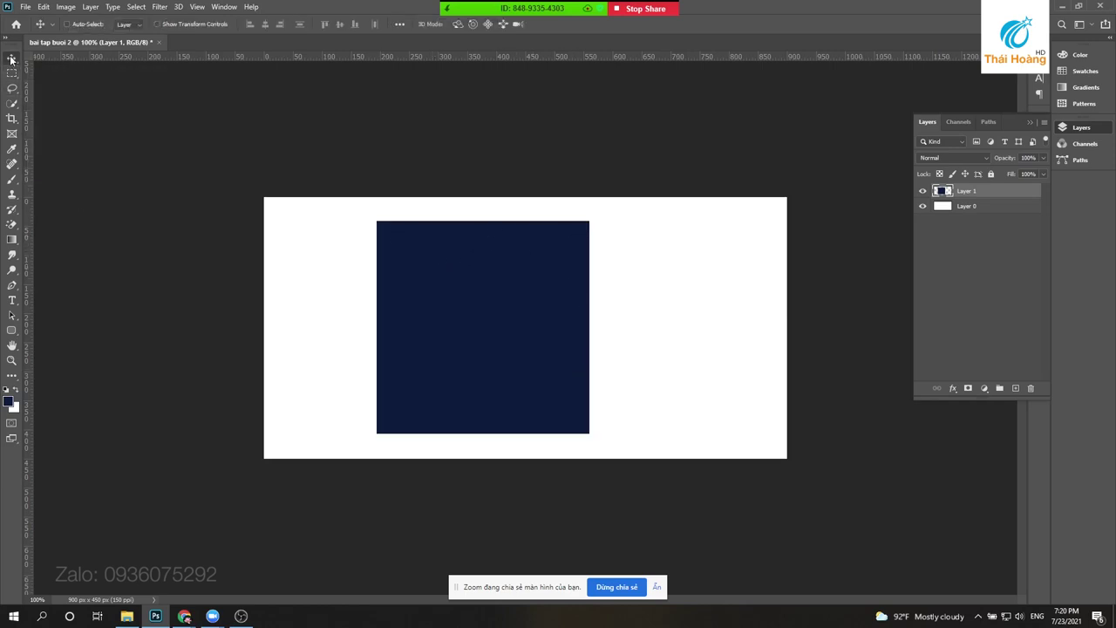
- Move the navy square to the top-left corner and scale it to about 447 × 447 px
left_click_drag(488, 284, 383, 258)
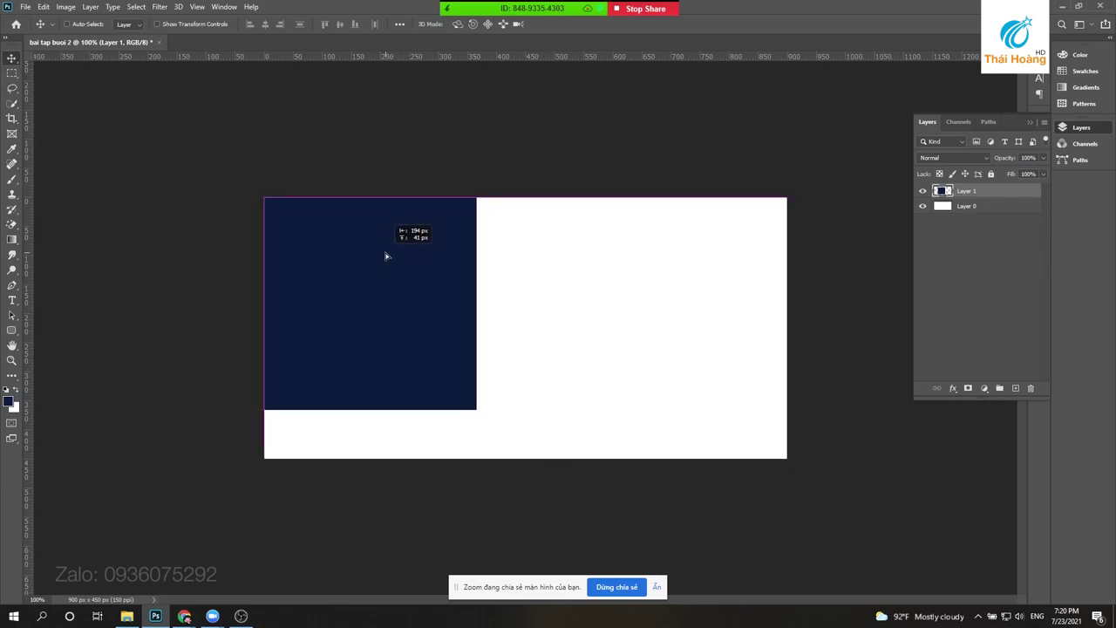
key("ctrl+t")
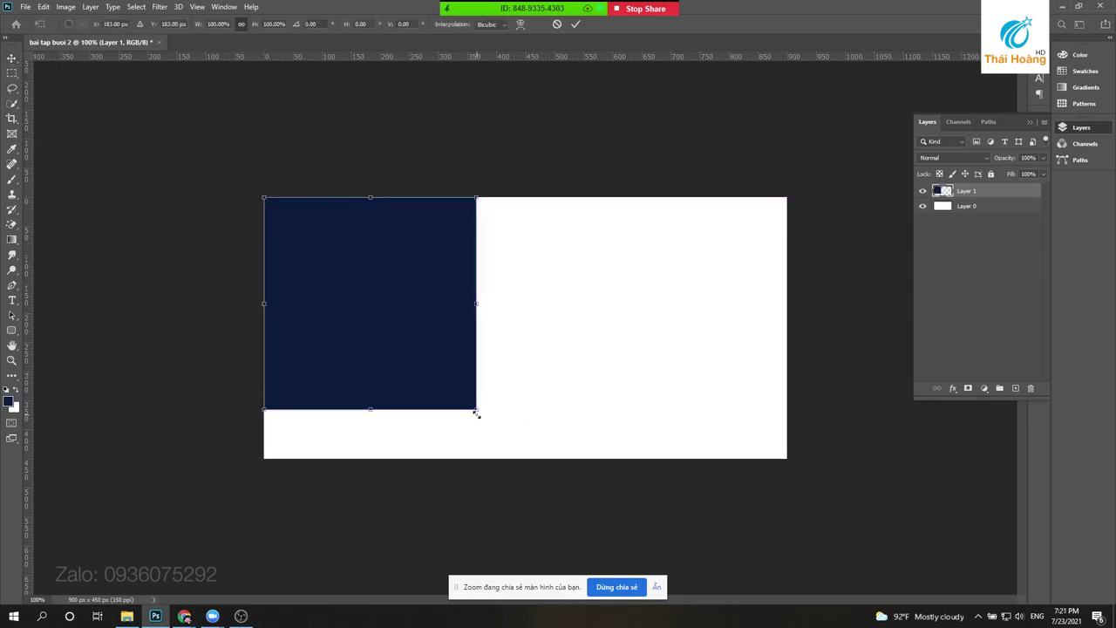
left_click_drag(477, 410, 526, 458)
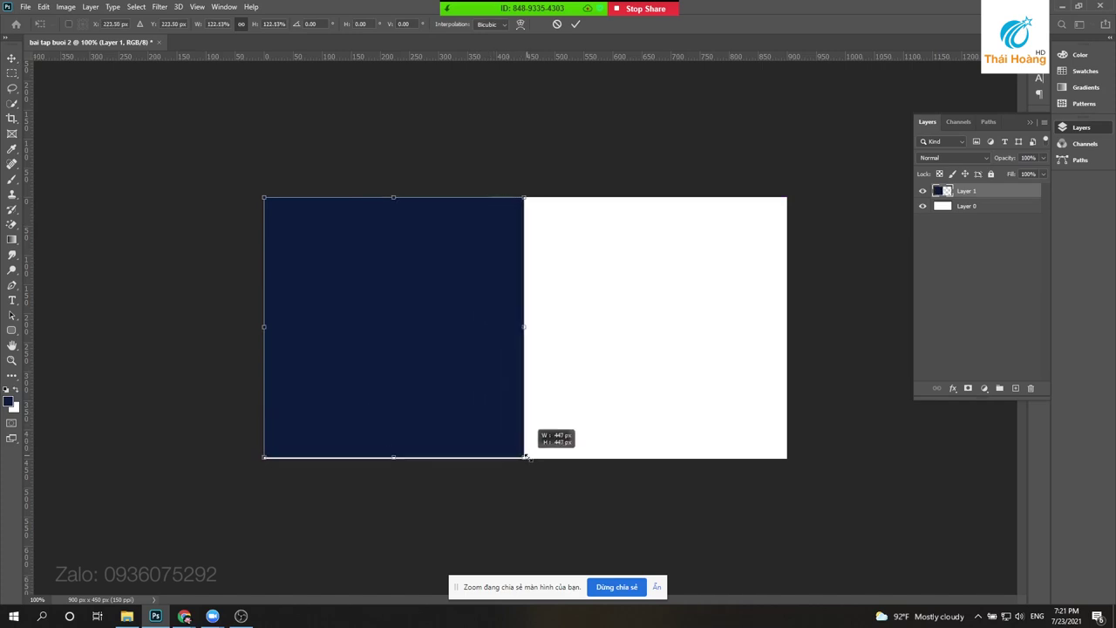
key("Return")
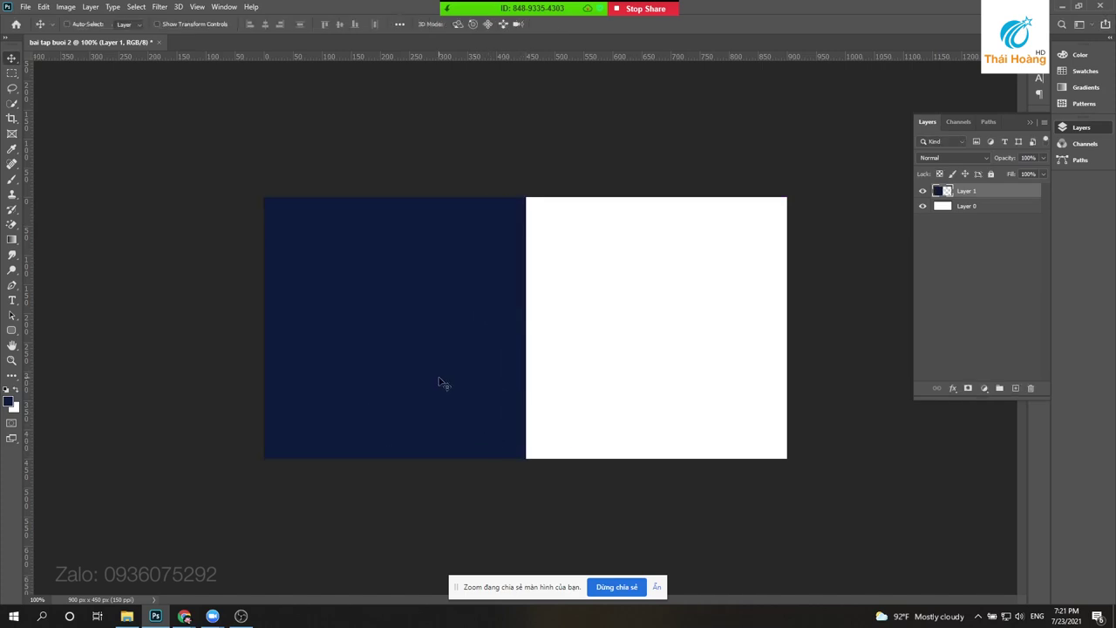
- Switch the active layer between the navy square and Layer 0 using right-click layer lists
right_click(440, 381)
left_click(451, 387)
right_click(624, 345)
left_click(628, 347)
right_click(596, 348)
left_click(621, 352)
right_click(409, 305)
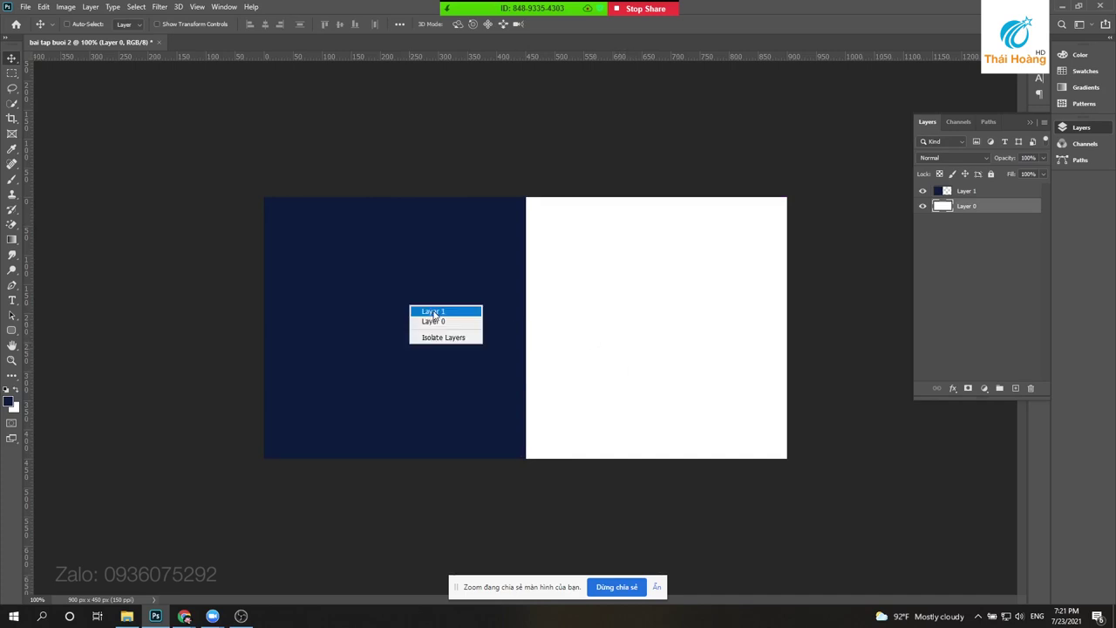
left_click(436, 309)
right_click(611, 305)
left_click(637, 310)
right_click(635, 311)
left_click(658, 316)
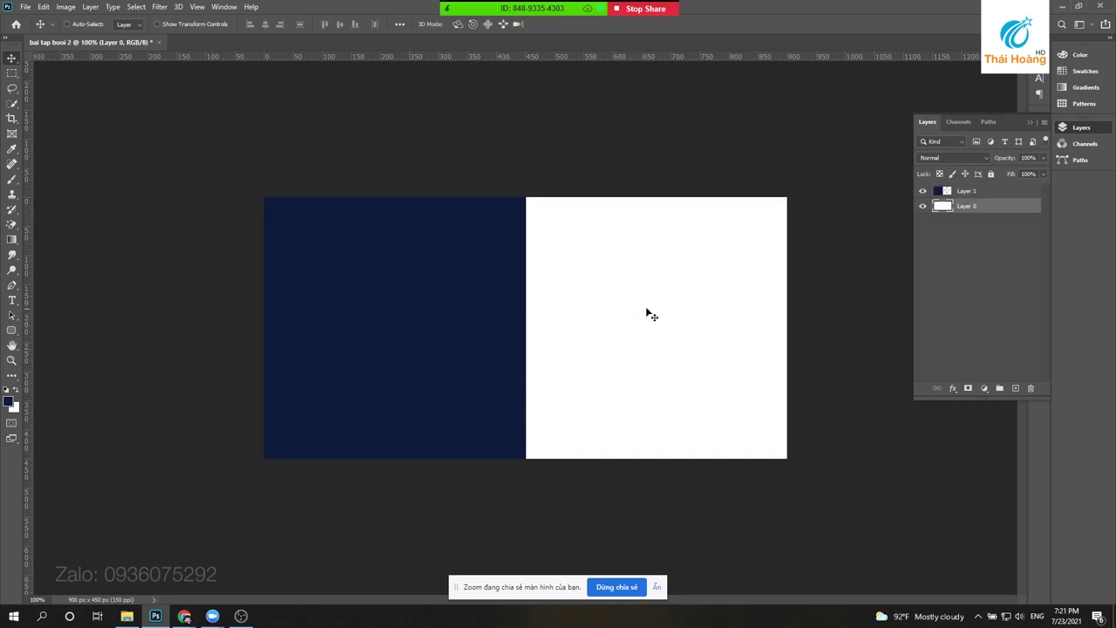
- Open Layer 2.png, the night cityscape, from F:\4. EDU\TÀI NGUYÊN\Nhà
left_click(28, 9)
left_click(43, 26)
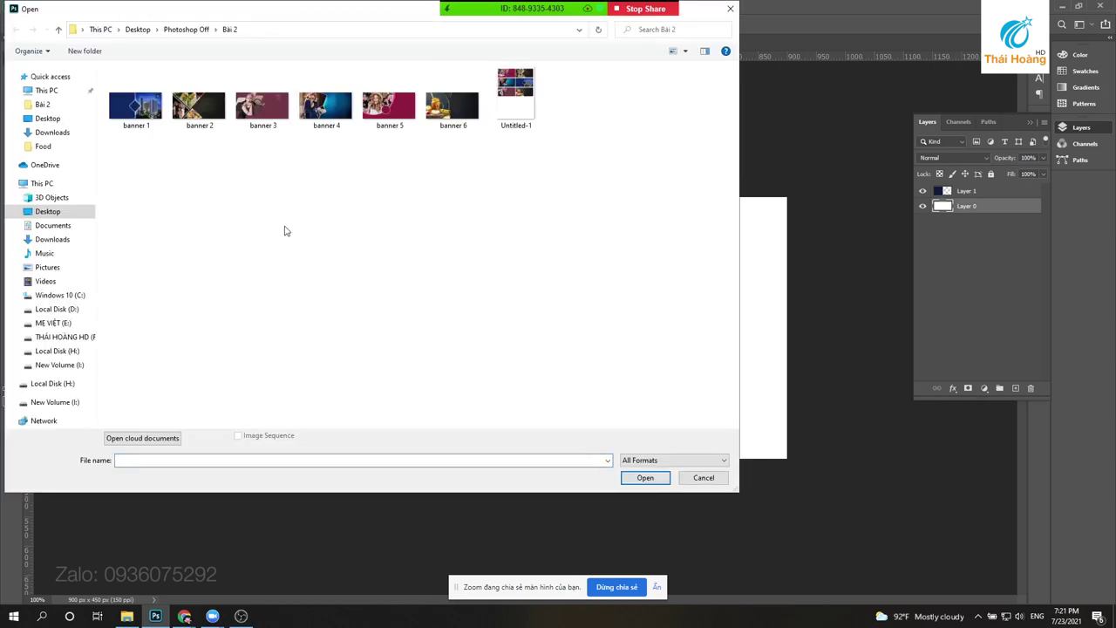
left_click(70, 212)
left_click(54, 225)
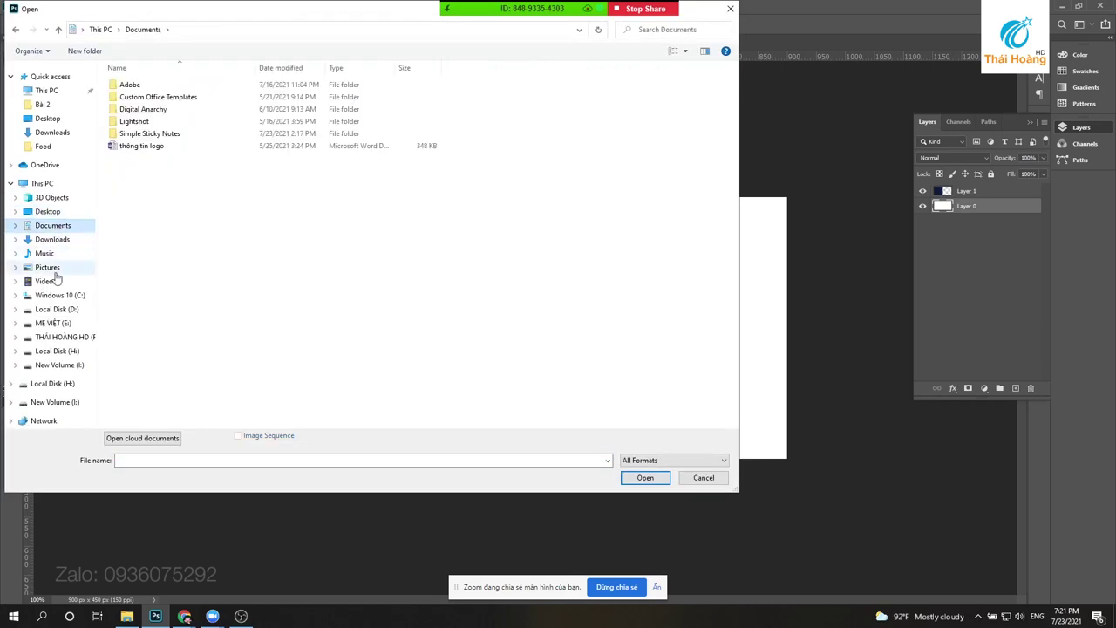
left_click(67, 338)
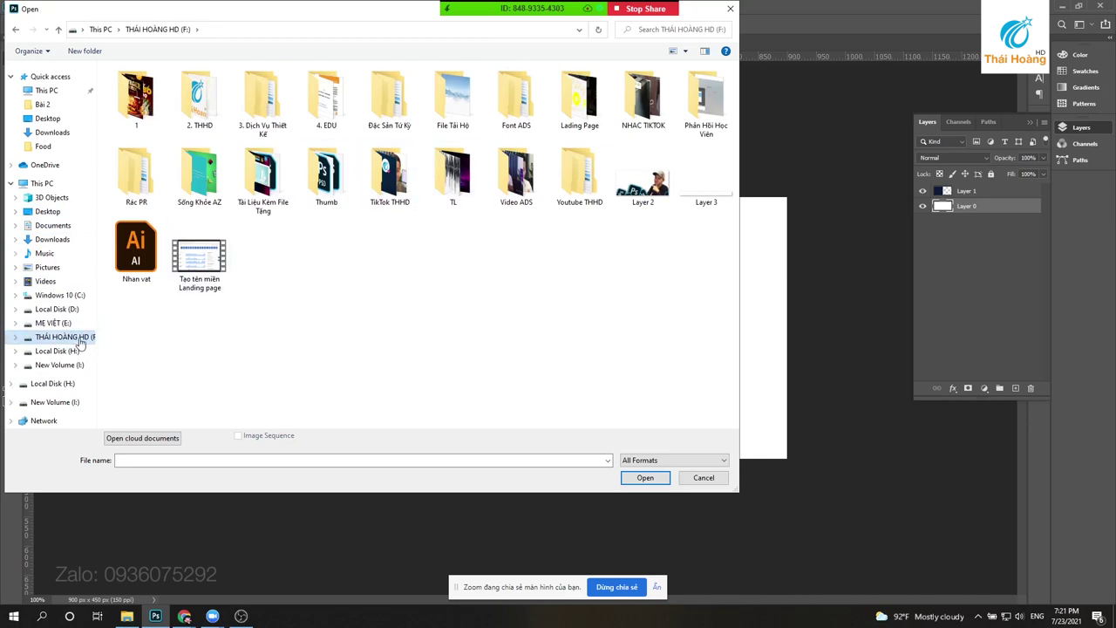
double_click(320, 112)
double_click(162, 147)
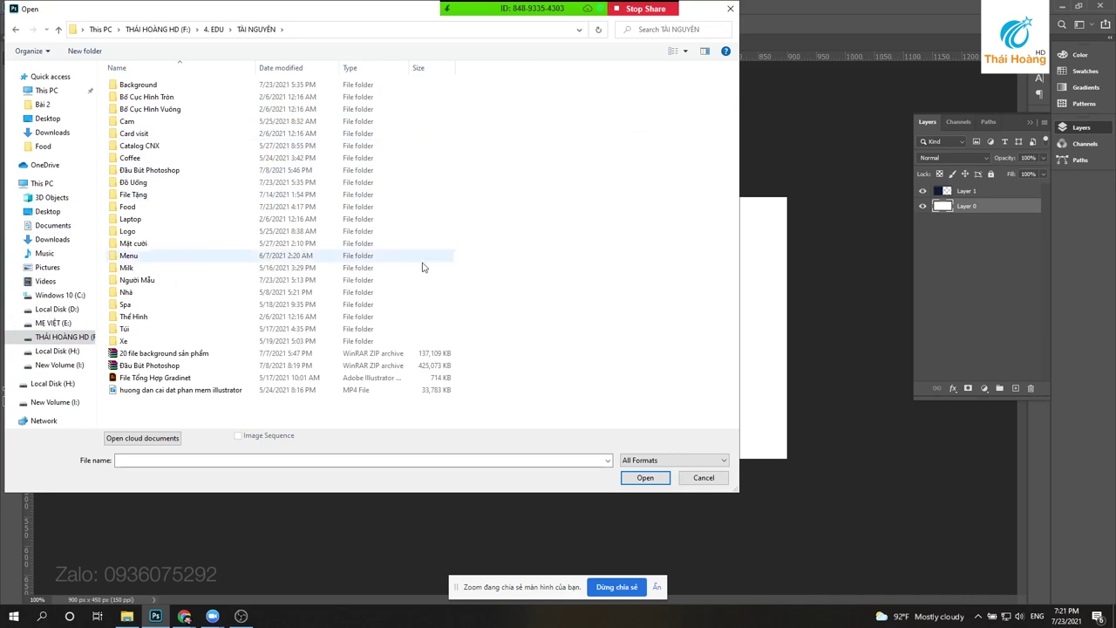
left_click(143, 294)
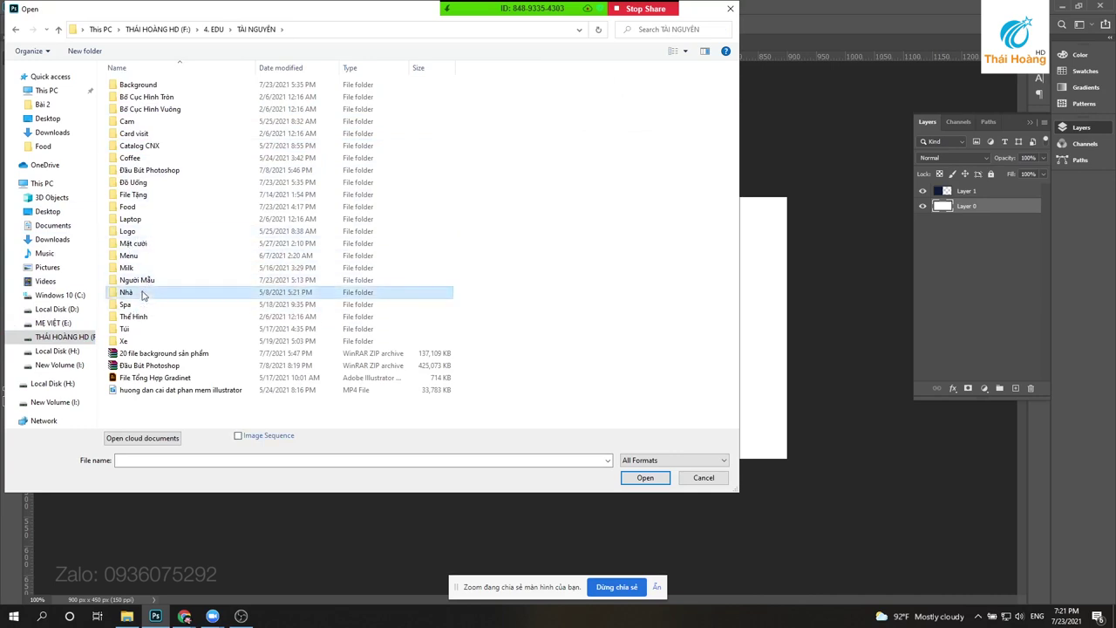
double_click(143, 294)
double_click(324, 91)
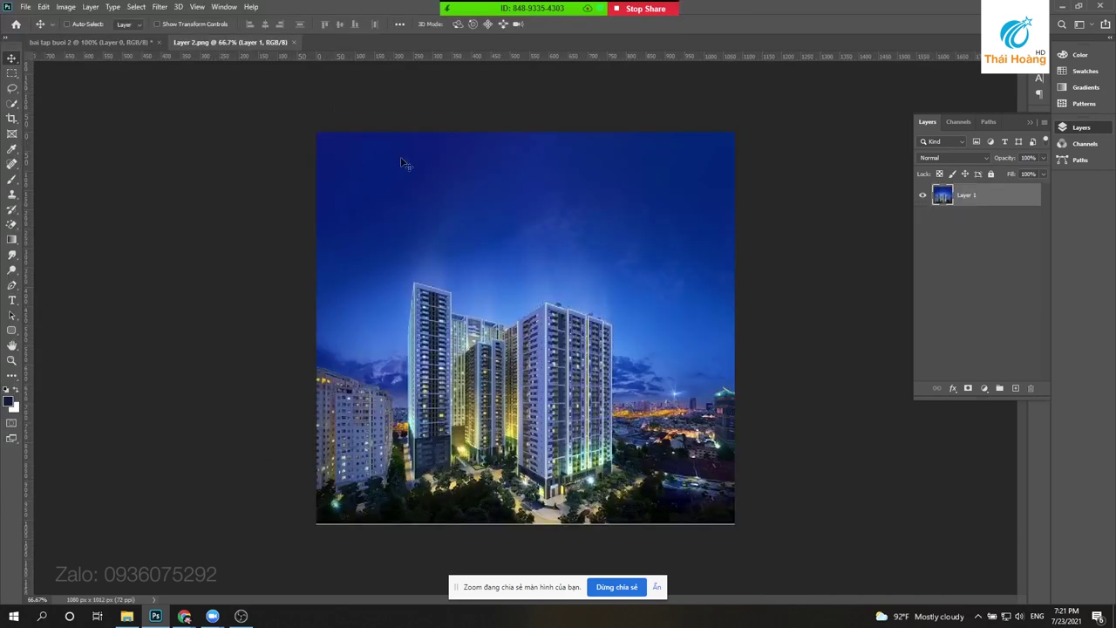
- Drag the city photo onto the banner canvas on a first try, then delete the placement
scroll(467, 218, "down", 1)
scroll(462, 213, "up", 1)
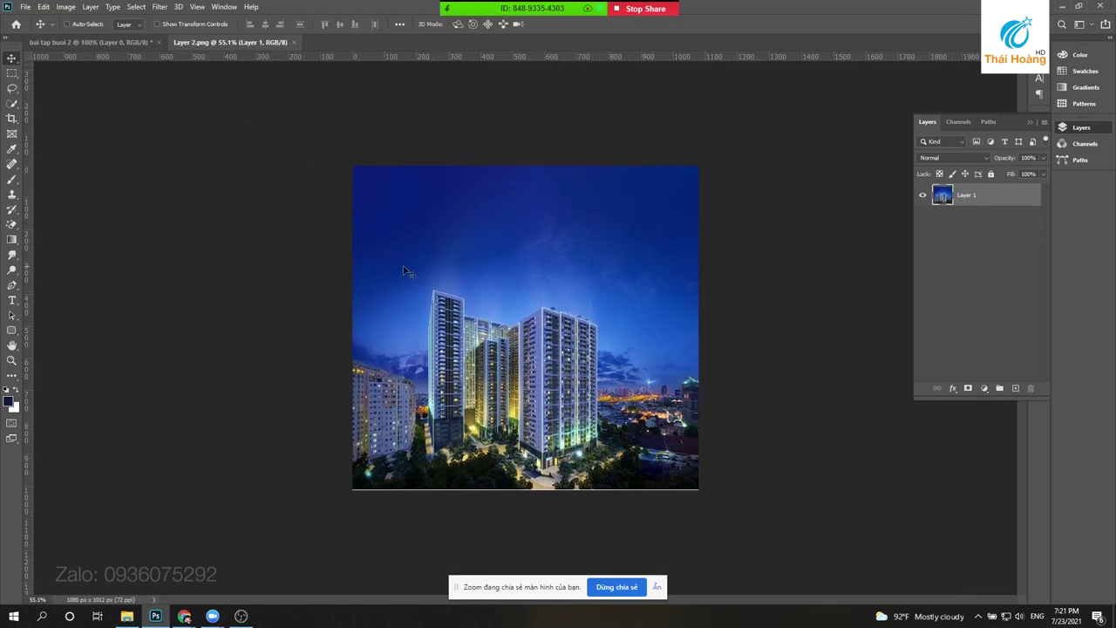
left_click_drag(593, 302, 543, 286)
left_click_drag(543, 286, 467, 245)
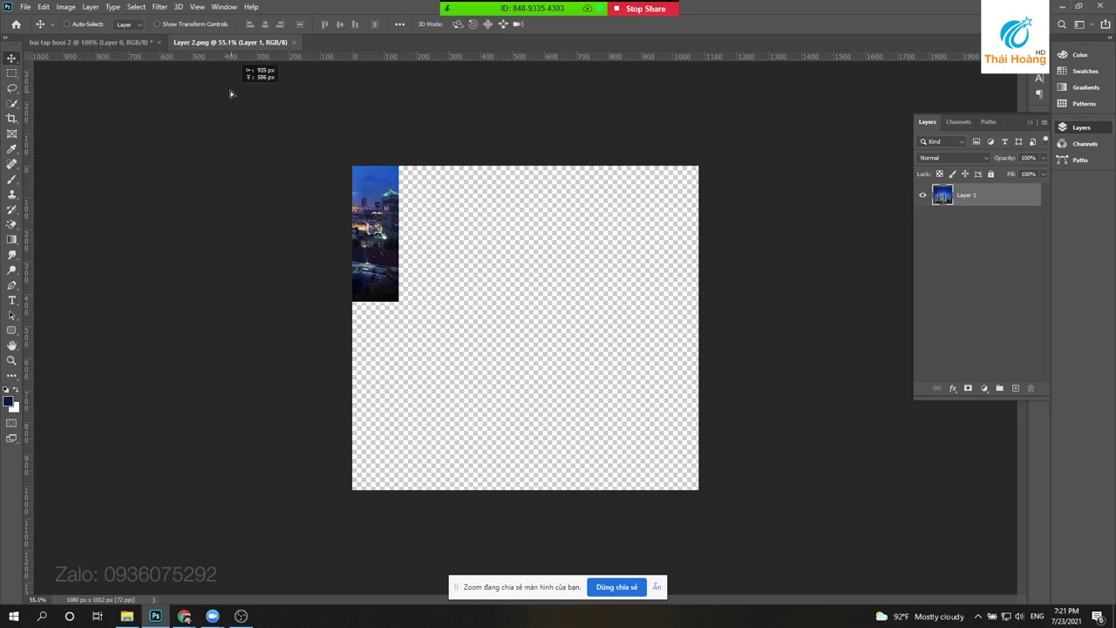
left_click_drag(463, 216, 139, 46)
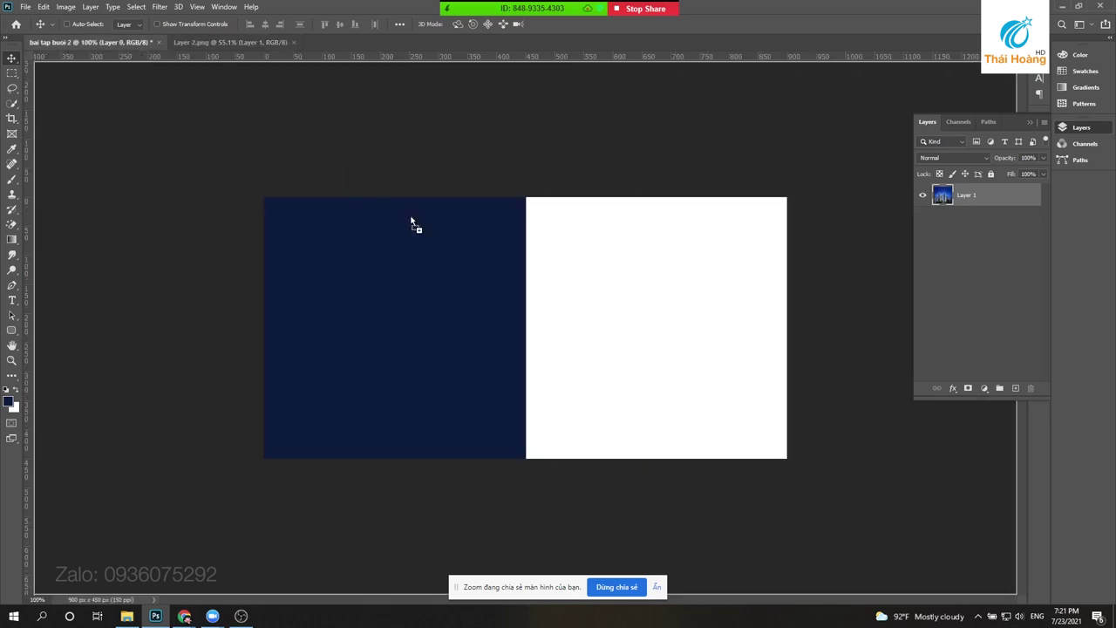
mouse_move(137, 48)
left_mouse_down()
mouse_move(536, 311)
mouse_move(553, 306)
left_mouse_up()
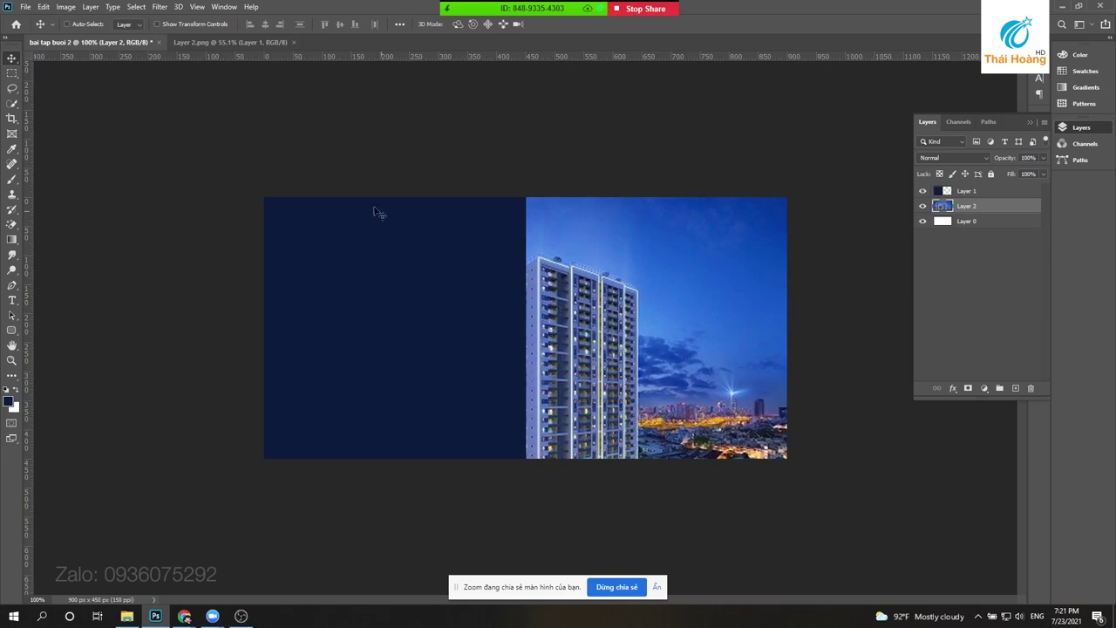
key("Delete")
- Drag the Layer 2.png city photo onto the banner again and drop it in the right half
left_click(230, 41)
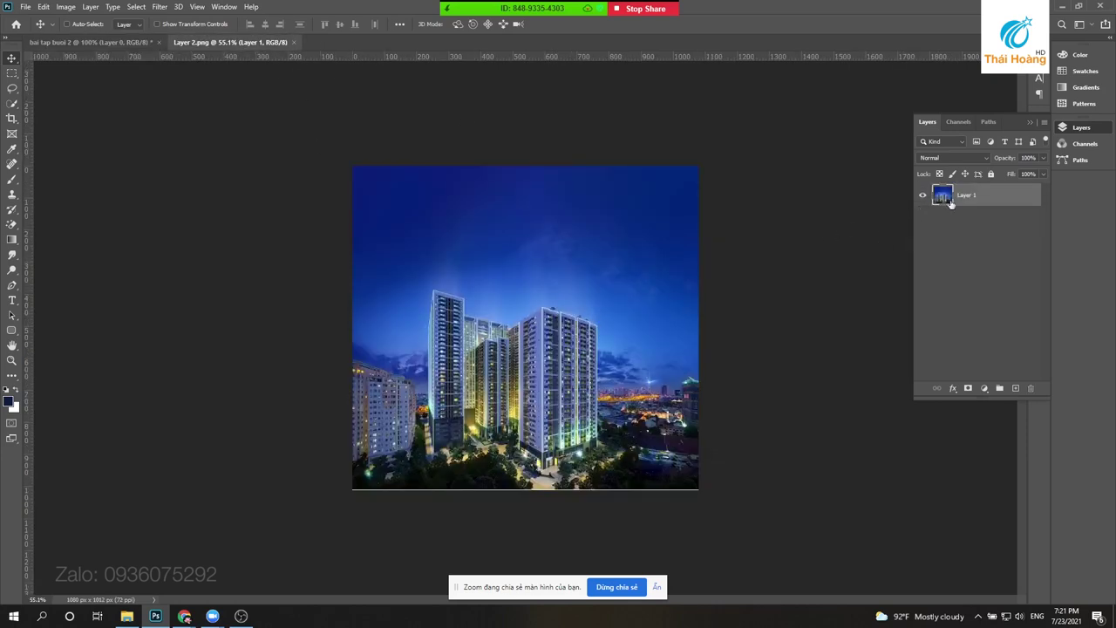
scroll(537, 240, "down", 1)
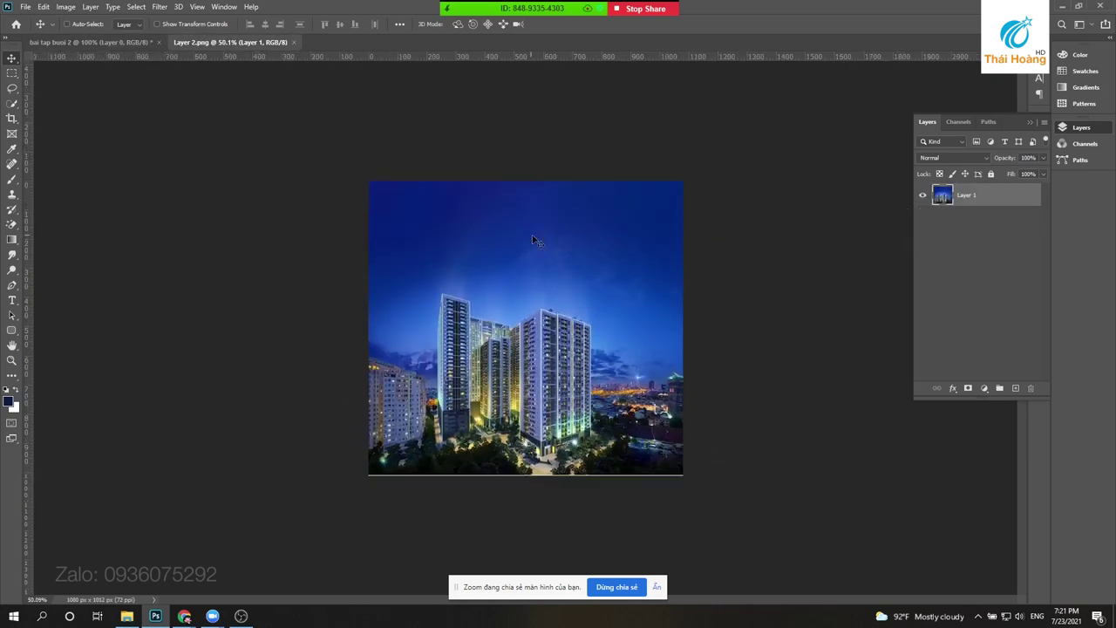
left_click(940, 174)
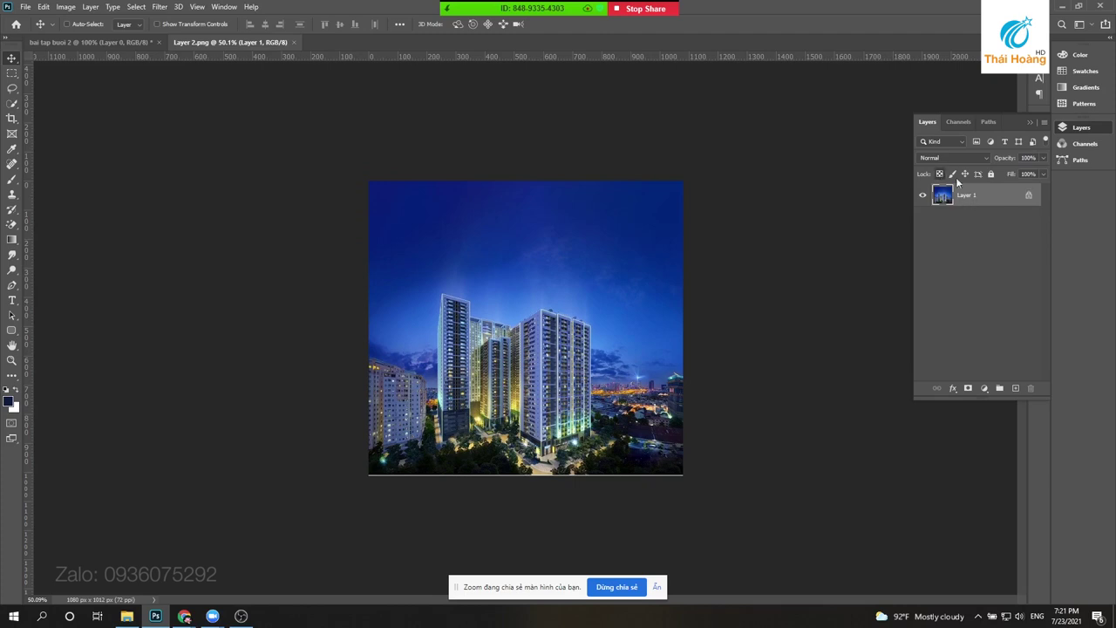
left_click(1029, 198)
right_click(493, 242)
left_click(482, 248)
mouse_move(482, 248)
left_mouse_down()
mouse_move(562, 268)
mouse_move(493, 266)
mouse_move(441, 243)
mouse_move(82, 41)
mouse_move(66, 45)
left_mouse_up()
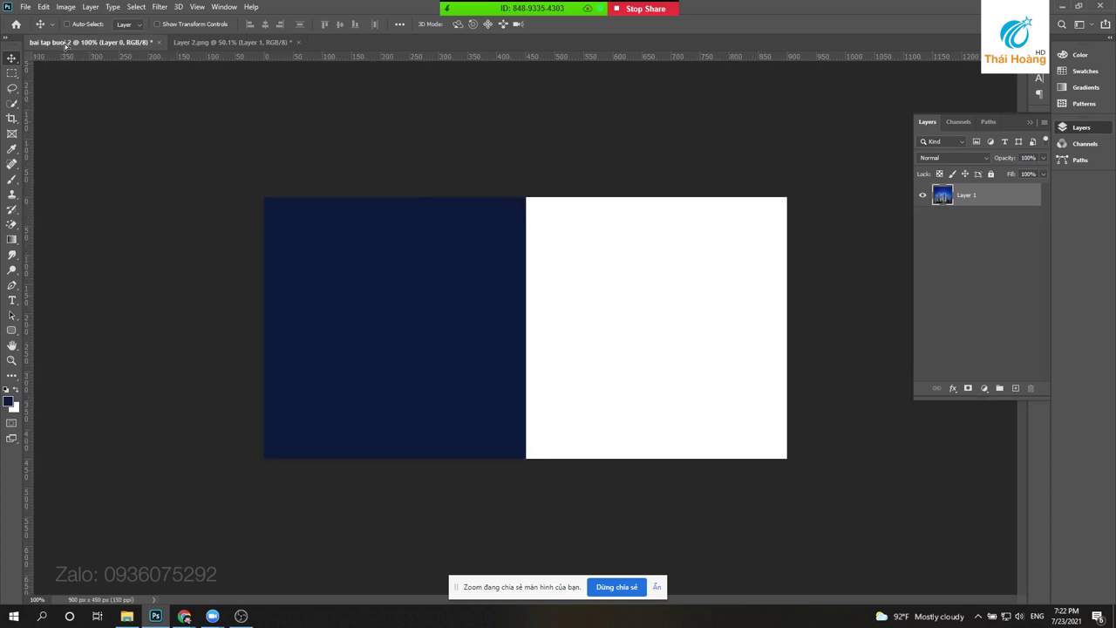
left_click_drag(65, 50, 84, 131)
mouse_move(90, 170)
left_mouse_down()
mouse_move(110, 216)
mouse_move(200, 281)
left_mouse_up()
left_click_drag(371, 310, 484, 323)
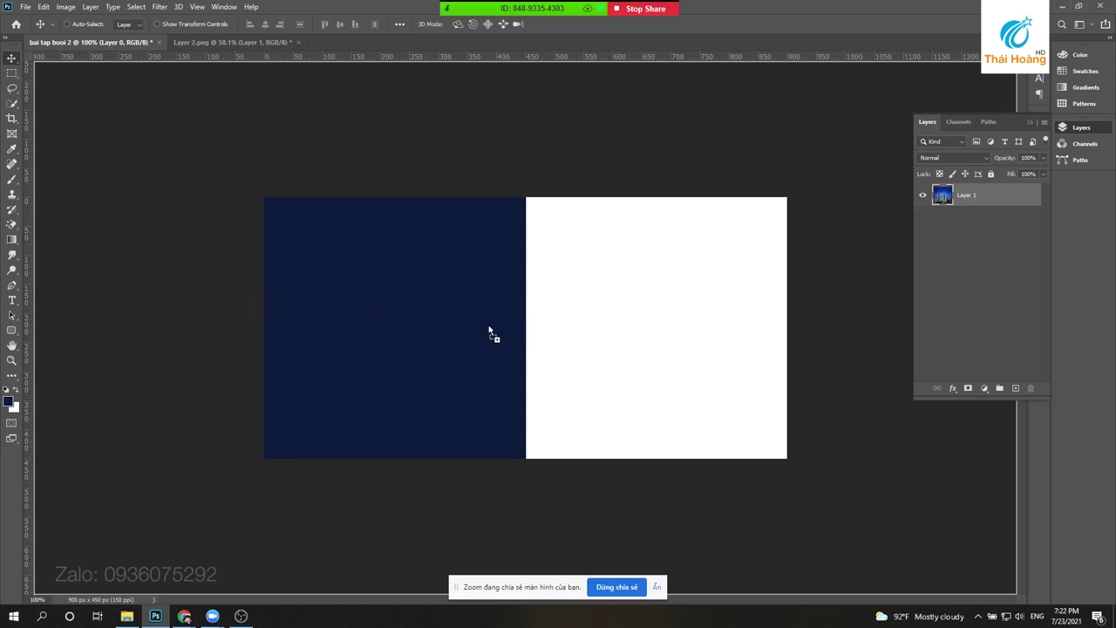
left_click_drag(488, 329, 488, 329)
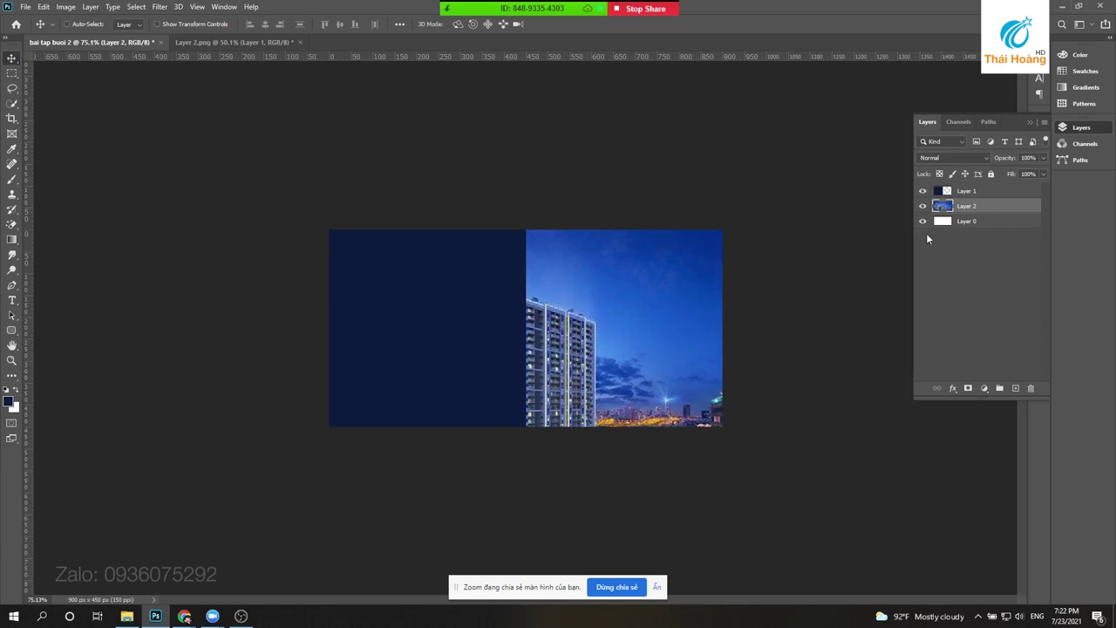
- Free-transform the city photo, scaling and positioning it to fill the banner's right half
scroll(650, 312, "down", 1)
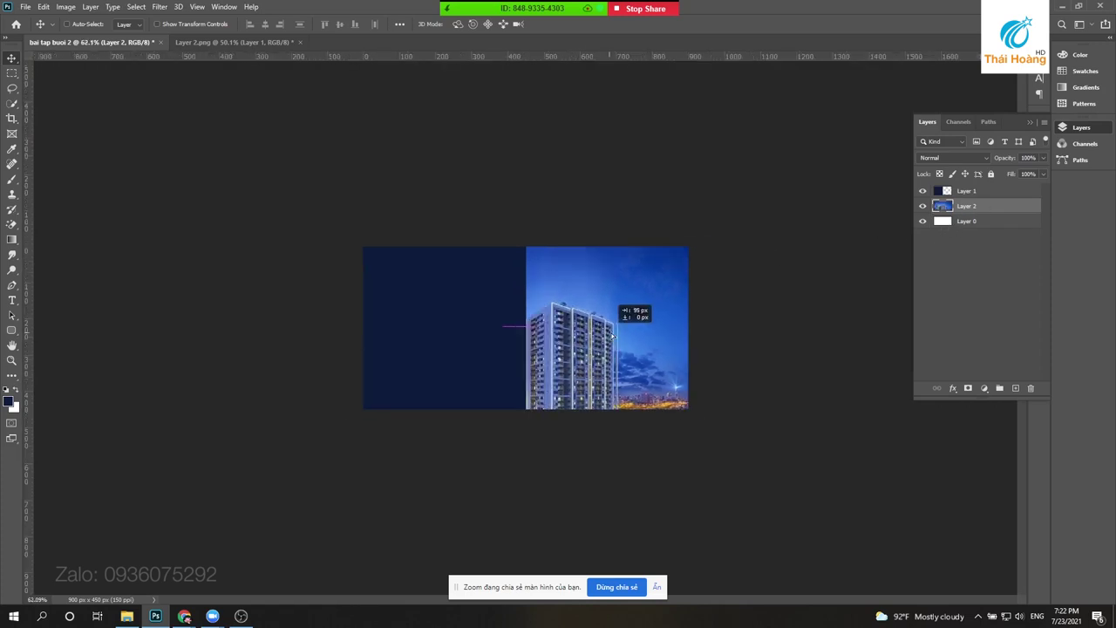
left_click_drag(601, 331, 629, 324)
key("ctrl+t")
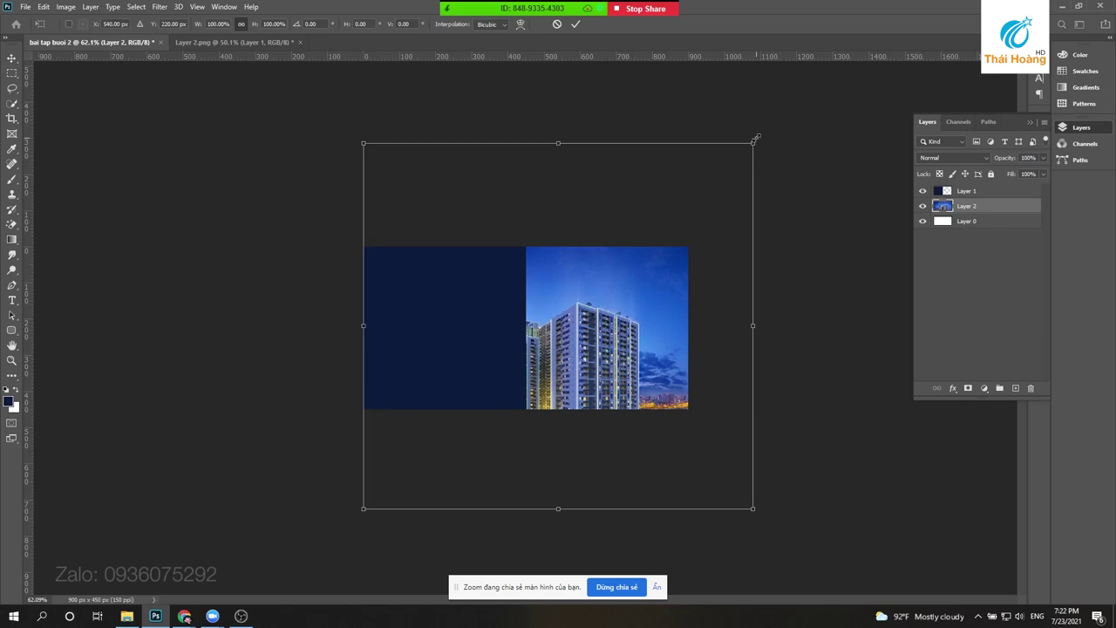
mouse_move(756, 137)
left_mouse_down()
mouse_move(570, 302)
mouse_move(555, 329)
left_mouse_up()
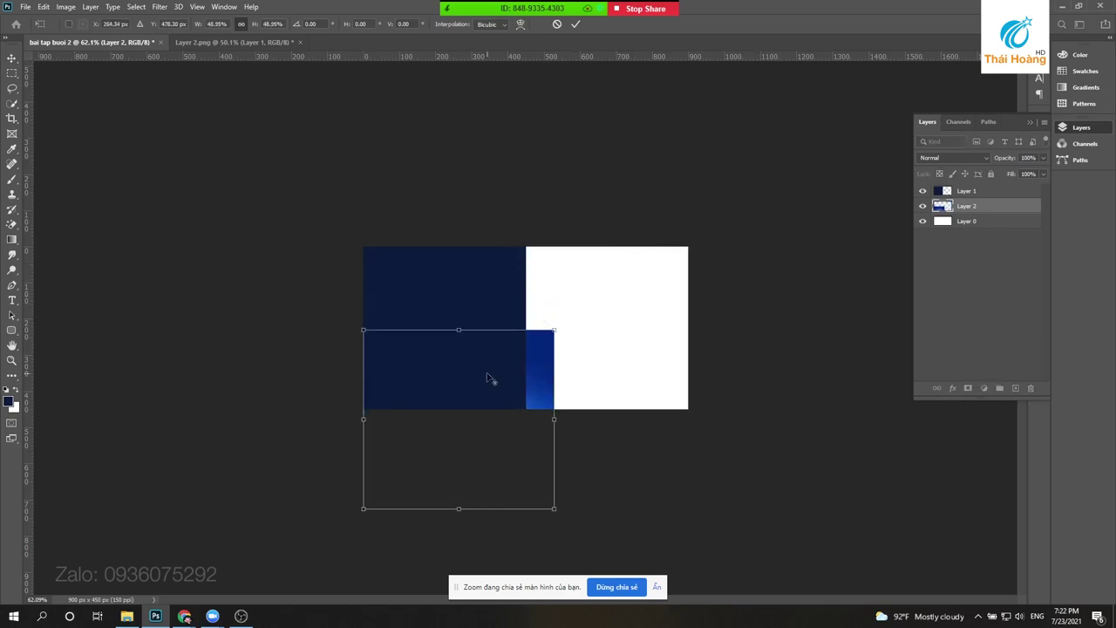
scroll(488, 378, "up", 2)
left_click_drag(406, 413, 623, 268)
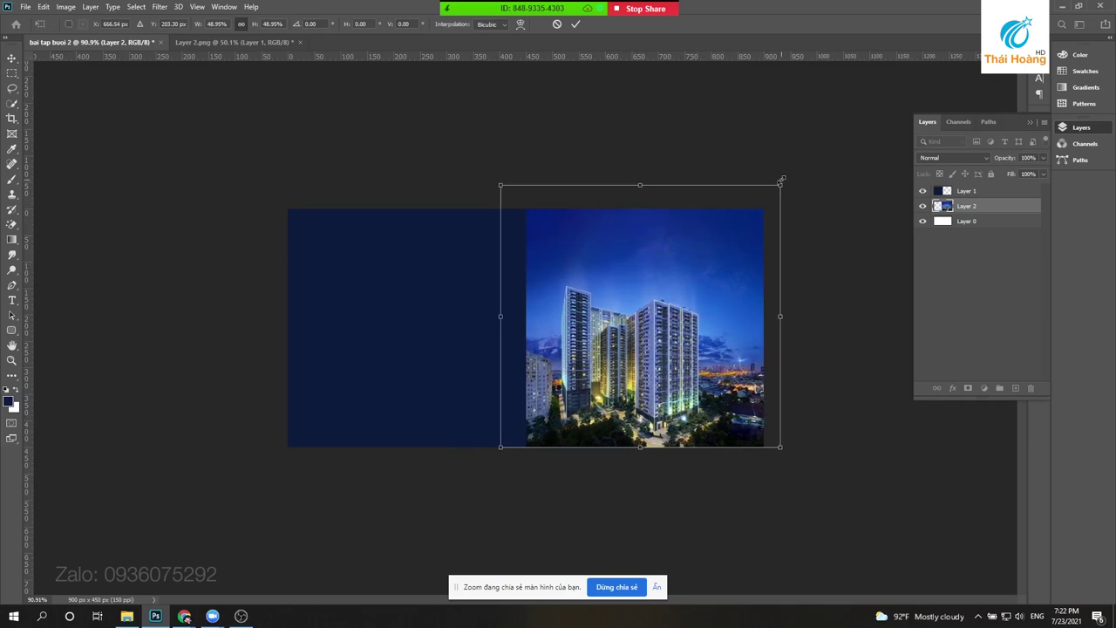
left_click_drag(783, 181, 829, 138)
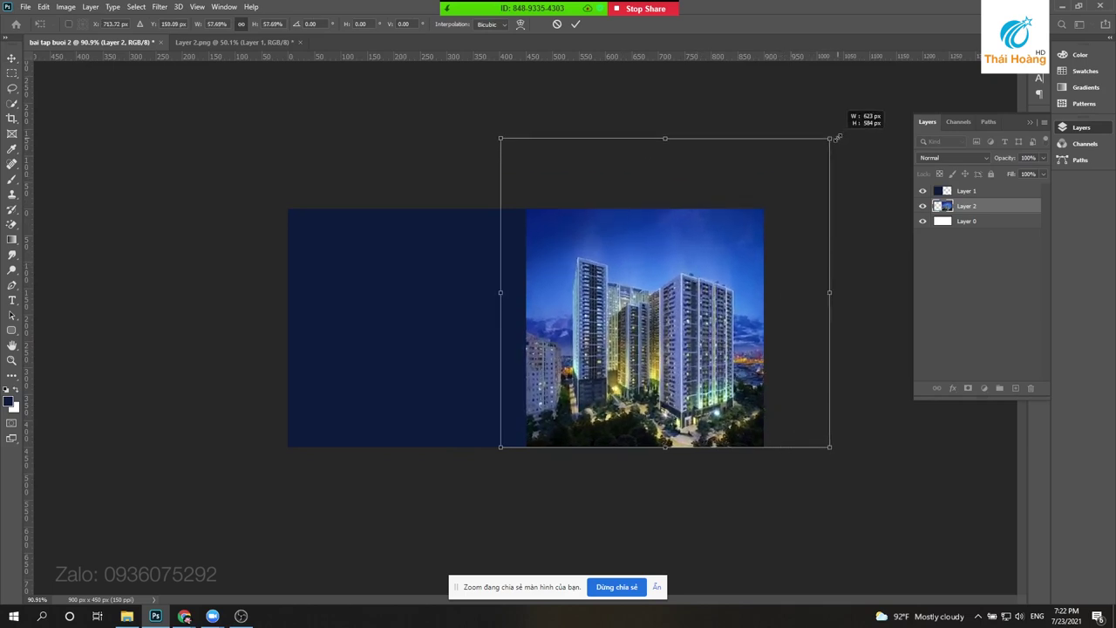
left_click_drag(501, 138, 462, 102)
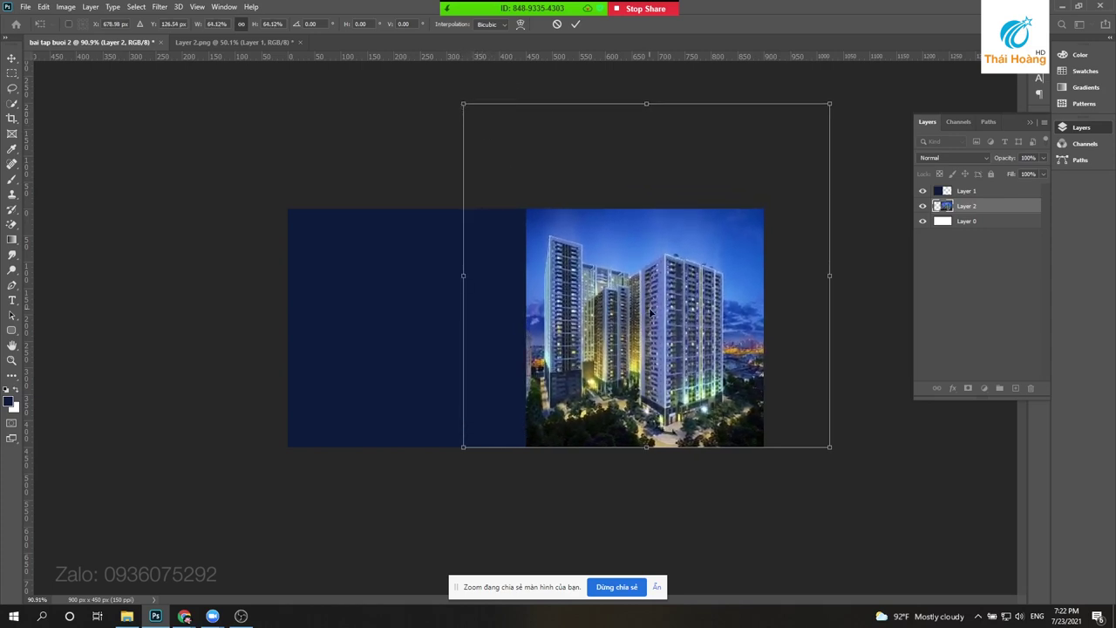
left_click_drag(648, 314, 656, 311)
key("Return")
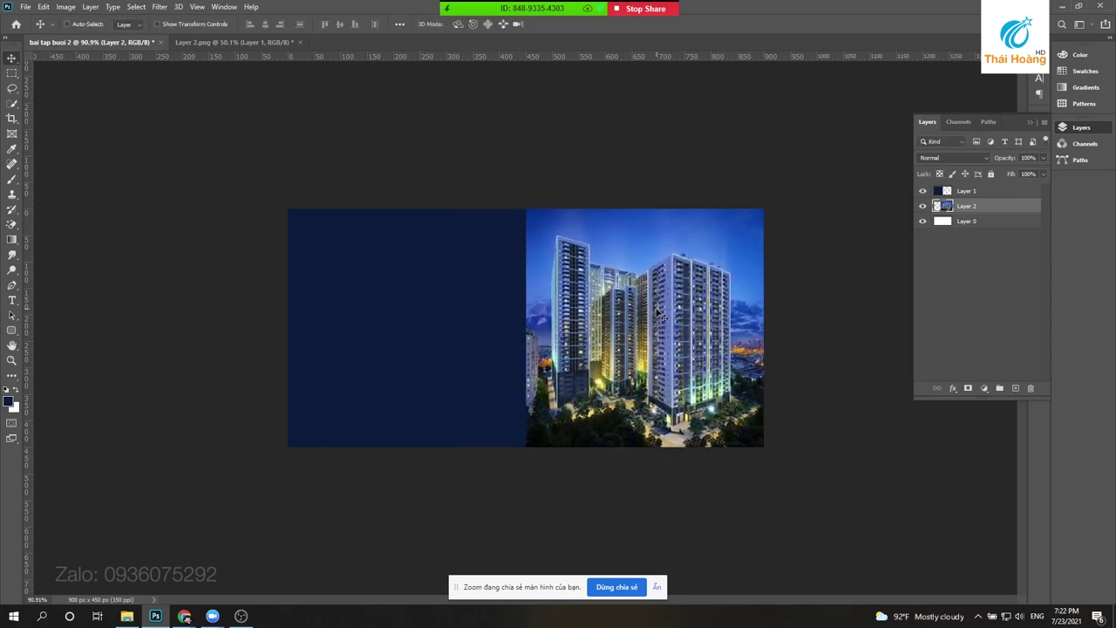
- Zoom in and move the navy panel layer left, flush with the banner's edge
key("ctrl+plus")
key("ctrl+plus")
right_click(381, 349)
left_click(394, 345)
mouse_move(384, 349)
left_mouse_down()
mouse_move(558, 336)
mouse_move(362, 337)
left_mouse_up()
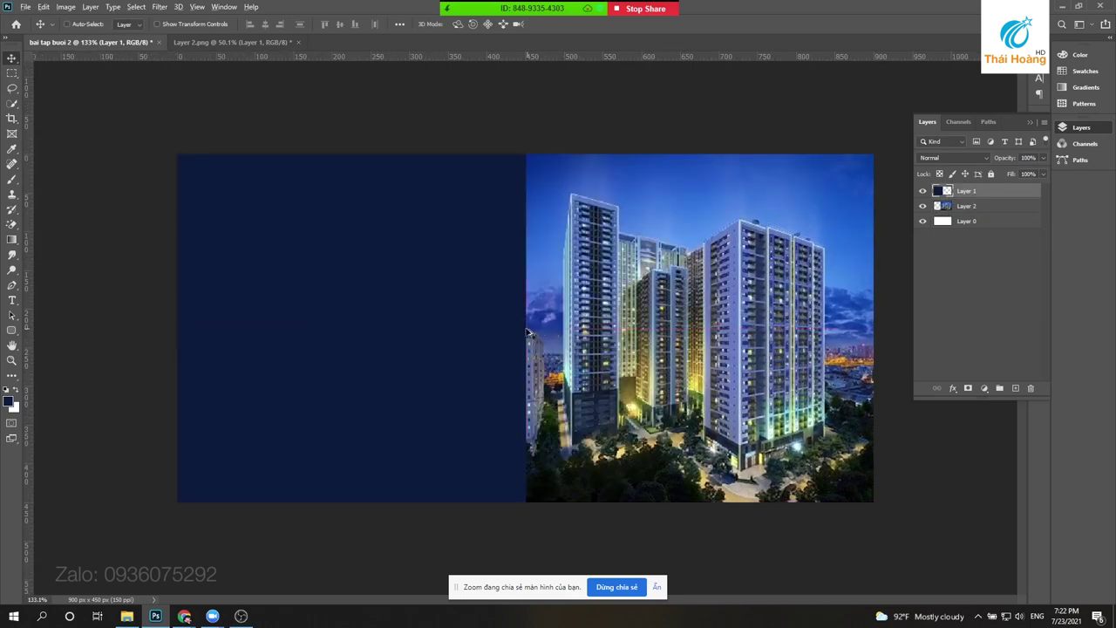
- Fill the locked left panel white, try a navy full-layer fill, undo it, and relock transparency
key("ctrl+minus")
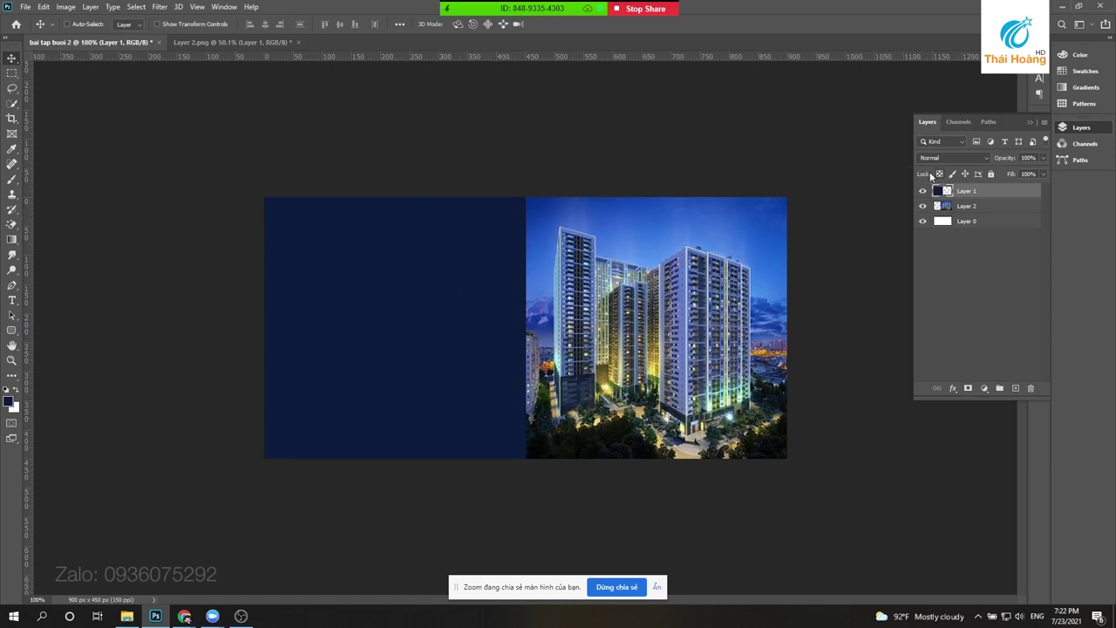
left_click(941, 174)
key("ctrl+BackSpace")
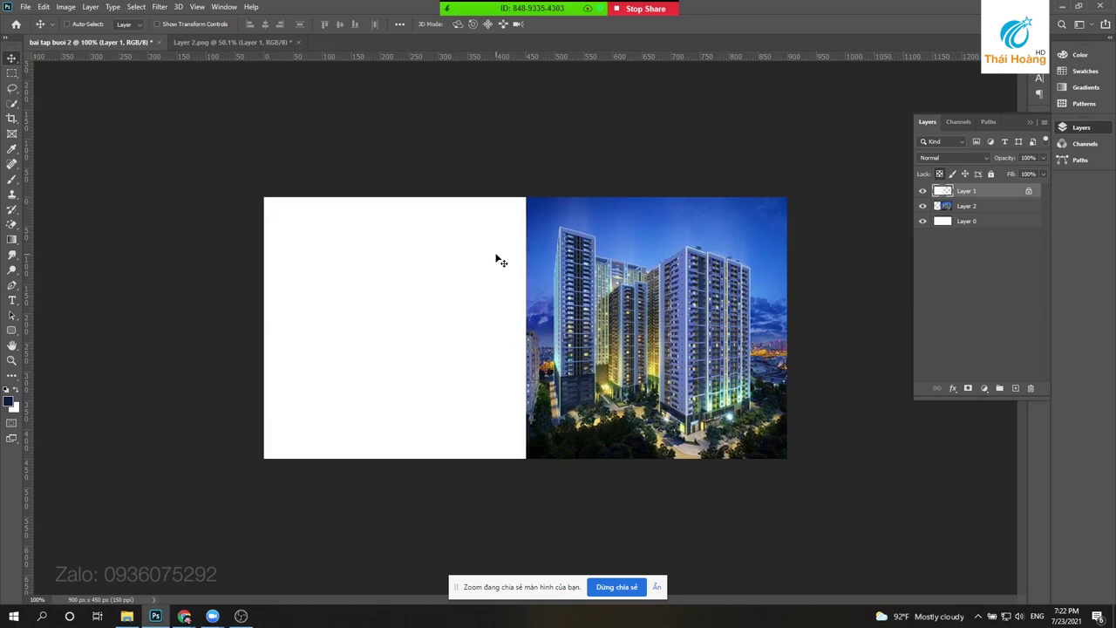
left_click(941, 175)
key("alt+BackSpace")
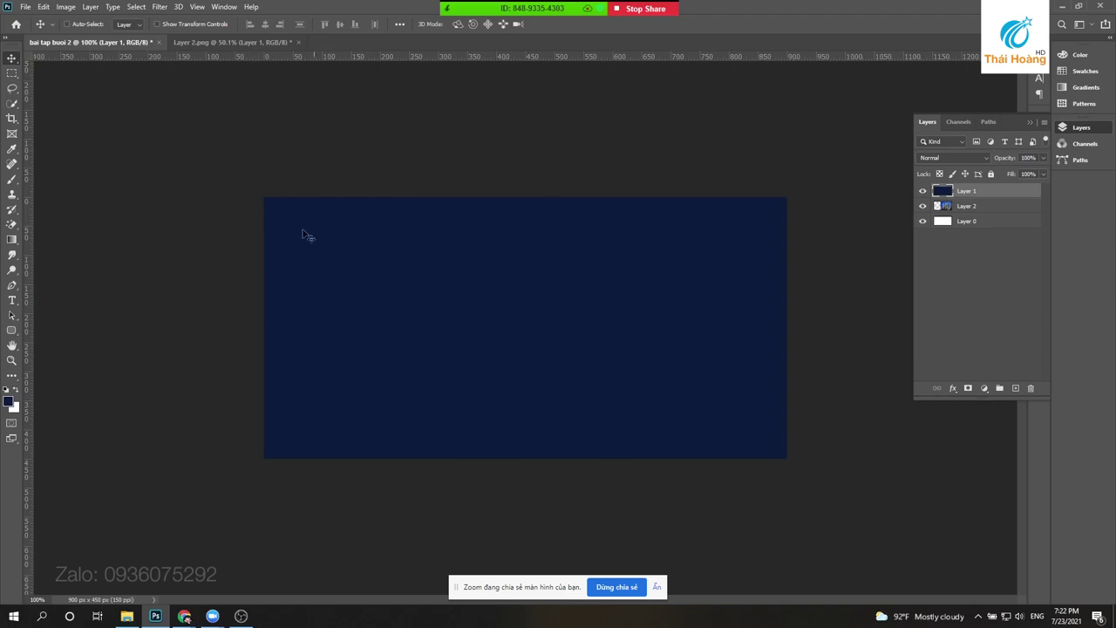
key("ctrl+z")
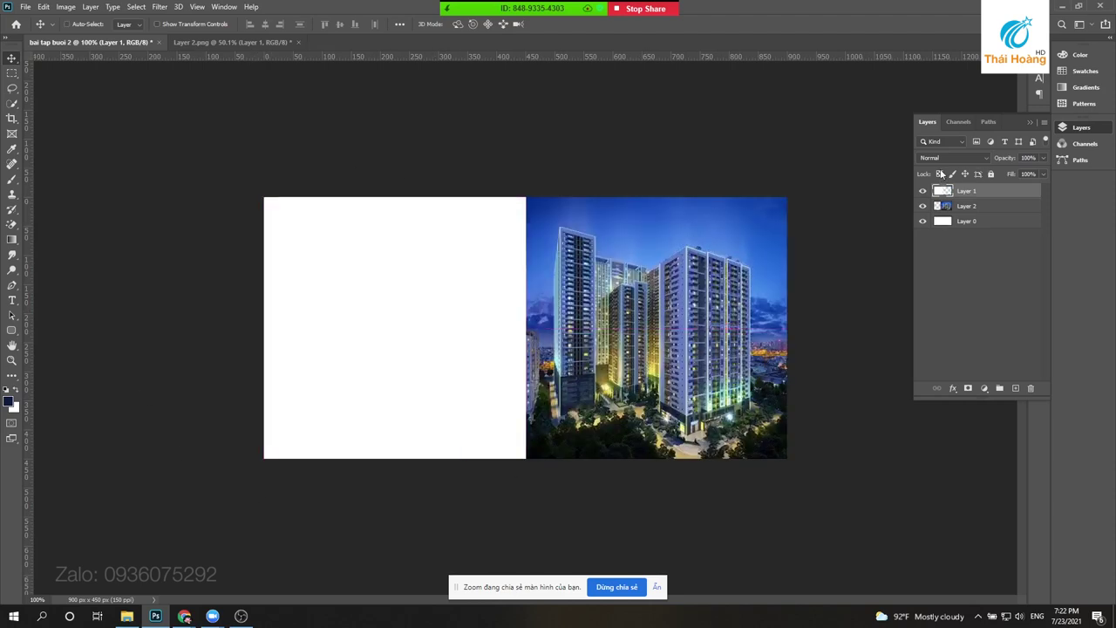
left_click(939, 175)
- Set the white left panel layer's blend mode to Overlay
right_click(403, 321)
left_click(424, 326)
right_click(419, 326)
left_click(445, 330)
left_click(943, 160)
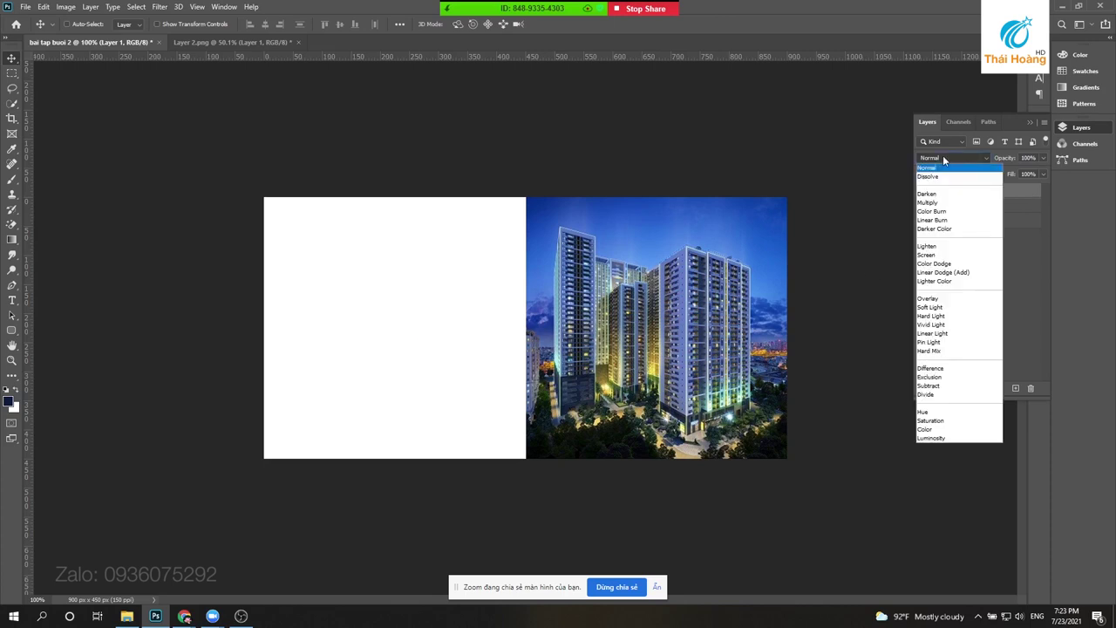
left_click(946, 301)
scroll(428, 322, "up", 2)
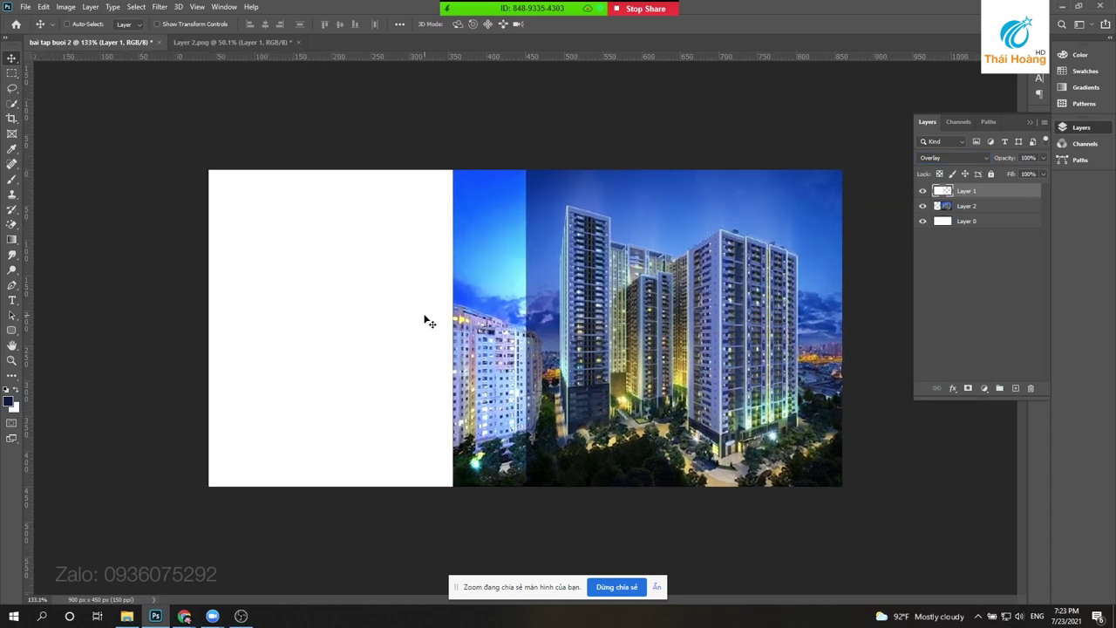
scroll(427, 322, "up", 2)
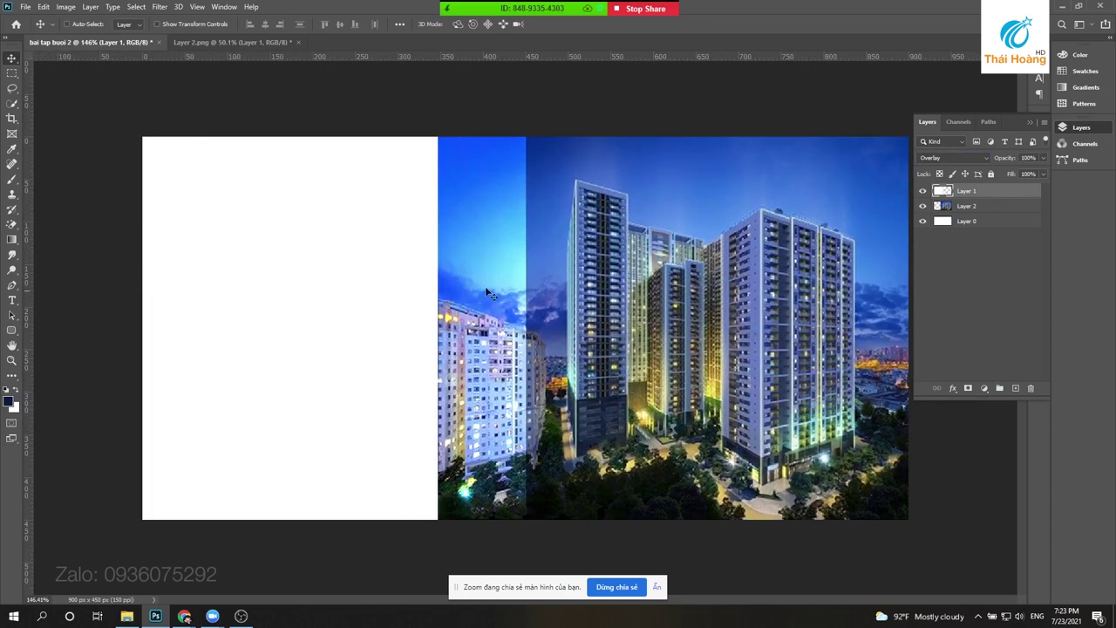
- Test-move the Overlay panel and undo, returning it over the banner's left half
left_click_drag(506, 307, 789, 346)
left_click_drag(543, 260, 600, 182)
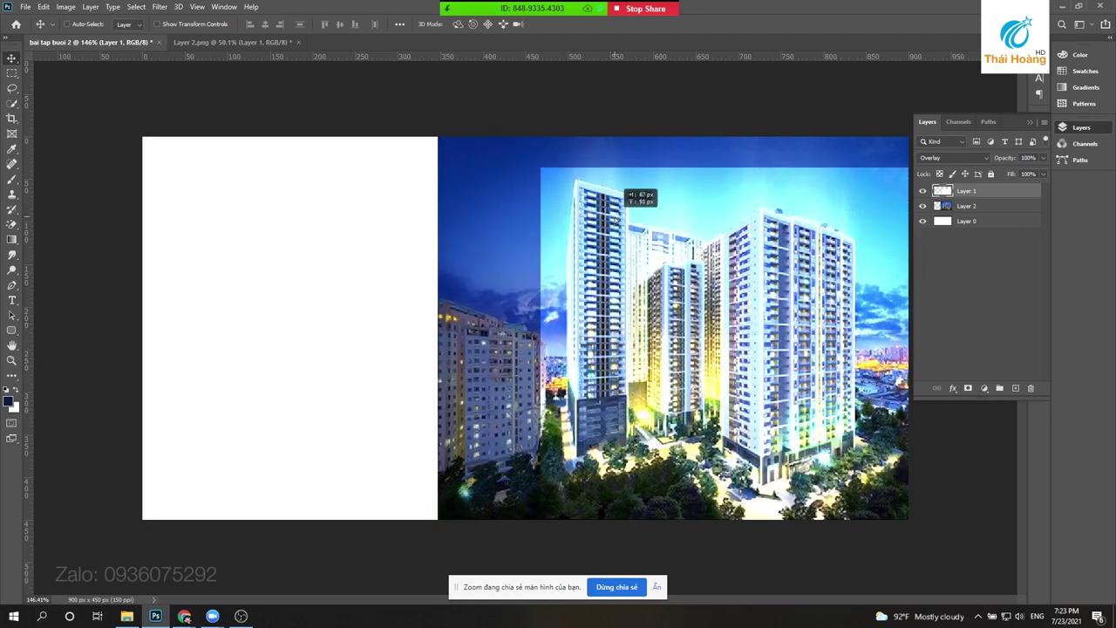
key("ctrl+z")
key("ctrl+z")
key("ctrl+z")
scroll(528, 275, "down", 2)
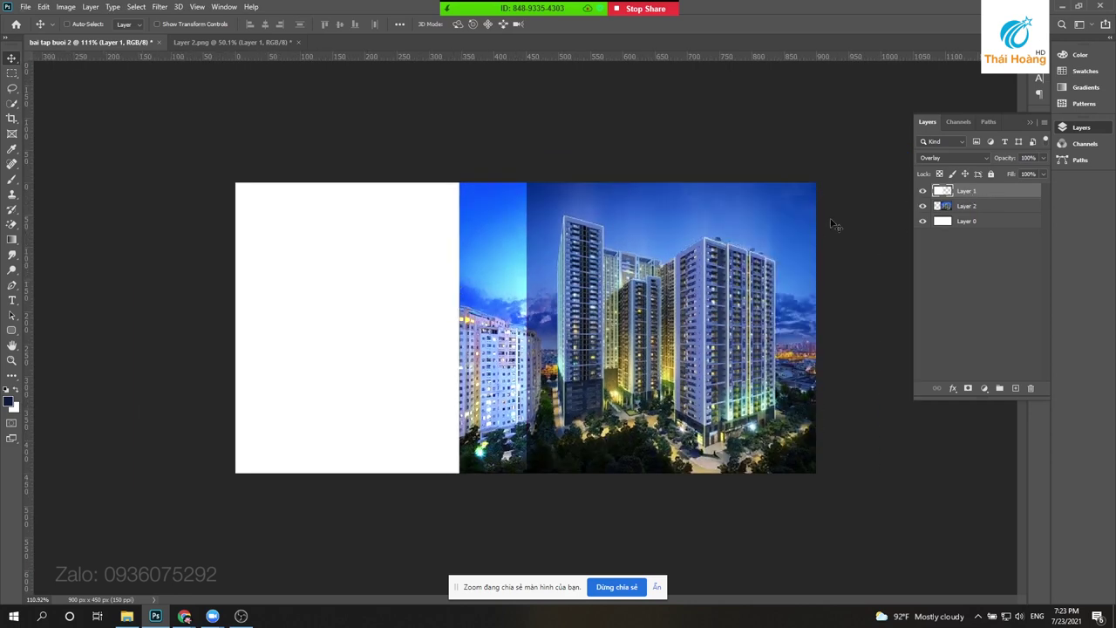
right_click(994, 196)
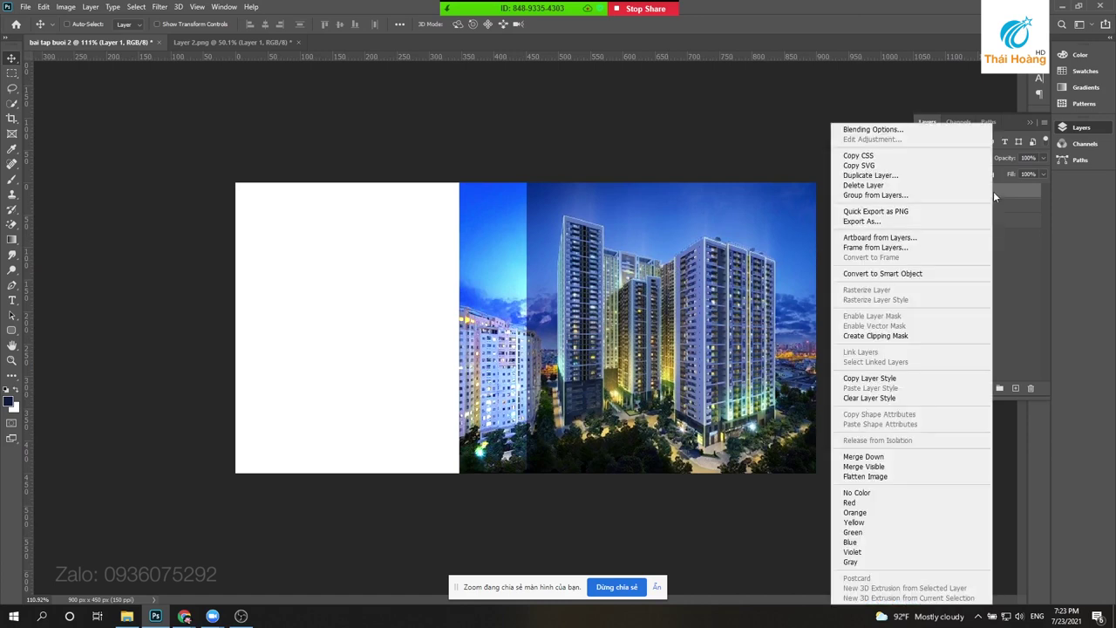
- Duplicate Layer 1 as Layer 1 copy and nudge it left over the photo
left_click(905, 178)
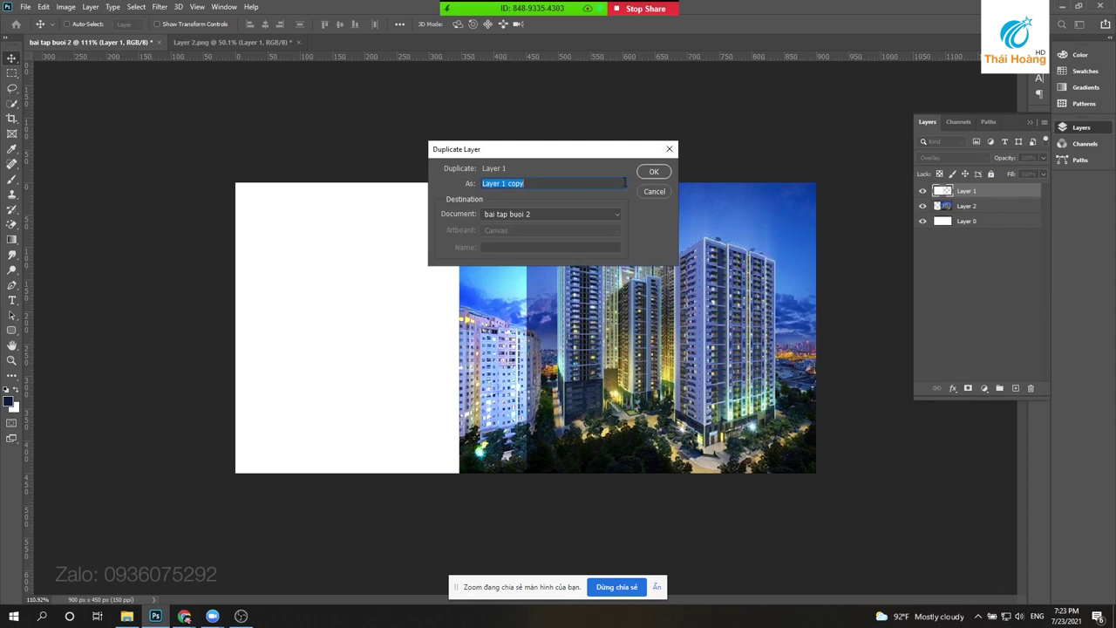
left_click(657, 174)
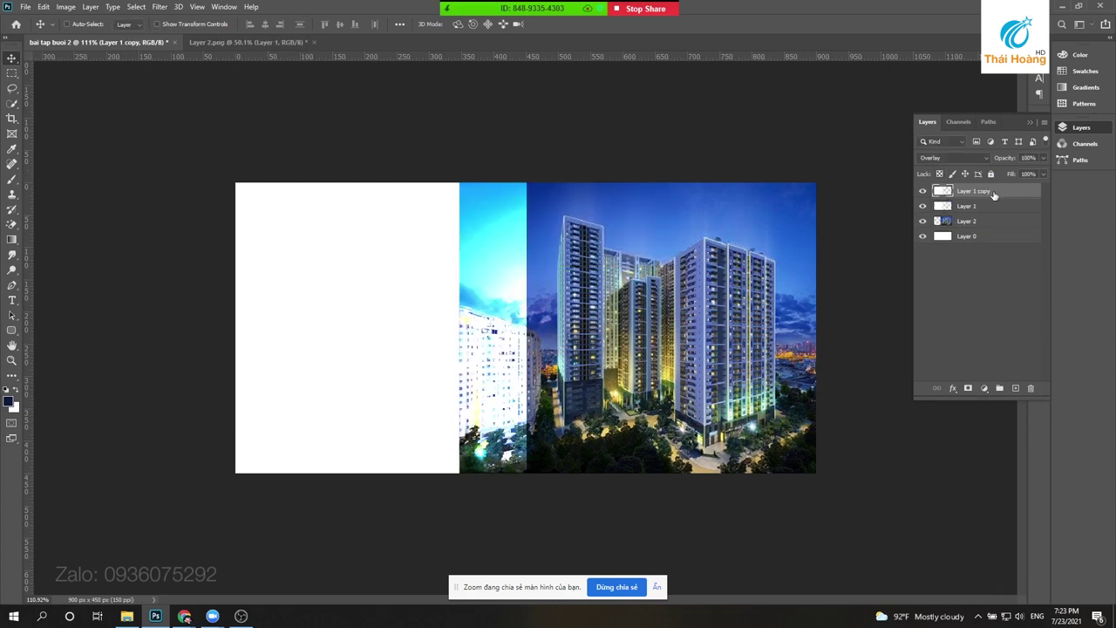
mouse_move(573, 239)
left_mouse_down()
mouse_move(695, 359)
mouse_move(531, 284)
left_mouse_up()
key("Left")
key("Left")
key("Left")
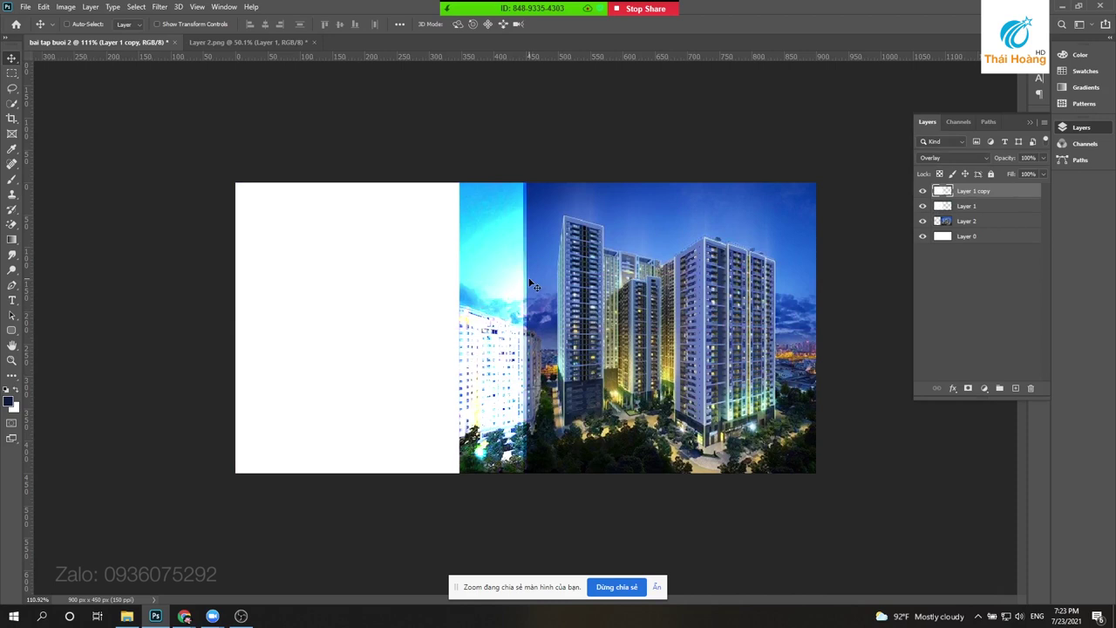
key("Left")
key("Left")
key("Left")
key("Left")
key("Left")
key("Left")
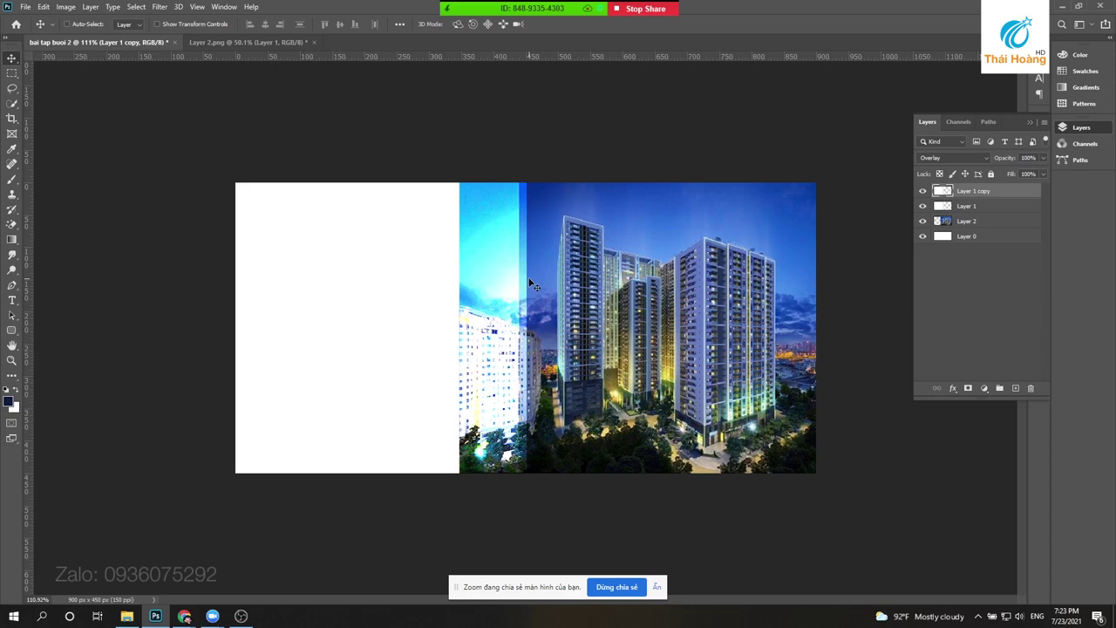
key("Left")
key("Left")
key("Left")
scroll(483, 264, "up", 2)
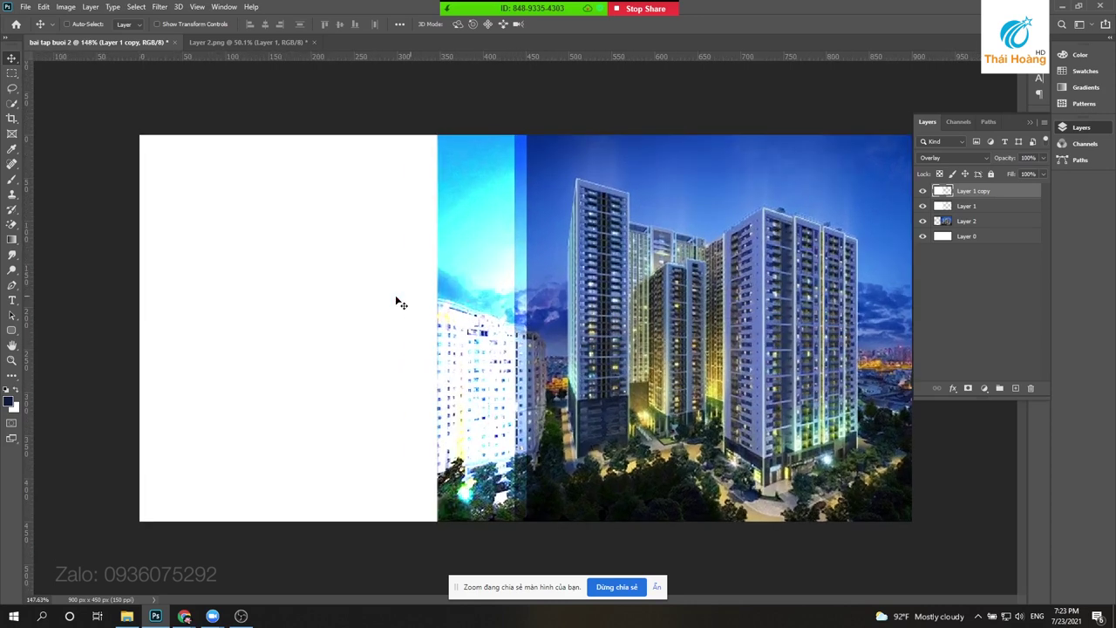
scroll(584, 281, "down", 1)
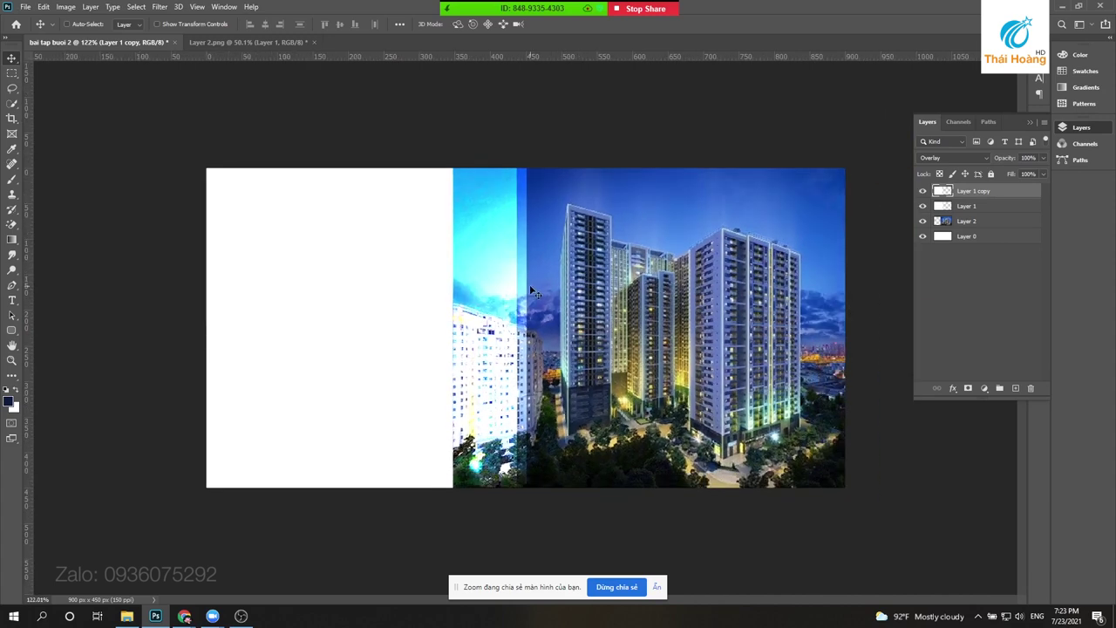
key("ctrl")
- Make Layer 1 copy 2 and copy 3, positioning the new strip over the left buildings
key("ctrl+j")
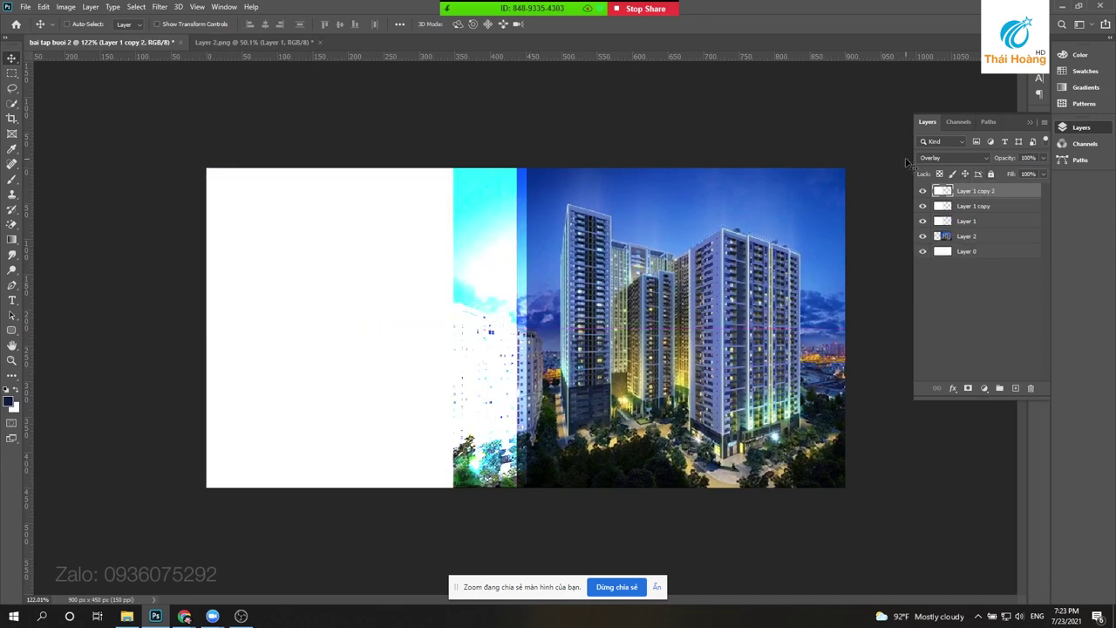
left_click_drag(426, 218, 531, 406)
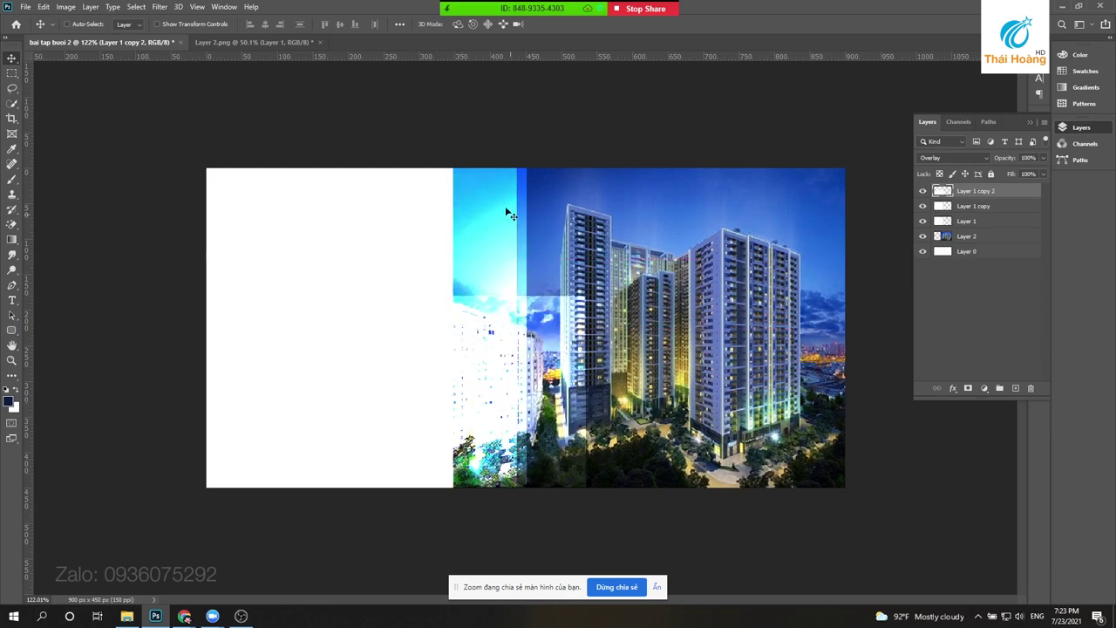
mouse_move(532, 407)
left_mouse_down()
mouse_move(447, 340)
mouse_move(499, 270)
left_mouse_up()
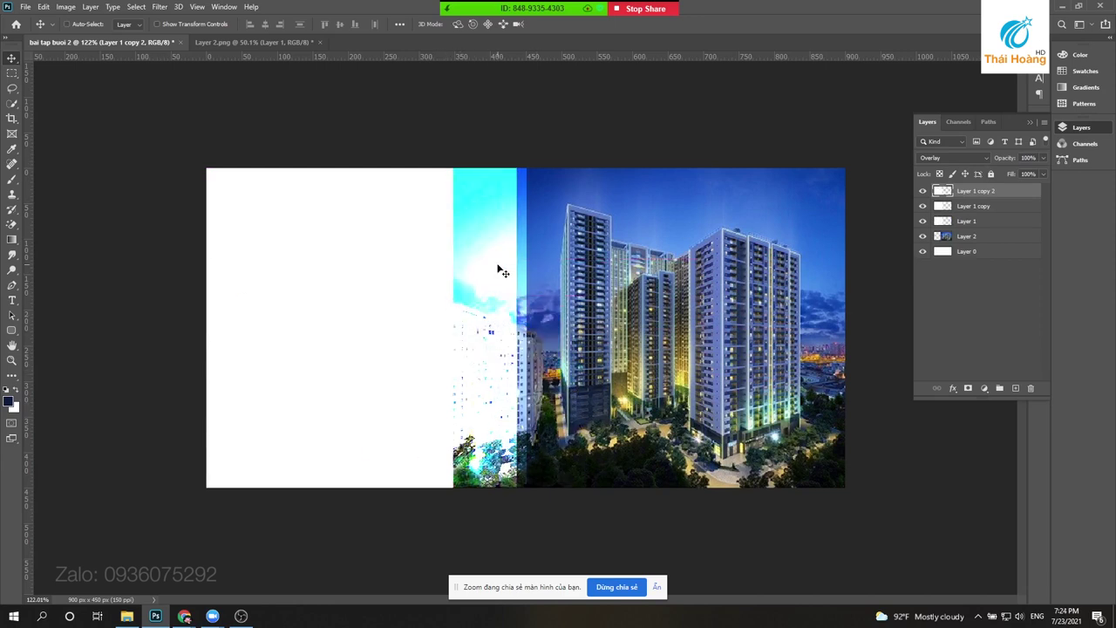
key("Left")
key("Left")
key("Left")
key("Left")
key("Left")
key("Left")
key("Left")
key("Left")
key("Right")
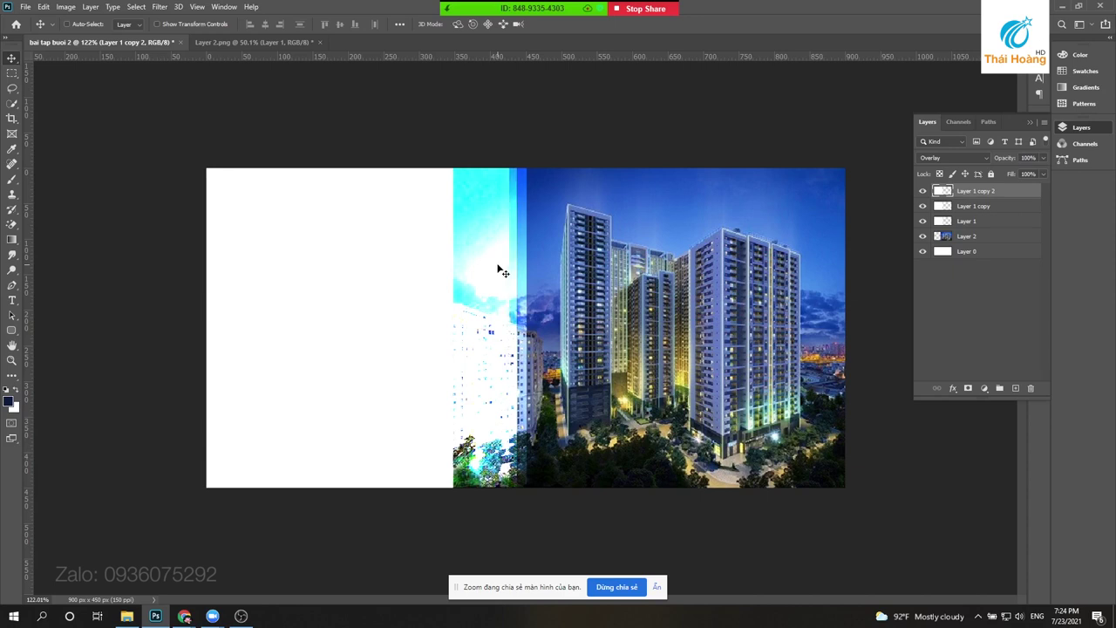
scroll(499, 262, "up", 1)
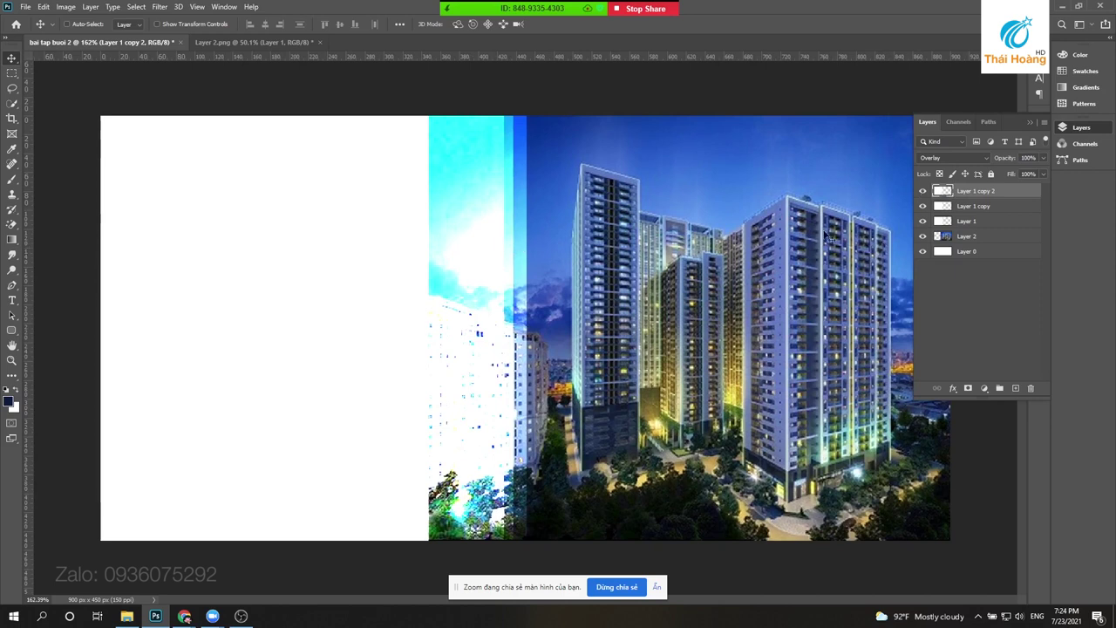
key("ctrl+z")
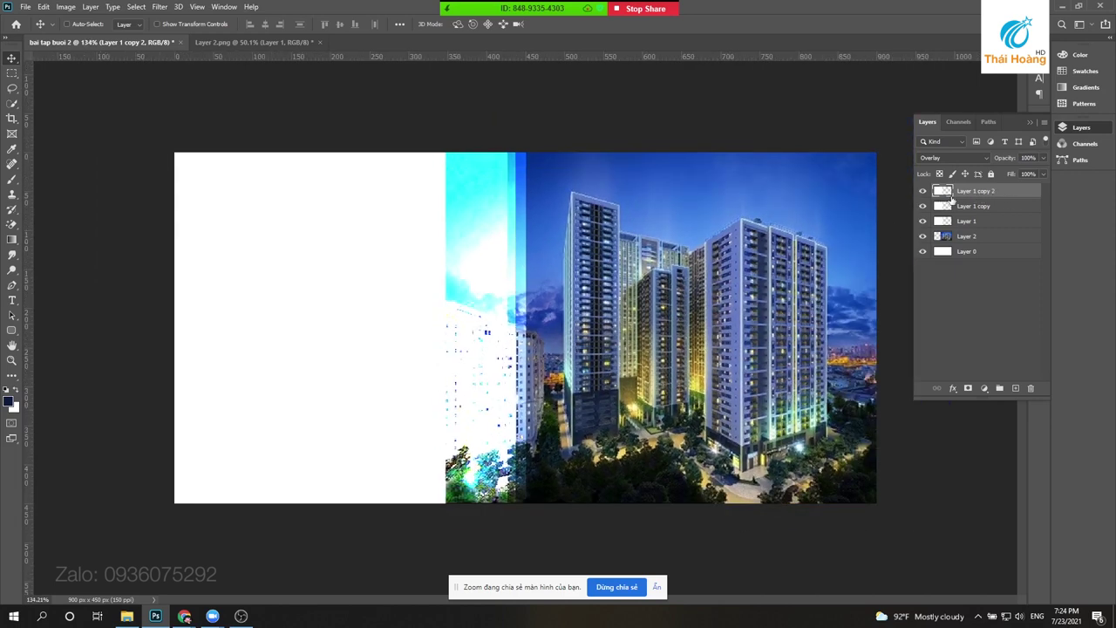
key("ctrl+j")
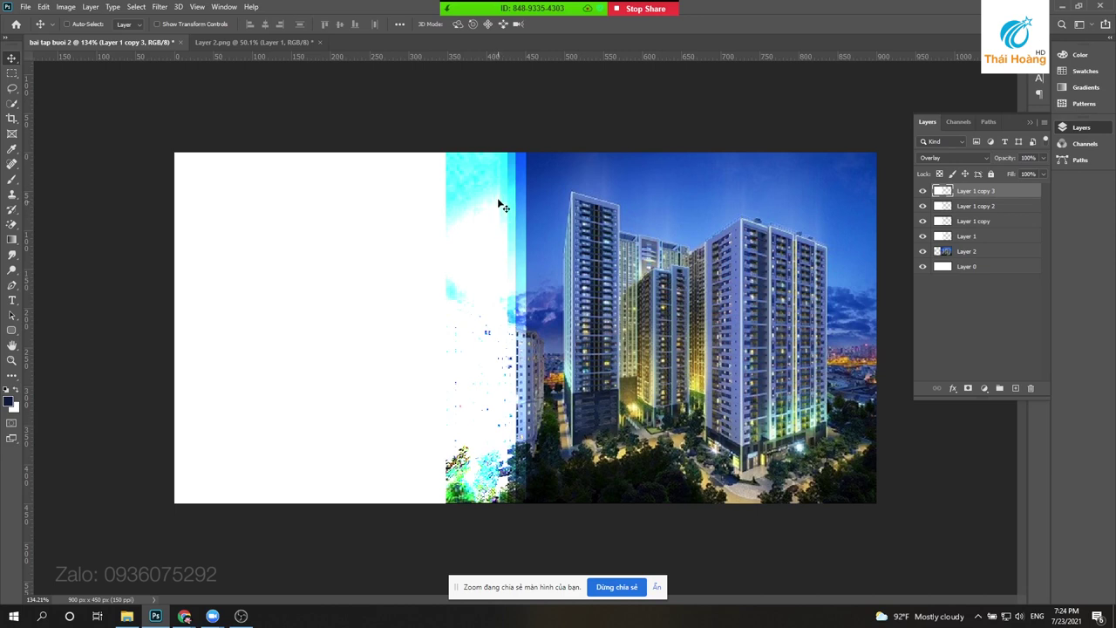
mouse_move(495, 176)
left_mouse_down()
mouse_move(624, 346)
mouse_move(478, 236)
left_mouse_up()
- Switch the selected strip layer's blend mode to Normal and nudge it left
left_click(955, 158)
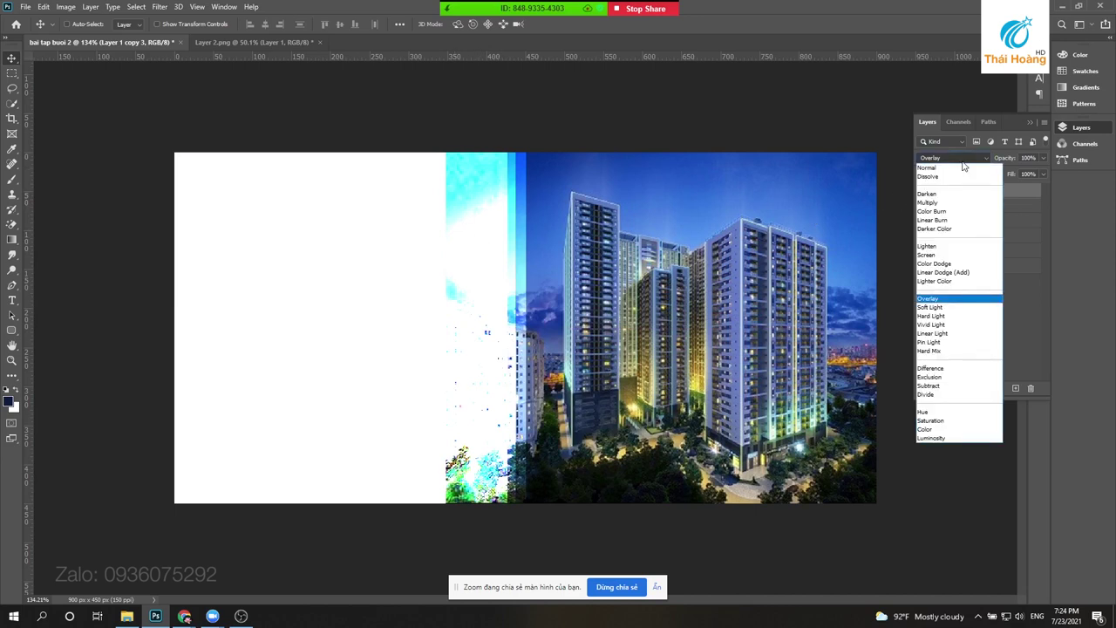
left_click(944, 171)
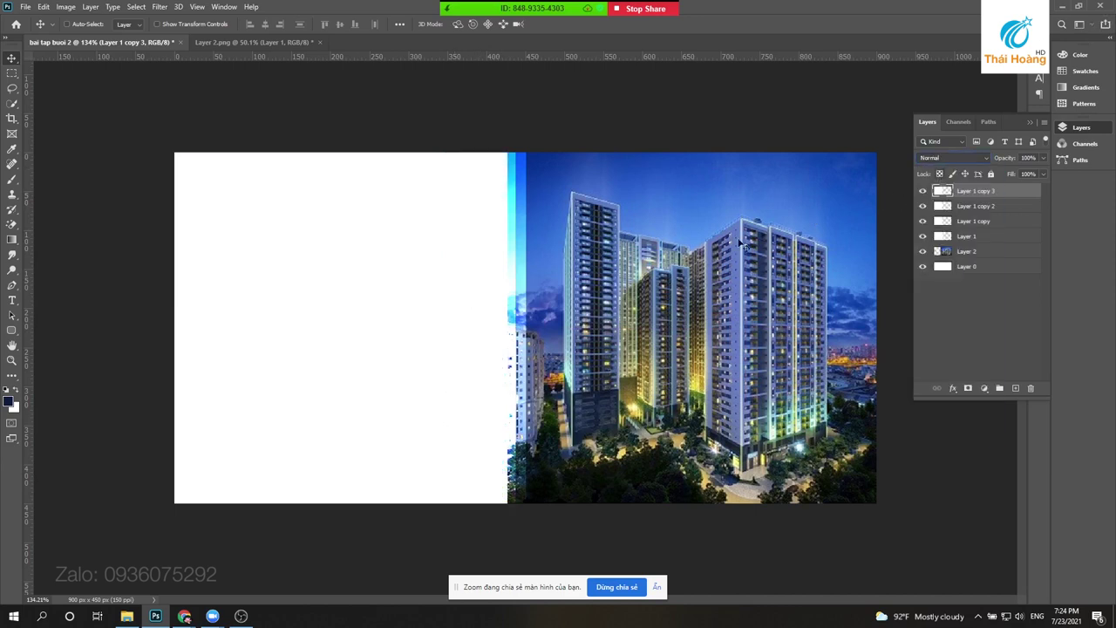
key("Left")
key("Left")
key("Left")
key("Left")
key("Left")
scroll(515, 113, "up", 3)
scroll(523, 131, "up", 3)
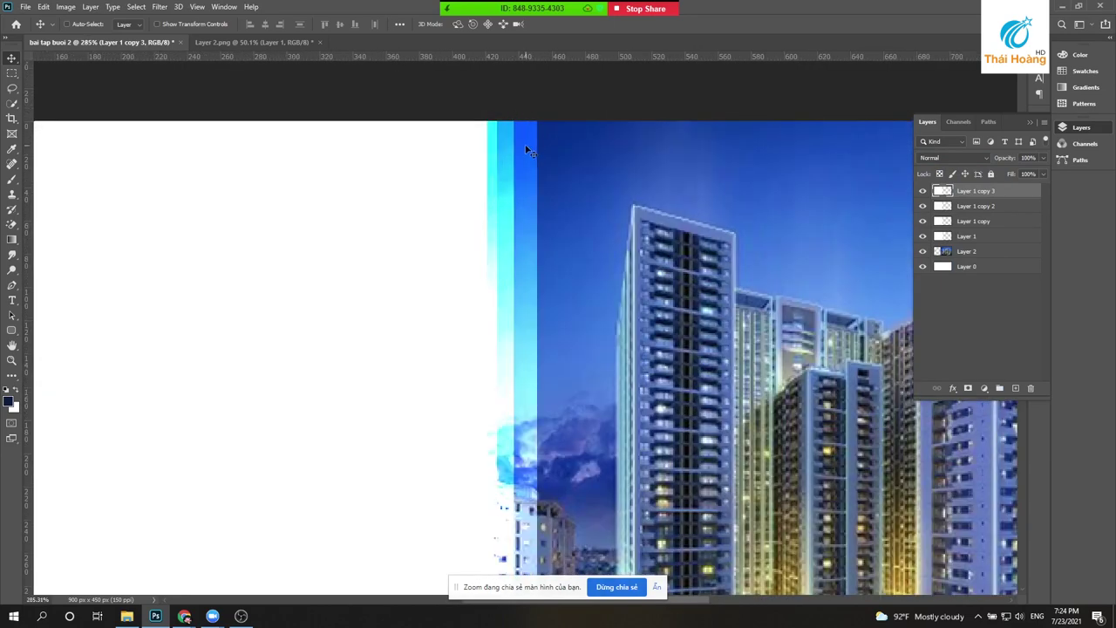
- Move Layer 1 down-right, restore 100% opacity, and select a rectangle above the middle buildings
right_click(526, 146)
left_click(550, 157)
mouse_move(526, 122)
left_mouse_down()
mouse_move(565, 219)
mouse_move(539, 153)
left_mouse_up()
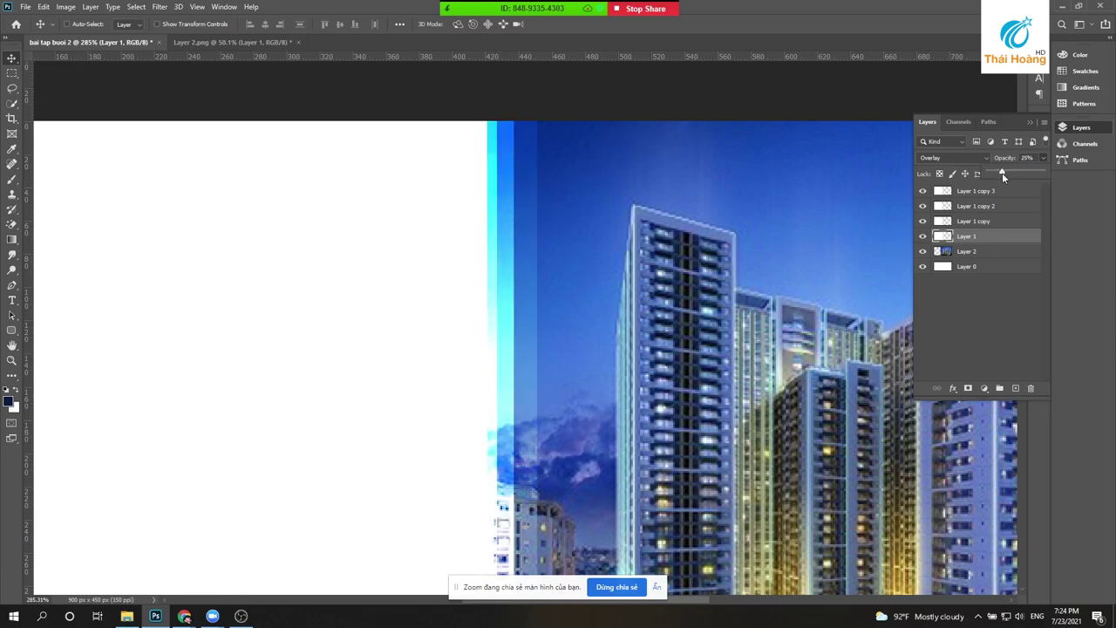
left_click_drag(1014, 174, 993, 171)
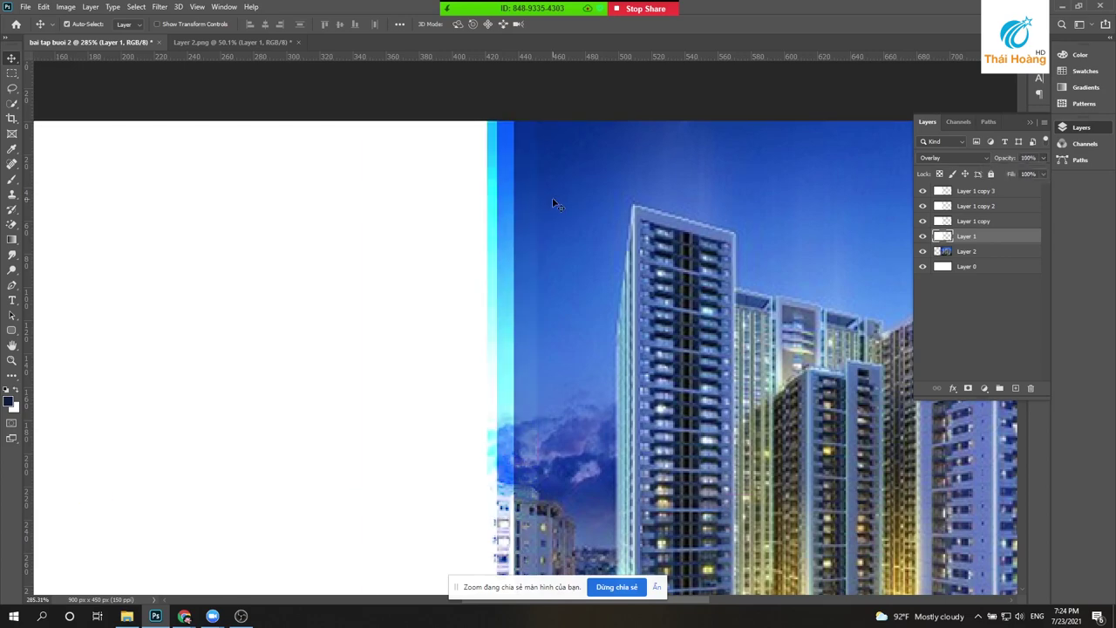
key("0")
scroll(491, 246, "down", 2)
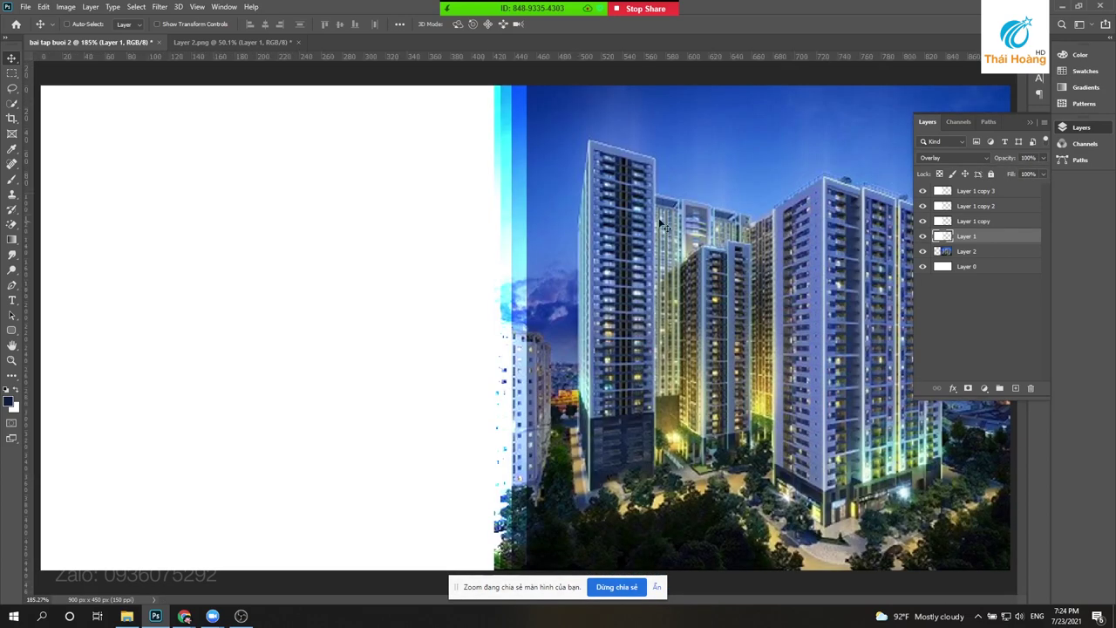
key("m")
left_click_drag(648, 124, 760, 235)
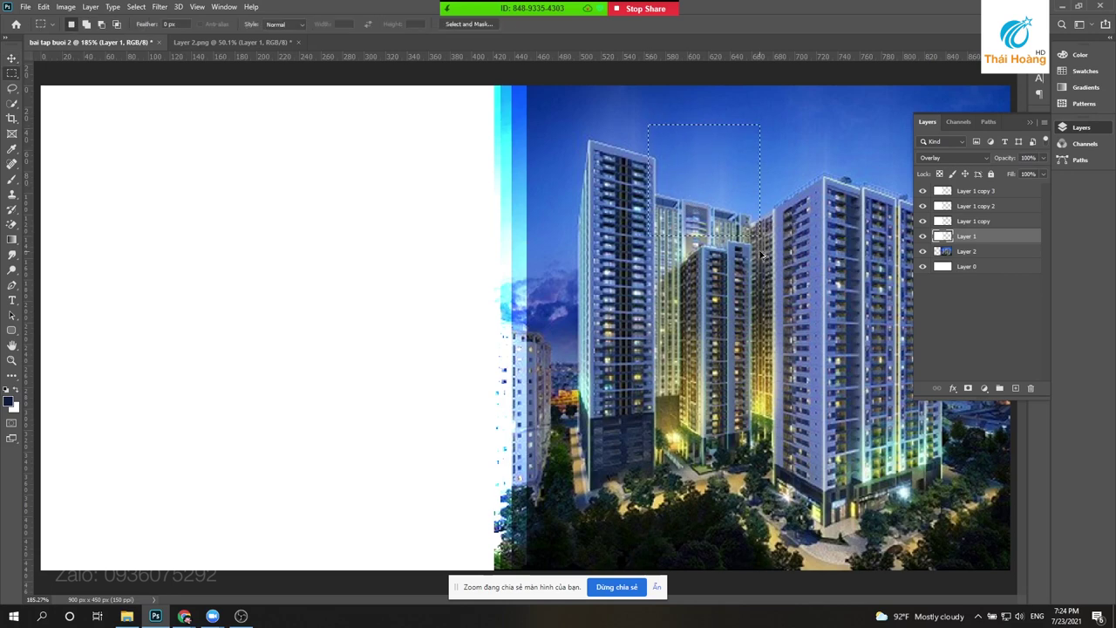
- Fill the selection white on a new Layer 3, deselect, and test-move the rectangle
key("ctrl+shift+alt+n")
key("ctrl+BackSpace")
key("ctrl+d")
key("v")
scroll(785, 161, "up", 2)
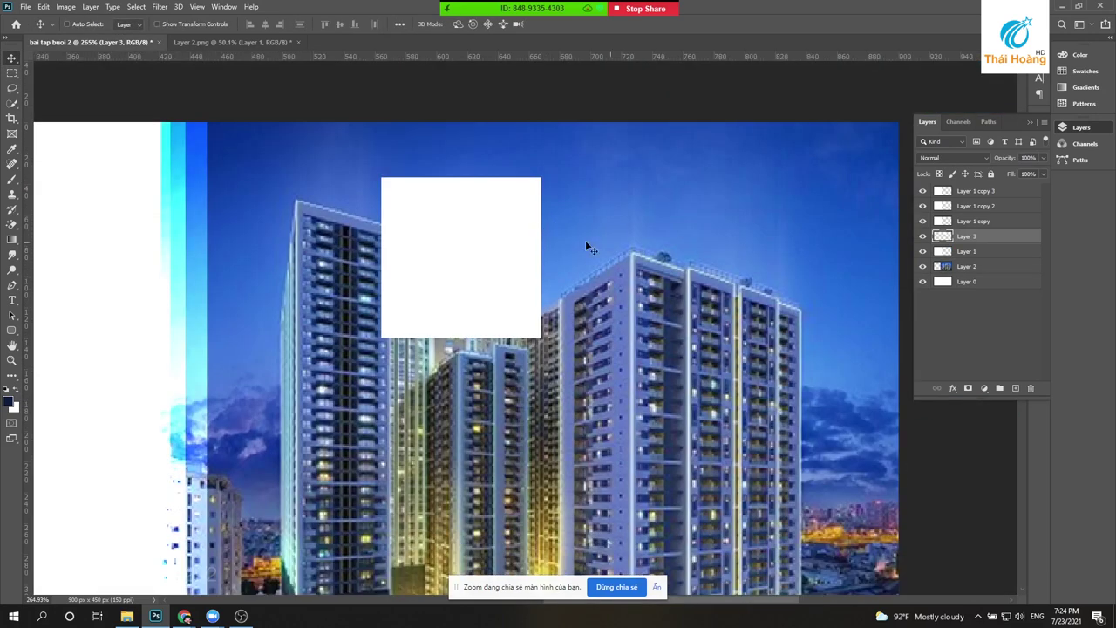
right_click(478, 228)
left_click(493, 234)
mouse_move(452, 236)
left_mouse_down()
mouse_move(620, 227)
mouse_move(601, 233)
left_mouse_up()
key("ctrl+z")
- Try several opacities on Layer 3, settling the white rectangle at 59%
left_click_drag(1042, 174, 1005, 172)
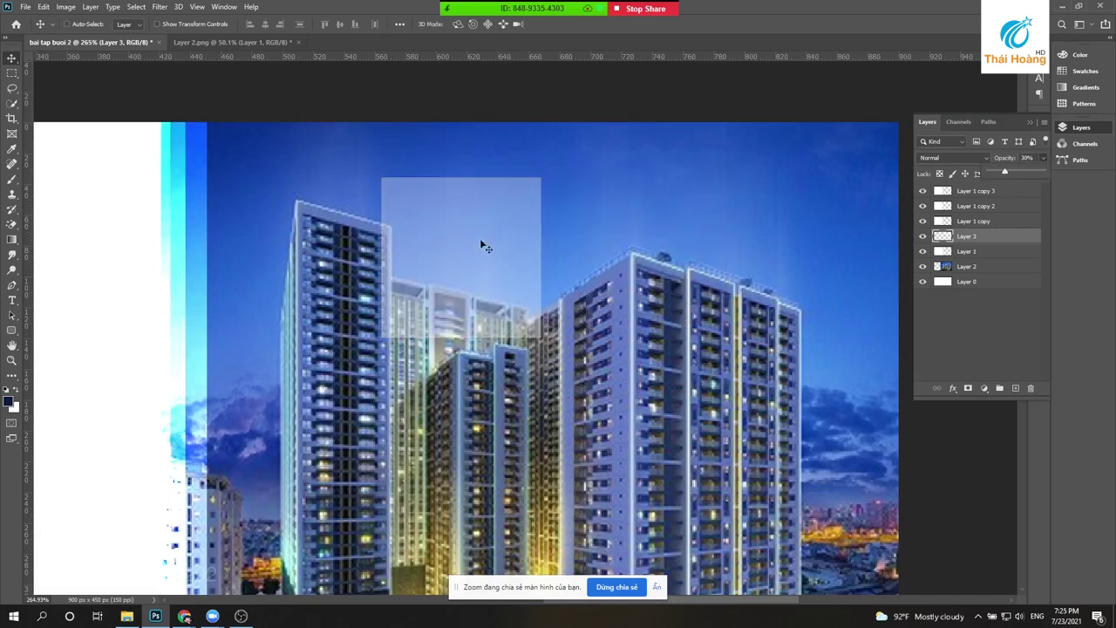
mouse_move(1003, 174)
left_mouse_down()
mouse_move(1018, 173)
mouse_move(979, 174)
left_mouse_up()
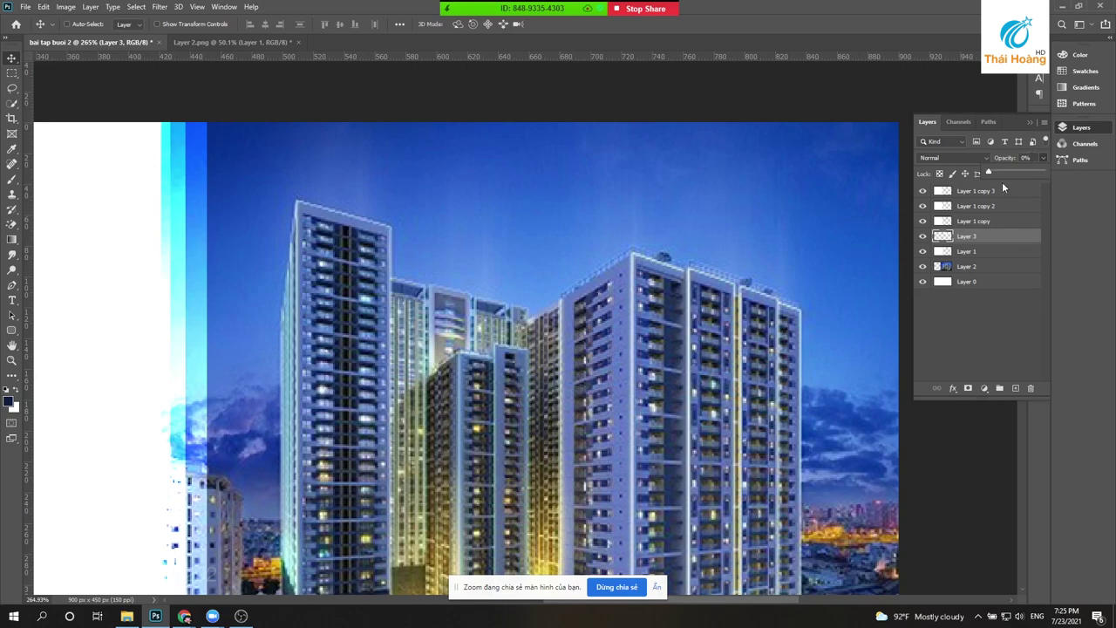
left_click_drag(988, 173, 994, 173)
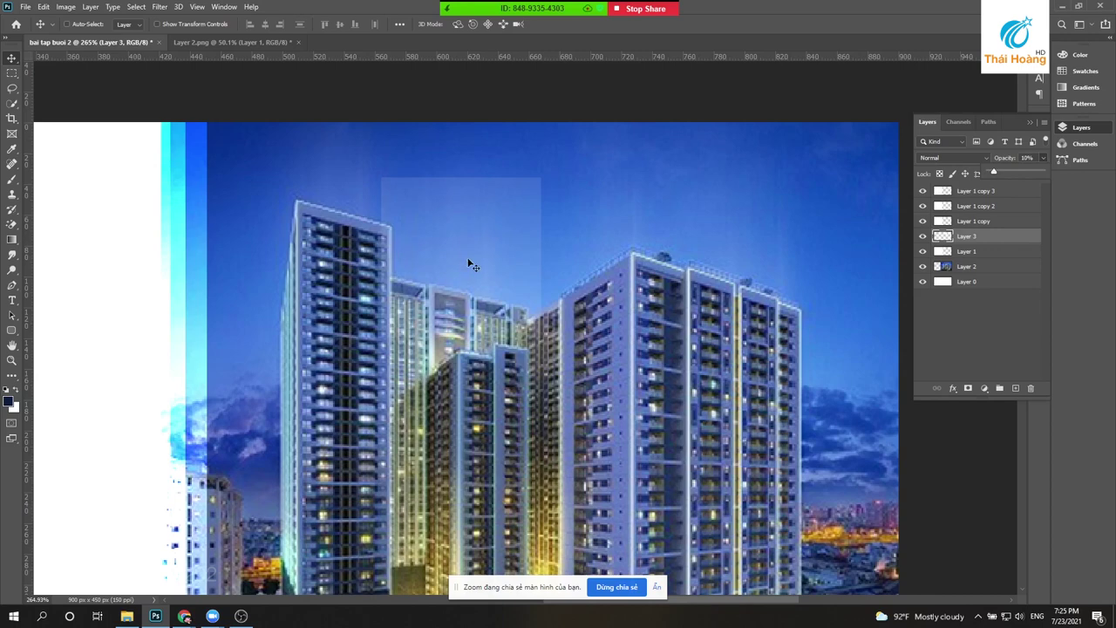
left_click_drag(995, 171, 1028, 171)
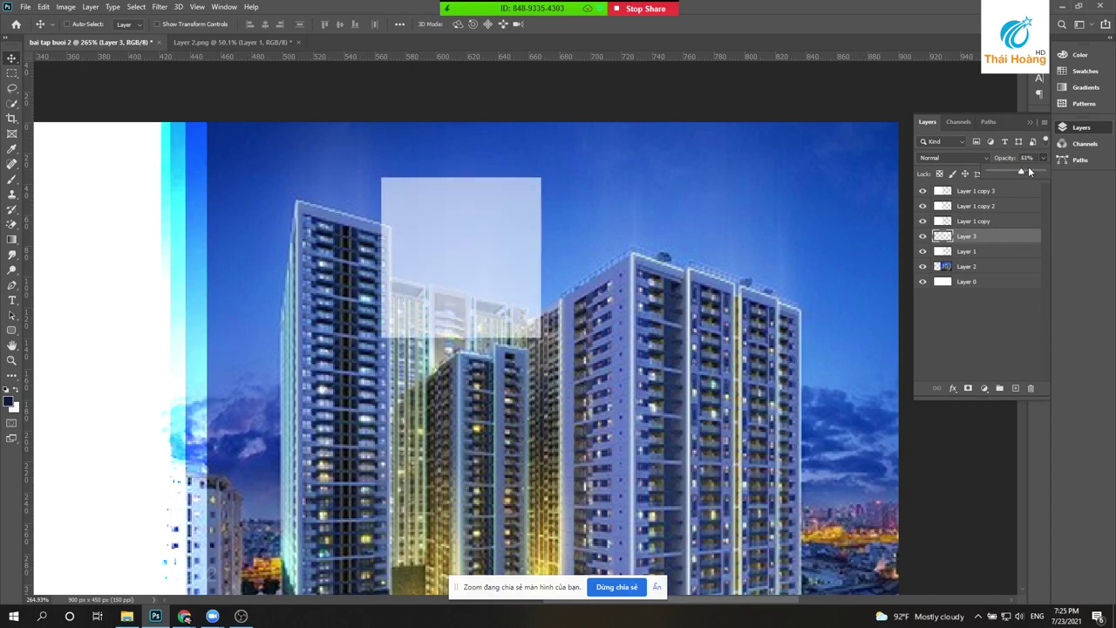
left_click_drag(1029, 175, 1065, 166)
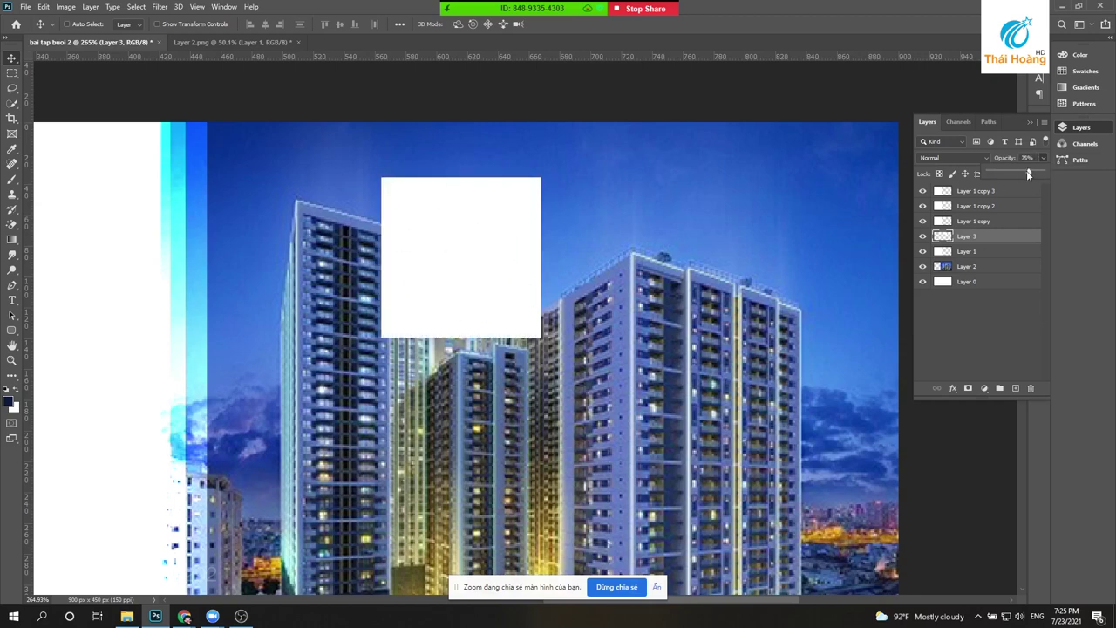
left_click_drag(1027, 173, 1019, 174)
scroll(510, 255, "down", 3)
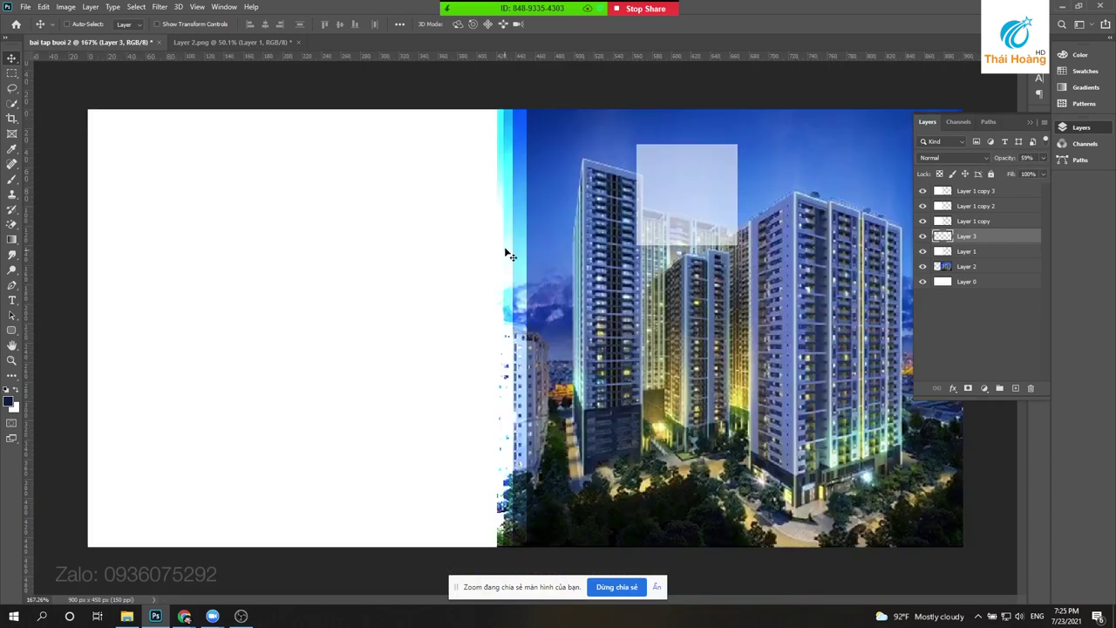
- Remove the Layer 3 rectangle, set Layer 1 to 30% opacity, and align its strip
key("ctrl+z")
key("ctrl+z")
right_click(515, 134)
scroll(525, 143, "up", 2)
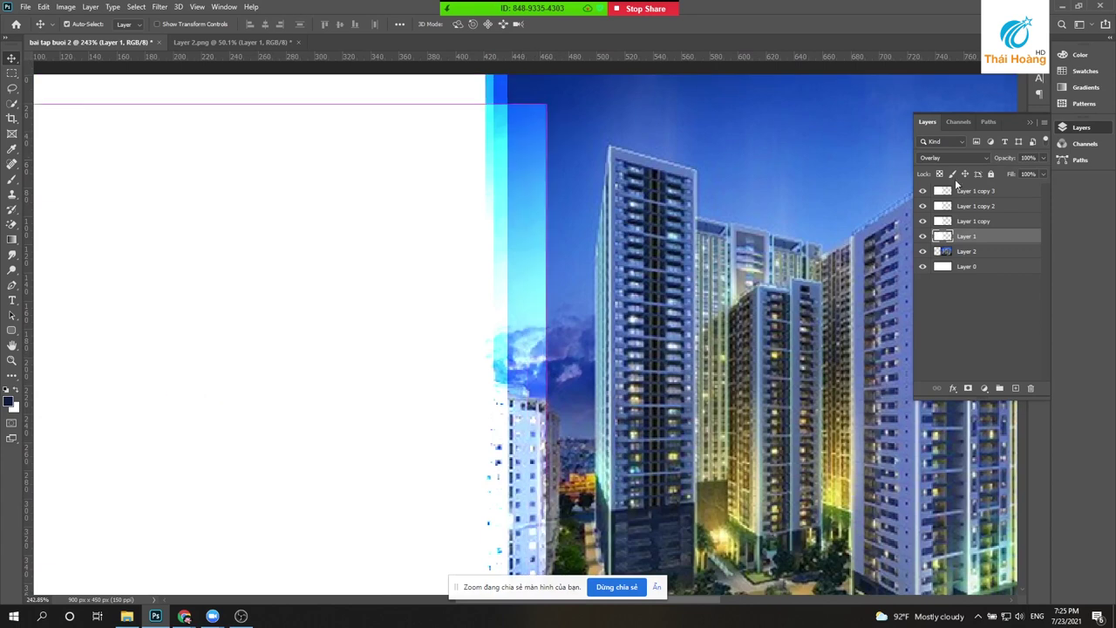
left_click(1024, 157)
type("30")
key("Return")
left_click_drag(515, 116, 588, 146)
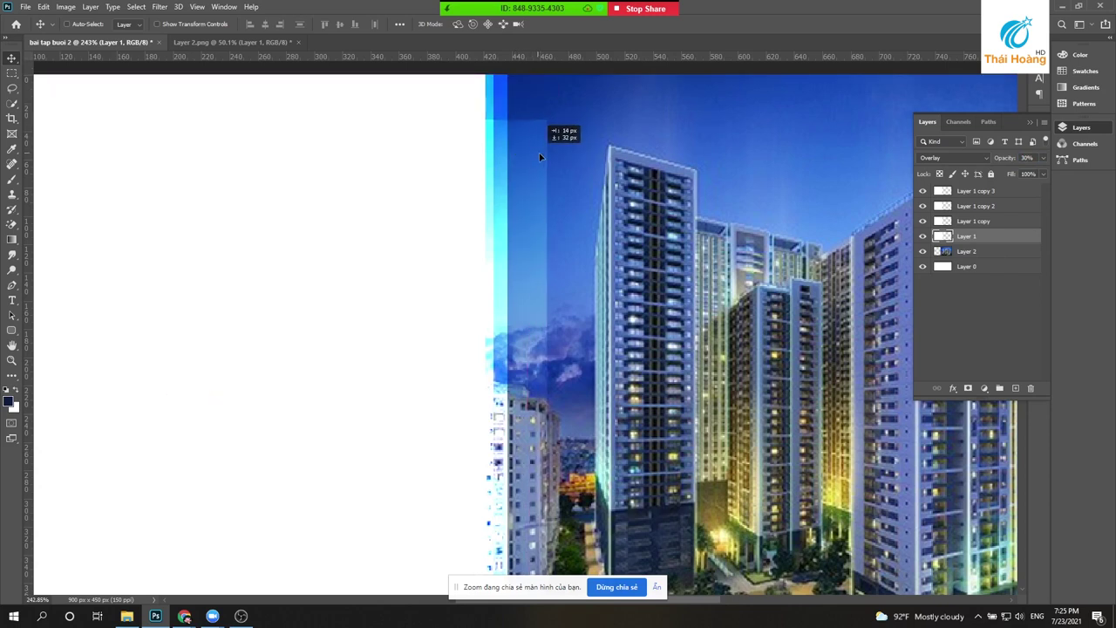
- Move the Layer 1 copy strip and test opacities before restoring 100%
right_click(500, 97)
left_click(519, 105)
mouse_move(515, 112)
left_mouse_down()
mouse_move(556, 139)
mouse_move(501, 181)
left_mouse_up()
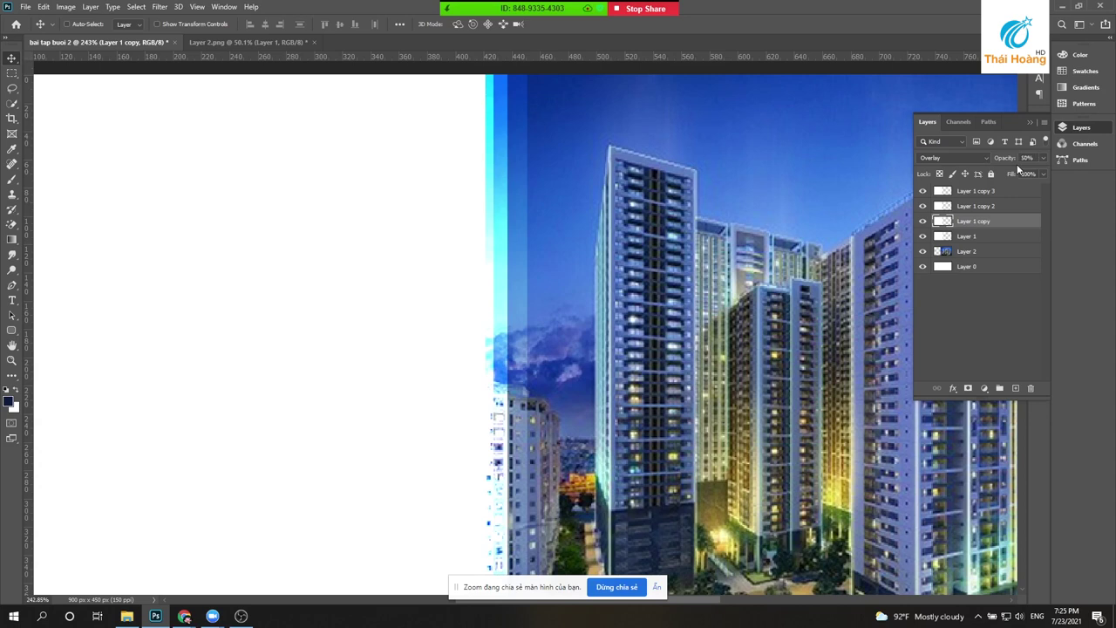
key("1")
key("2")
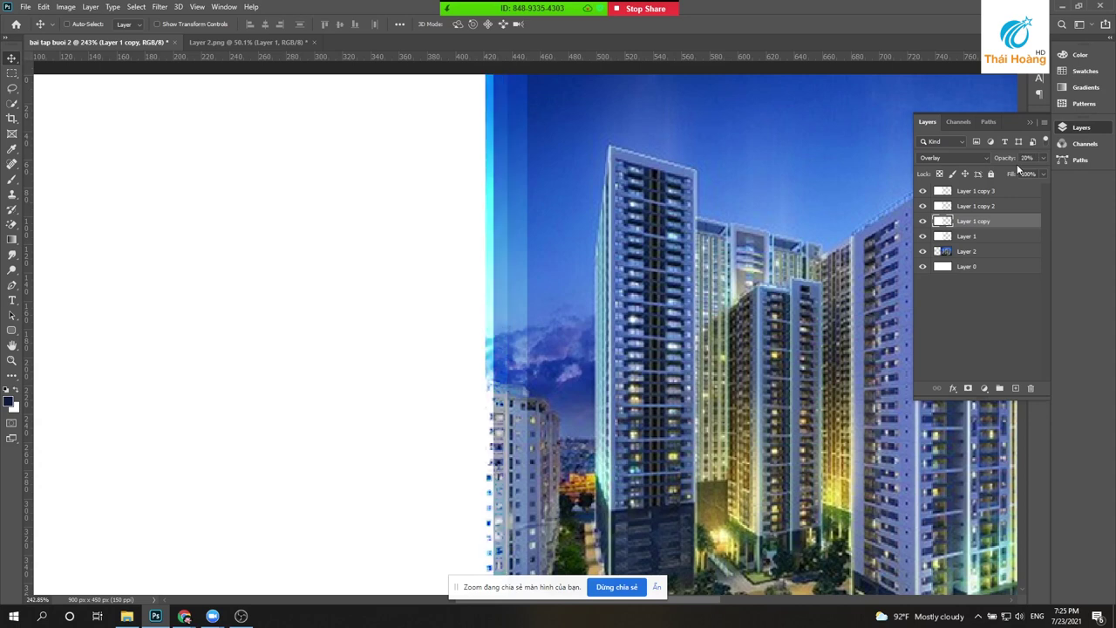
key("3")
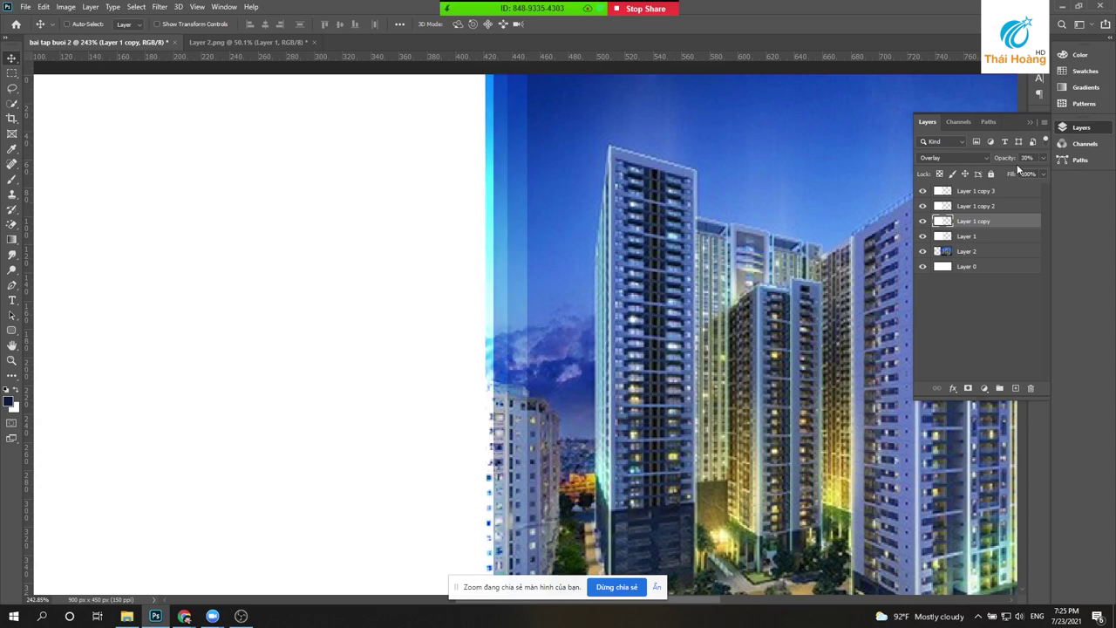
key("0")
type("50")
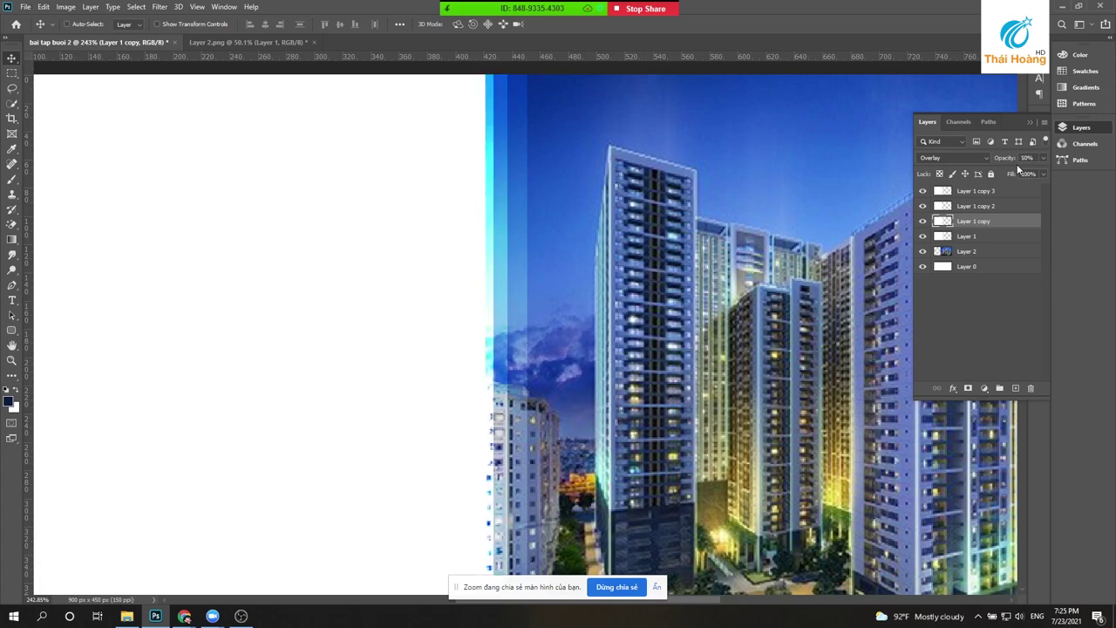
- Shift the Layer 1 copy 2 strip left into place and lower it to 70% opacity
key("ctrl+0")
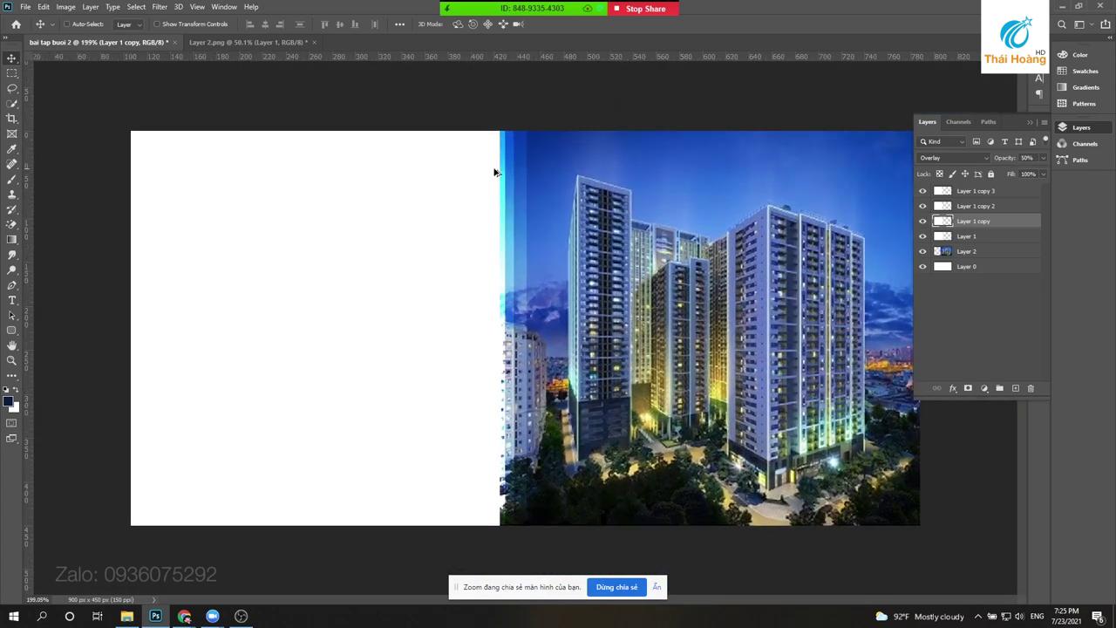
scroll(514, 262, "up", 3)
left_click(538, 201)
left_click_drag(538, 201, 530, 212)
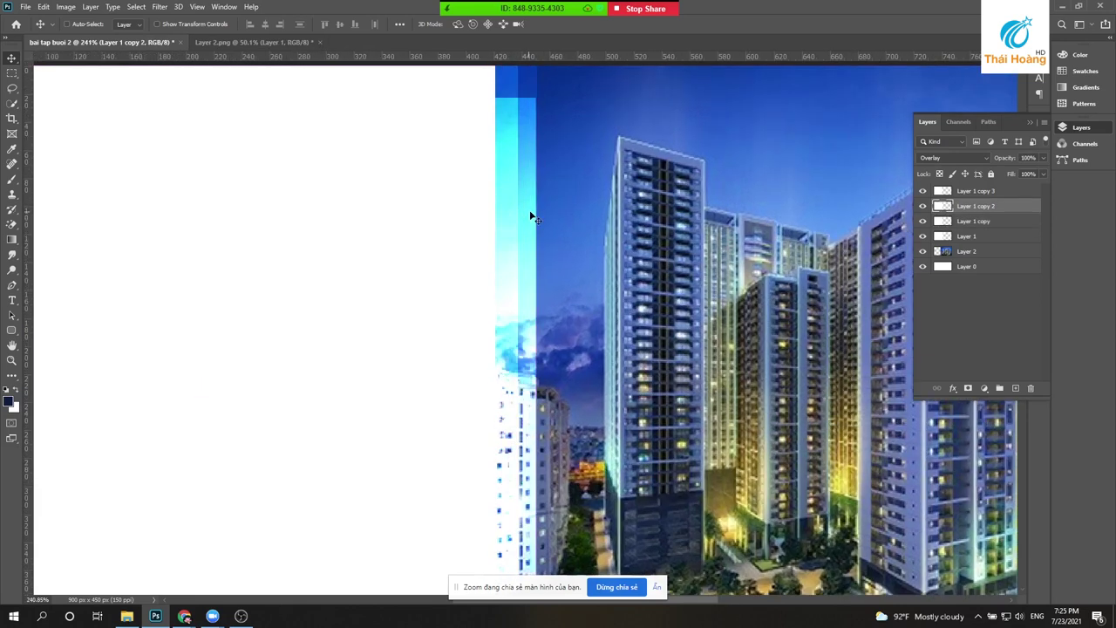
left_click_drag(527, 161, 503, 114)
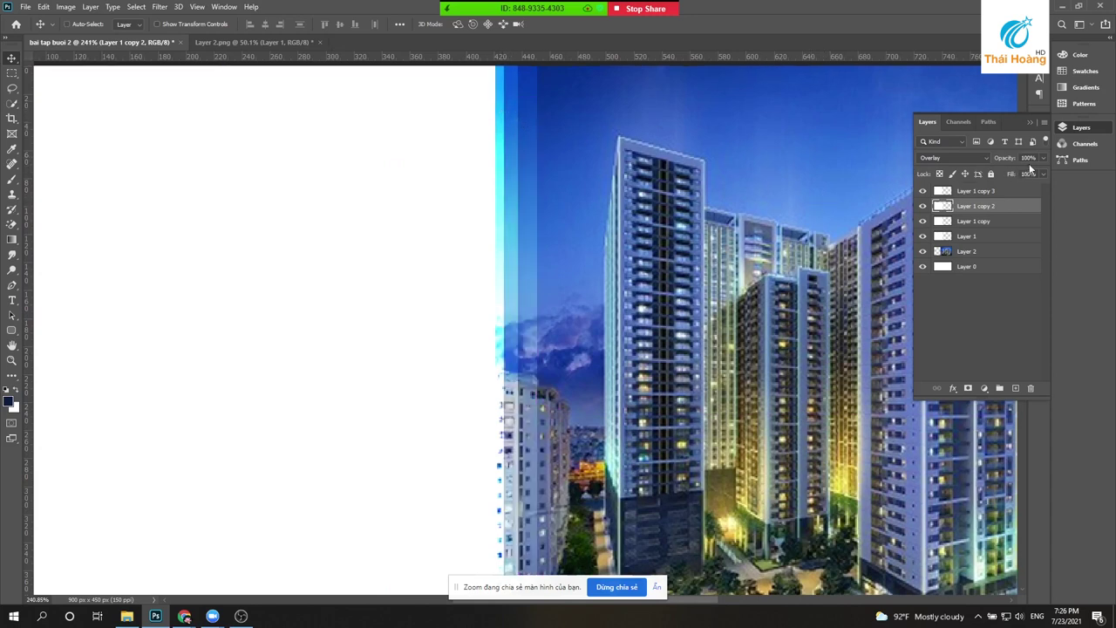
key("7")
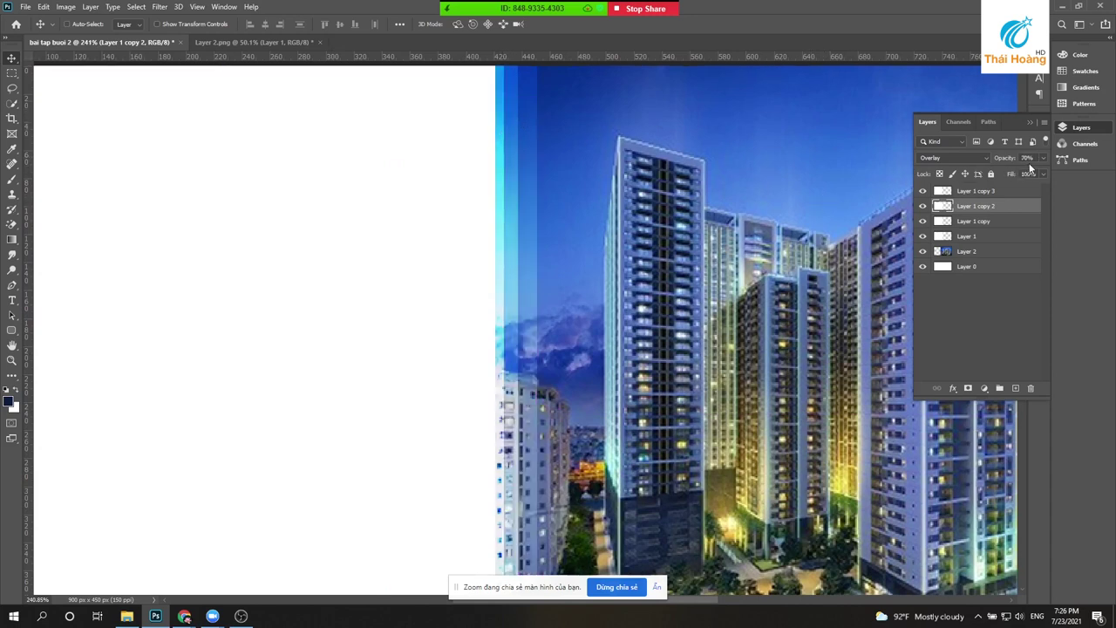
- Select the top white strip layer, Layer 1 copy 3, with the whole banner in view
right_click(299, 243)
left_click(317, 250)
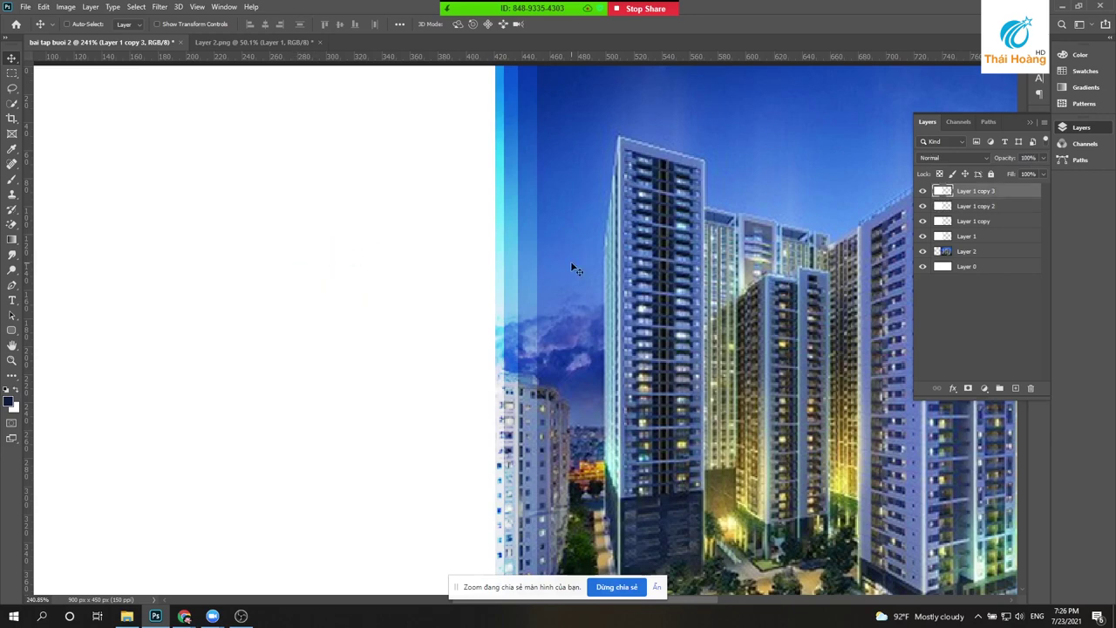
key("ctrl+0")
mouse_move(457, 258)
left_mouse_down()
mouse_move(388, 286)
mouse_move(444, 264)
mouse_move(366, 311)
mouse_move(393, 303)
left_mouse_up()
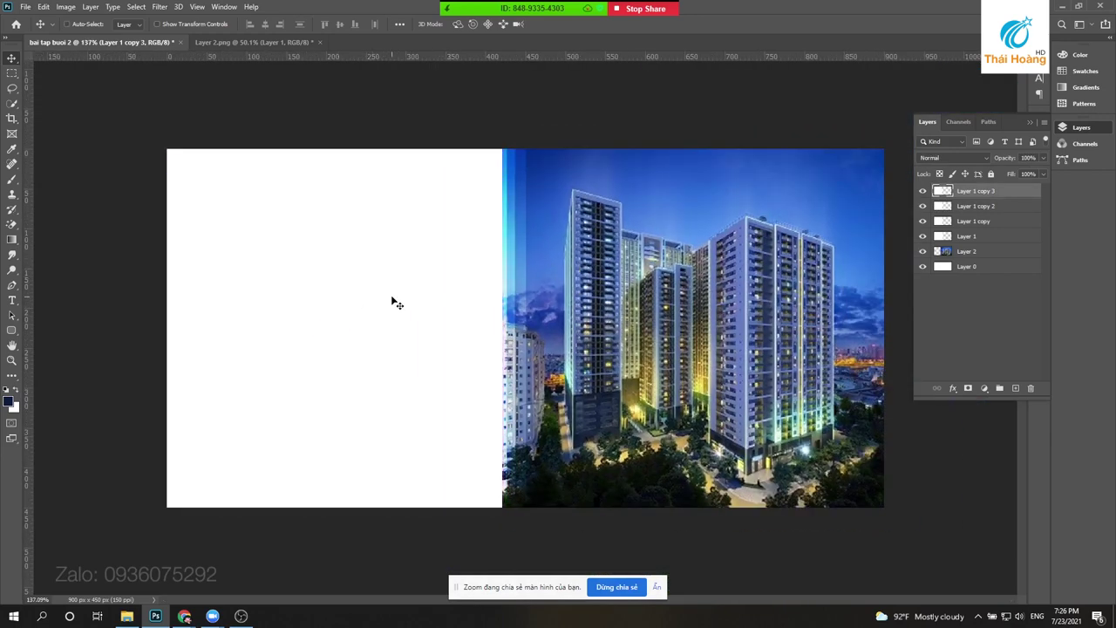
- Duplicate the white panel layer, test-moving the copy and undoing it
key("ctrl+j")
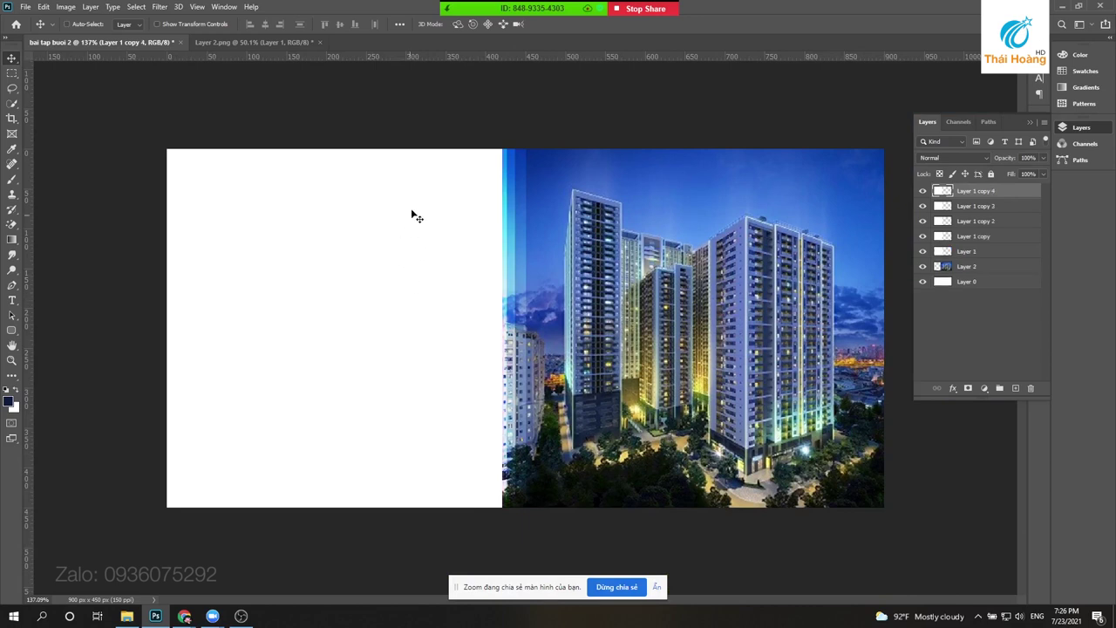
scroll(424, 181, "up", 2)
mouse_move(461, 181)
left_mouse_down()
mouse_move(475, 222)
mouse_move(538, 244)
mouse_move(550, 267)
left_mouse_up()
key("ctrl+z")
scroll(552, 265, "down", 2)
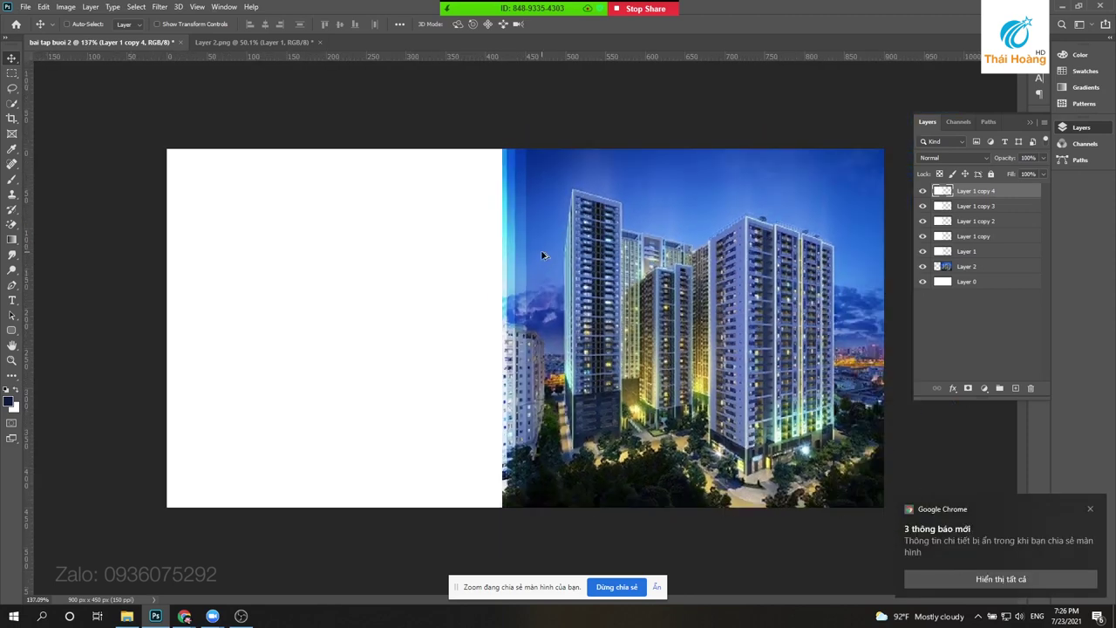
- Fill the copy's white area navy with transparent pixels locked, then unlock them
left_click(940, 173)
key("alt+BackSpace")
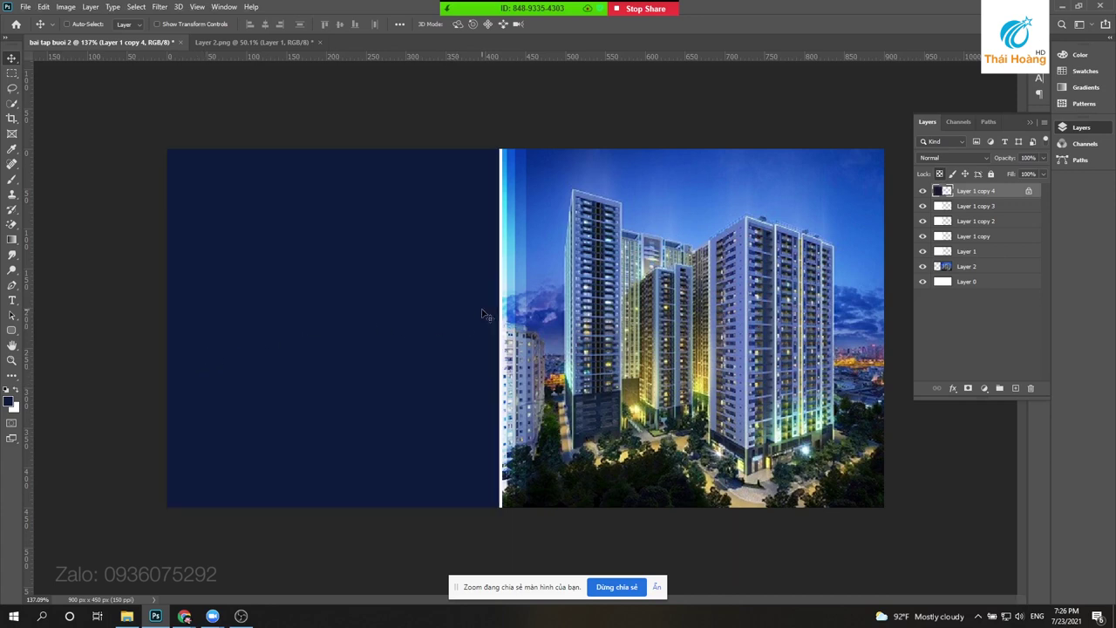
left_click(939, 173)
scroll(411, 276, "down", 1)
scroll(411, 277, "down", 1)
scroll(410, 277, "up", 2)
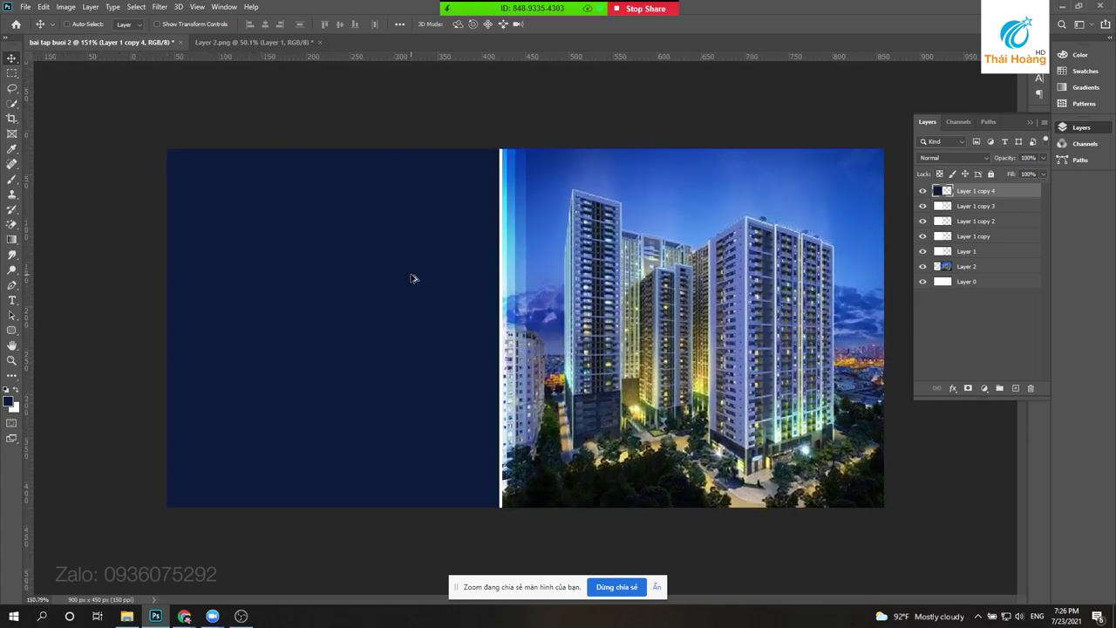
scroll(391, 277, "up", 1)
scroll(497, 285, "down", 1)
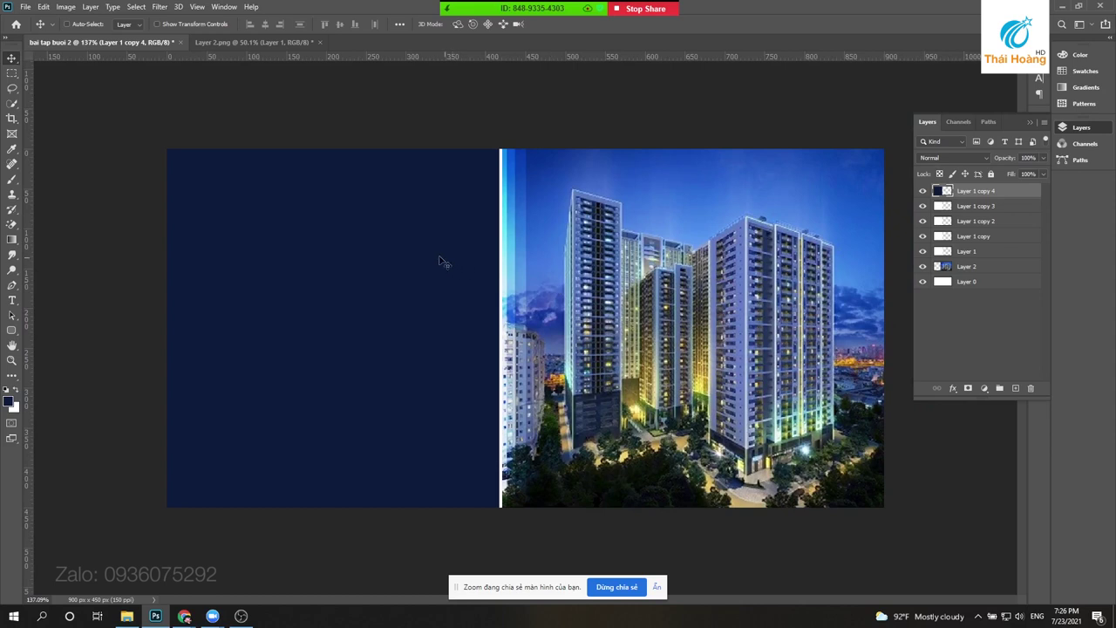
- Draw a 150×150 px rectangular selection straddling the navy–photo edge
left_click(12, 73)
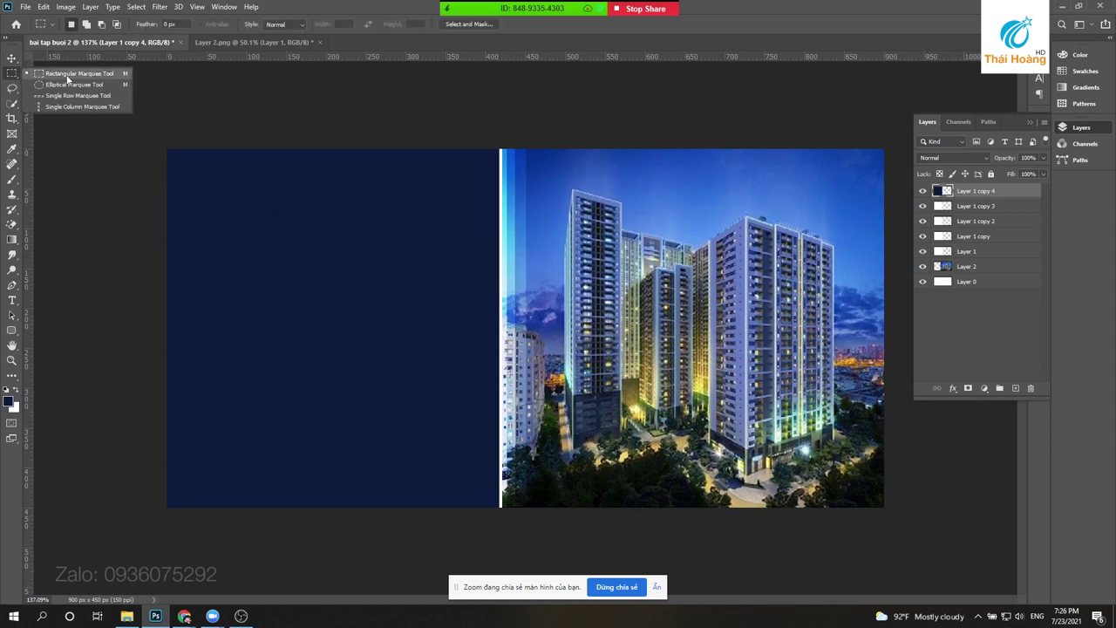
left_click(66, 77)
right_click(11, 73)
left_click(62, 77)
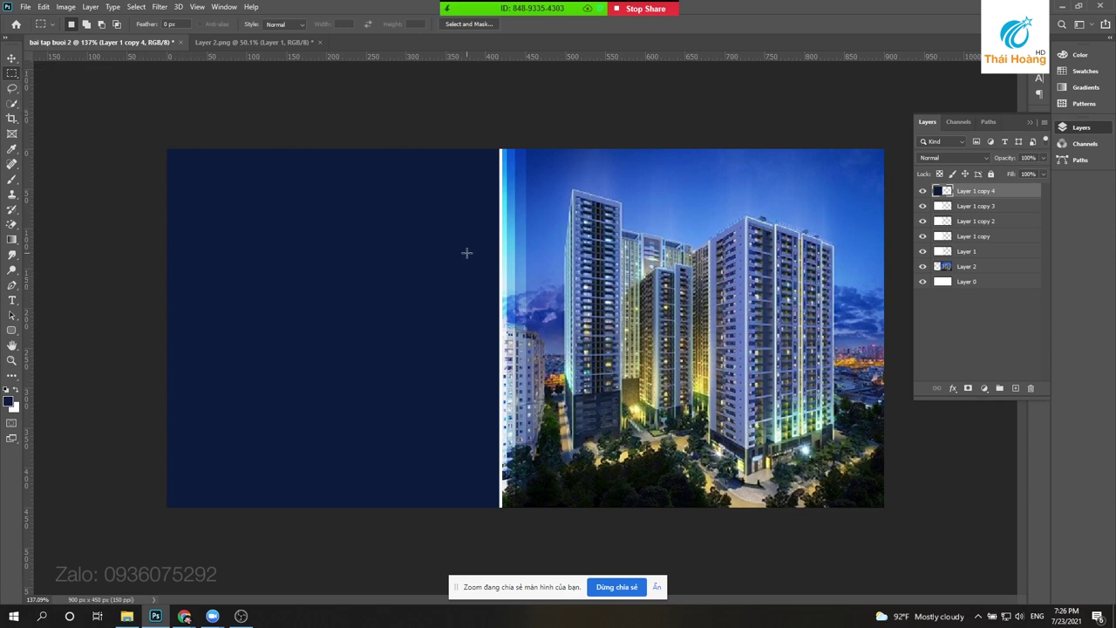
left_click_drag(411, 236, 553, 362)
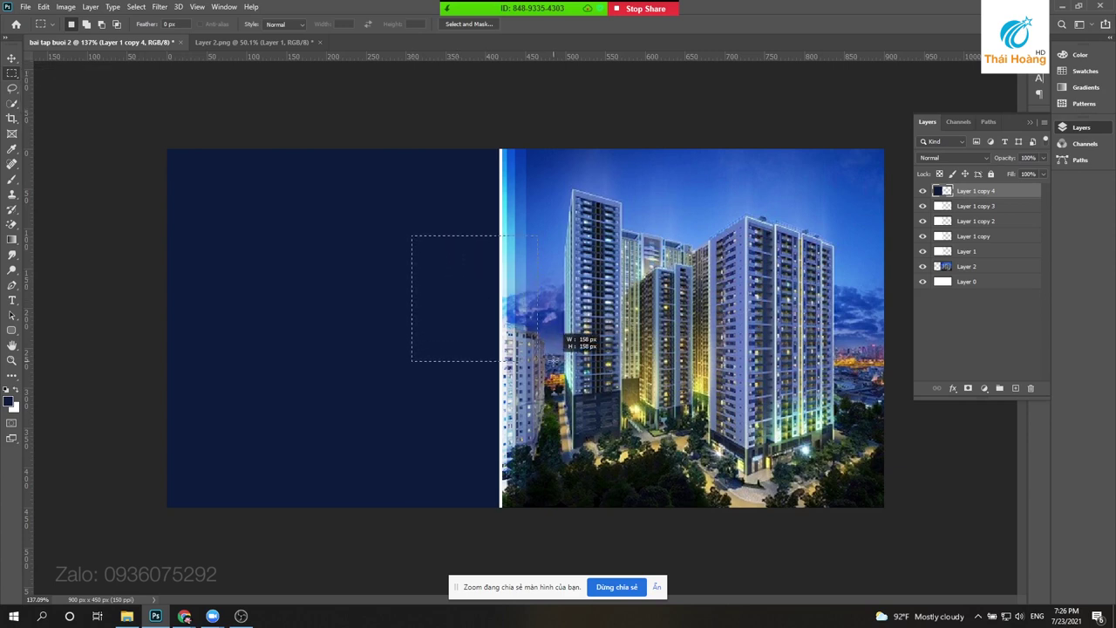
- Add new Layer 3 and fill the square selection with white
scroll(474, 299, "up", 1)
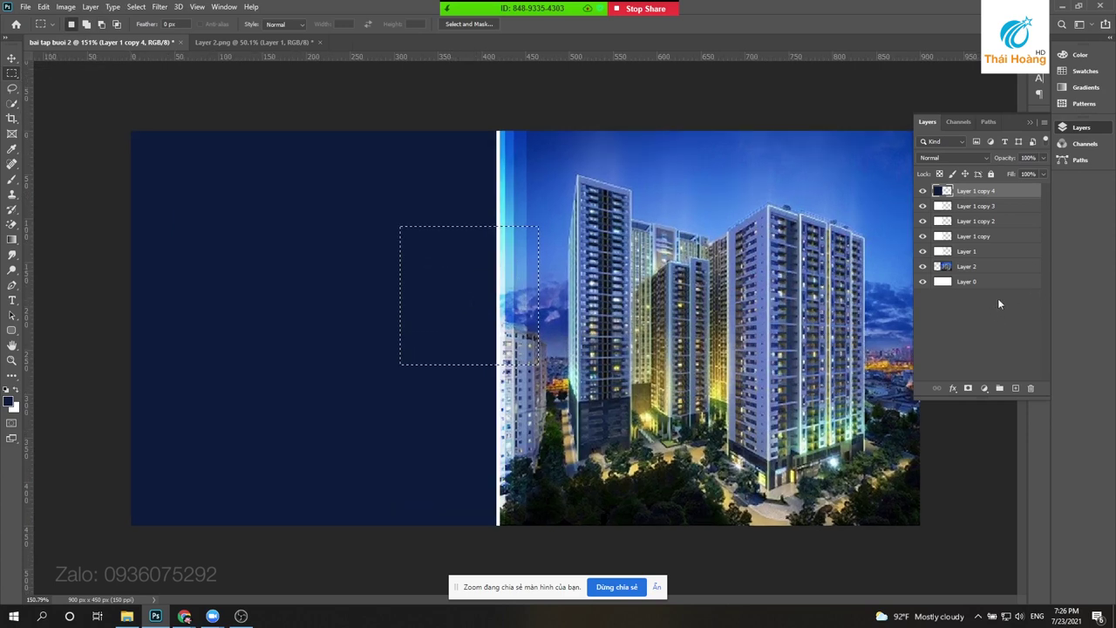
left_click(1016, 388)
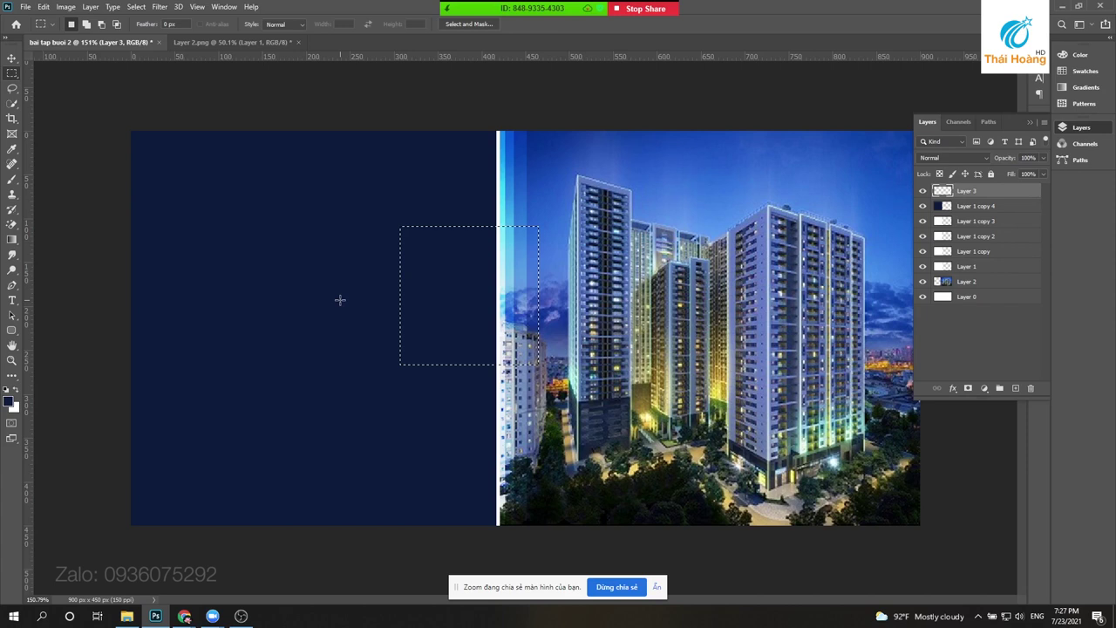
key("ctrl+BackSpace")
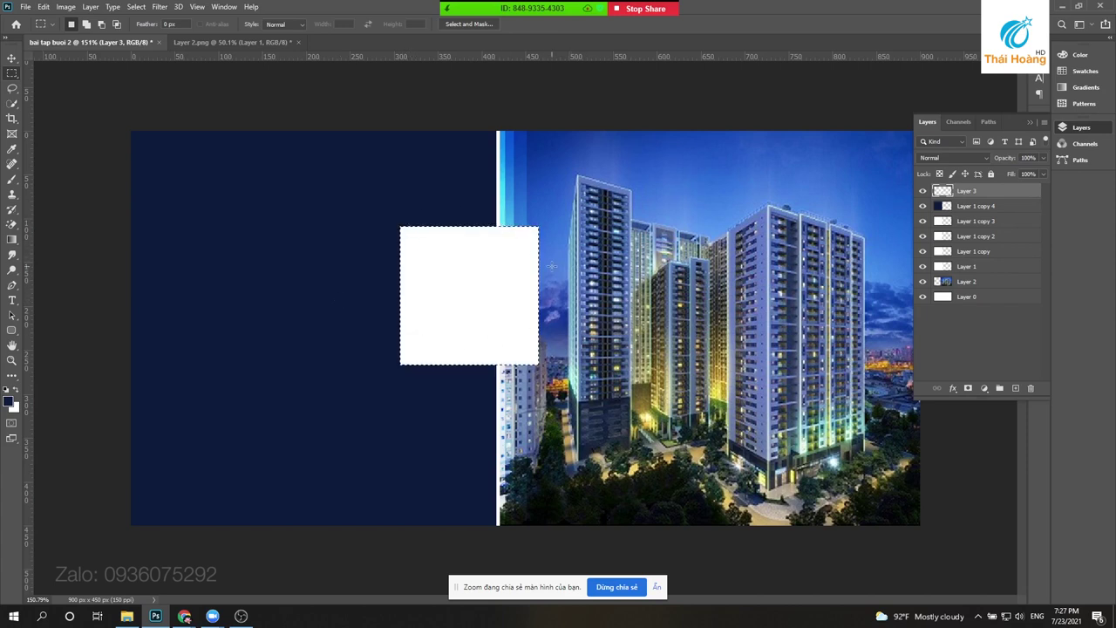
- Deselect and move the white square over the navy–photo boundary, near X 410, Y 194 px
key("ctrl+d")
left_click(11, 57)
mouse_move(510, 285)
left_mouse_down()
mouse_move(469, 317)
mouse_move(543, 301)
mouse_move(520, 296)
left_mouse_up()
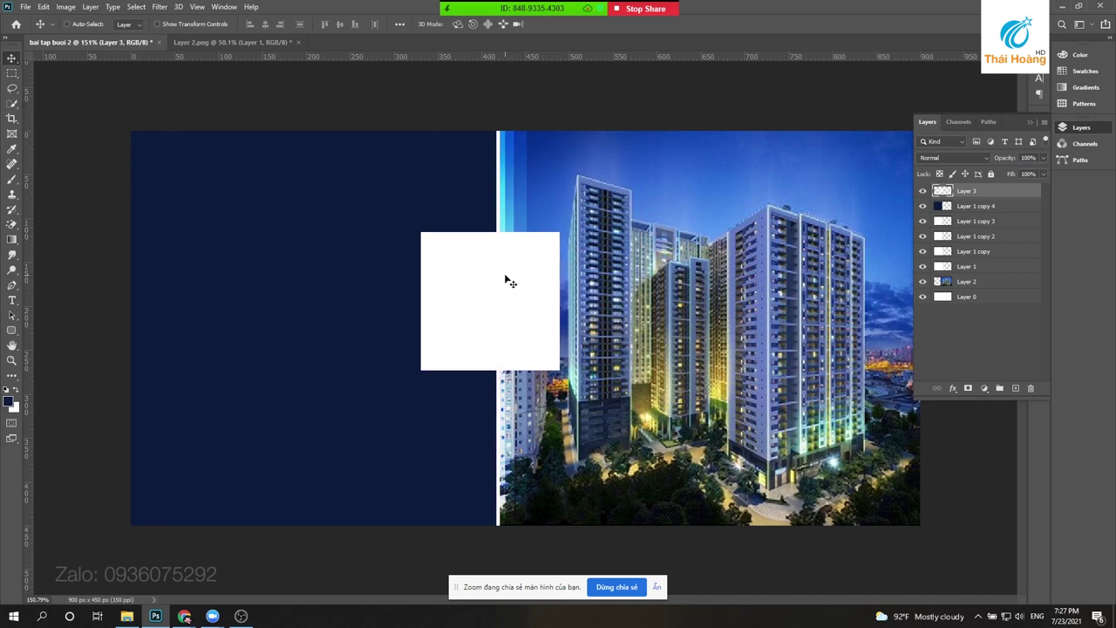
key("ctrl+t")
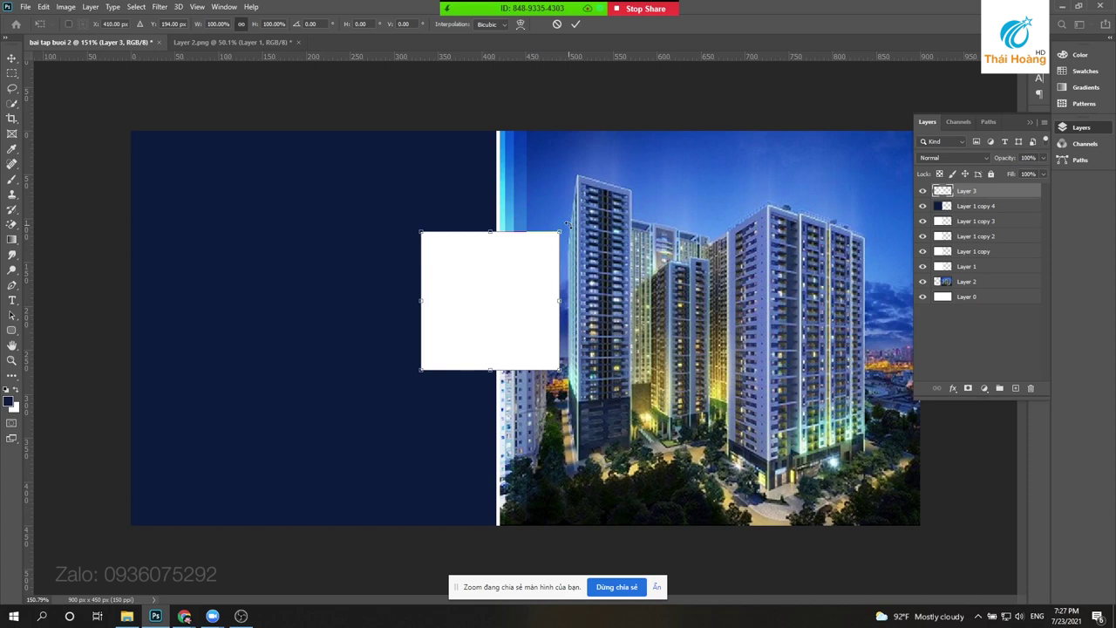
- Rotate the white square 45° into a diamond, centre it vertically, and scale it down
left_click_drag(568, 226, 594, 283)
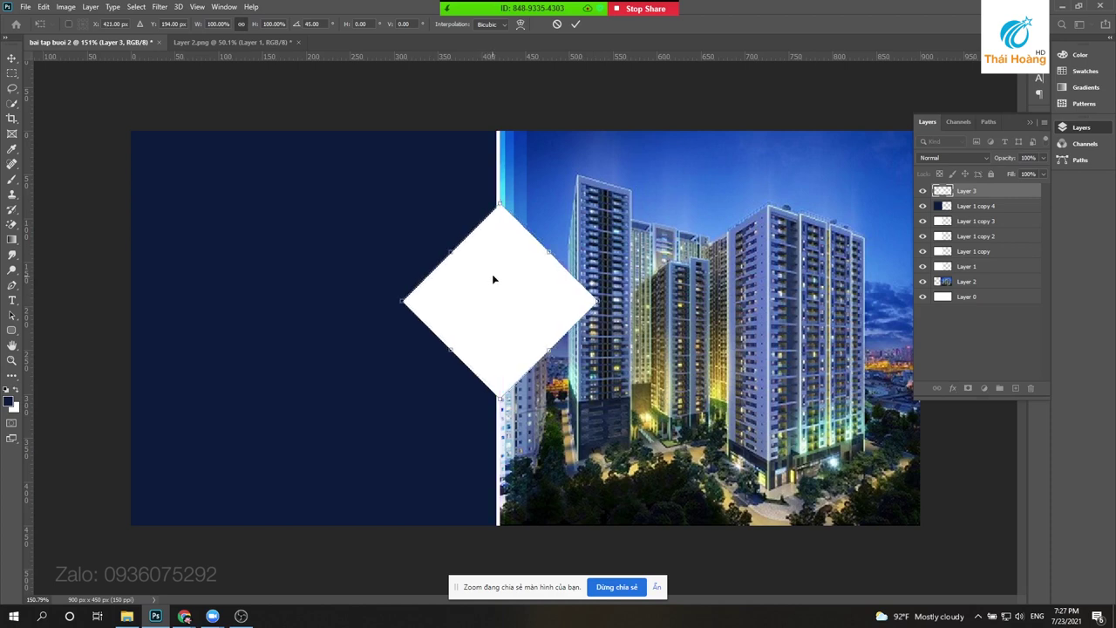
mouse_move(493, 279)
left_mouse_down()
mouse_move(495, 309)
mouse_move(515, 320)
left_mouse_up()
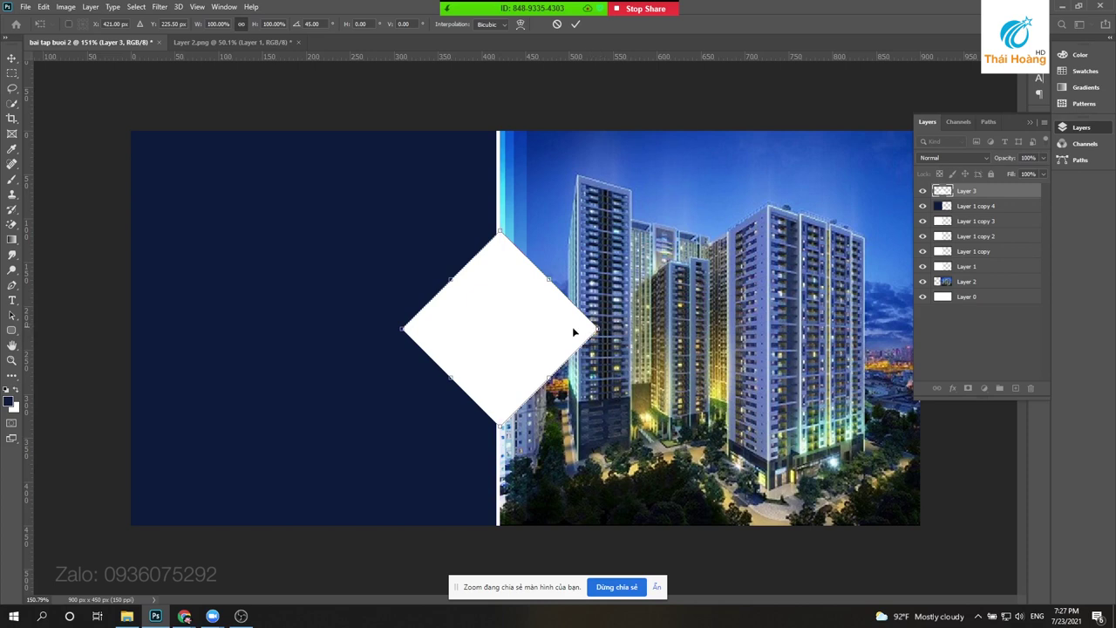
left_click_drag(596, 329, 557, 331)
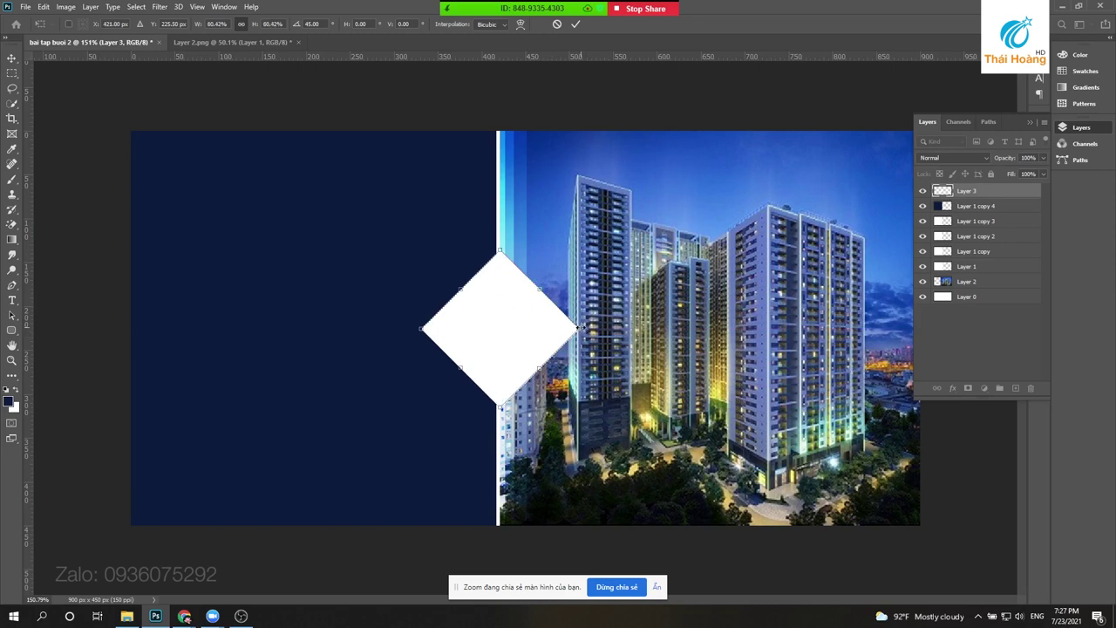
left_click_drag(578, 328, 577, 329)
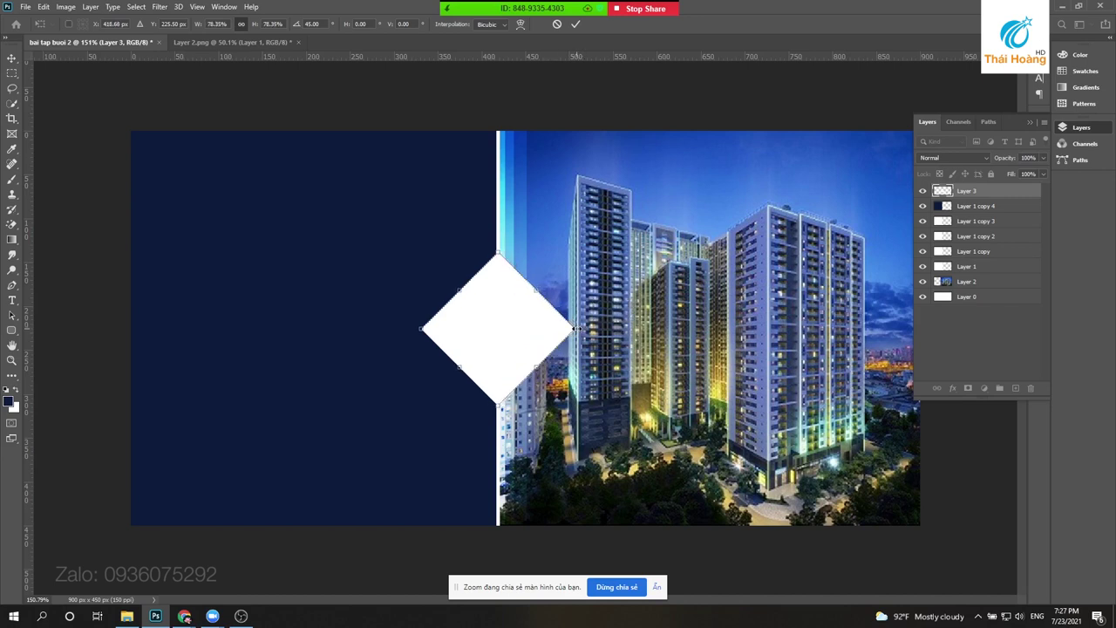
left_click_drag(575, 329, 570, 326)
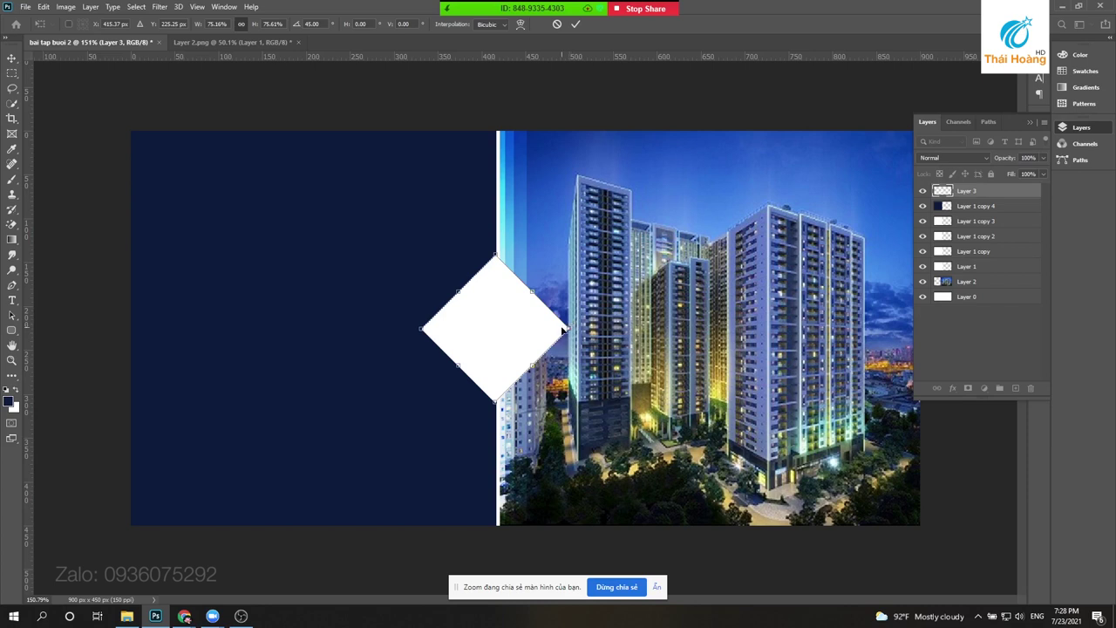
left_click_drag(570, 328, 575, 328)
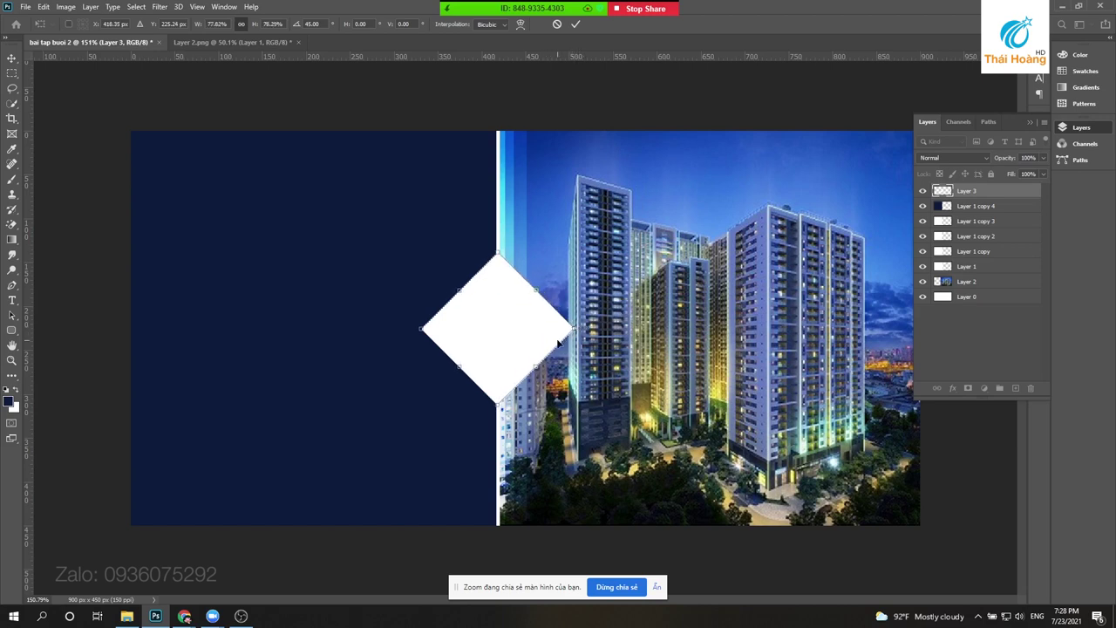
key("Return")
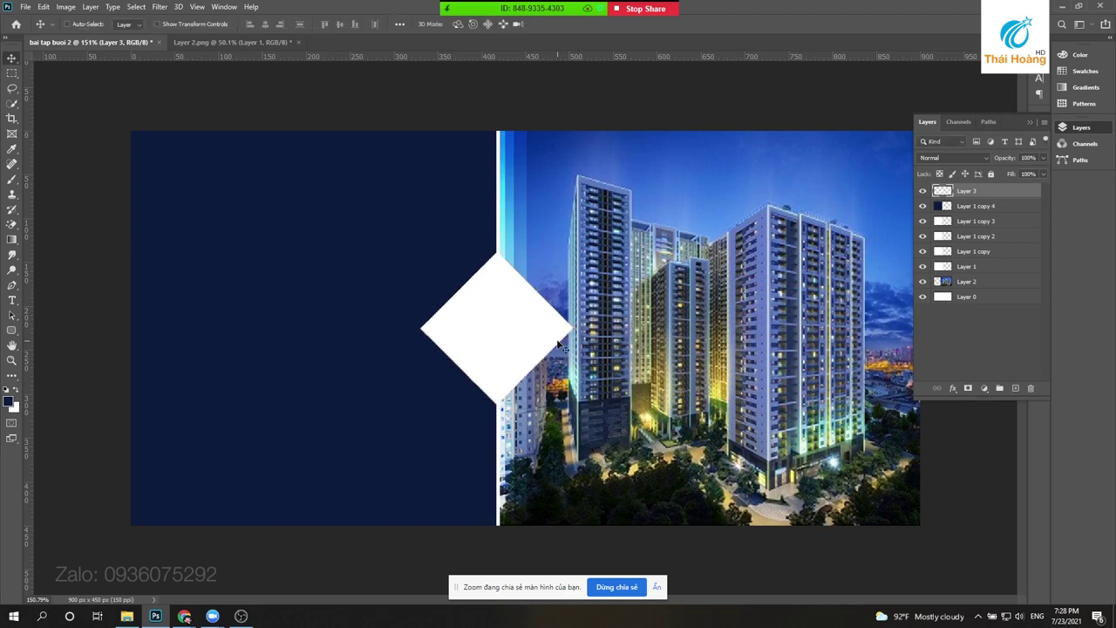
- Fine-tune the diamond's position and set Layer 3's blend mode to Overlay
key("Up")
key("Up")
key("Up")
key("Up")
key("Up")
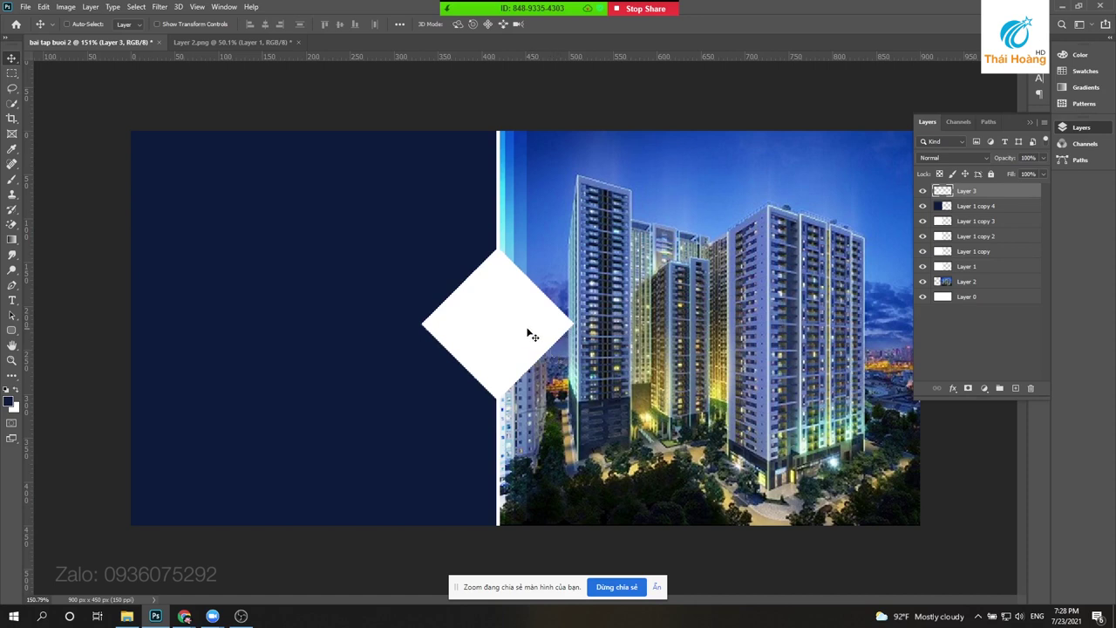
left_click_drag(527, 330, 528, 337)
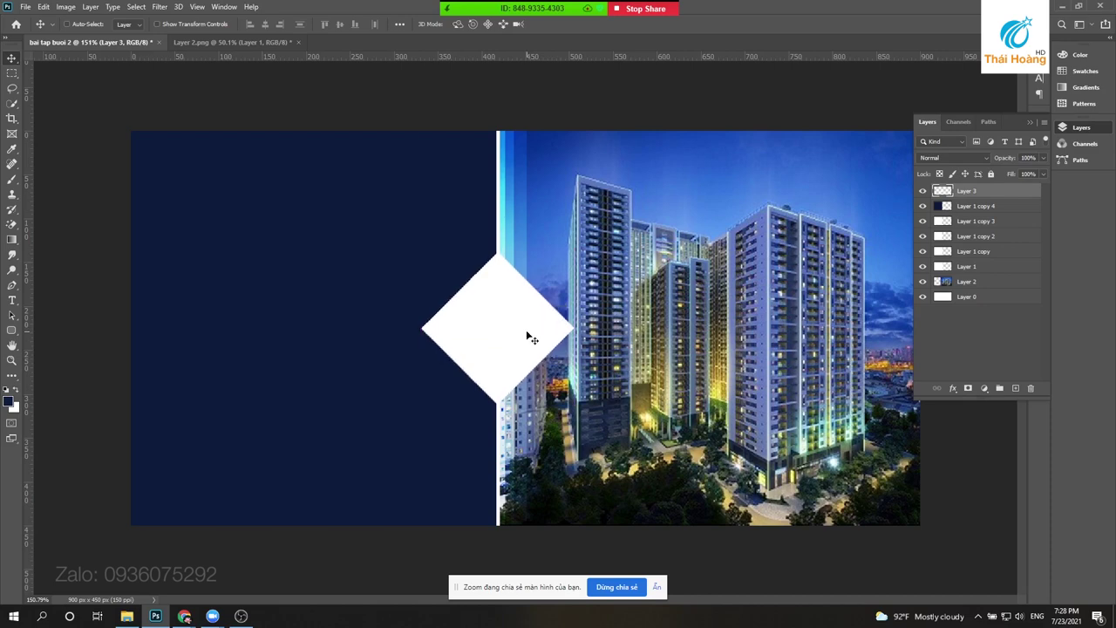
scroll(436, 340, "up", 1)
scroll(436, 340, "up", 3)
scroll(436, 338, "up", 1)
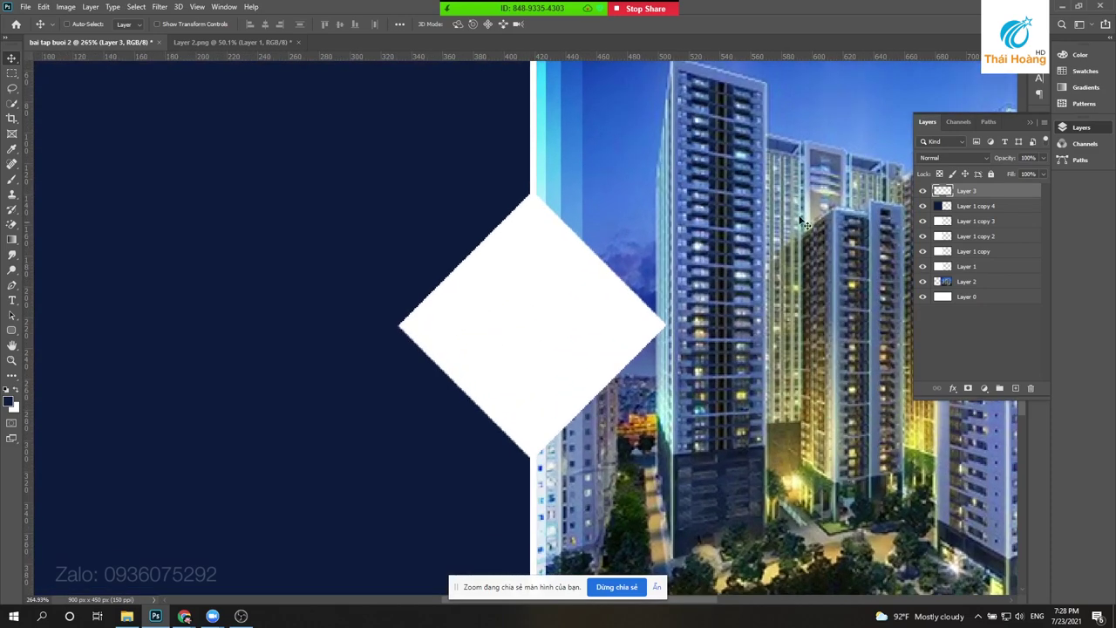
left_click(946, 159)
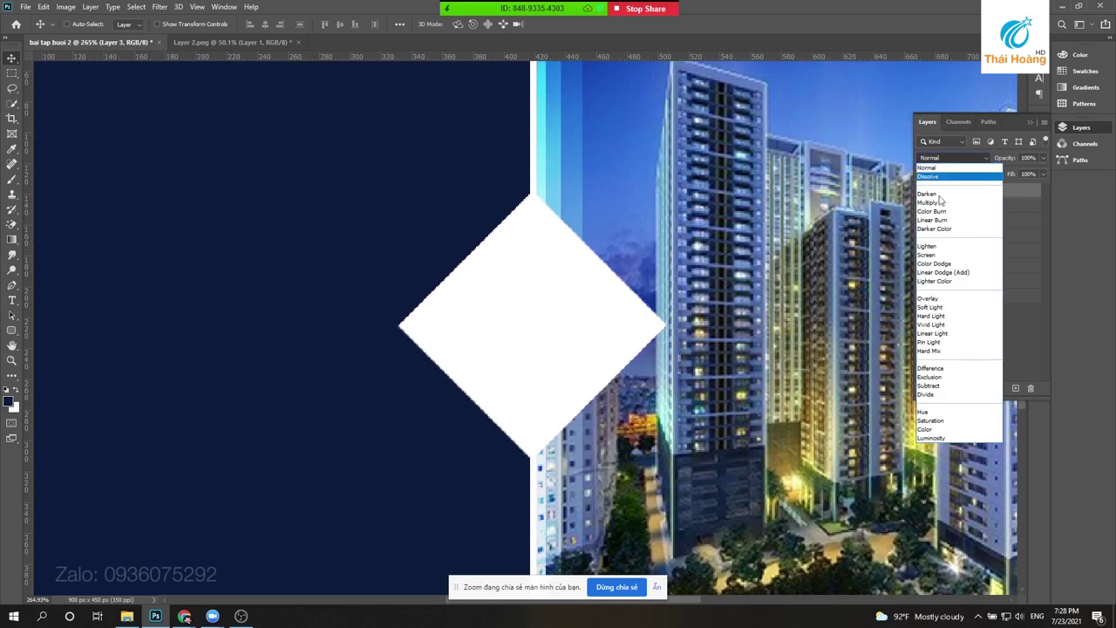
left_click(930, 299)
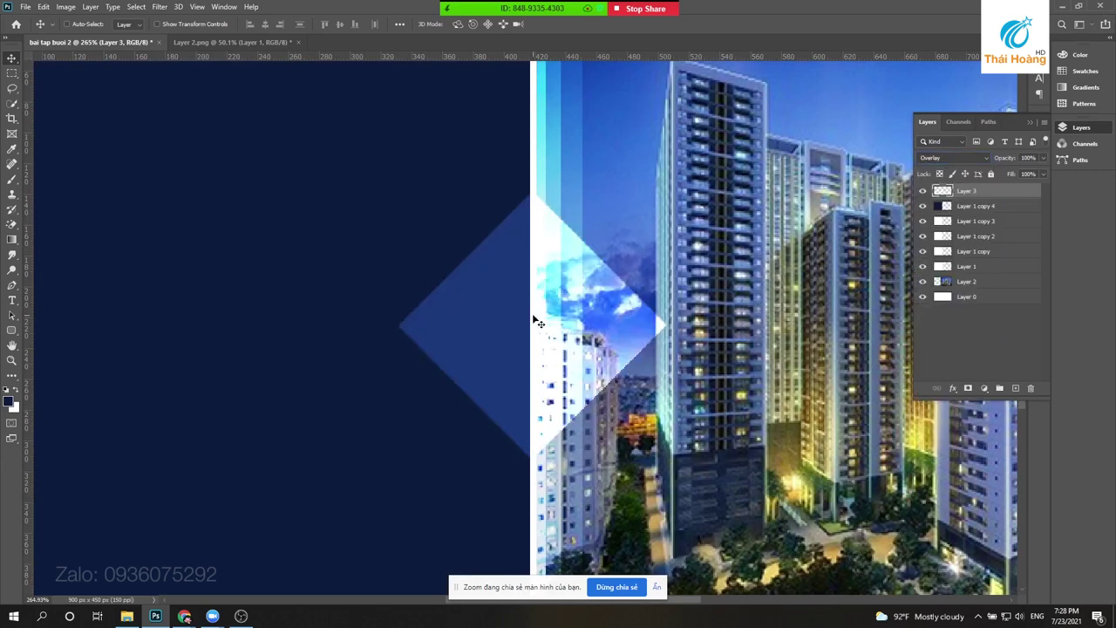
- Duplicate the diamond, shrink the copy to about 91%, and set it to Normal blending
key("ctrl+j")
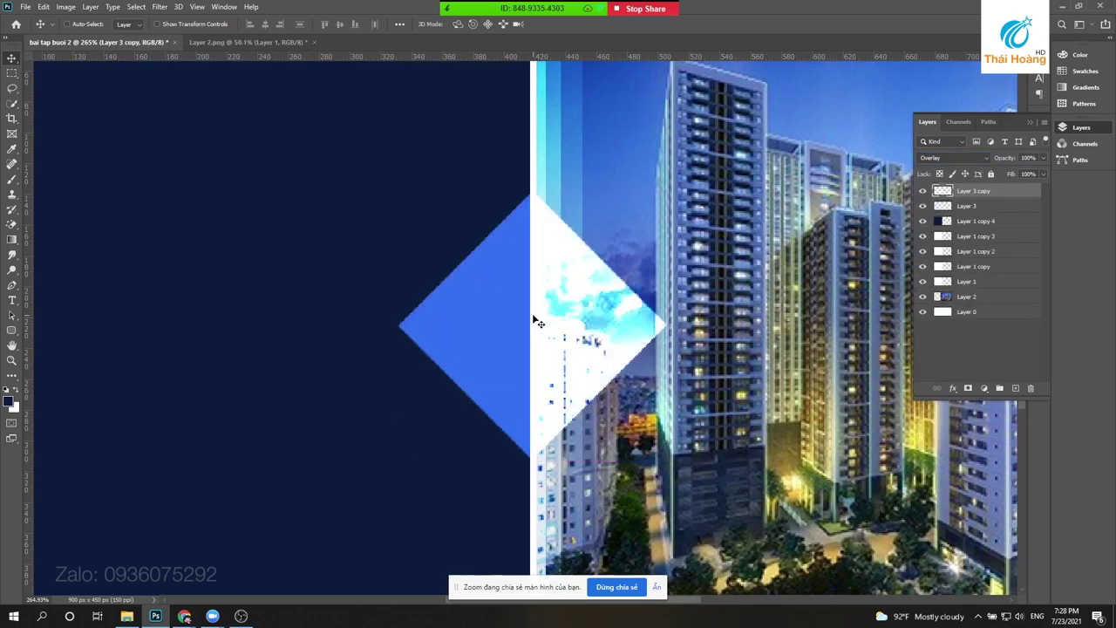
left_click_drag(534, 321, 742, 213)
key("ctrl+z")
key("ctrl+t")
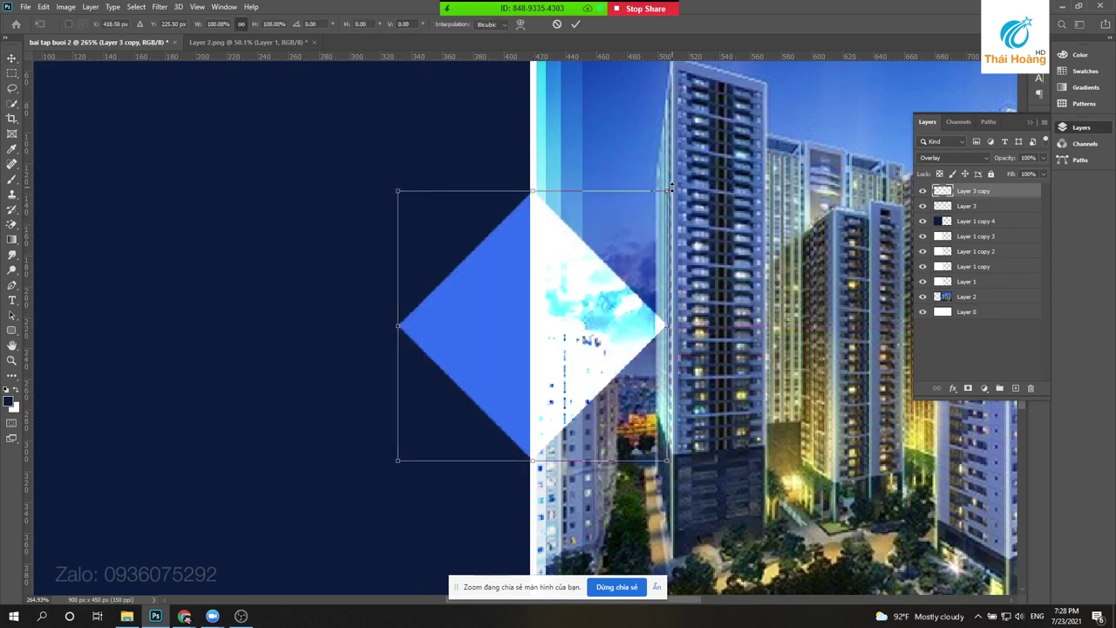
left_click_drag(669, 187, 656, 199)
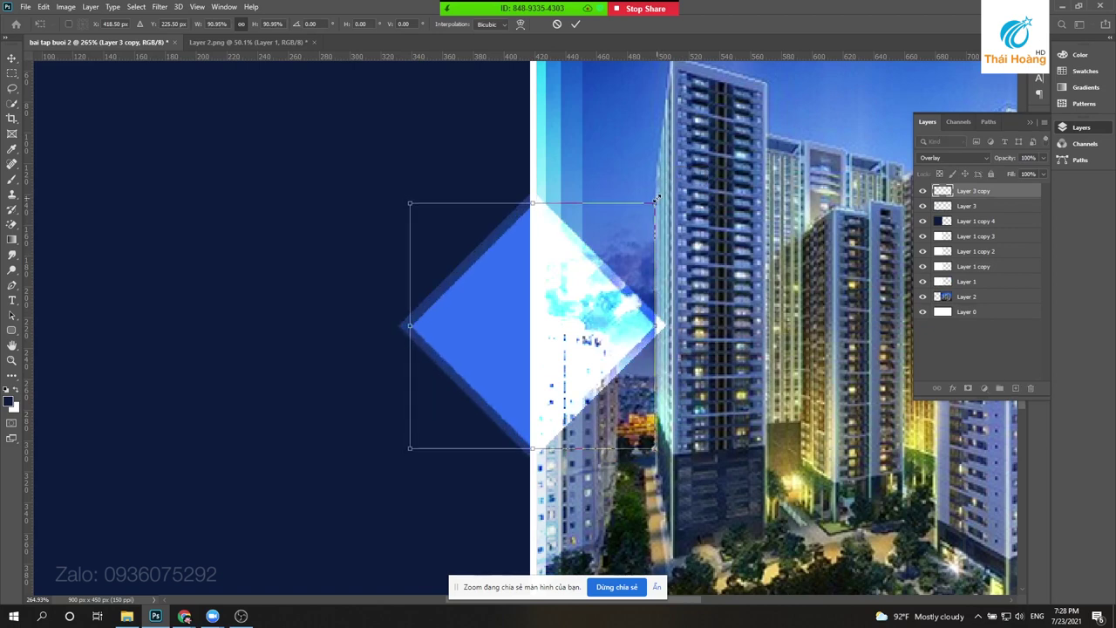
key("Return")
left_click(955, 158)
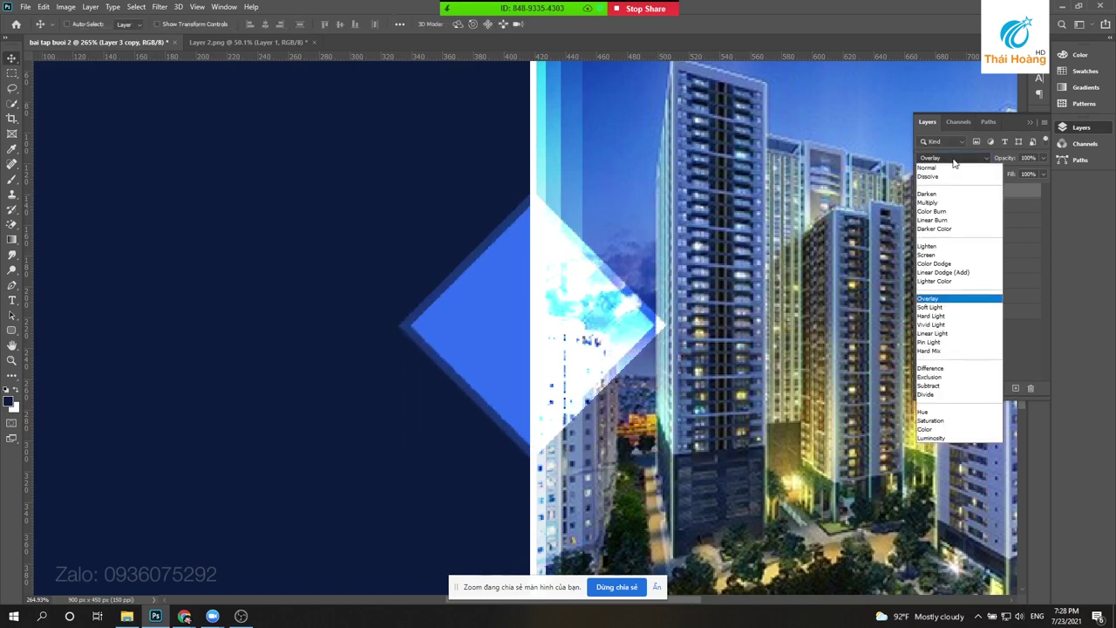
left_click(931, 175)
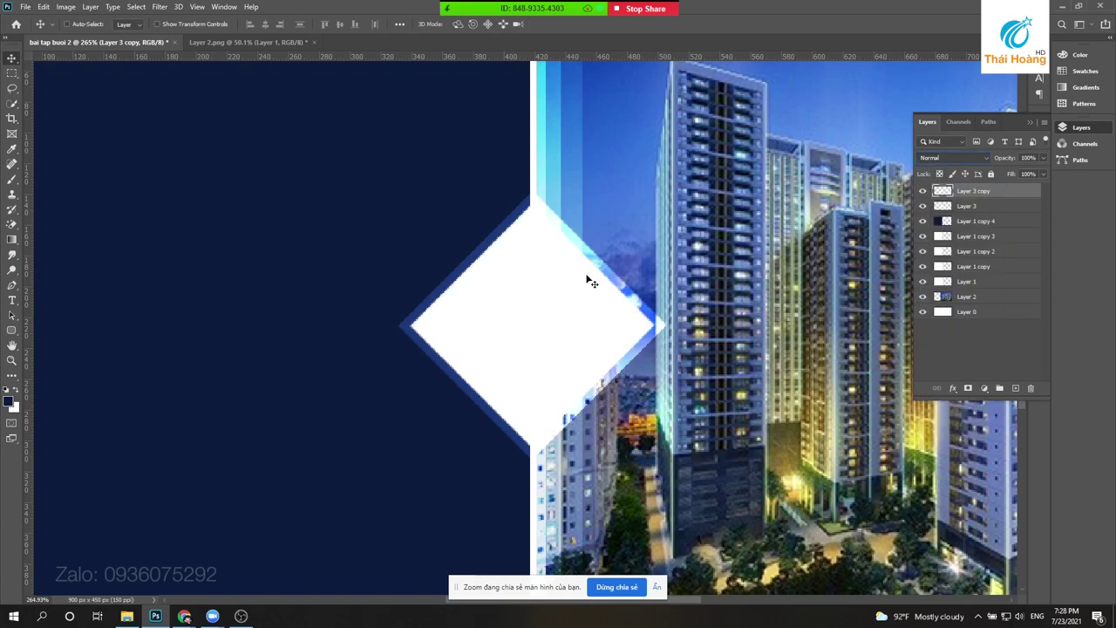
scroll(543, 285, "down", 5)
- Duplicate the white diamond and shrink the copy to about 89% over the original
scroll(469, 309, "up", 5)
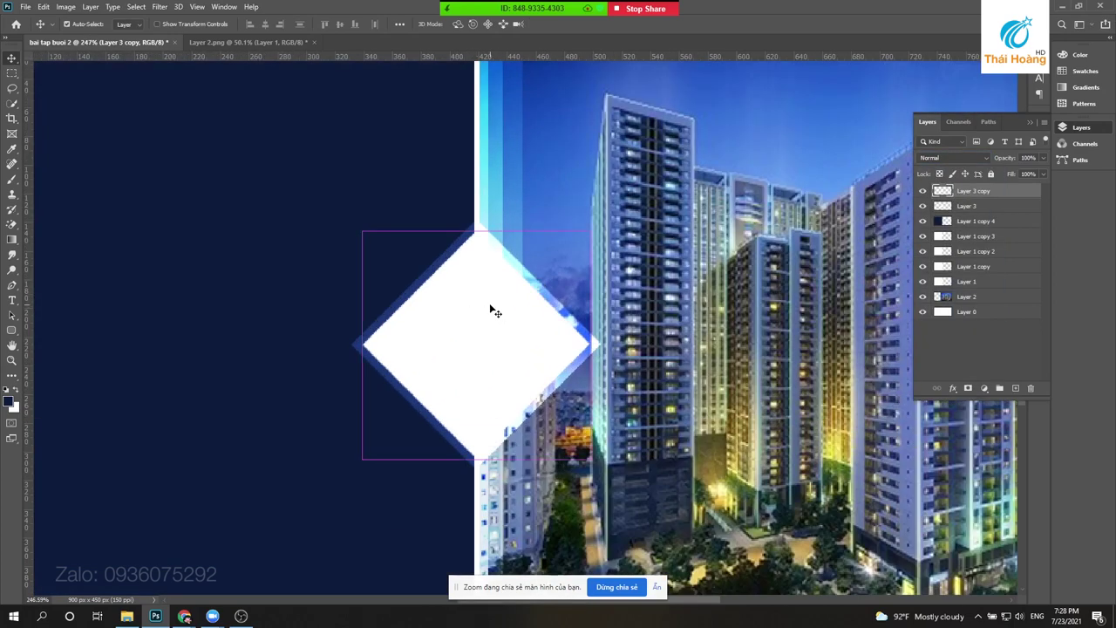
key("ctrl+j")
left_click_drag(478, 315, 209, 385)
left_click_drag(257, 353, 523, 279)
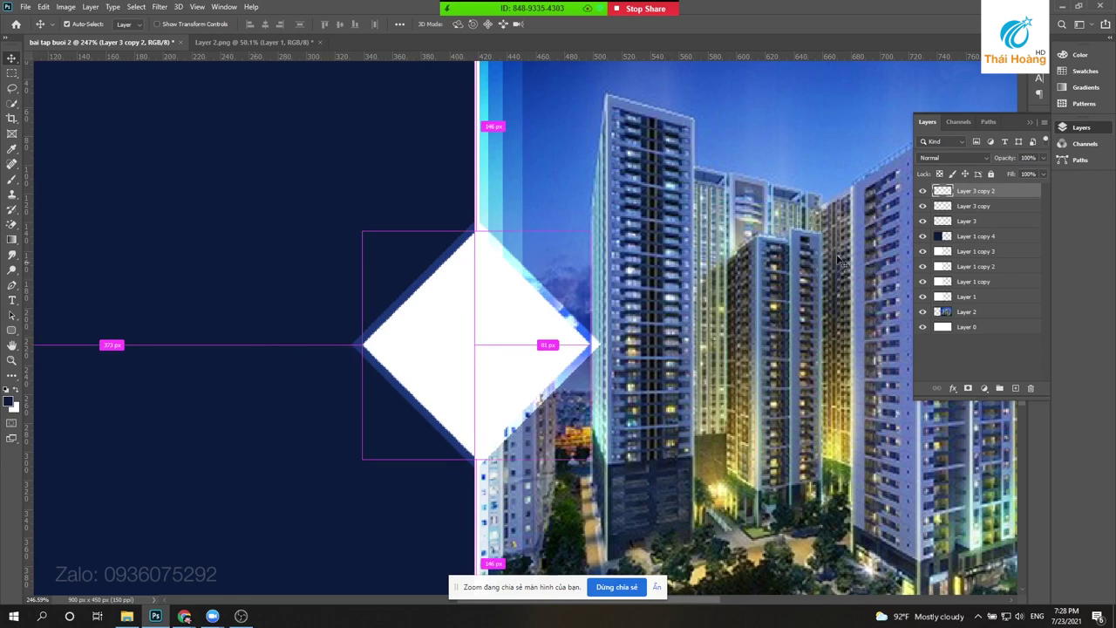
key("ctrl+t")
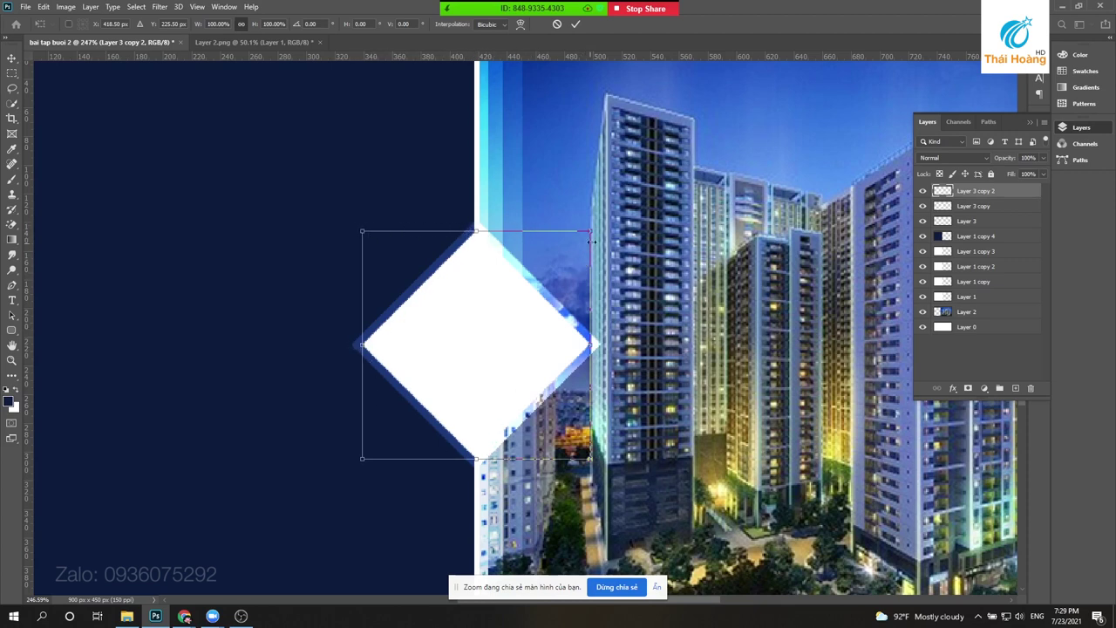
left_click_drag(593, 231, 582, 239)
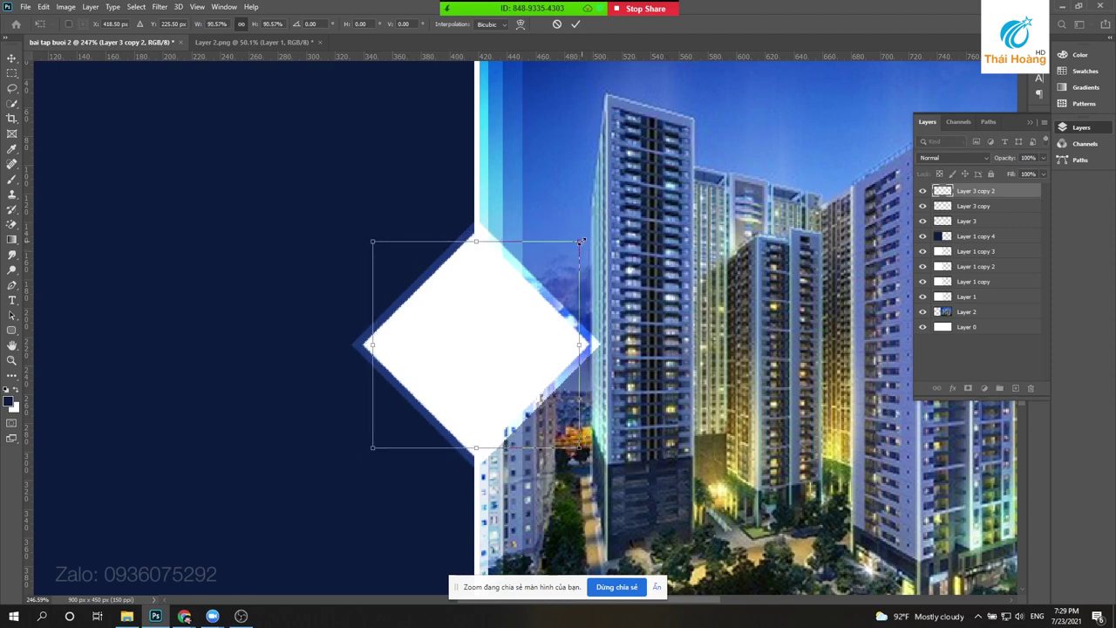
key("Return")
- Hollow out the diamond copy's interior and enlarge it slightly to thin the white border
left_click_drag(536, 294, 493, 317)
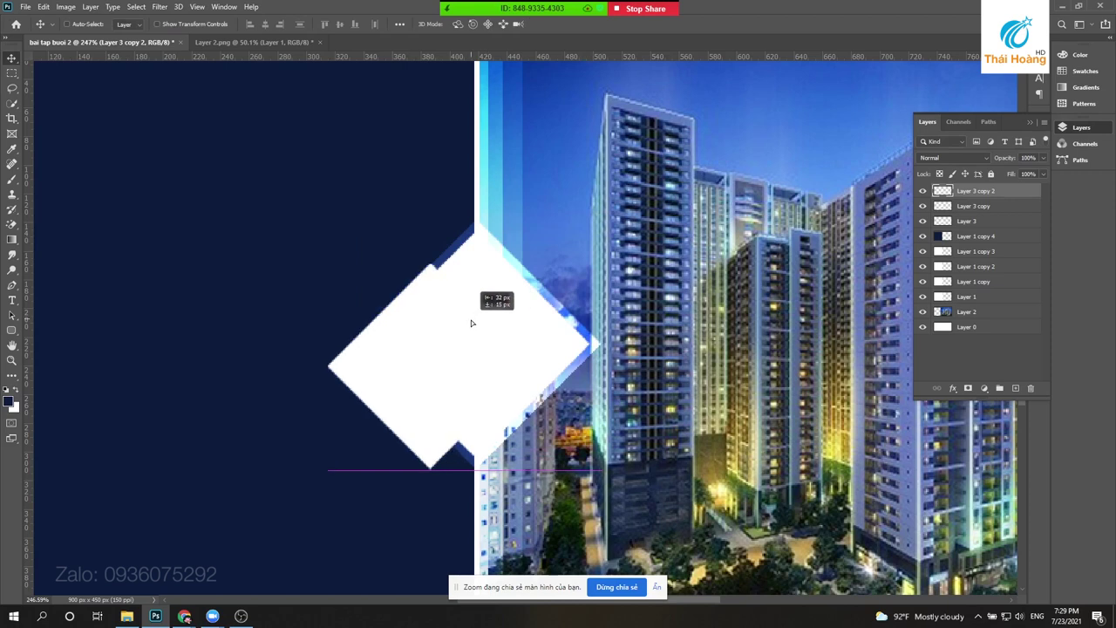
key("ctrl+z")
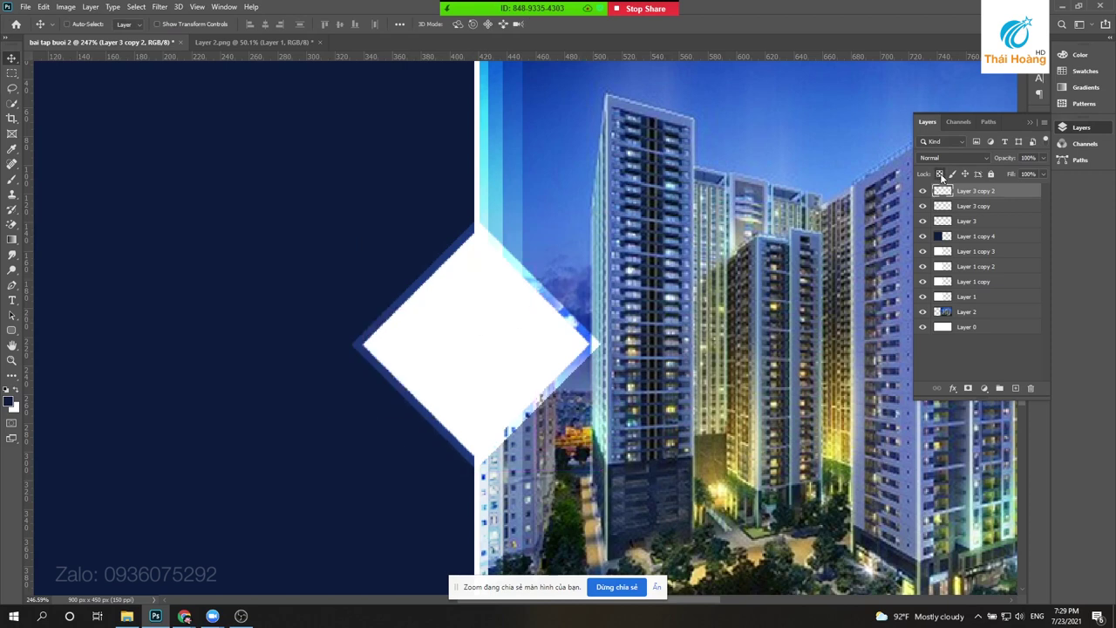
key("Delete")
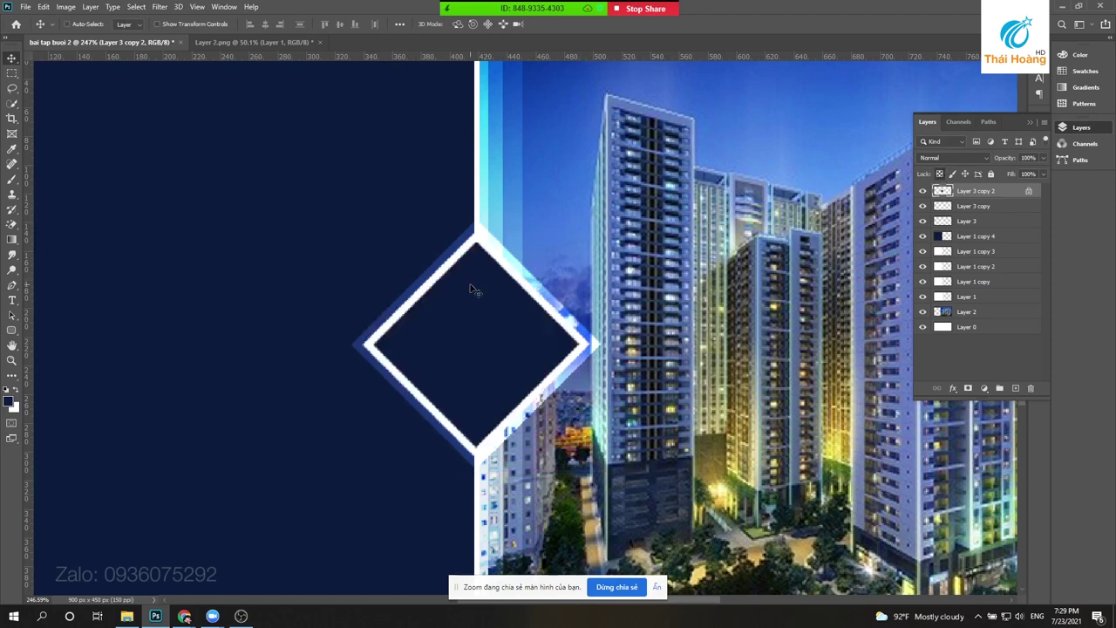
key("ctrl+t")
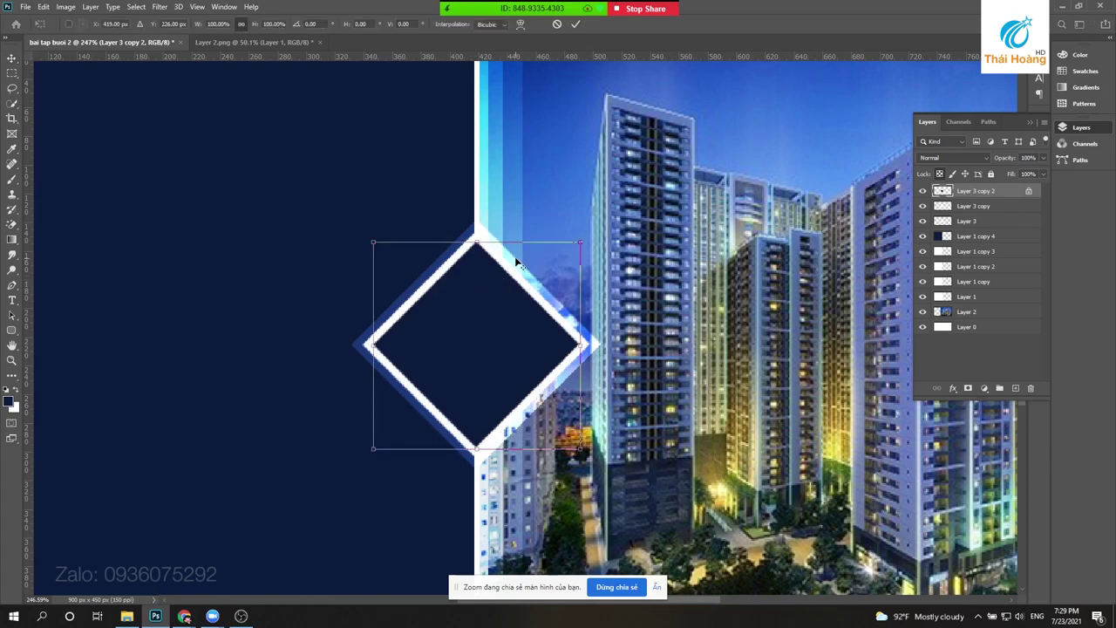
scroll(515, 257, "up", 4)
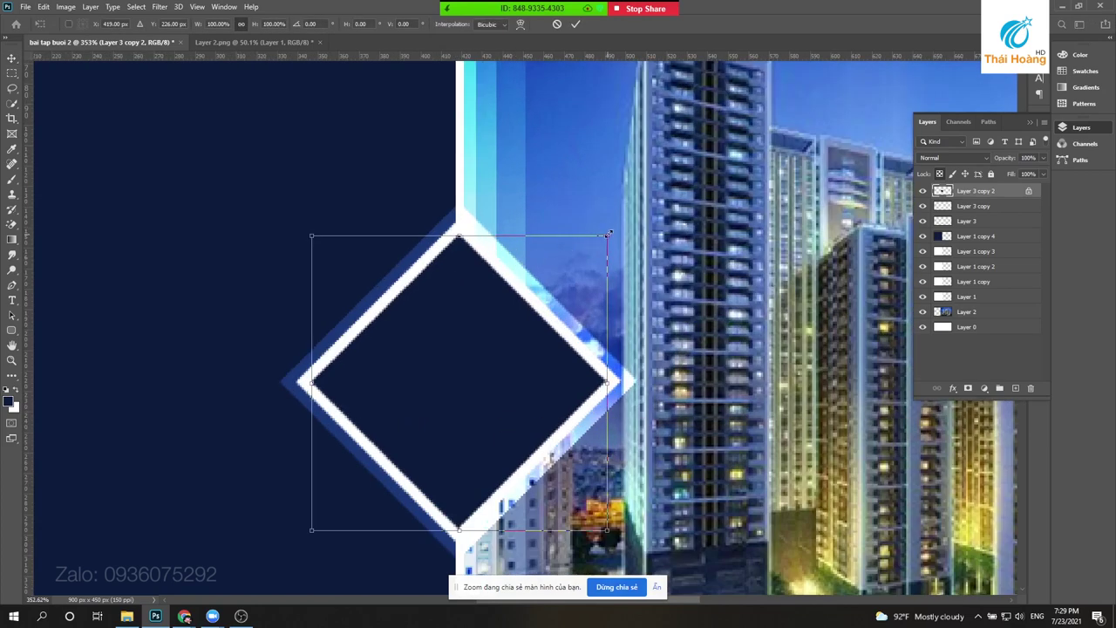
left_click_drag(609, 234, 620, 238)
key("Return")
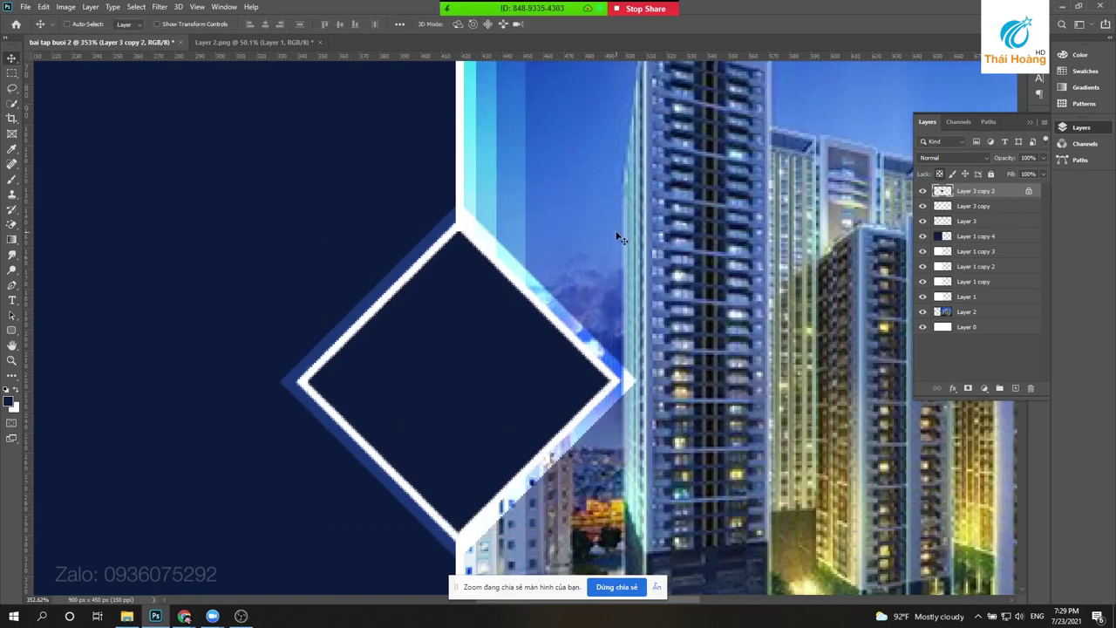
- Fit the whole banner in the window and switch to the Layer 2.png document
key("ctrl+0")
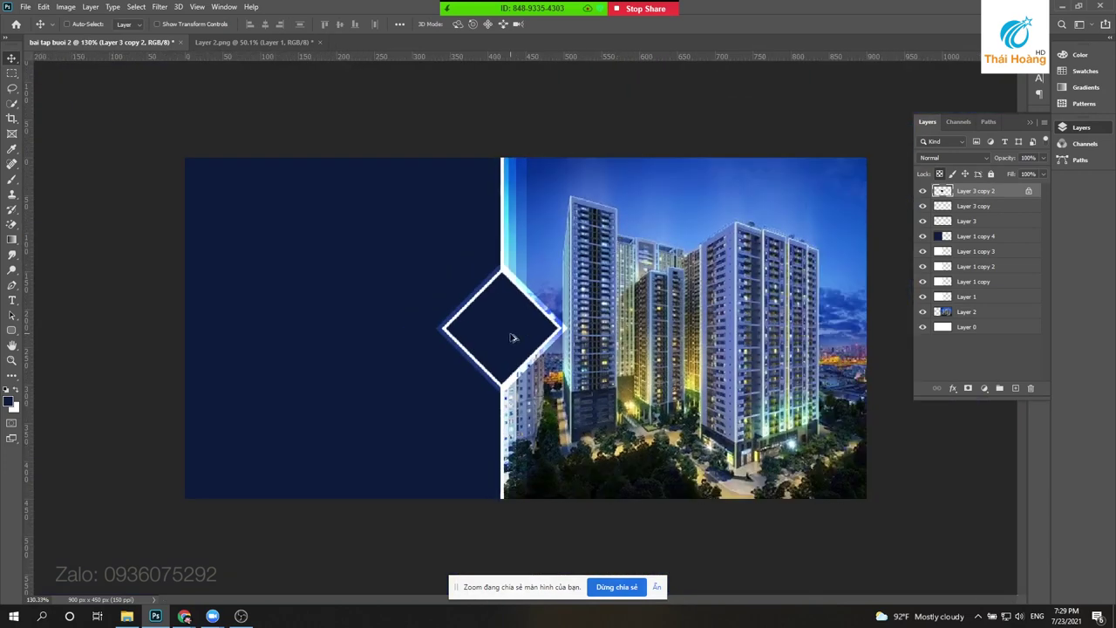
scroll(460, 319, "up", 2)
scroll(466, 322, "up", 1)
scroll(440, 283, "down", 4)
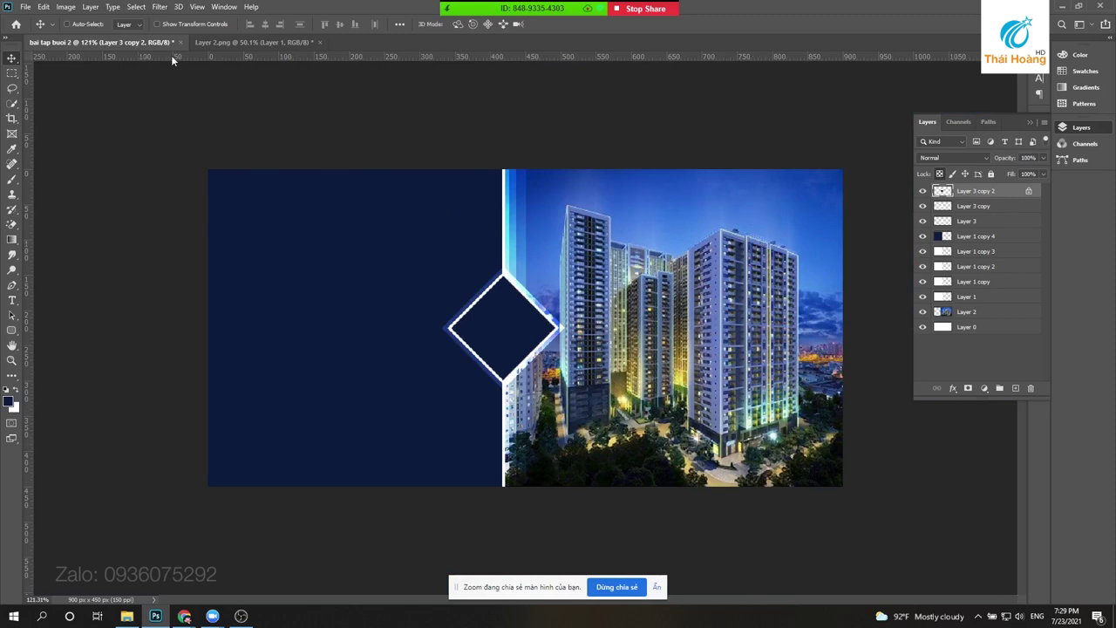
left_click(255, 44)
- Close Layer 2.png and open 'Nhà ở 3.png' from the Logo folder
left_click(322, 42)
left_click(556, 230)
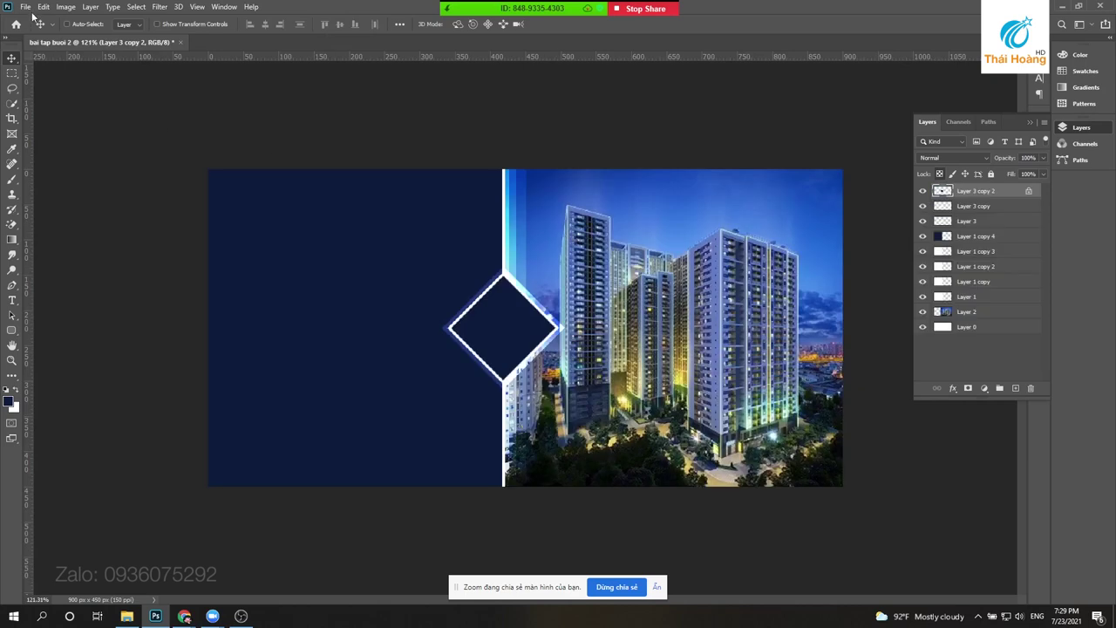
left_click(26, 6)
left_click(39, 32)
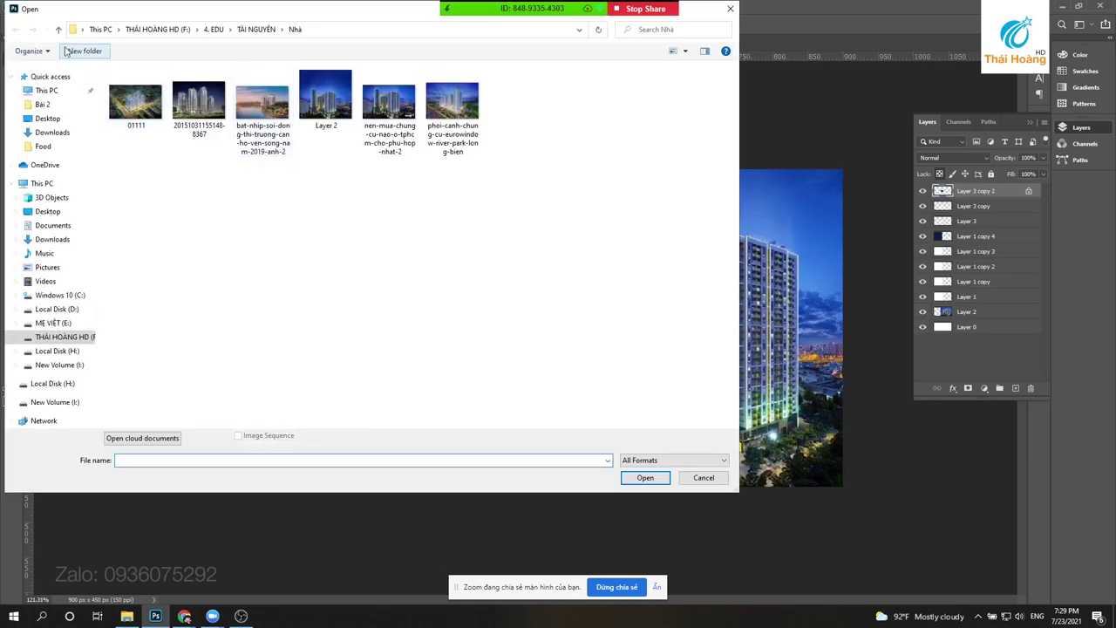
left_click(58, 29)
double_click(137, 234)
left_click(702, 101)
left_click(608, 104)
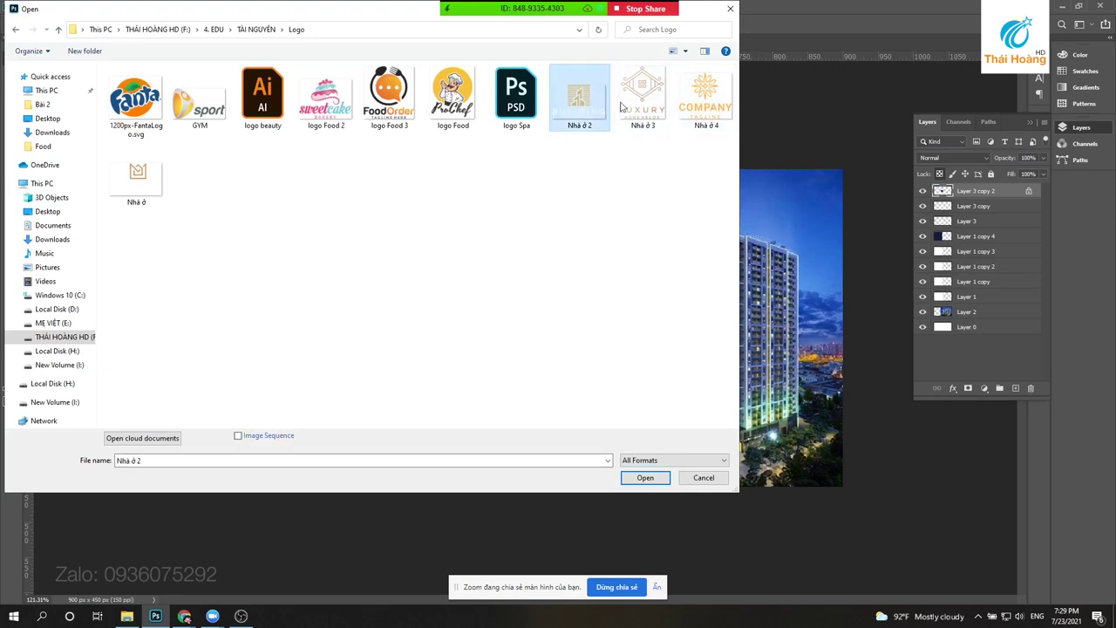
left_click(641, 94)
double_click(638, 95)
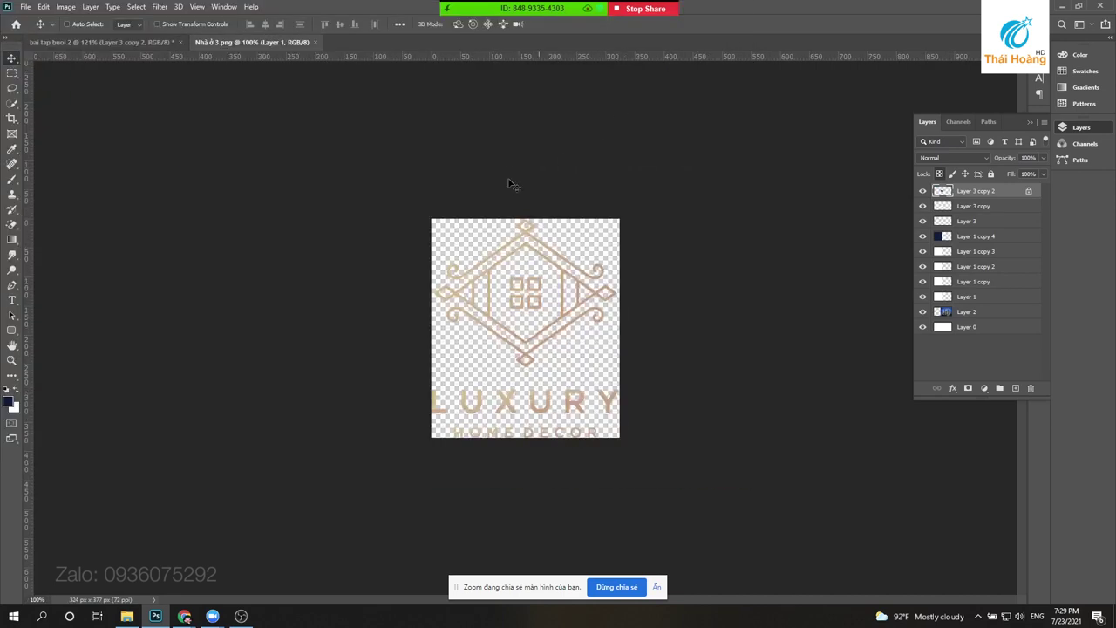
- Bring the LUXURY logo into the banner as Layer 4, scaled down into the upper-right corner
left_click(315, 43)
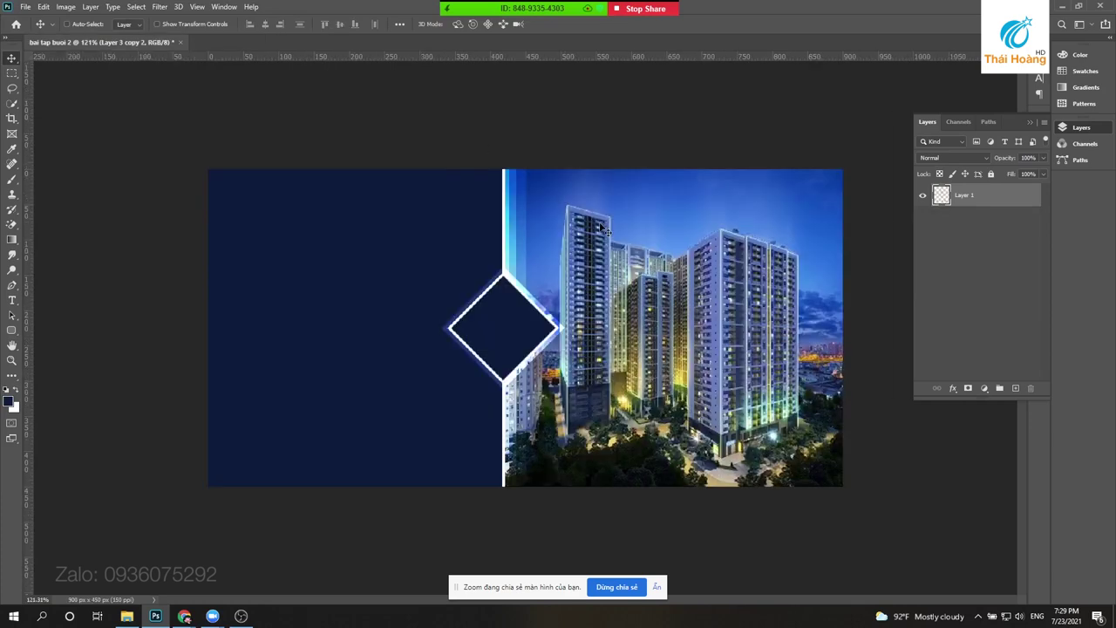
key("ctrl+v")
left_click_drag(524, 339, 623, 339)
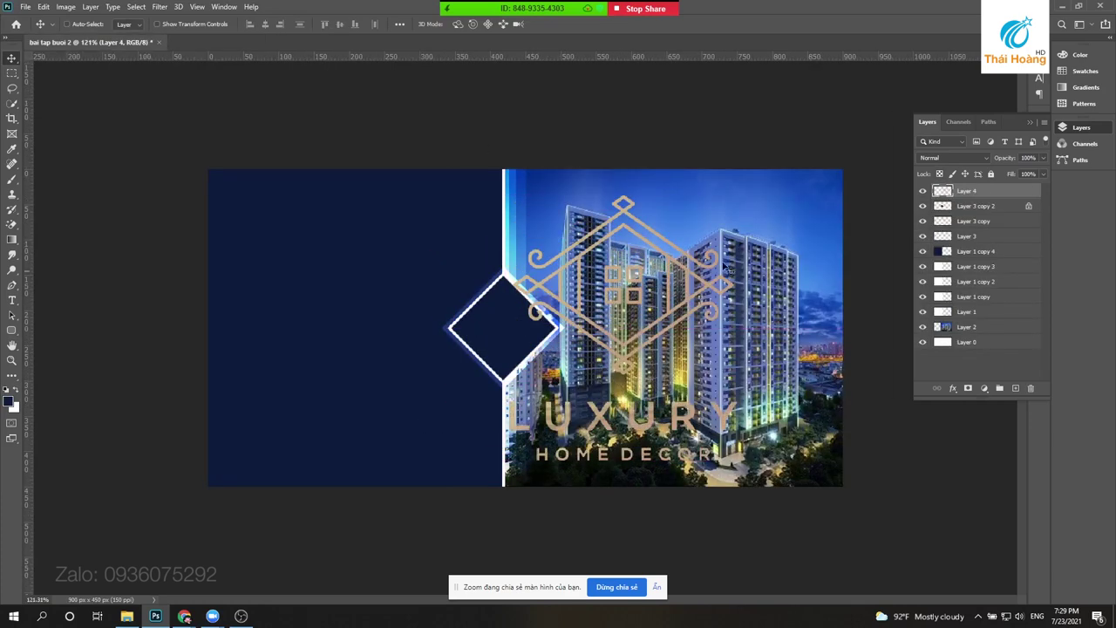
key("ctrl+t")
left_click_drag(739, 194, 571, 392)
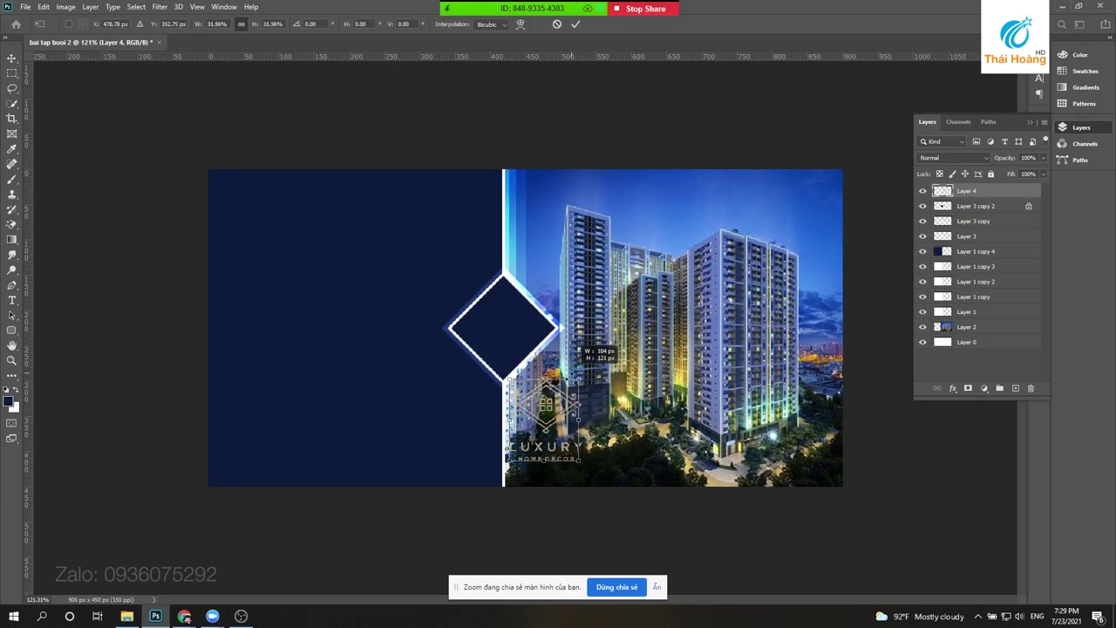
mouse_move(547, 438)
left_mouse_down()
mouse_move(799, 231)
mouse_move(779, 237)
mouse_move(804, 207)
left_mouse_up()
key("Return")
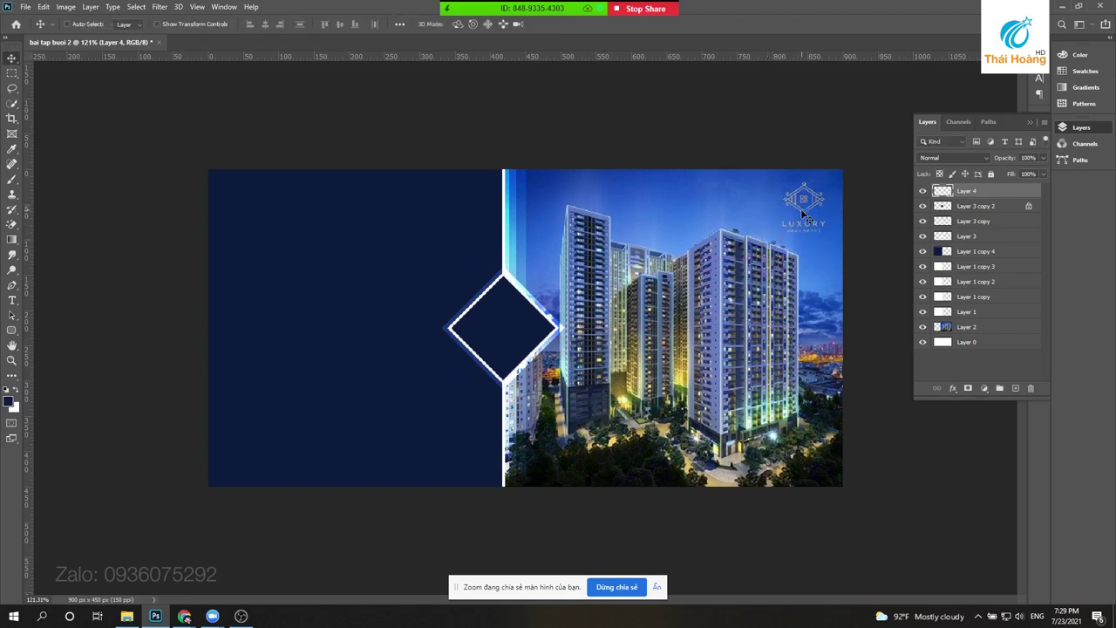
- Nudge the logo slightly up and left with the arrow keys
key("Up")
key("Up")
key("Left")
key("Up")
key("Left")
key("Up")
key("Up")
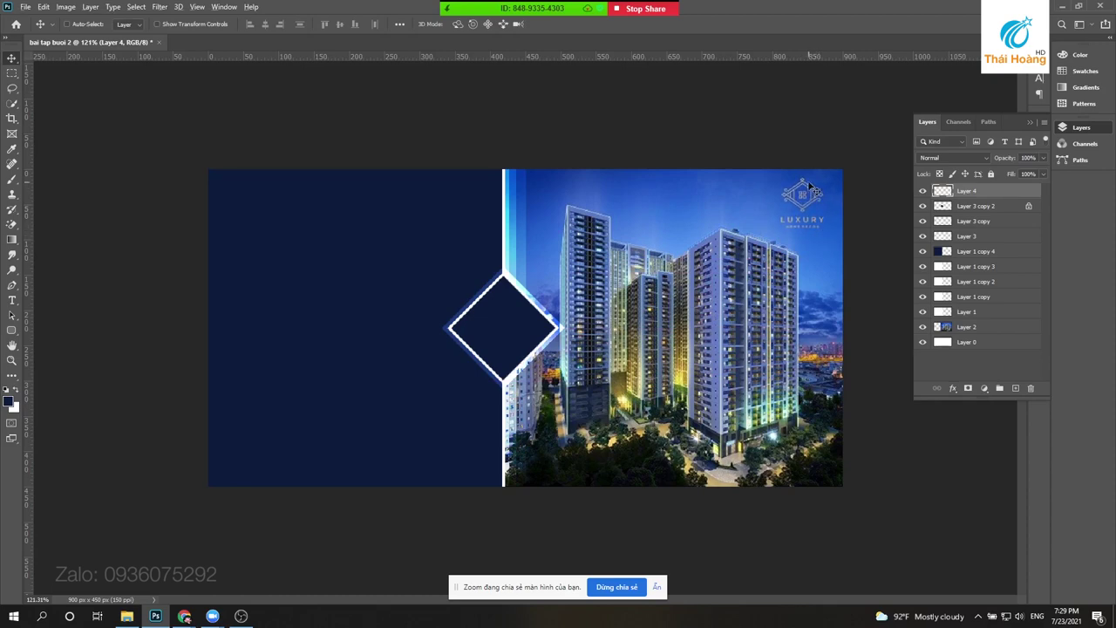
- Fill a rectangle around the LUXURY logo with navy on new Layer 5
scroll(809, 186, "up", 2)
scroll(811, 174, "up", 2)
scroll(610, 209, "up", 2)
scroll(473, 236, "up", 1)
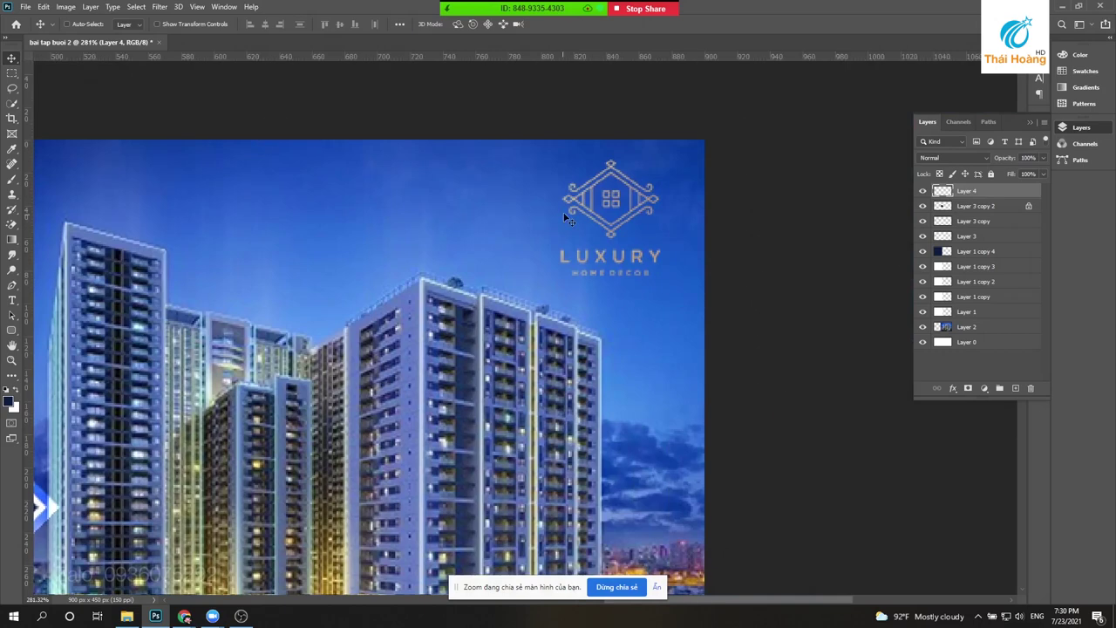
key("m")
left_click_drag(556, 140, 666, 301)
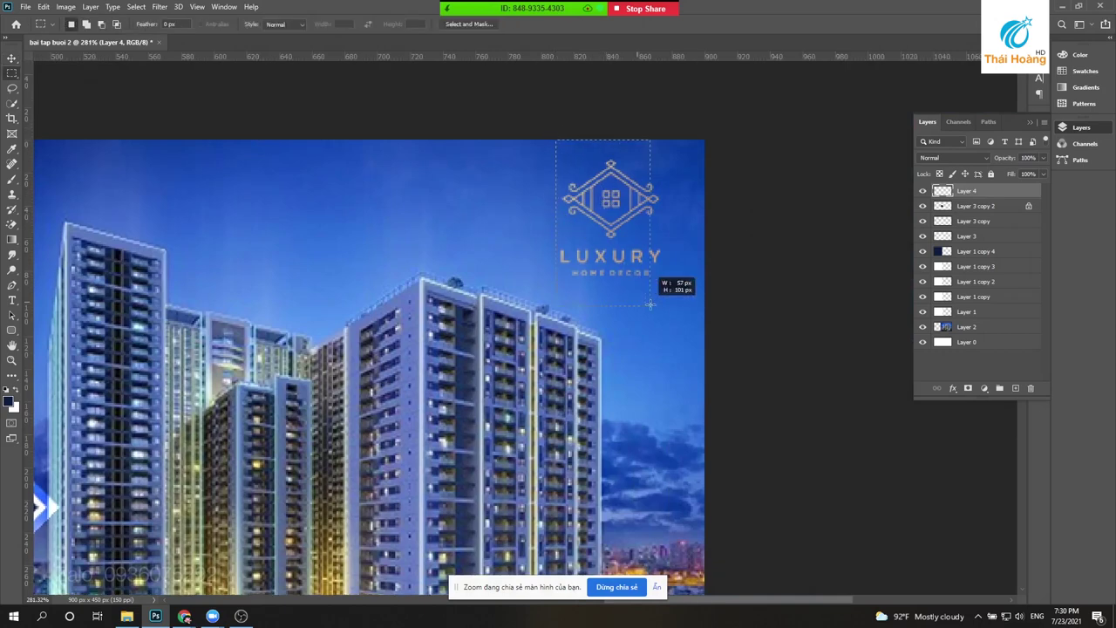
scroll(667, 301, "down", 1)
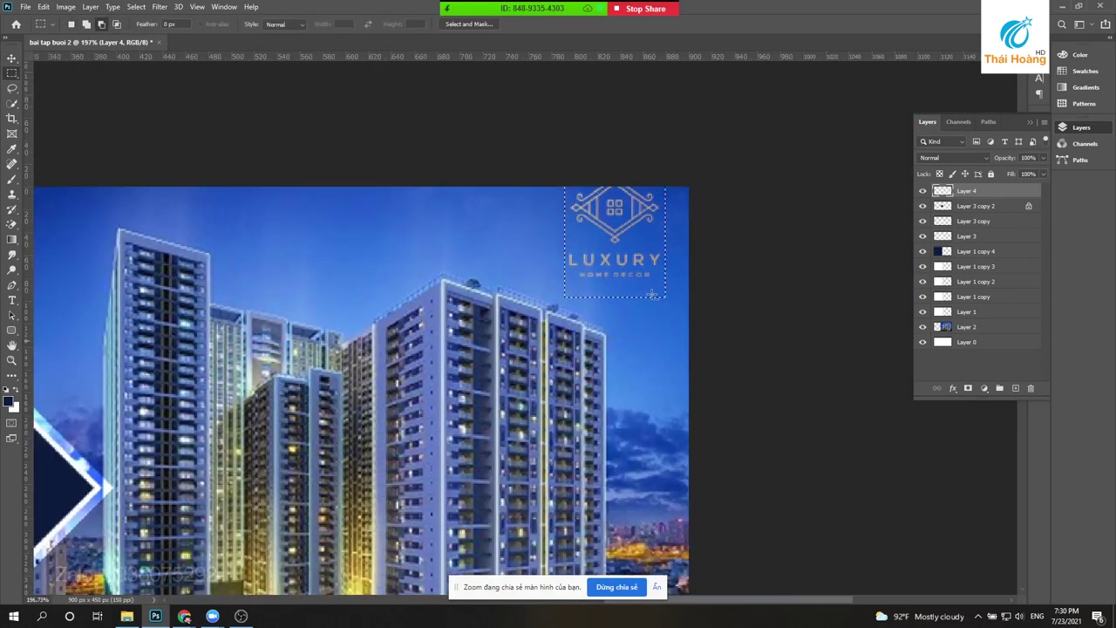
scroll(933, 112, "down", 1)
scroll(881, 193, "down", 1)
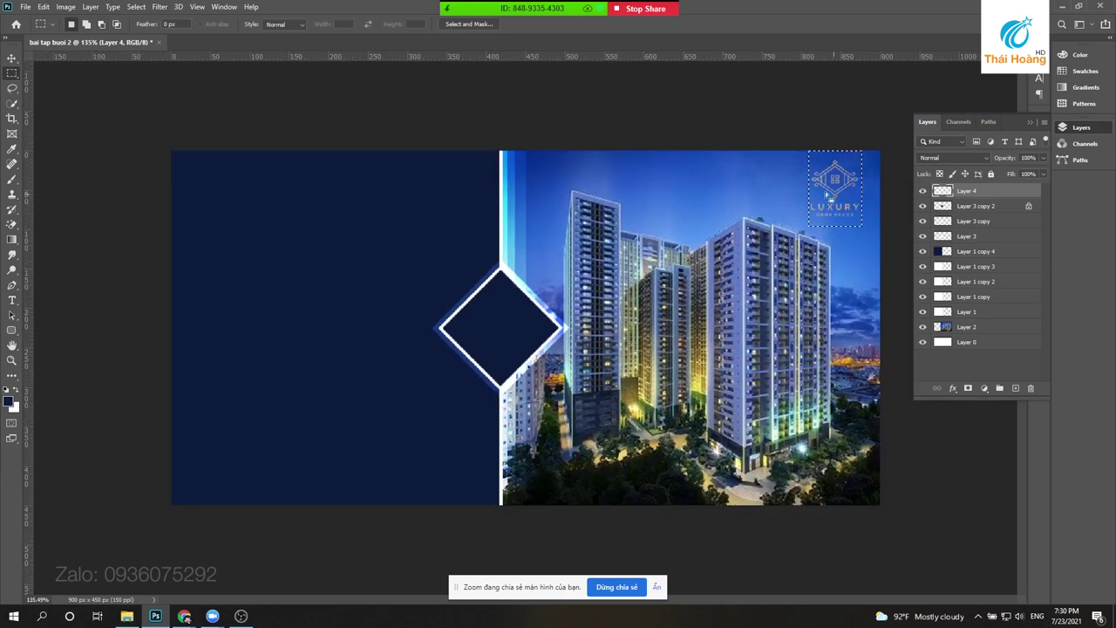
left_click(1016, 388)
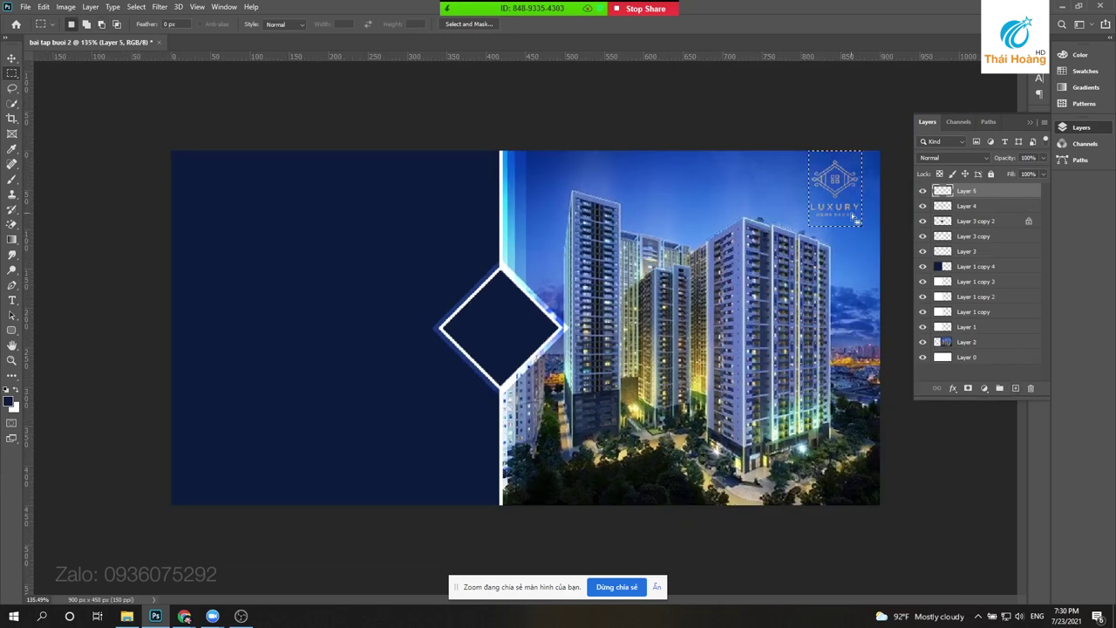
key("alt+BackSpace")
key("ctrl+d")
- Move the navy rectangle layer beneath the logo with Ctrl+[
key("v")
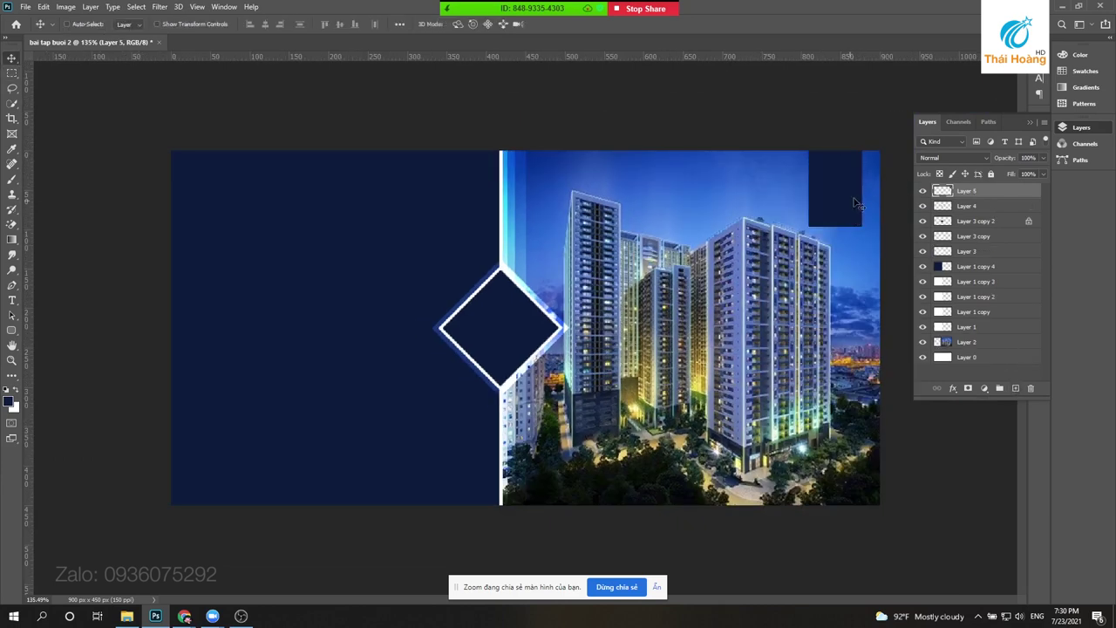
left_click_drag(842, 207, 785, 207)
key("ctrl+z")
key("ctrl+bracketleft")
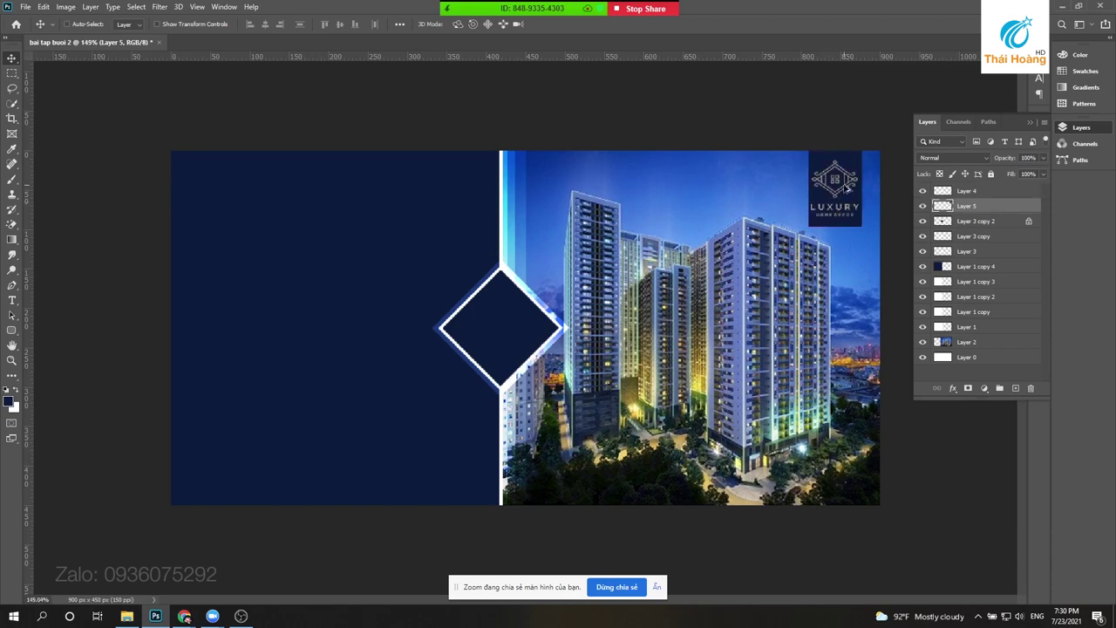
scroll(829, 207, "up", 5)
scroll(642, 269, "up", 2)
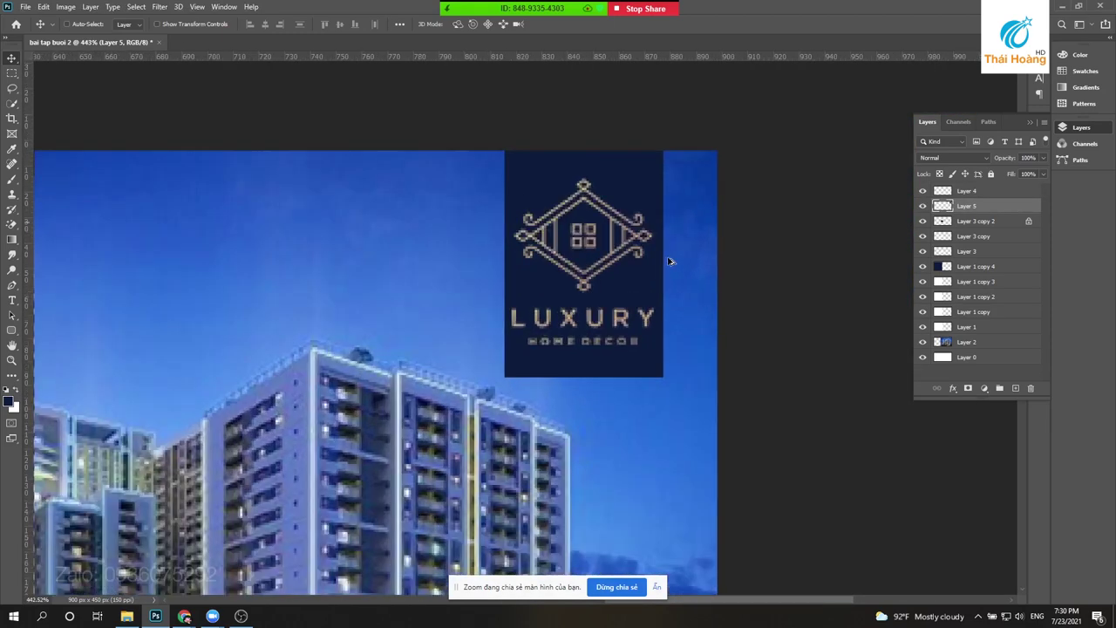
- Shrink the Layer 4 logo to about 88%, shift it slightly left, and nudge it down
scroll(668, 256, "up", 2)
right_click(564, 236)
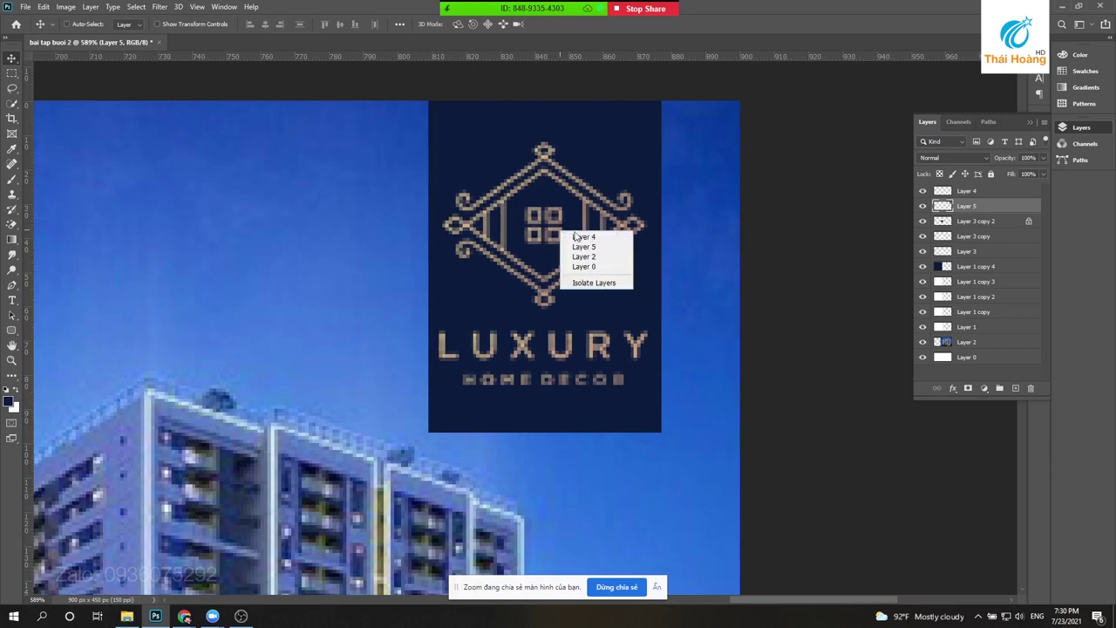
left_click(580, 233)
left_click_drag(580, 233, 613, 227)
key("ctrl+t")
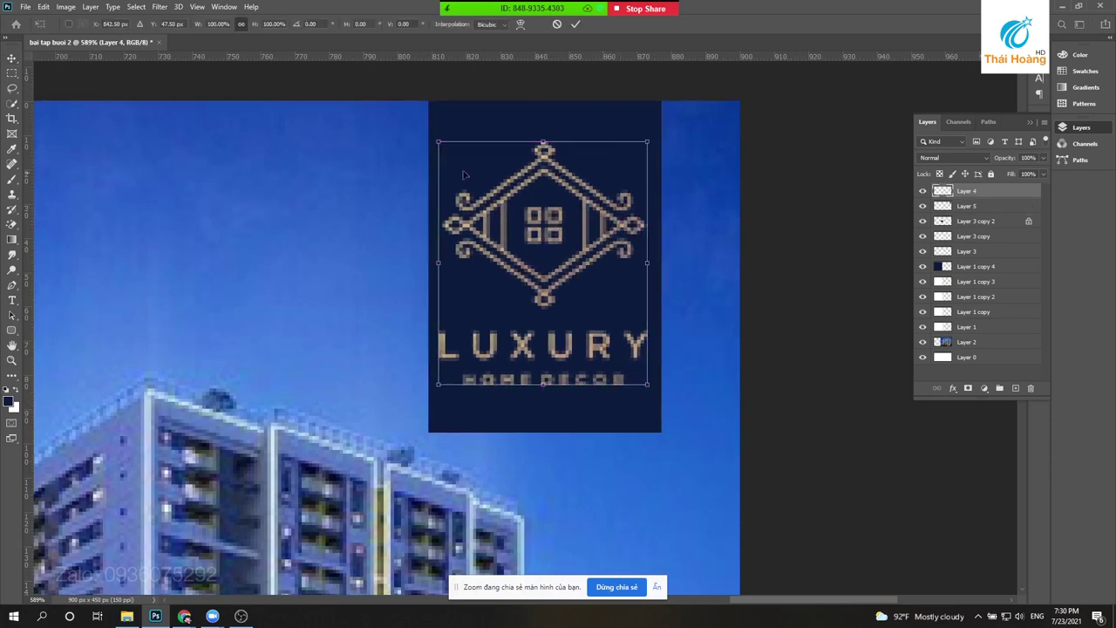
left_click_drag(438, 140, 462, 169)
left_click_drag(567, 239, 556, 240)
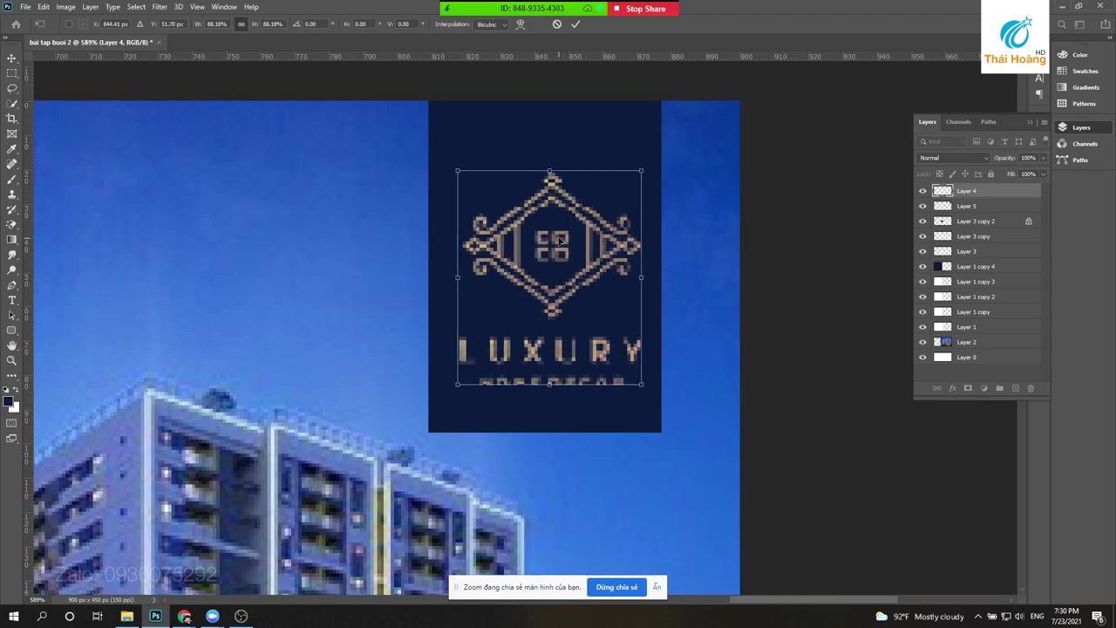
key("Return")
key("Down")
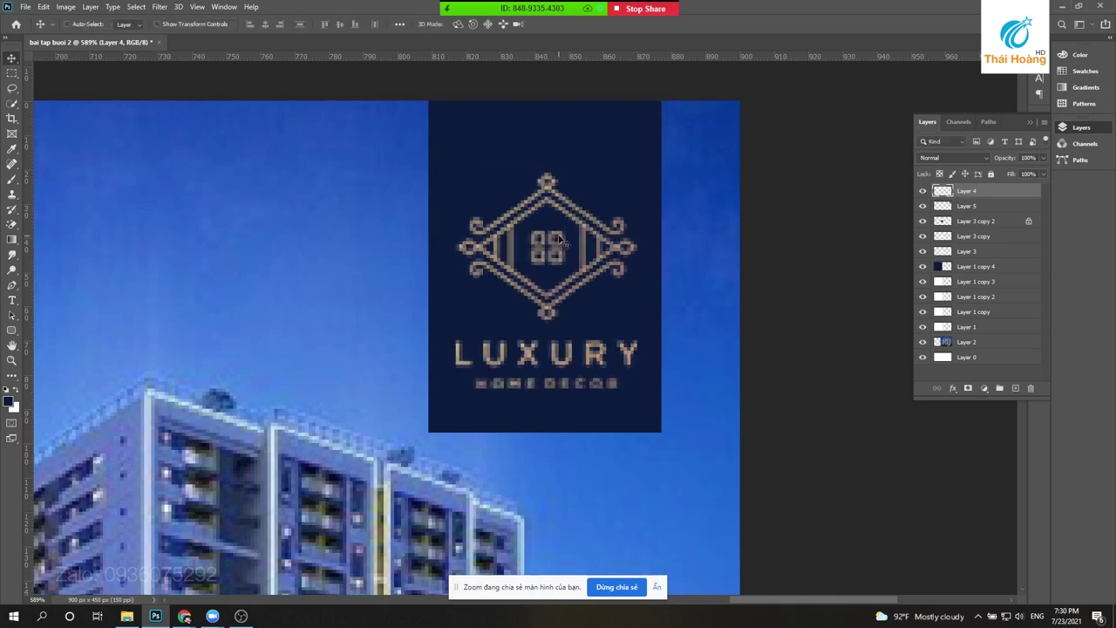
key("Down")
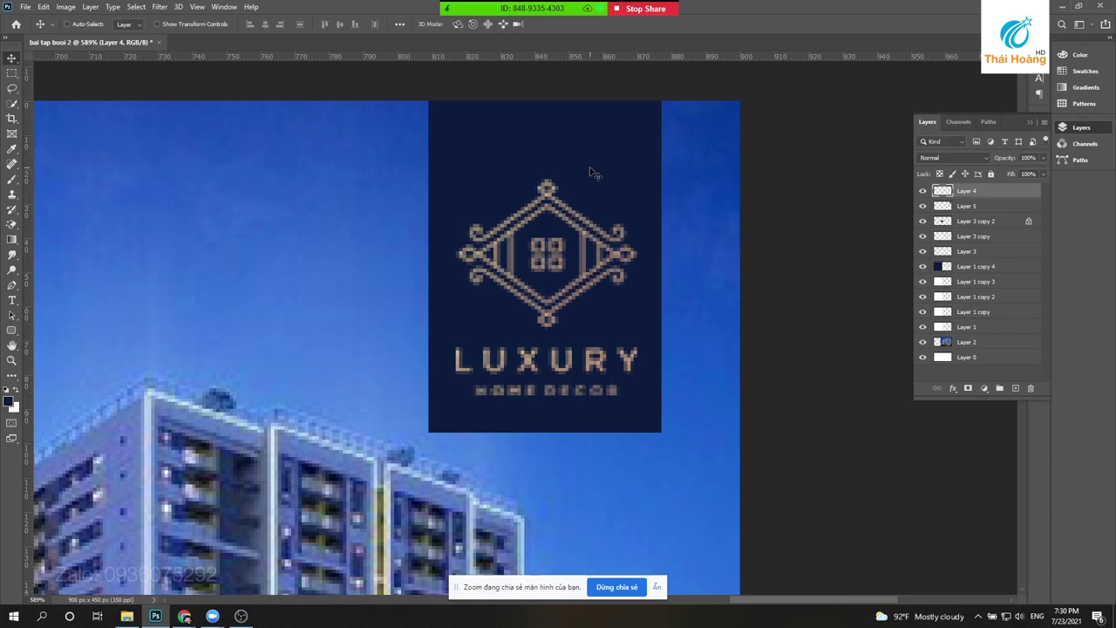
- Select the navy Layer 5 panel and drag out a duplicate, Layer 5 copy
scroll(591, 169, "down", 1)
left_click(579, 144, "ctrl")
key("Left")
key("Left")
key("Left")
key("Right")
key("Right")
key("Right")
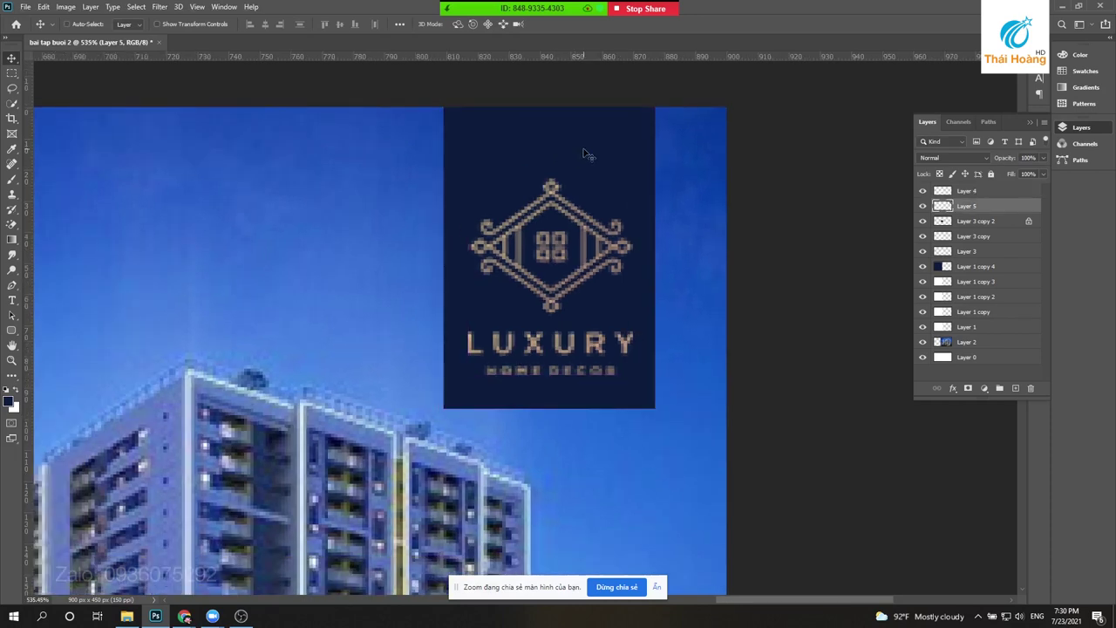
key("ctrl")
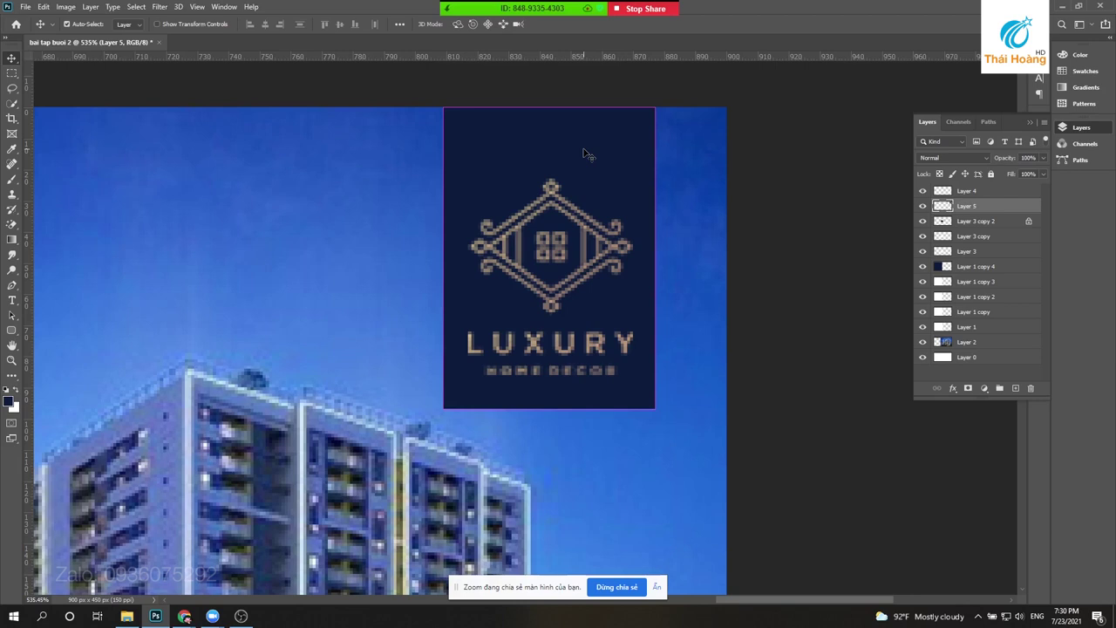
left_click_drag(585, 155, 466, 160)
key("ctrl+z")
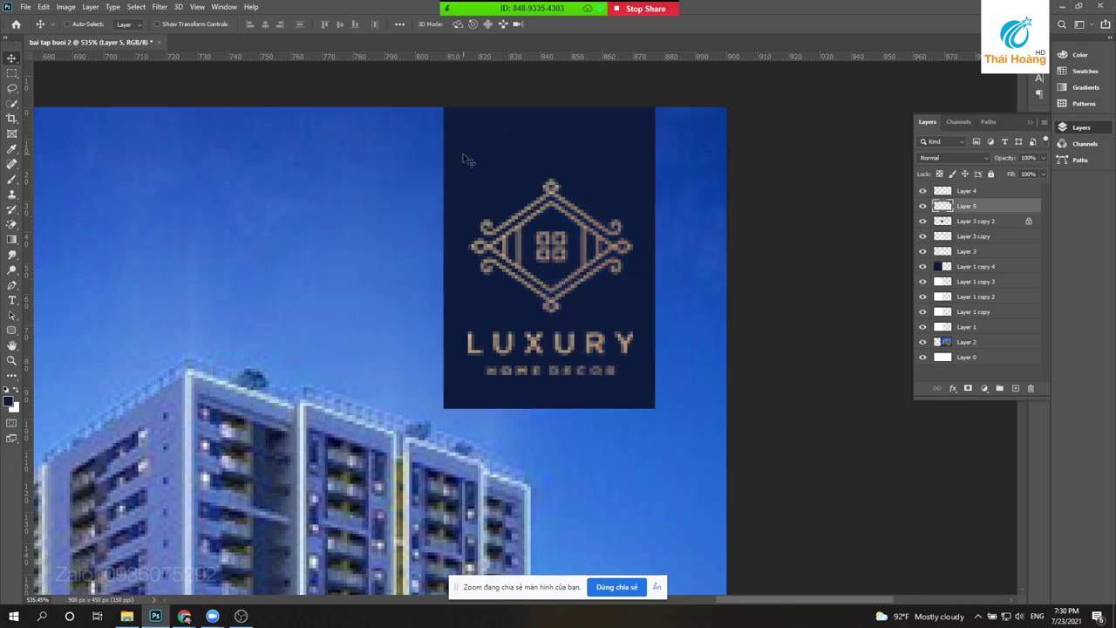
left_click_drag(474, 139, 234, 227)
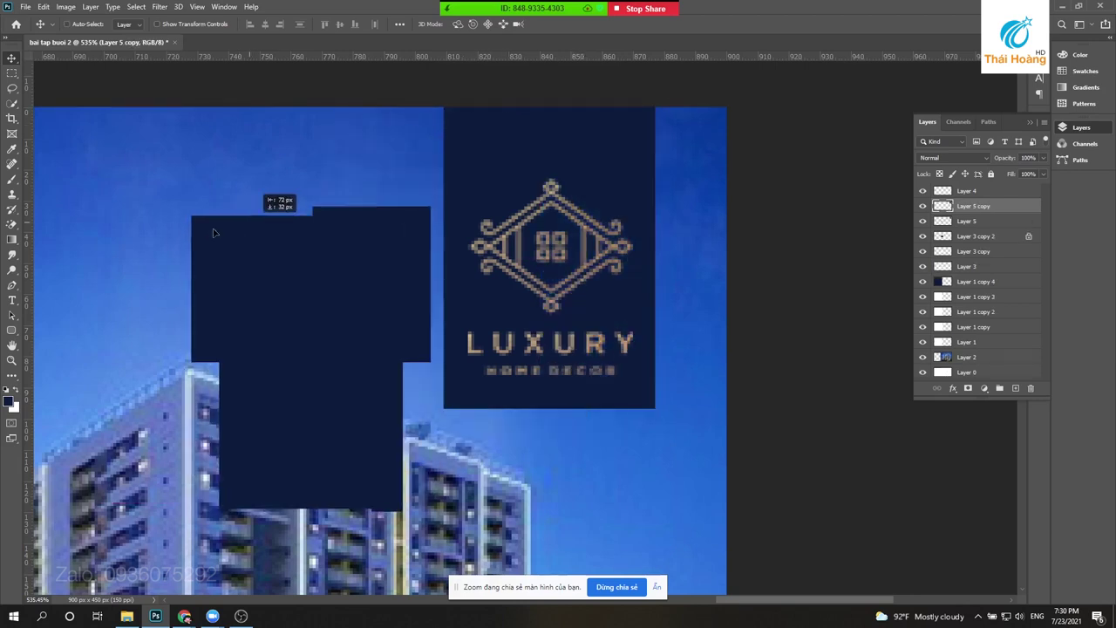
- Return the duplicate to the original spot, fill it white, and place it beneath the navy panel
key("ctrl+z")
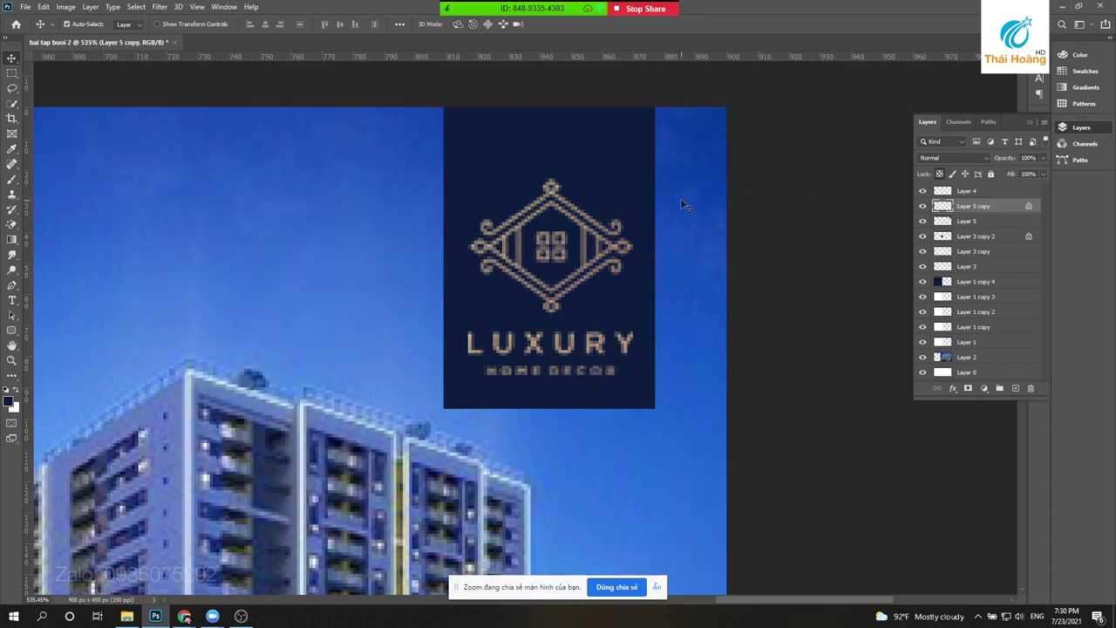
key("ctrl+BackSpace")
left_click_drag(605, 178, 477, 220)
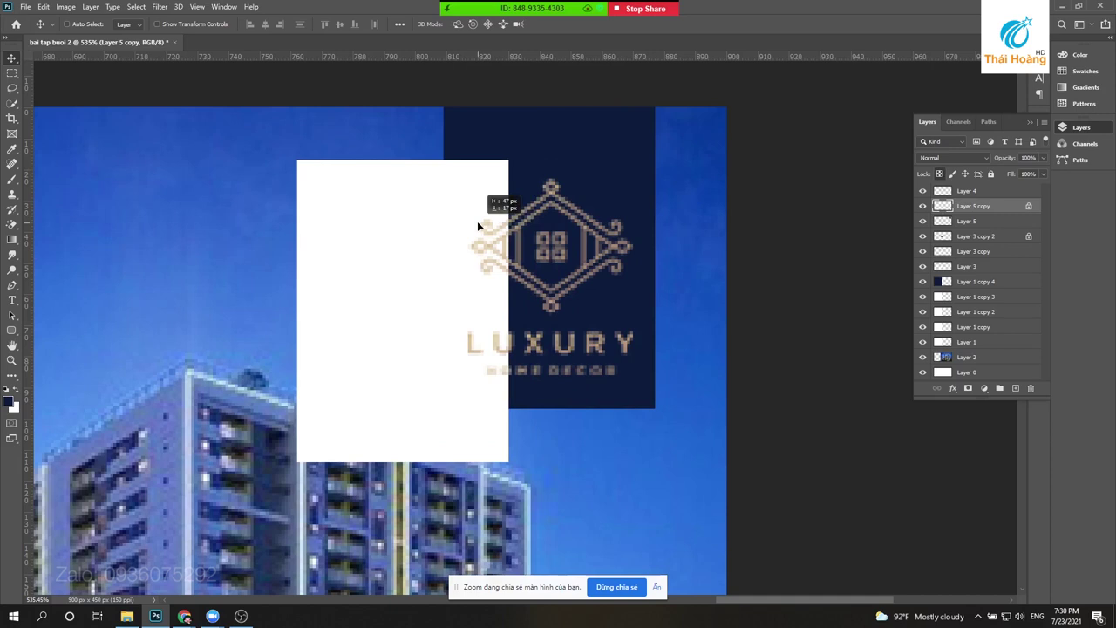
key("ctrl+z")
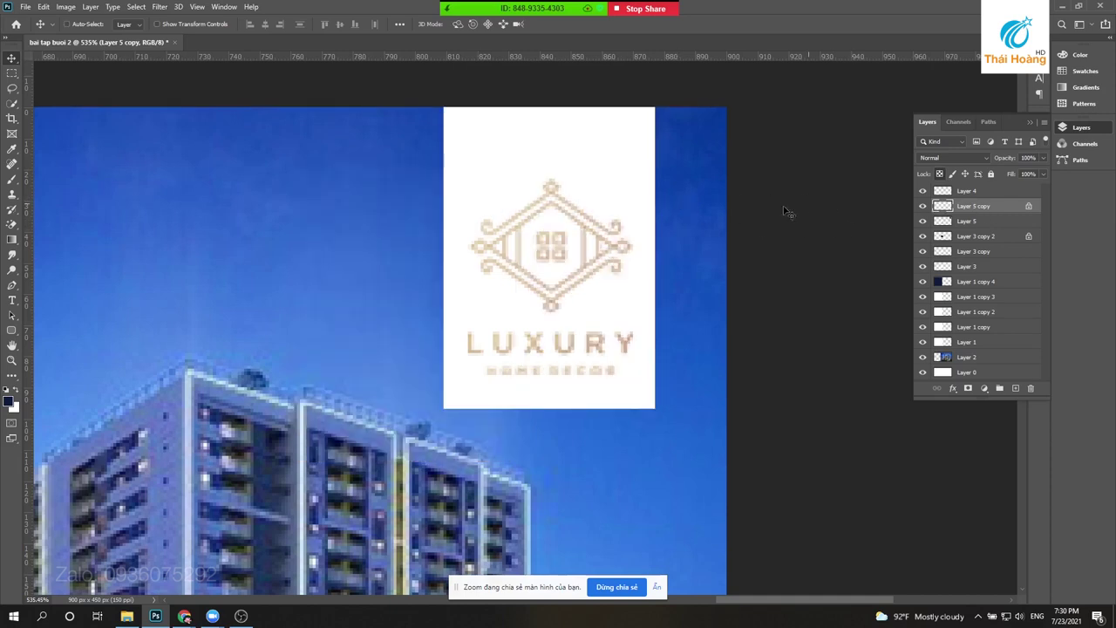
key("ctrl+bracketleft")
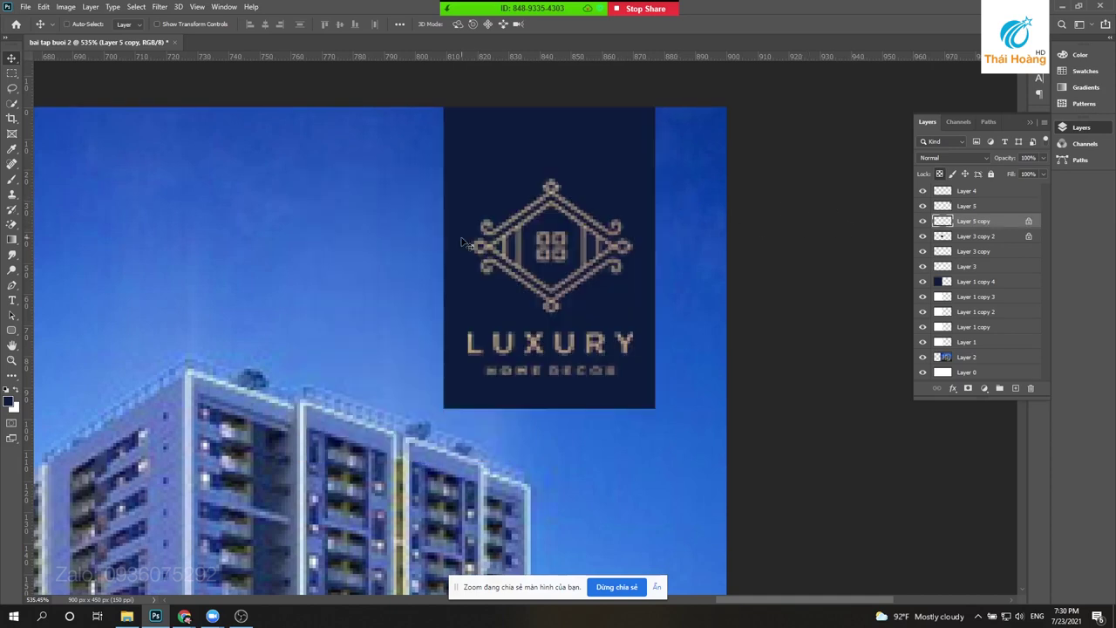
- Enlarge the white copy slightly and nudge it up to form a thin border
key("ctrl+t")
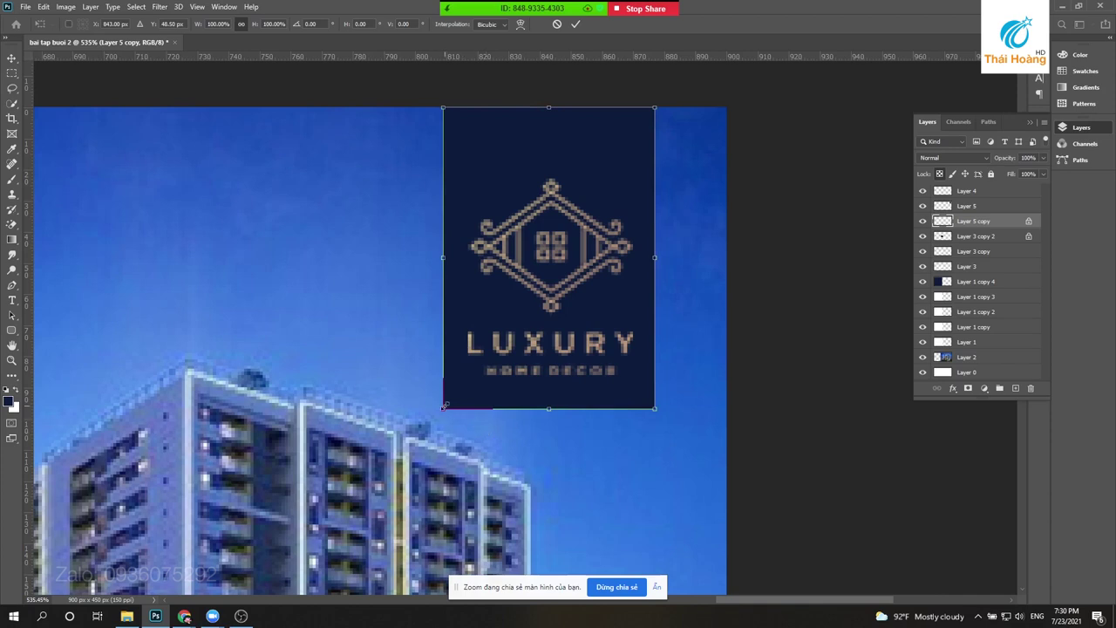
left_click_drag(445, 405, 436, 415)
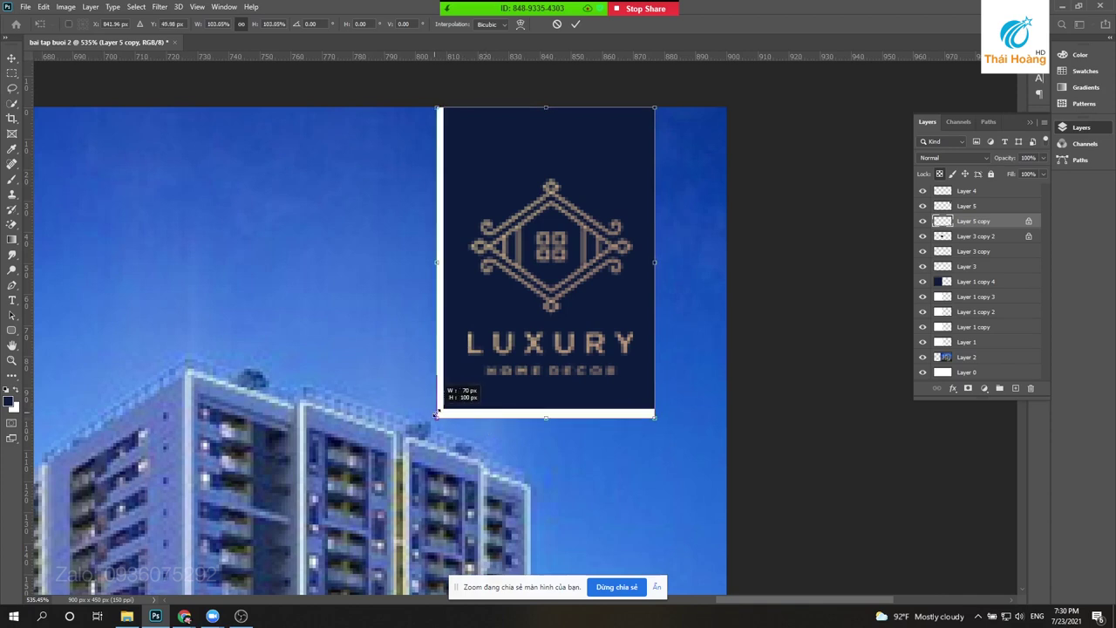
left_click_drag(654, 417, 665, 430)
key("Return")
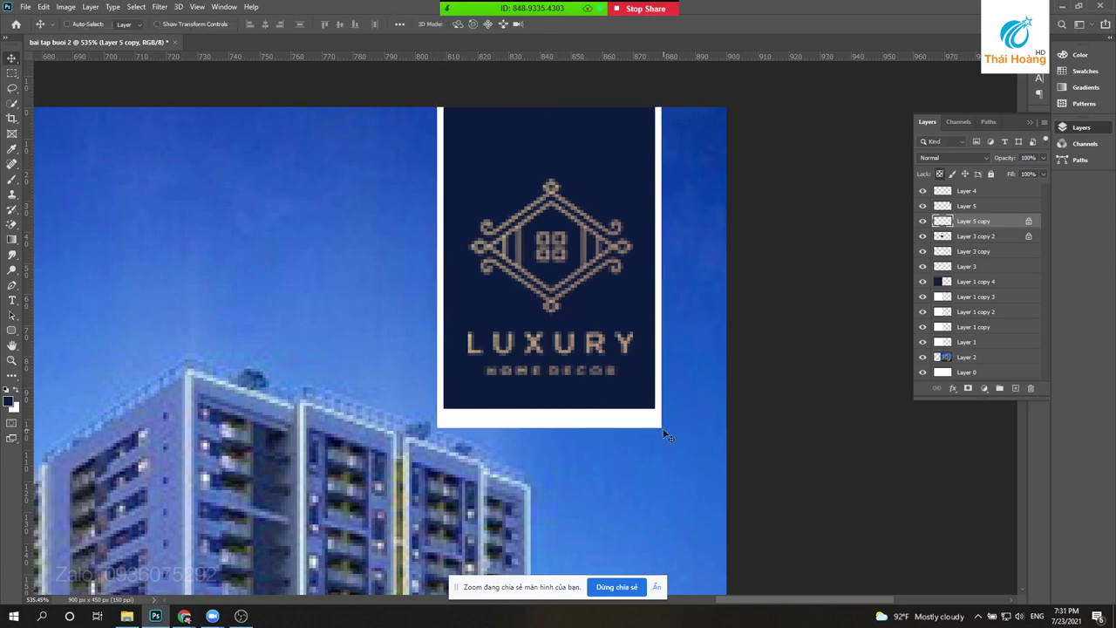
key("Up")
key("Up")
key("Up")
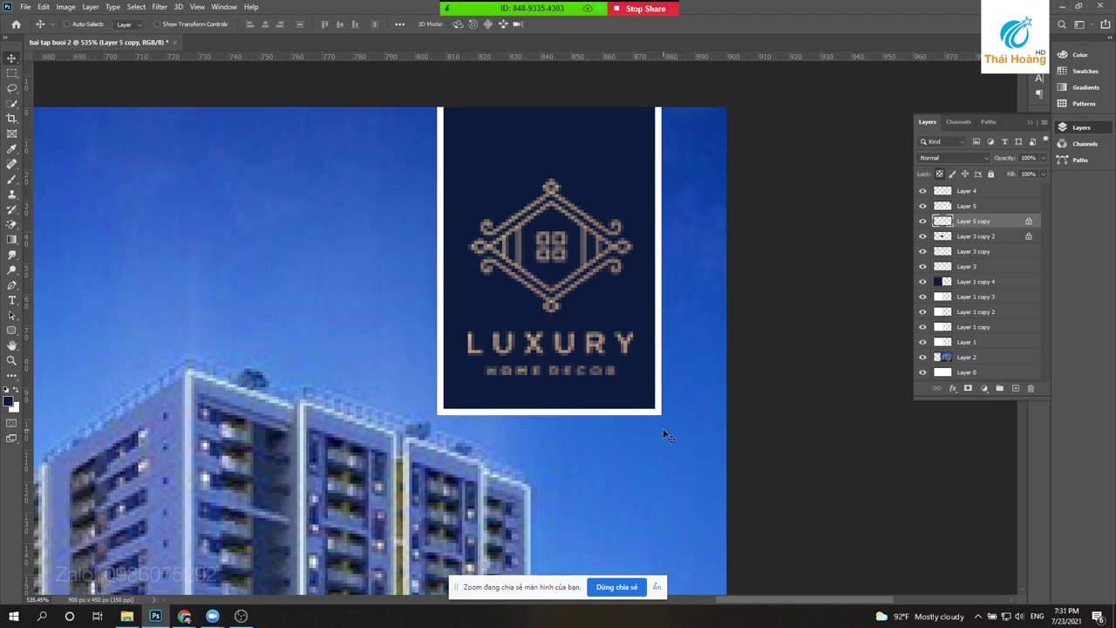
scroll(696, 403, "down", 2)
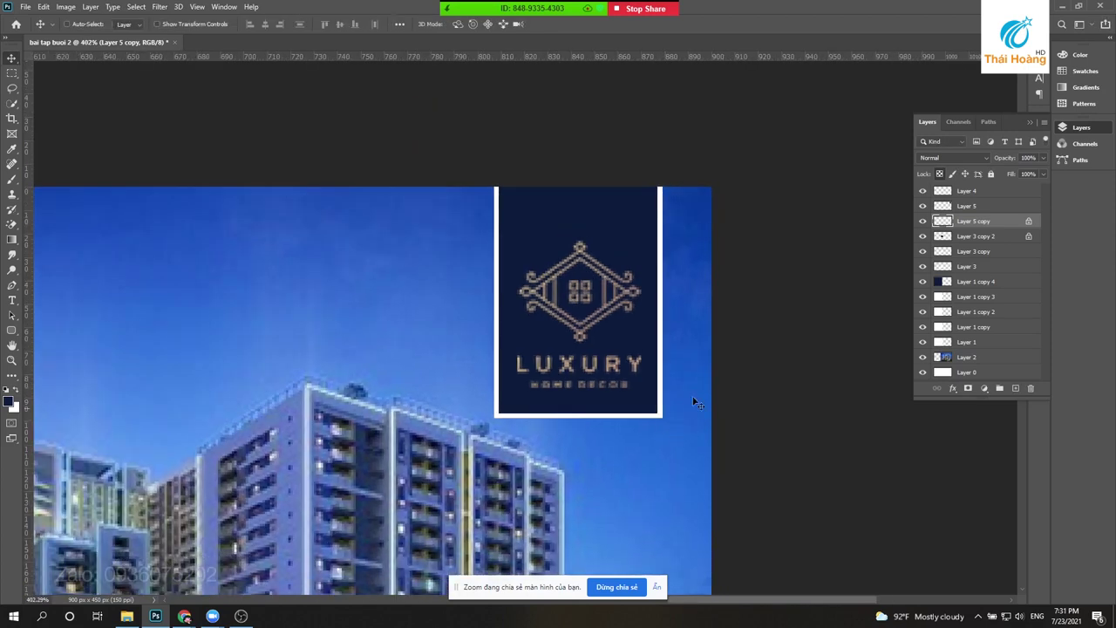
- Set Layer 5 copy to Overlay, turning the white border into a thin light-blue frame
left_click(942, 159)
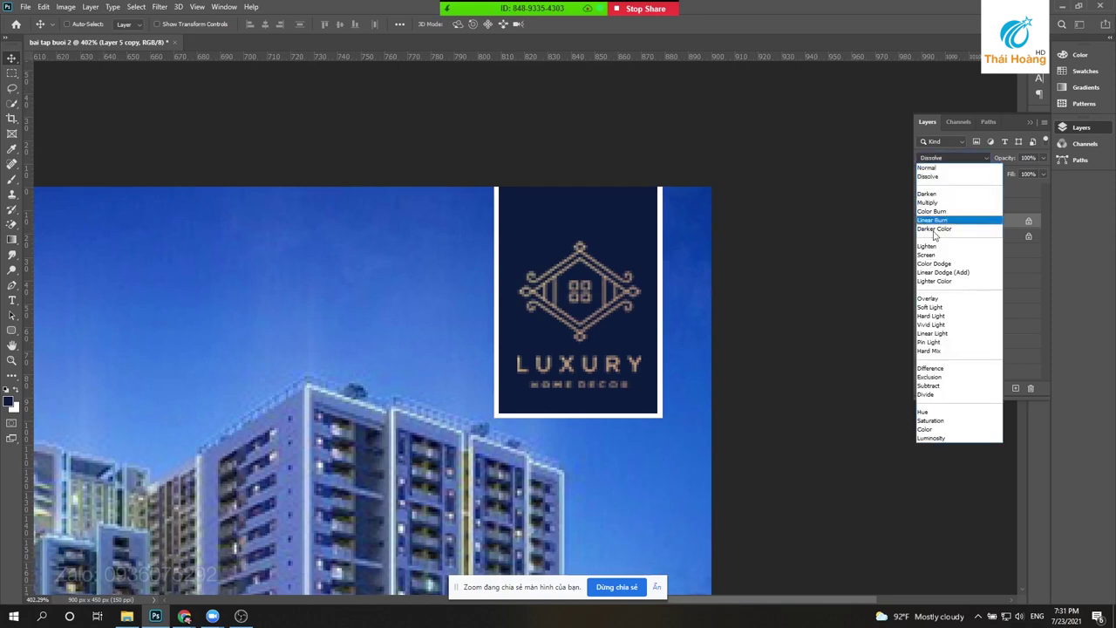
left_click(932, 299)
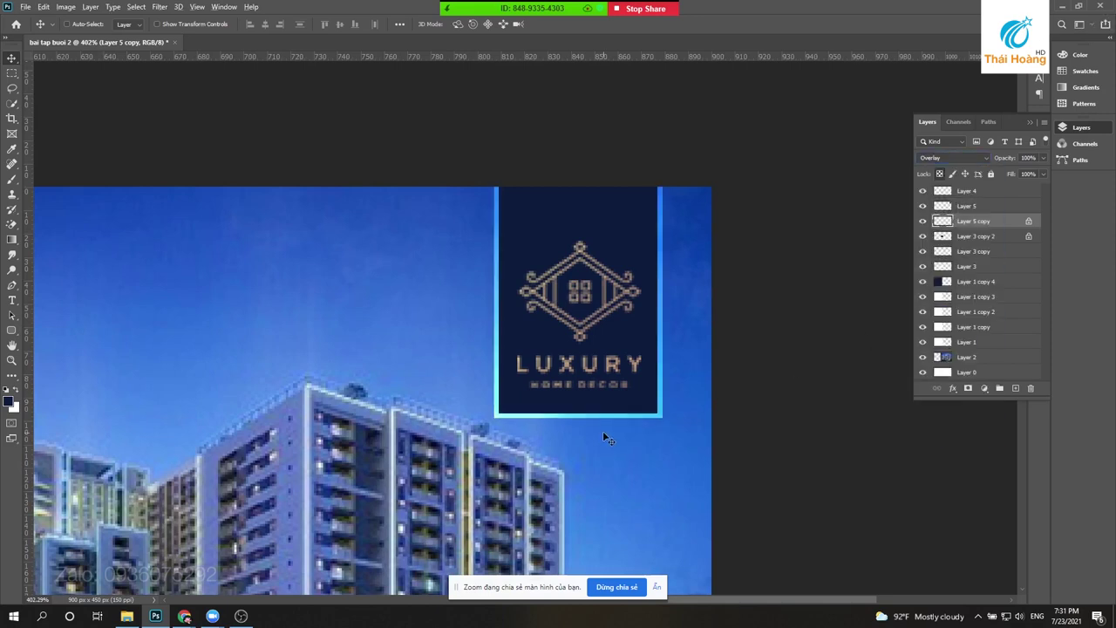
scroll(604, 433, "down", 1)
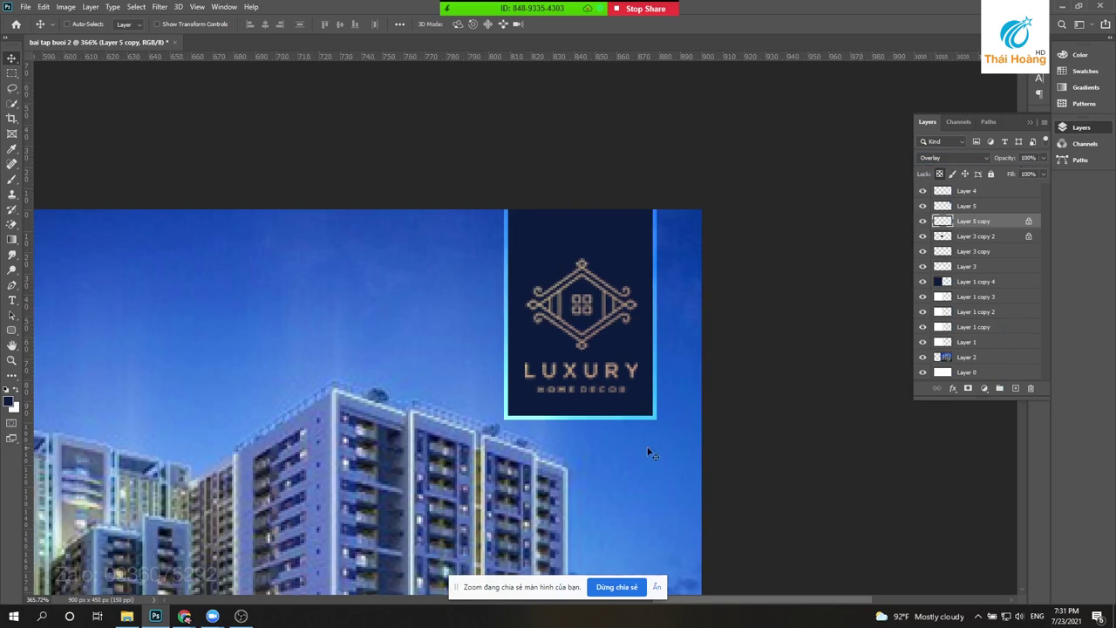
scroll(507, 434, "up", 2)
scroll(494, 405, "up", 2)
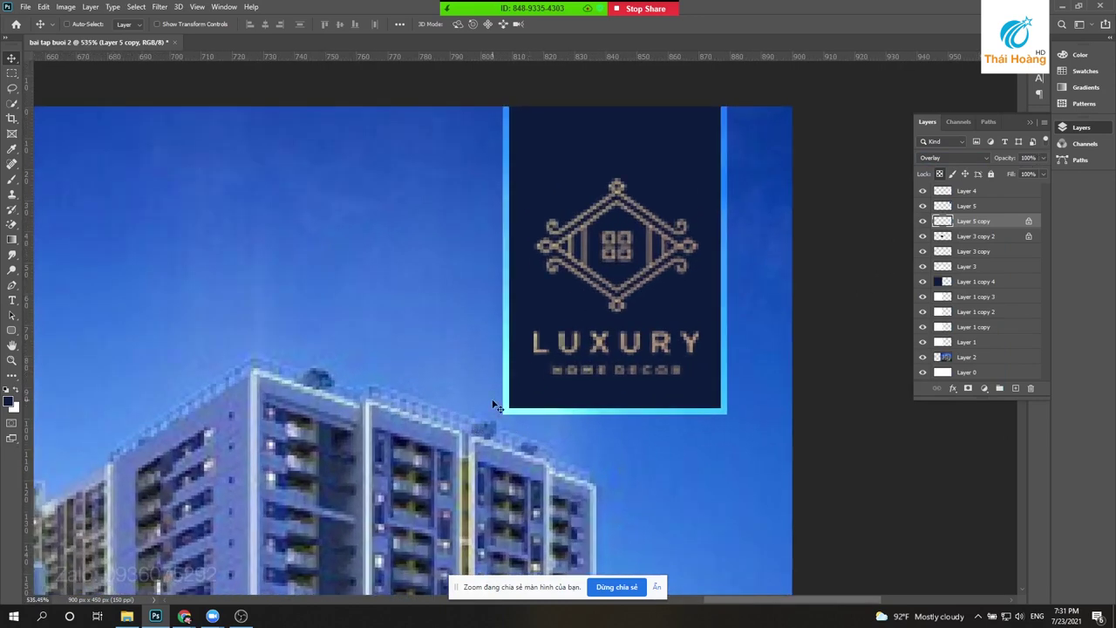
left_click_drag(515, 422, 358, 431)
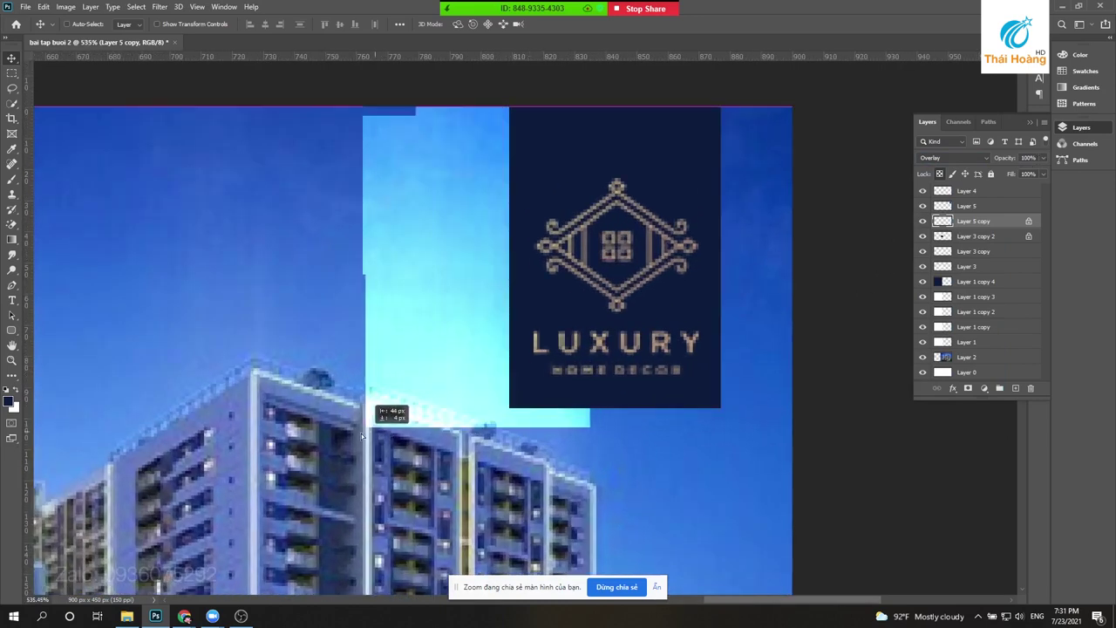
key("ctrl+z")
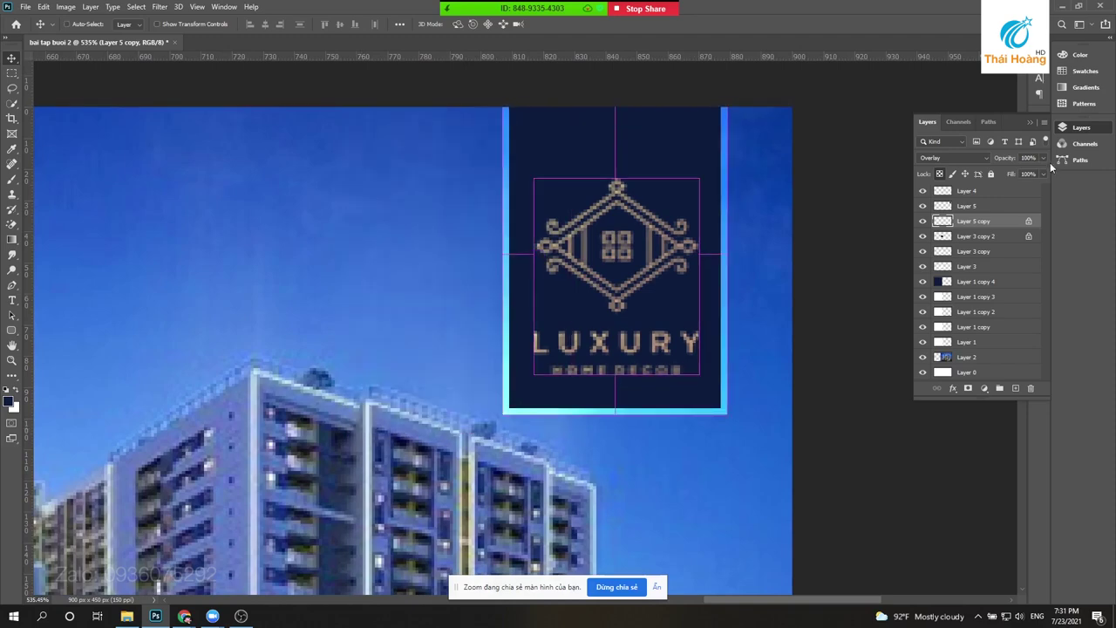
scroll(586, 272, "down", 2)
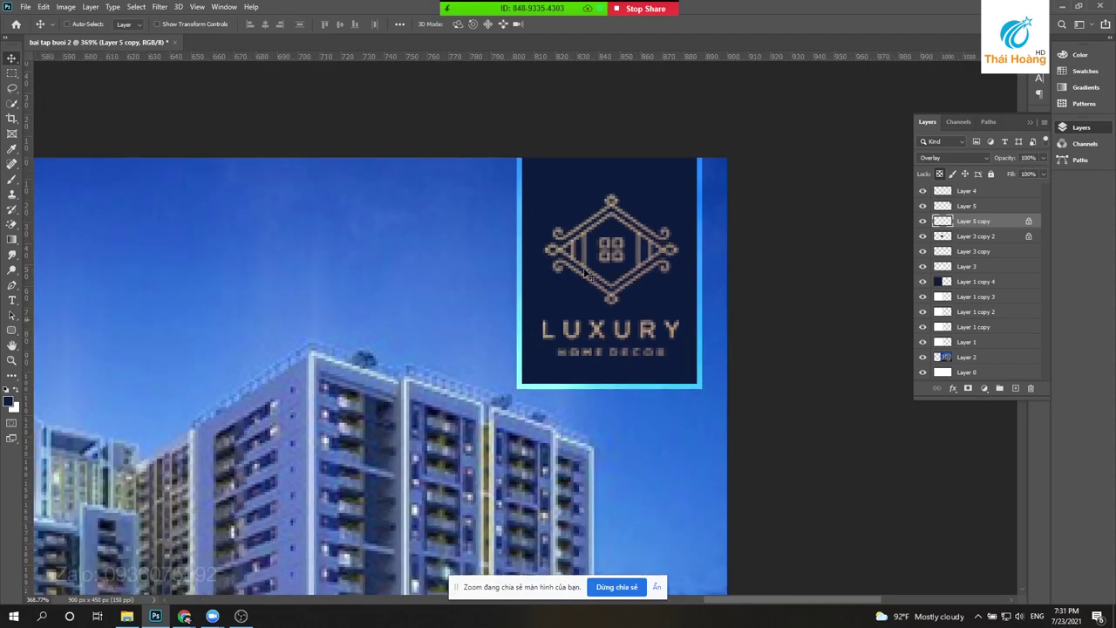
scroll(586, 272, "down", 2)
scroll(586, 272, "down", 2)
scroll(586, 272, "down", 1)
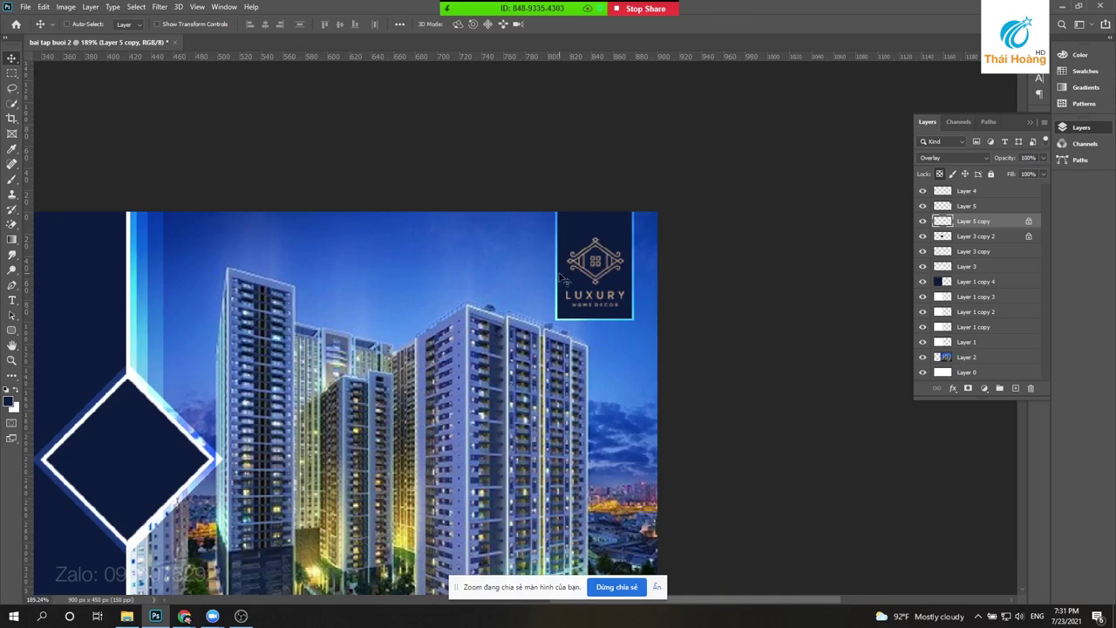
scroll(572, 288, "up", 2)
scroll(537, 273, "up", 2)
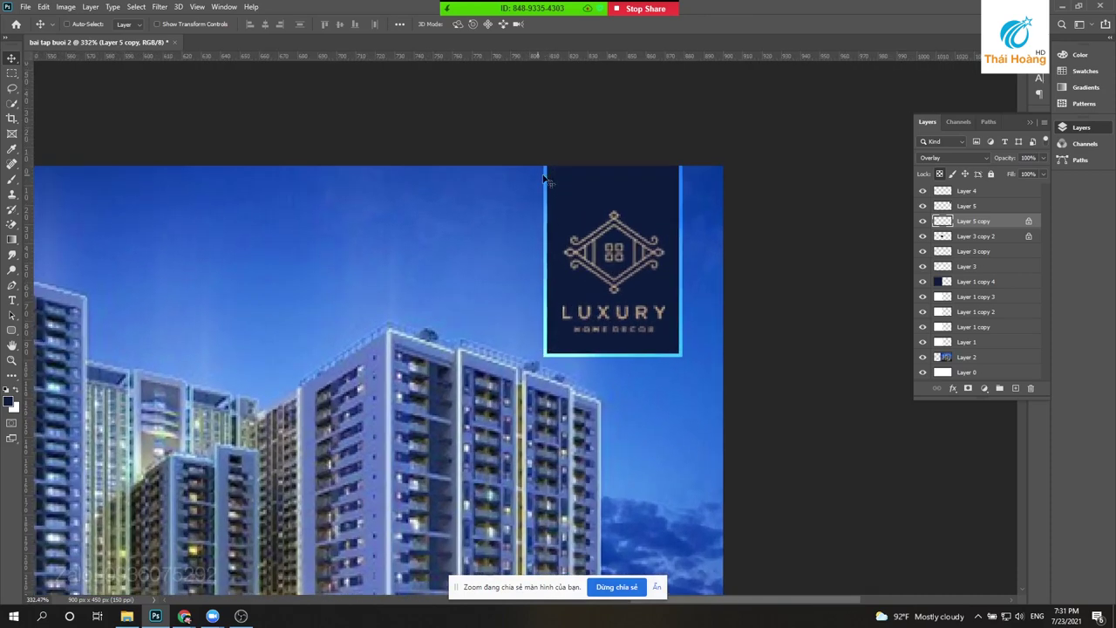
- Zoom out and drag the Layer 2 city building photo slightly upward
scroll(542, 181, "up", 1)
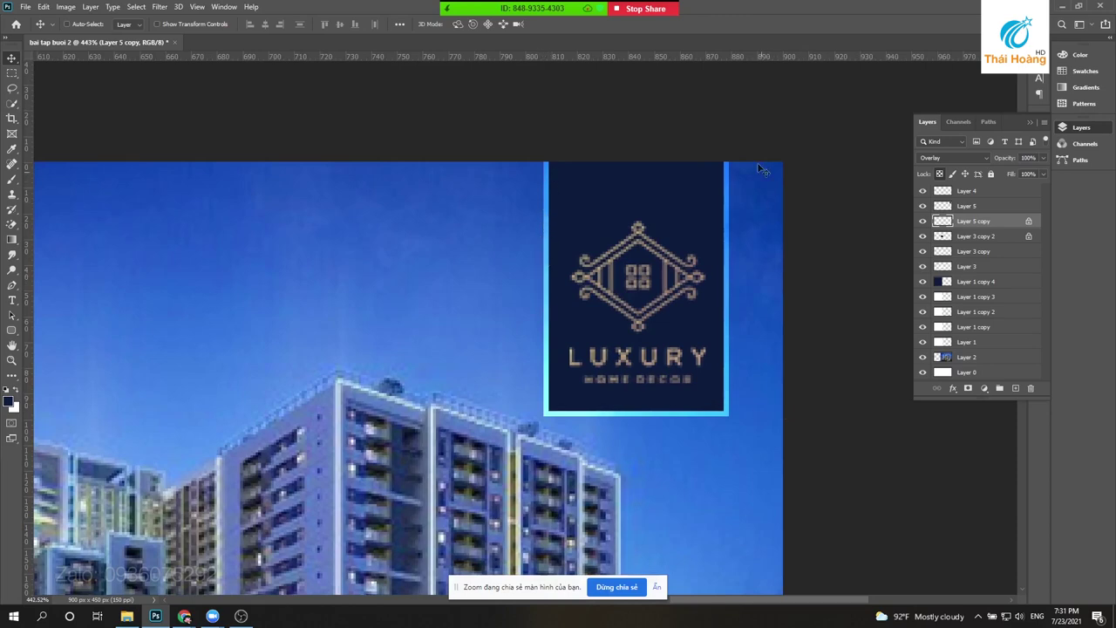
scroll(668, 383, "down", 1)
scroll(662, 362, "down", 3)
scroll(656, 340, "down", 2)
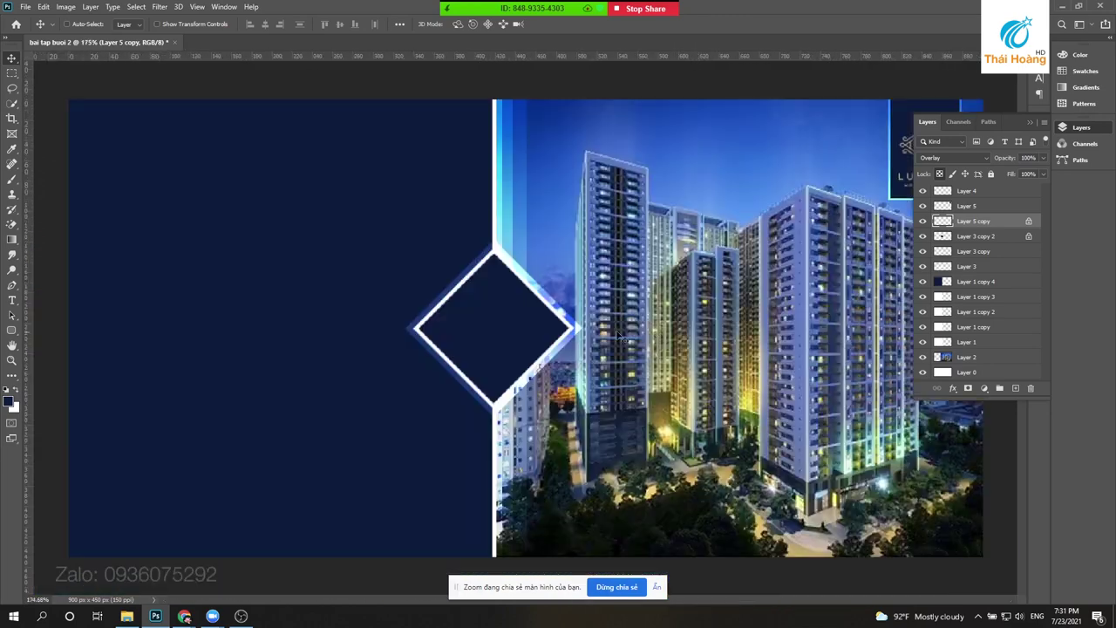
scroll(656, 329, "down", 1)
scroll(654, 328, "down", 1)
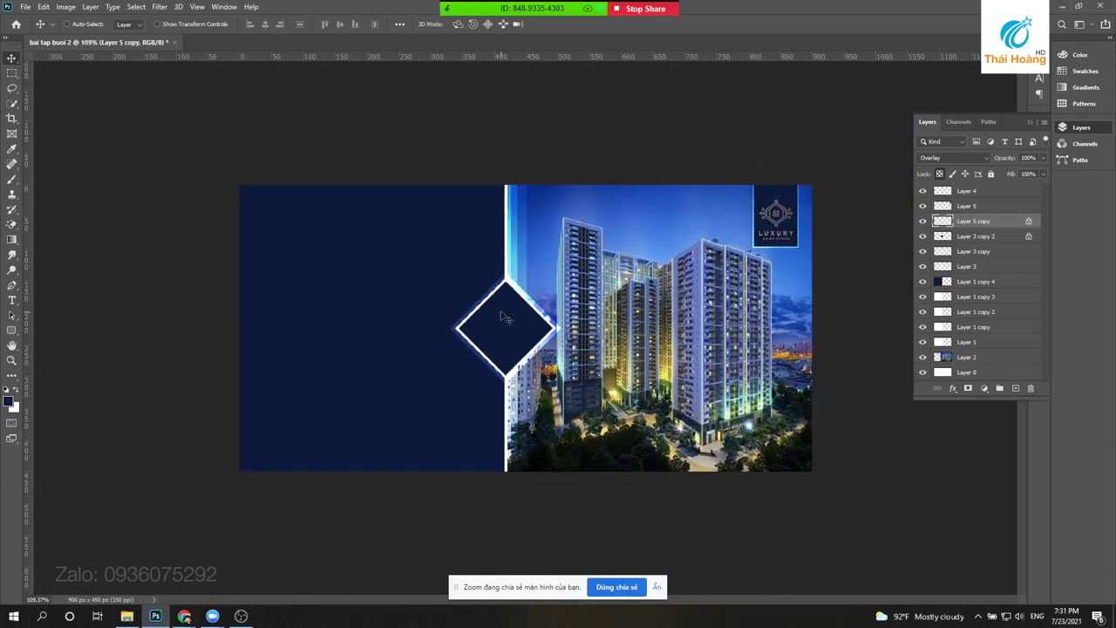
mouse_move(631, 296)
left_mouse_down()
mouse_move(670, 300)
mouse_move(687, 271)
left_mouse_up()
scroll(319, 319, "up", 2)
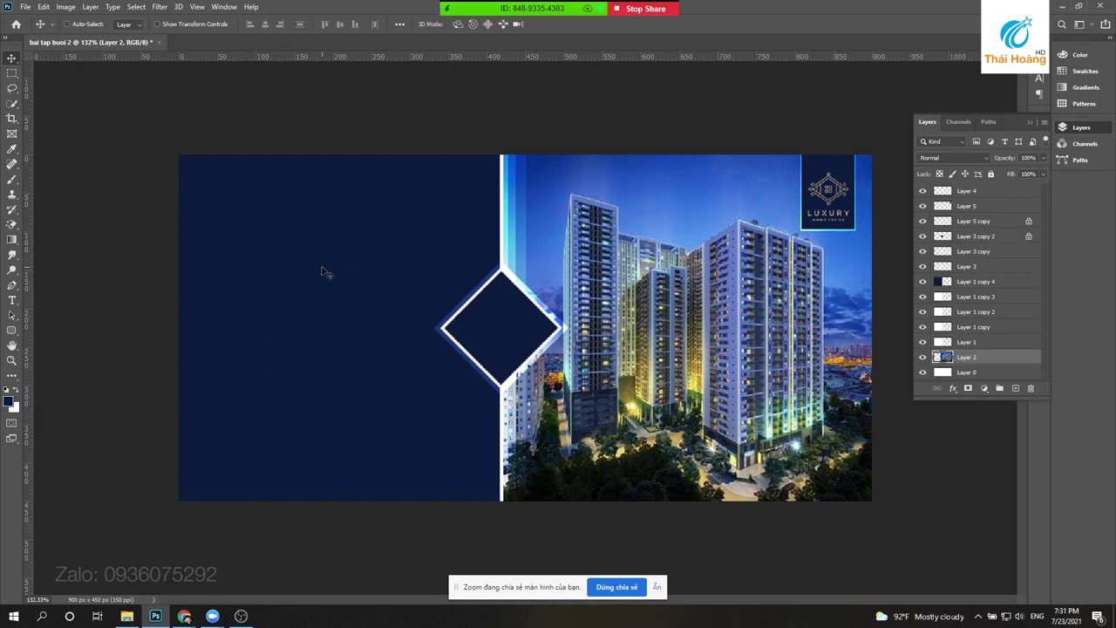
scroll(366, 262, "down", 2)
scroll(346, 269, "down", 1)
scroll(346, 269, "up", 2)
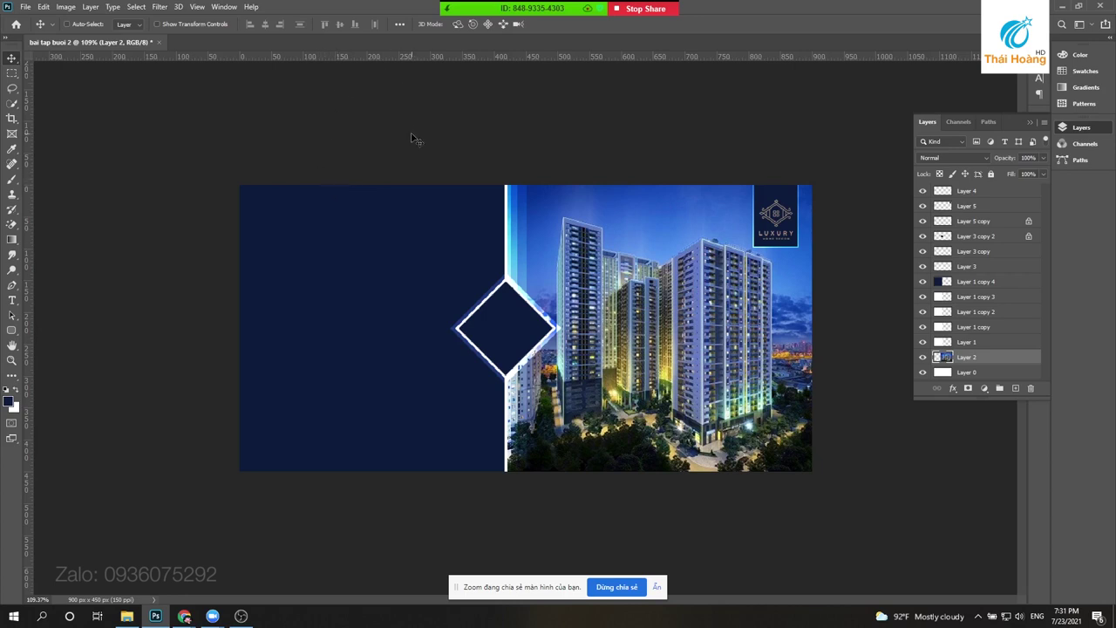
- Delete banner Layers 2 through 4, keeping only white Layer 0, with the Rectangular Marquee tool active
left_click(13, 79)
right_click(15, 80)
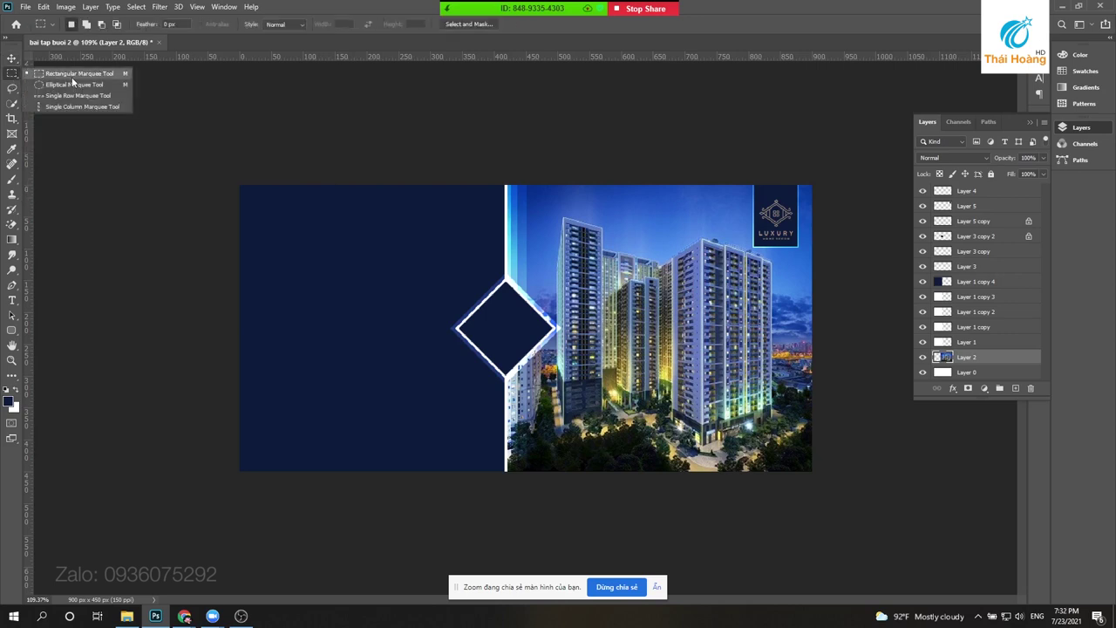
left_click(77, 77)
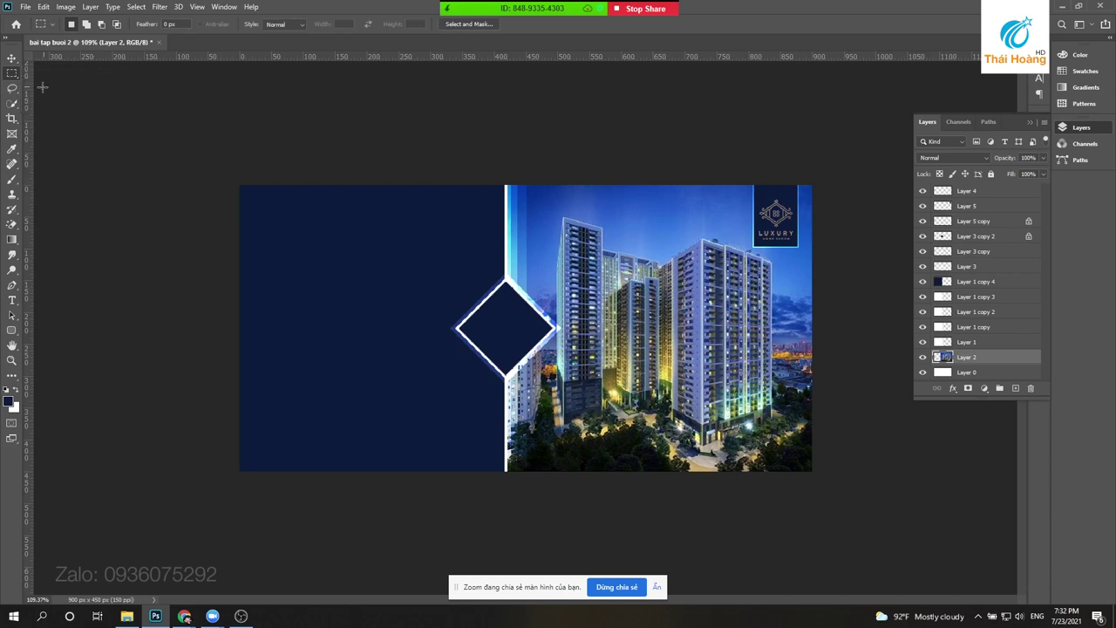
left_click(12, 58)
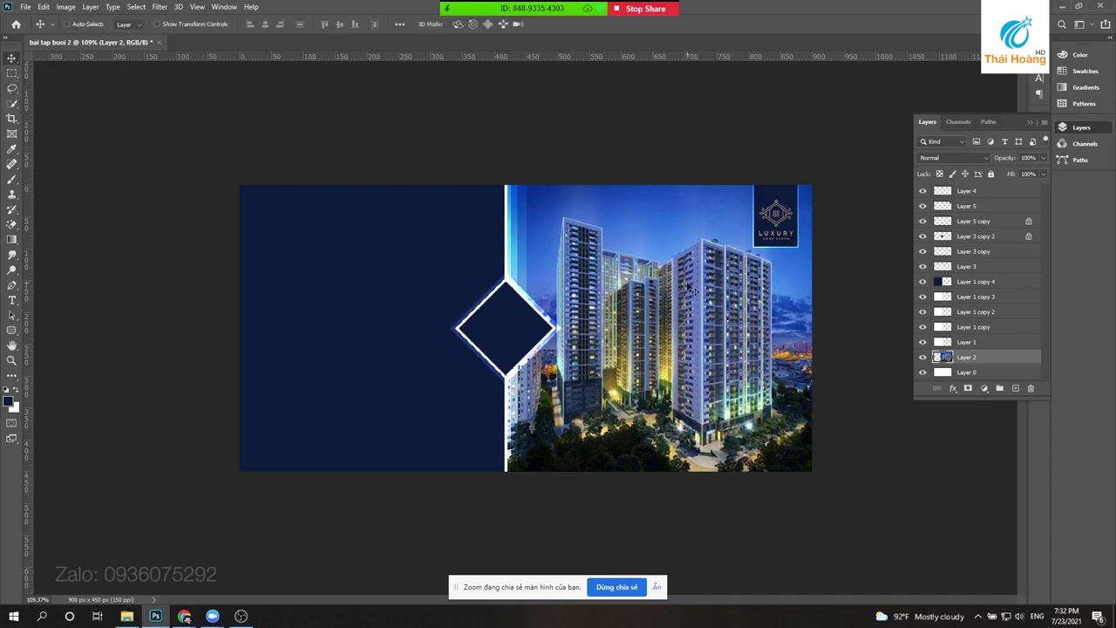
left_click(990, 198, "shift")
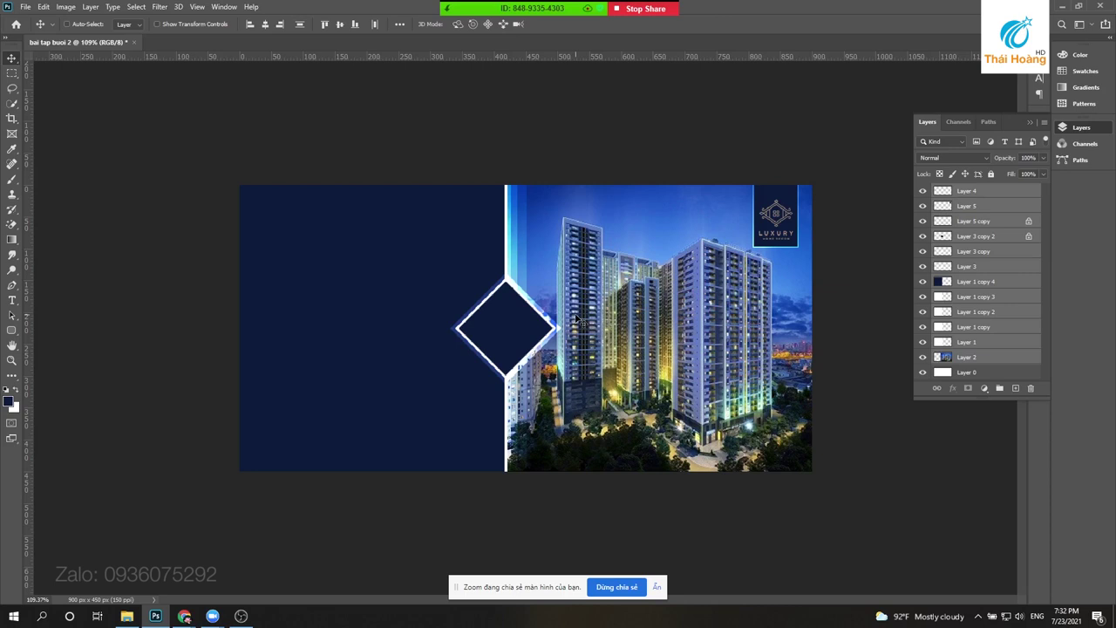
key("Delete")
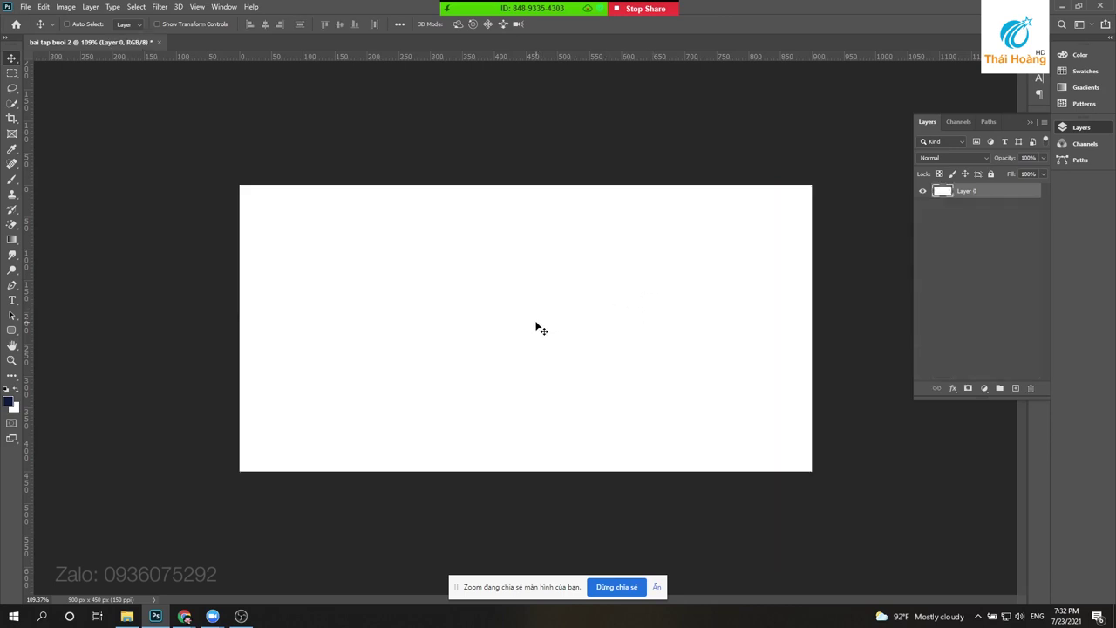
left_click(13, 73)
left_click(67, 75)
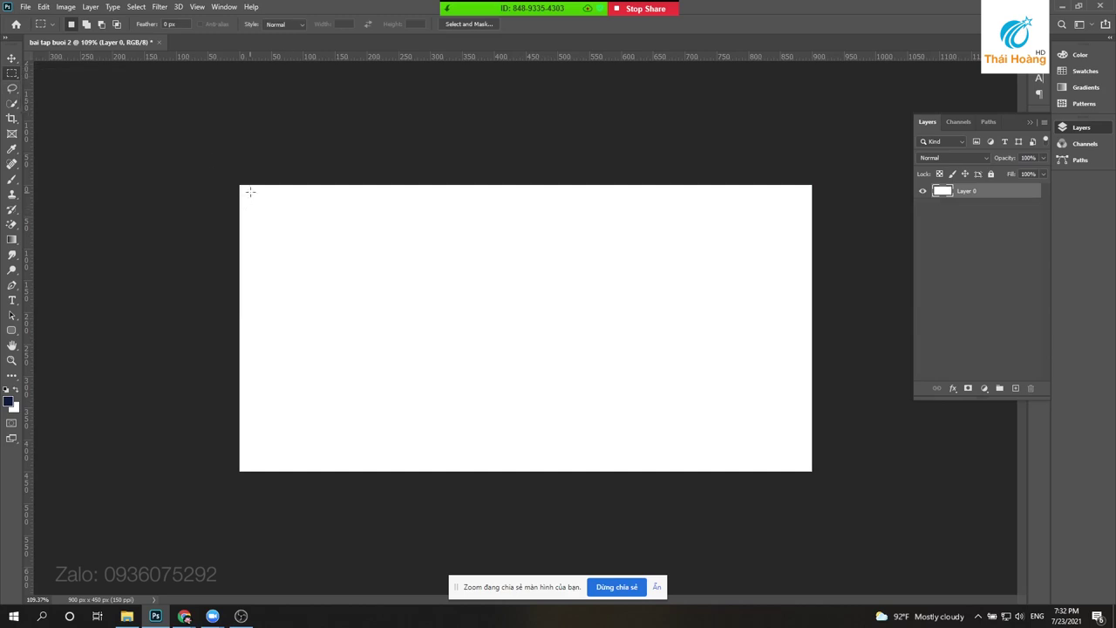
left_click_drag(236, 170, 527, 509)
left_click_drag(527, 508, 526, 509)
left_click(87, 24)
left_click_drag(503, 230, 585, 312)
left_click_drag(511, 352, 553, 413)
left_click_drag(624, 314, 576, 268)
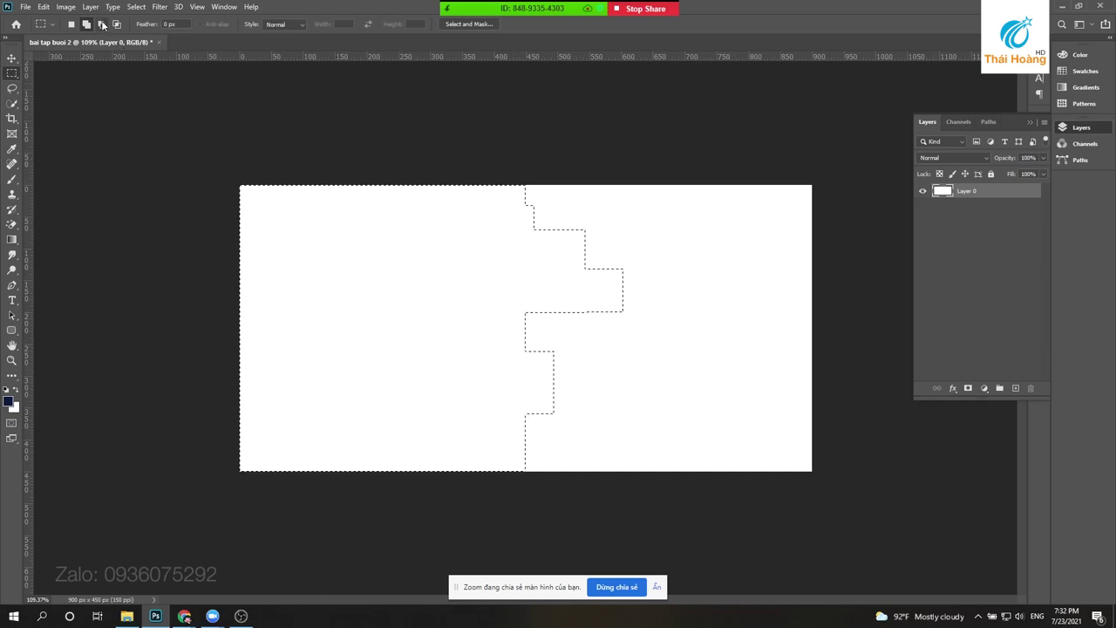
left_click_drag(434, 331, 497, 369)
left_click_drag(434, 255, 480, 291)
left_click_drag(309, 253, 371, 334)
left_click_drag(365, 403, 401, 437)
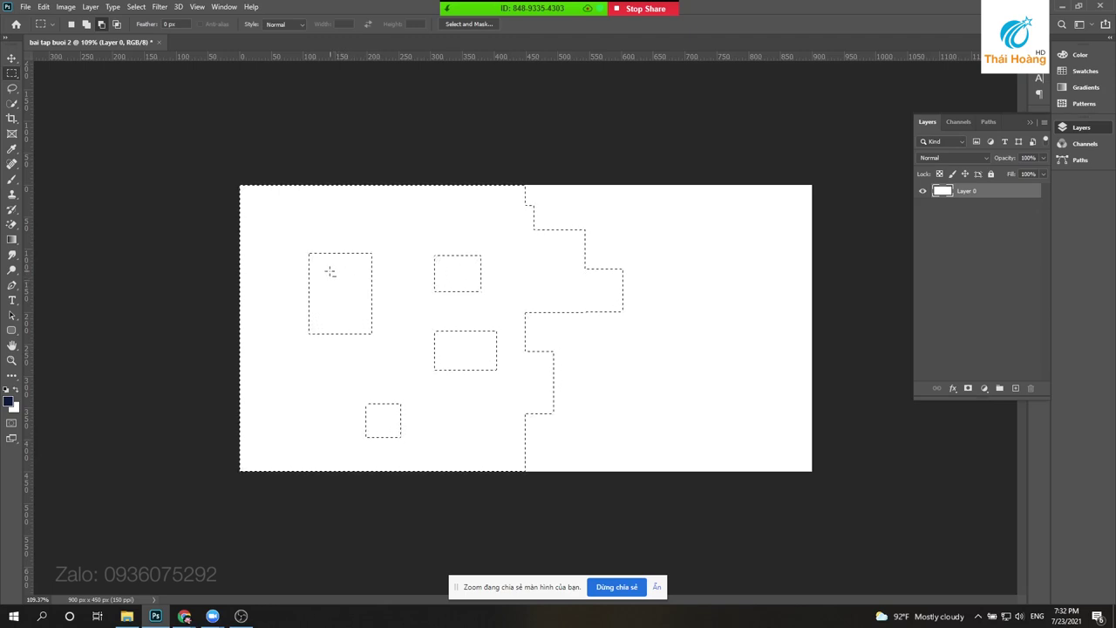
left_click(1016, 389)
key("alt+BackSpace")
key("ctrl+d")
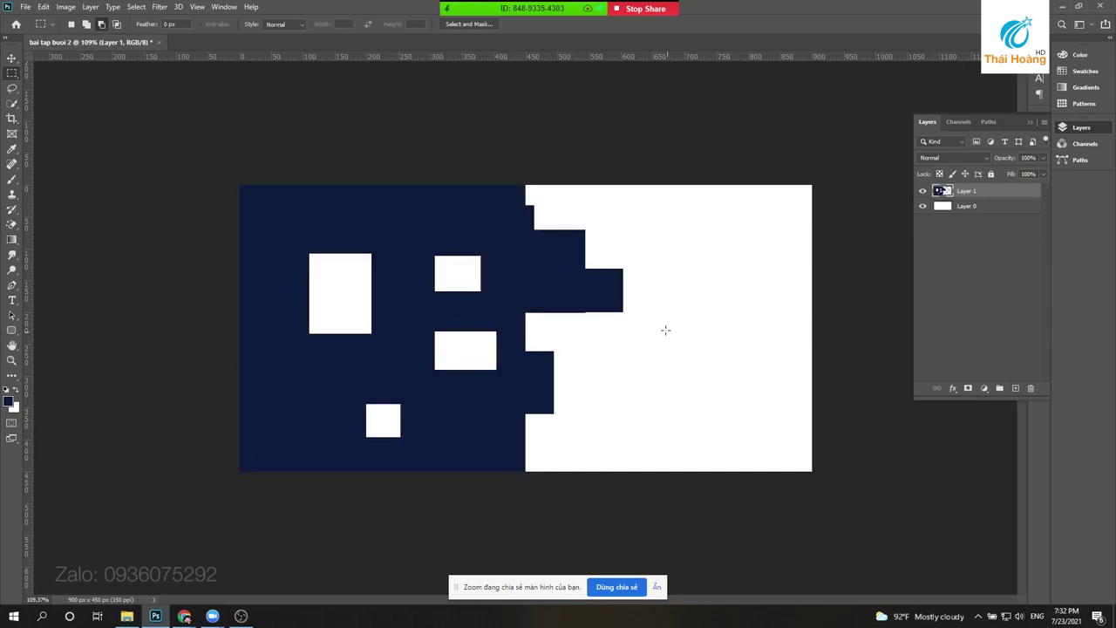
key("v")
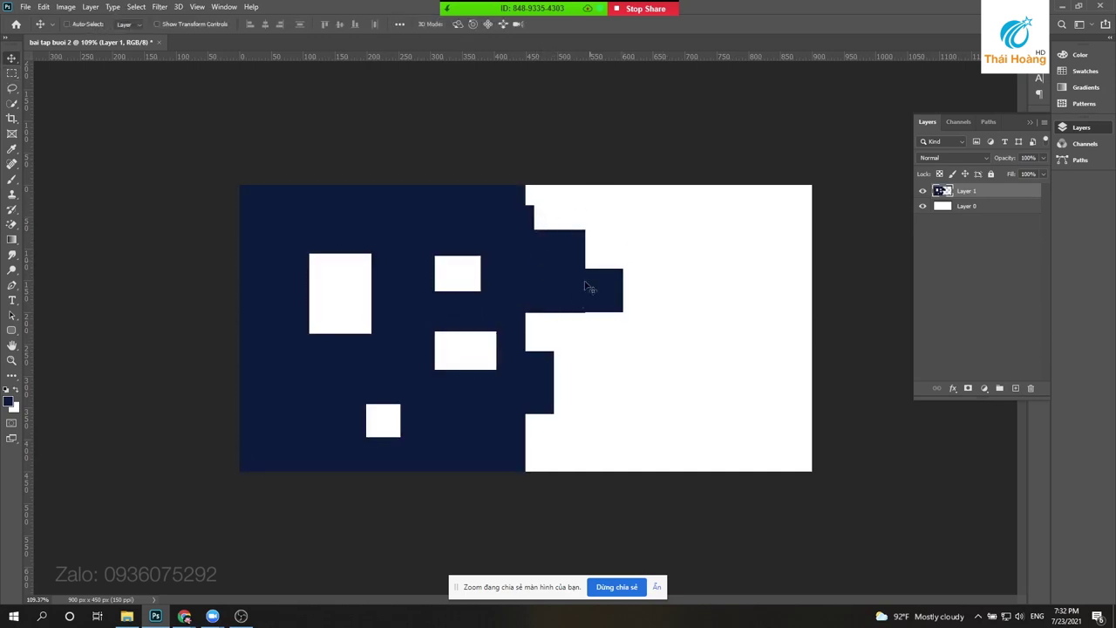
left_click_drag(331, 307, 341, 293)
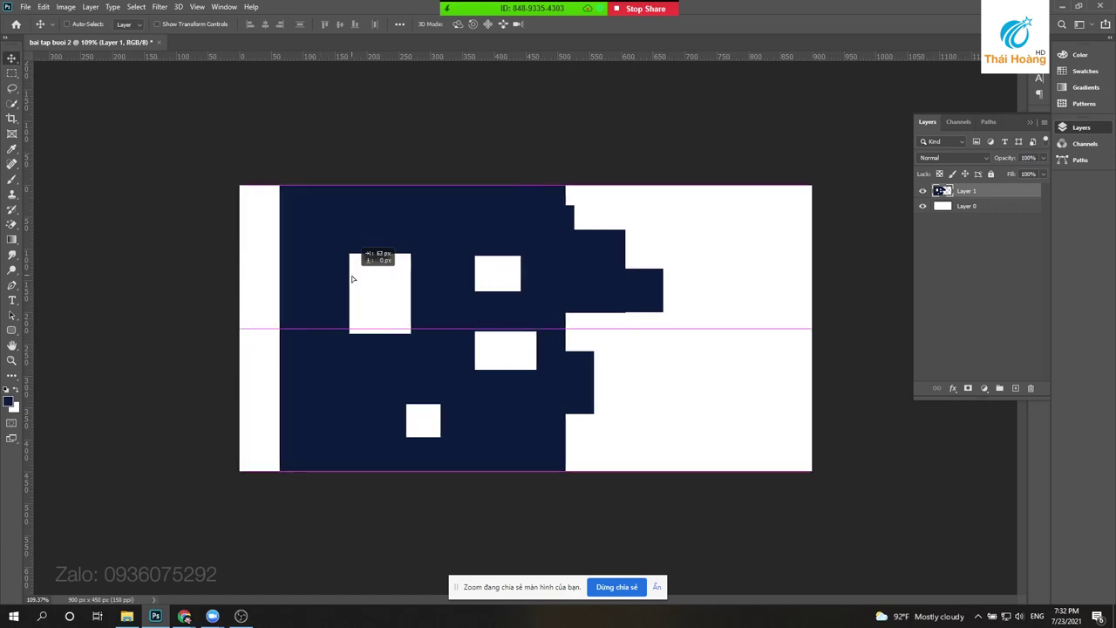
key("Delete")
key("m")
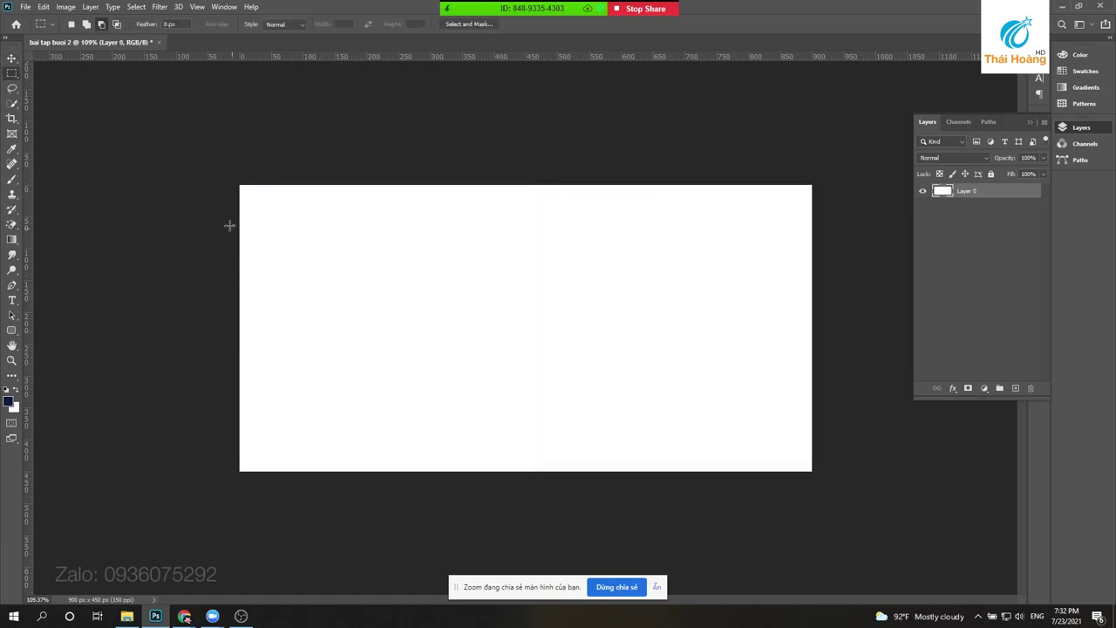
left_click_drag(252, 166, 521, 504)
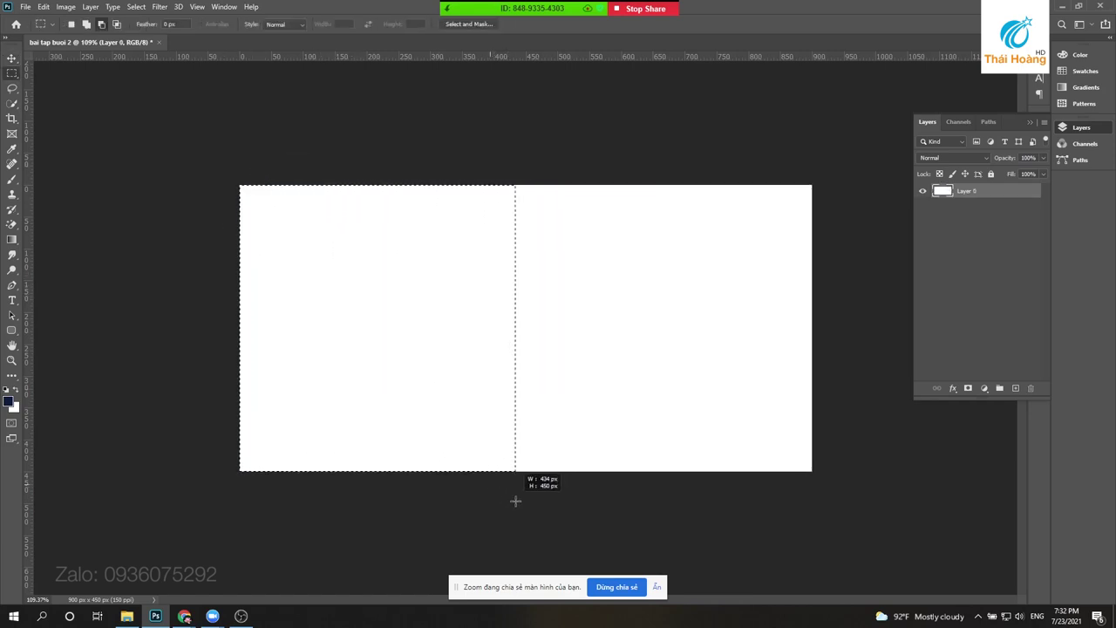
left_click(73, 24)
key("shift")
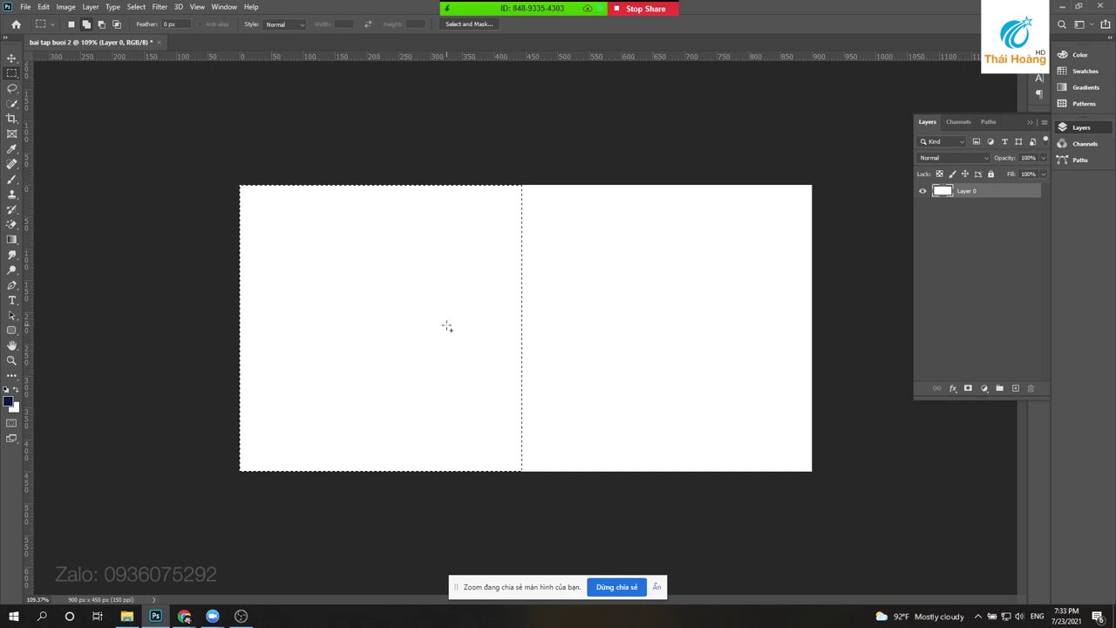
left_click_drag(492, 250, 556, 323)
left_click_drag(493, 345, 555, 394)
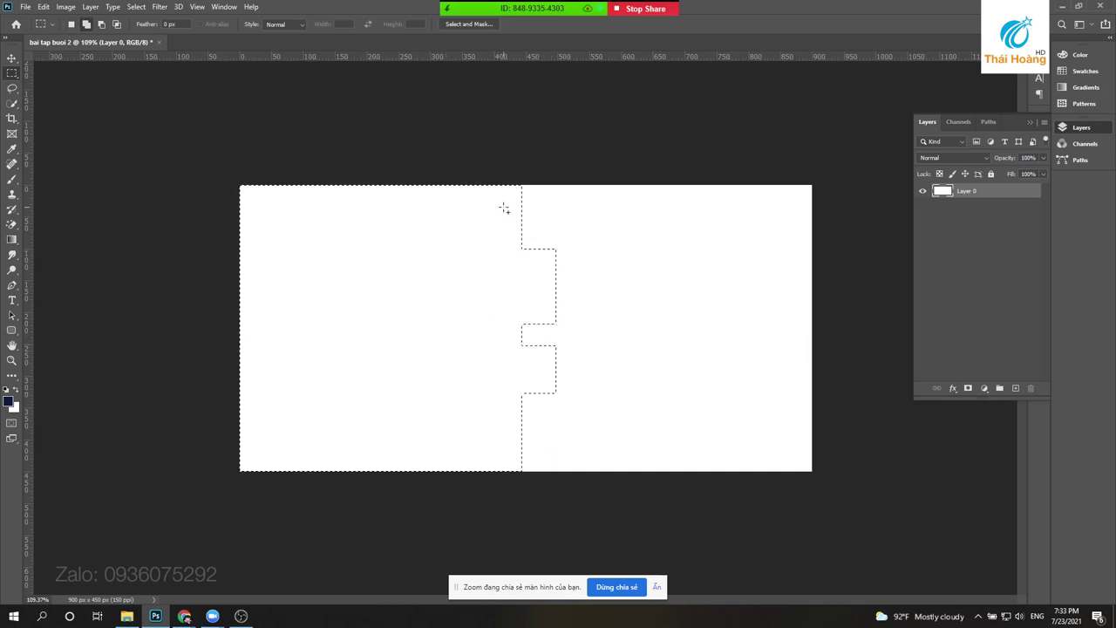
left_click_drag(504, 210, 573, 304)
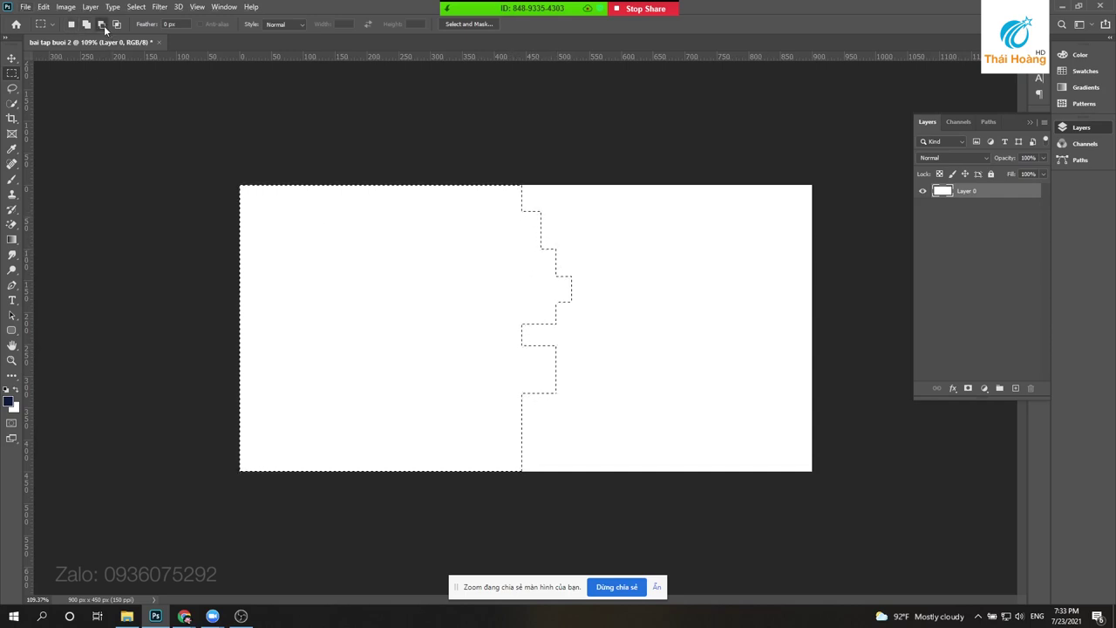
left_click_drag(537, 239, 602, 316)
left_click_drag(482, 298, 558, 341)
left_click_drag(477, 340, 558, 416)
left_click_drag(423, 277, 528, 354)
mouse_move(455, 332)
left_mouse_down()
mouse_move(501, 396)
mouse_move(530, 393)
mouse_move(466, 481)
left_mouse_up()
key("ctrl+d")
key("v")
left_click(12, 75)
left_click_drag(416, 236, 586, 404)
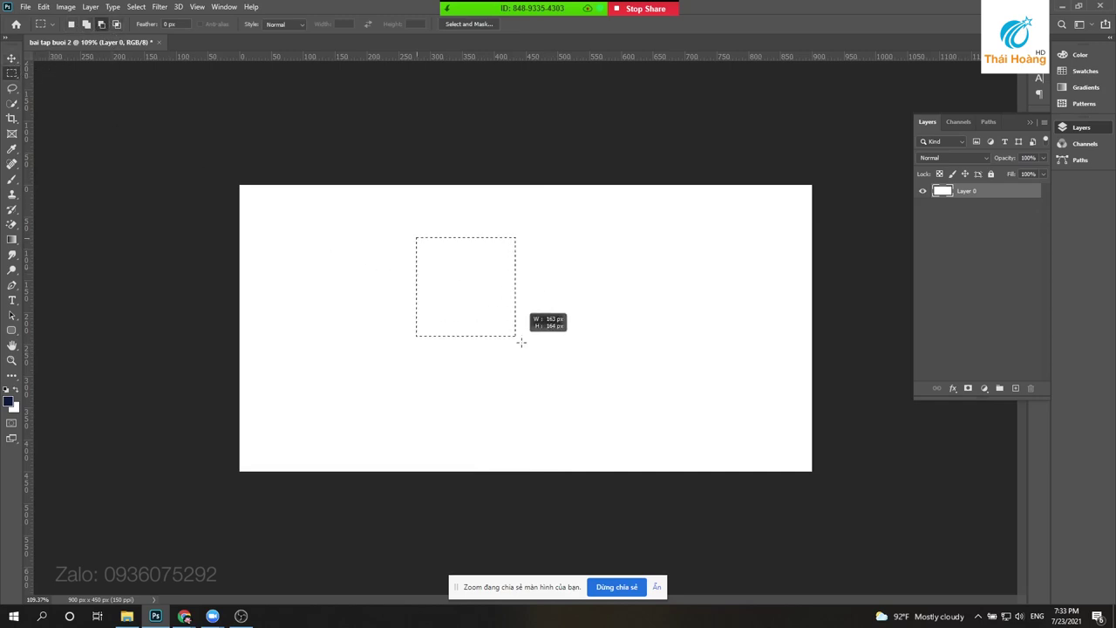
left_click(117, 25)
left_click_drag(683, 271, 491, 463)
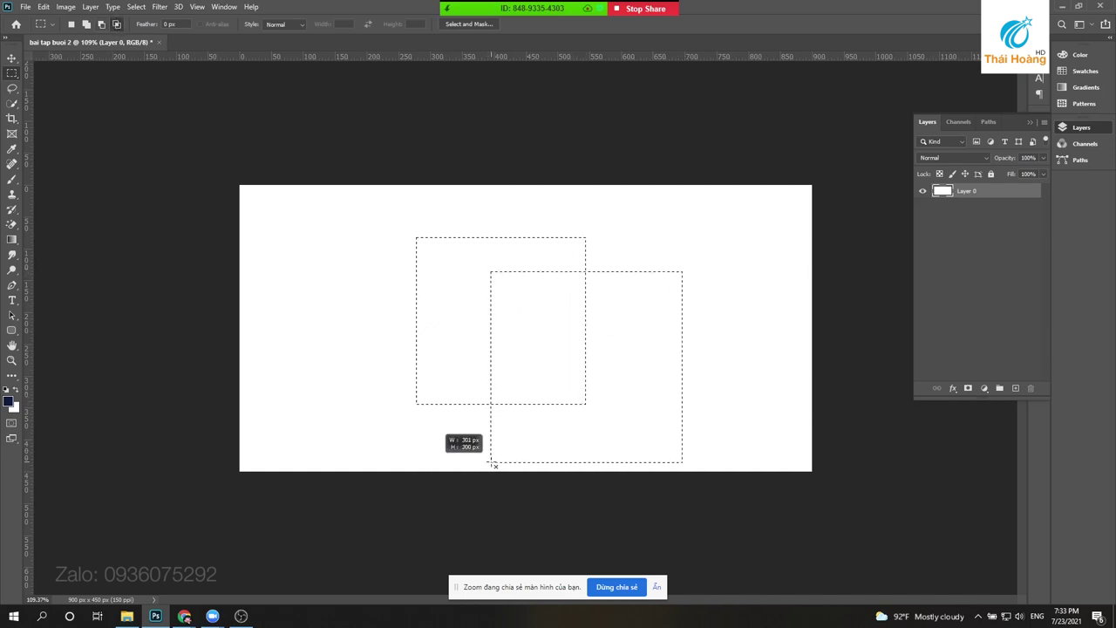
left_click_drag(493, 463, 492, 464)
key("ctrl+z")
left_click_drag(623, 264, 535, 364)
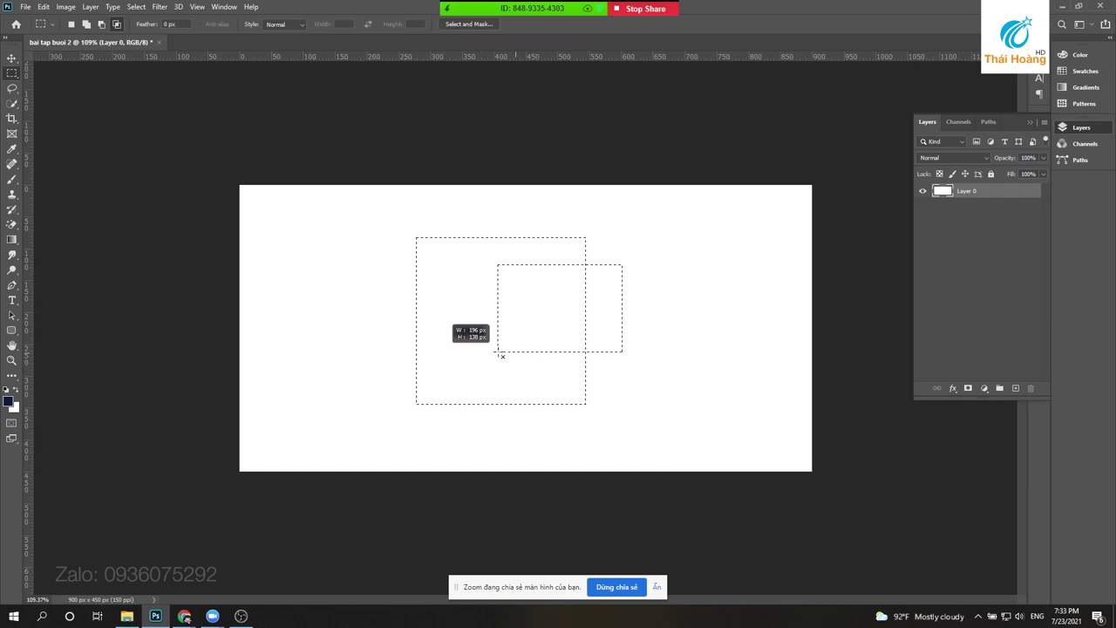
left_click_drag(535, 363, 497, 352)
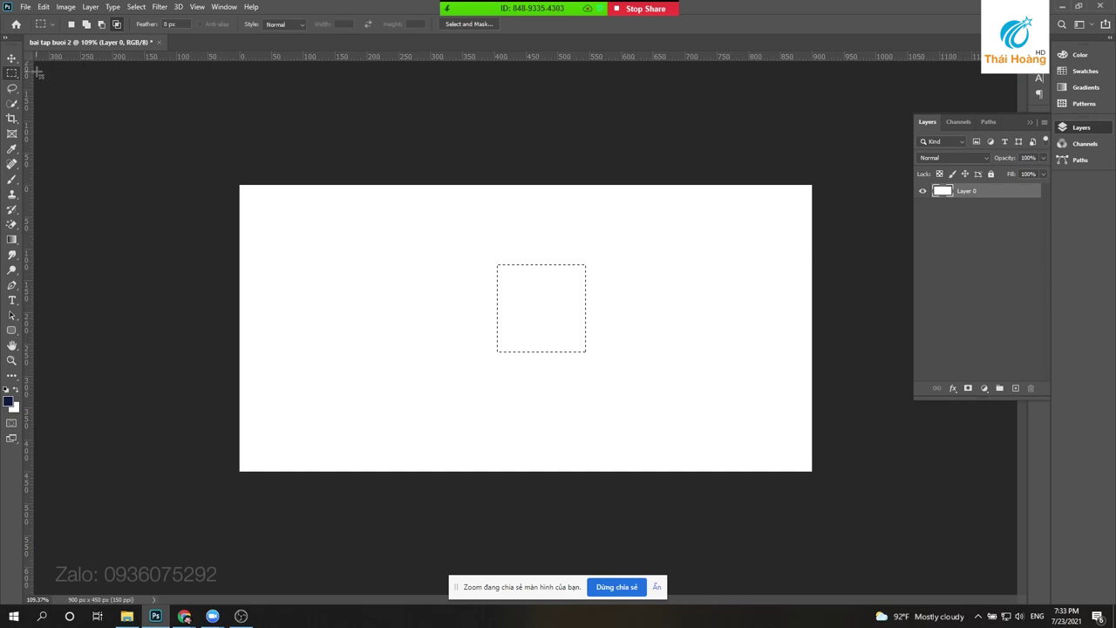
key("v")
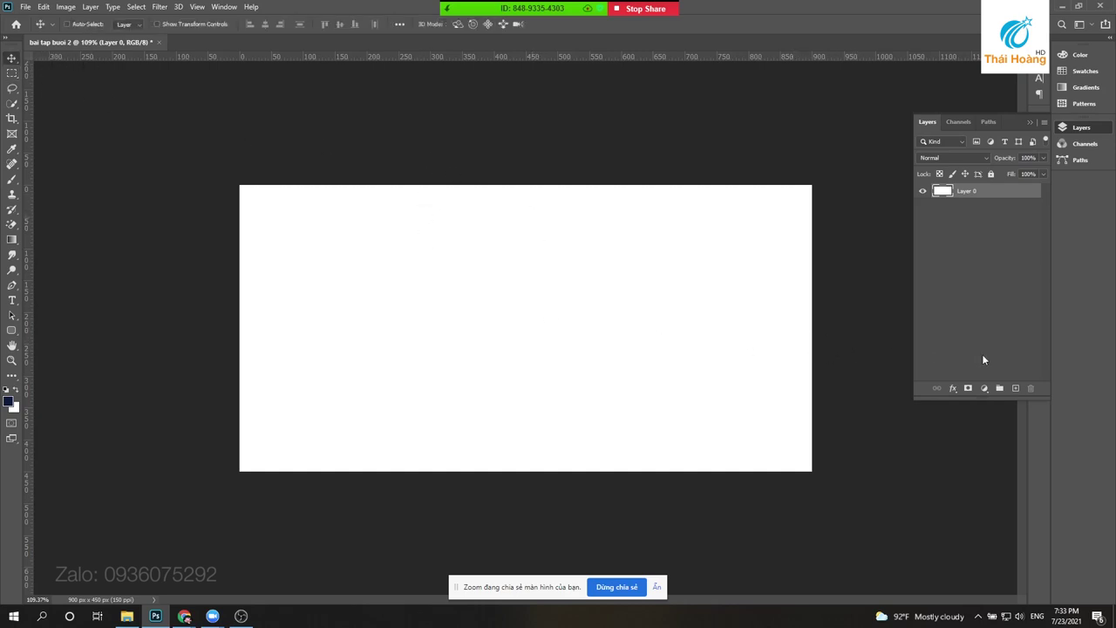
- On a new Layer 1, fill a tall canvas-height rectangle with navy
left_click(1014, 389)
key("m")
left_click_drag(342, 175, 631, 446)
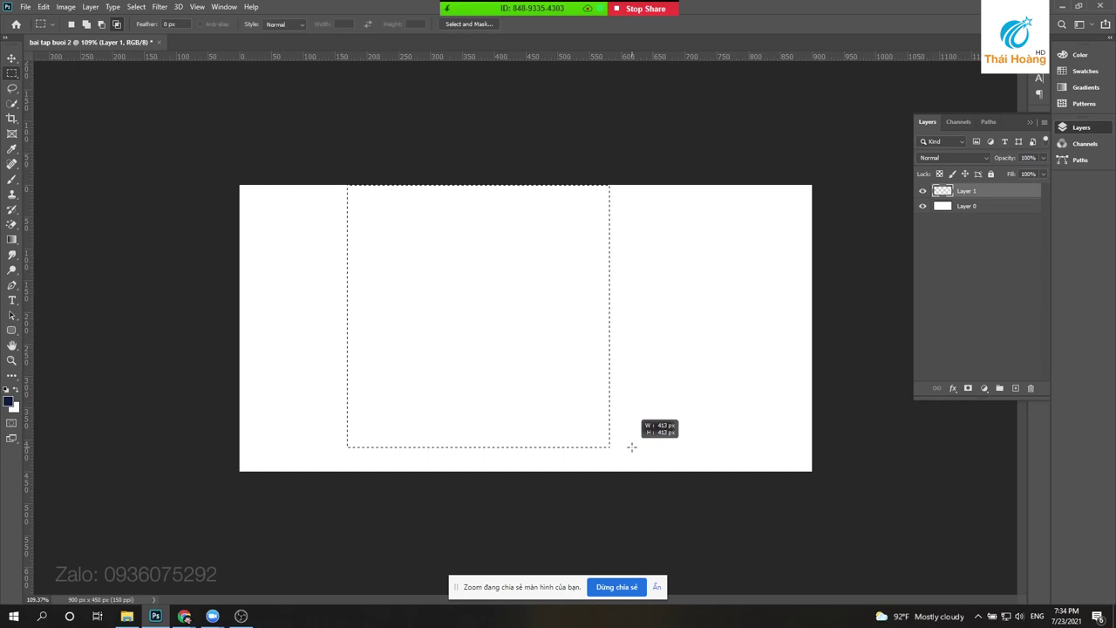
left_click_drag(631, 446, 676, 478)
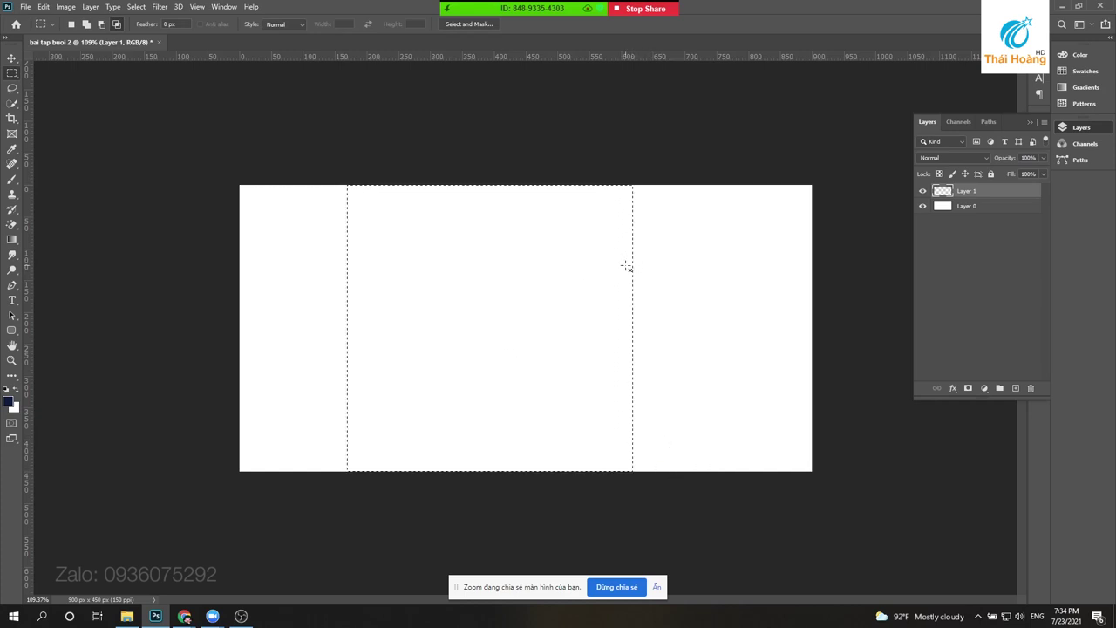
key("ctrl+0")
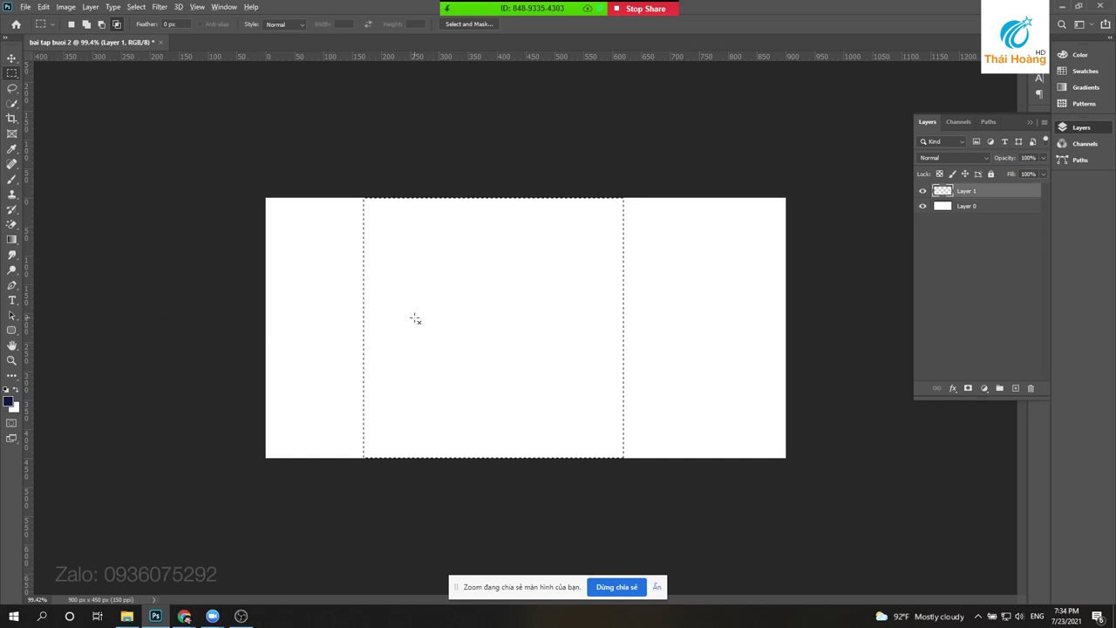
key("alt+BackSpace")
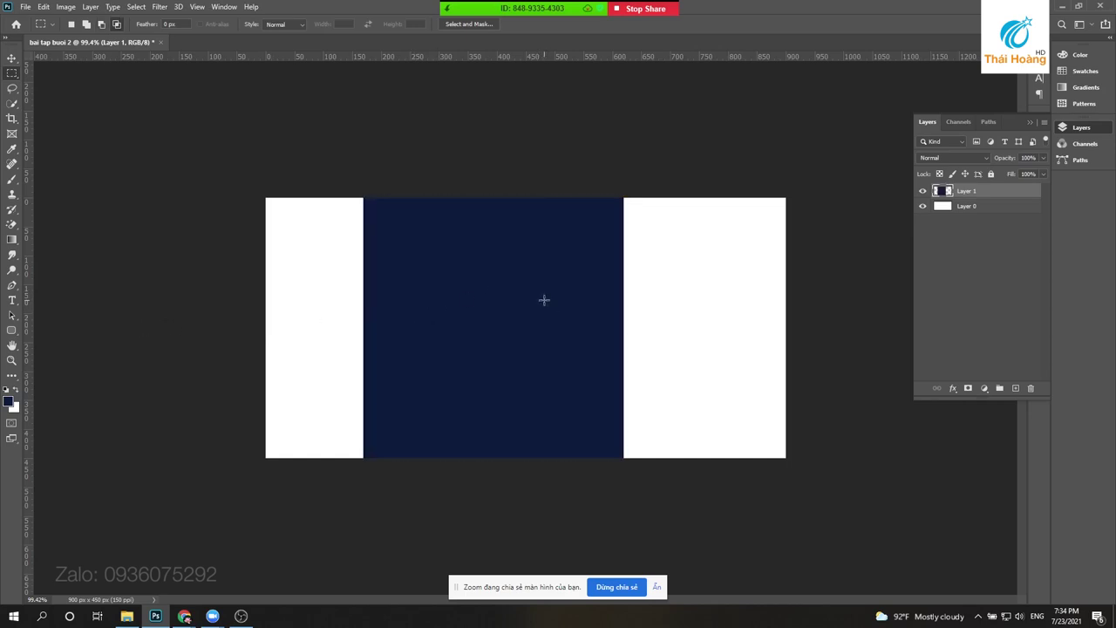
- Rotate the navy rectangle 45°, move it up-left into a top-edge triangle, and duplicate it
key("v")
right_click(474, 272)
left_click(523, 275)
mouse_move(539, 282)
left_mouse_down()
mouse_move(542, 290)
mouse_move(531, 282)
left_mouse_up()
key("ctrl+t")
mouse_move(646, 180)
left_mouse_down()
mouse_move(700, 257)
mouse_move(715, 325)
left_mouse_up()
left_click_drag(573, 345, 486, 211)
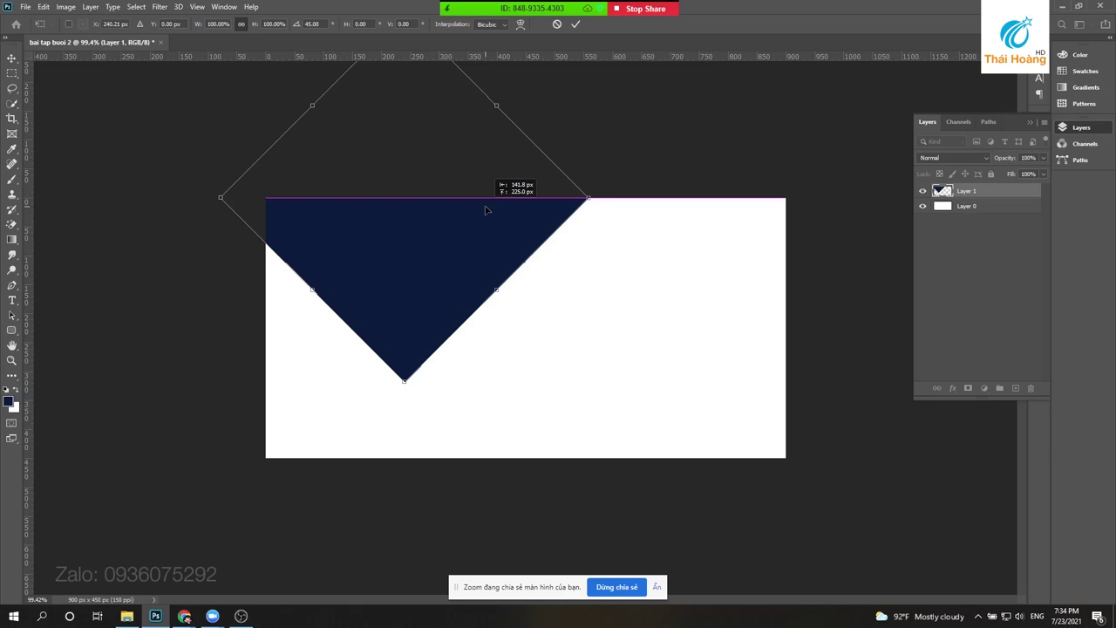
key("Return")
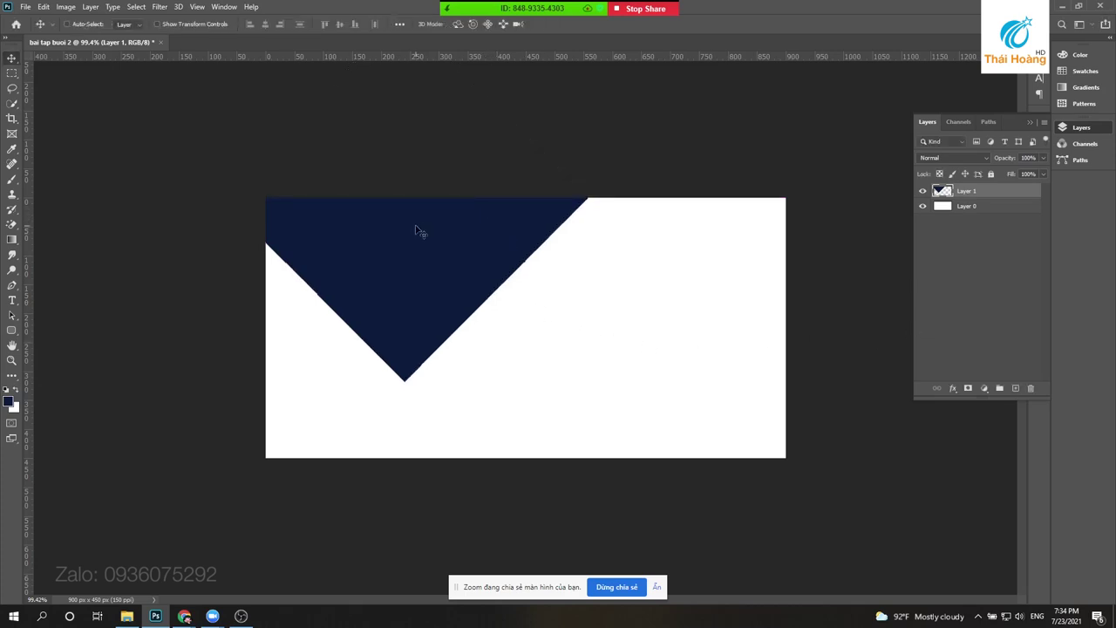
key("ctrl+j")
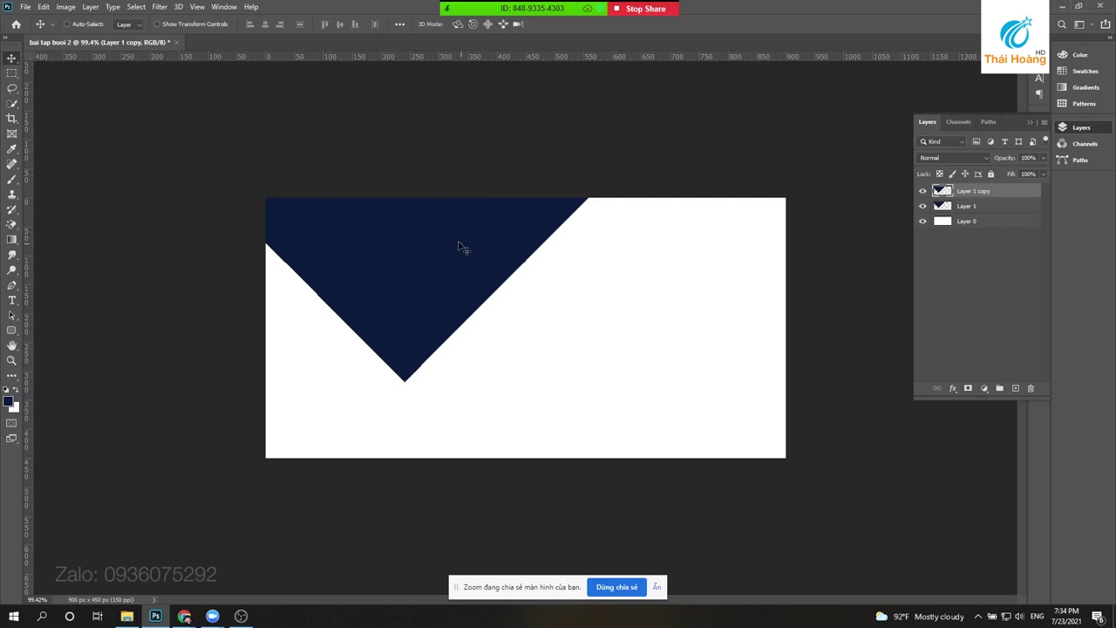
- Move the navy copy down-left, leaving a thin white diagonal stripe between the navy areas
mouse_move(439, 241)
left_mouse_down()
mouse_move(646, 448)
mouse_move(281, 404)
left_mouse_up()
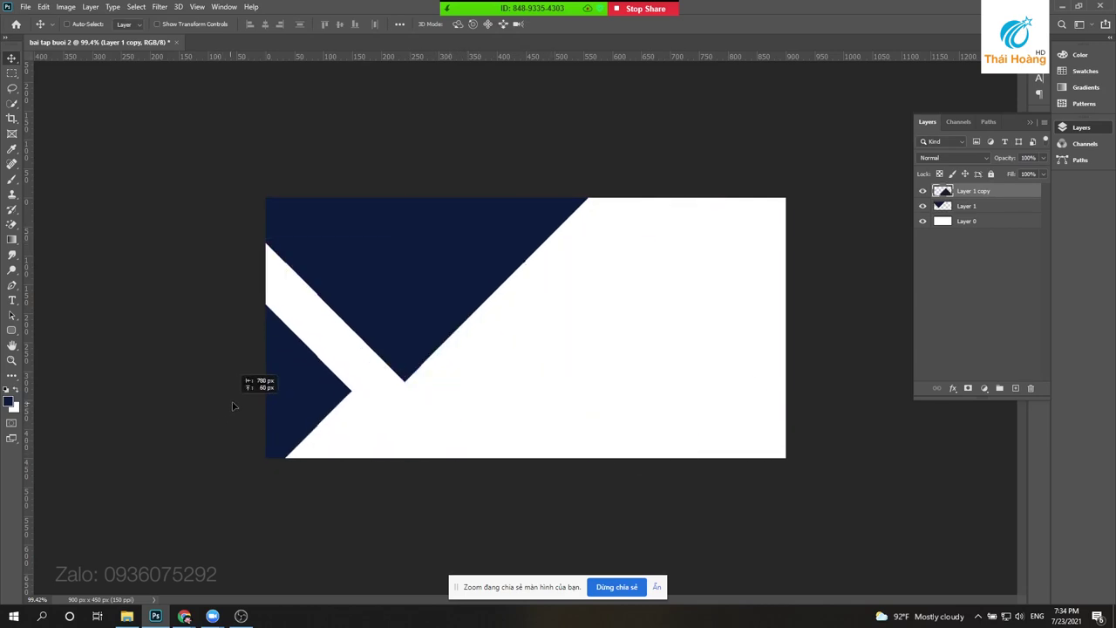
scroll(283, 403, "up", 2)
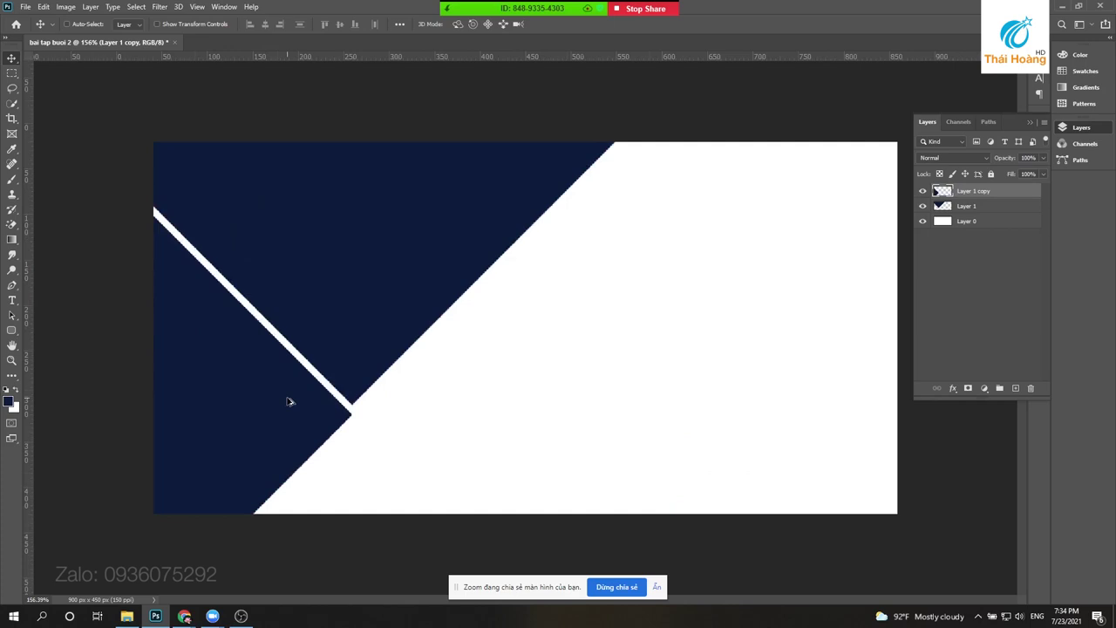
scroll(292, 399, "up", 2)
scroll(294, 398, "up", 1)
left_click_drag(259, 457, 407, 381)
key("ctrl+r")
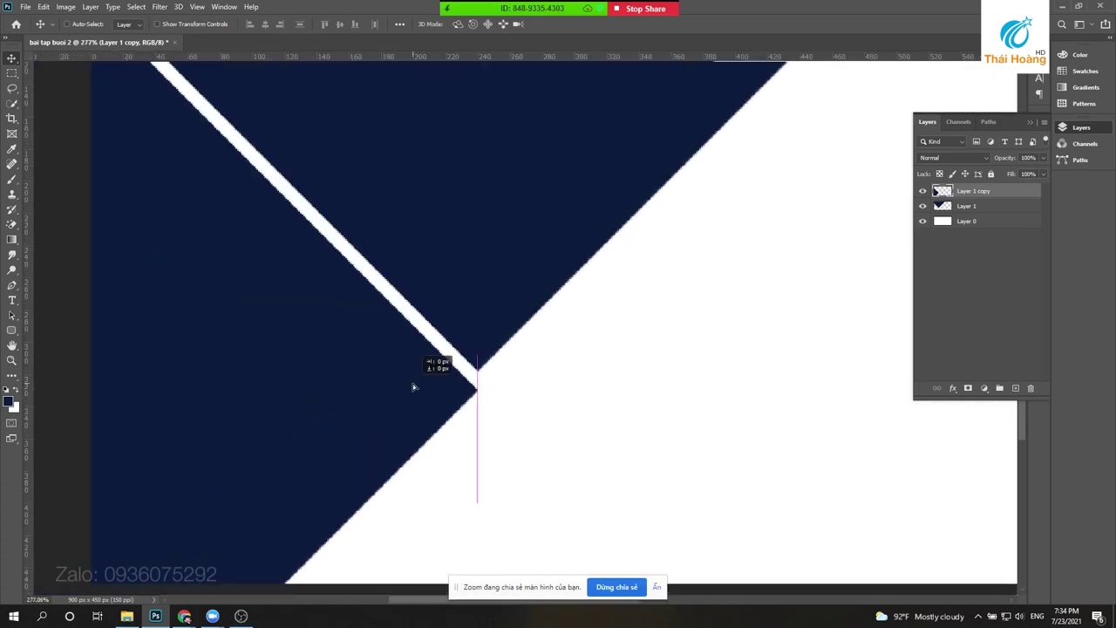
key("ctrl+0")
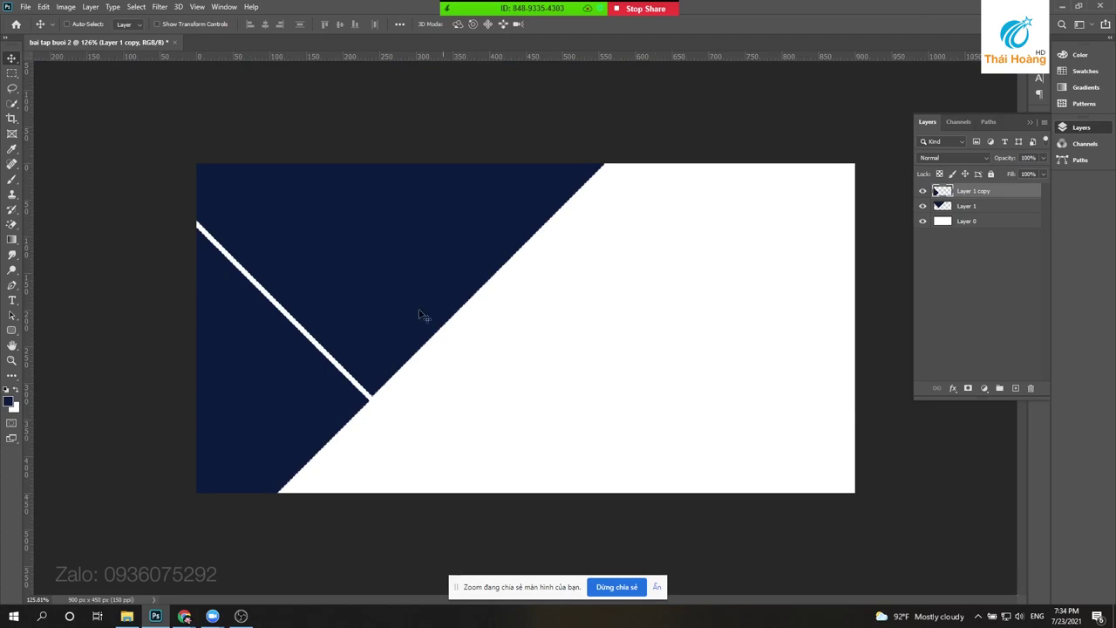
- Select Layer 1 on the canvas as the shape to copy next
right_click(262, 381)
left_click(303, 390)
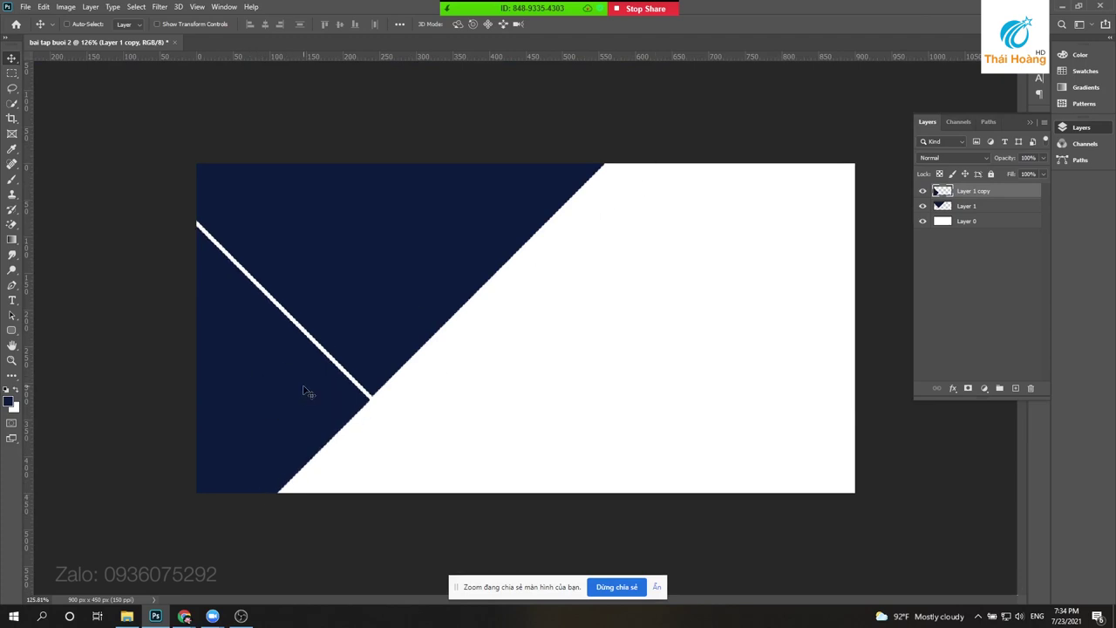
scroll(345, 382, "down", 2)
scroll(346, 382, "up", 1)
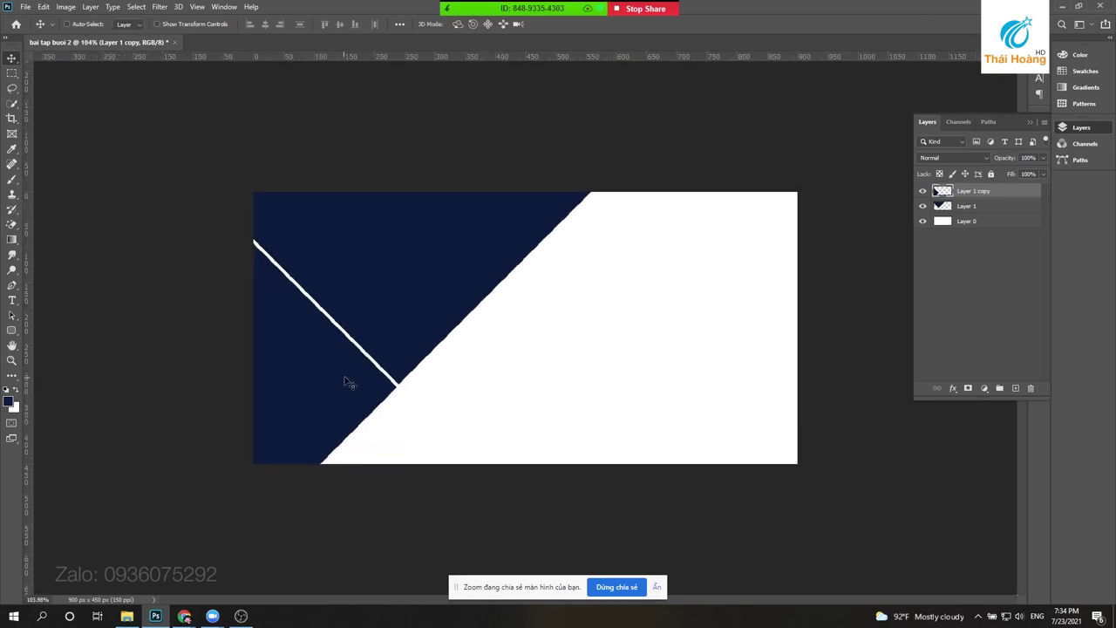
left_click(421, 287, "ctrl")
- Duplicate Layer 1, scale the copy to about 62%, and slide it left beside a thin white stripe
mouse_move(421, 287)
left_mouse_down()
mouse_move(684, 411)
mouse_move(528, 501)
left_mouse_up()
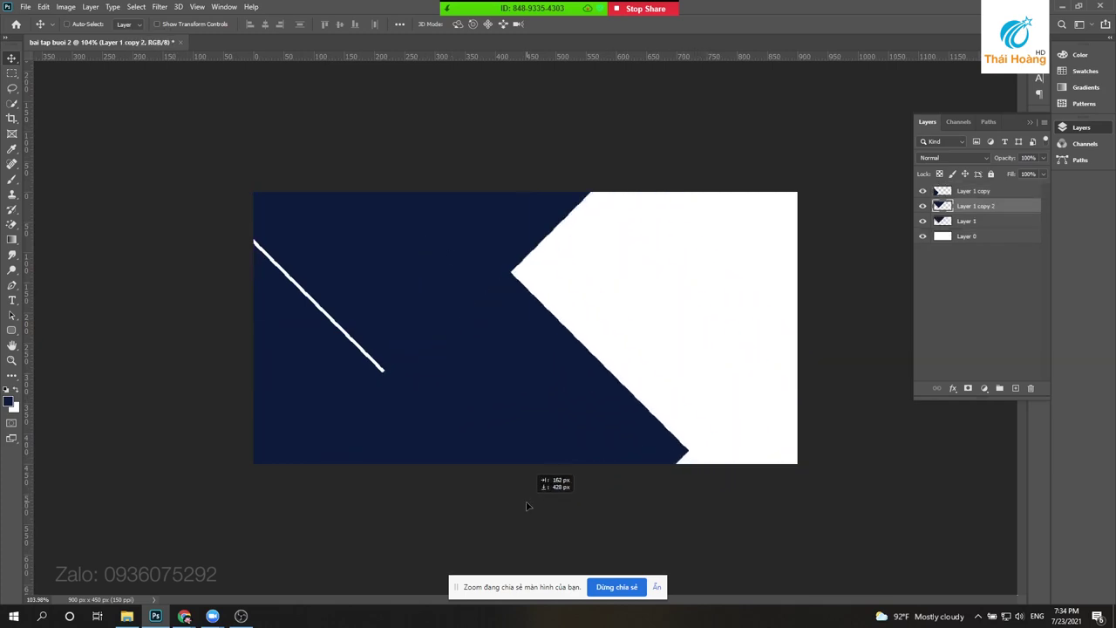
key("ctrl+t")
left_click_drag(688, 258, 615, 332)
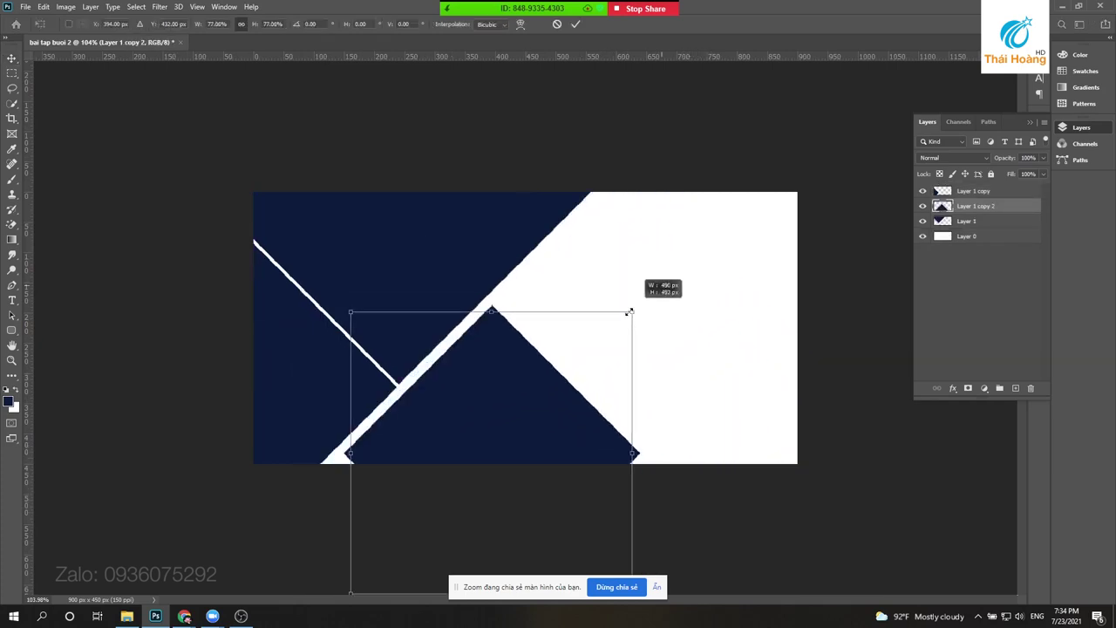
left_click_drag(519, 388, 468, 405)
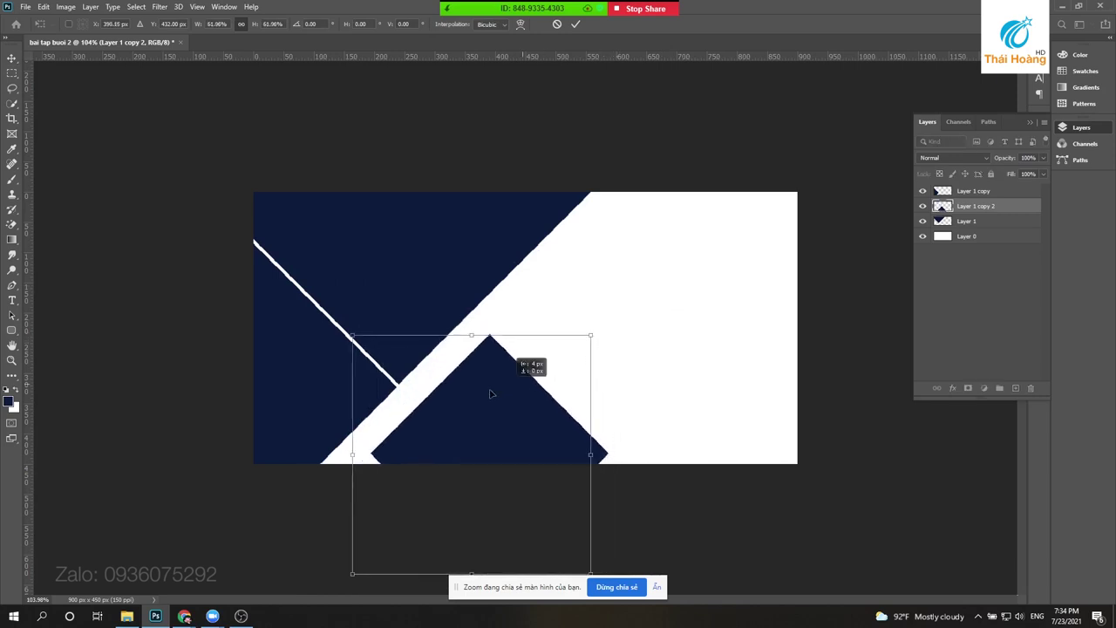
left_click_drag(560, 351, 548, 364)
key("Return")
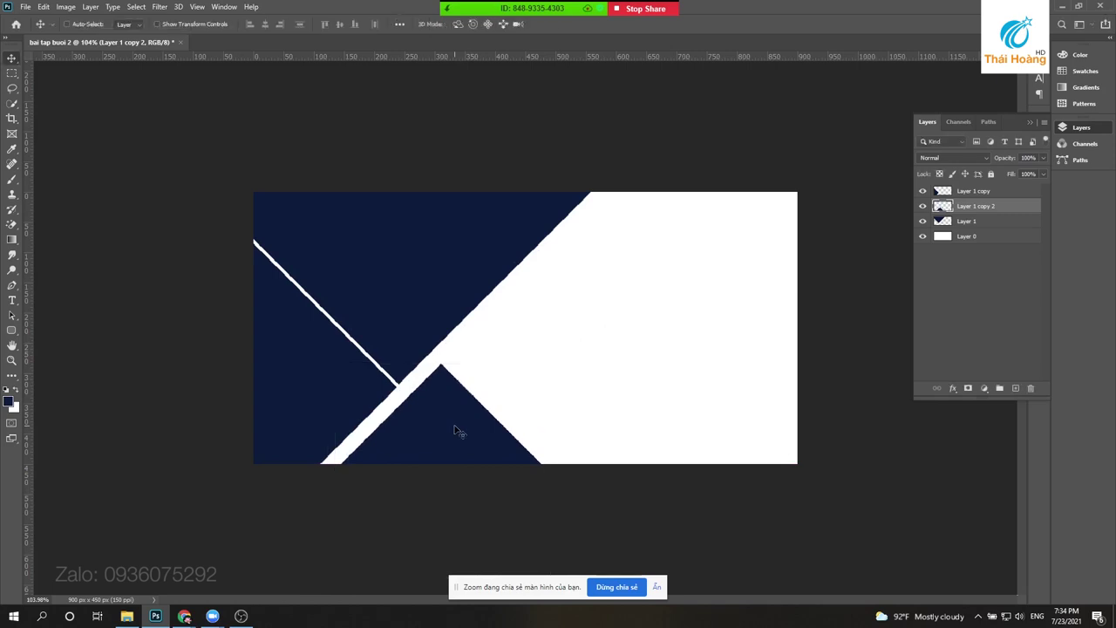
left_click_drag(455, 424, 432, 423)
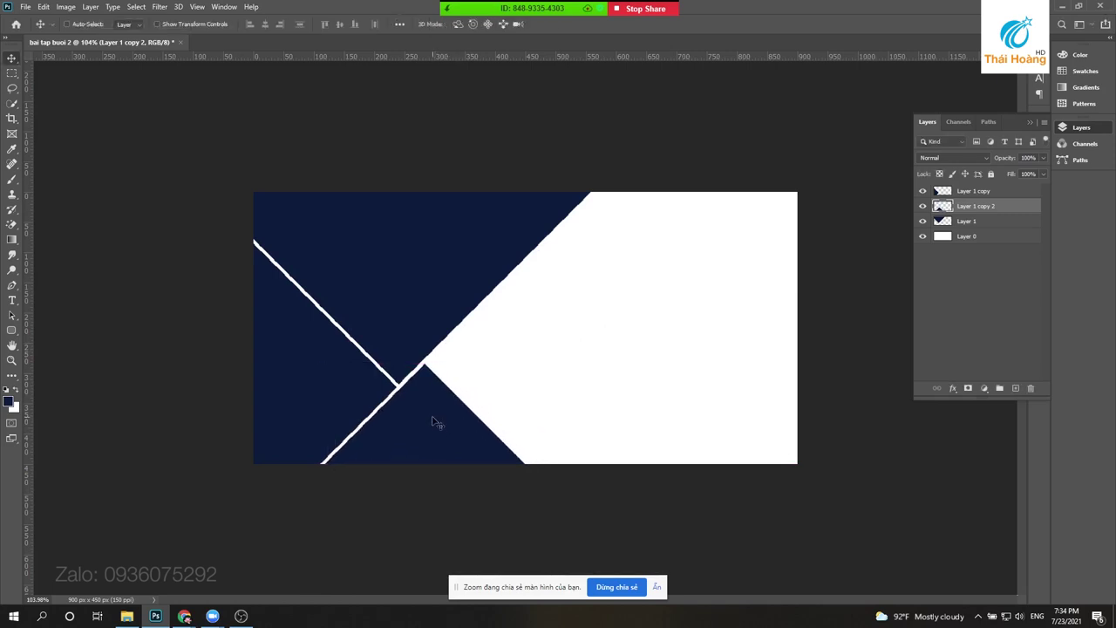
scroll(297, 413, "up", 2)
scroll(297, 414, "down", 2)
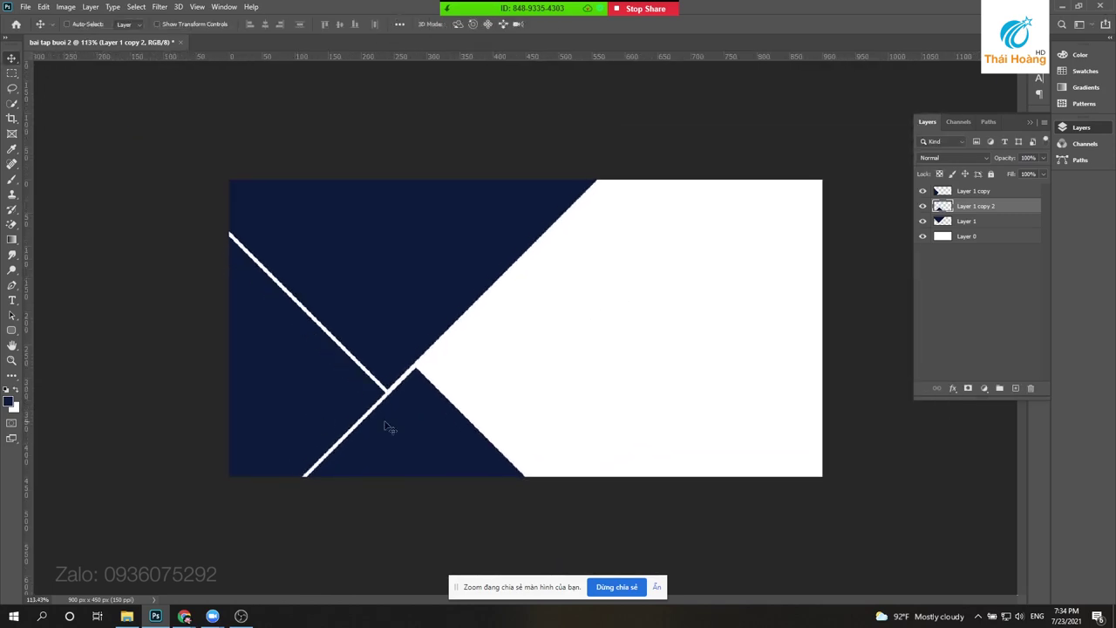
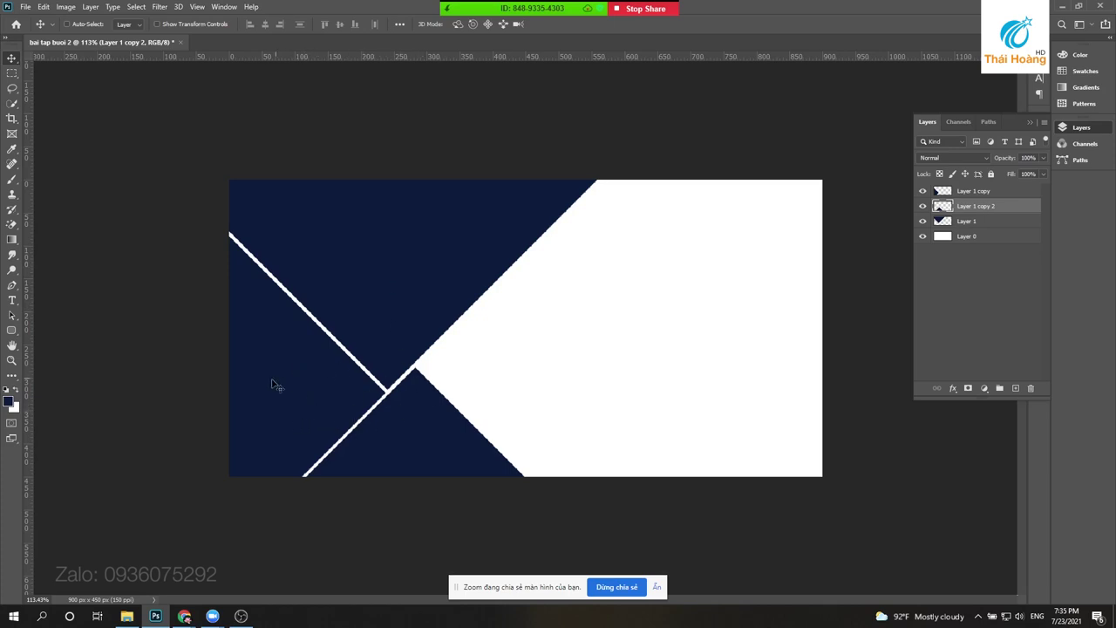
- Scale Layer 1 copy 2's triangle to about 87.5%, tuck it under the diagonal, then select Layer 0
right_click(423, 450)
left_click(452, 454)
key("ctrl+t")
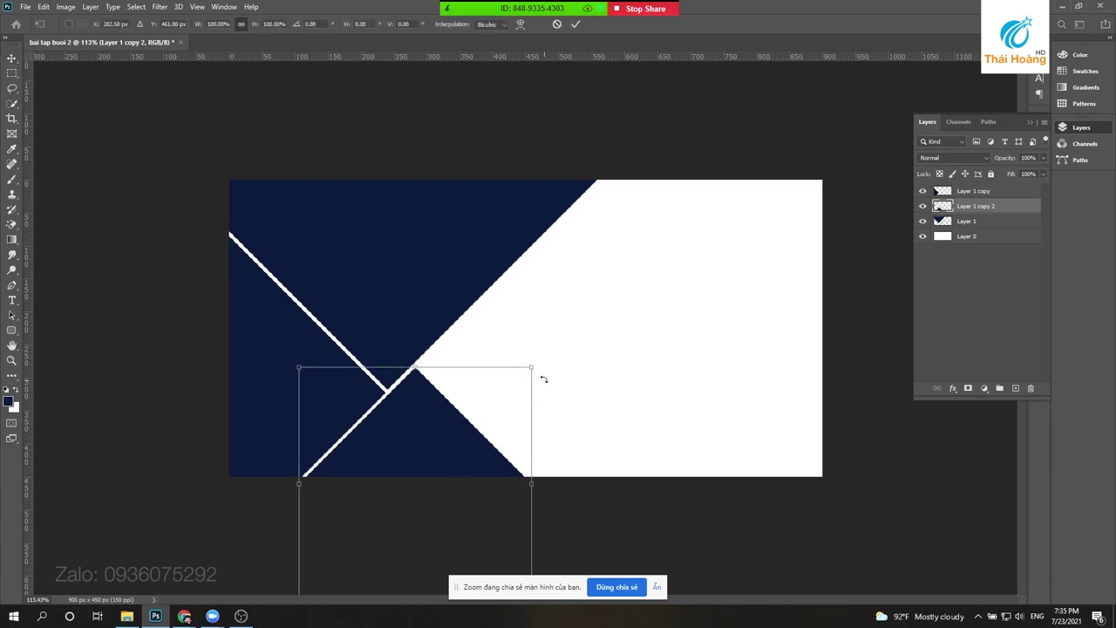
mouse_move(529, 369)
left_mouse_down()
mouse_move(481, 413)
mouse_move(529, 350)
left_mouse_up()
left_click_drag(471, 395, 442, 427)
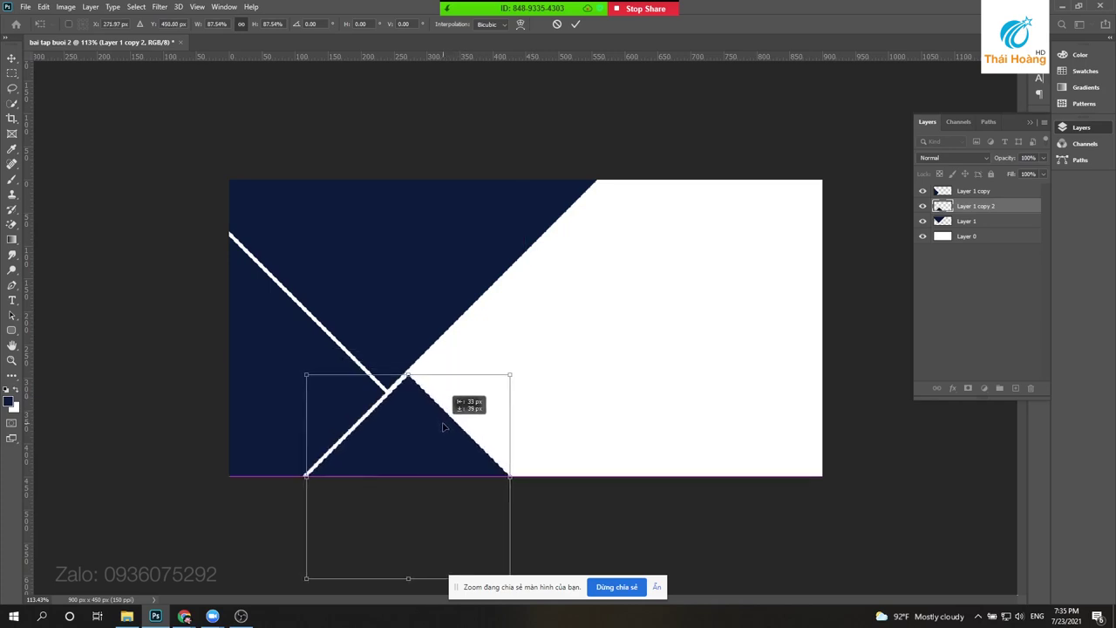
key("Return")
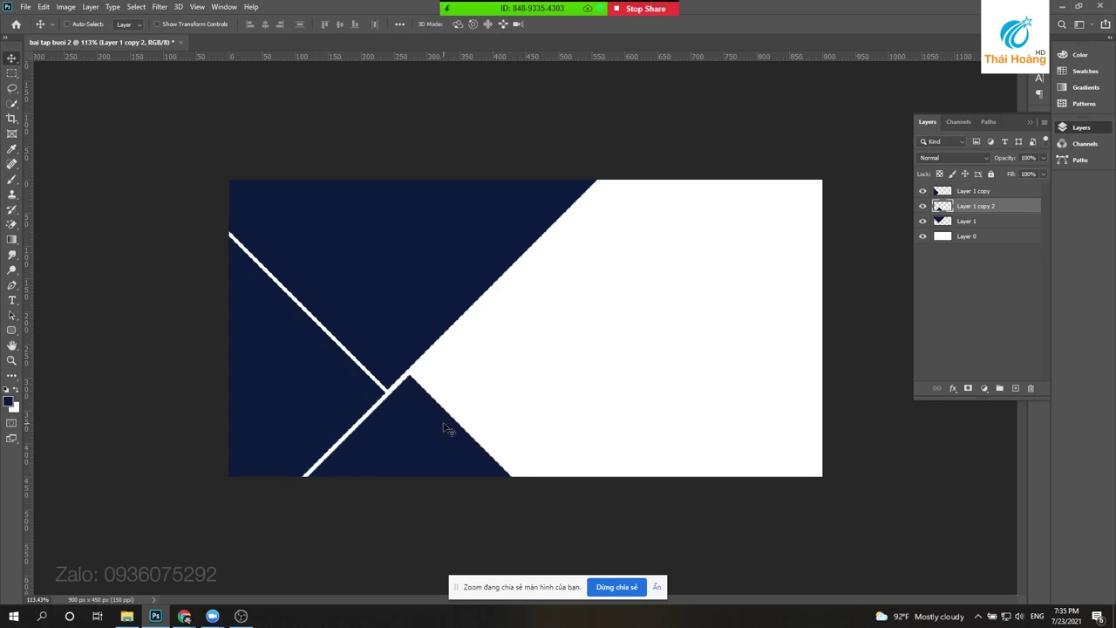
right_click(563, 320)
left_click(581, 324)
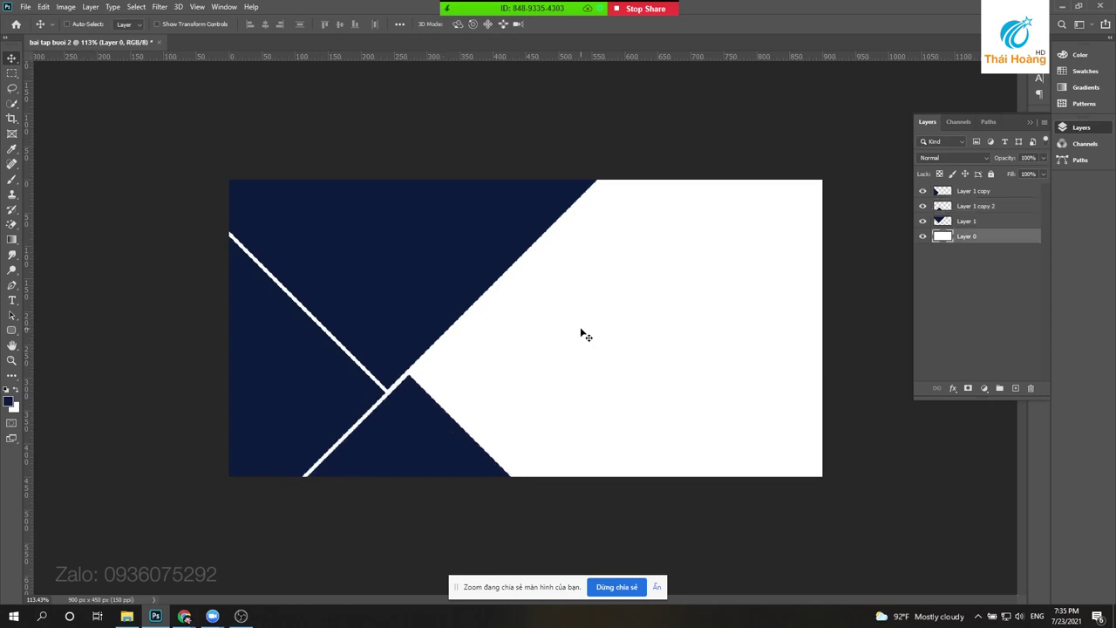
- Open black-concrete-wall.jpg from the Background folder
left_click(27, 7)
left_click(35, 32)
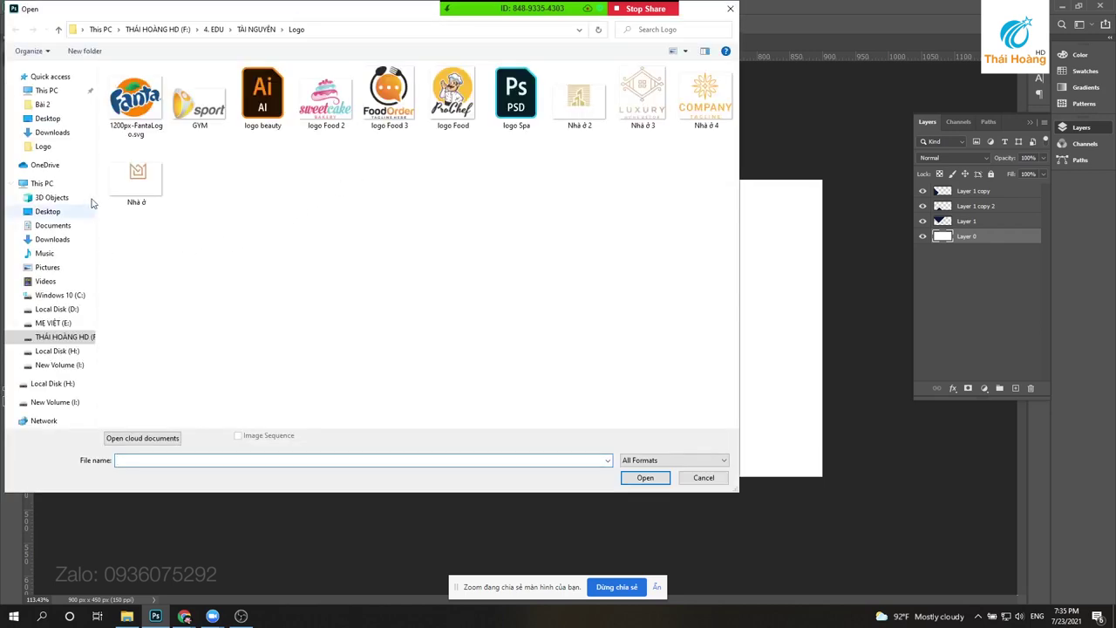
left_click(58, 29)
left_click(171, 84)
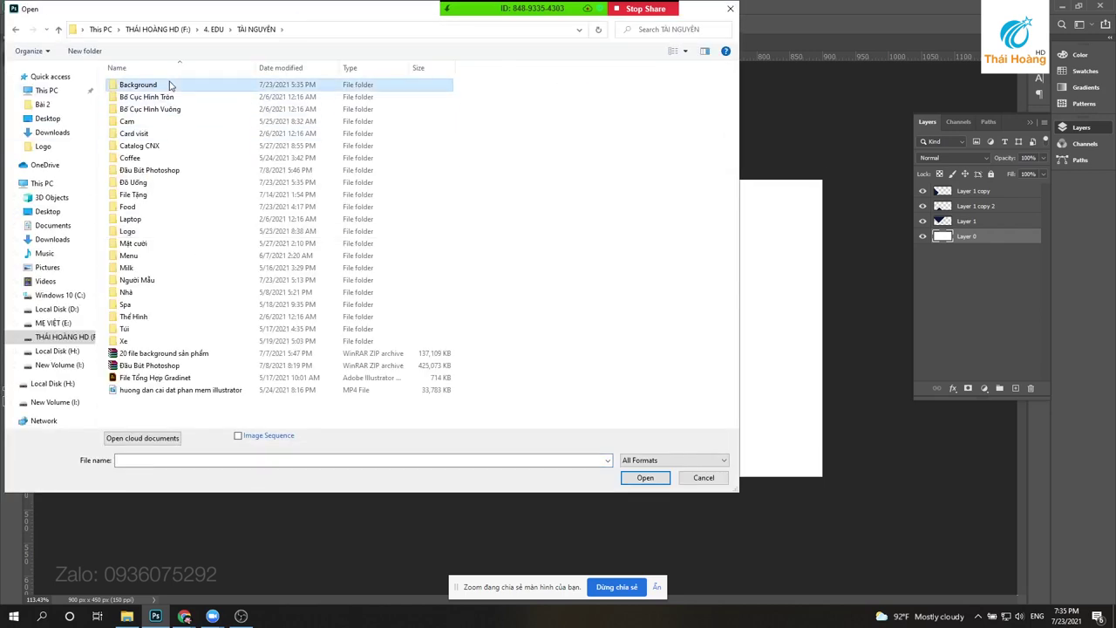
double_click(170, 84)
double_click(331, 187)
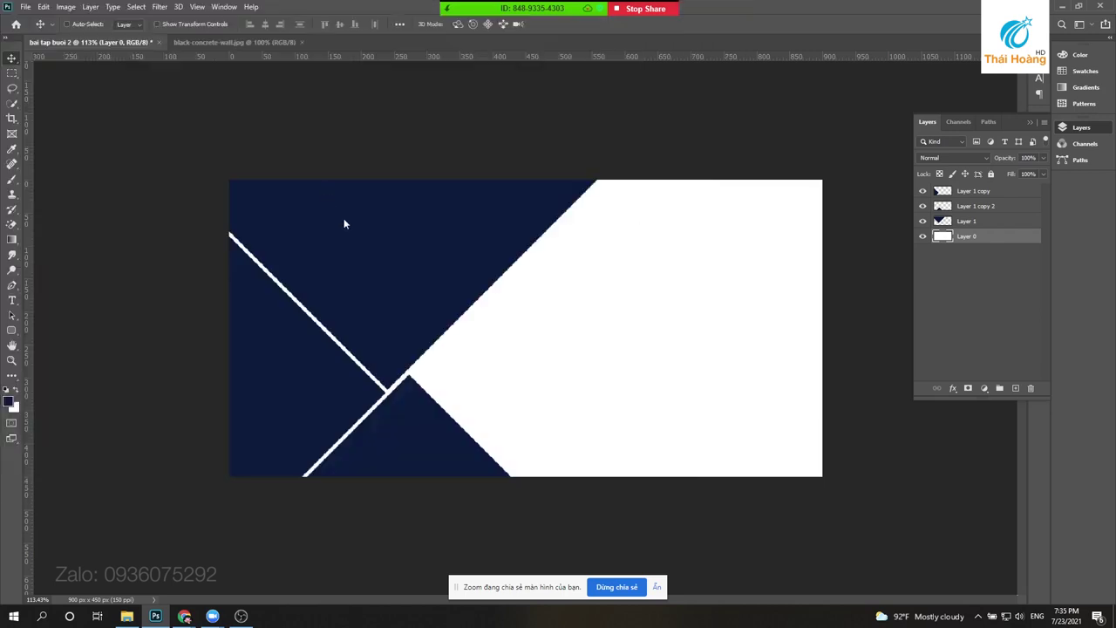
scroll(680, 285, "down", 3)
- Select and copy the whole concrete texture, close it, and target the white background layer
key("ctrl+a")
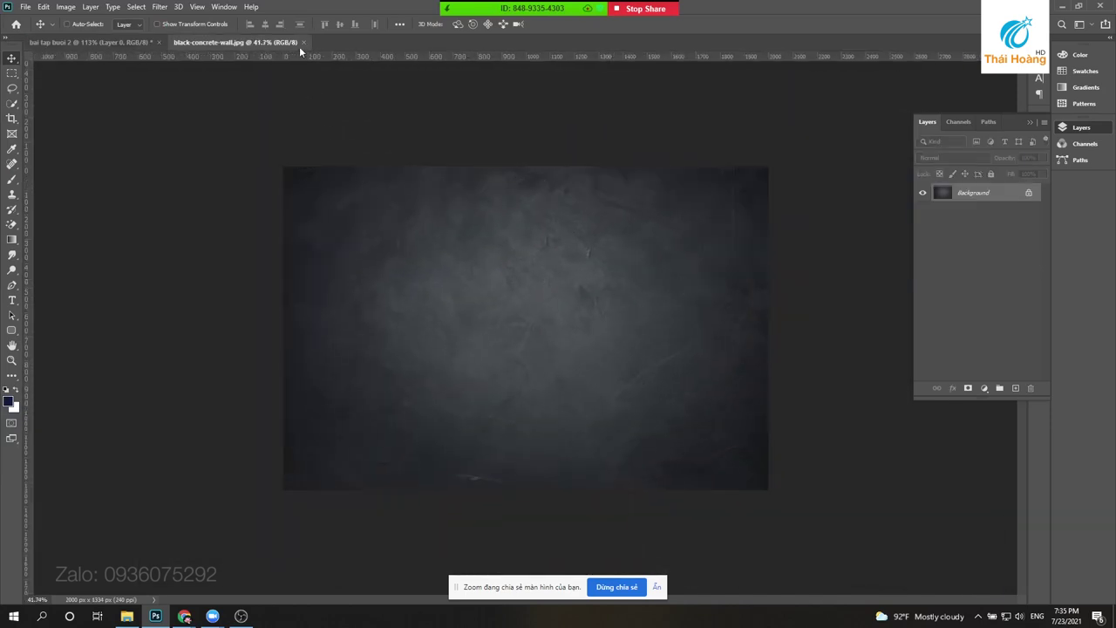
left_click(303, 41)
scroll(710, 296, "down", 2)
right_click(614, 302)
left_click(641, 312)
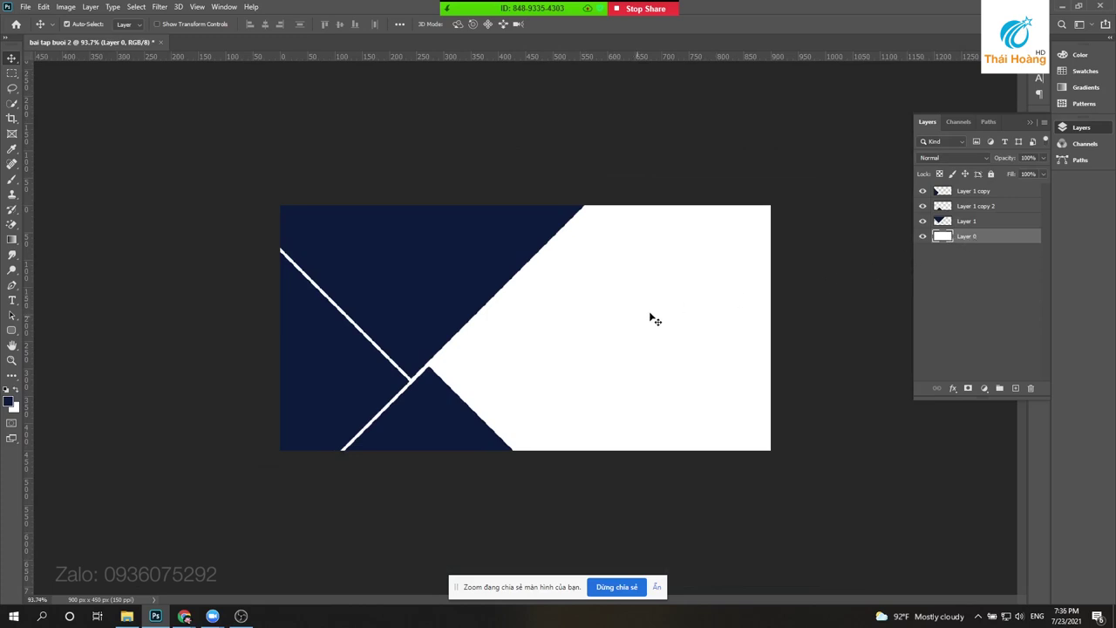
- Paste the concrete texture as Layer 2 and scale it to about 50% to cover the banner
key("ctrl+v")
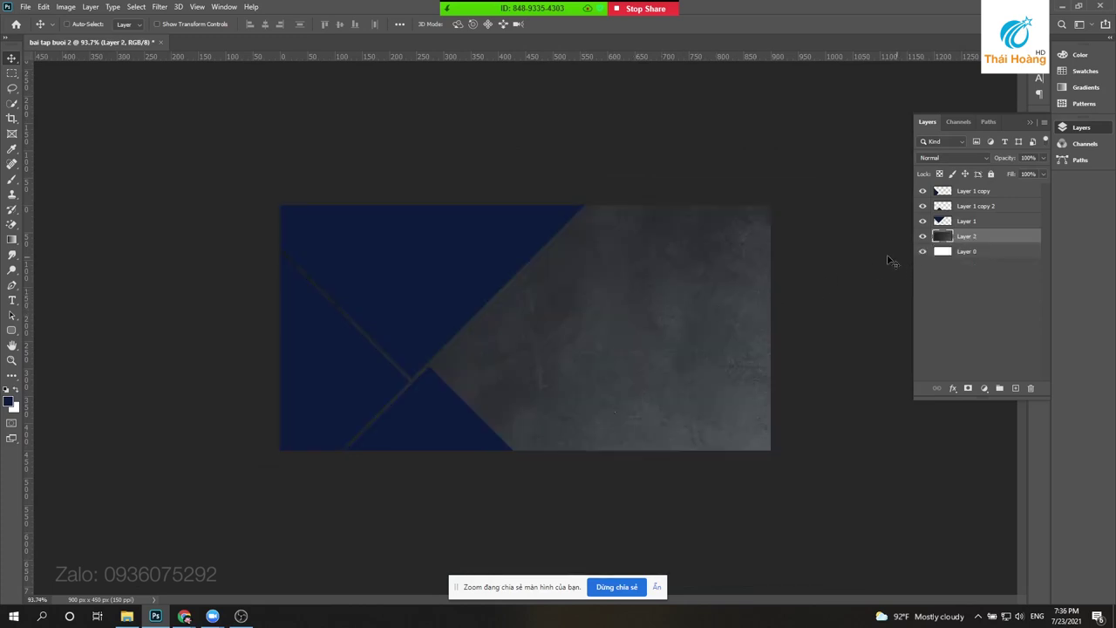
key("ctrl+t")
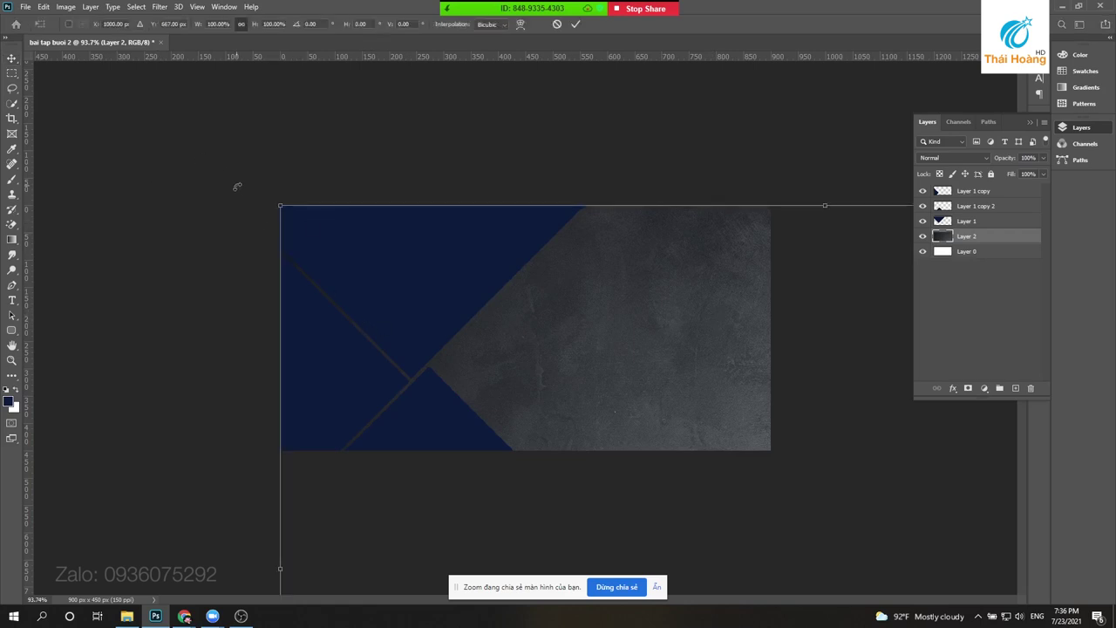
left_click_drag(288, 212, 291, 228)
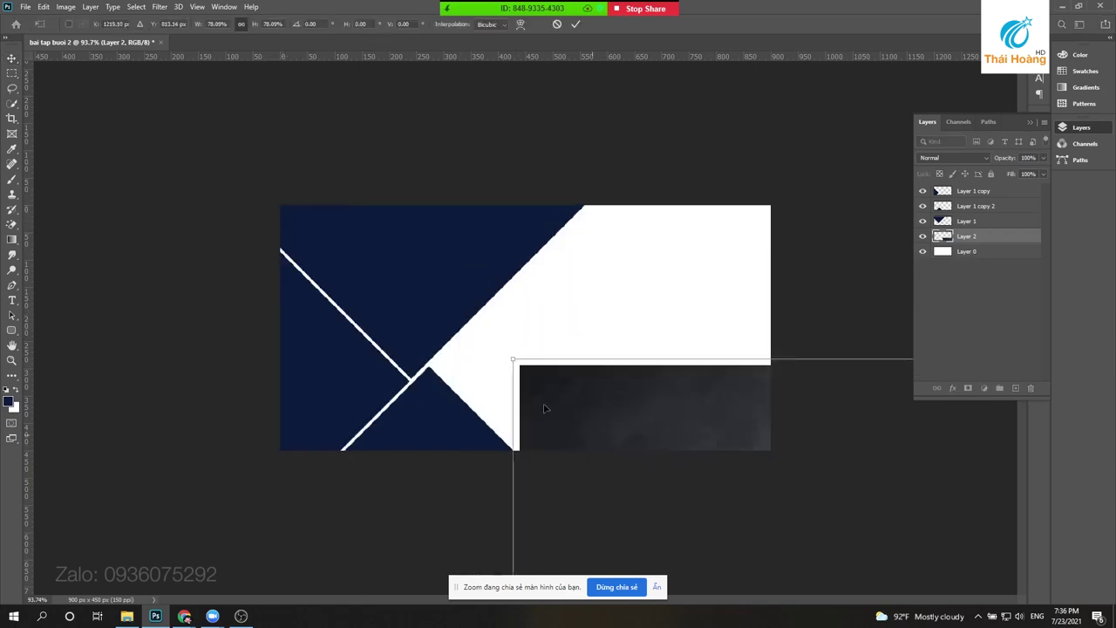
mouse_move(291, 228)
left_mouse_down()
mouse_move(546, 363)
mouse_move(366, 260)
left_mouse_up()
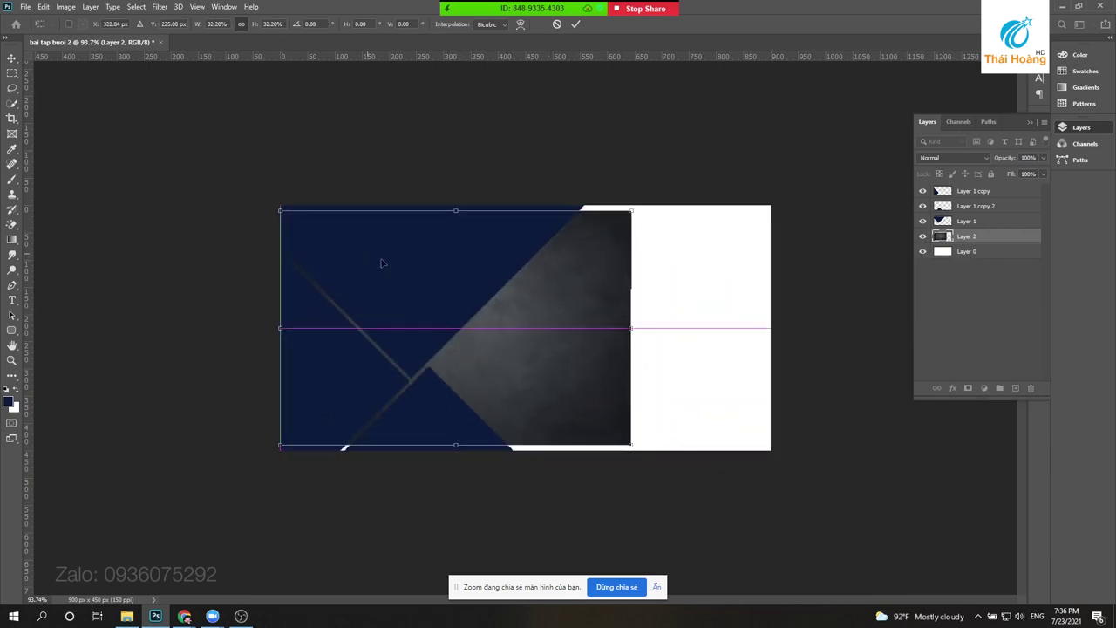
left_click_drag(635, 217, 760, 131)
left_click_drag(700, 198, 724, 199)
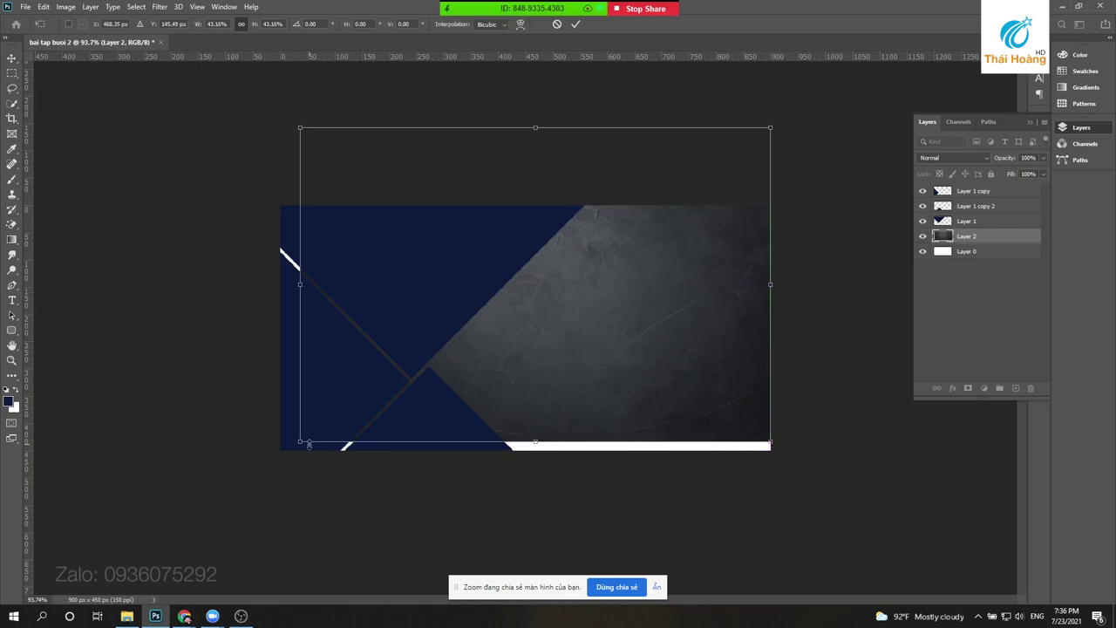
left_click_drag(301, 442, 270, 465)
left_click_drag(506, 359, 507, 397)
left_click_drag(274, 147, 206, 121)
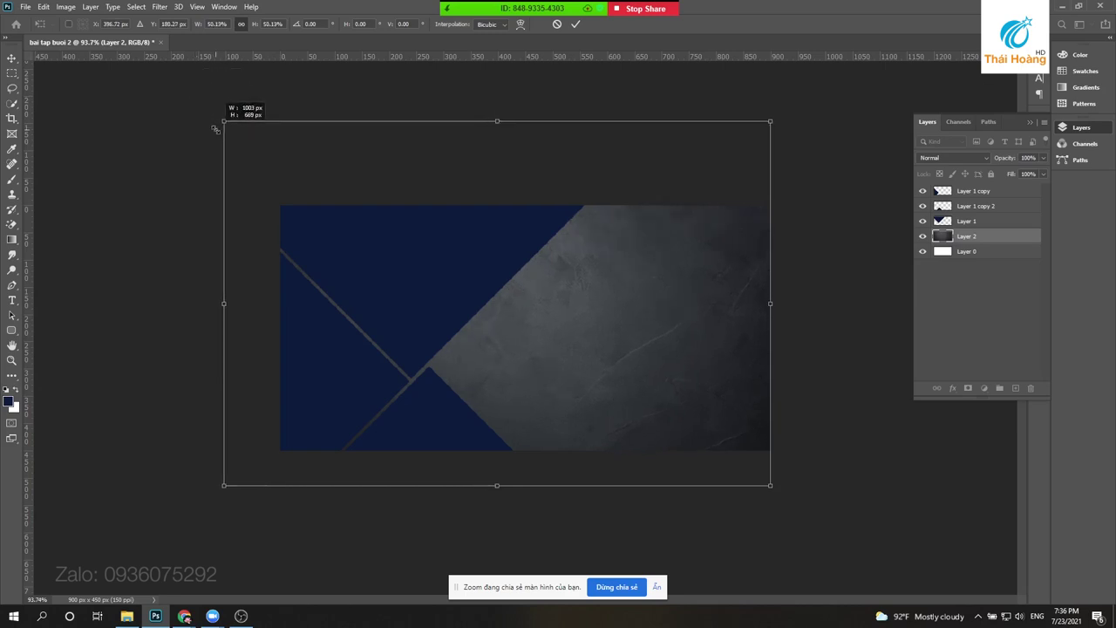
key("Return")
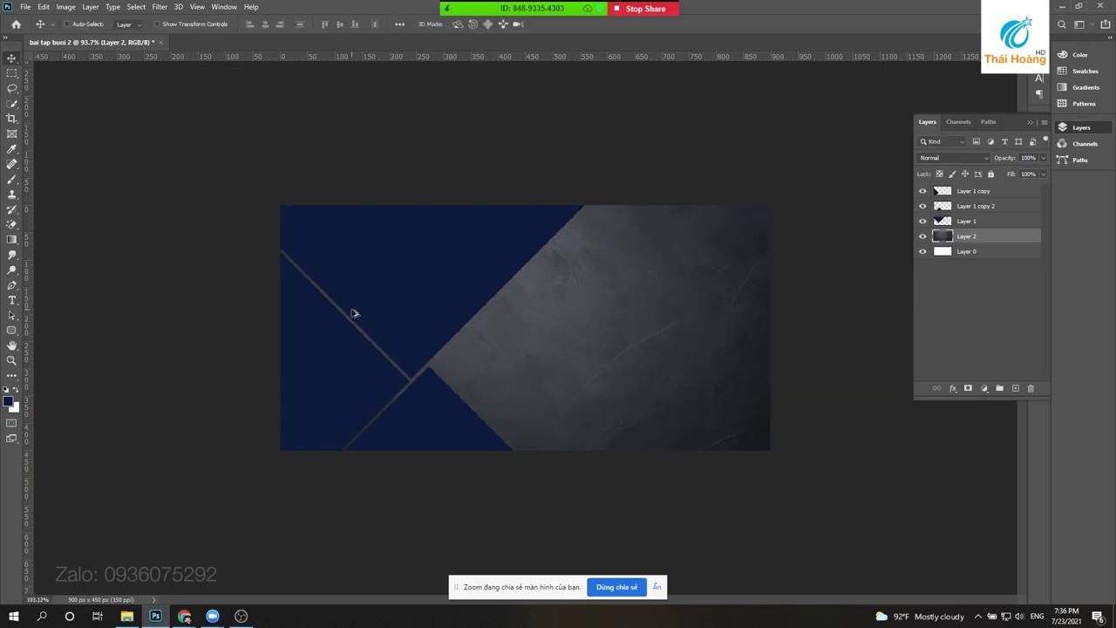
- Lock transparency on Layer 1 and fill it and Layer 1 copy 2 with white
key("ctrl+plus")
right_click(367, 248)
left_click(375, 252)
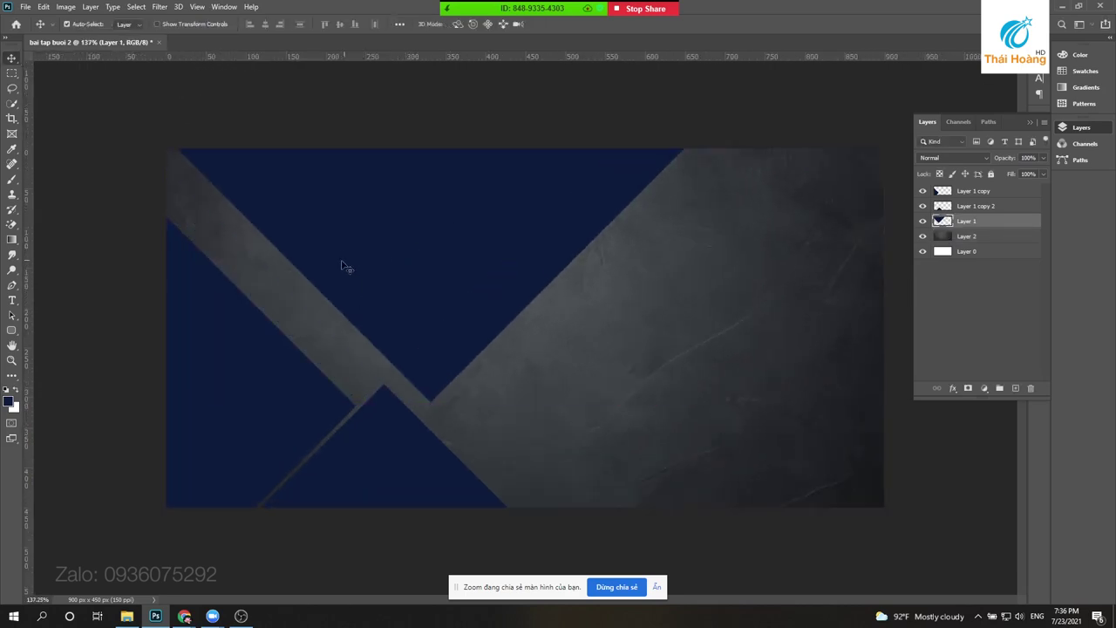
left_click_drag(375, 258, 523, 265)
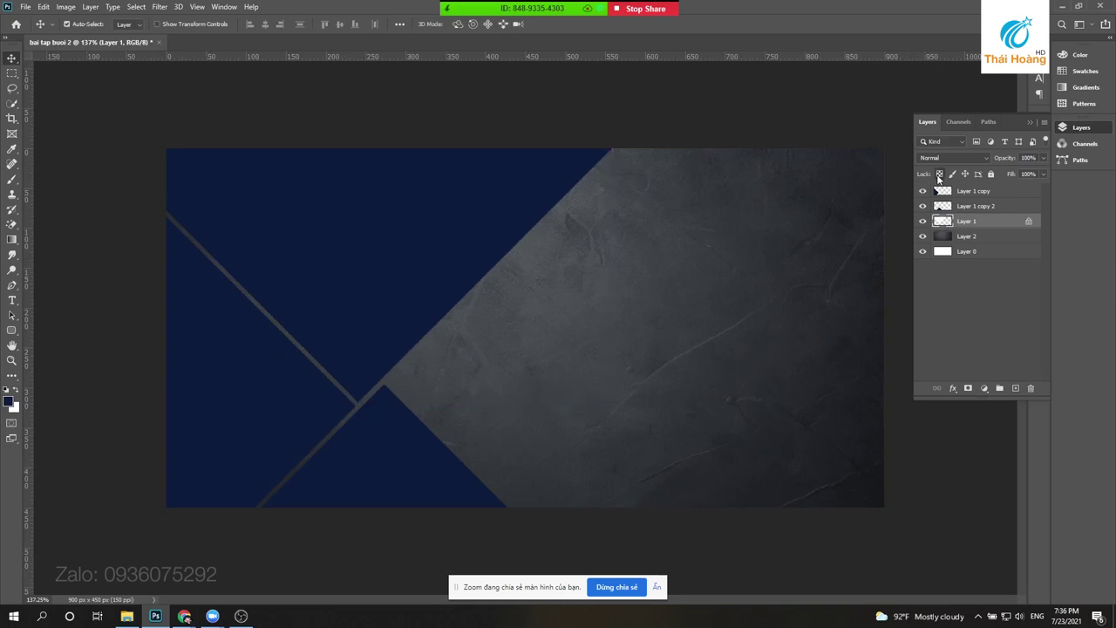
key("ctrl+BackSpace")
left_click(365, 447, "ctrl")
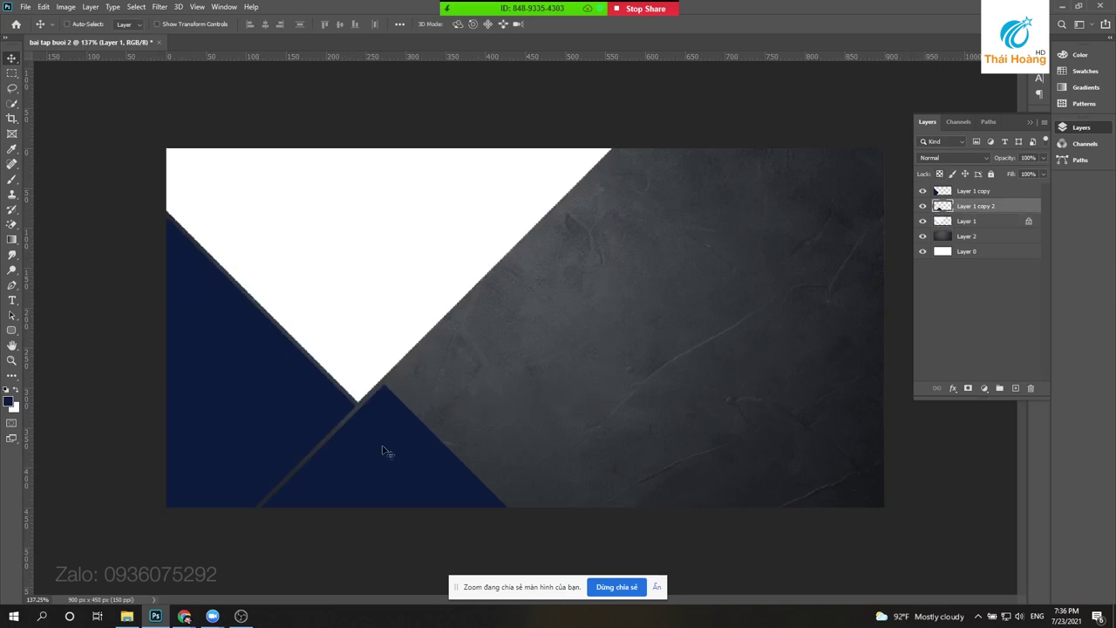
key("ctrl+BackSpace")
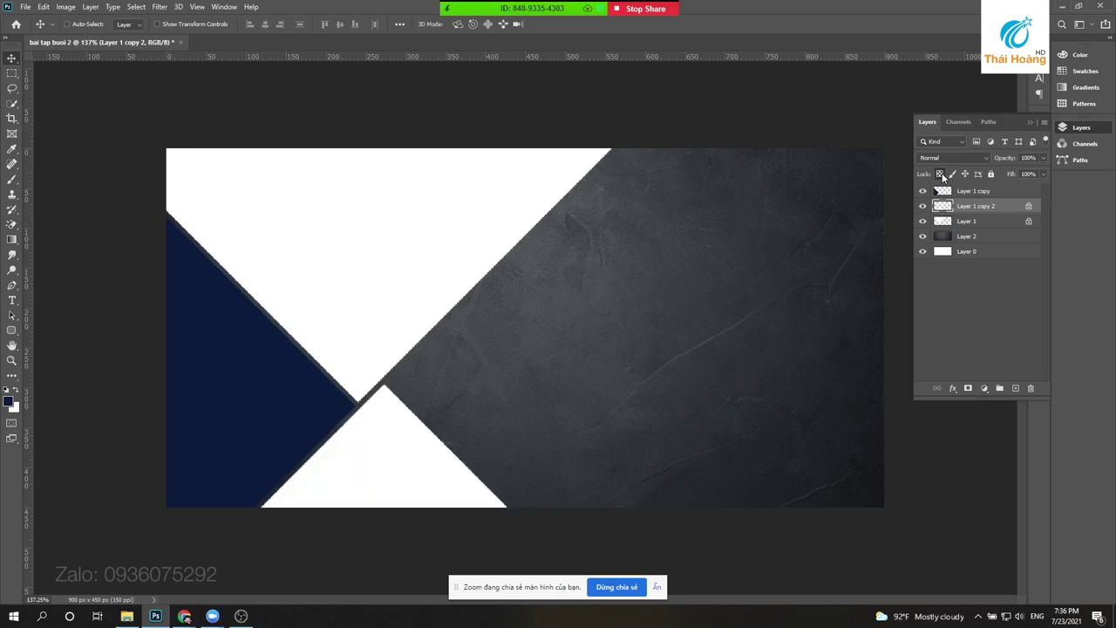
- Fill Layer 1 copy white with transparency locked, then unlock it
right_click(223, 346)
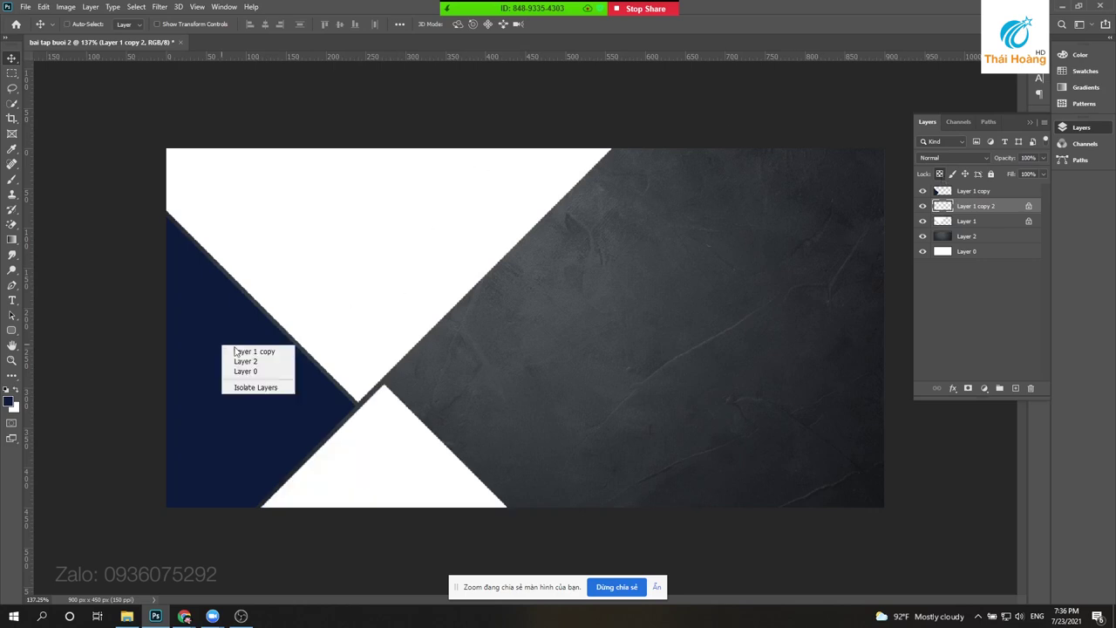
left_click(244, 352)
left_click(940, 174)
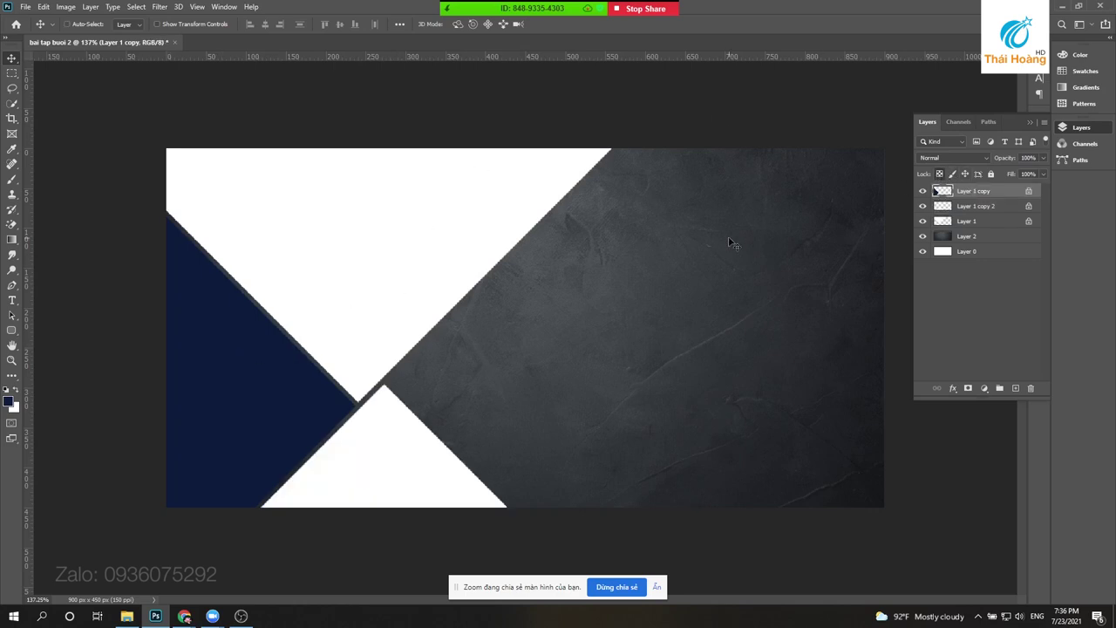
key("ctrl+BackSpace")
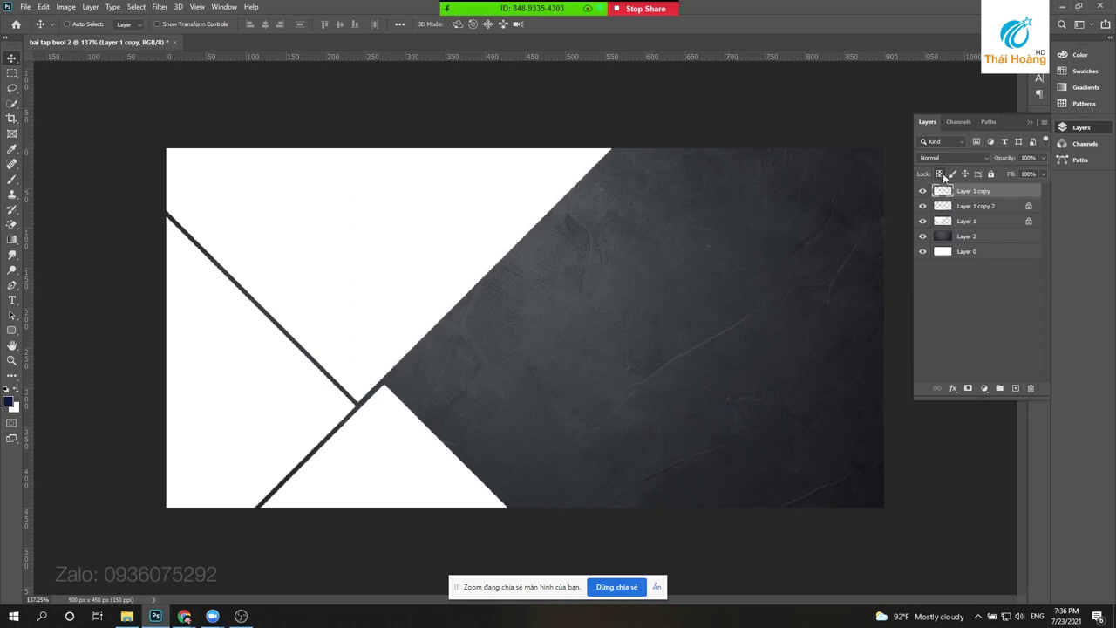
left_click(1029, 207)
- Set Layer 1 and Layer 1 copy to Overlay blend mode
right_click(407, 257)
left_click(419, 272)
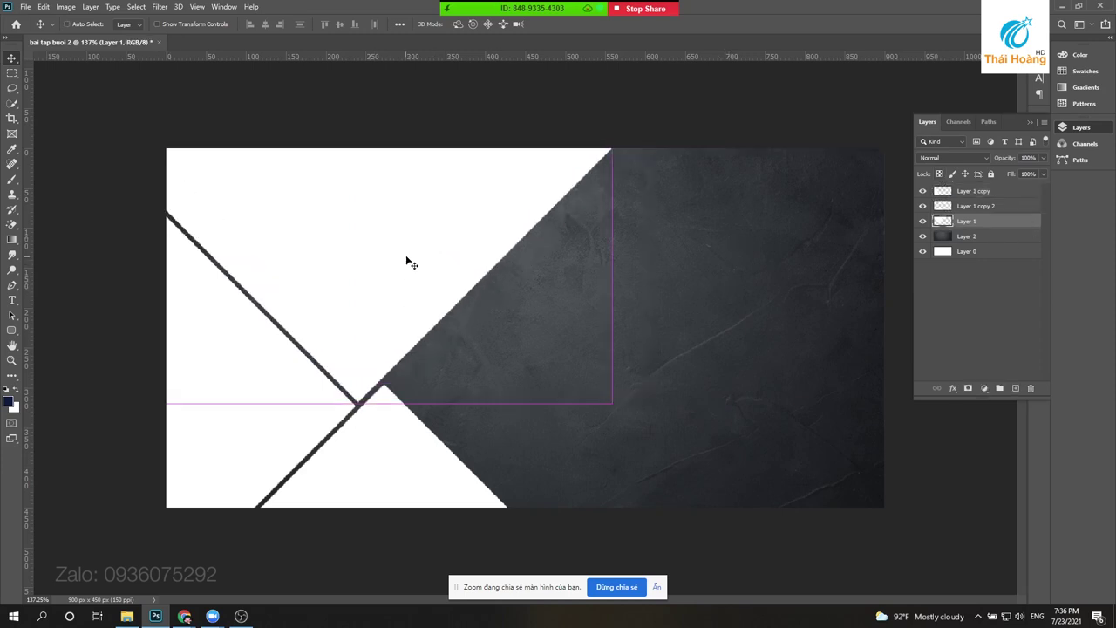
left_click(960, 158)
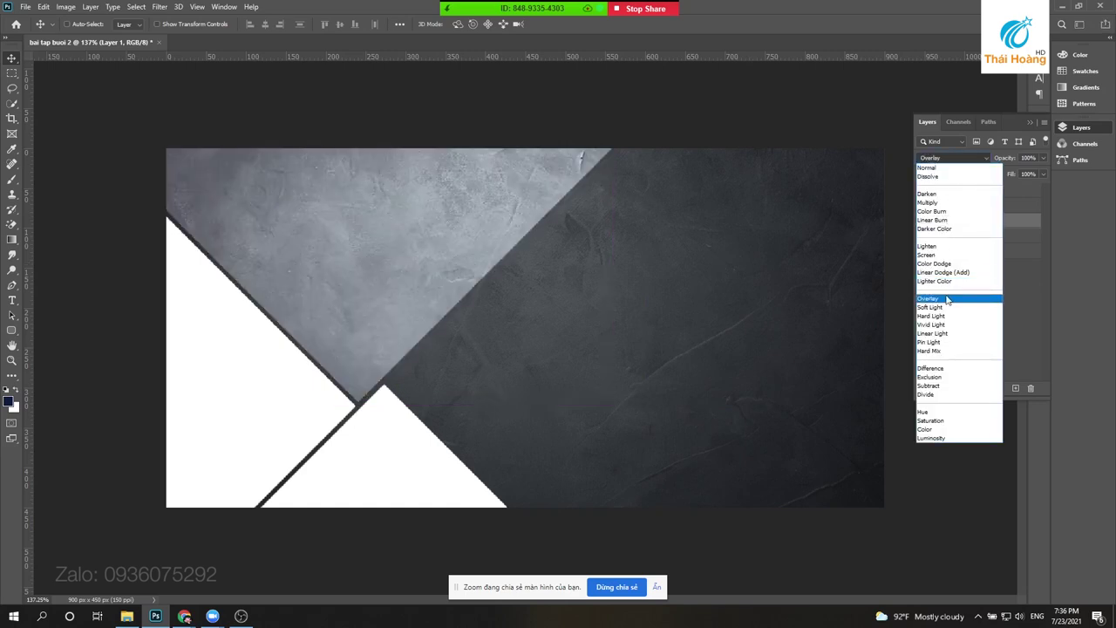
left_click(947, 301)
right_click(204, 364)
left_click(239, 373)
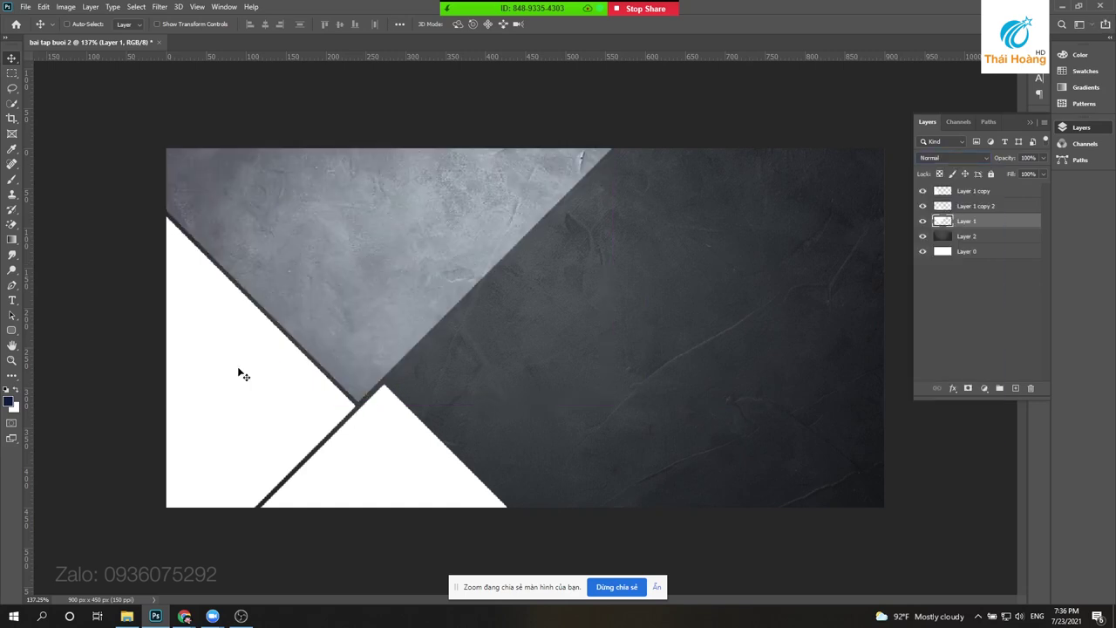
left_click(956, 155)
left_click(928, 298)
- Set Layer 1 copy 2 to Overlay, then reselect Layer 1
right_click(388, 457)
left_click(407, 462)
left_click(953, 157)
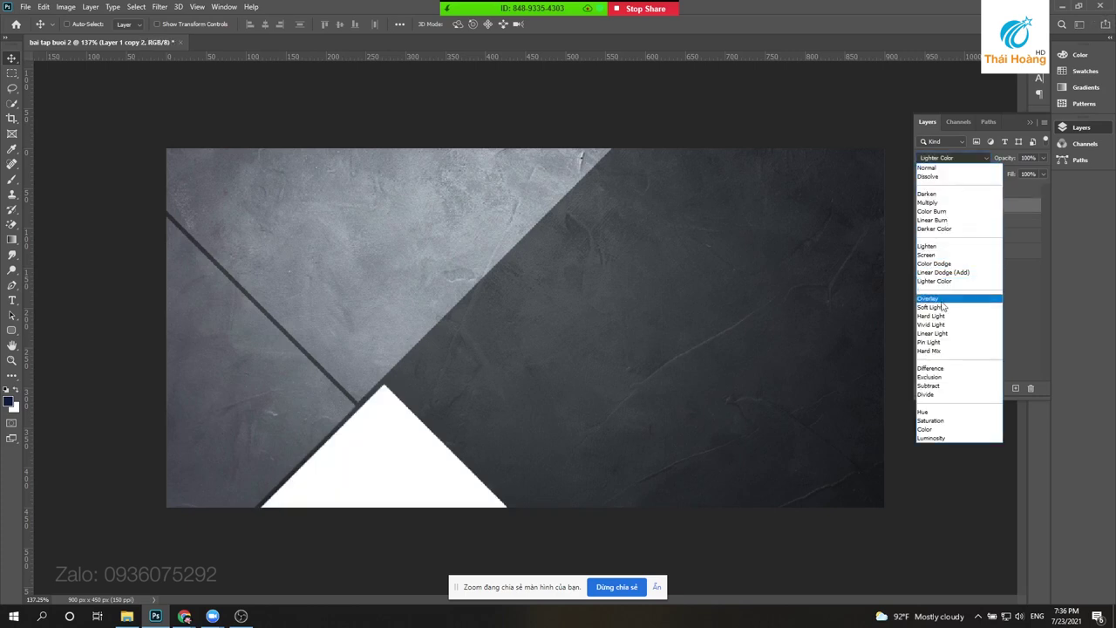
left_click(942, 298)
right_click(351, 278)
left_click(375, 282)
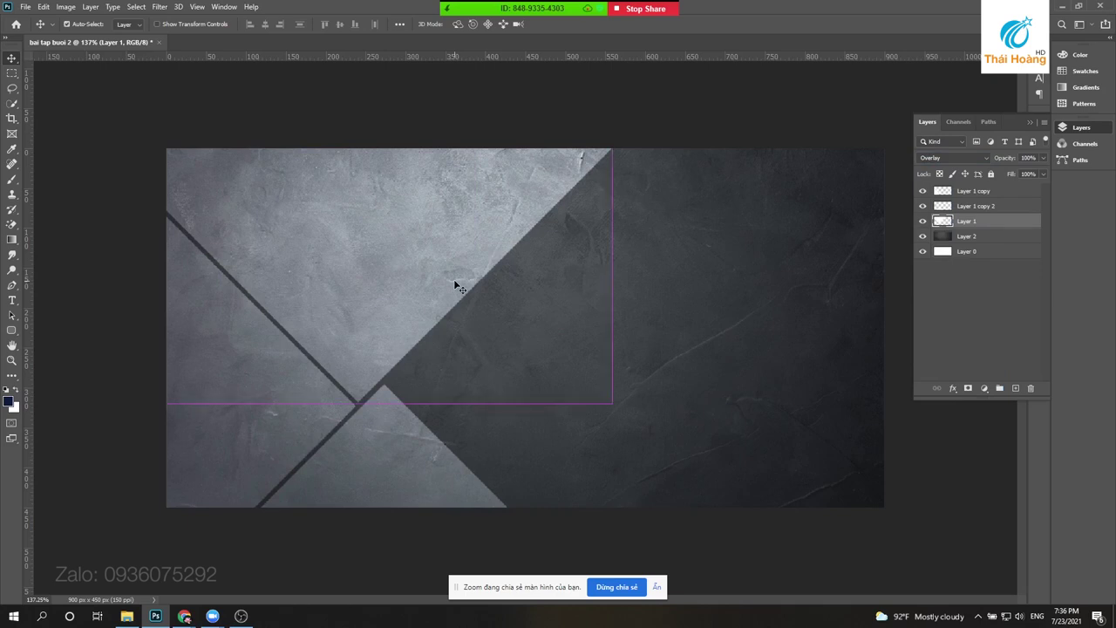
- Duplicate the top-left panel layer, shrink it slightly, and set it to Normal blend mode
key("ctrl+j")
mouse_move(453, 285)
left_mouse_down()
mouse_move(446, 207)
mouse_move(450, 279)
left_mouse_up()
key("ctrl+t")
left_click_drag(614, 404, 609, 394)
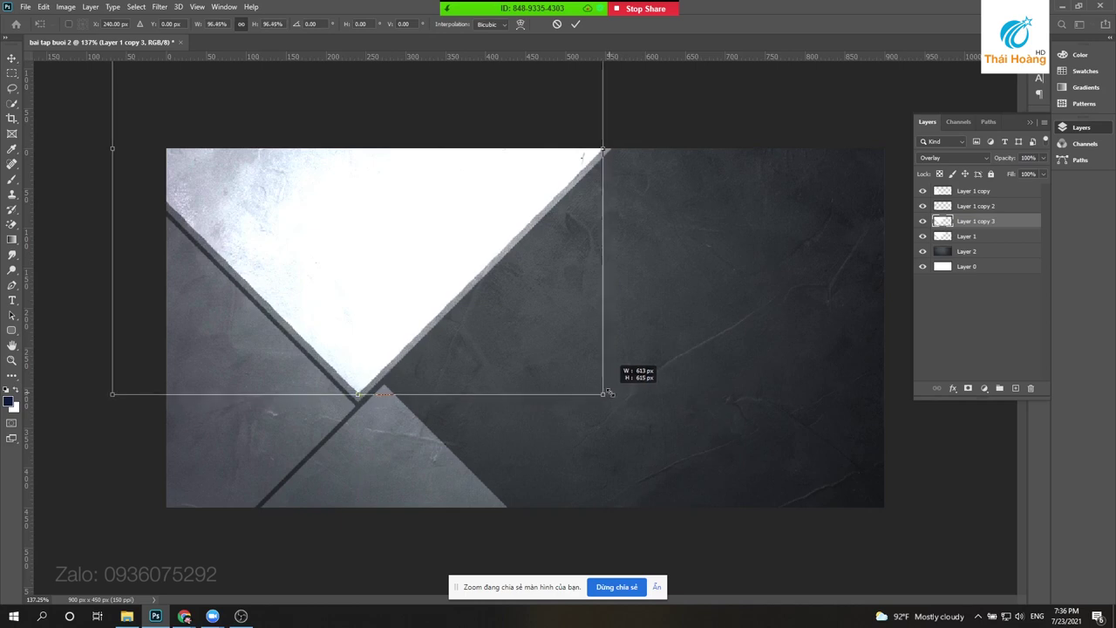
key("Return")
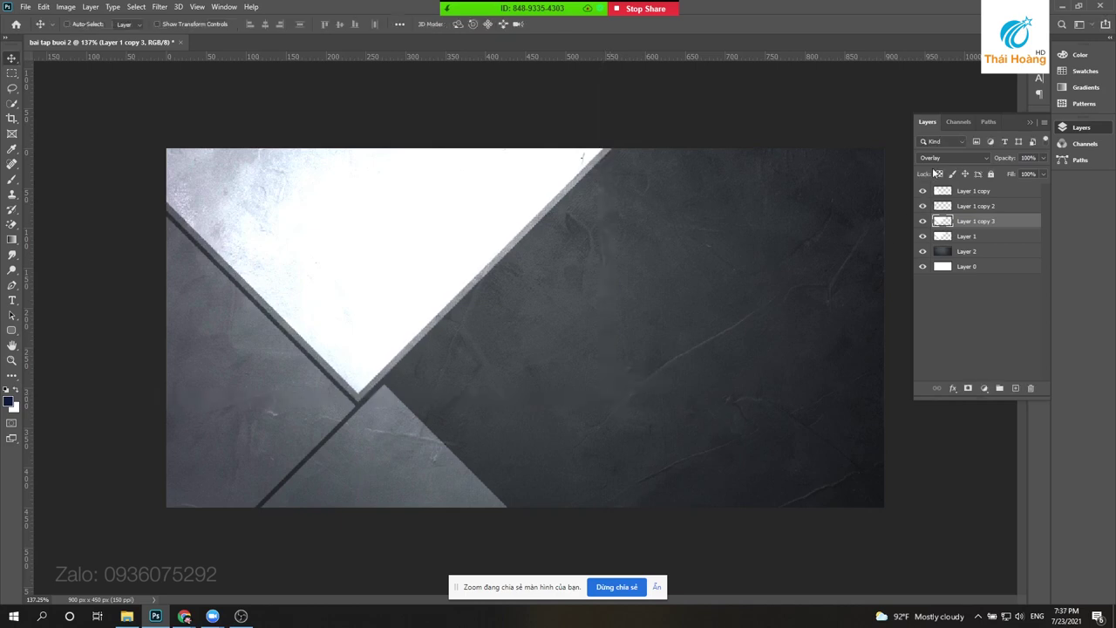
left_click(942, 159)
left_click(934, 170)
- Duplicate Layer 1 copy at about 97% in Normal mode, then pick Layer 1 copy 2
right_click(212, 420)
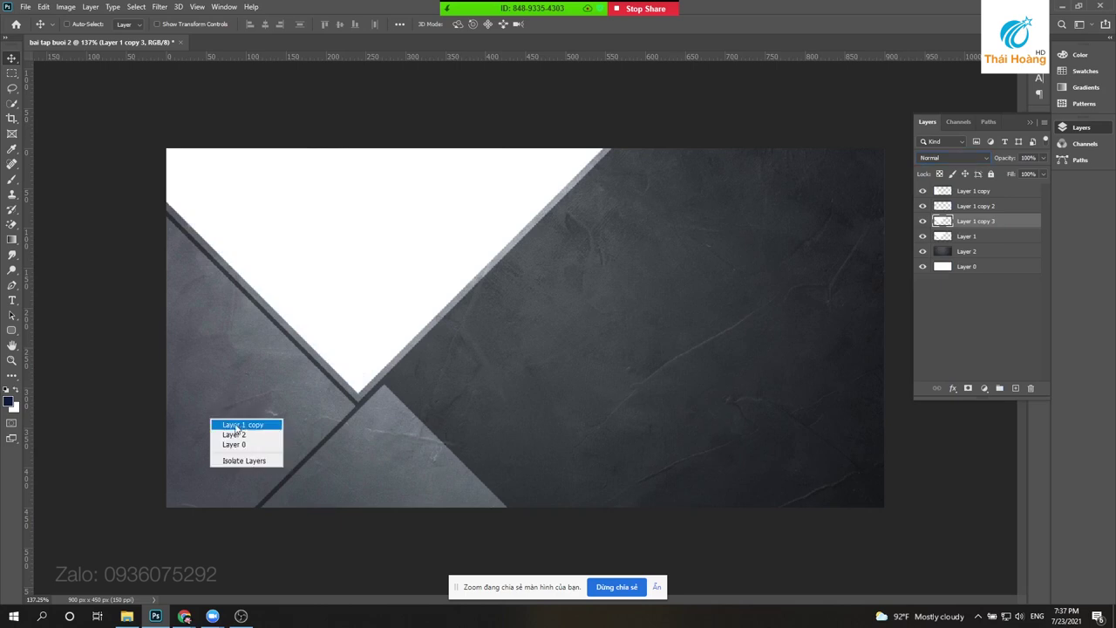
left_click(236, 426)
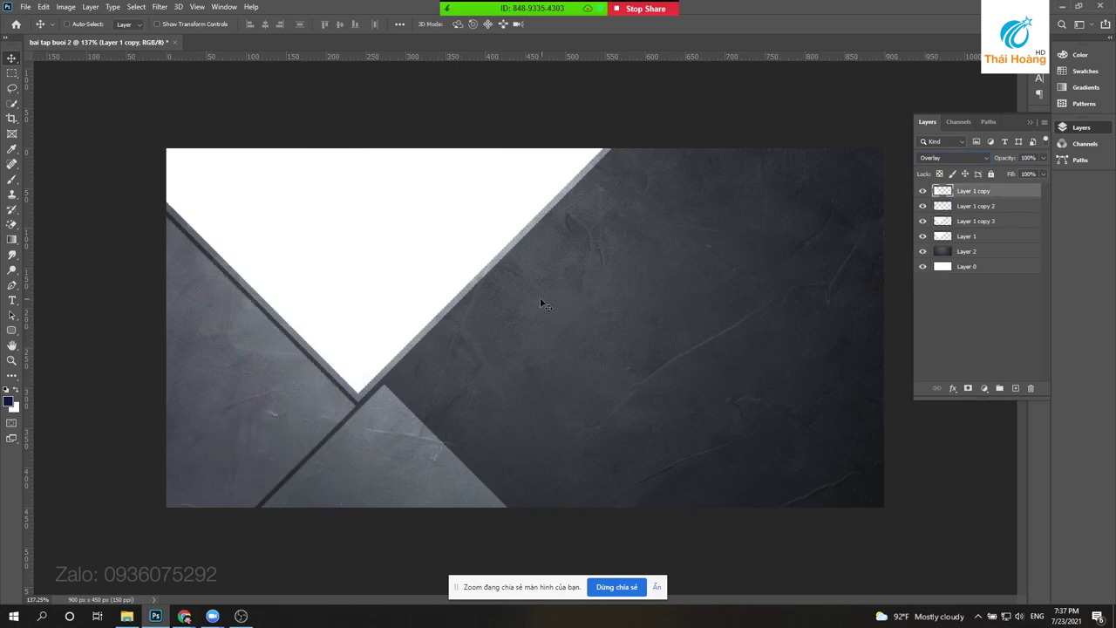
key("ctrl+alt+t")
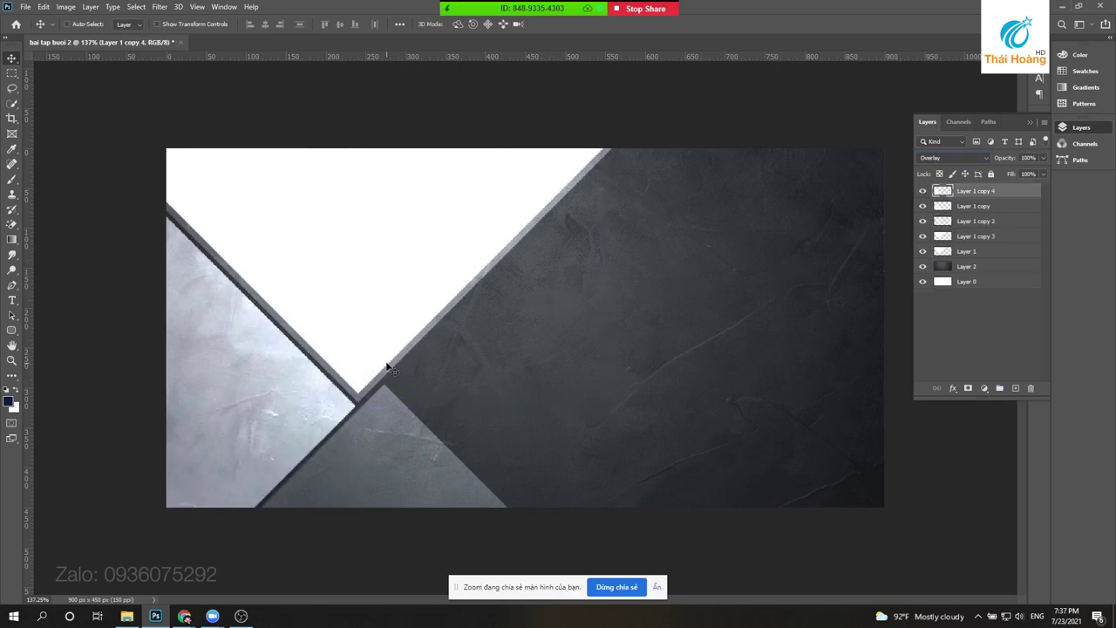
left_click_drag(355, 154, 350, 162)
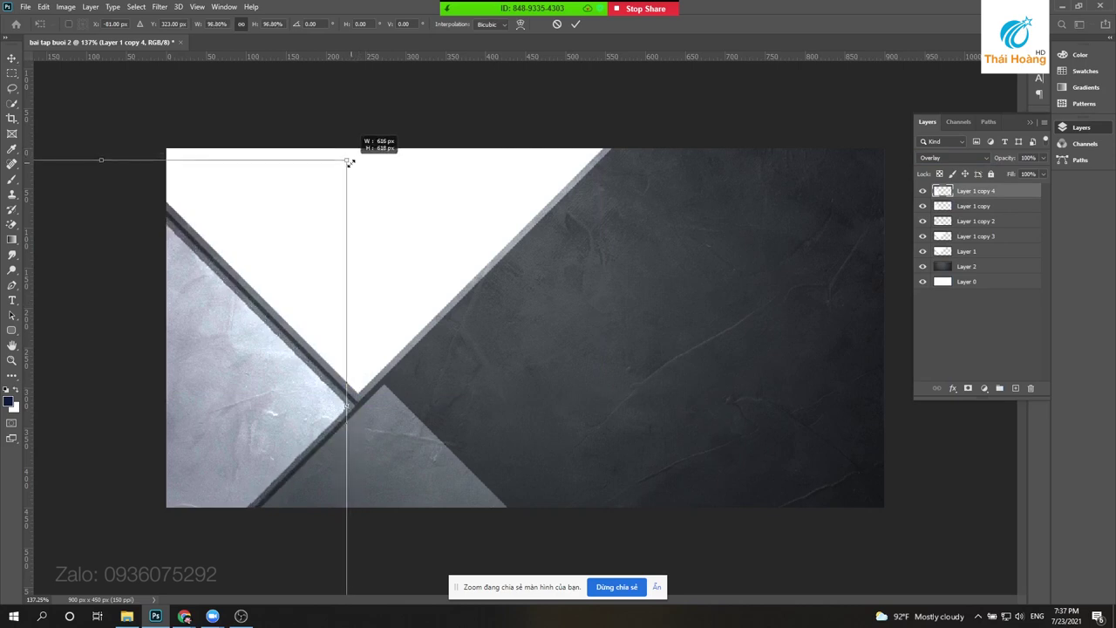
key("Return")
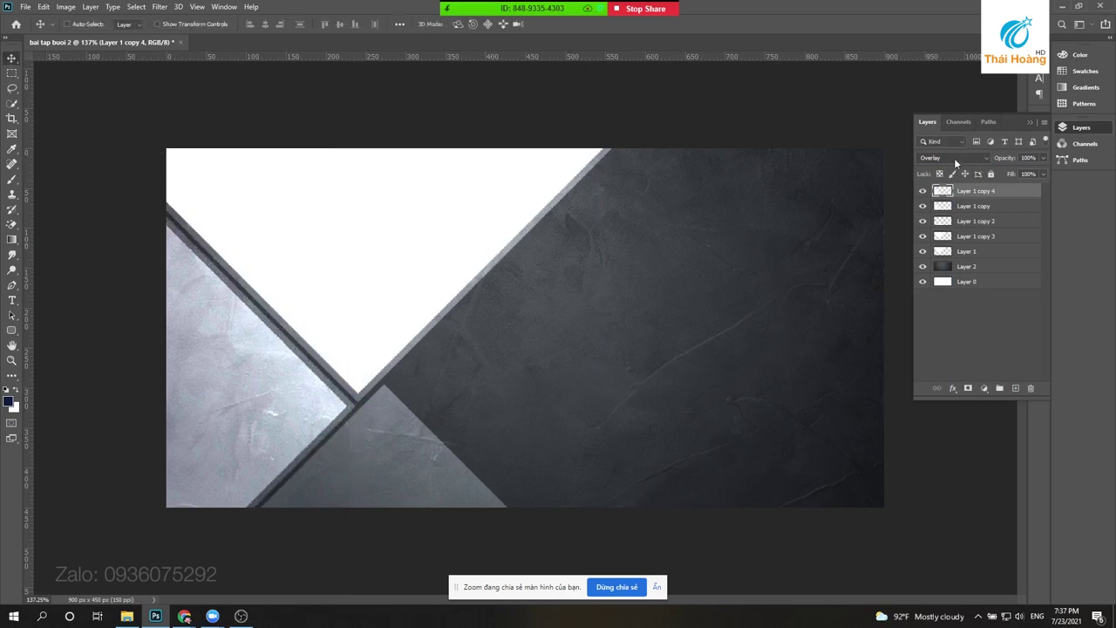
left_click(954, 158)
left_click(950, 171)
right_click(380, 439)
left_click(400, 446)
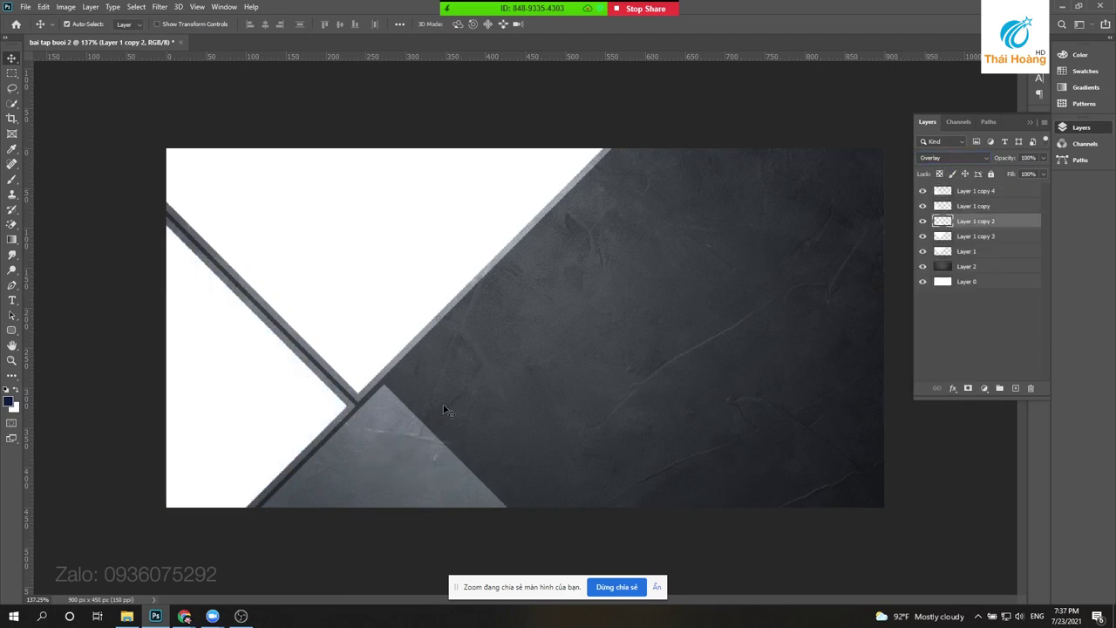
- Duplicate Layer 1 copy 2, scale it to about 94%, and set it to Normal
key("ctrl+j")
key("ctrl+t")
left_click_drag(511, 382, 501, 387)
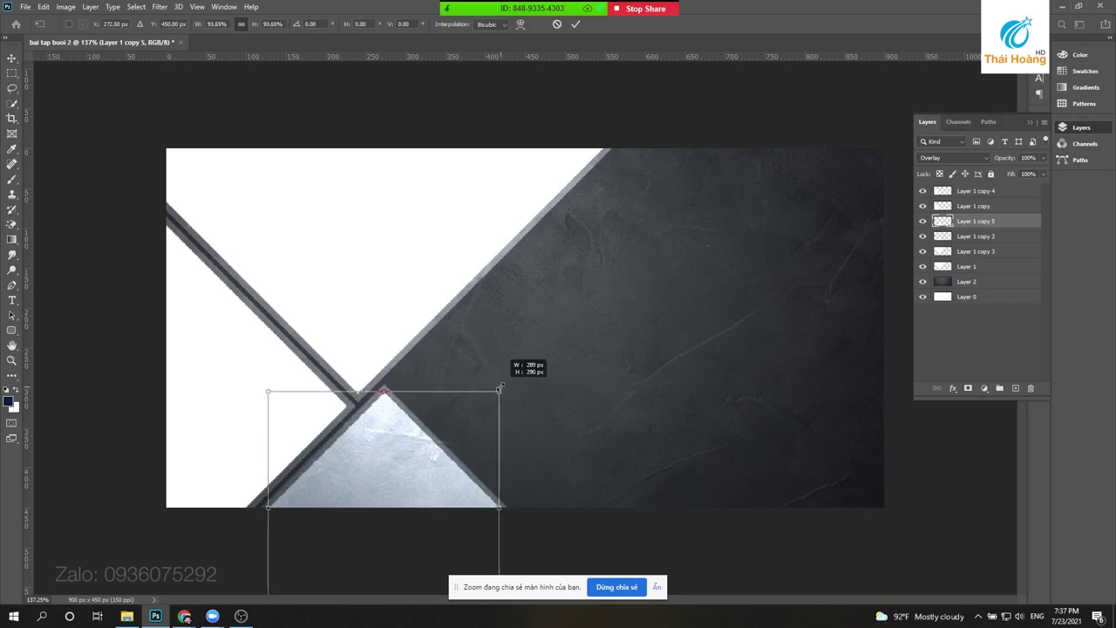
key("Return")
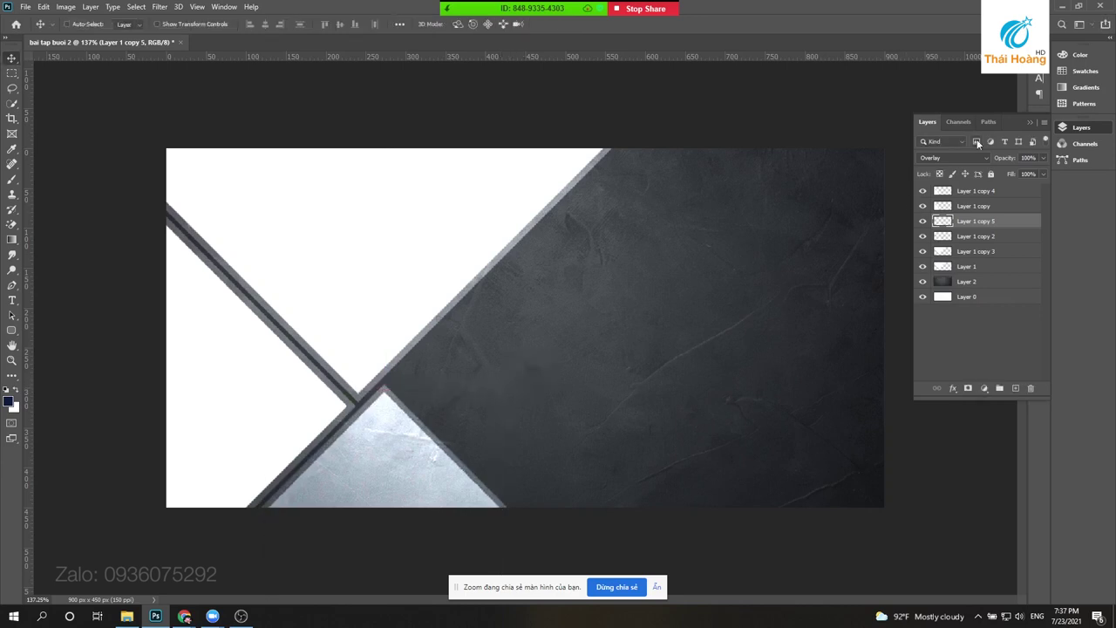
left_click(948, 157)
left_click(940, 166)
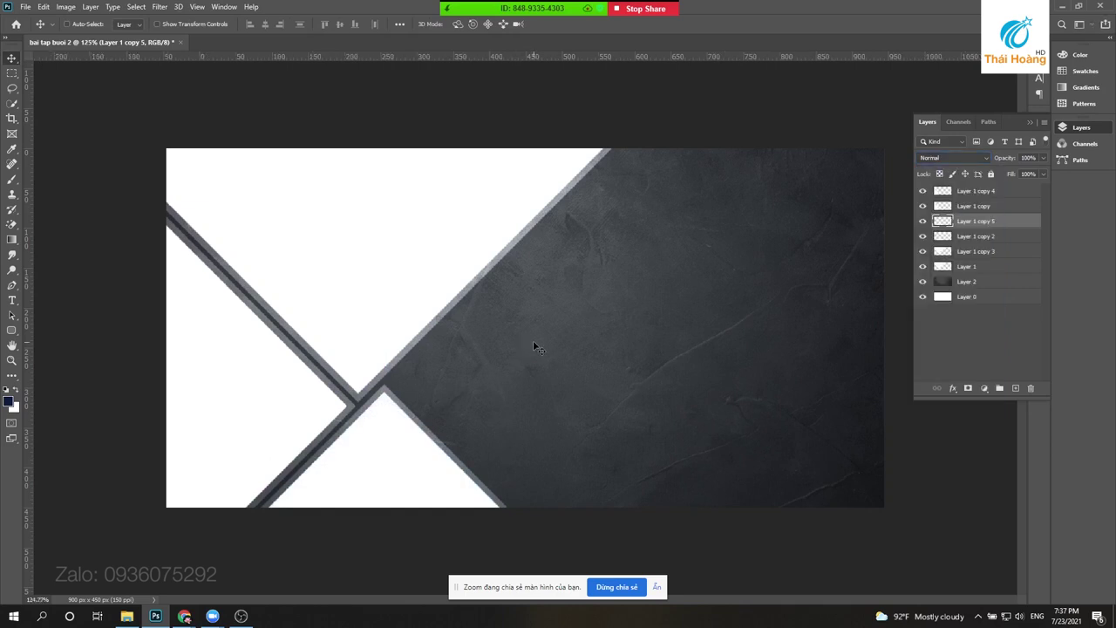
- Duplicate Layer 1 copy 3 as Layer 1 copy 6 and lock its transparent pixels
scroll(533, 340, "down", 1)
scroll(533, 340, "up", 1)
left_click(419, 279, "ctrl")
mouse_move(428, 277)
left_mouse_down()
mouse_move(372, 305)
mouse_move(381, 282)
left_mouse_up()
right_click(370, 275)
left_click(373, 281)
key("ctrl+z")
key("ctrl+j")
left_click(402, 281)
left_click_drag(402, 282, 570, 273)
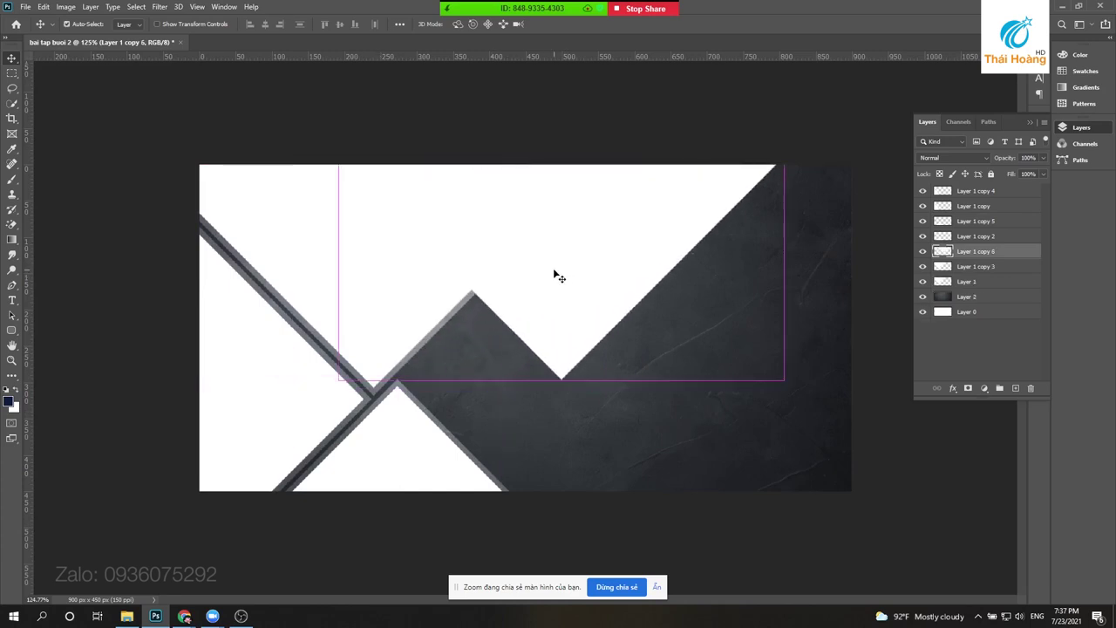
key("ctrl+z")
left_click(940, 174)
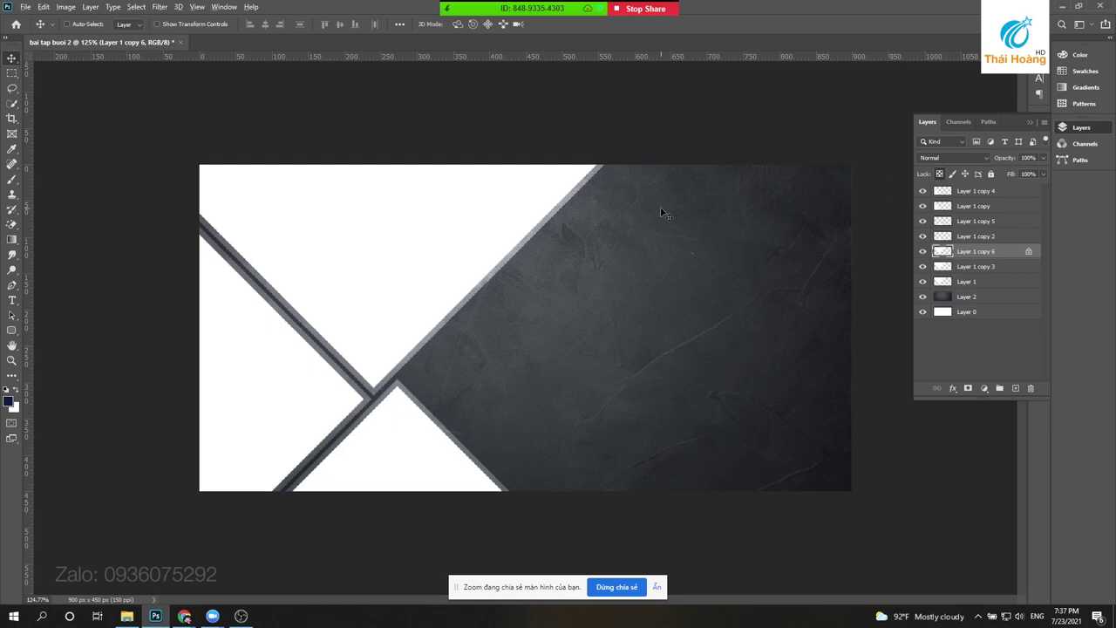
- Fill the locked upper-triangle copy with navy and shrink it to about 98%
key("alt+BackSpace")
key("ctrl+t")
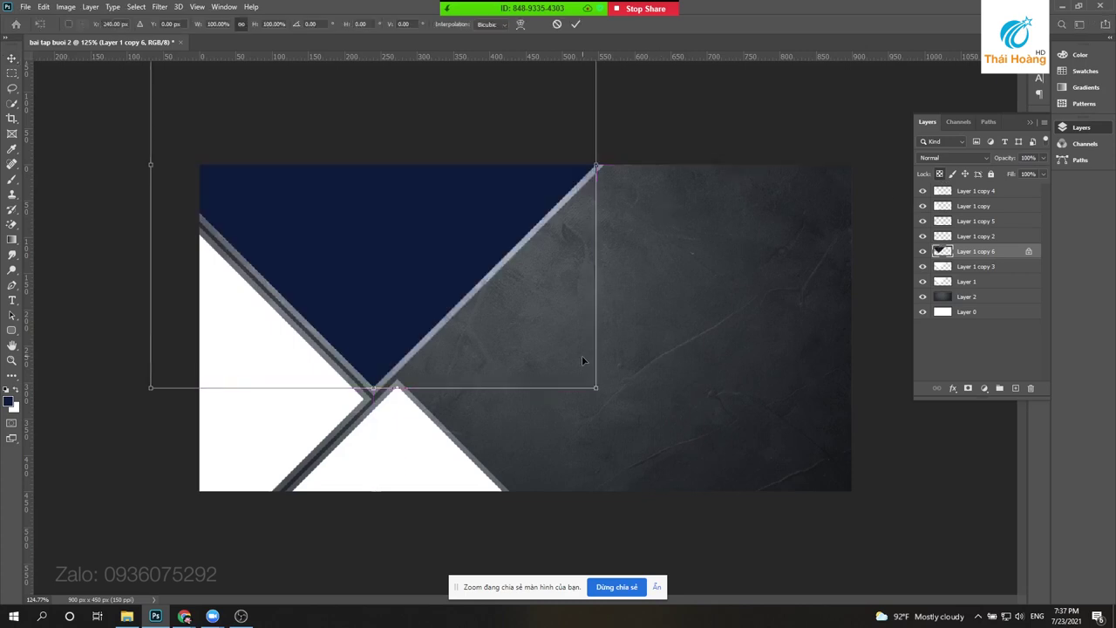
left_click_drag(596, 384, 593, 381)
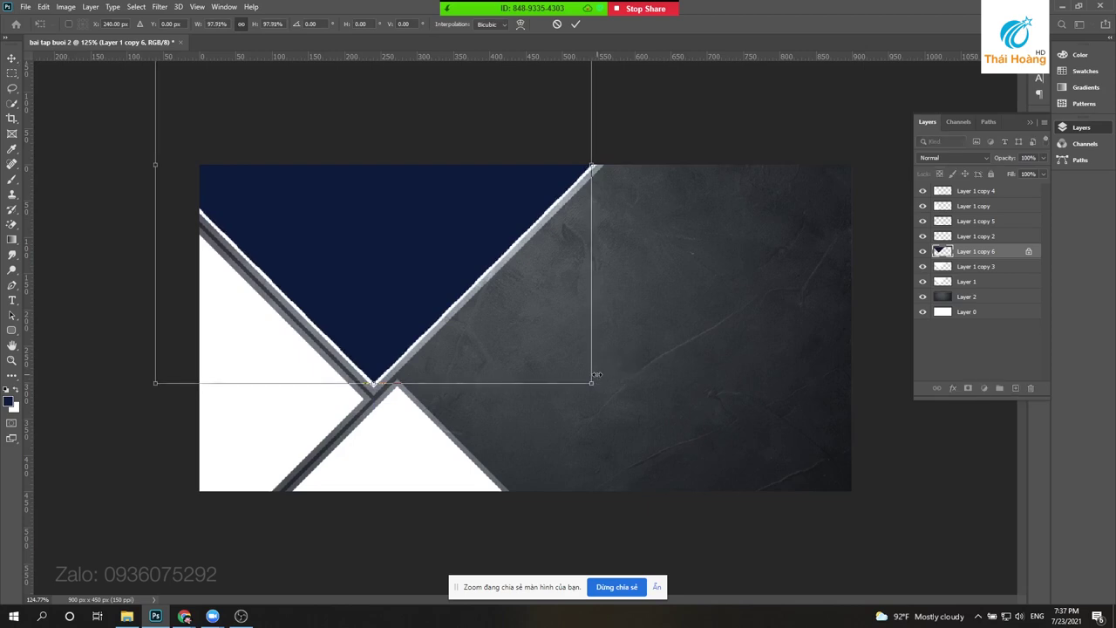
key("Return")
- Duplicate Layer 1 copy 4, lock transparency, fill it navy, and scale it to about 97%
scroll(534, 378, "down", 2)
right_click(287, 394)
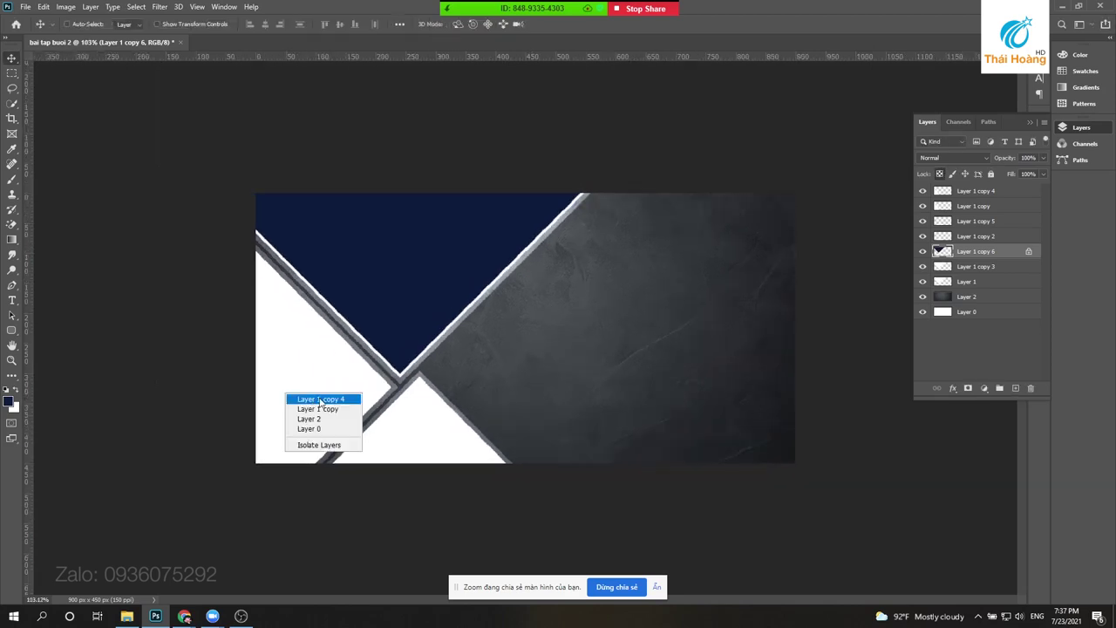
left_click(314, 397)
key("ctrl+j")
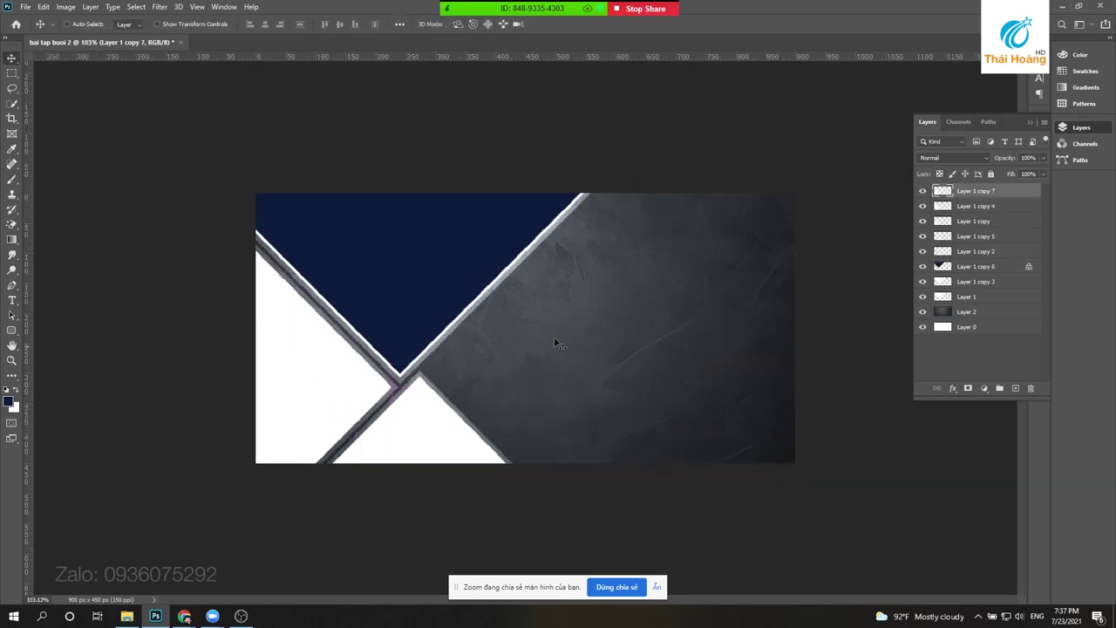
scroll(522, 330, "up", 2)
left_click(940, 173)
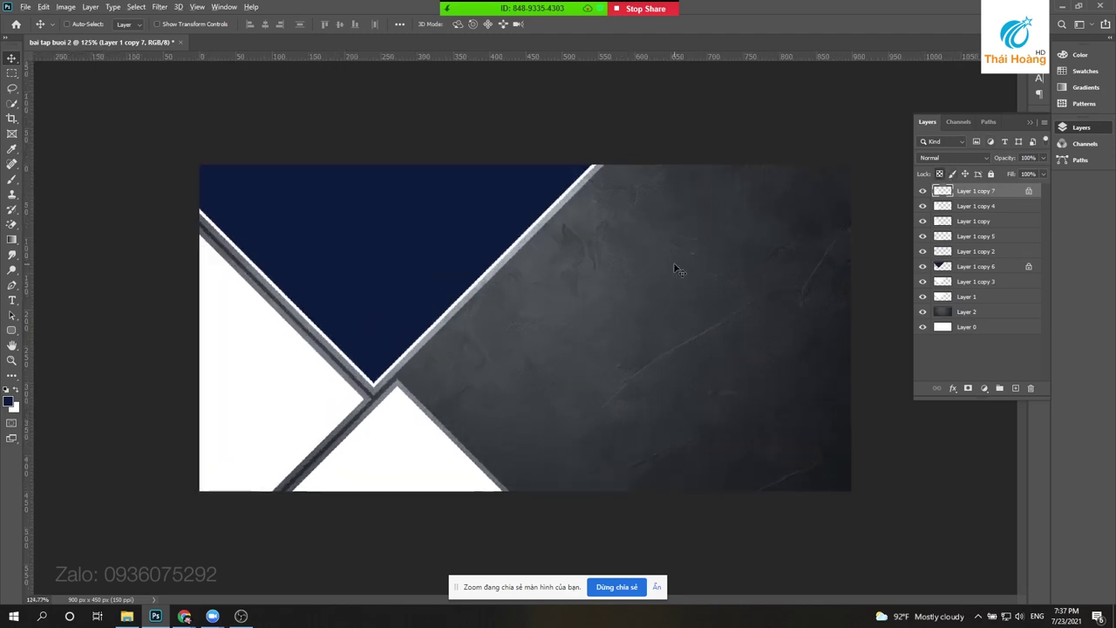
key("alt+BackSpace")
key("ctrl+t")
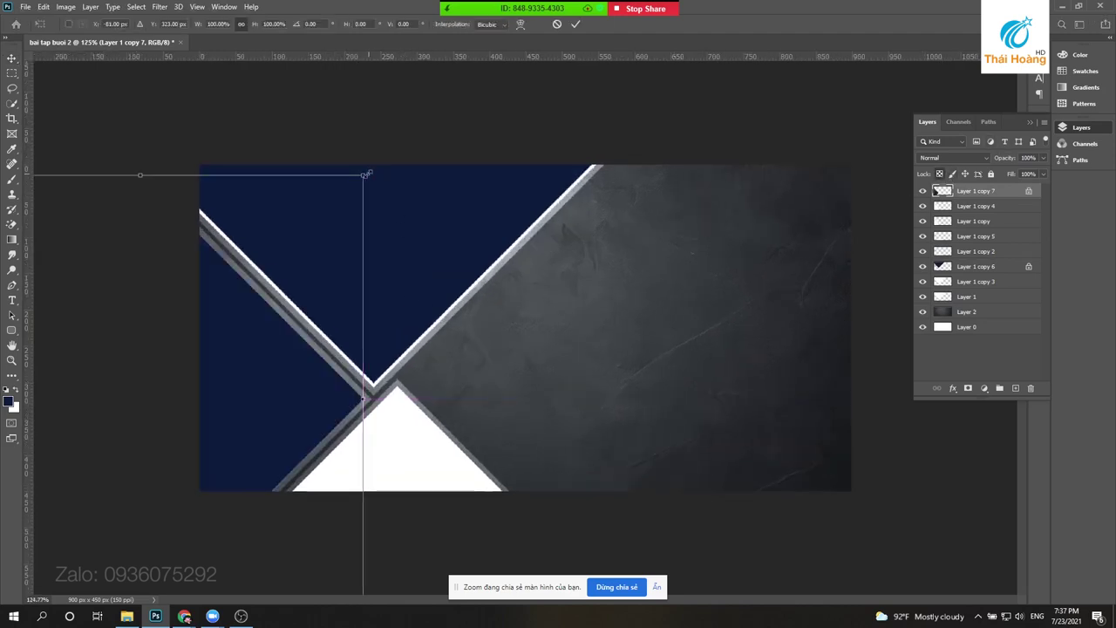
left_click_drag(360, 176, 360, 179)
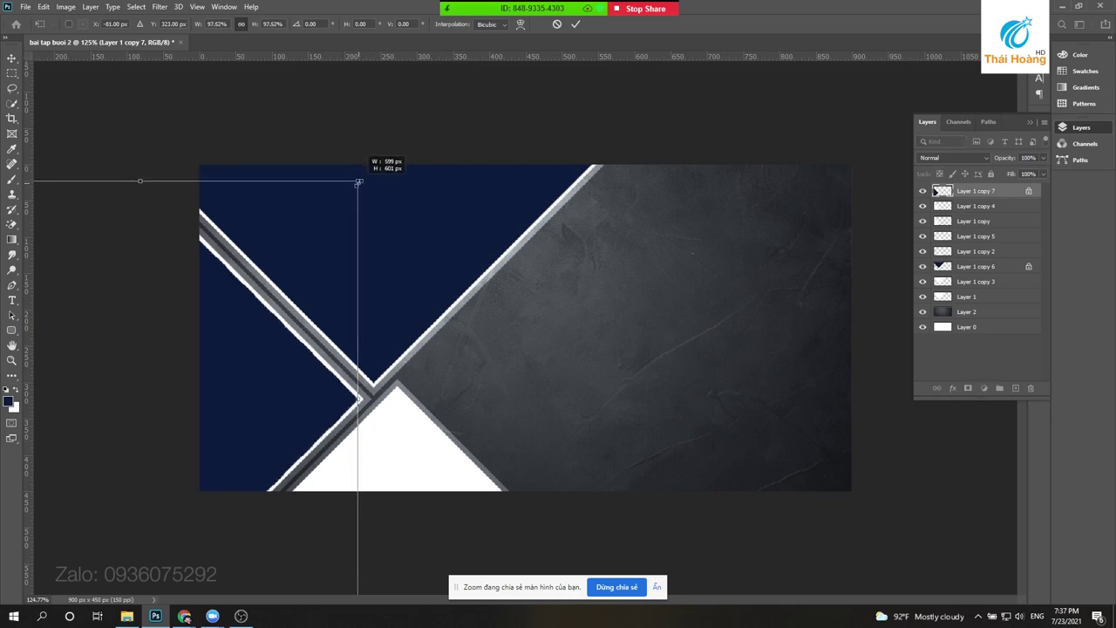
key("Return")
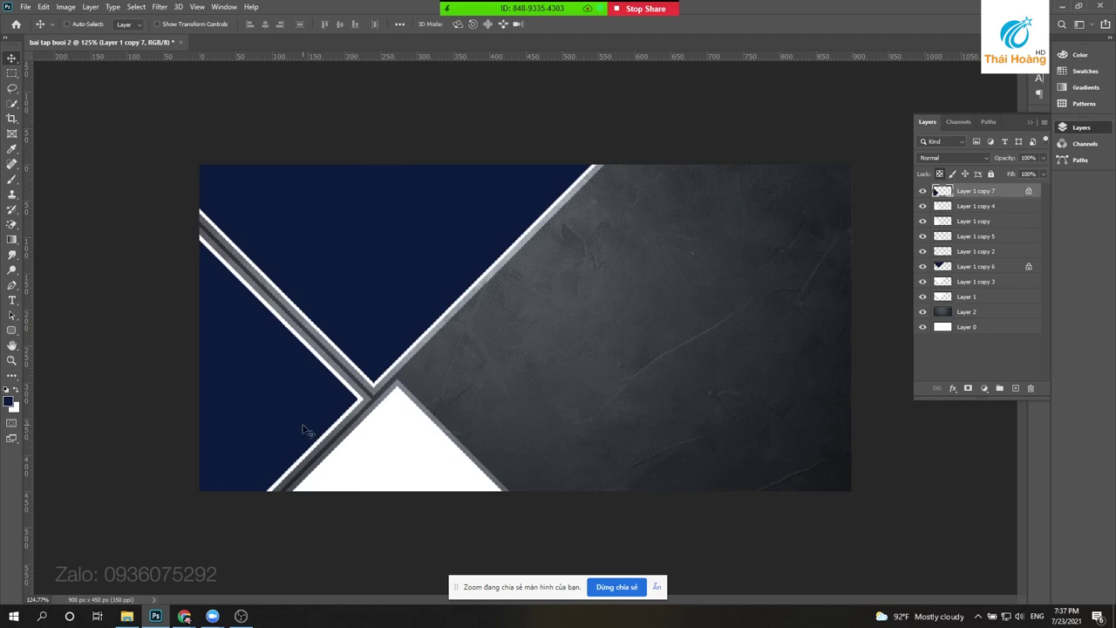
- Re-enlarge the navy left triangle to 100.5% and nudge the bottom white triangle slightly
key("ctrl+t")
scroll(200, 324, "up", 1)
scroll(205, 378, "up", 4)
scroll(206, 378, "left", 2)
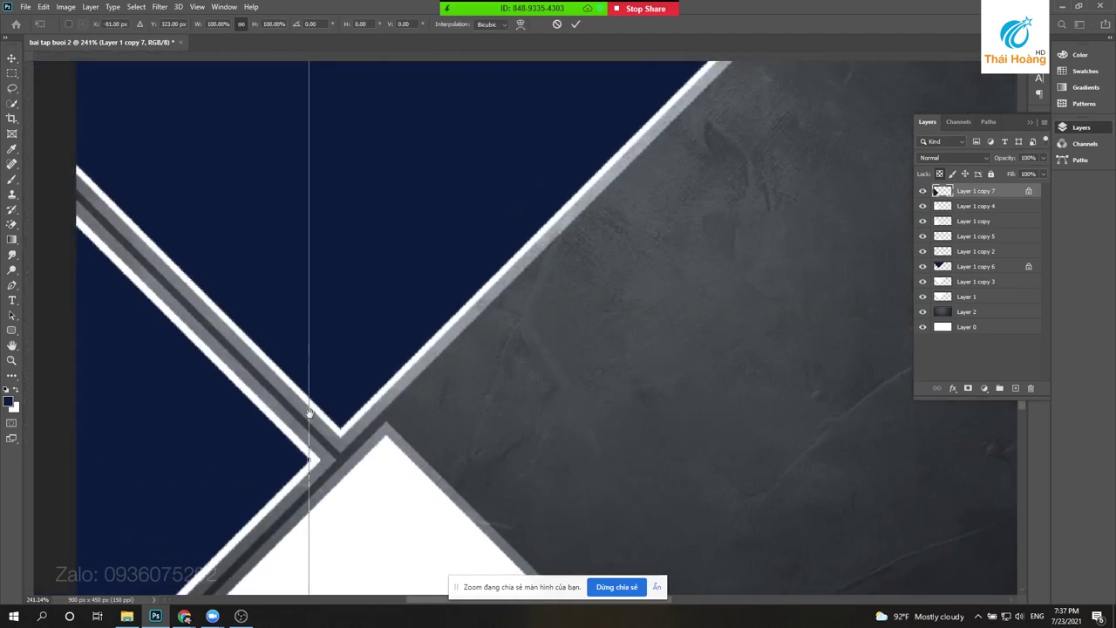
scroll(250, 268, "left", 2)
scroll(295, 272, "down", 2)
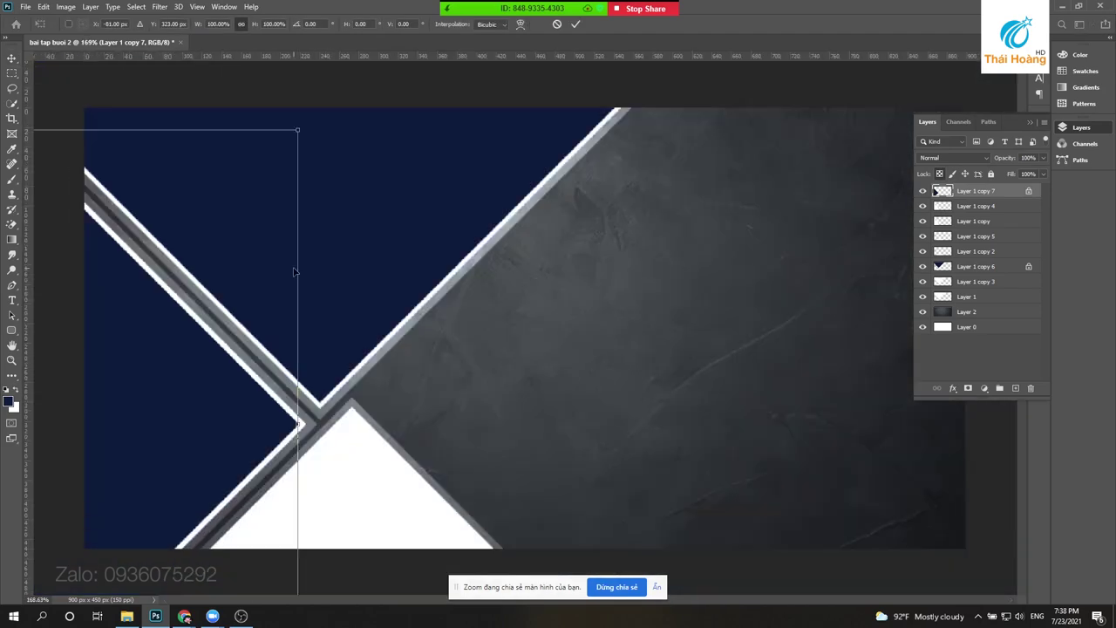
left_click_drag(298, 127, 299, 127)
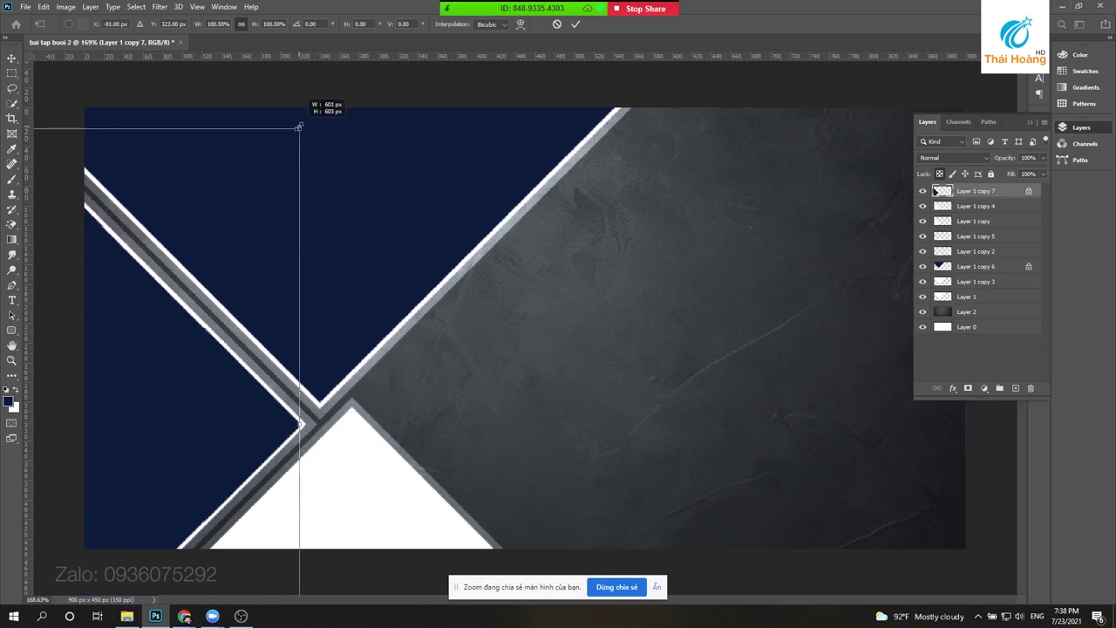
key("Return")
scroll(377, 250, "down", 1)
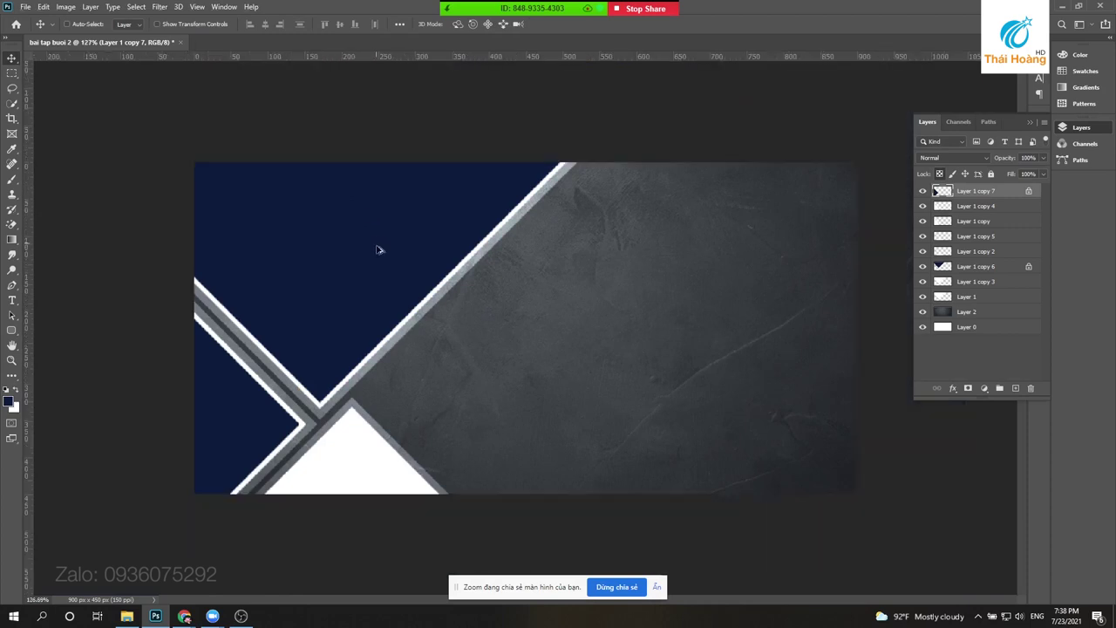
scroll(377, 250, "down", 1)
left_click_drag(427, 448, 422, 455)
- Turn the bottom triangle copy navy and shrink it to about 97.5%
scroll(427, 453, "up", 2)
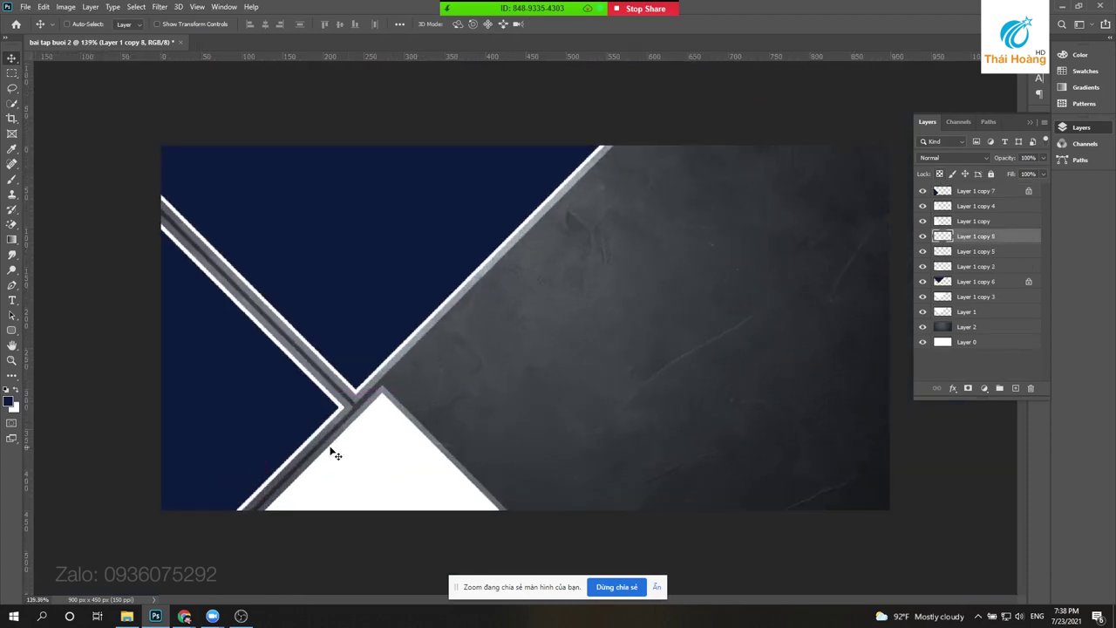
left_click_drag(333, 452, 446, 446)
key("ctrl+z")
key("ctrl+i")
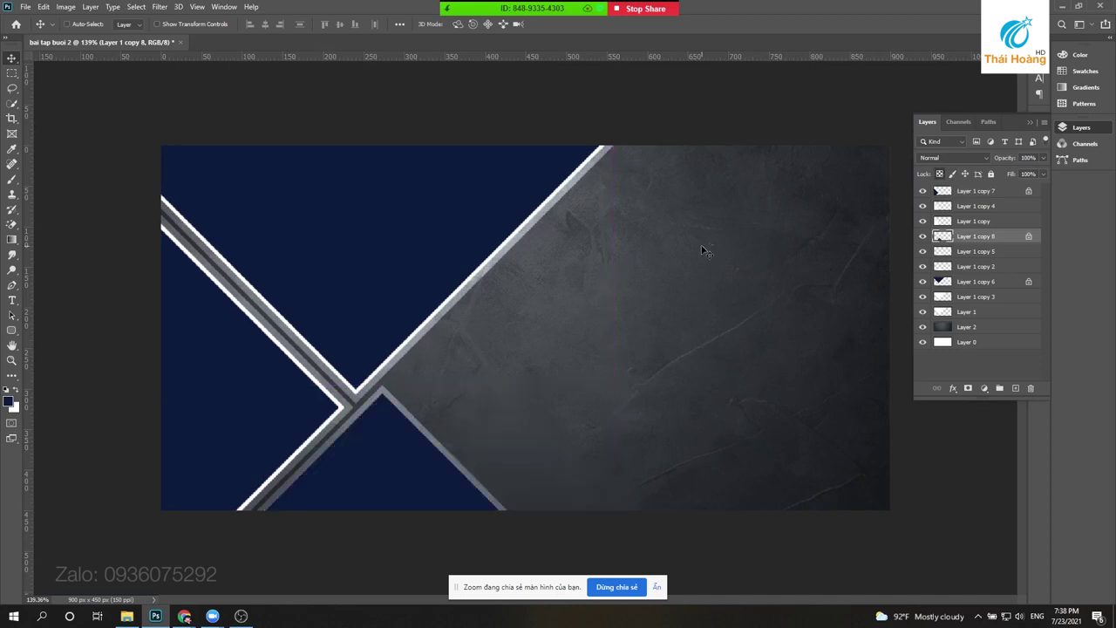
key("ctrl+t")
left_click_drag(500, 392, 496, 395)
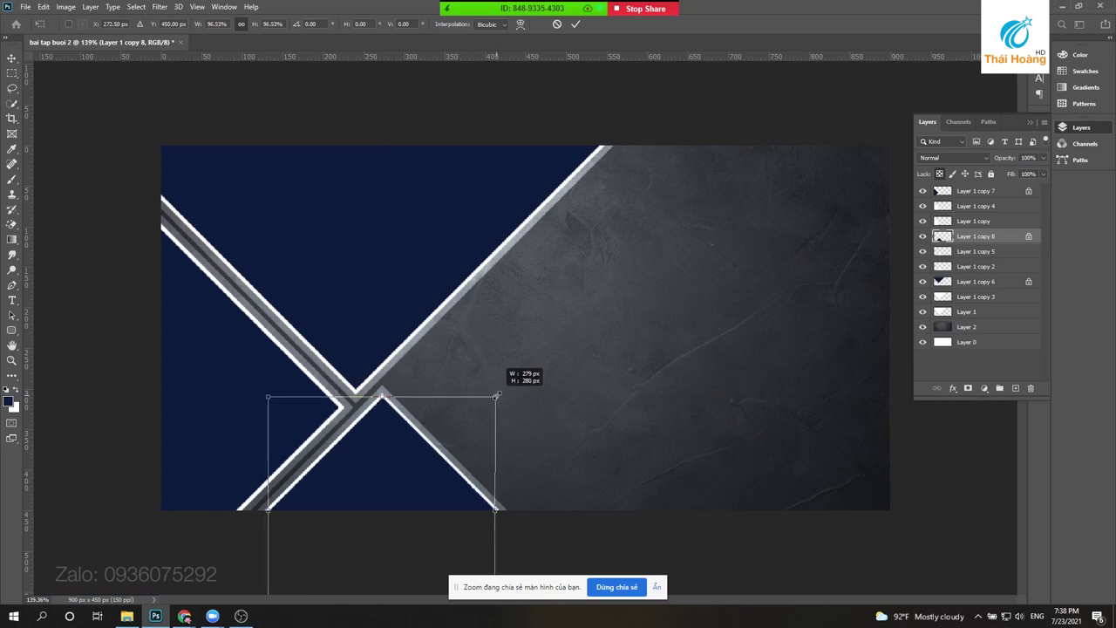
key("Return")
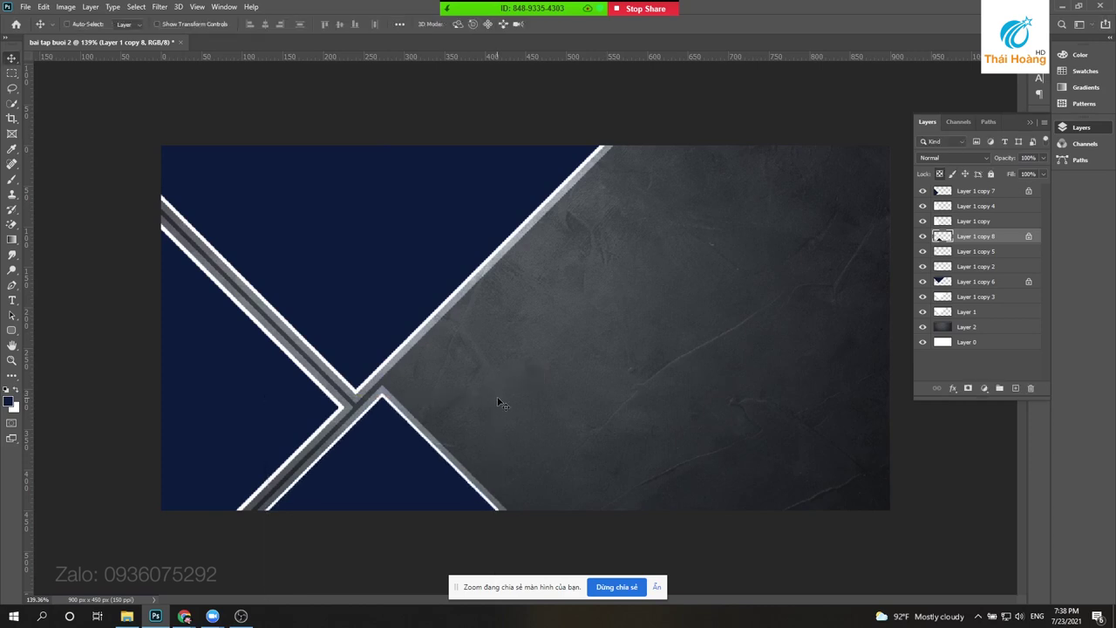
- Zoom in on the triangle's apex and fine-tune the stripe copy's size, slightly enlarged
key("ctrl+plus")
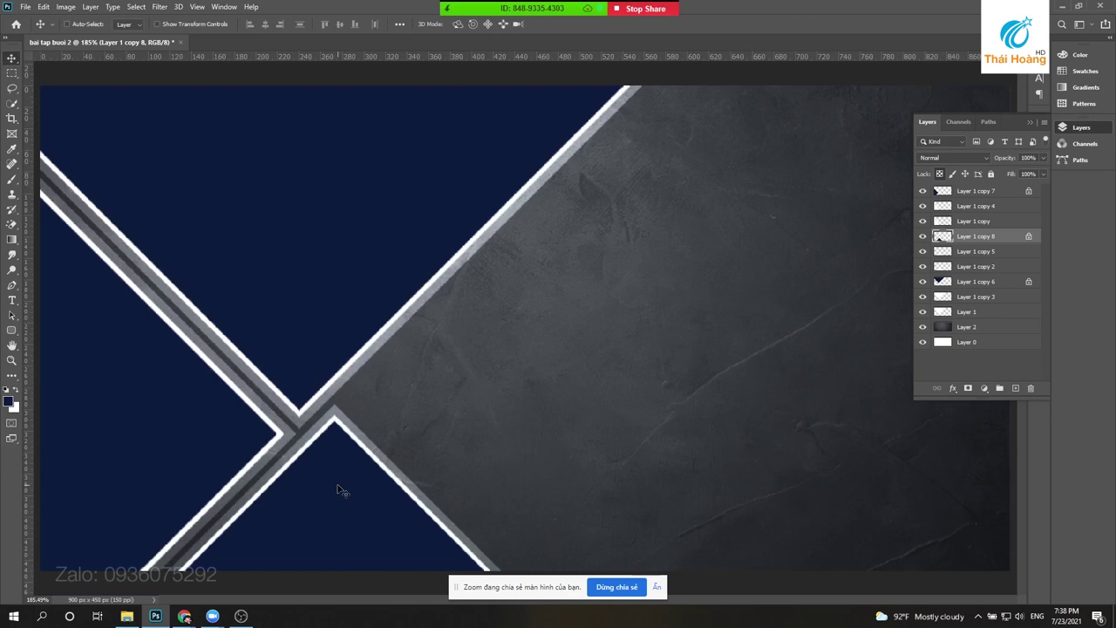
key("ctrl+t")
key("ctrl+plus")
scroll(316, 482, "up", 1)
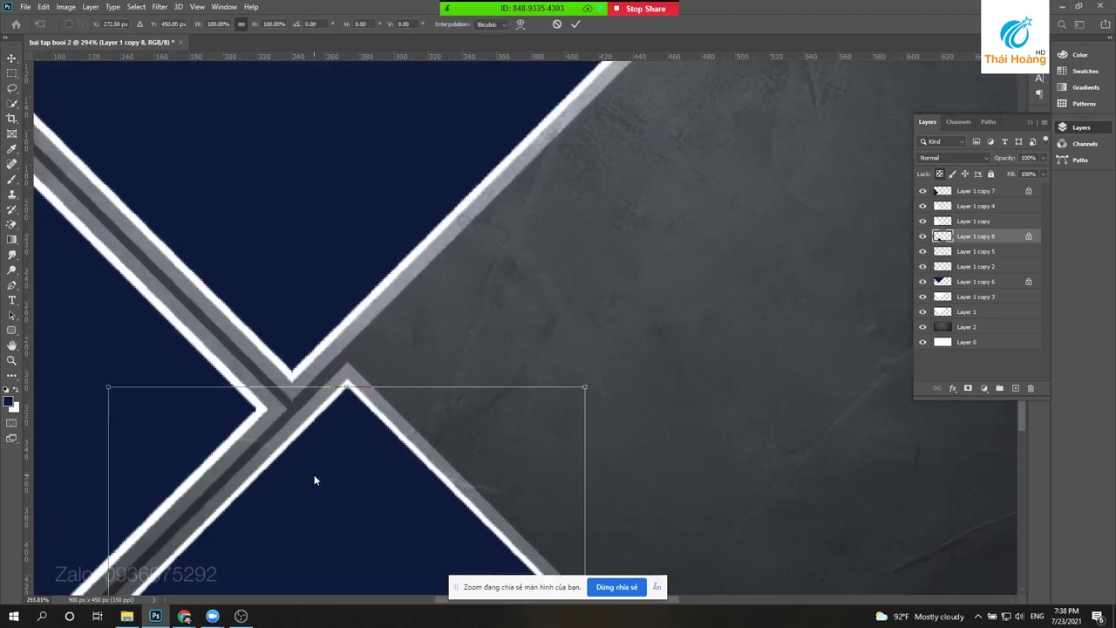
left_click_drag(275, 476, 416, 436)
scroll(339, 392, "up", 1)
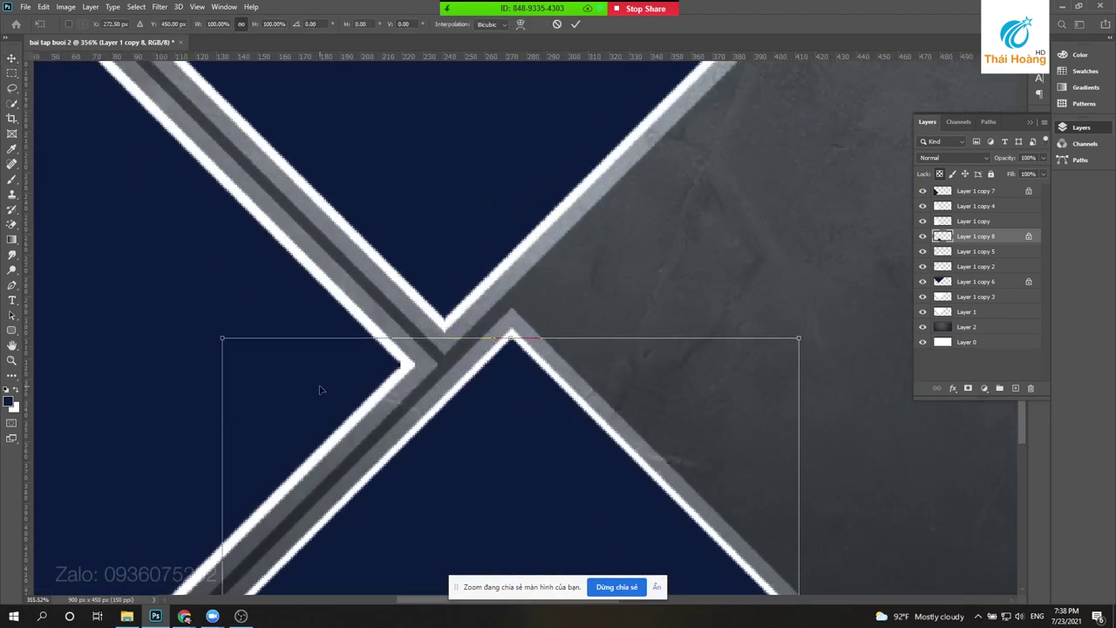
left_click_drag(220, 338, 226, 342)
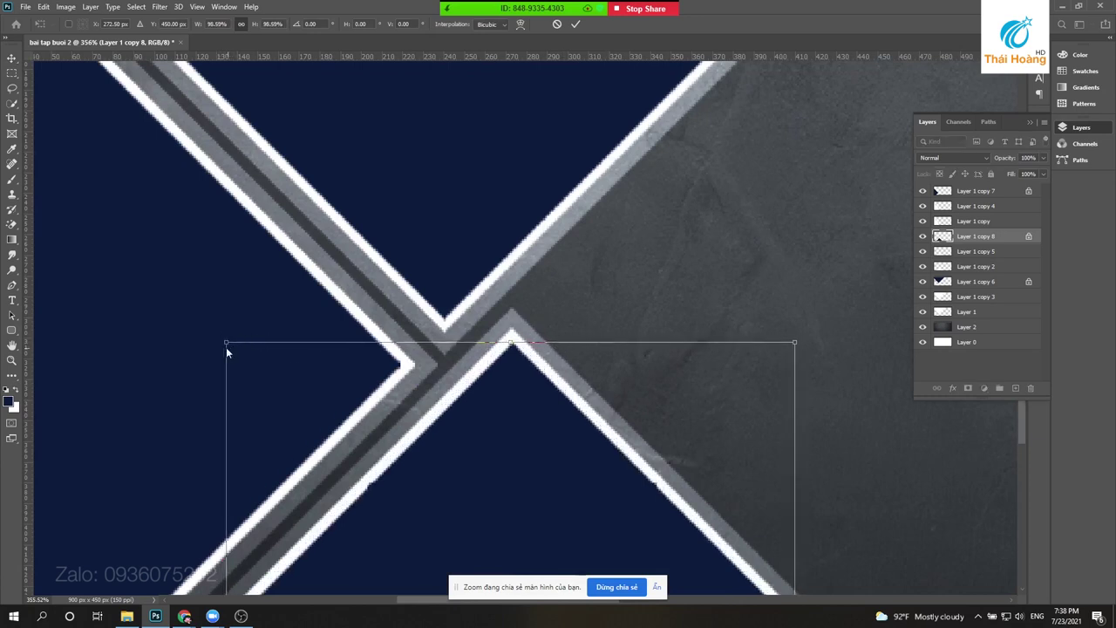
left_click_drag(226, 343, 221, 337)
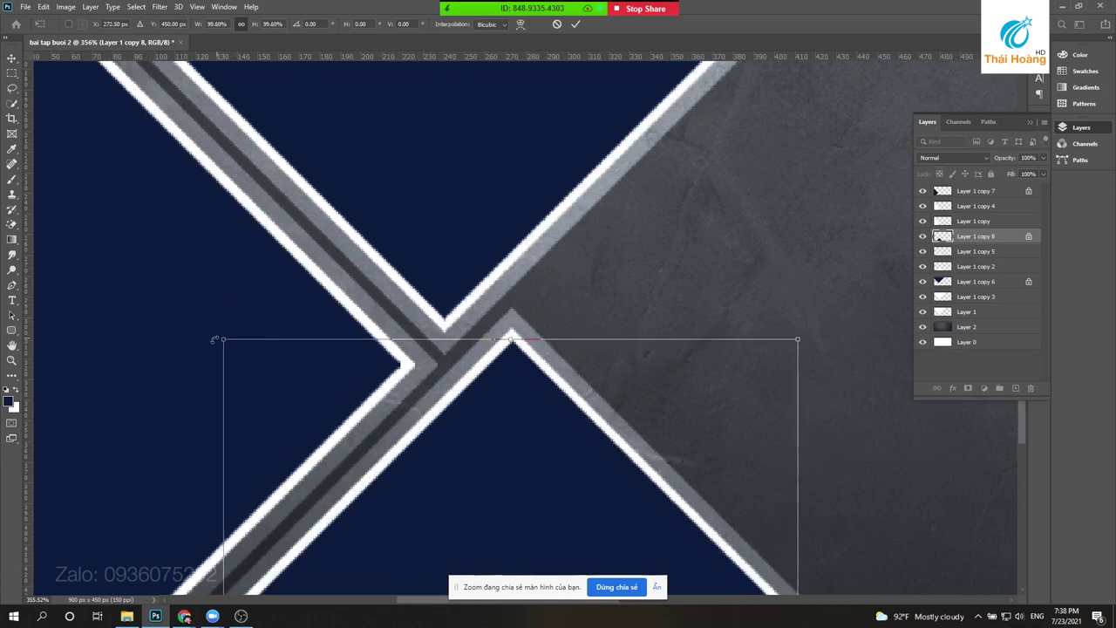
key("Return")
- Scroll around the banner to review the three navy panels and crossing stripes
scroll(532, 325, "down", 3)
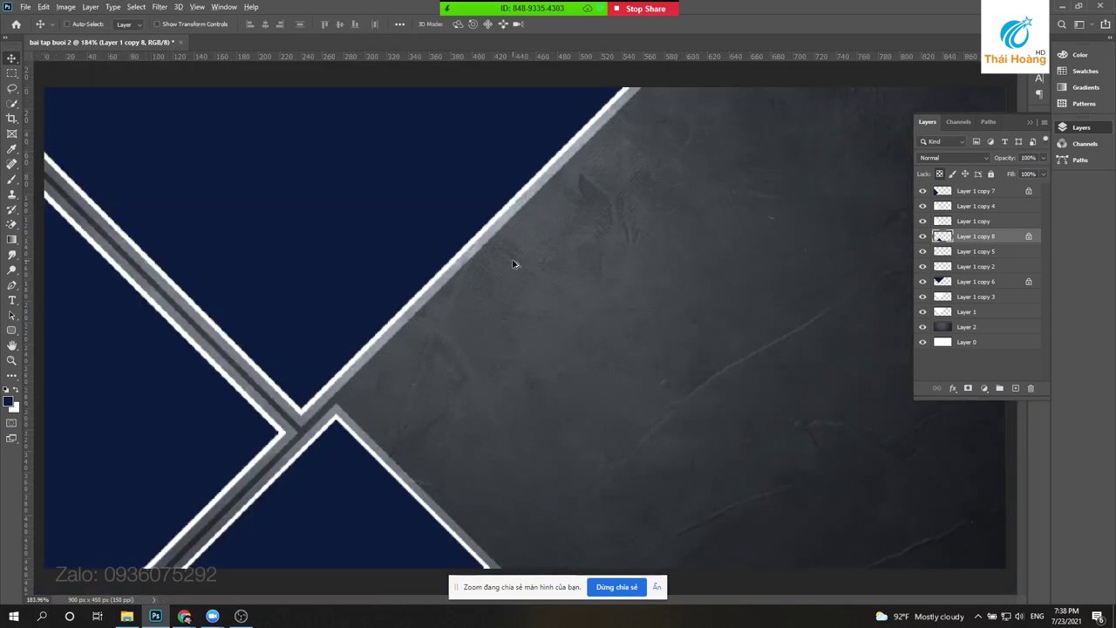
scroll(514, 265, "down", 2)
scroll(515, 267, "down", 1)
scroll(456, 339, "down", 1)
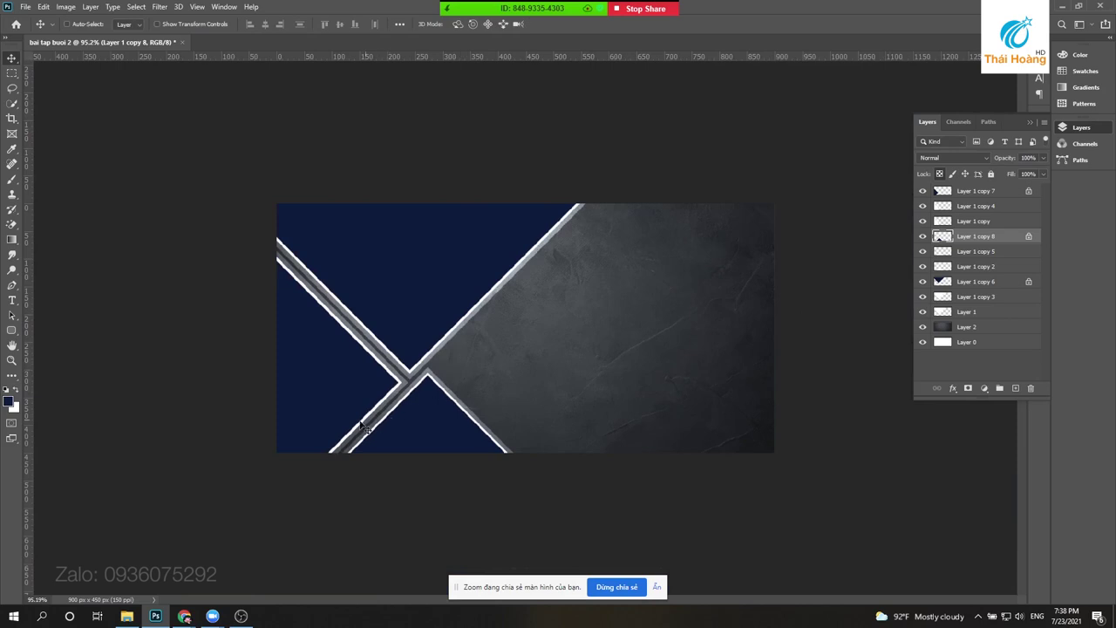
scroll(324, 440, "up", 1)
scroll(324, 444, "up", 1)
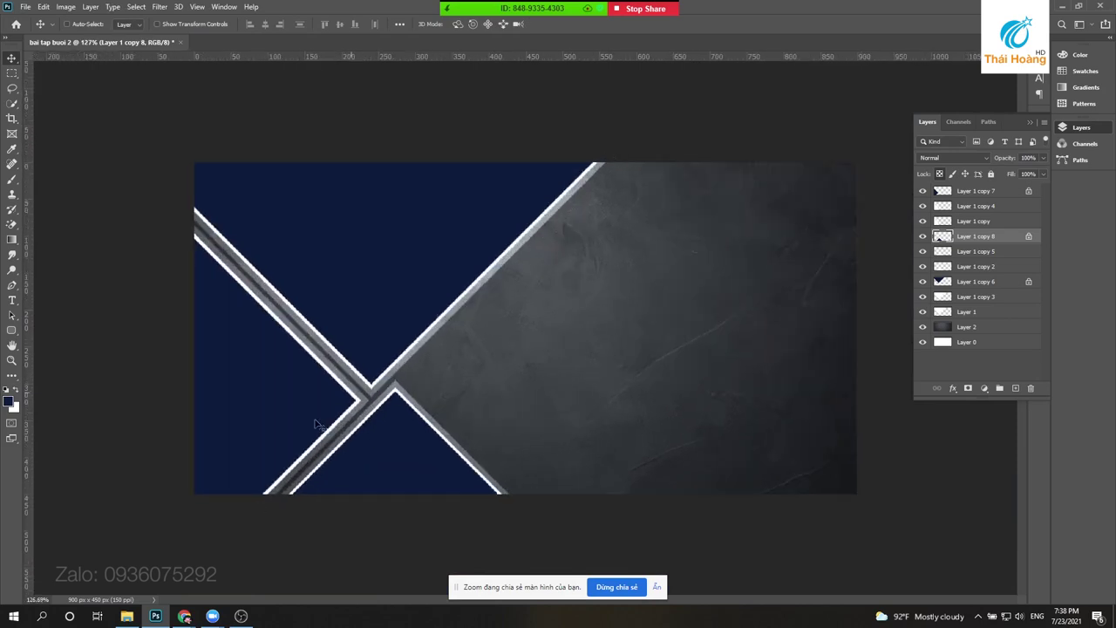
scroll(529, 312, "down", 2)
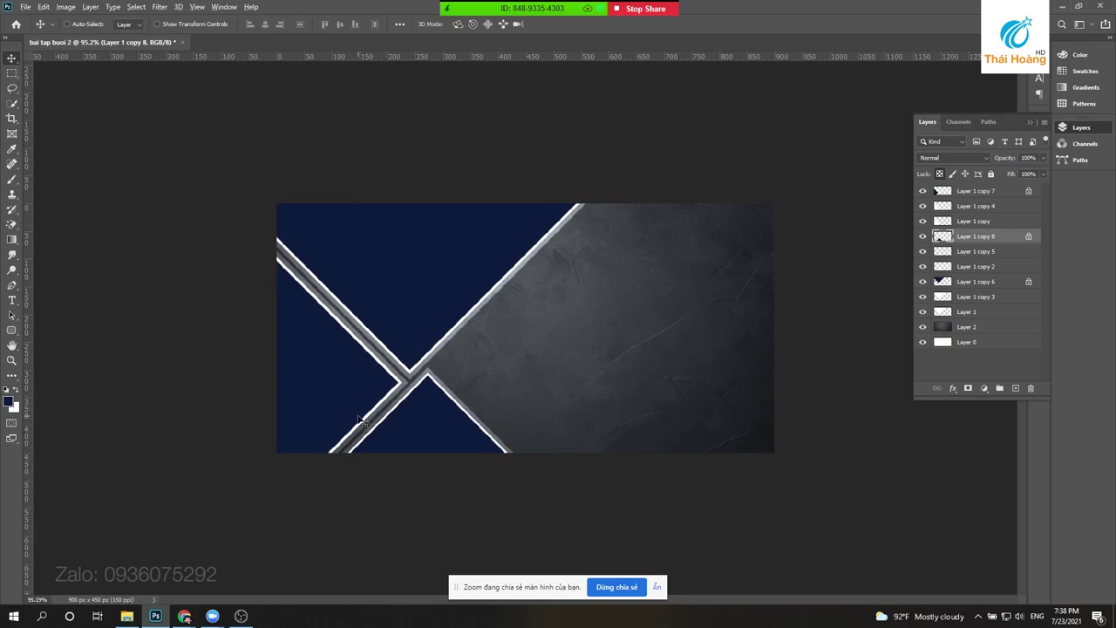
scroll(360, 420, "up", 1)
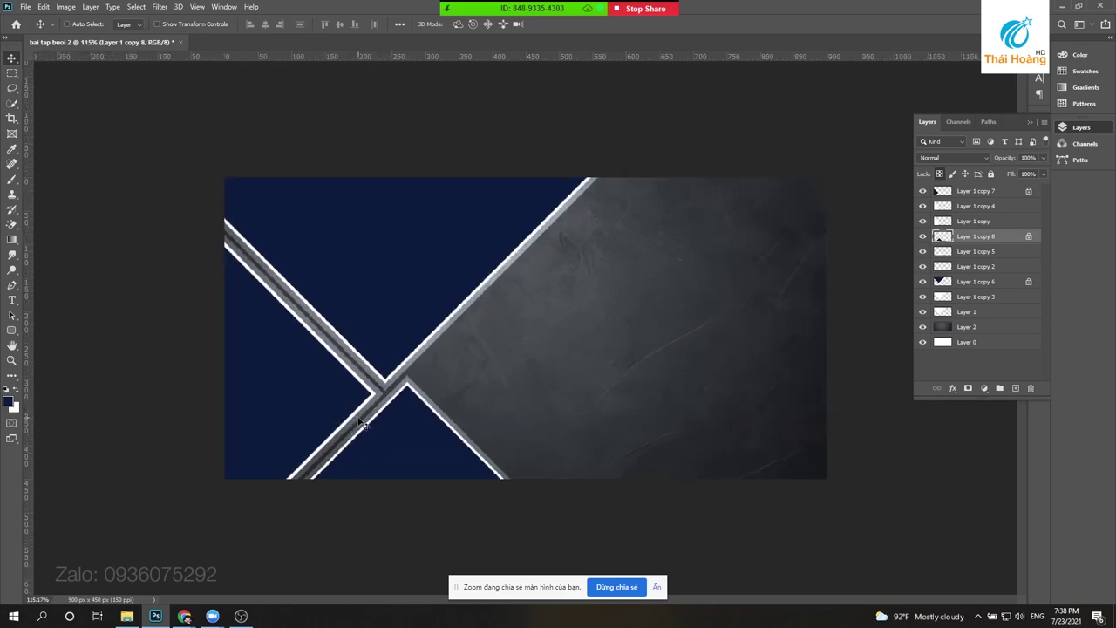
right_click(378, 439)
left_click(398, 446)
left_click_drag(410, 448, 510, 421)
key("ctrl+z")
scroll(378, 421, "up", 1)
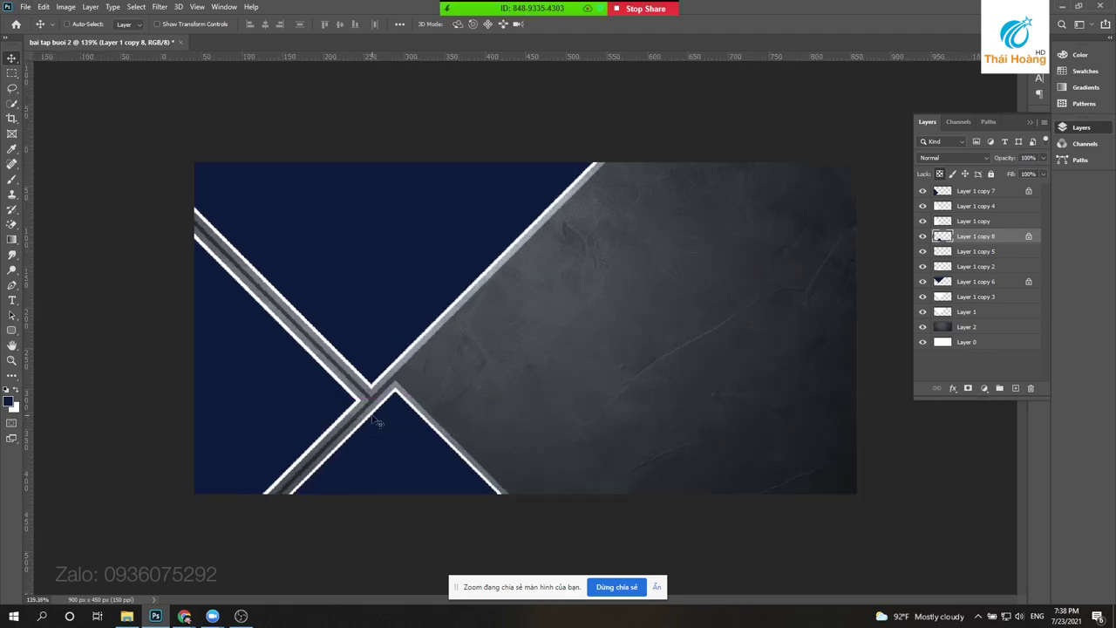
scroll(349, 423, "up", 2)
left_click(346, 421, "shift")
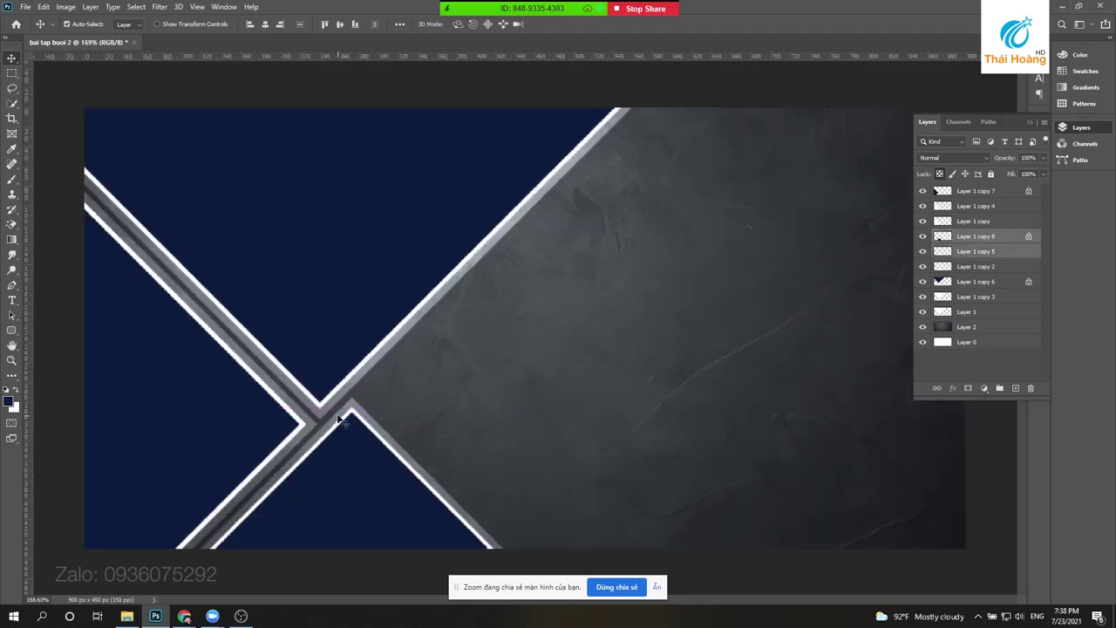
left_click(347, 422, "shift")
scroll(353, 432, "down", 1)
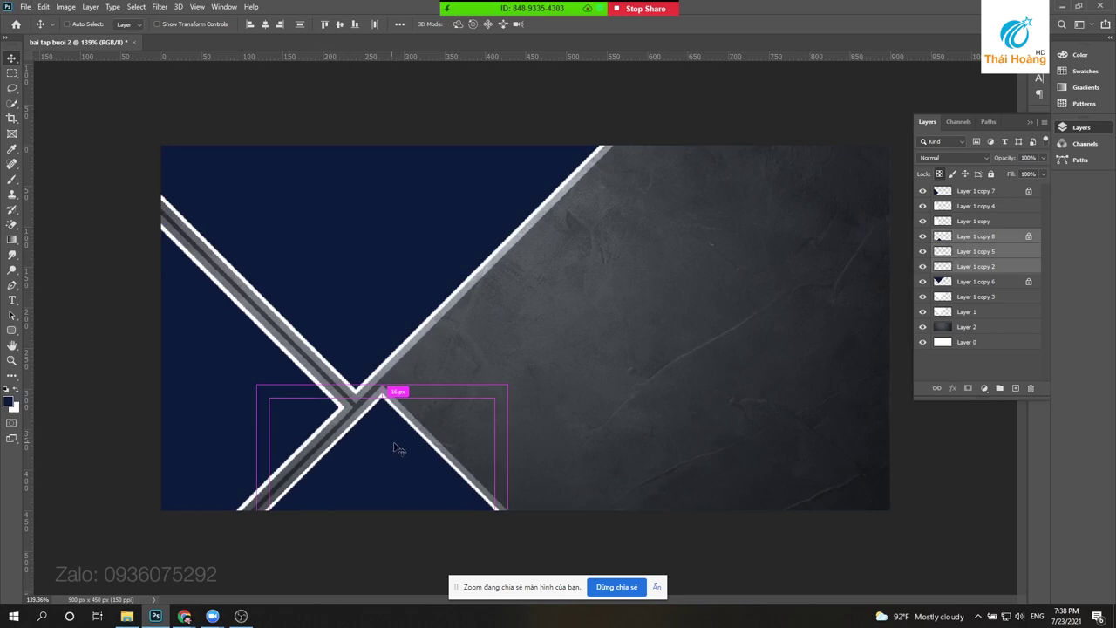
left_click_drag(395, 448, 688, 455)
left_click(336, 411)
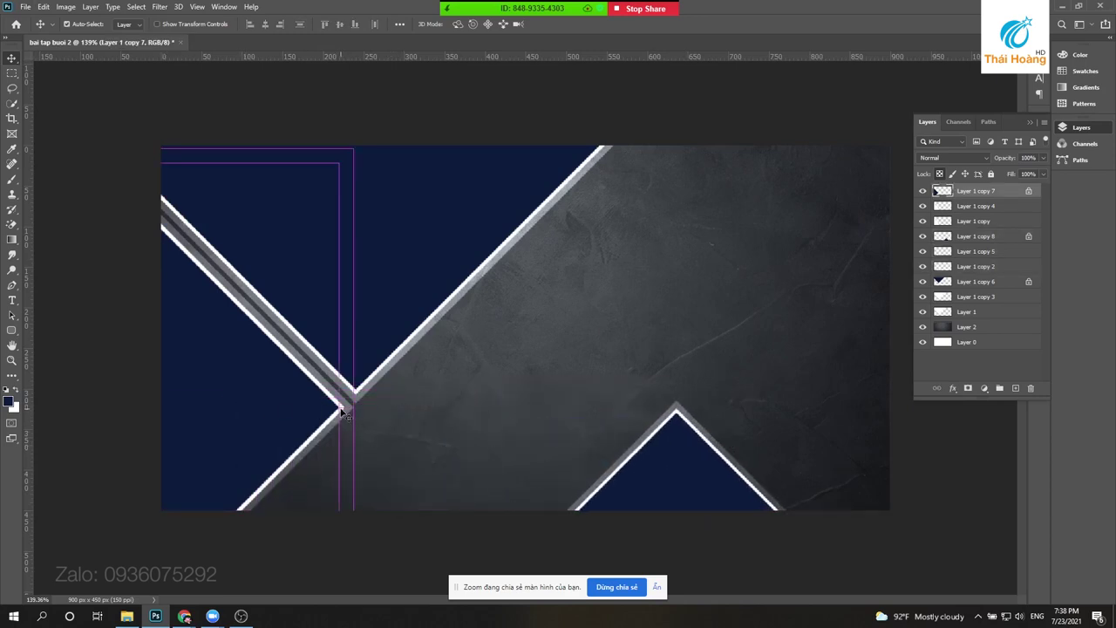
left_click(349, 415, "shift")
left_click_drag(349, 415, 300, 461)
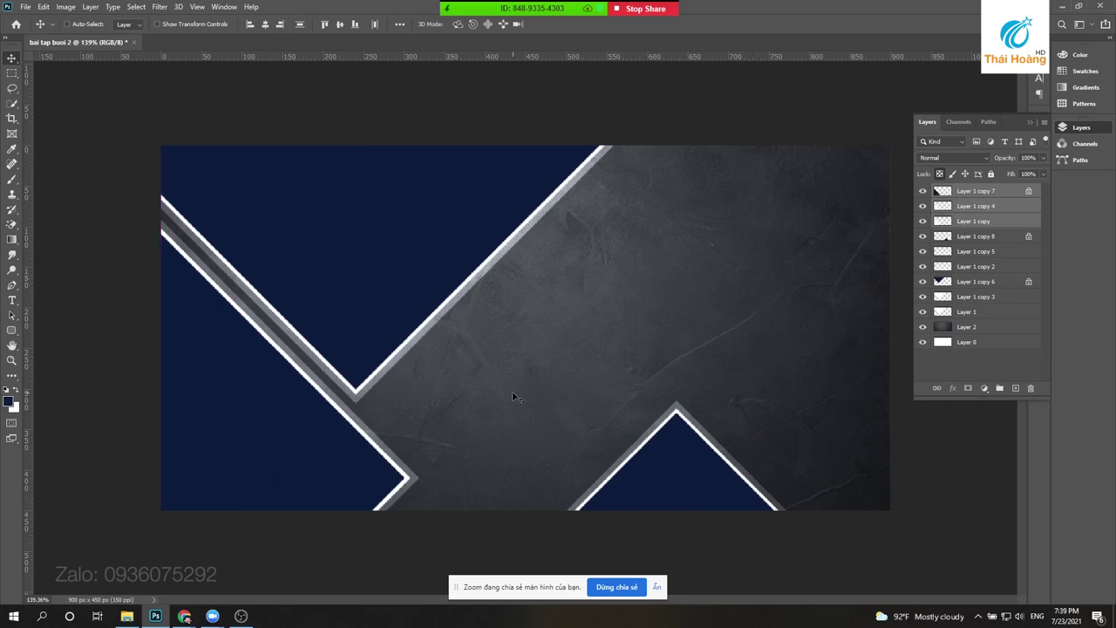
key("ctrl+t")
left_click_drag(501, 427, 541, 331)
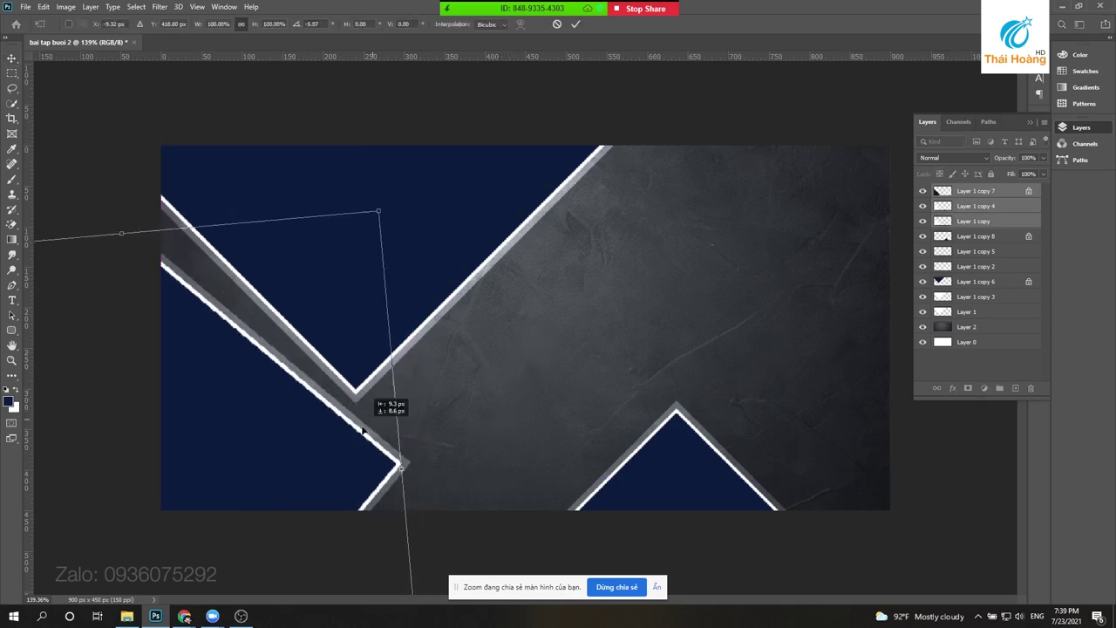
key("Return")
key("ctrl+z")
left_click(519, 228, "ctrl")
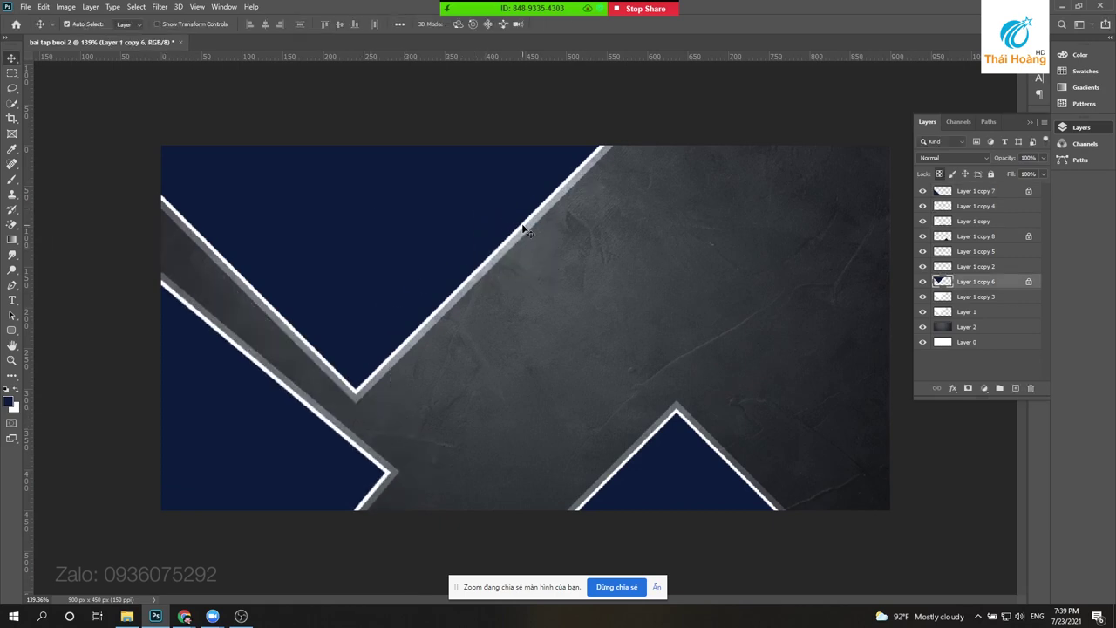
left_click(523, 229, "shift")
left_click(532, 221, "shift")
left_click_drag(570, 171, 580, 209)
key("ctrl+t")
mouse_move(716, 229)
left_mouse_down()
mouse_move(723, 264)
mouse_move(730, 249)
left_mouse_up()
left_click_drag(436, 233, 364, 342)
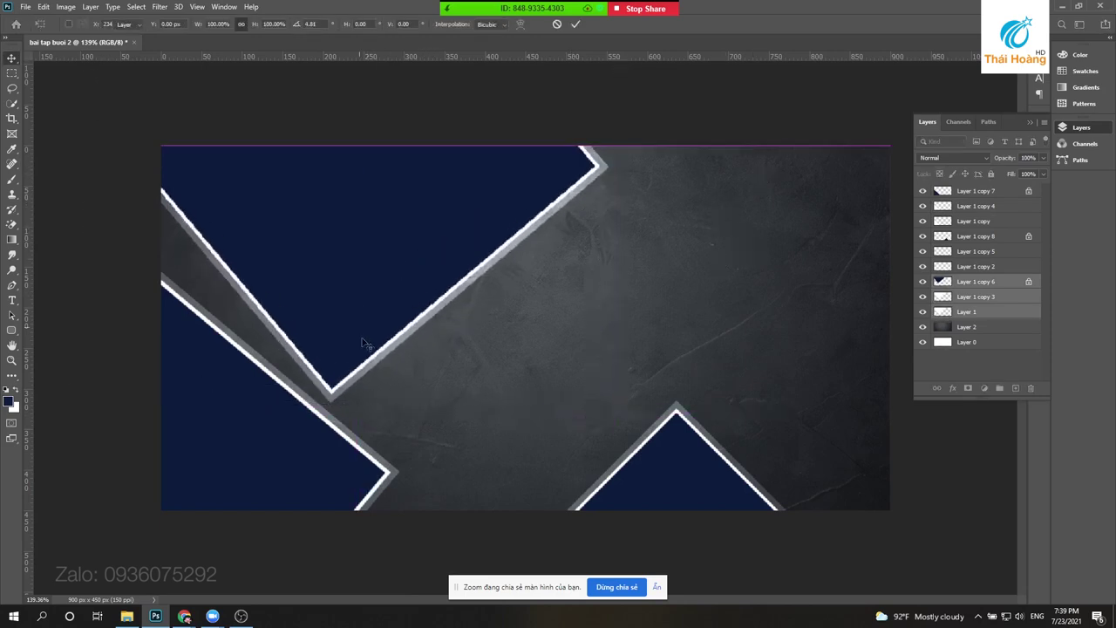
key("Return")
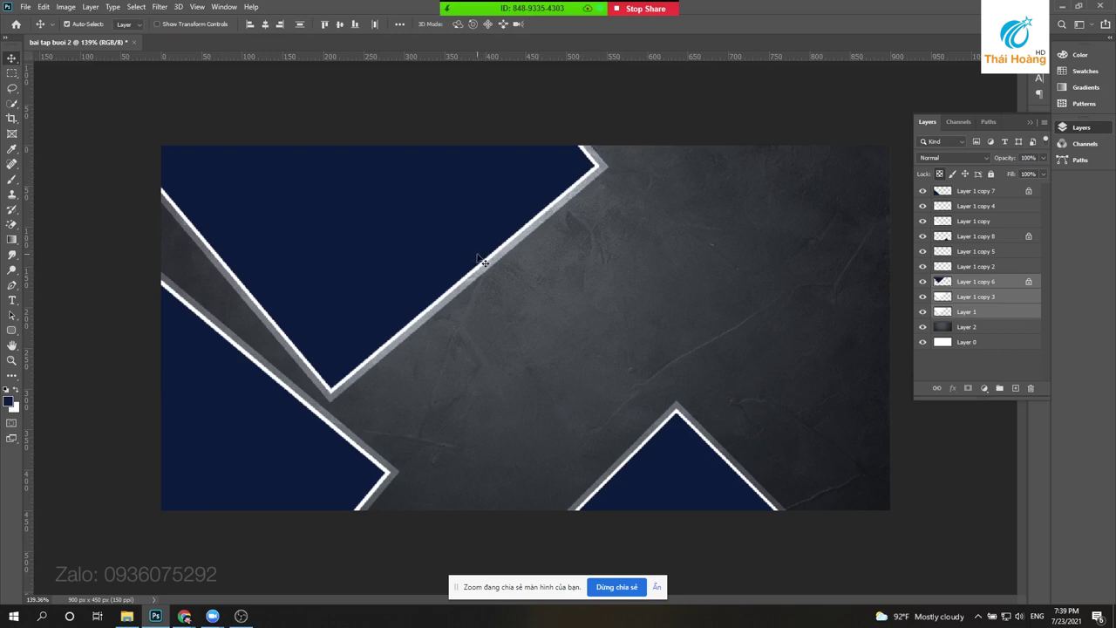
key("shift+Right")
key("shift+Right")
key("shift+Left")
key("shift+Left")
key("shift+Left")
key("shift+Up")
key("shift+Up")
key("shift+Up")
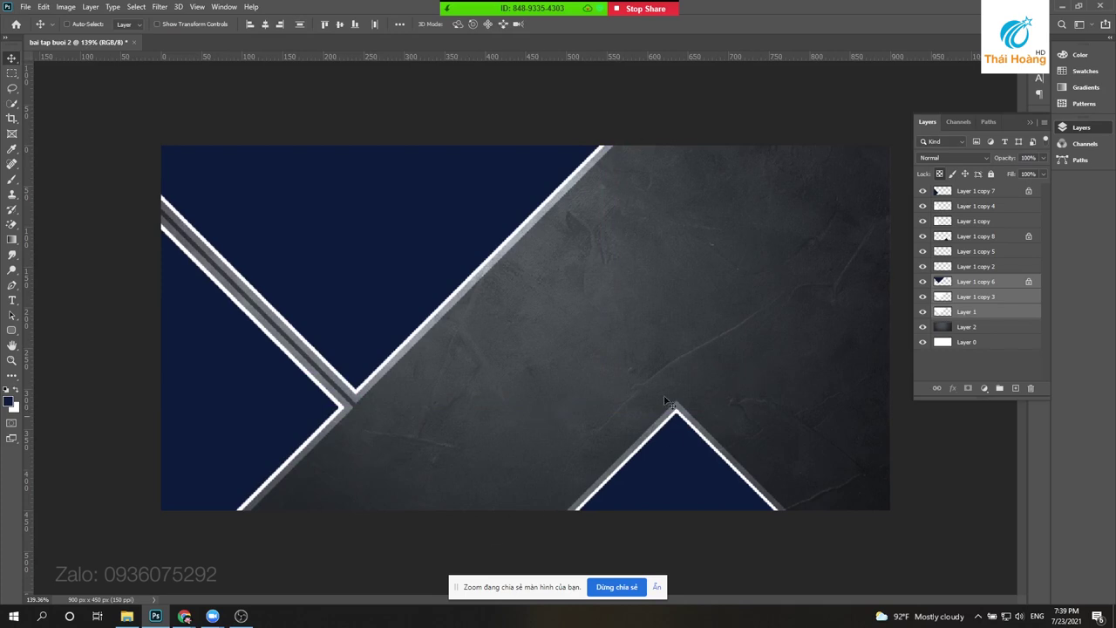
right_click(654, 464)
left_click(696, 441)
left_click_drag(698, 442, 677, 463)
left_click(677, 460, "ctrl")
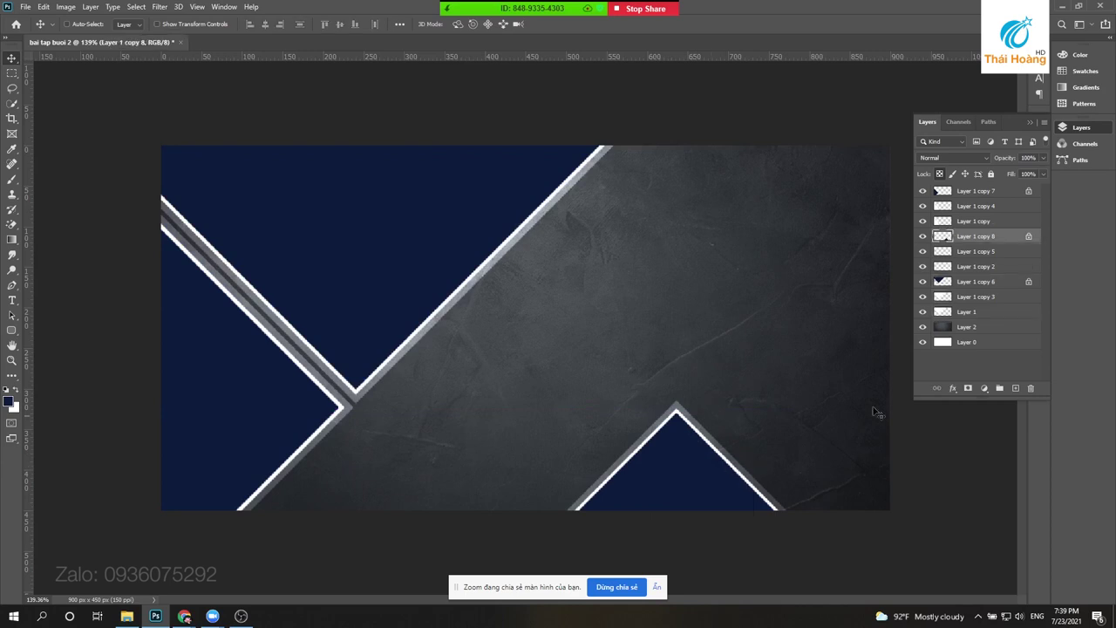
left_click(1001, 266, "shift")
left_click_drag(637, 468, 410, 468)
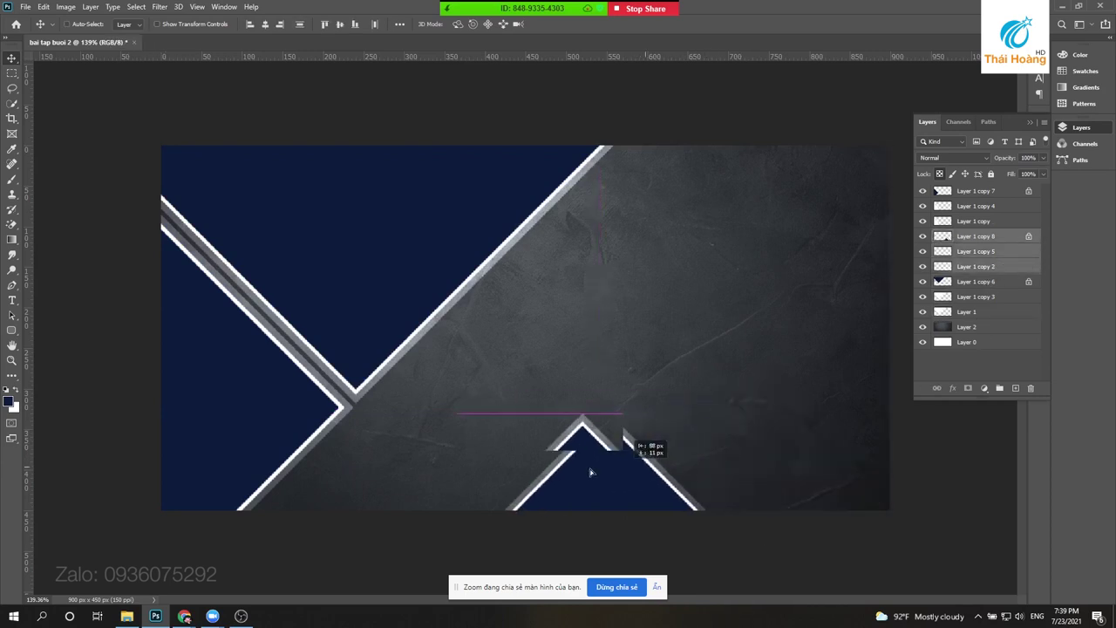
left_click_drag(410, 468, 417, 464)
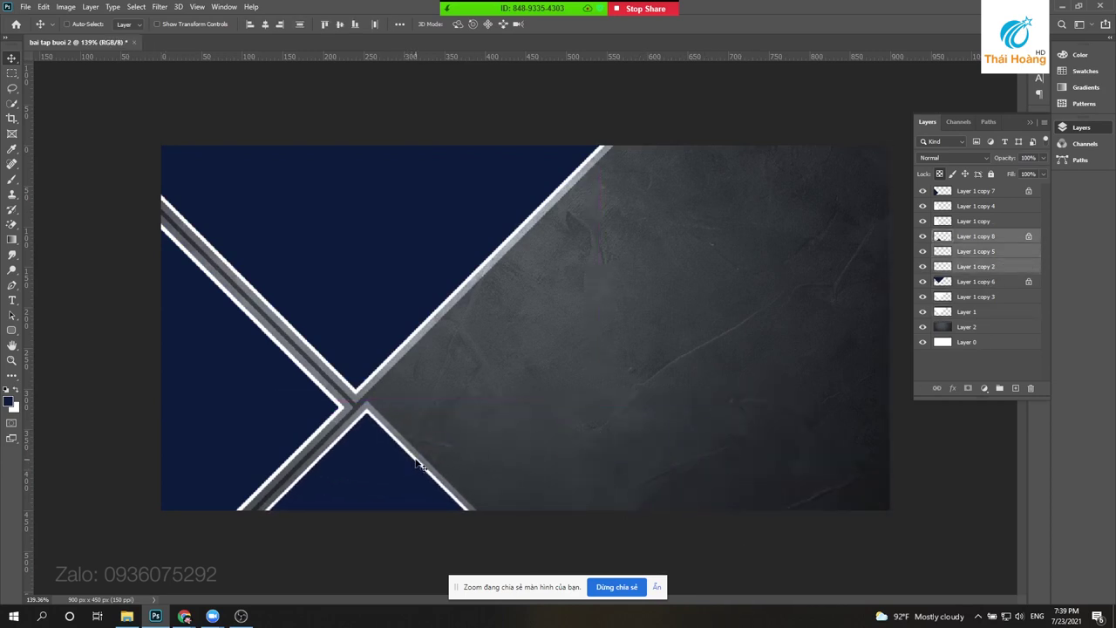
scroll(448, 399, "down", 2, "alt")
right_click(342, 225)
left_click(367, 229)
key("ctrl+z")
scroll(423, 236, "down", 2, "alt")
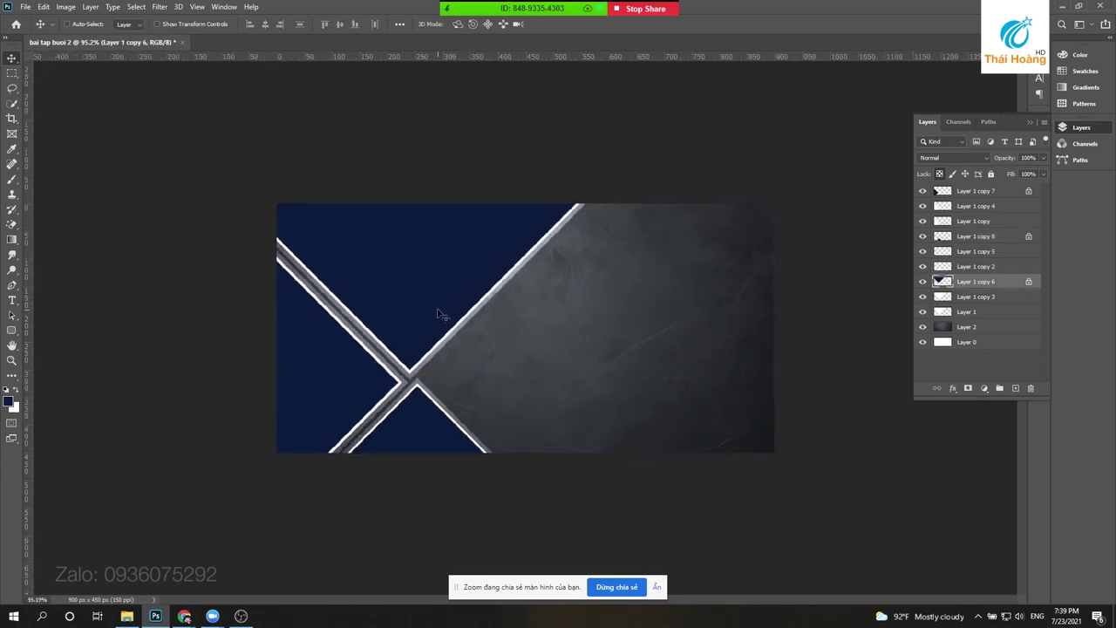
scroll(441, 315, "up", 2, "alt")
right_click(341, 266)
left_click(370, 268)
mouse_move(357, 279)
left_mouse_down()
mouse_move(523, 286)
mouse_move(493, 299)
left_mouse_up()
key("ctrl+z")
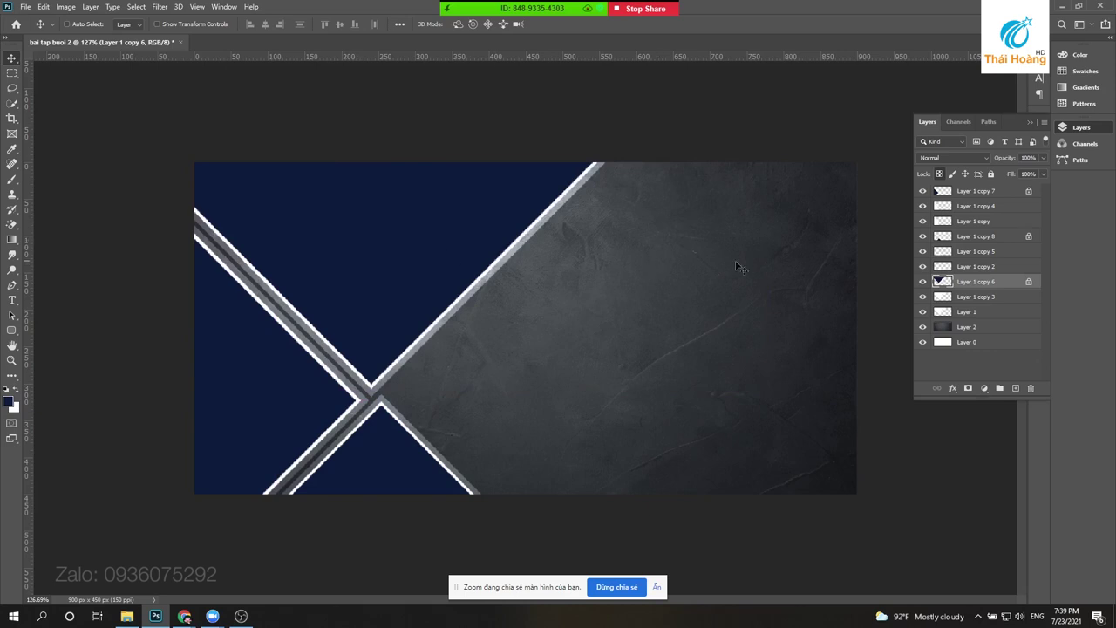
- Unlock Layer 1 copy 6 and browse the resource folders for an image
left_click(1029, 283)
left_click(27, 6)
left_click(39, 33)
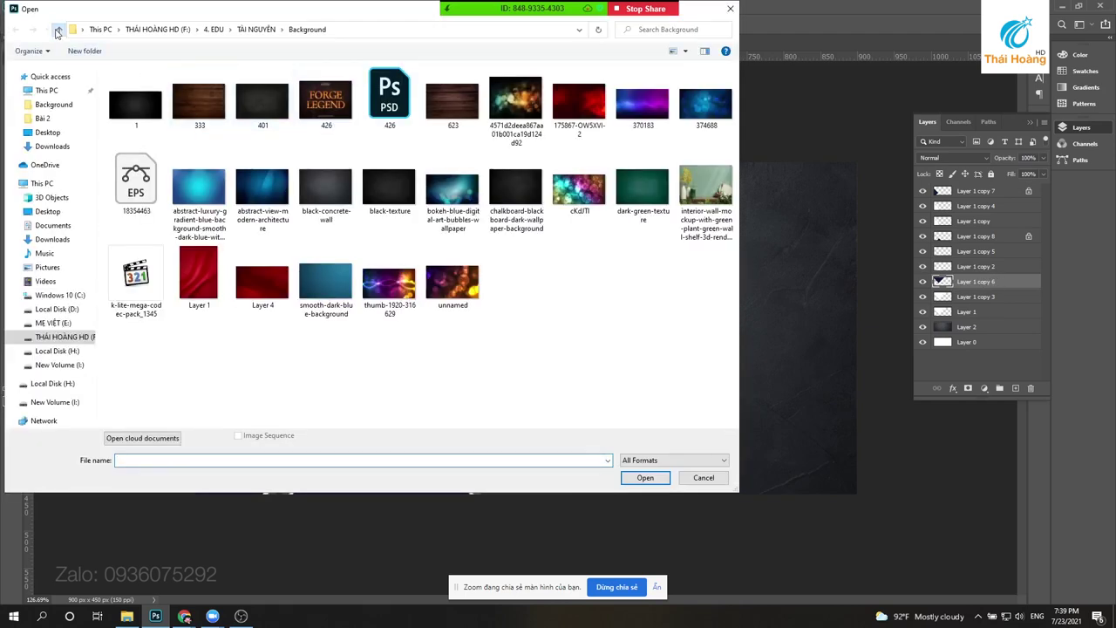
left_click(58, 30)
left_click(135, 231)
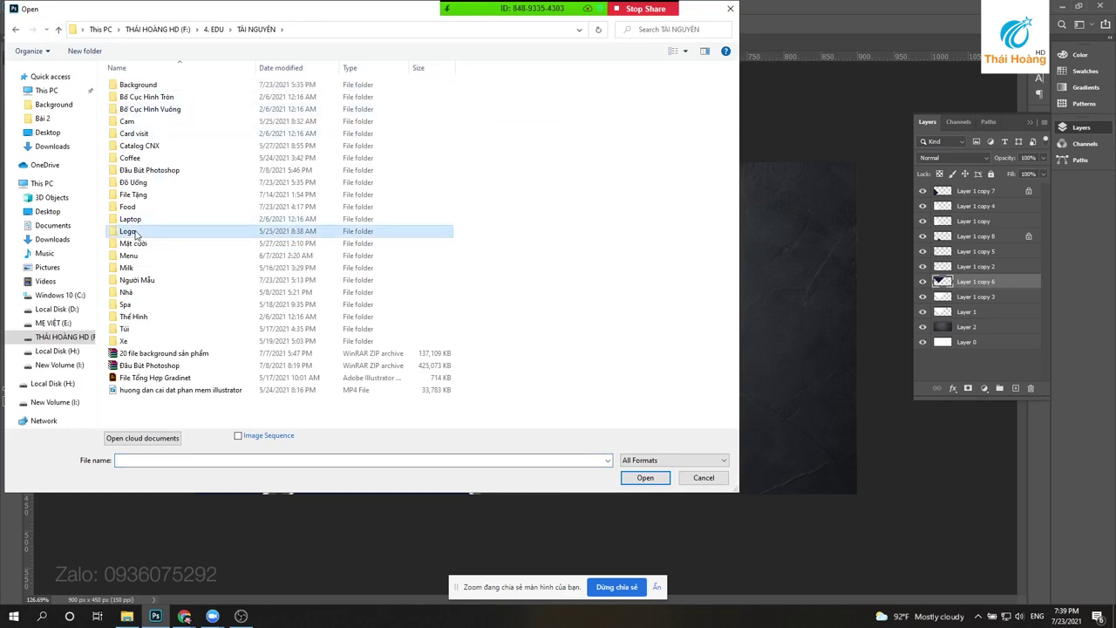
double_click(135, 232)
- Open the burrito photo 15664.jpg from the Food folder
left_click(57, 30)
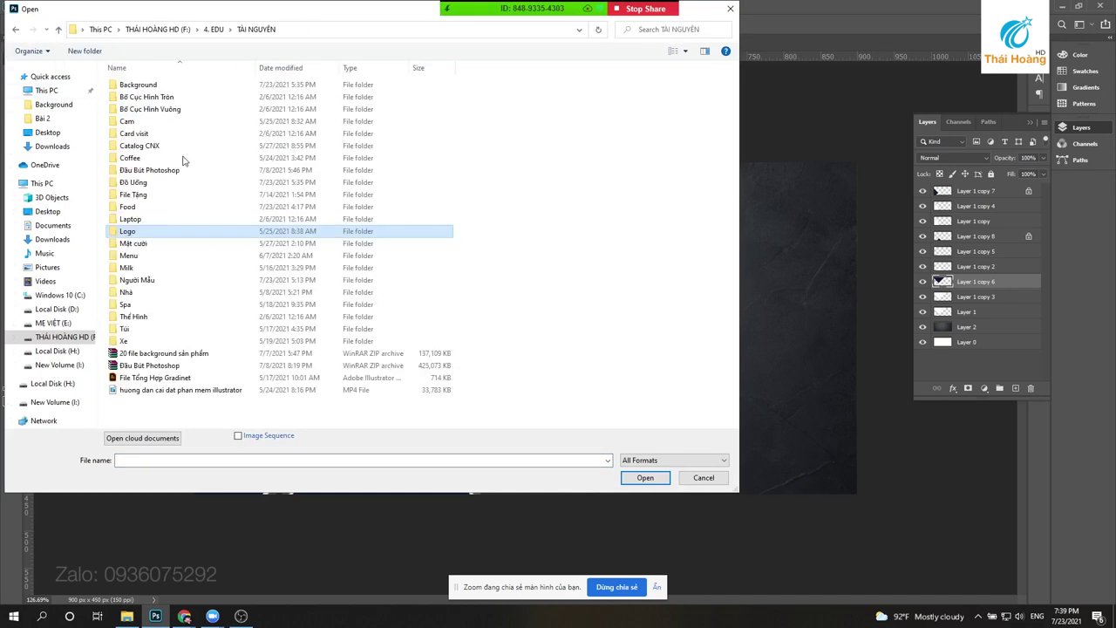
double_click(129, 207)
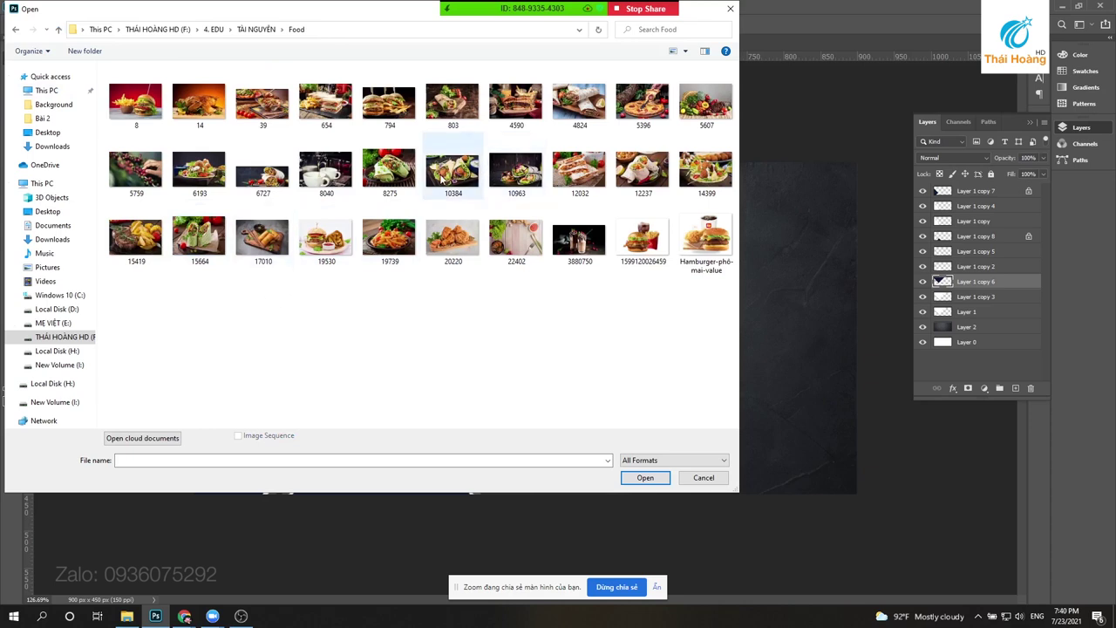
left_click(197, 171)
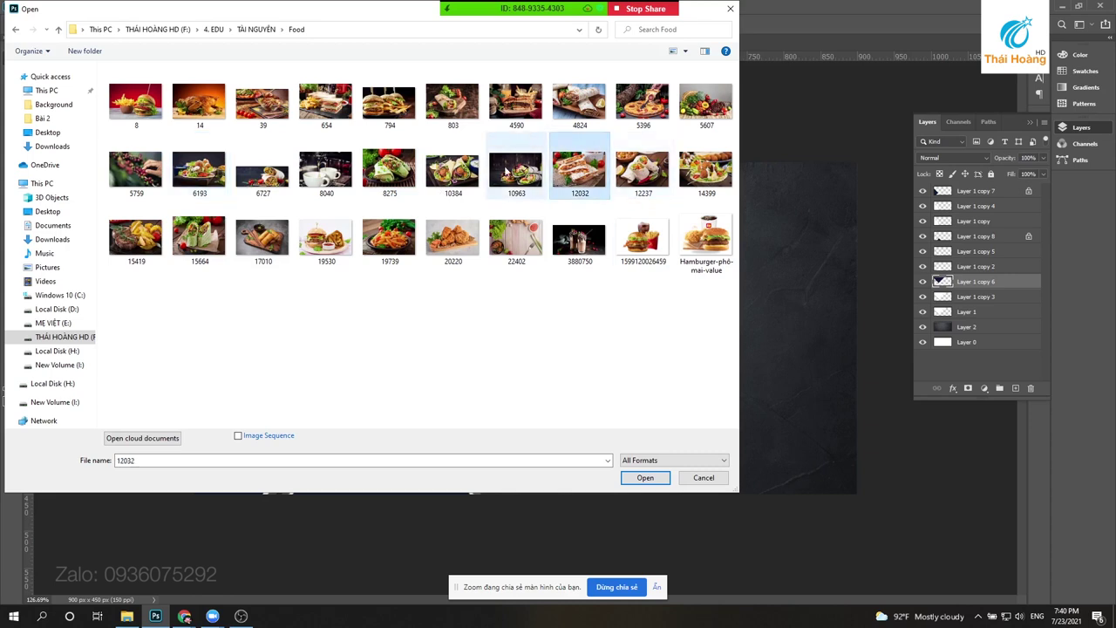
left_click(451, 183)
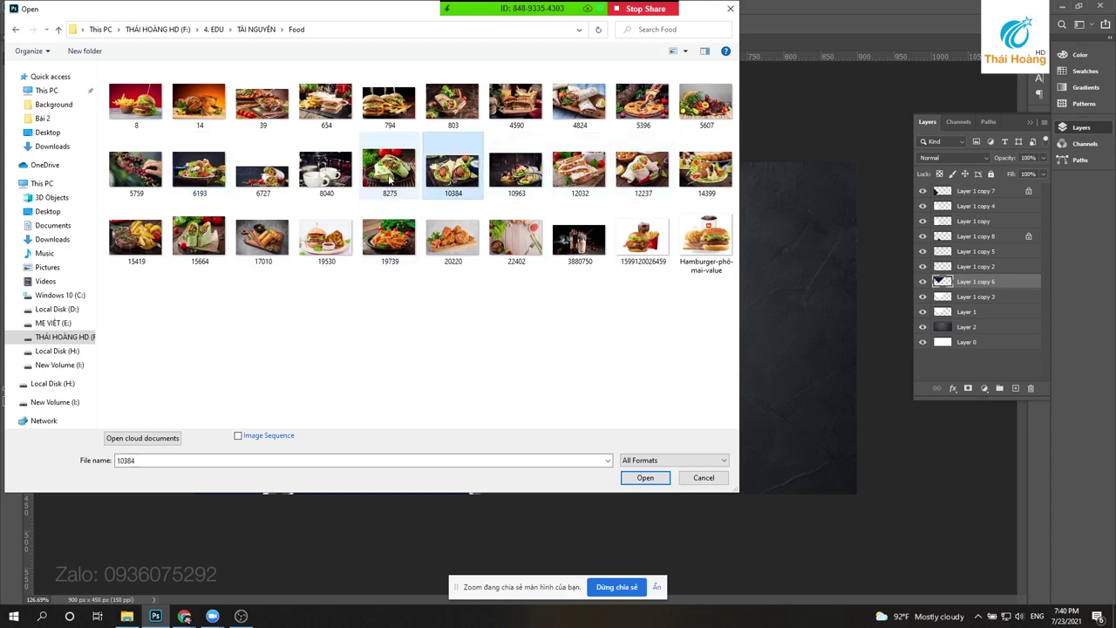
left_click(215, 247)
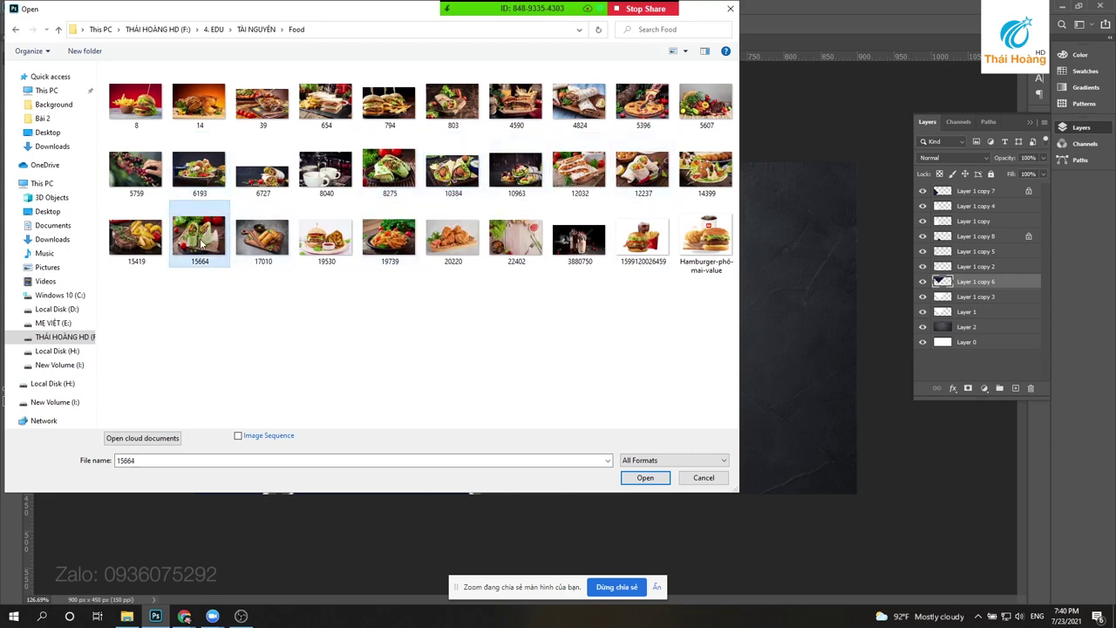
double_click(201, 246)
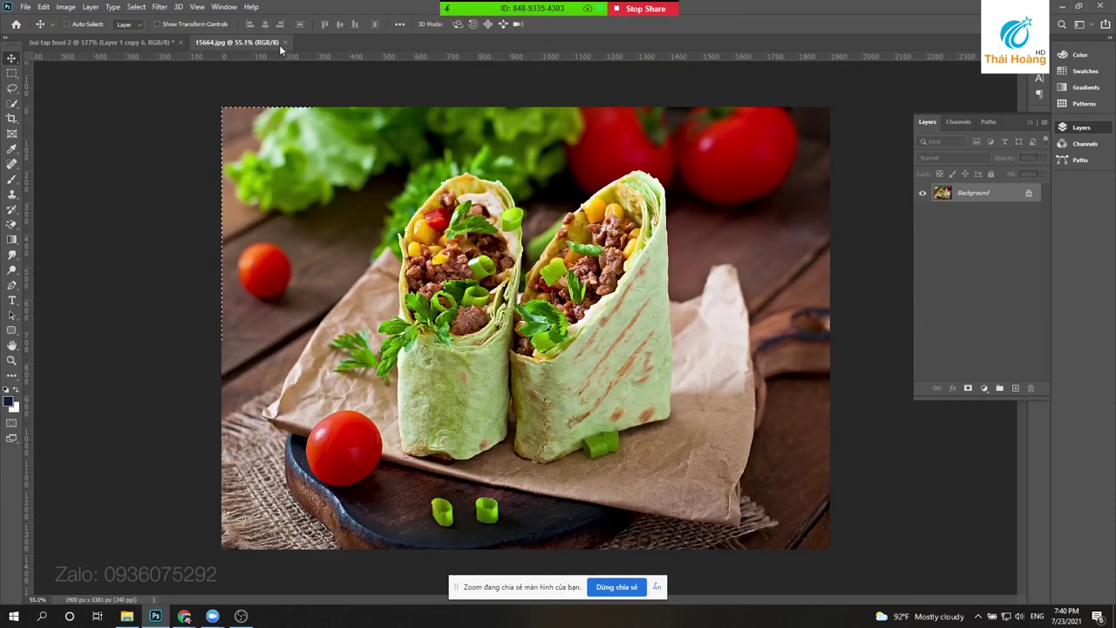
- Close the burrito document and return to the banner, undoing an accidental navy panel move
left_click(285, 42)
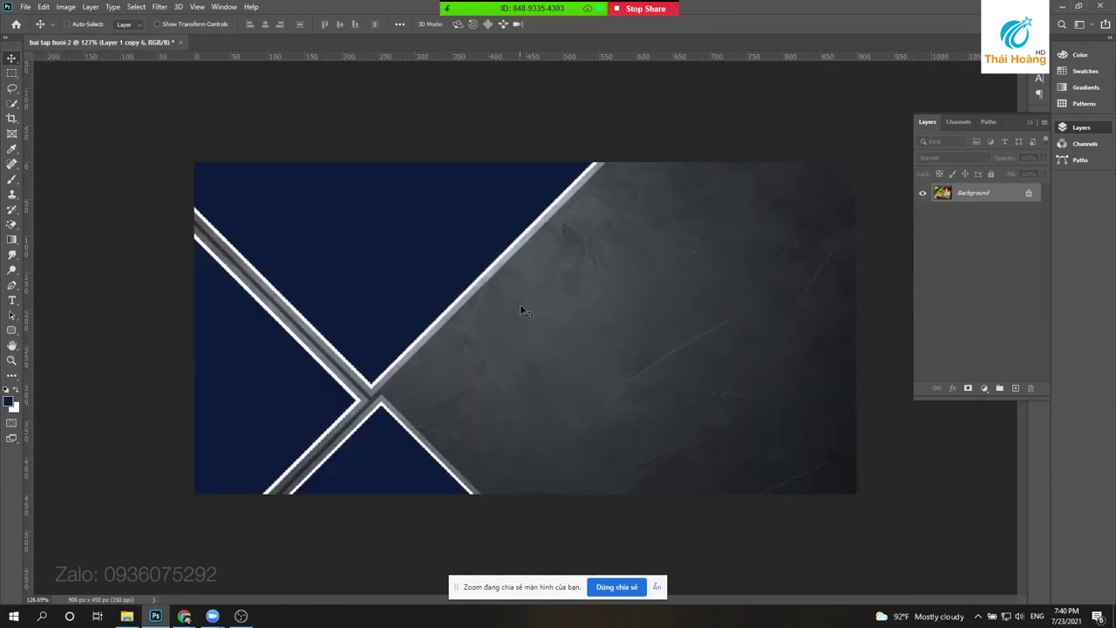
right_click(389, 221)
left_click(389, 221)
mouse_move(511, 195)
left_mouse_down()
mouse_move(581, 297)
mouse_move(611, 291)
left_mouse_up()
key("ctrl+z")
- Paste the wrap photo as Layer 3 and scale it down over the top-left panel
key("ctrl+v")
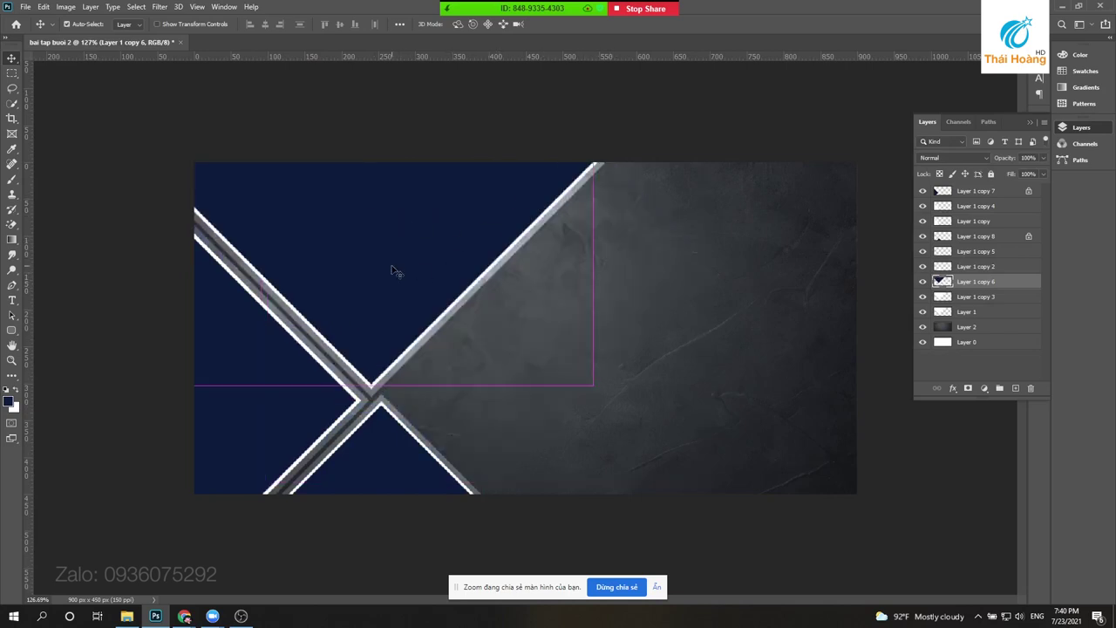
scroll(395, 271, "down", 2)
scroll(395, 272, "down", 1)
key("ctrl+t")
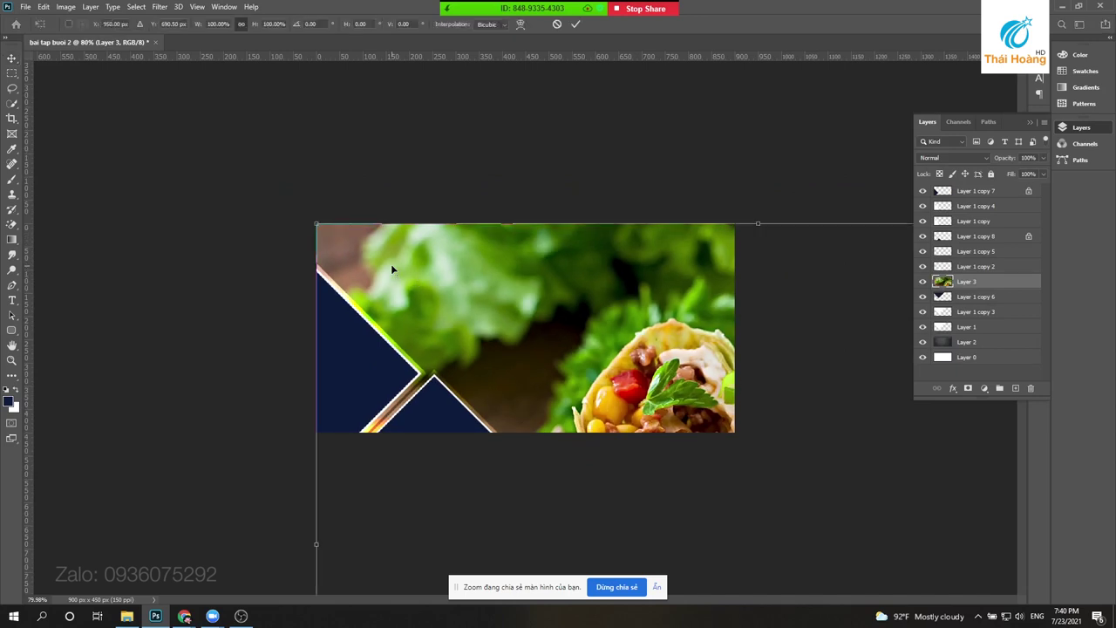
scroll(395, 272, "down", 2)
scroll(503, 359, "down", 1)
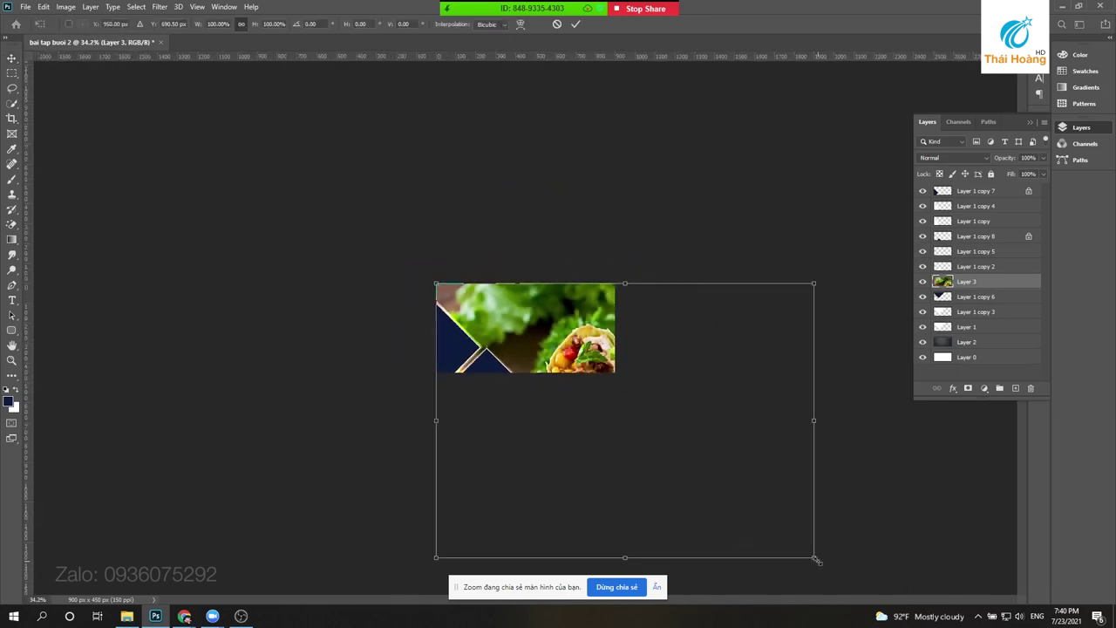
left_click_drag(816, 561, 531, 352)
key("Return")
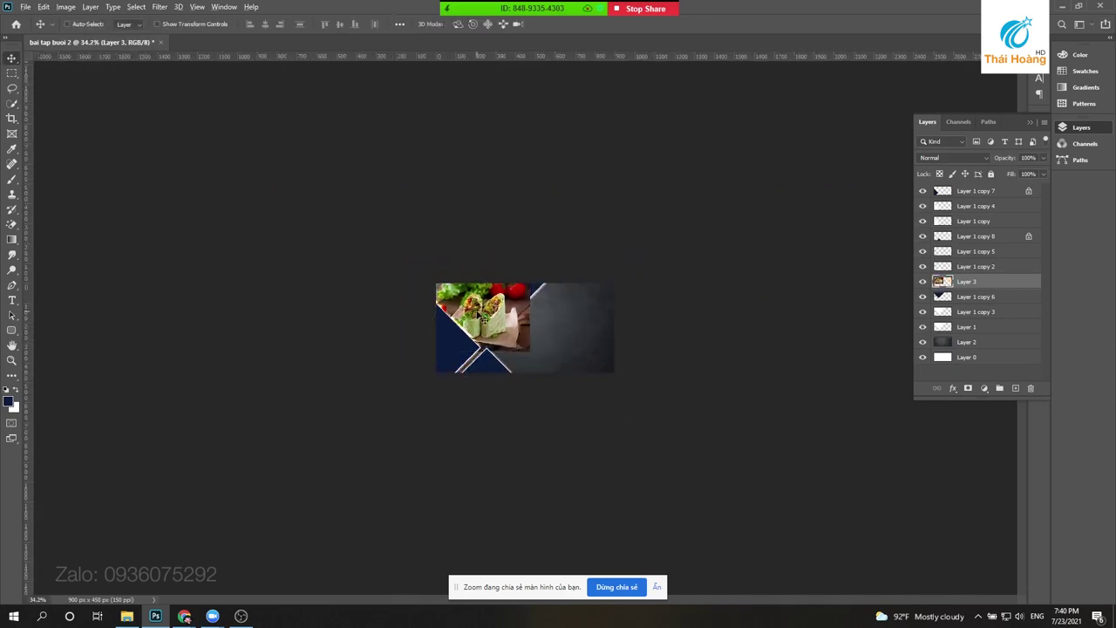
scroll(479, 318, "up", 2)
scroll(426, 328, "up", 1)
scroll(428, 330, "up", 1)
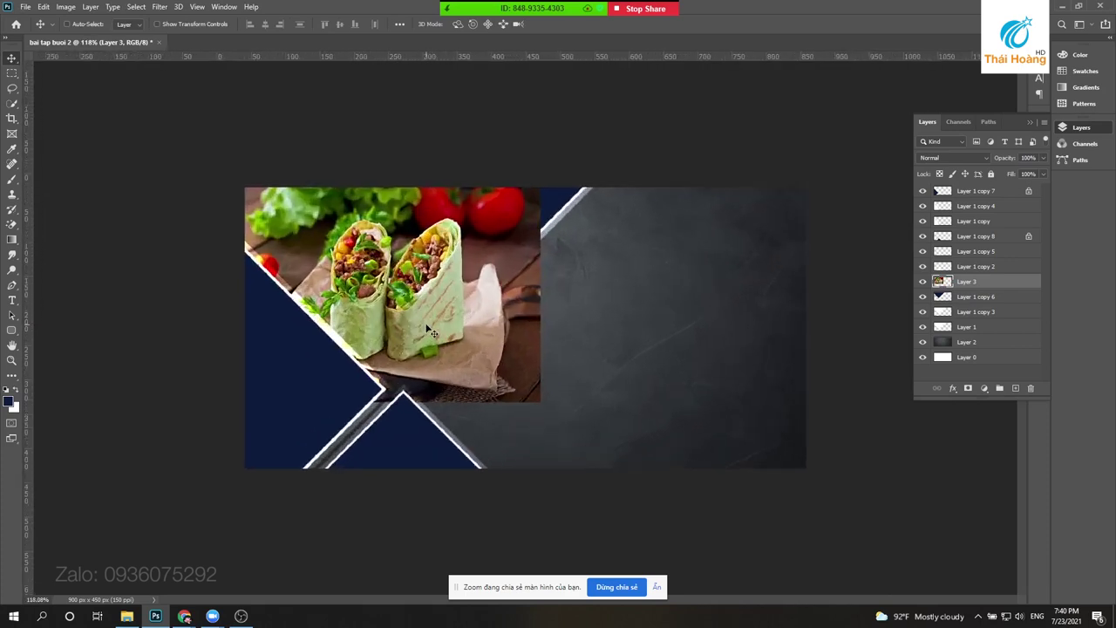
right_click(995, 286)
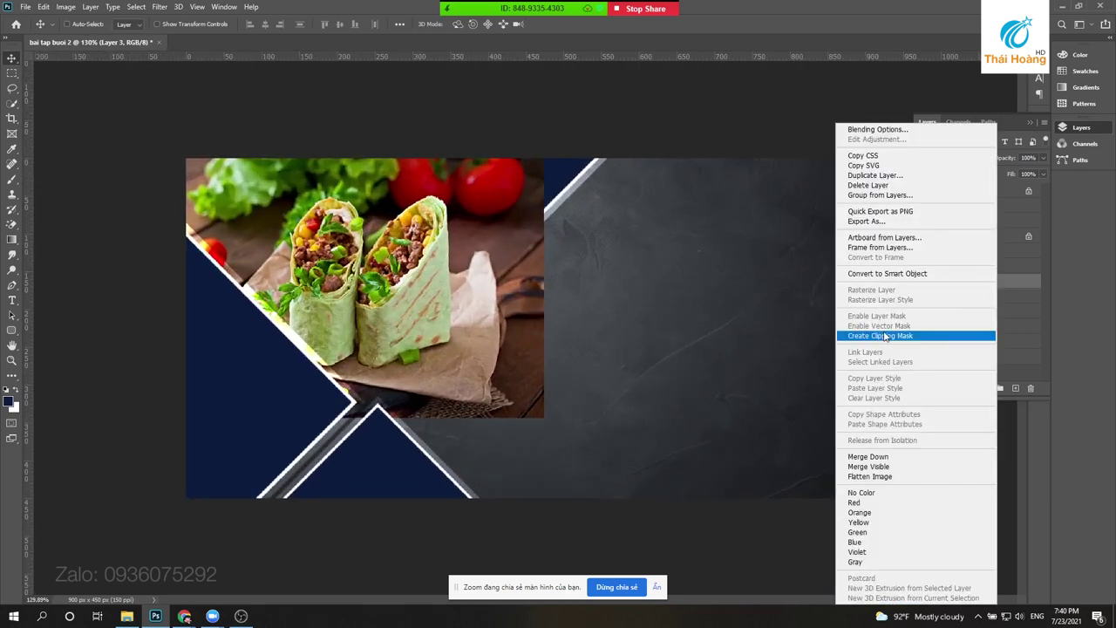
- Clip Layer 3 into the angular panel, shift it up about 42 px, and duplicate it
left_click(876, 335)
left_click_drag(390, 314, 390, 288)
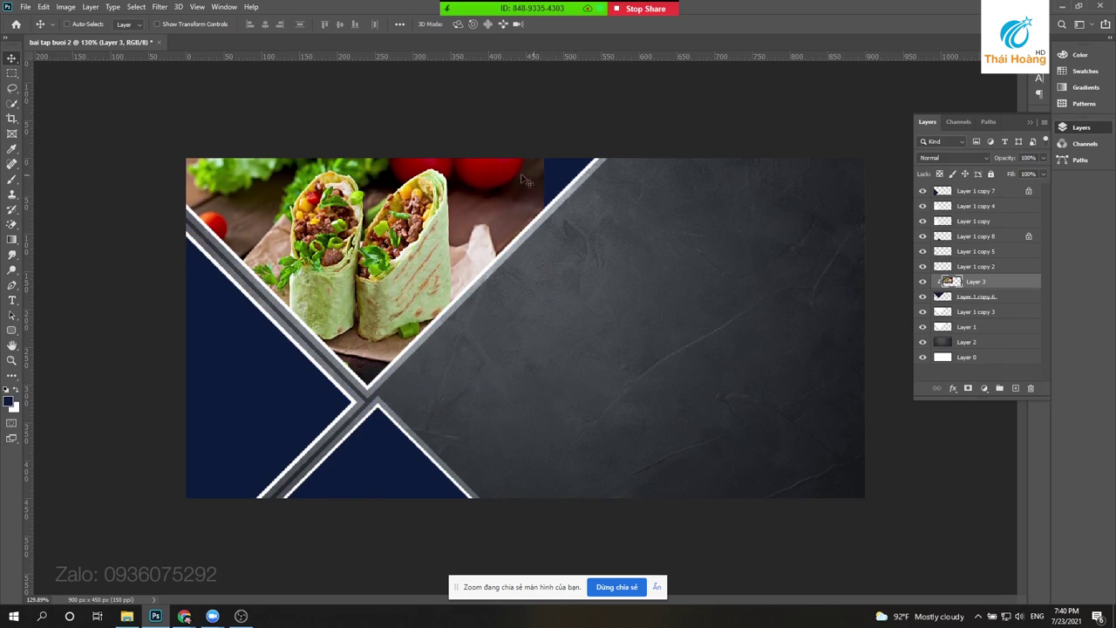
key("ctrl+j")
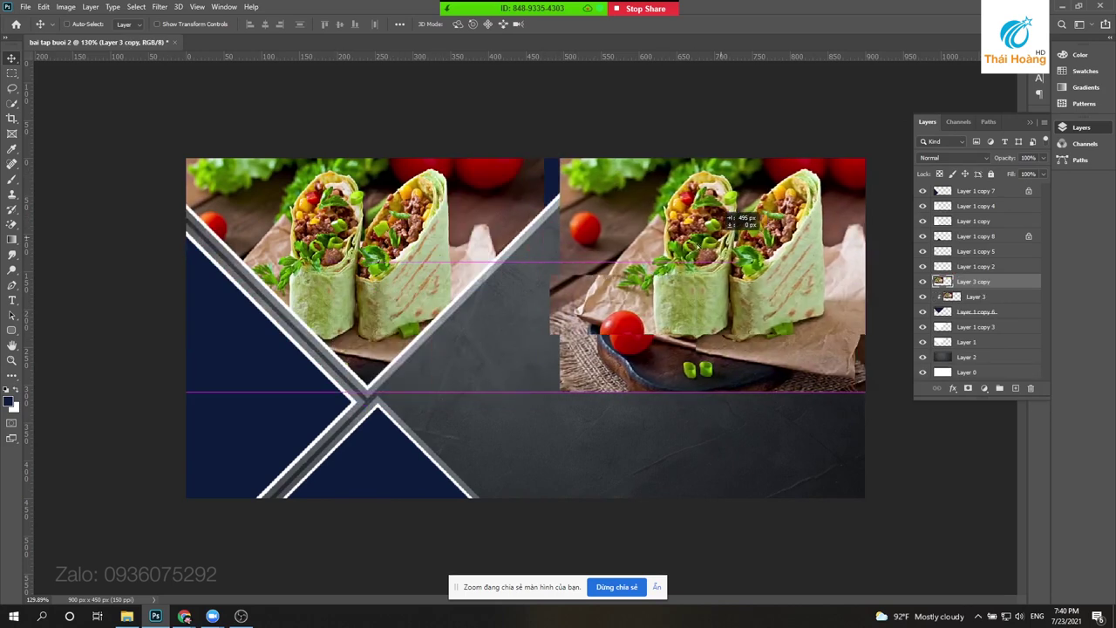
- Flip Layer 3 copy horizontally and move it to the banner's right side
mouse_move(342, 225)
left_mouse_down()
mouse_move(653, 213)
mouse_move(552, 422)
mouse_move(314, 224)
left_mouse_up()
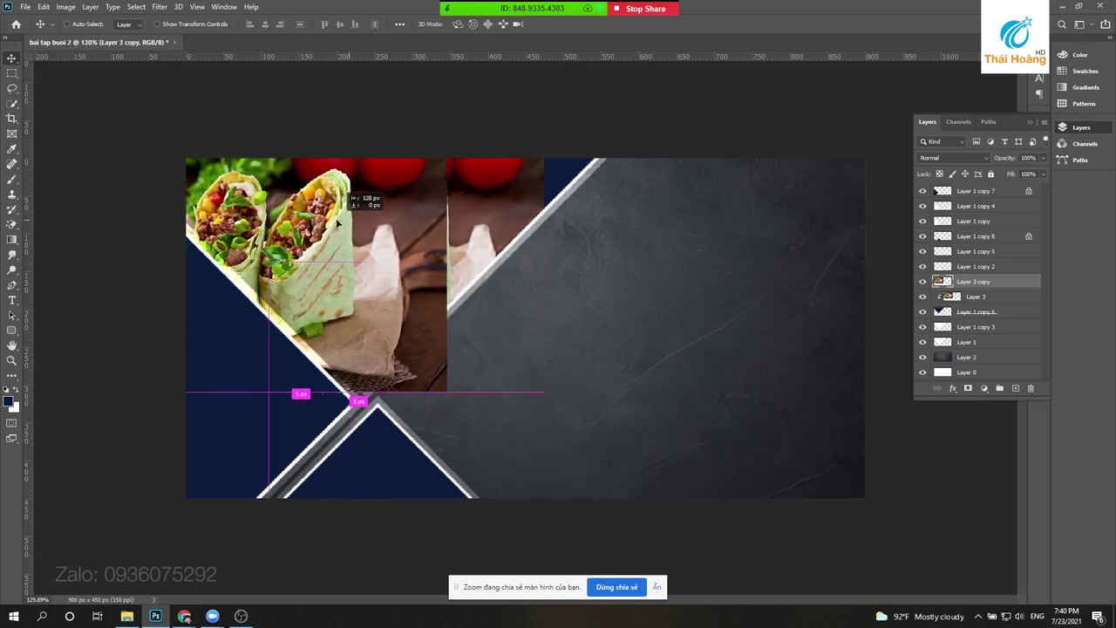
left_click_drag(314, 223, 415, 229)
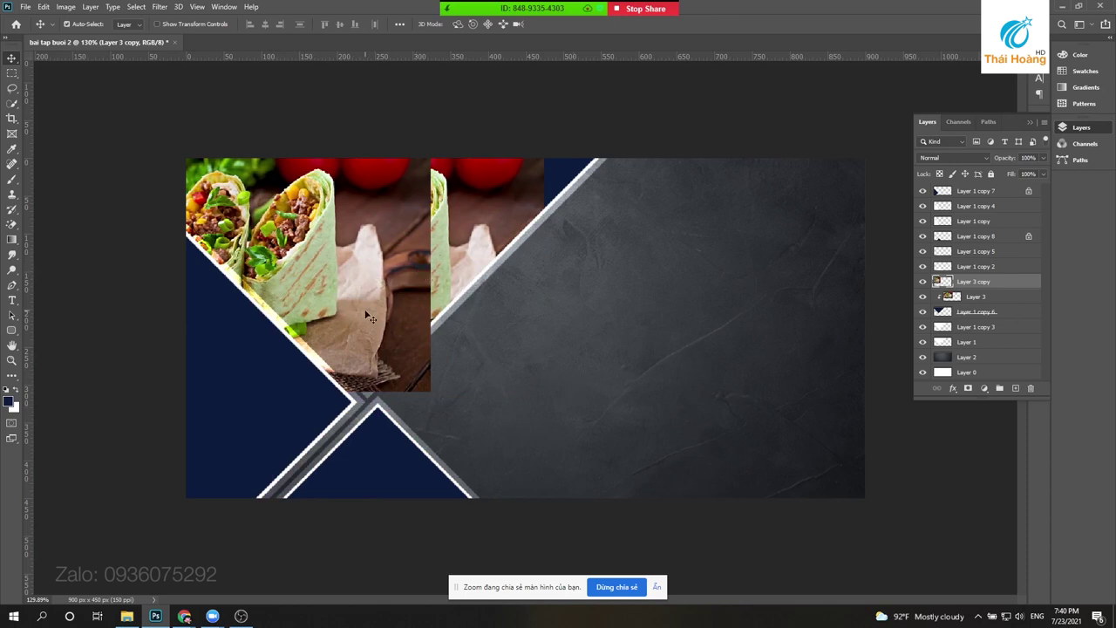
key("ctrl+t")
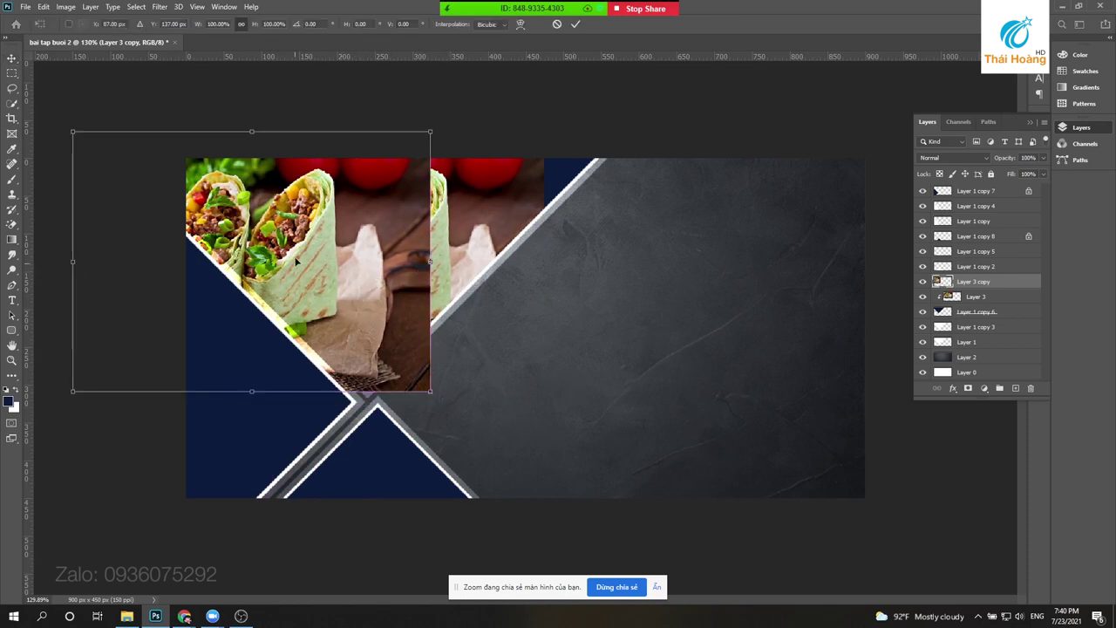
right_click(307, 231)
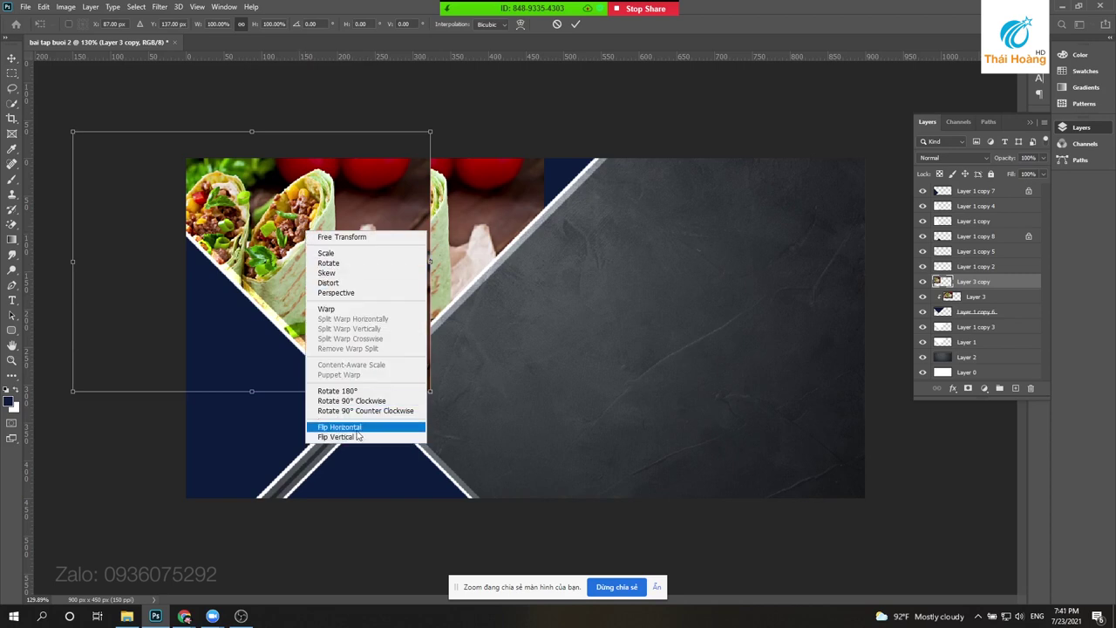
left_click(356, 430)
left_click_drag(201, 249, 673, 249)
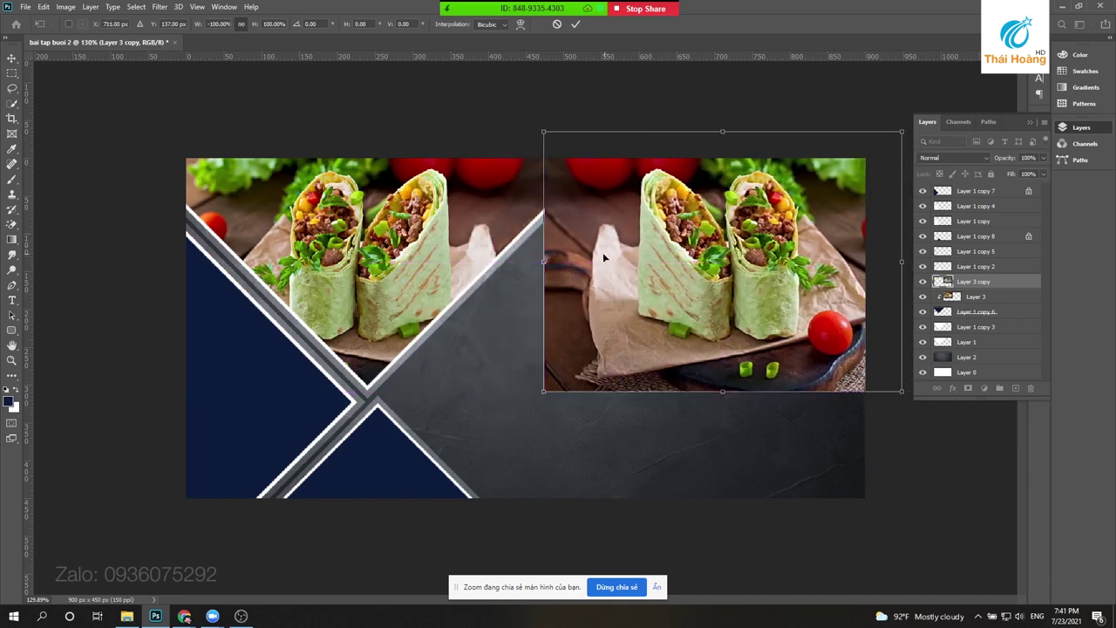
key("Return")
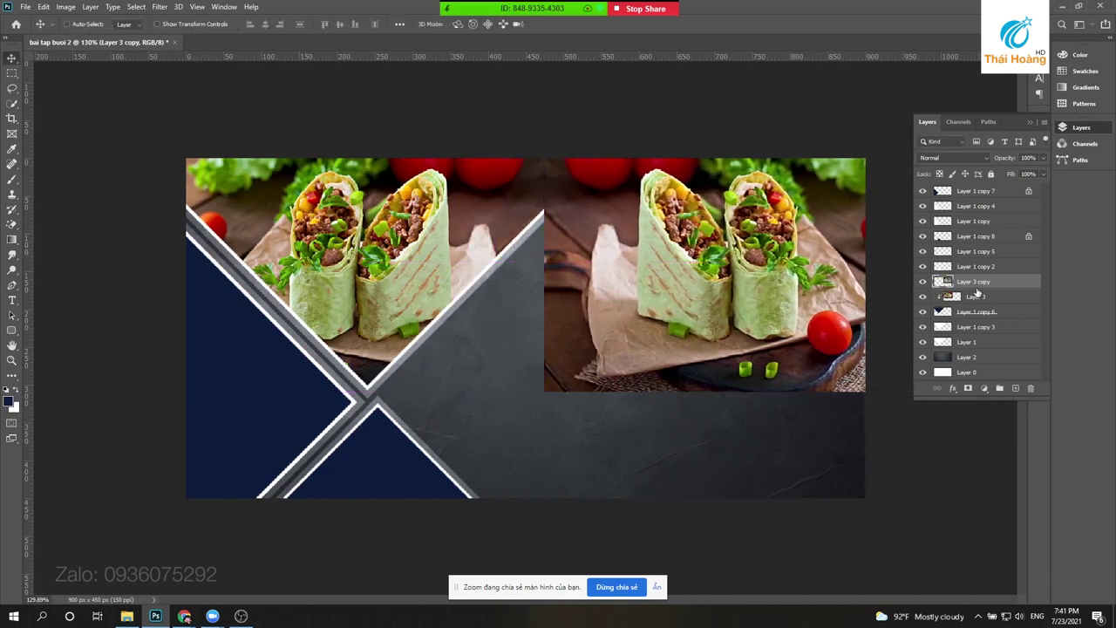
- Clip the flipped copy into the panel and select both food photo layers
right_click(1003, 284)
left_click(901, 336)
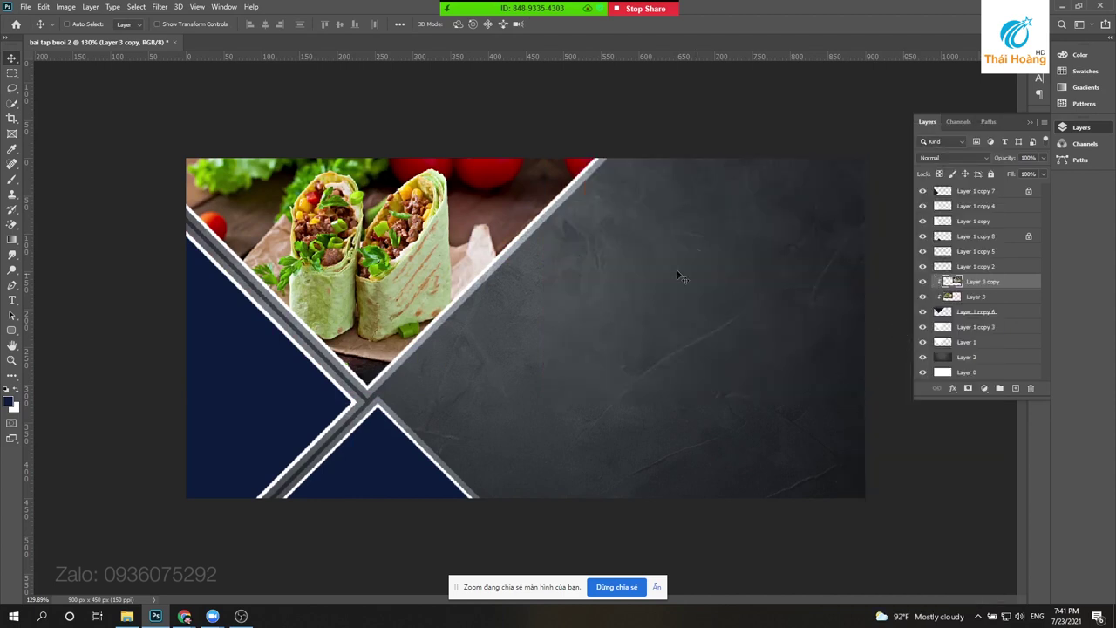
scroll(523, 201, "down", 1)
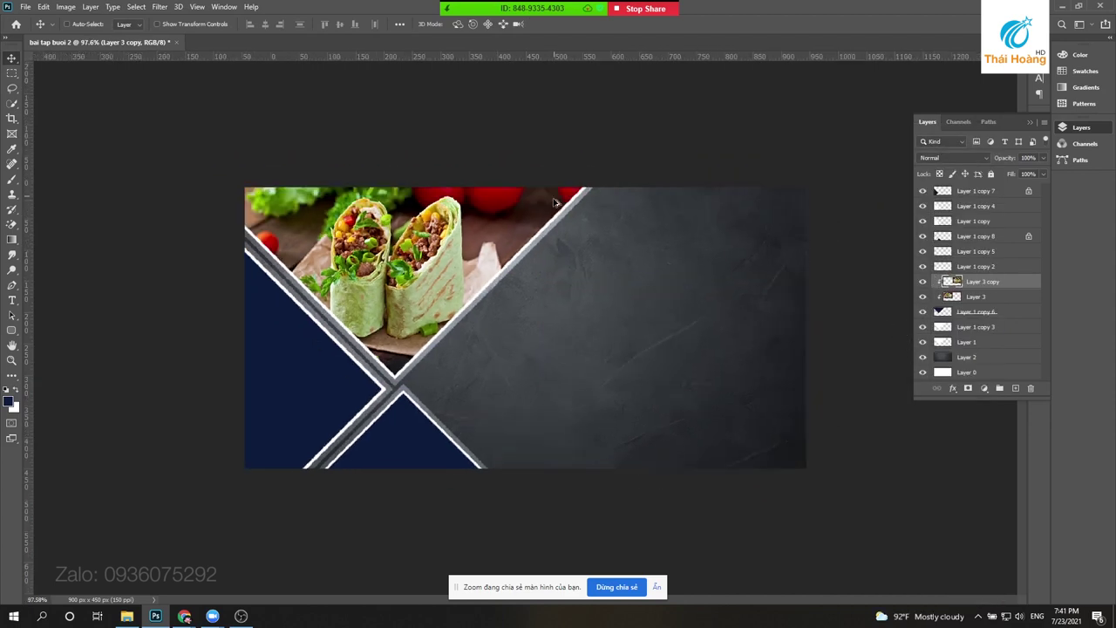
scroll(526, 201, "up", 1)
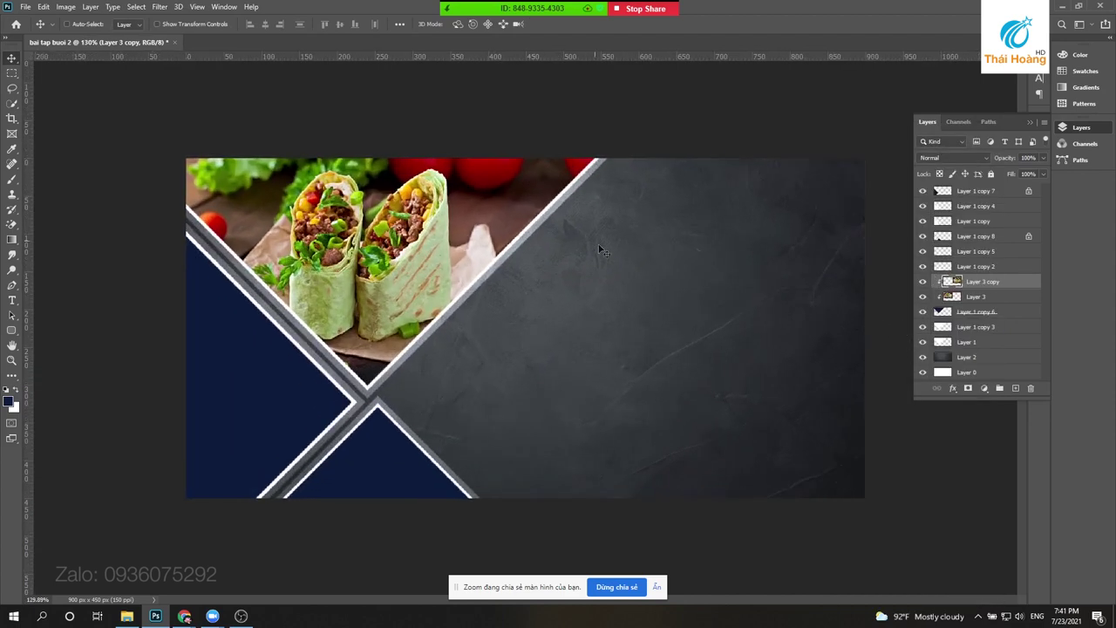
left_click(1005, 297, "shift")
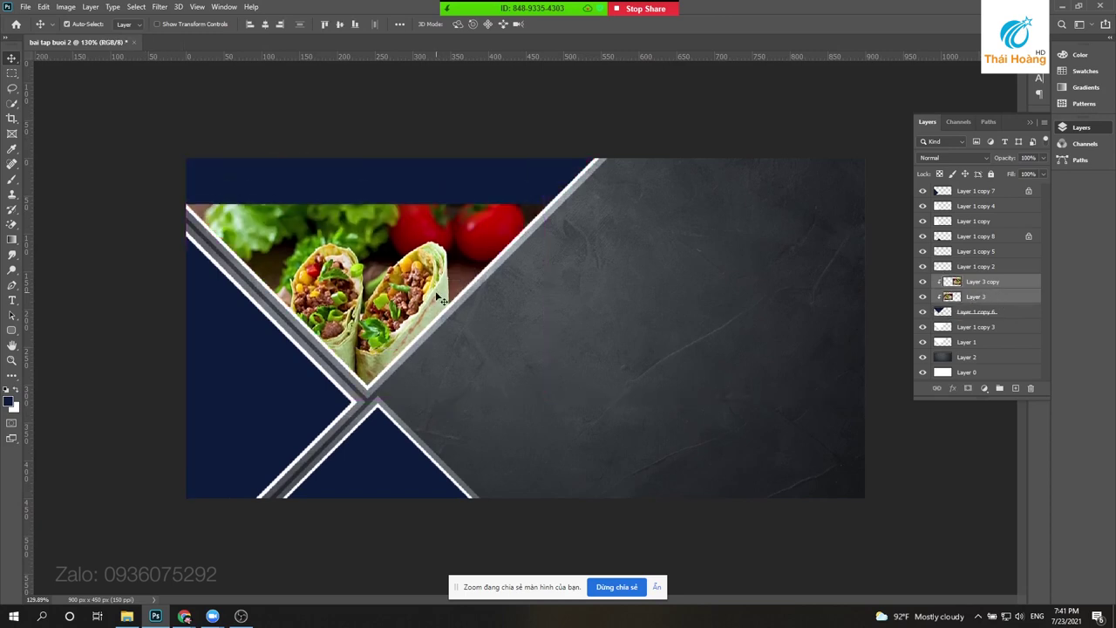
- Merge the two food photo layers into a single layer
left_click_drag(444, 227, 445, 228)
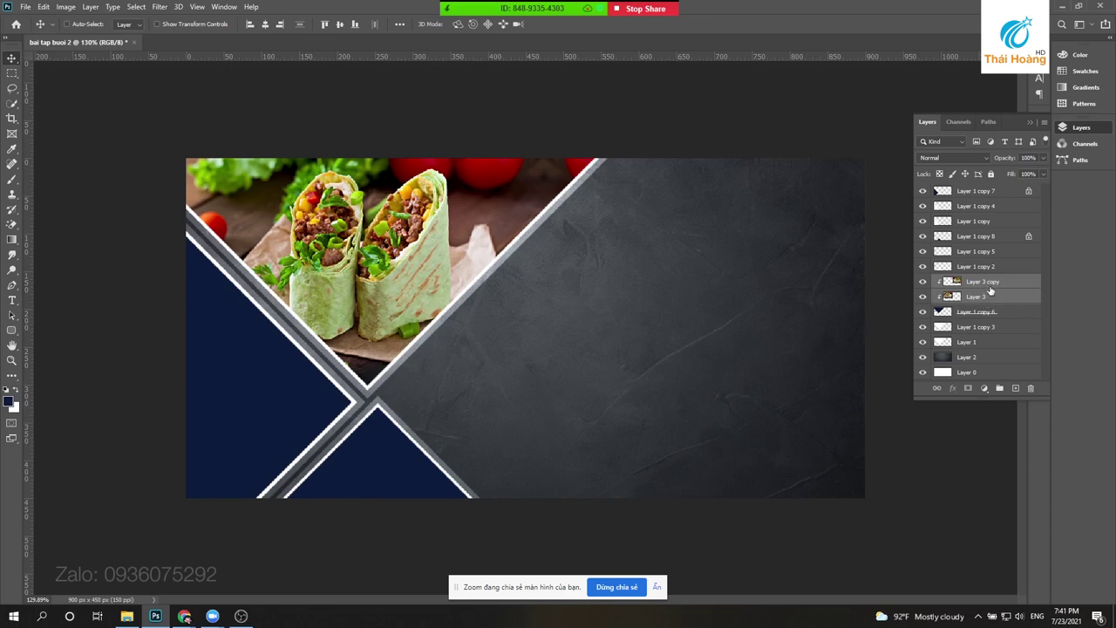
key("ctrl+e")
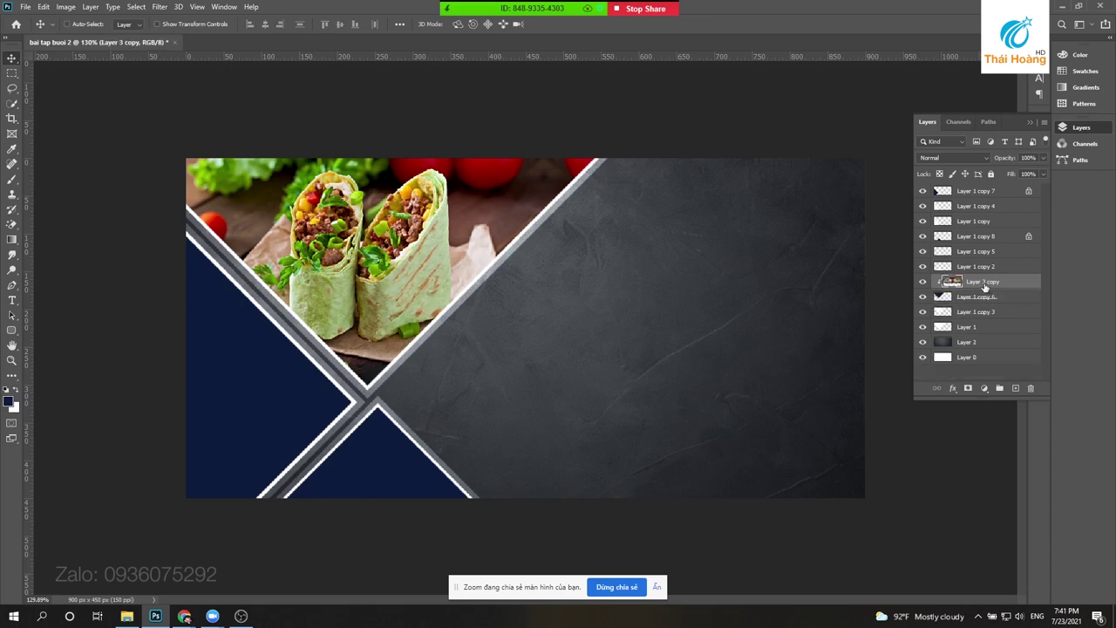
left_click_drag(512, 215, 513, 216)
- Zoom out, pick Layer 1 copy 7 from the canvas, and bring up the Open dialog
key("ctrl+minus")
scroll(358, 346, "up", 1)
right_click(268, 361)
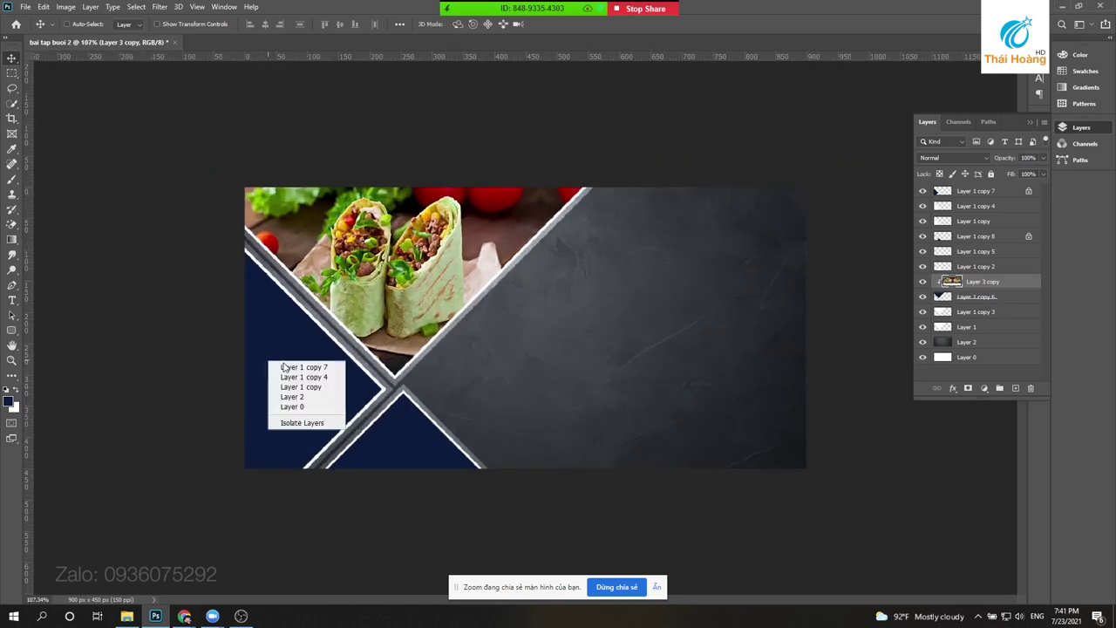
left_click(282, 369)
right_click(286, 374)
left_click_drag(339, 387, 337, 387)
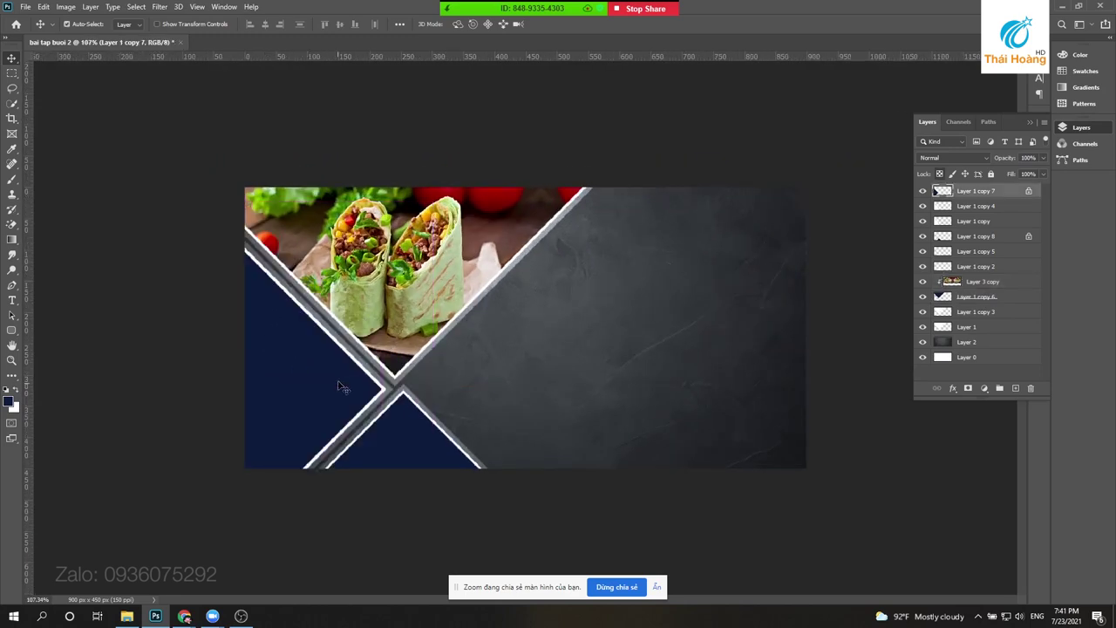
left_click(26, 7)
left_click(39, 34)
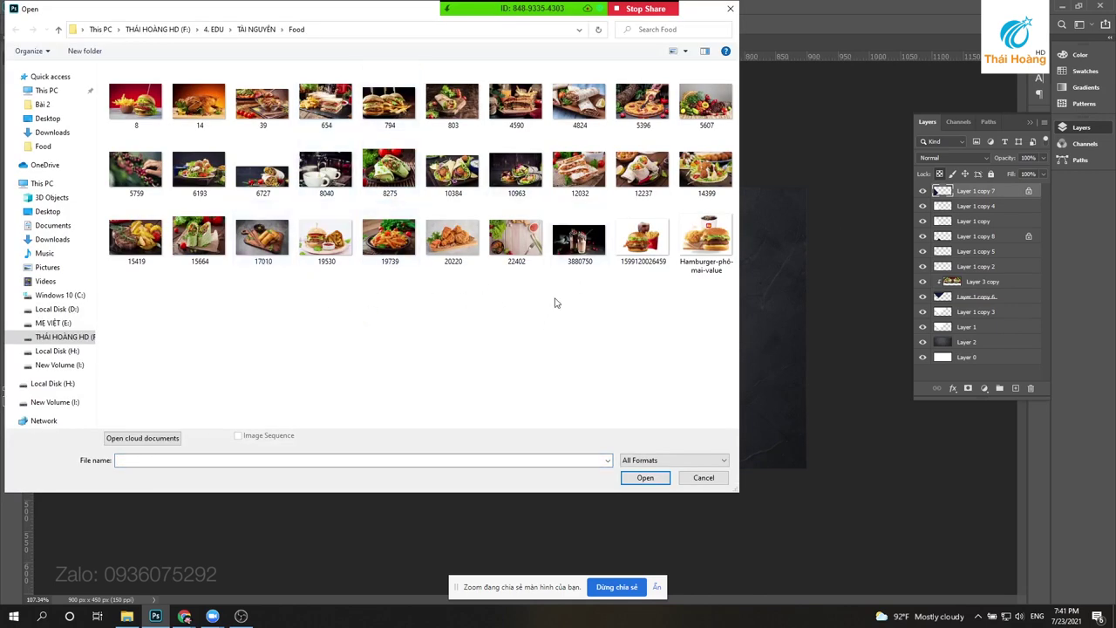
- Open 3880750.jpg, select all of it, and return to the banner's navy triangle layer
double_click(580, 245)
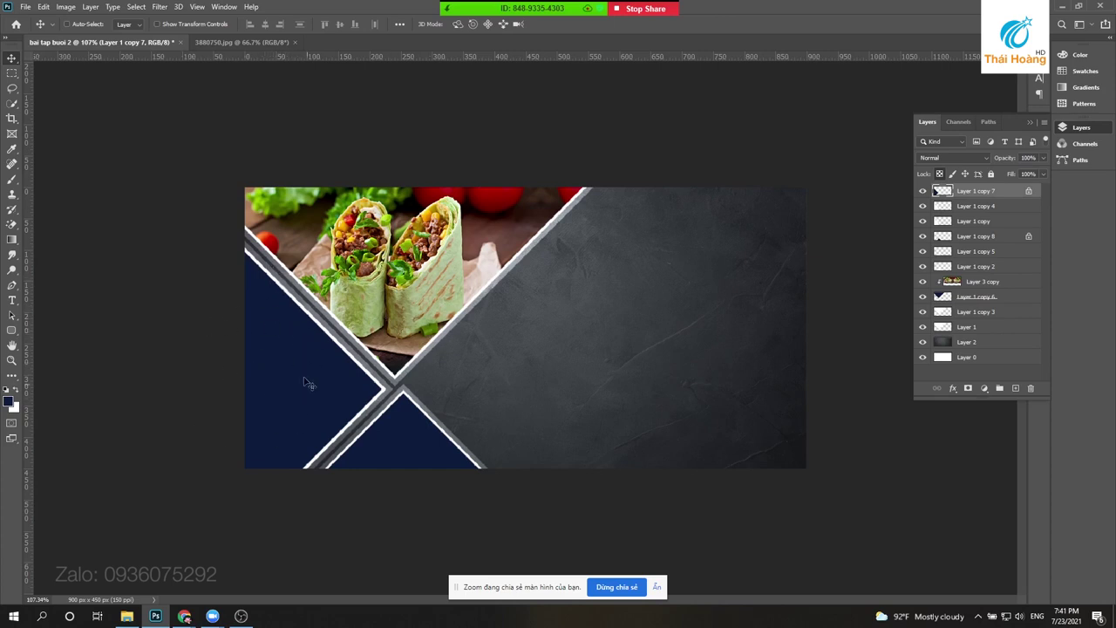
left_click(243, 44)
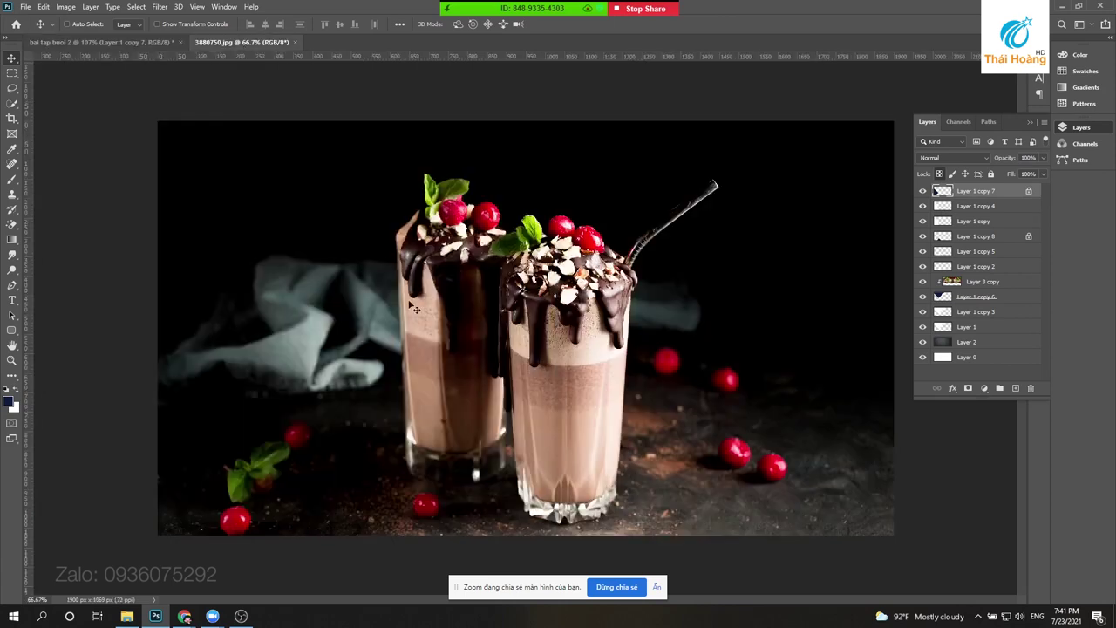
key("ctrl+a")
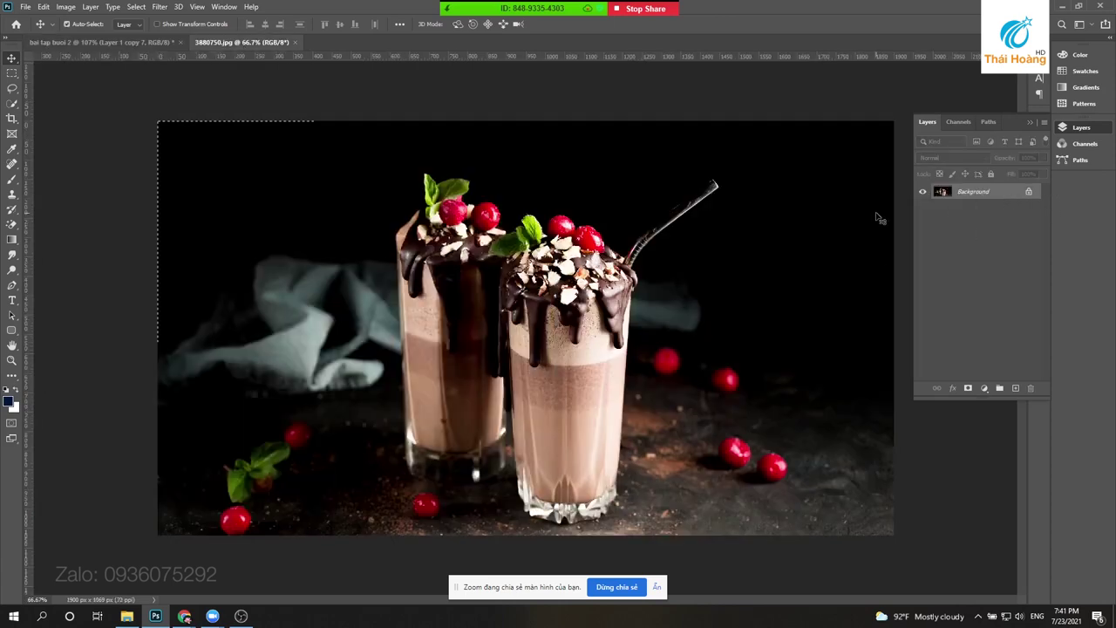
left_click(295, 42)
right_click(288, 376)
left_click(331, 379)
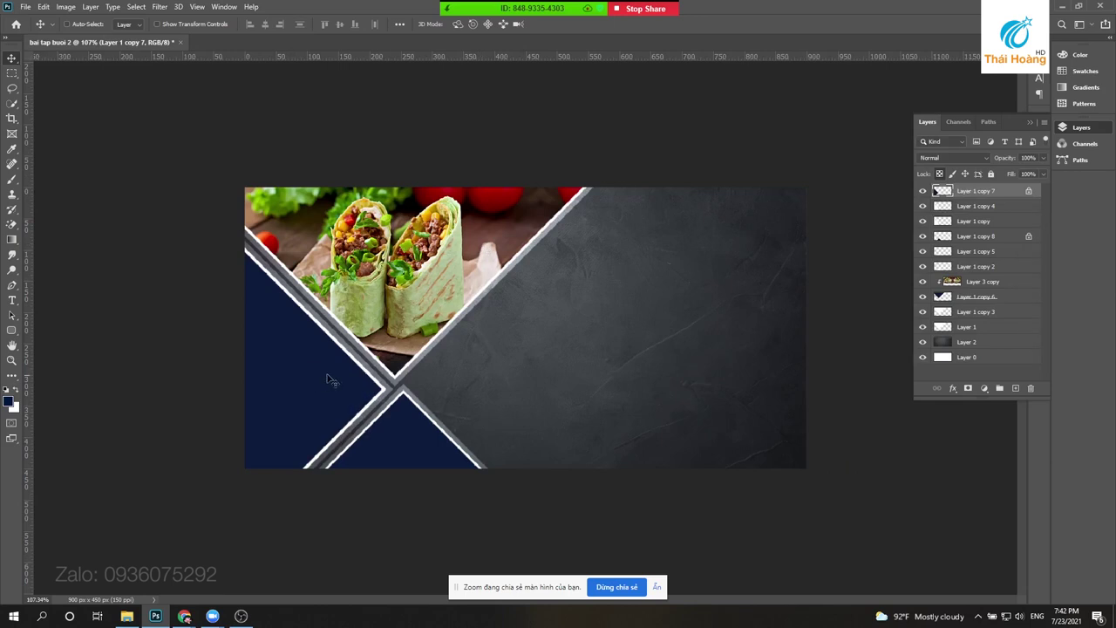
left_click_drag(366, 381, 298, 442)
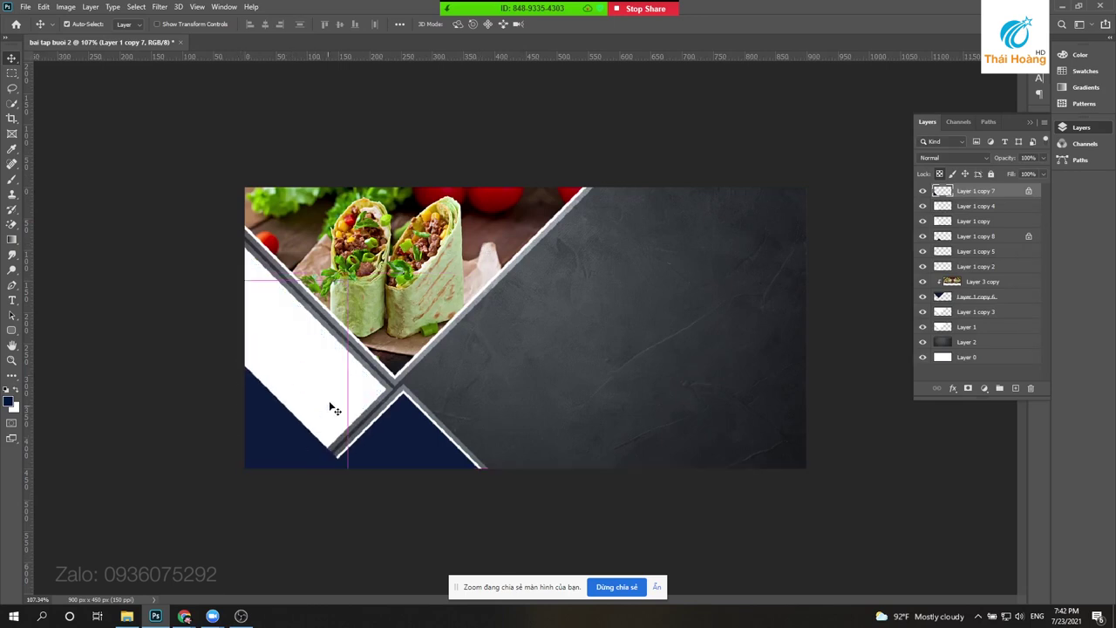
key("ctrl+z")
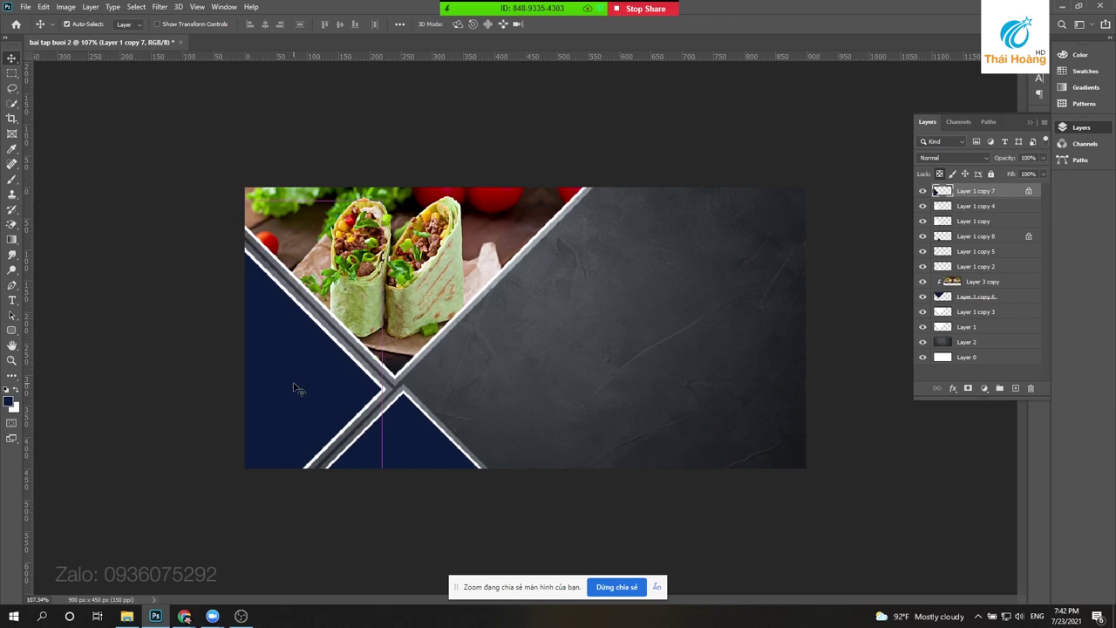
- Paste the milkshake photo, scale it to about 43%, and move it about 200 px left
key("ctrl+v")
scroll(301, 389, "down", 2)
scroll(305, 390, "down", 2)
key("ctrl+t")
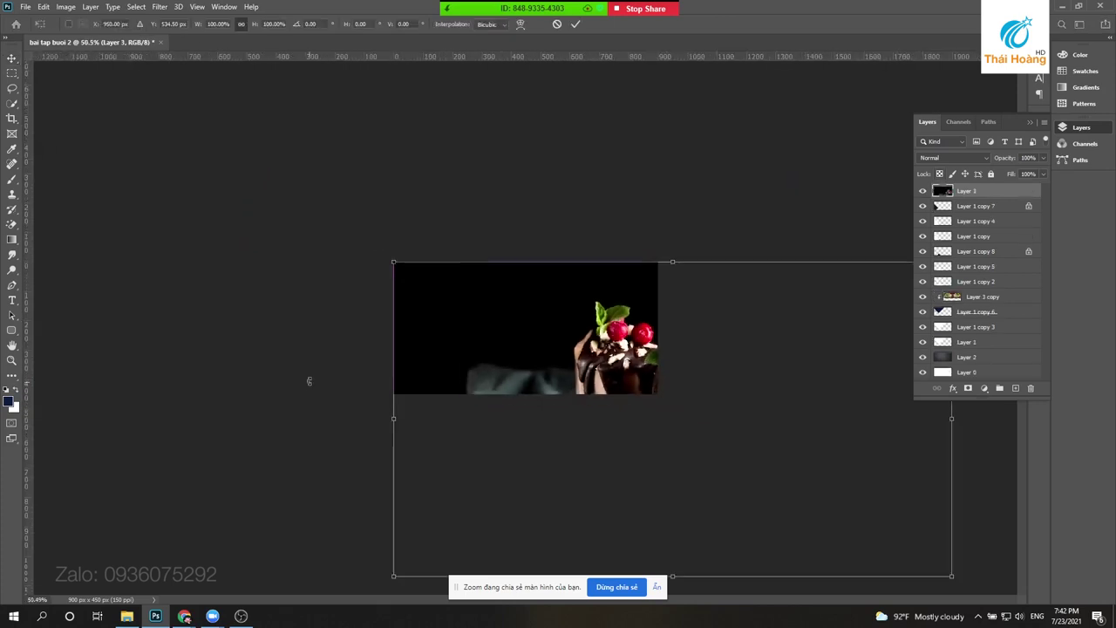
left_click_drag(951, 578, 648, 371)
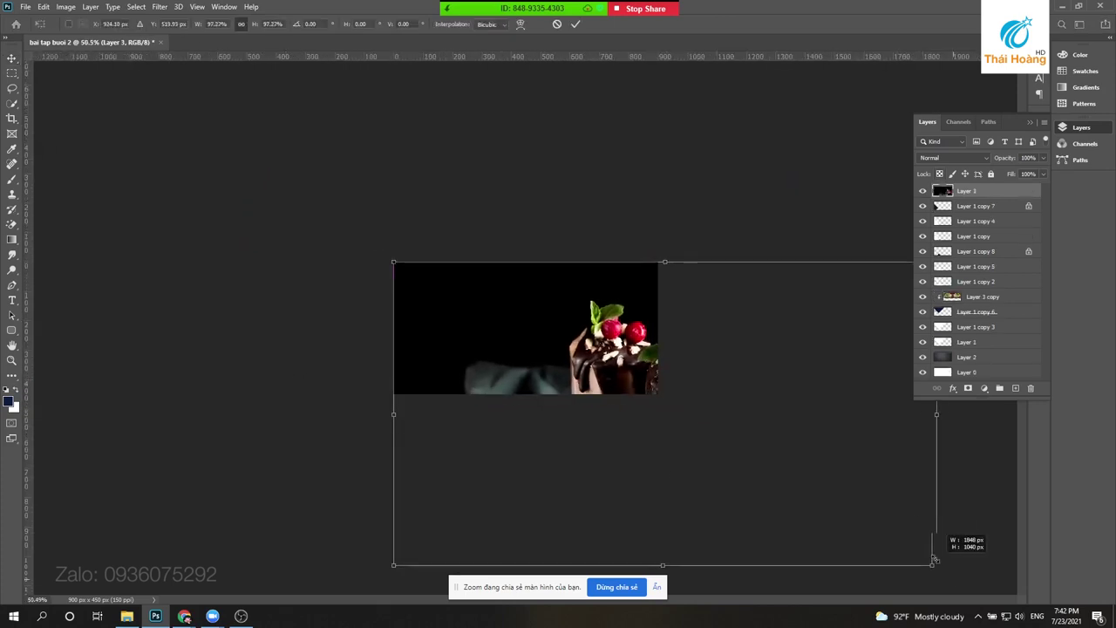
key("Return")
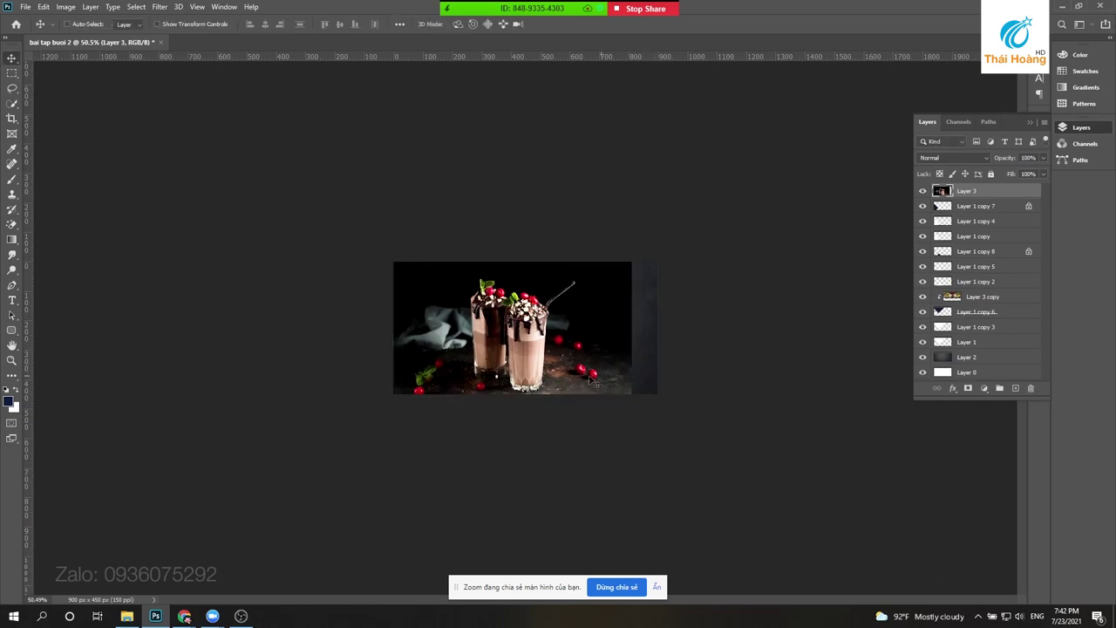
scroll(526, 330, "up", 3)
left_click_drag(586, 363, 409, 361)
- Shrink the milkshake photo to about 71% and clip it into the frame below
key("ctrl+t")
left_click_drag(541, 219, 411, 284)
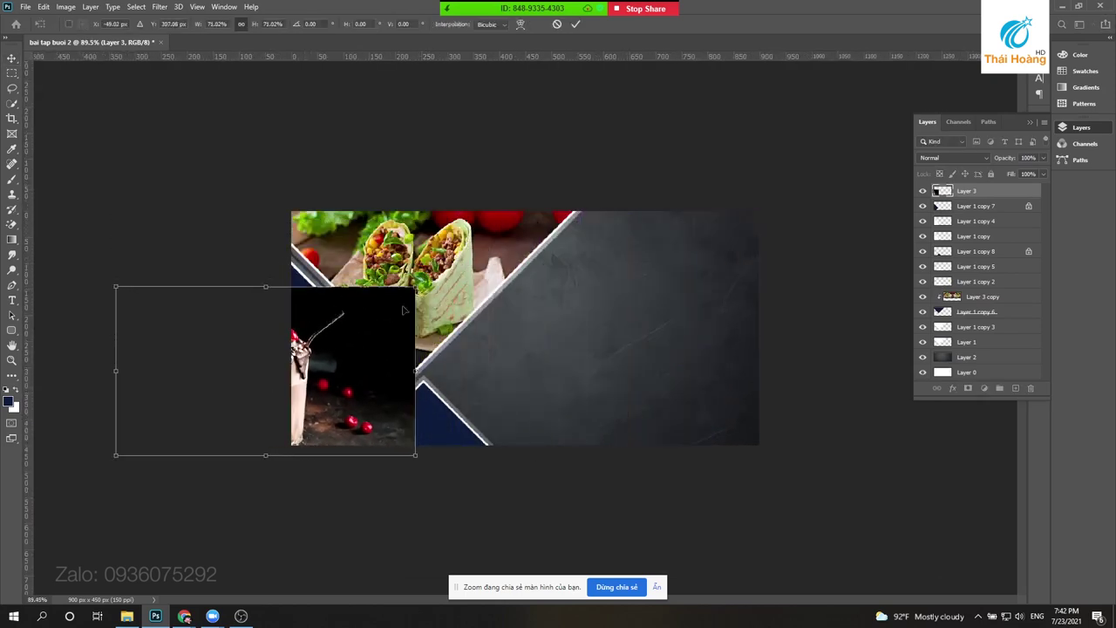
left_click_drag(351, 344, 413, 334)
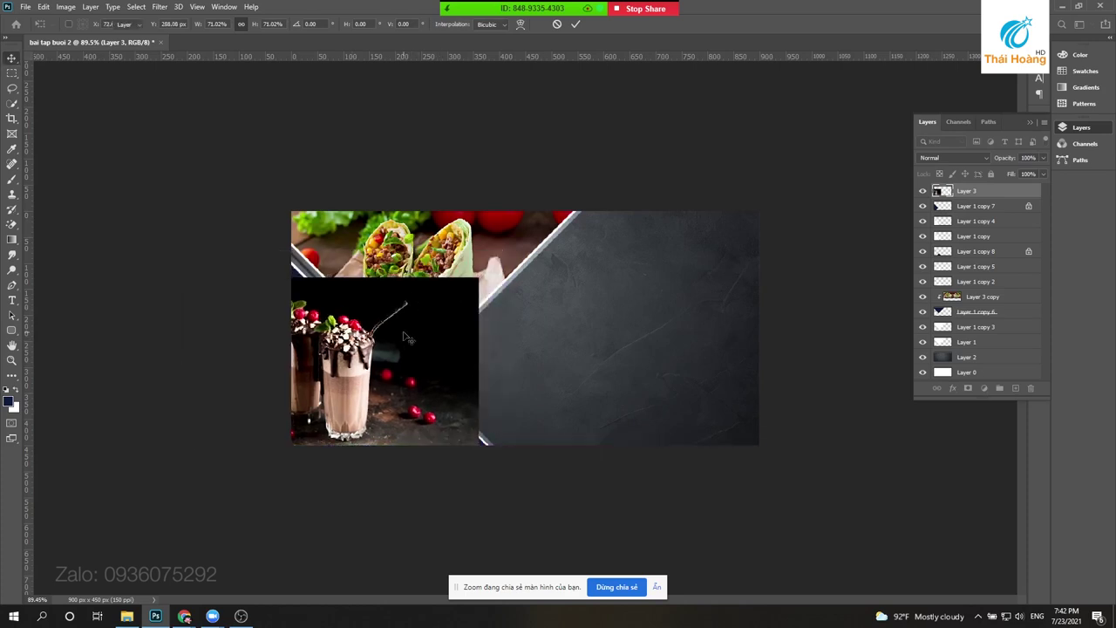
key("Return")
scroll(512, 335, "up", 2)
right_click(970, 188)
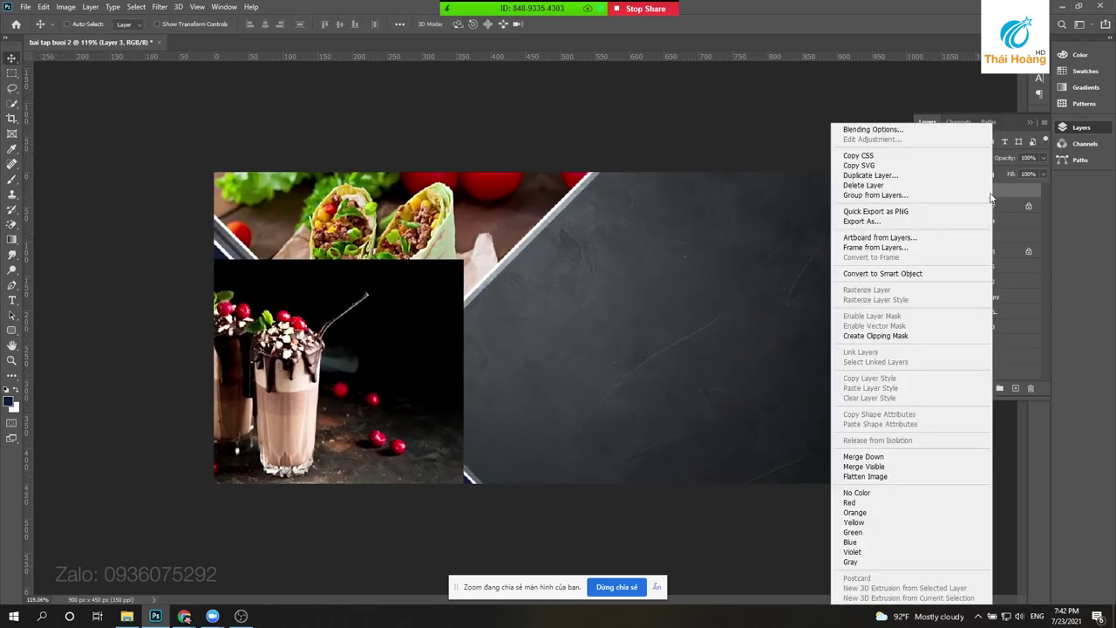
left_click(911, 337)
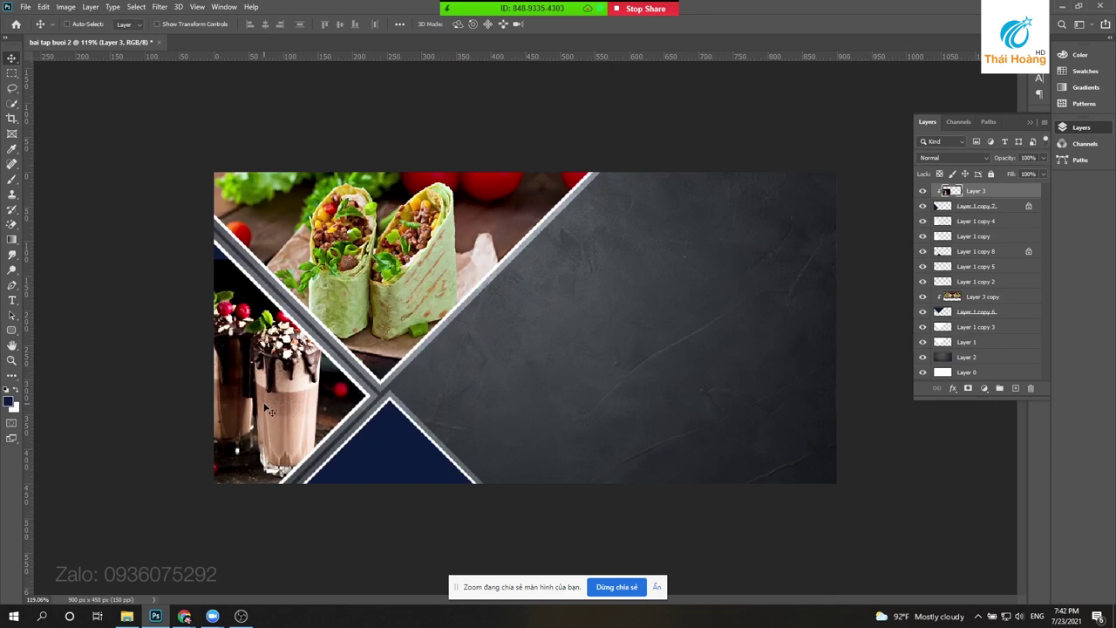
- Fine-tune the milkshake photo's size and position in the frame, ending at about 105%
key("ctrl+t")
left_click_drag(465, 257, 417, 281)
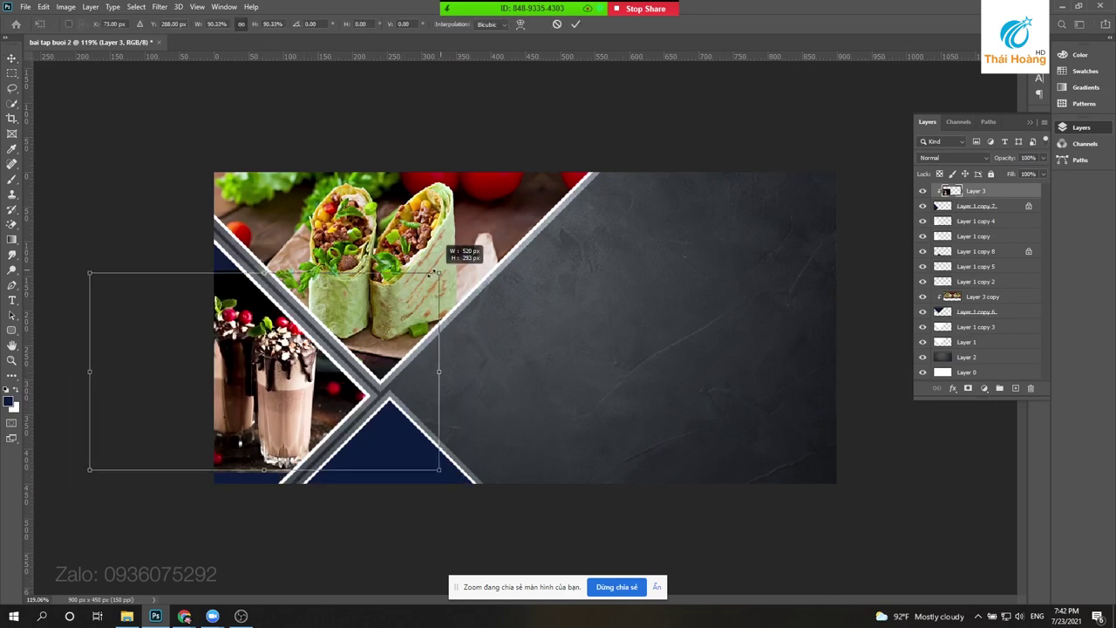
left_click_drag(336, 353, 324, 391)
key("Return")
key("ctrl+t")
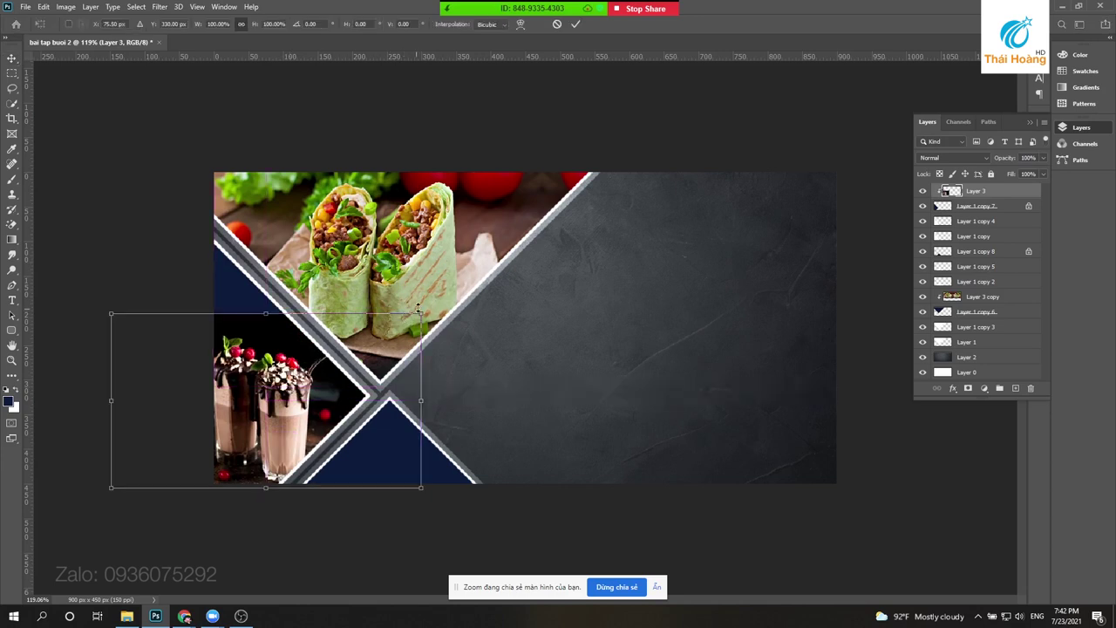
left_click_drag(422, 312, 444, 304)
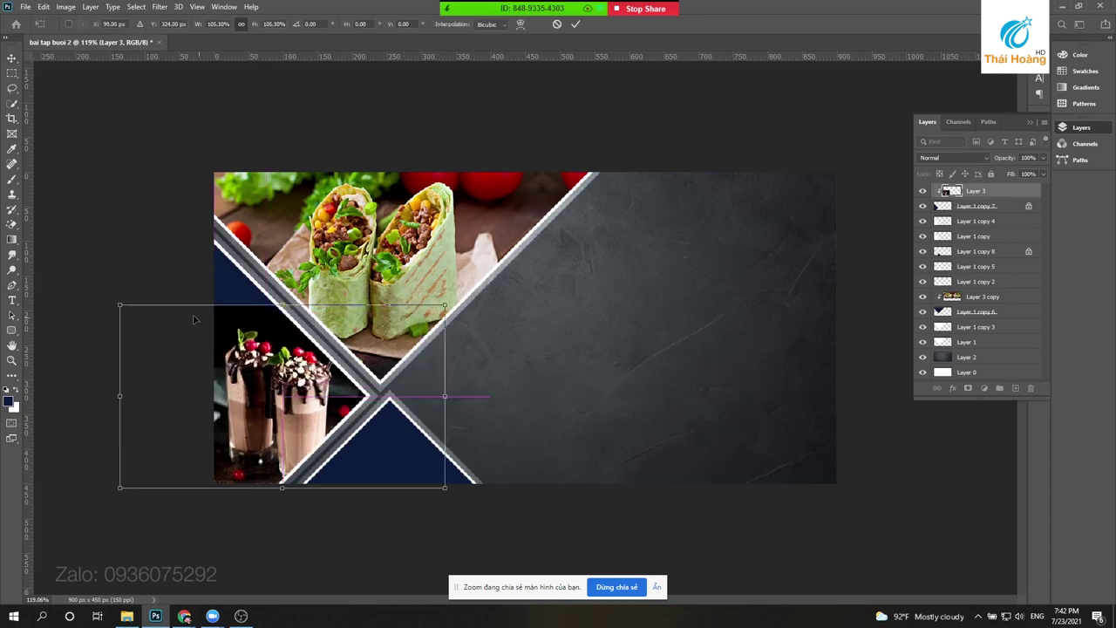
left_click_drag(121, 304, 112, 299)
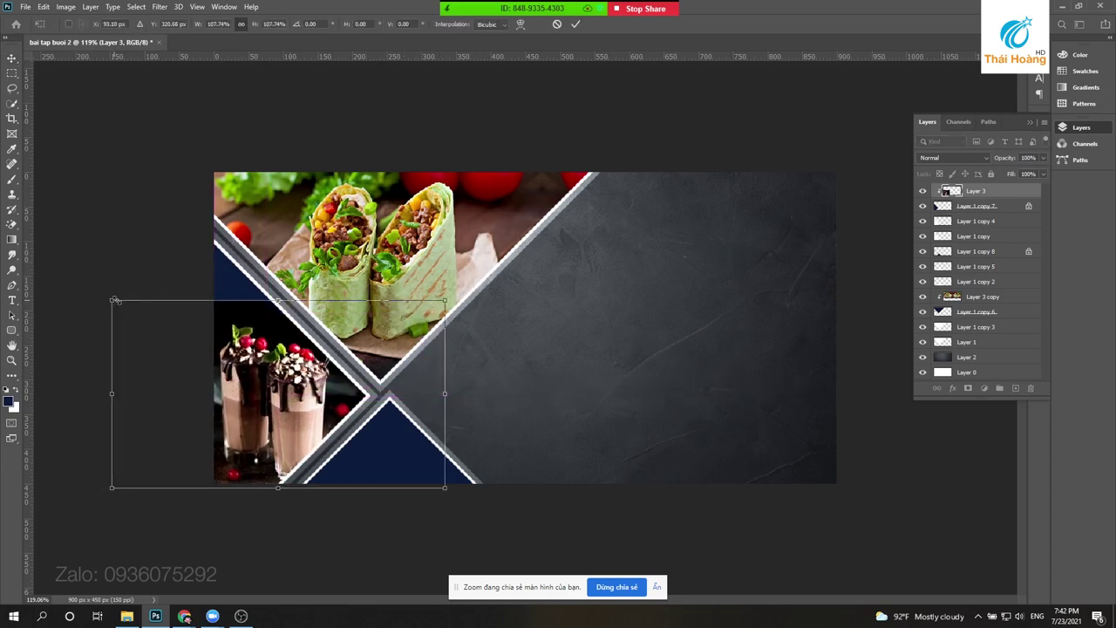
key("Return")
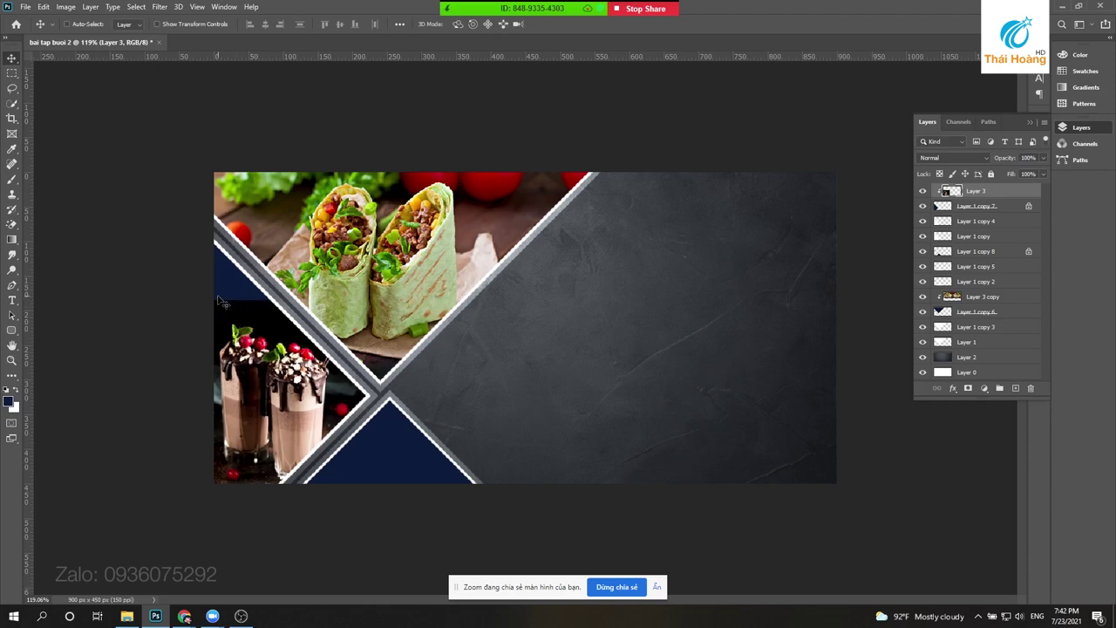
- Select the navy patch above the milkshakes and fill it with black
key("ctrl+plus")
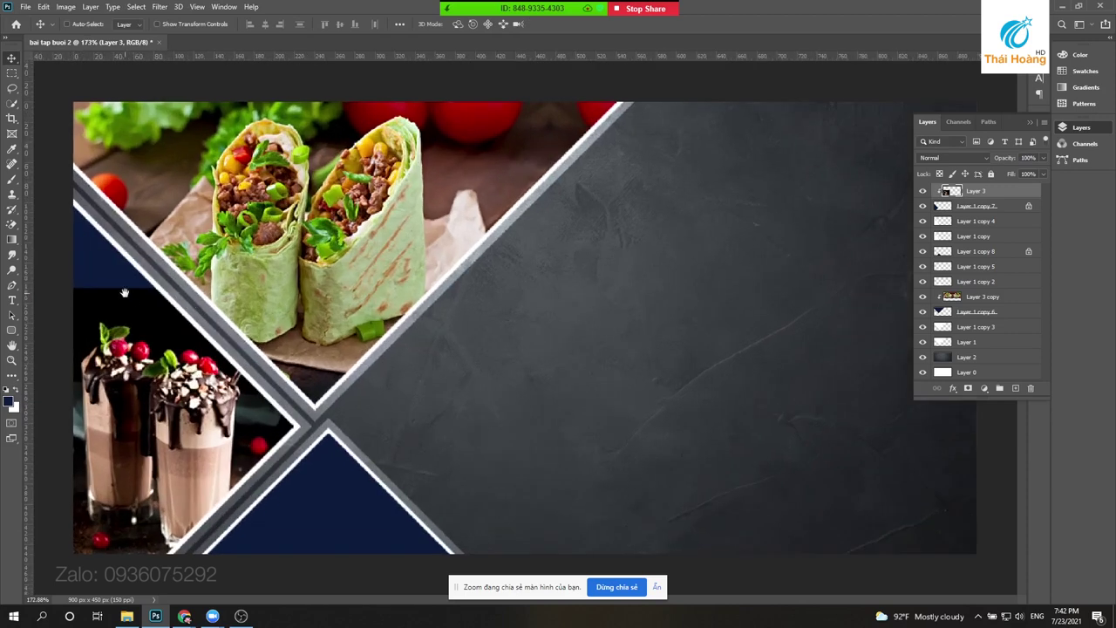
key("m")
left_click_drag(53, 193, 180, 291)
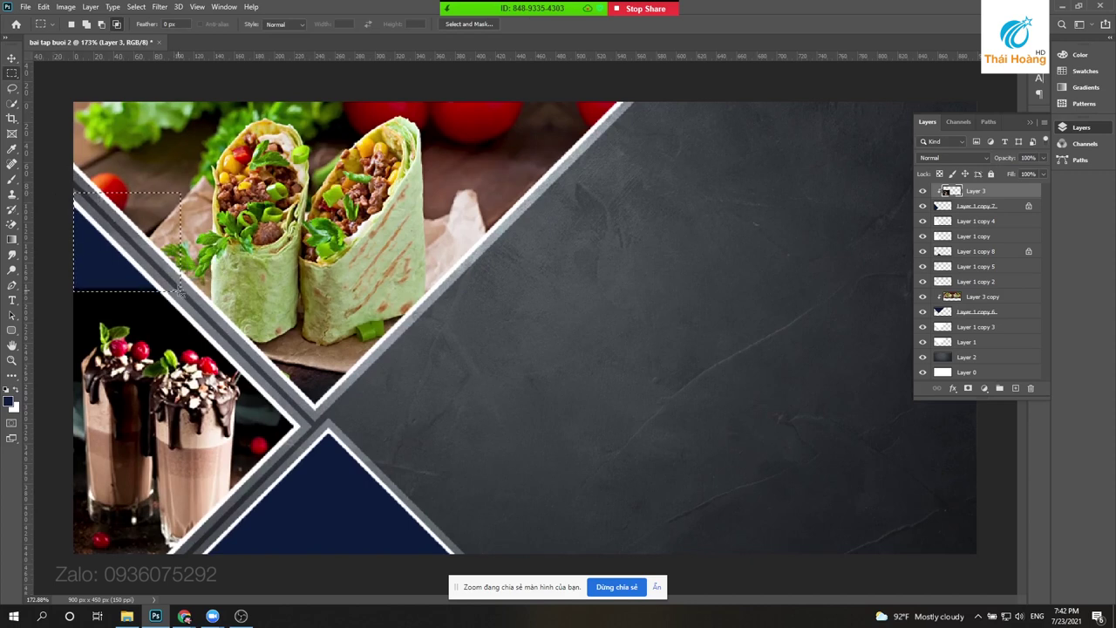
left_click(9, 402)
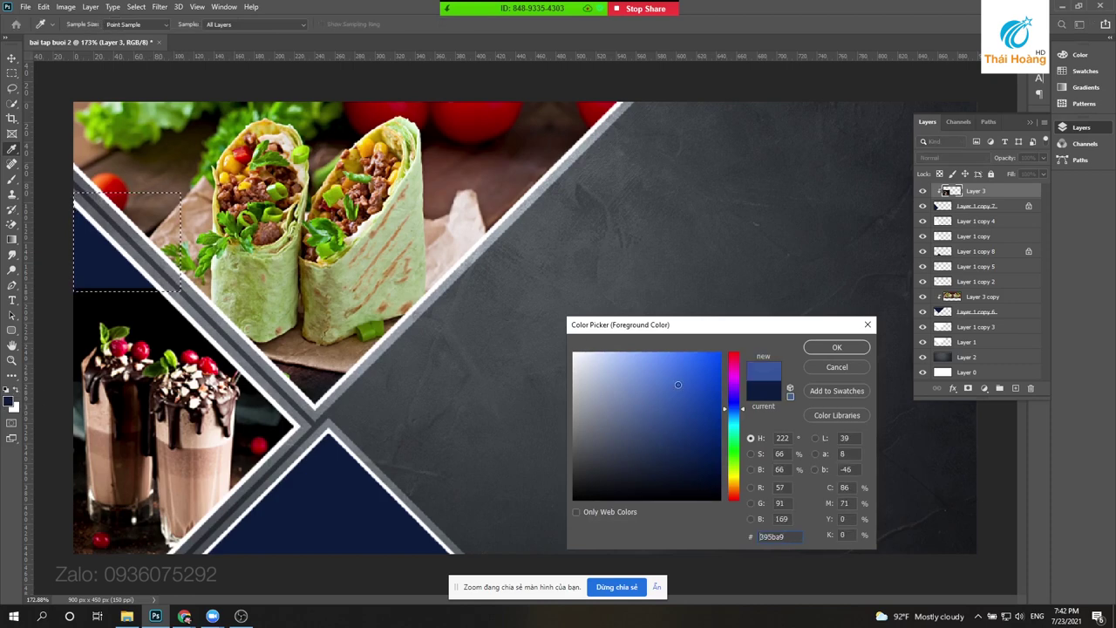
left_click(847, 350)
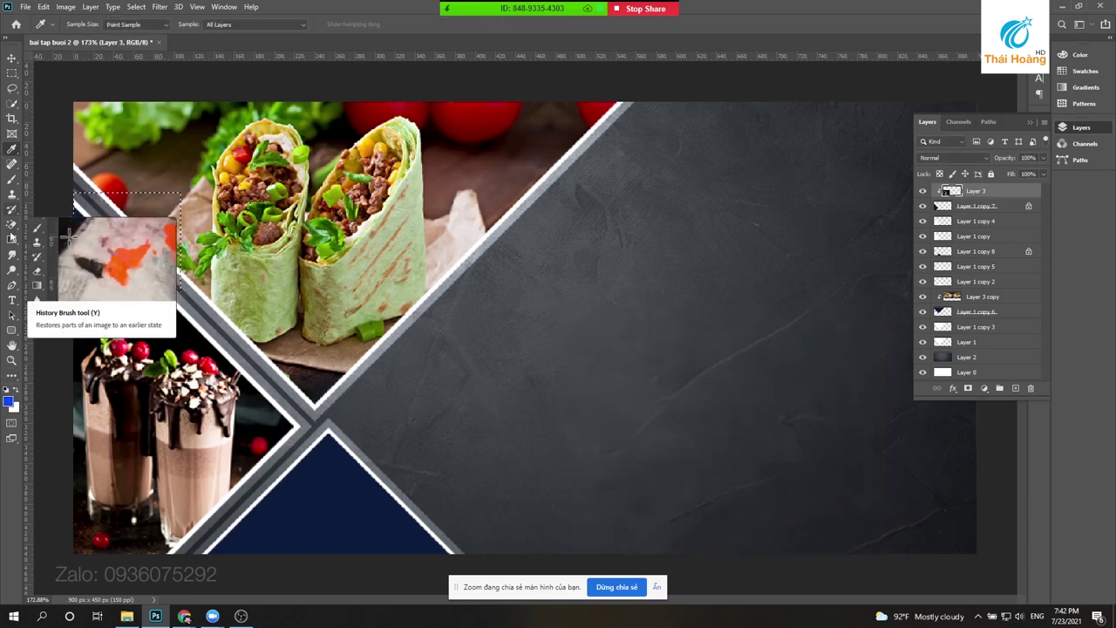
right_click(12, 148)
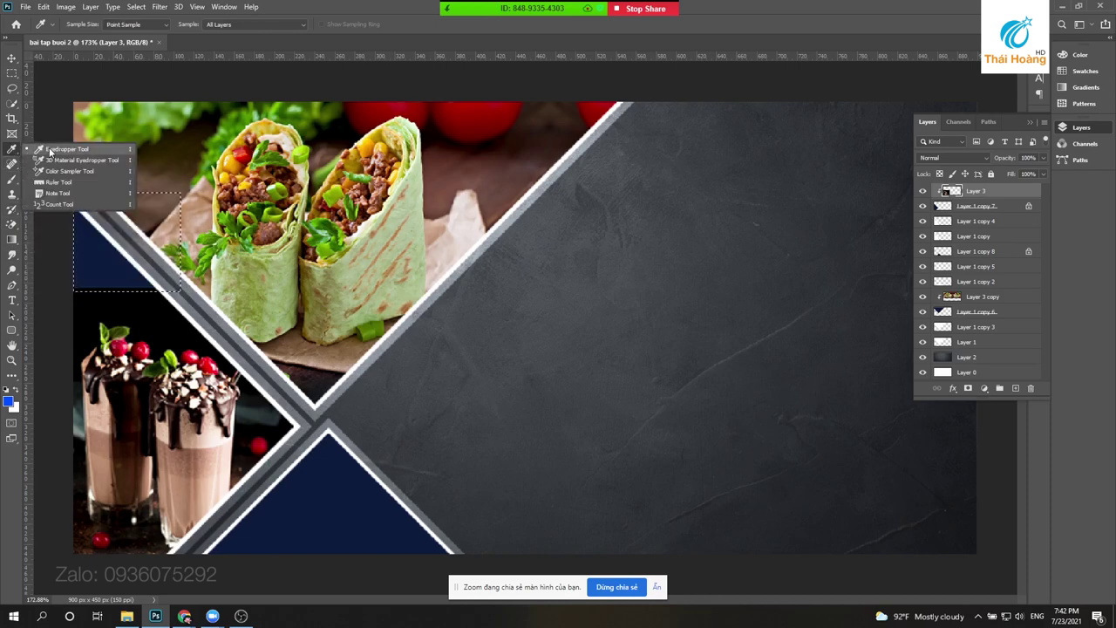
left_click(78, 150)
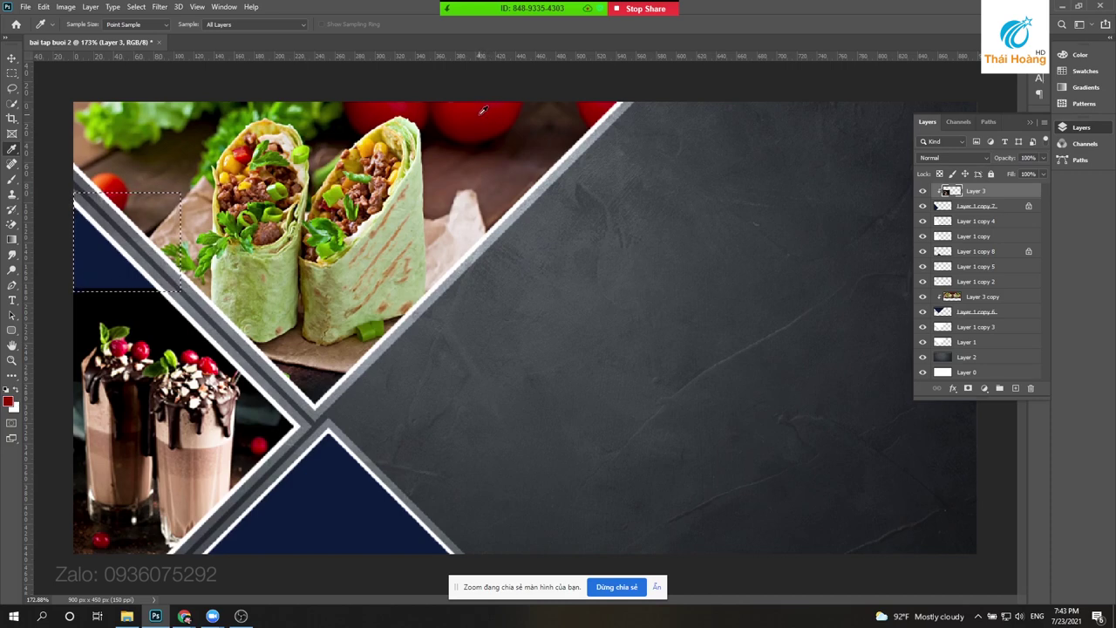
left_click(199, 460)
key("alt+BackSpace")
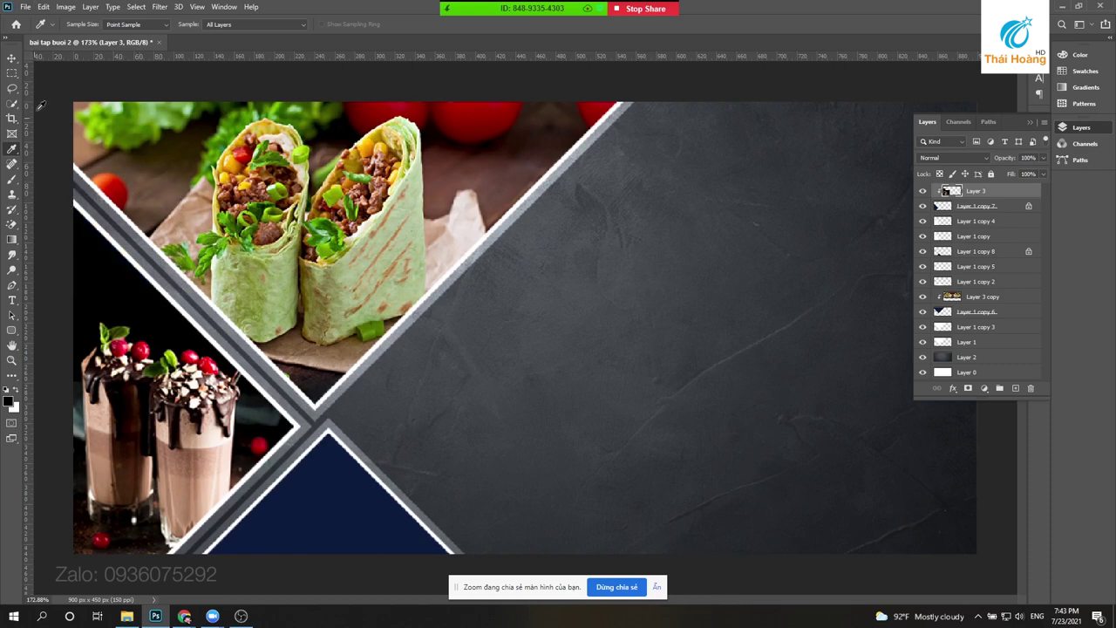
- Move the milkshake photo up over the black patch and enlarge it slightly
left_click(12, 57)
mouse_move(150, 386)
left_mouse_down()
mouse_move(150, 425)
mouse_move(147, 384)
left_mouse_up()
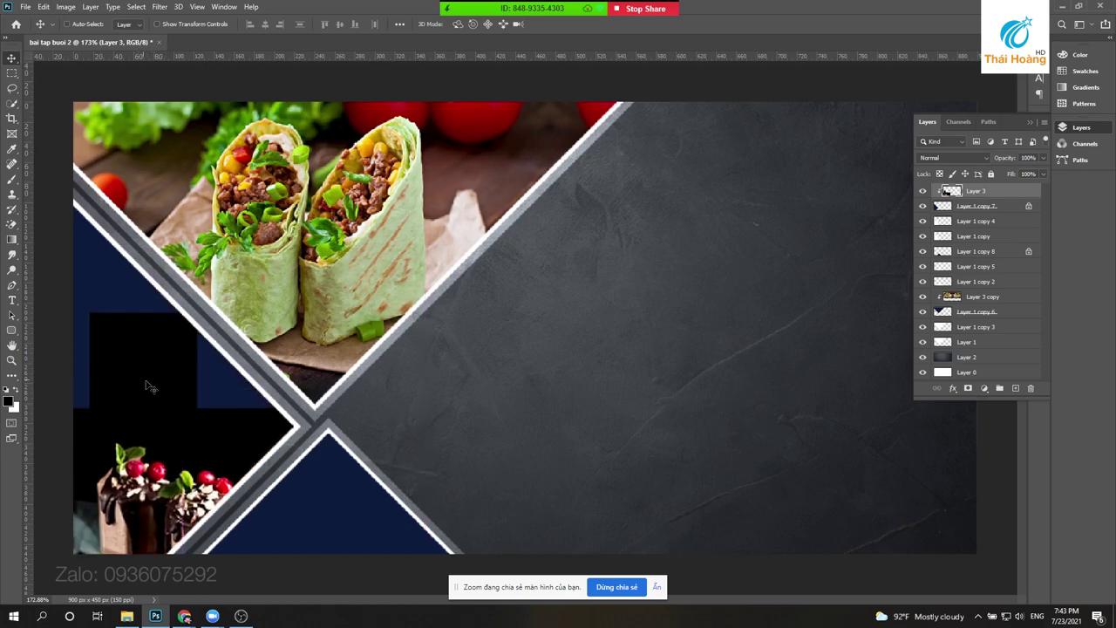
left_click_drag(147, 384, 147, 270)
key("ctrl+1")
right_click(299, 397)
left_click(320, 400)
key("ctrl+t")
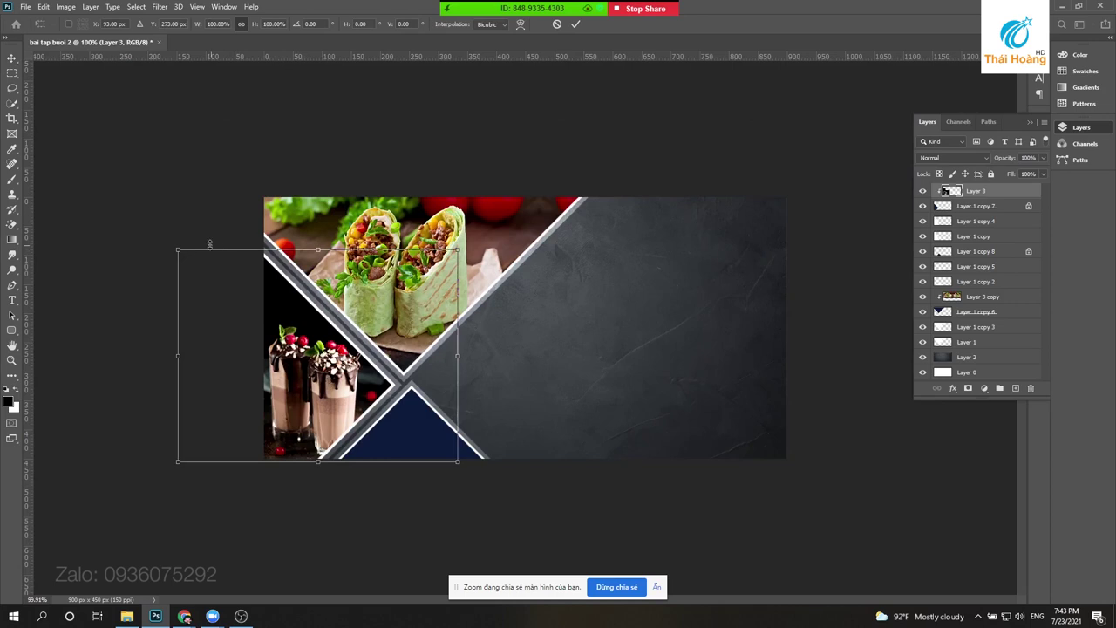
left_click_drag(170, 250, 165, 246)
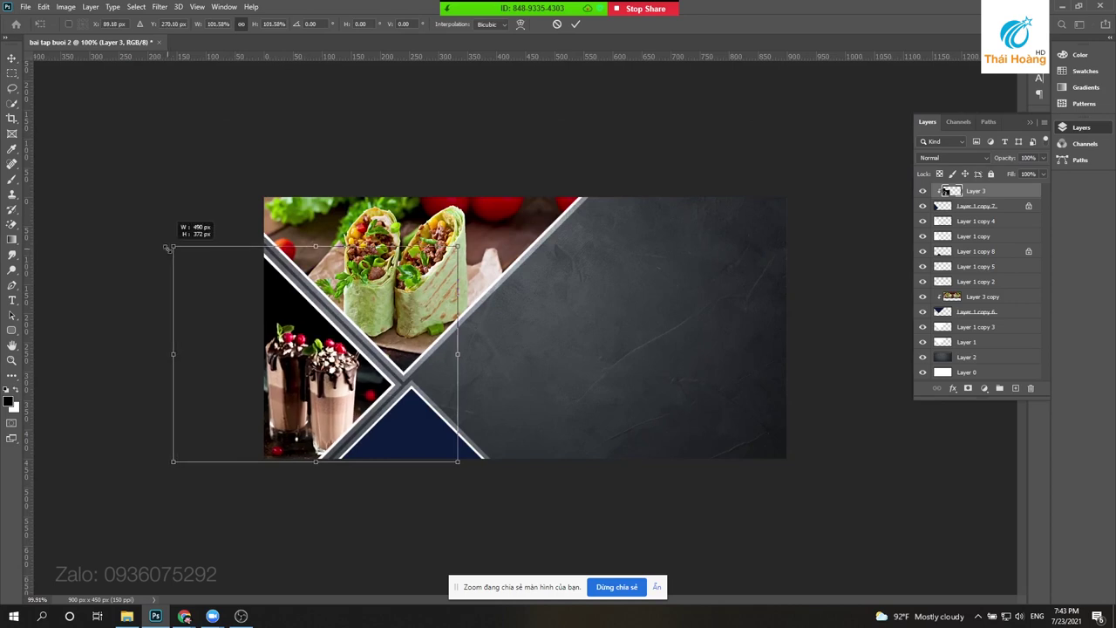
key("Return")
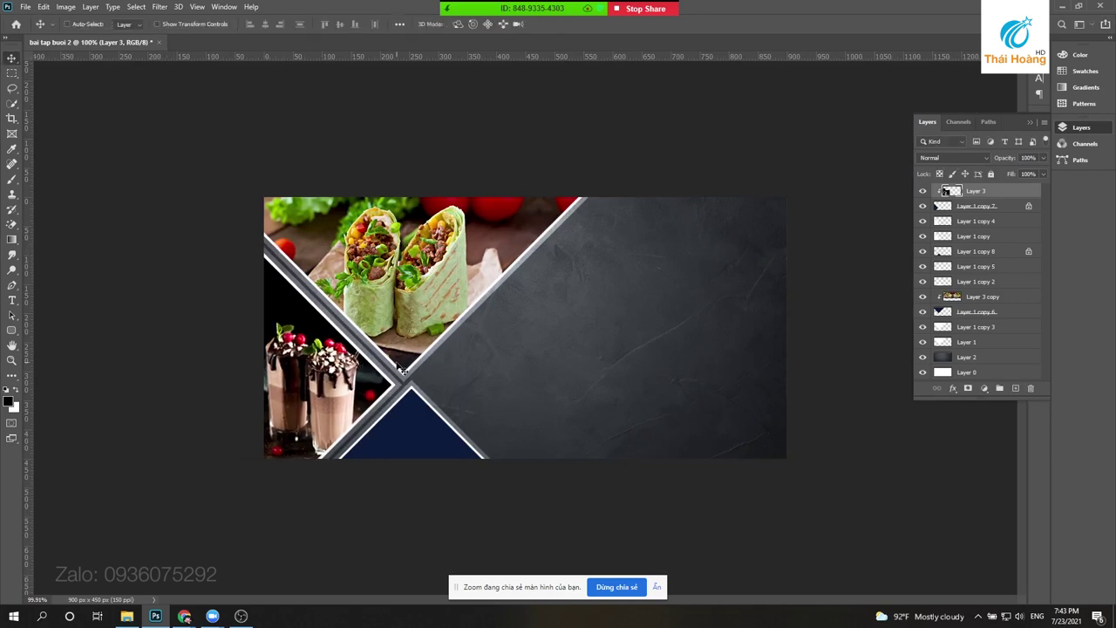
- Shift Layer 1 copy 8, the stripe-and-triangle piece, into alignment
right_click(410, 424)
left_click(417, 429)
mouse_move(413, 426)
left_mouse_down()
mouse_move(440, 433)
mouse_move(379, 459)
left_mouse_up()
scroll(379, 459, "up", 2)
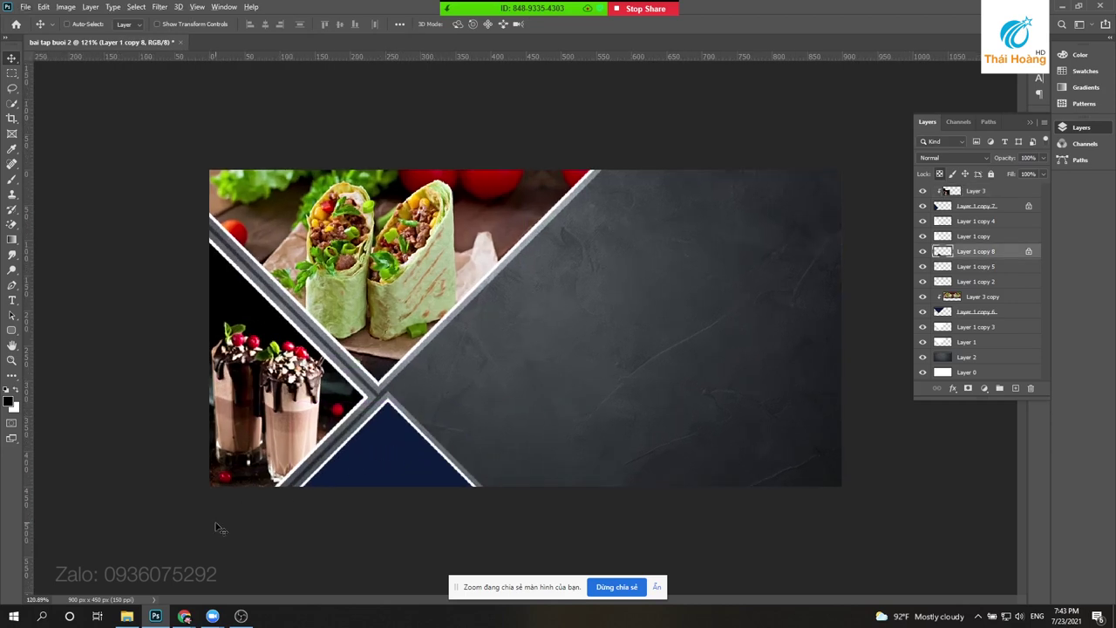
- Open 8040.jpg and paste the coffee photo into the banner above Layer 1 copy 8
left_click(32, 7)
left_click(39, 34)
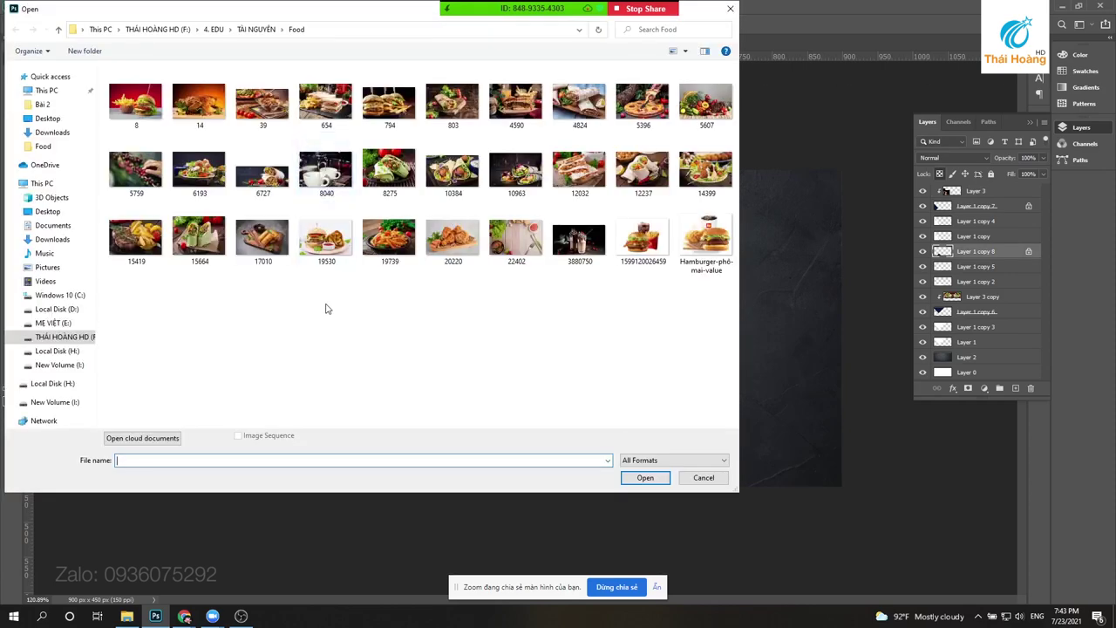
left_click(353, 183)
double_click(329, 167)
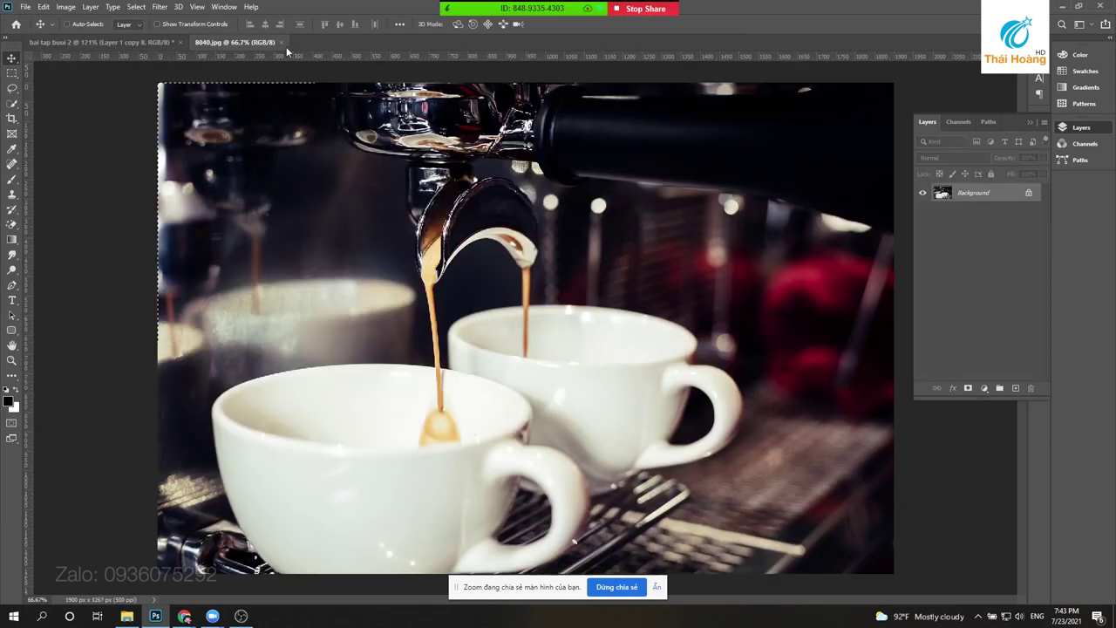
left_click(281, 42)
right_click(389, 455)
left_click(429, 462)
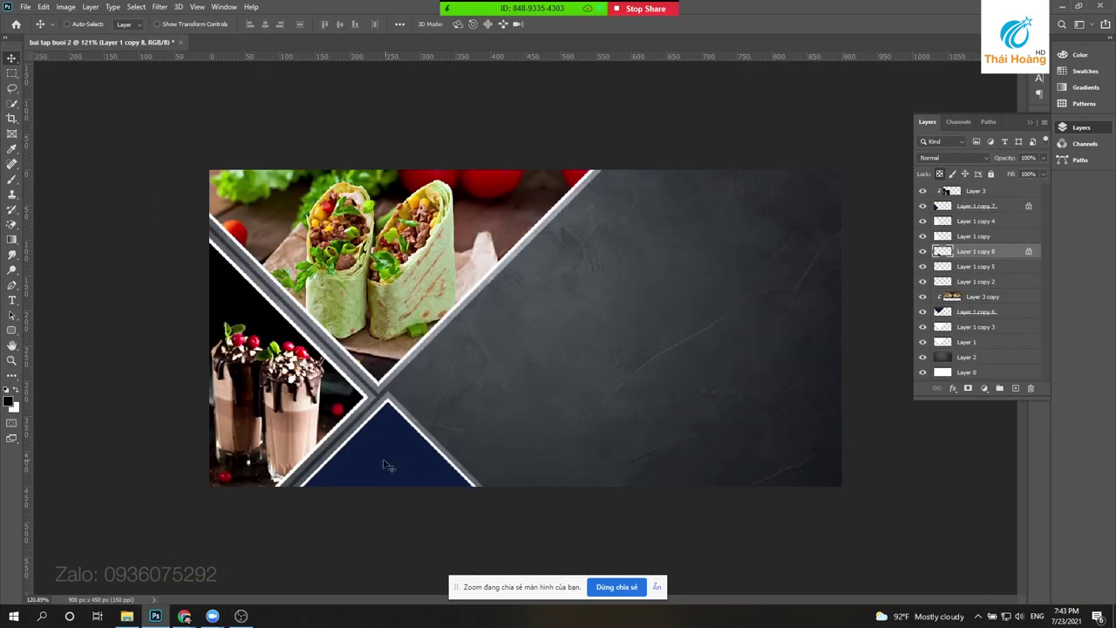
key("ctrl+v")
- Scale the coffee photo to 300x200 px and place it over the bottom centre
key("ctrl+t")
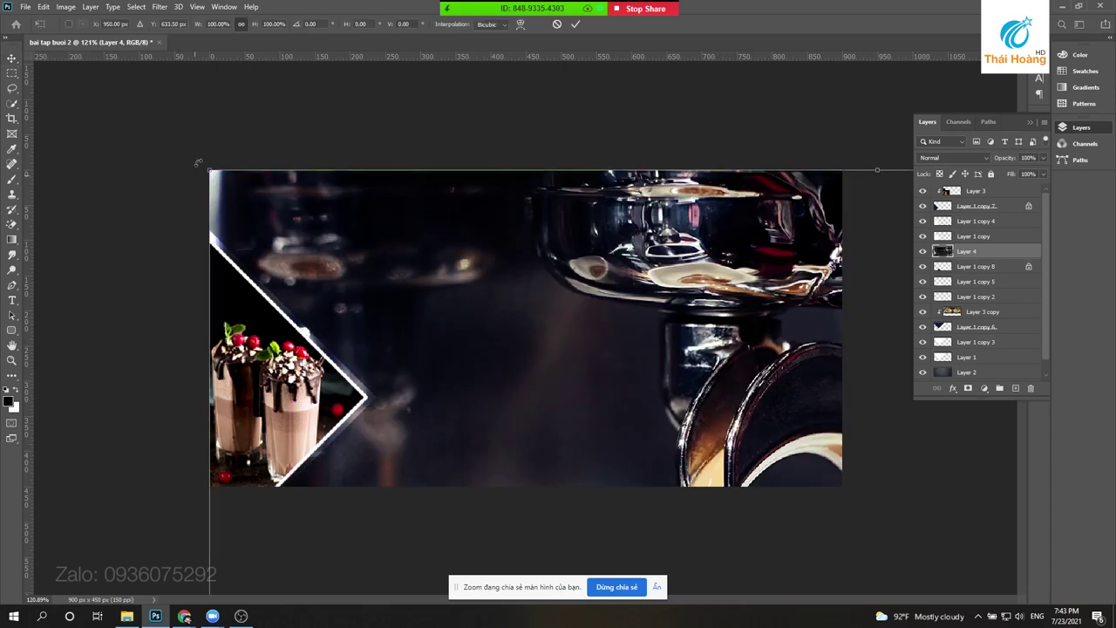
left_click_drag(210, 170, 622, 408)
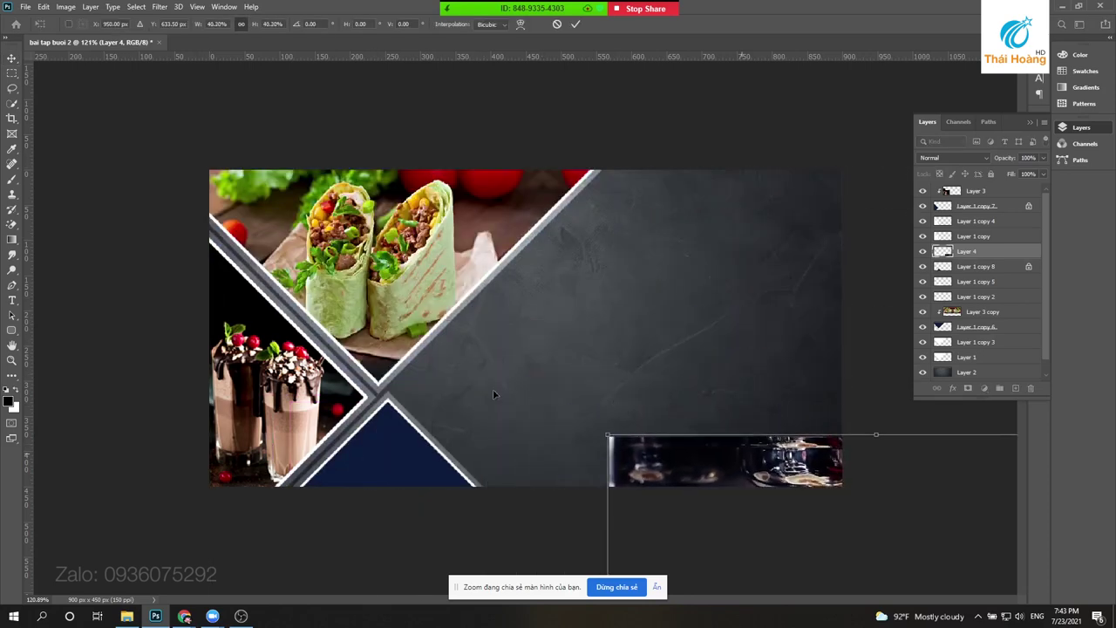
mouse_move(621, 408)
left_mouse_down()
mouse_move(664, 312)
mouse_move(574, 384)
left_mouse_up()
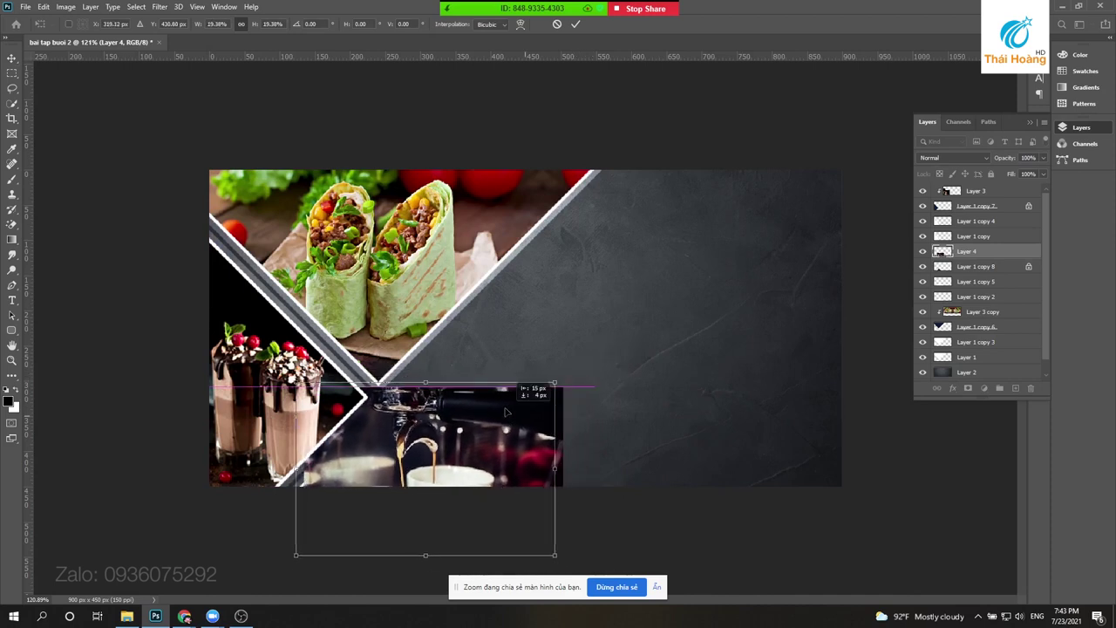
left_click_drag(525, 417, 500, 393)
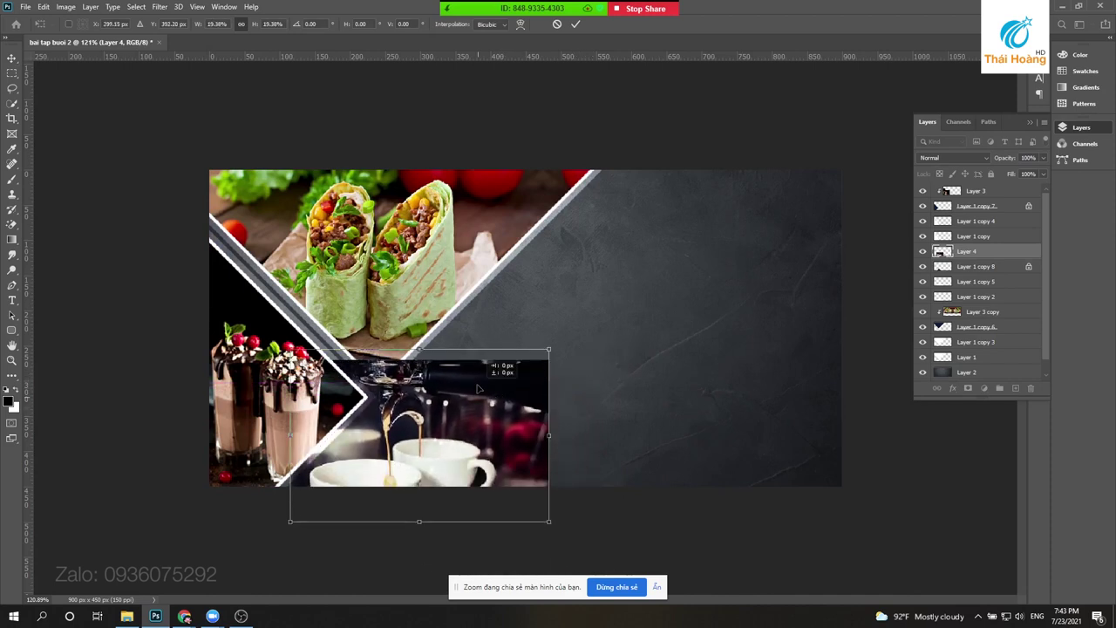
mouse_move(549, 349)
left_mouse_down()
mouse_move(496, 366)
mouse_move(484, 387)
left_mouse_up()
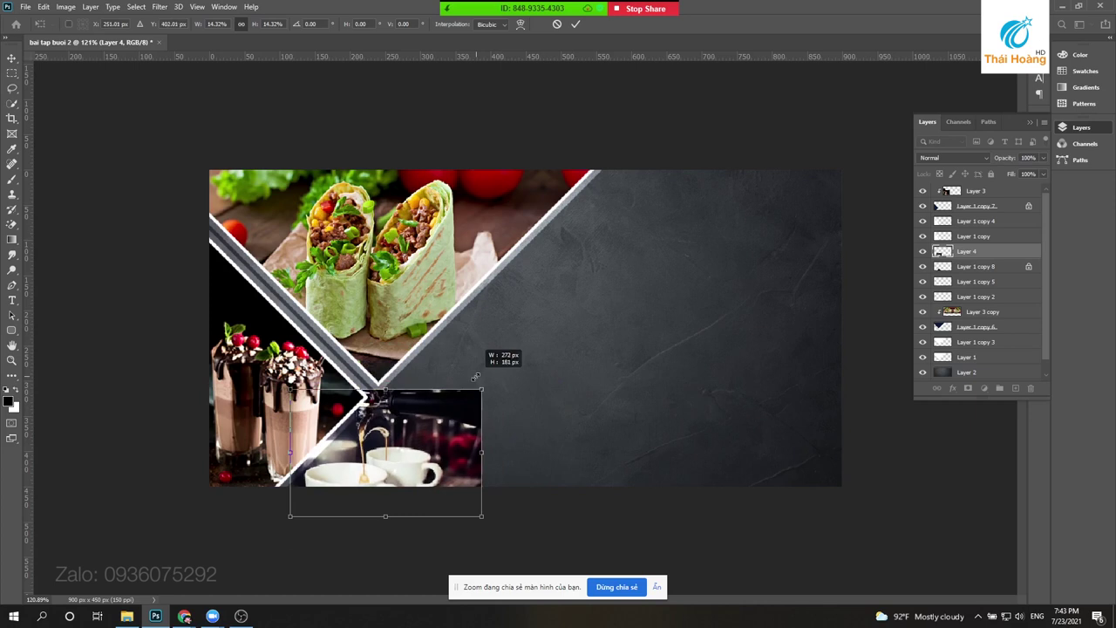
key("Return")
left_click_drag(418, 423, 409, 425)
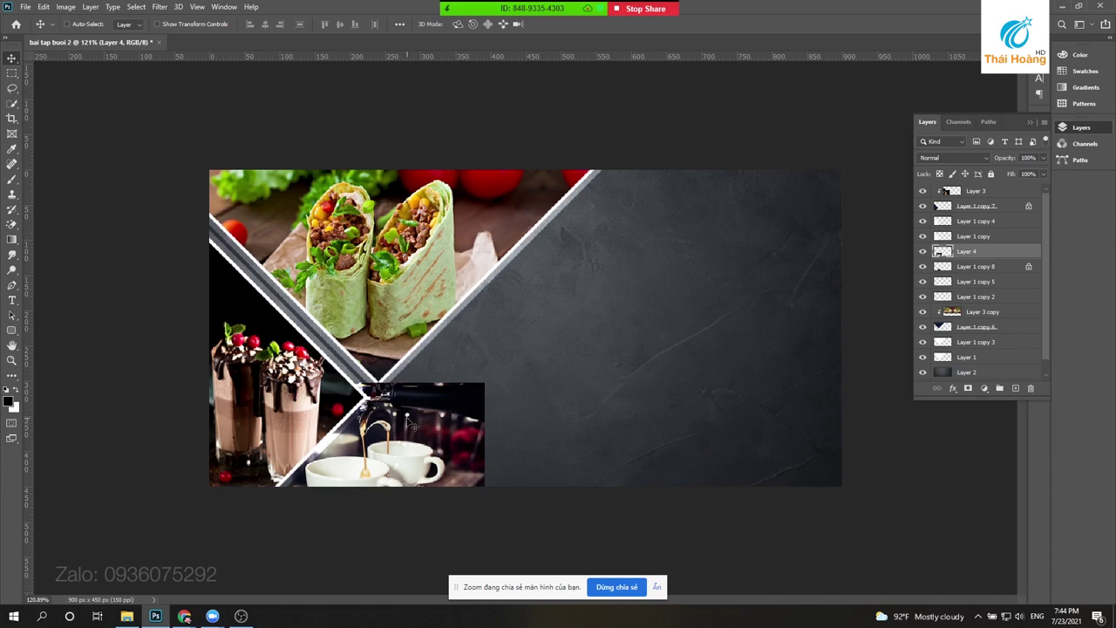
- Clip Layer 4 into the bottom diamond frame and move it up inside it
key("ctrl+g")
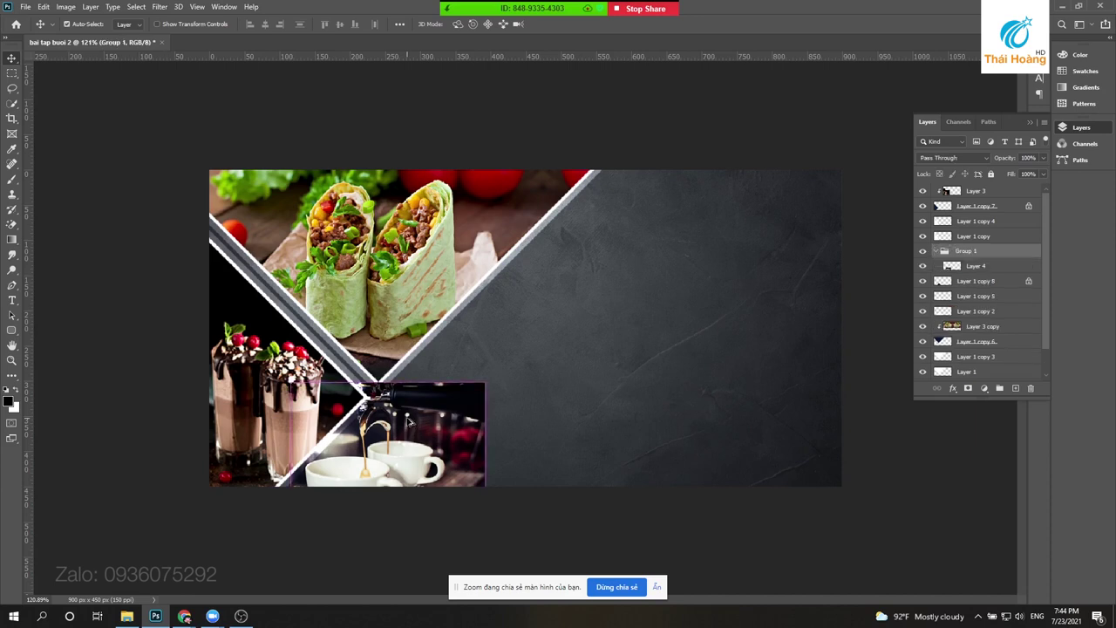
key("ctrl+z")
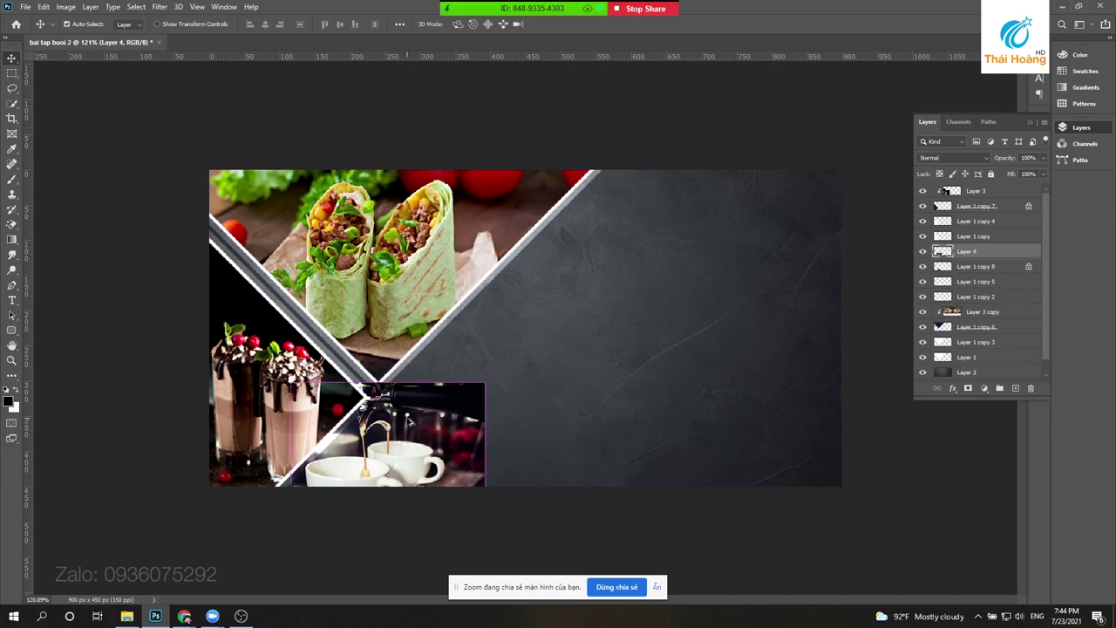
key("ctrl+alt+g")
scroll(412, 424, "up", 2)
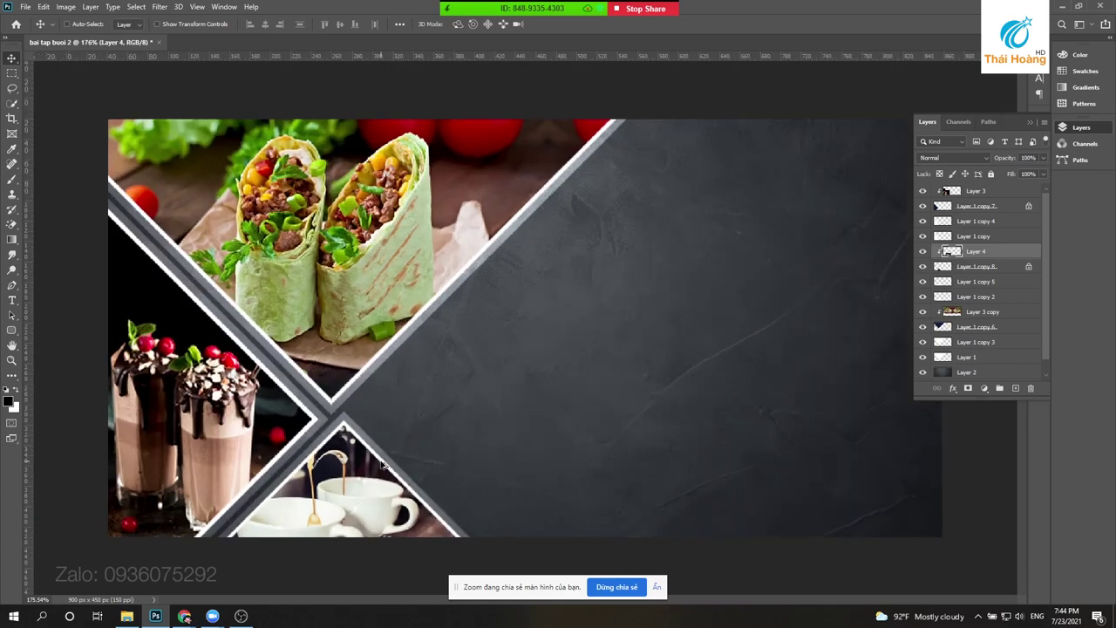
scroll(410, 420, "up", 2)
scroll(406, 415, "up", 1)
right_click(368, 448)
left_click(393, 457)
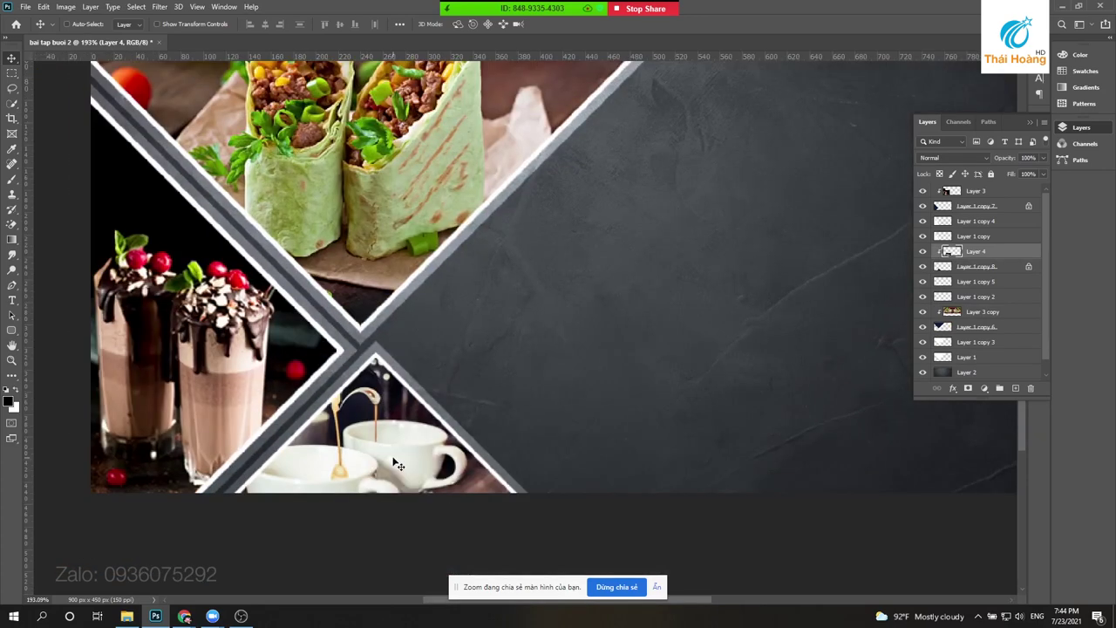
left_click_drag(401, 459, 405, 425)
- Shrink the coffee photo to about 92% and fit it to the canvas bottom edge
key("ctrl+t")
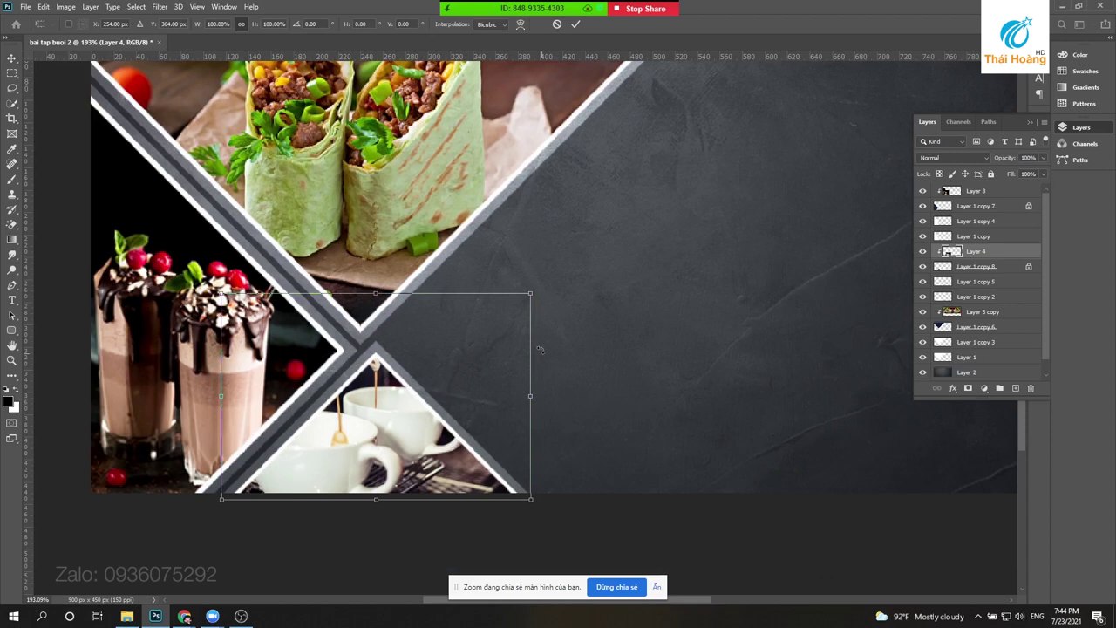
left_click_drag(532, 292, 520, 302)
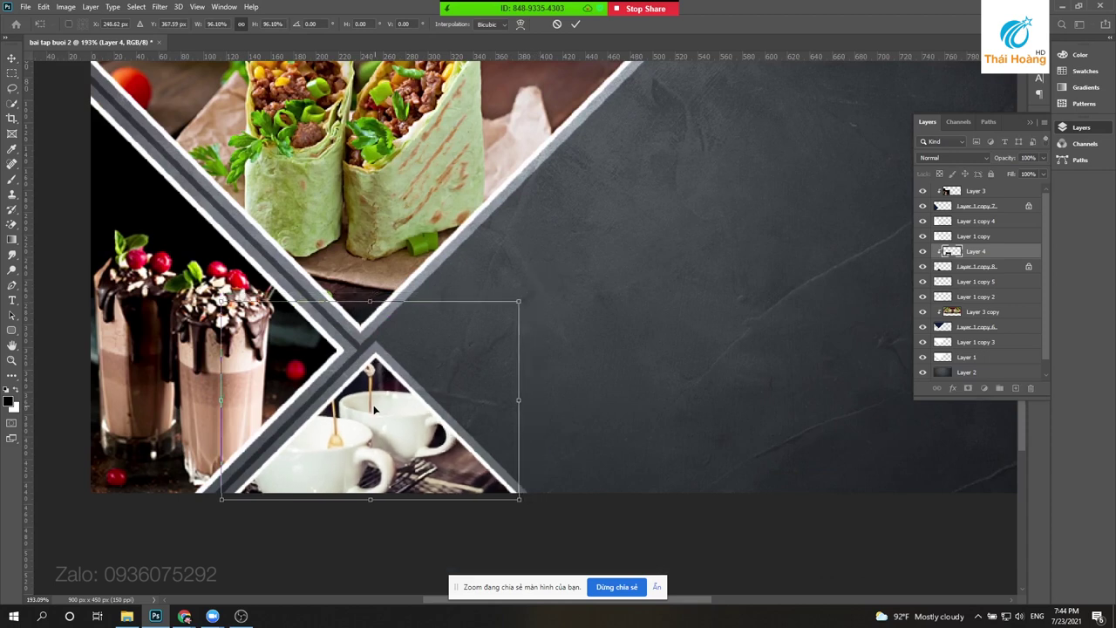
left_click_drag(374, 405, 383, 405)
left_click_drag(531, 302, 514, 307)
left_click_drag(390, 407, 388, 412)
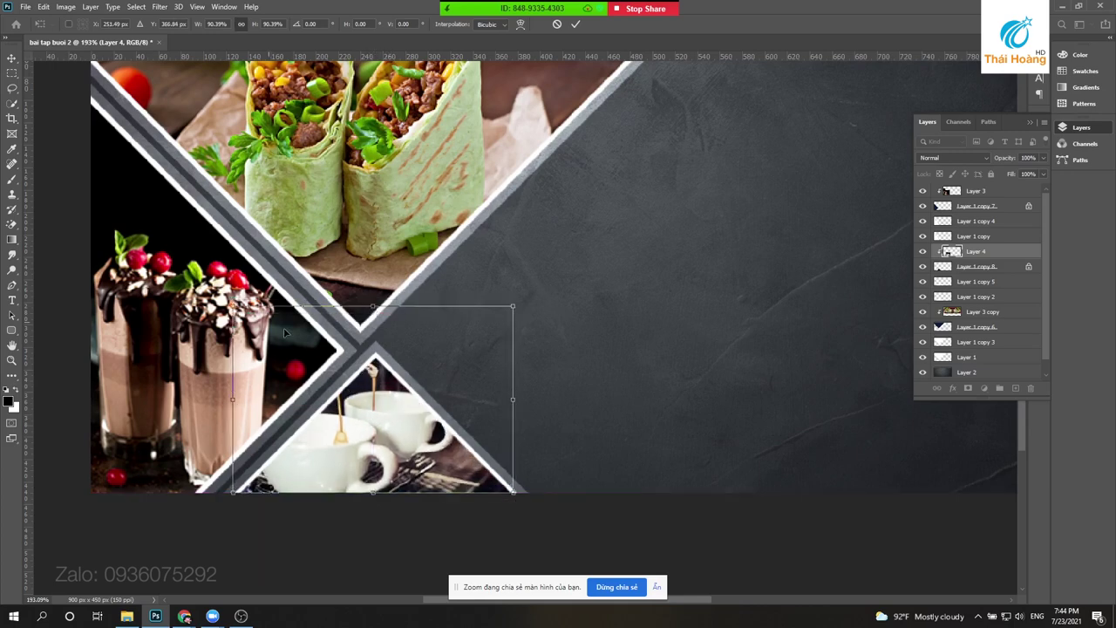
left_click_drag(522, 494, 513, 494)
key("Return")
key("ctrl+0")
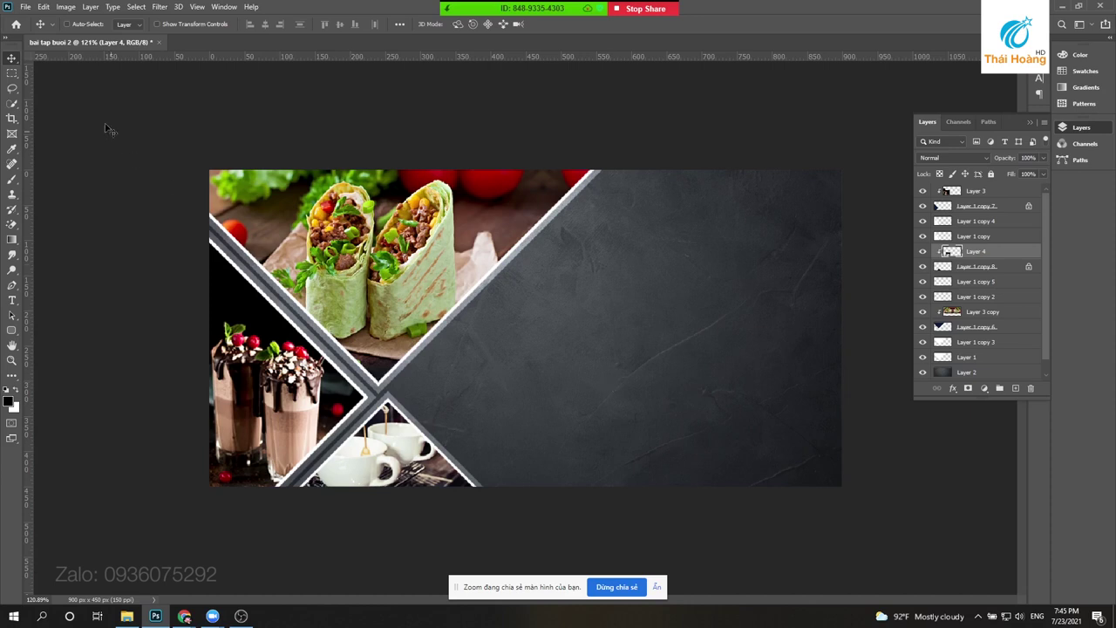
- Zoom in on the banner and make Layer 3 copy the active layer
left_click_drag(12, 74, 78, 75)
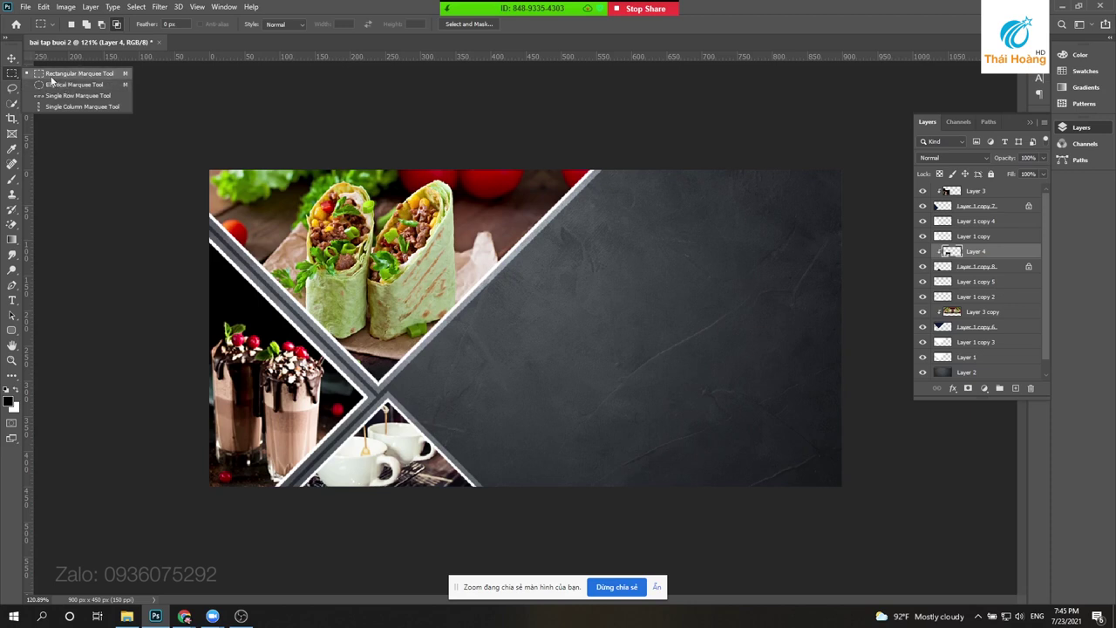
left_click(12, 58)
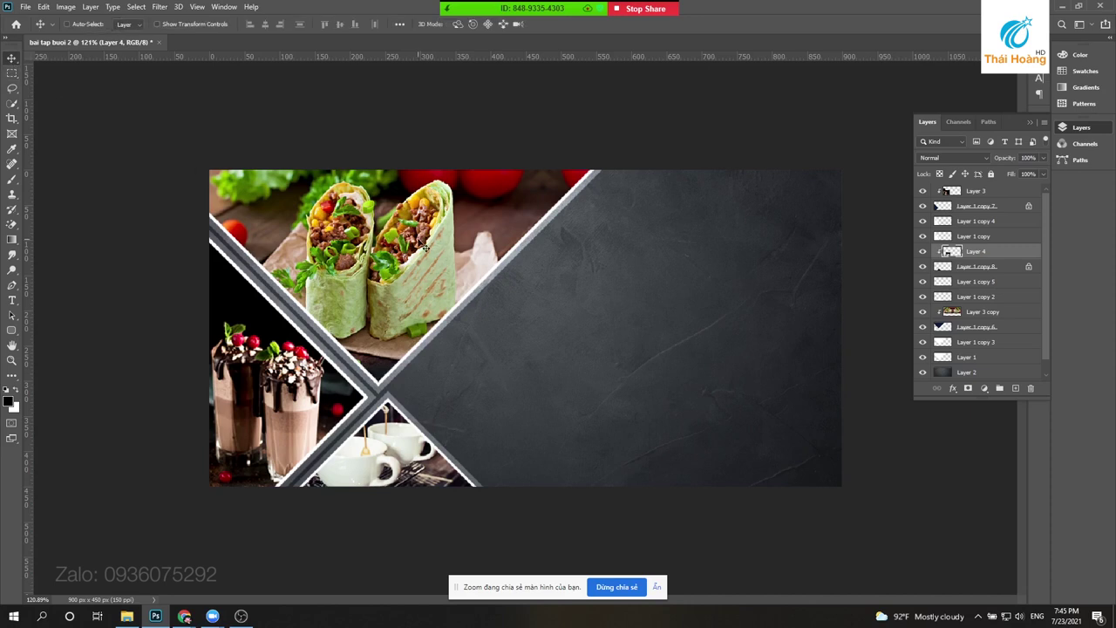
key("ctrl+minus")
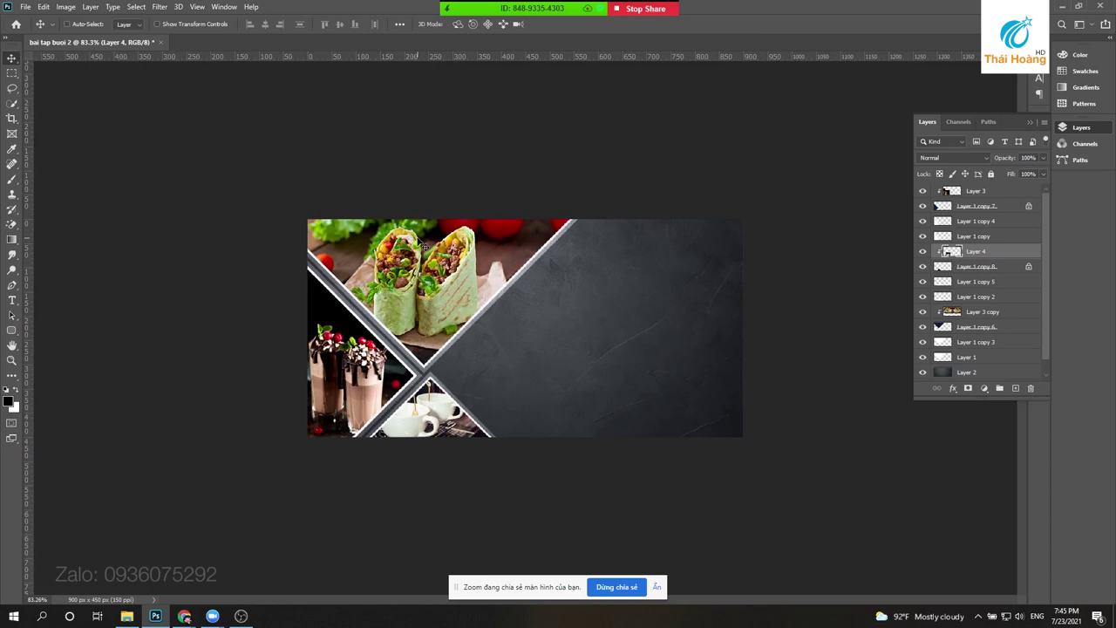
key("ctrl+plus")
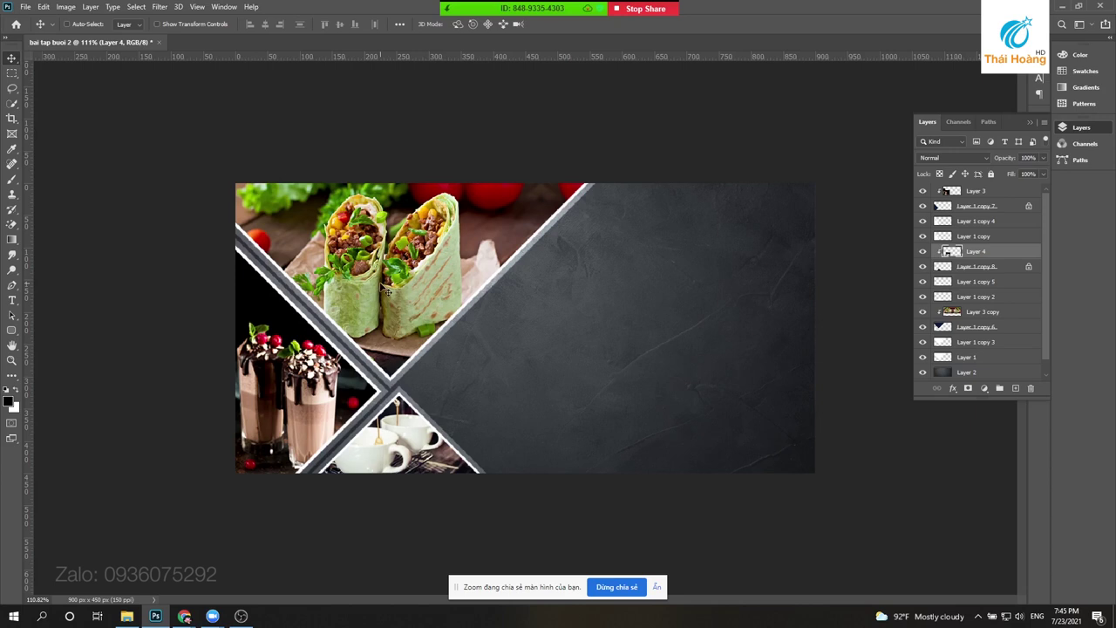
key("ctrl+plus")
right_click(342, 274)
left_click(358, 301)
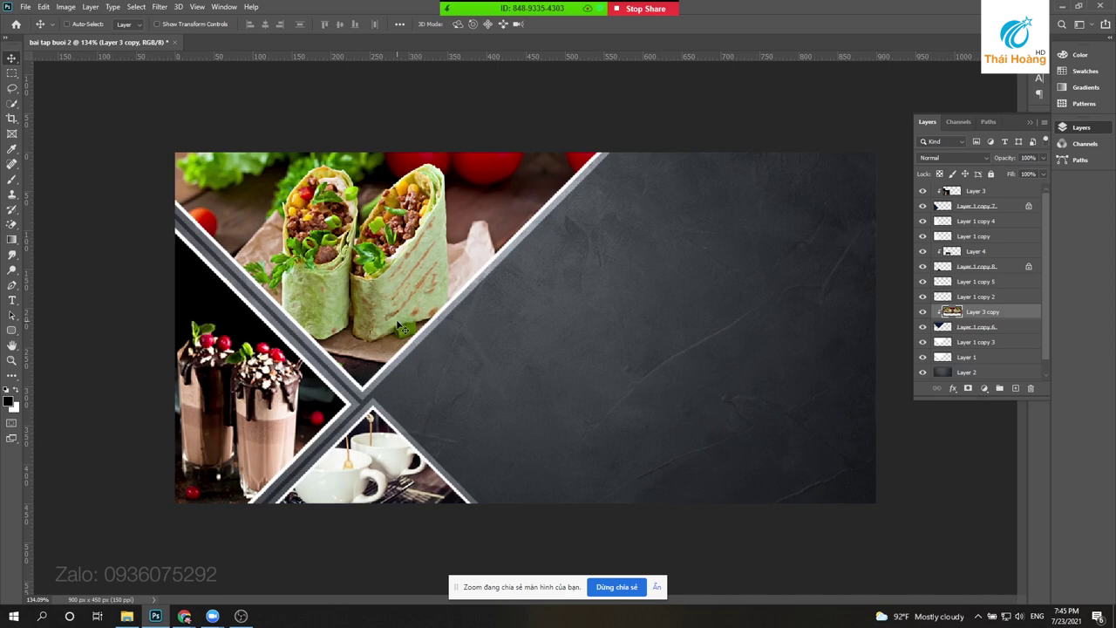
- Select every layer from the top down to Layer 2 and delete them
scroll(397, 314, "down", 2)
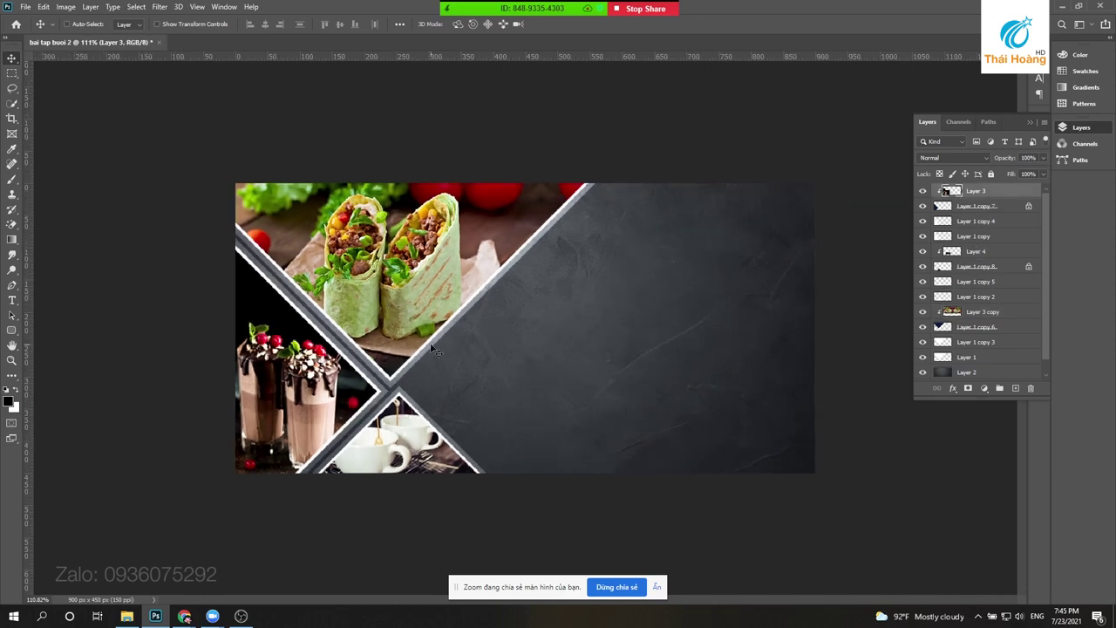
scroll(1003, 340, "down", 1)
left_click(999, 356, "shift")
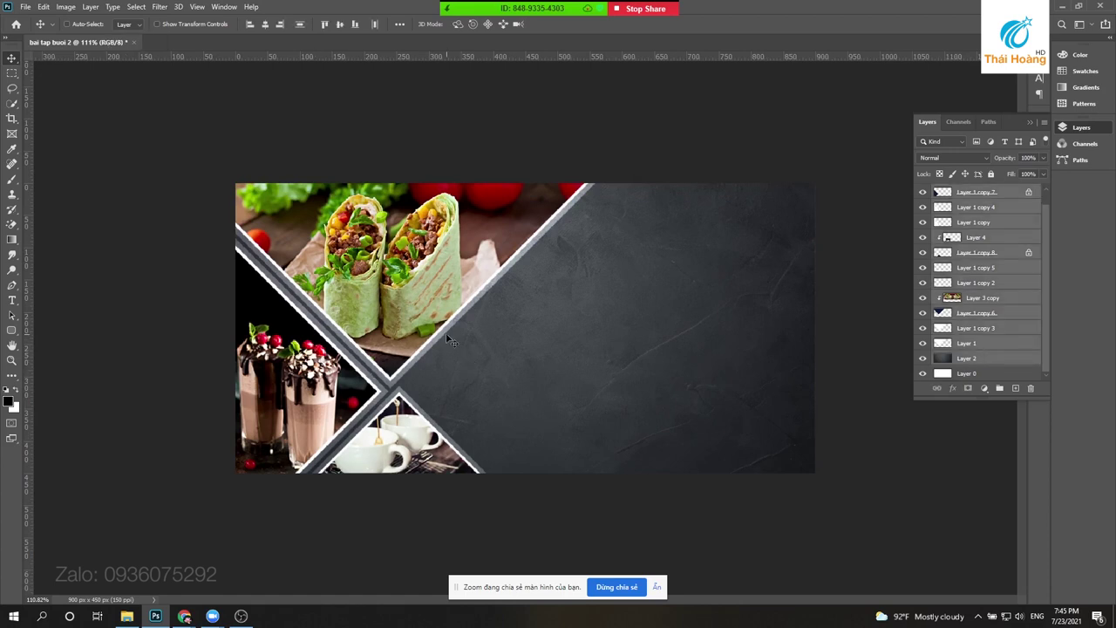
left_click_drag(446, 339, 478, 338)
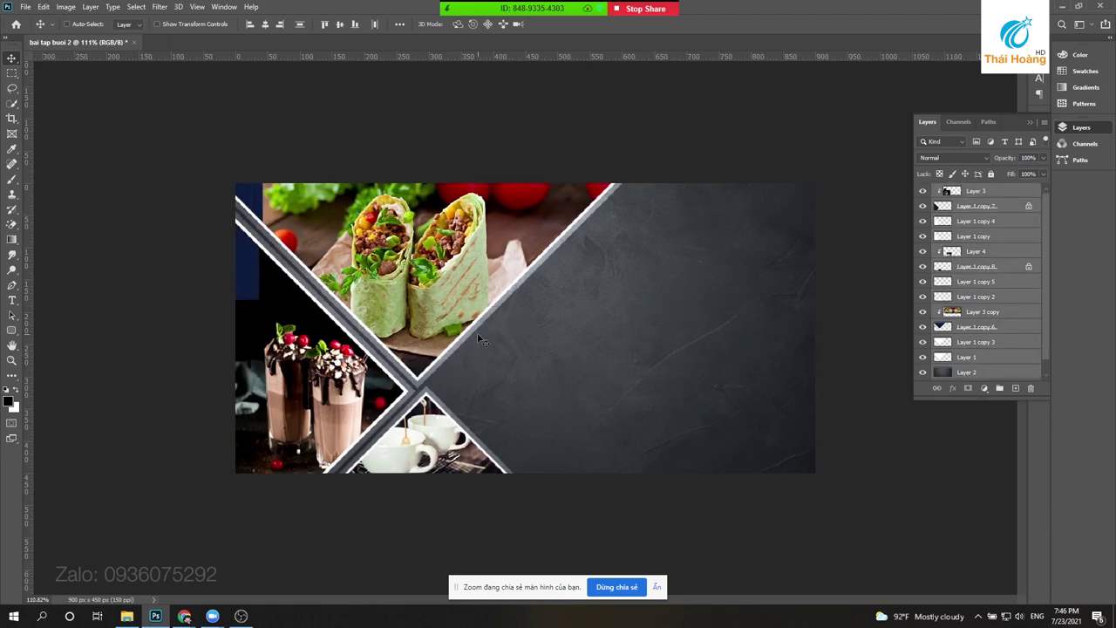
key("Delete")
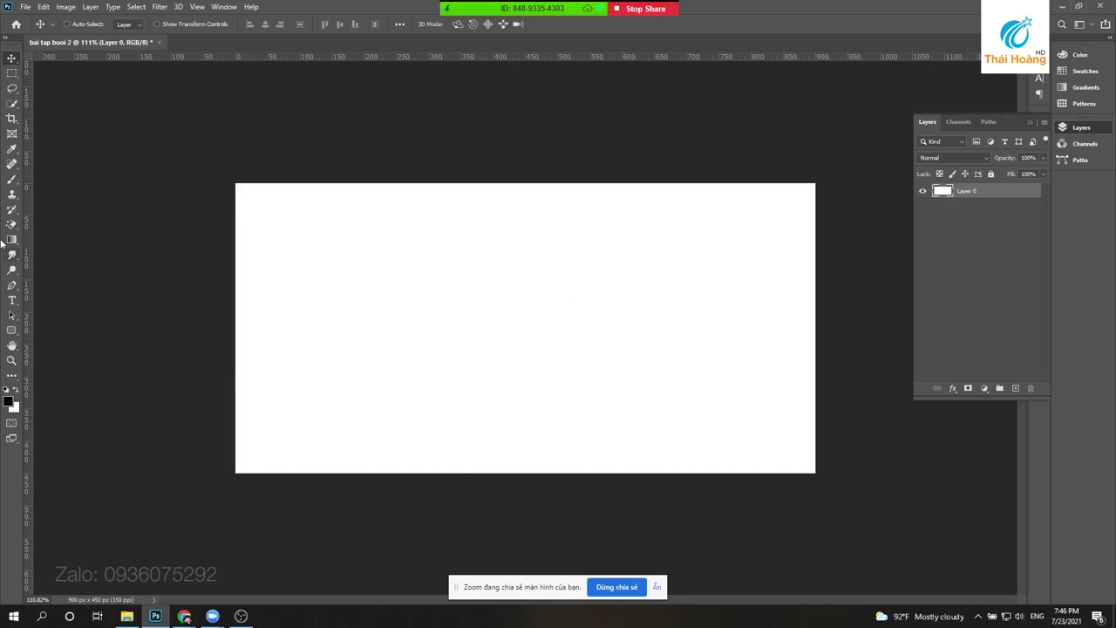
- Start choosing a very dark blue foreground colour in the Color Picker
left_click(12, 75)
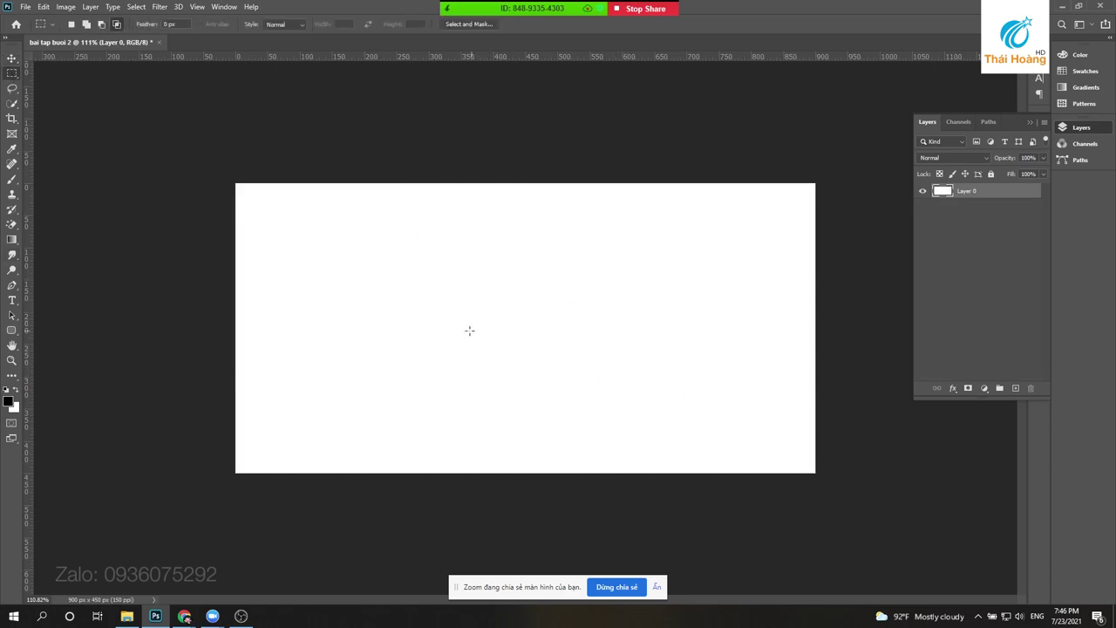
left_click(12, 58)
right_click(444, 320)
left_click(475, 327)
left_click(8, 402)
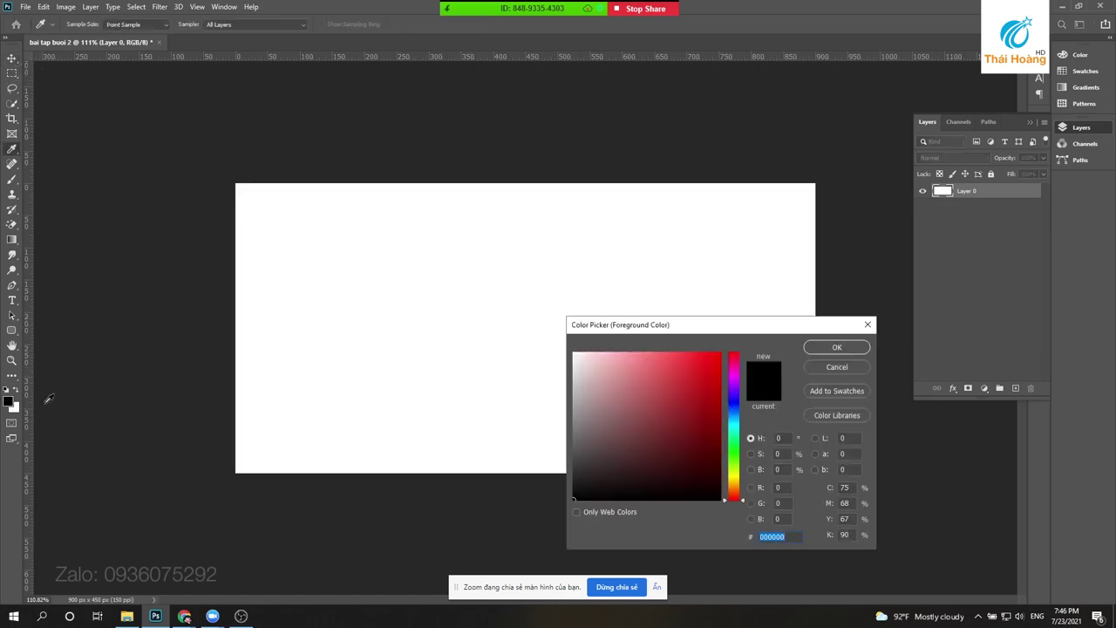
left_click(738, 413)
left_click_drag(689, 458, 689, 472)
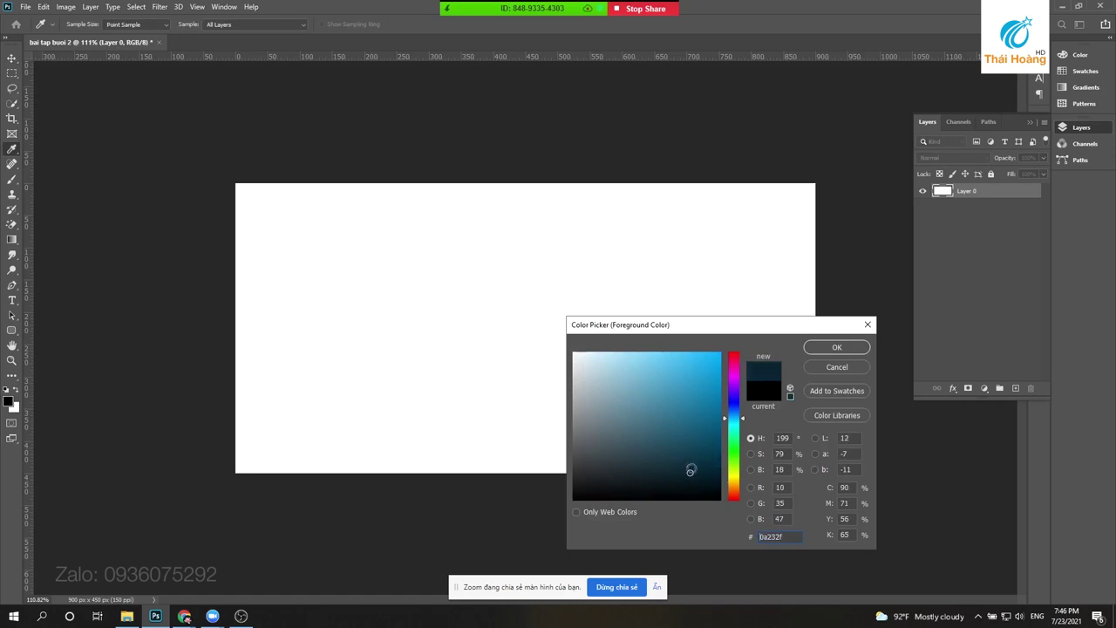
- Settle on navy 0a2442 and fill Layer 0 with it
left_click(743, 422)
left_click_drag(741, 416, 741, 417)
left_click(694, 474)
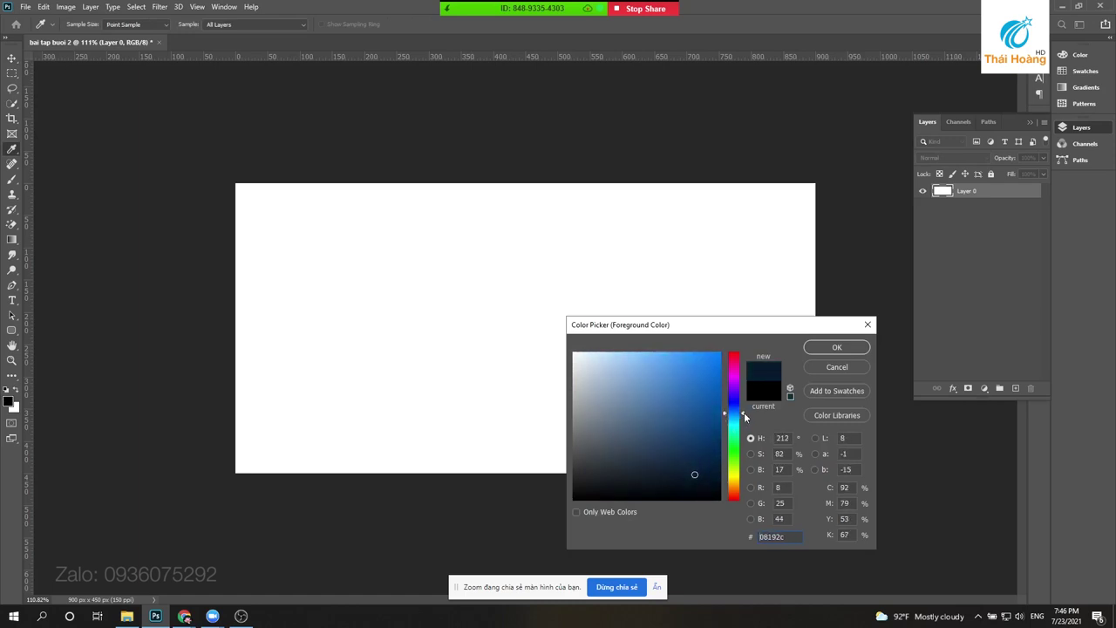
left_click(697, 470)
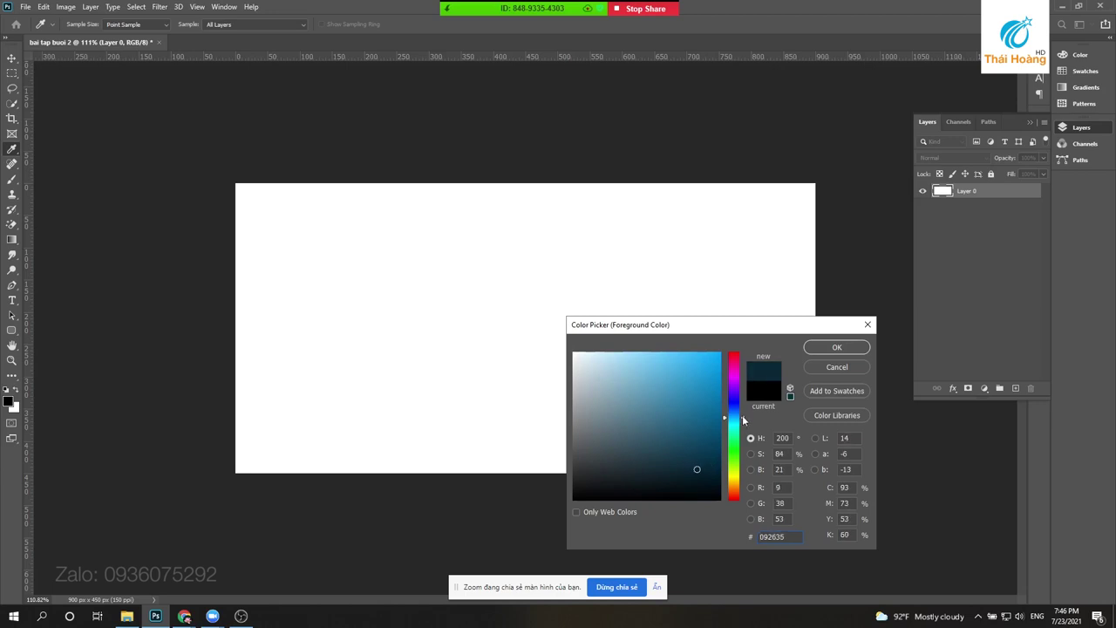
left_click_drag(743, 422, 742, 411)
left_click(699, 463)
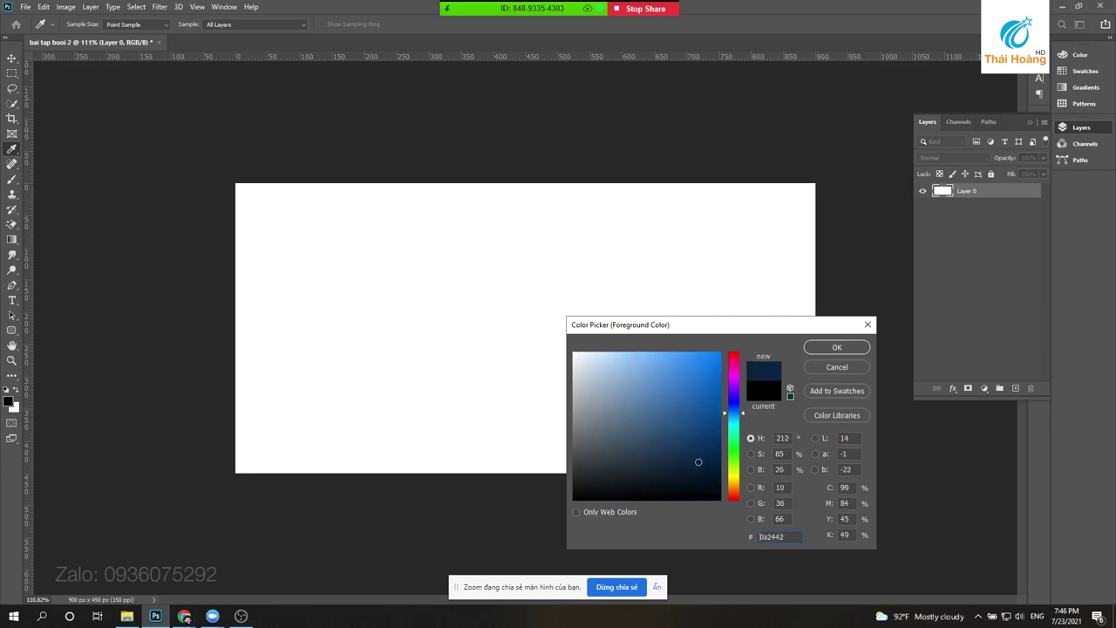
left_click(846, 351)
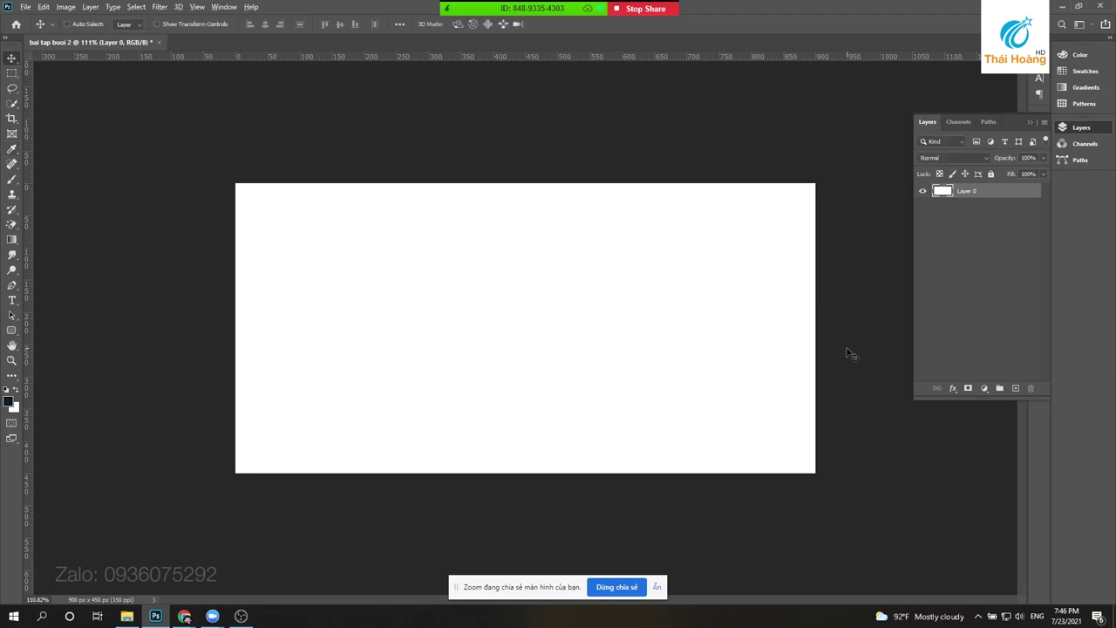
key("alt+BackSpace")
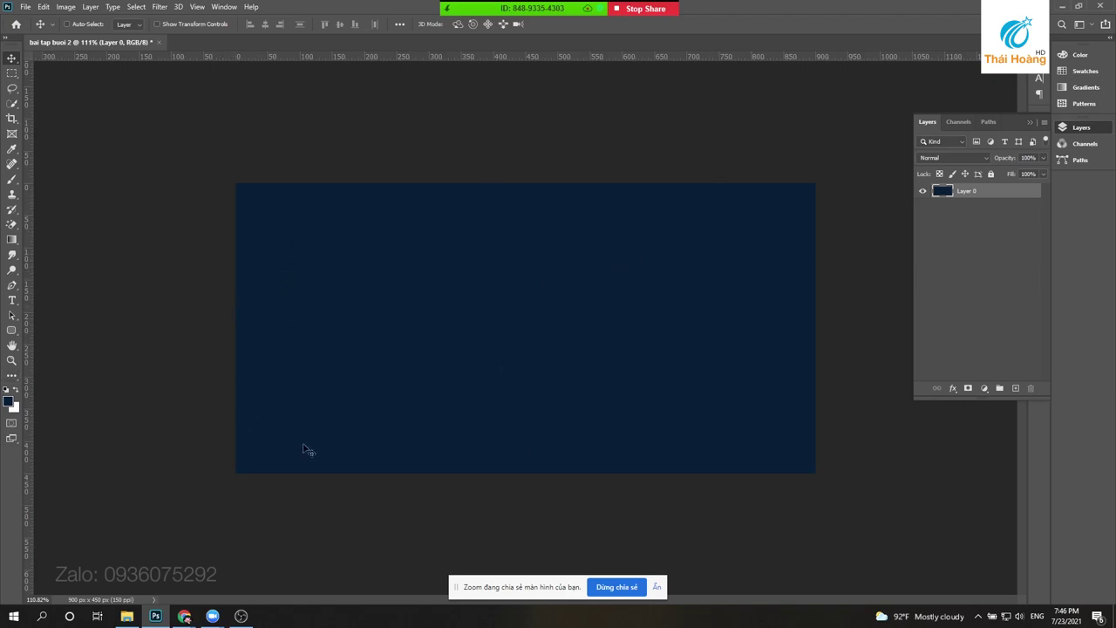
- Try filling the canvas with a bright blue instead
left_click(9, 401)
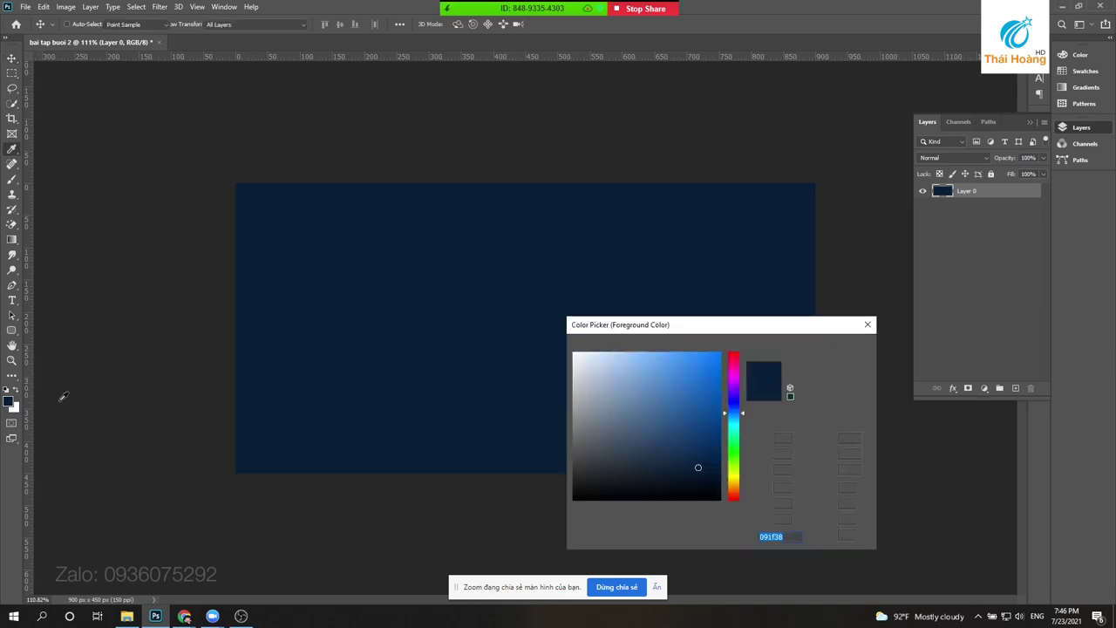
left_click_drag(702, 431, 728, 347)
left_click(836, 348)
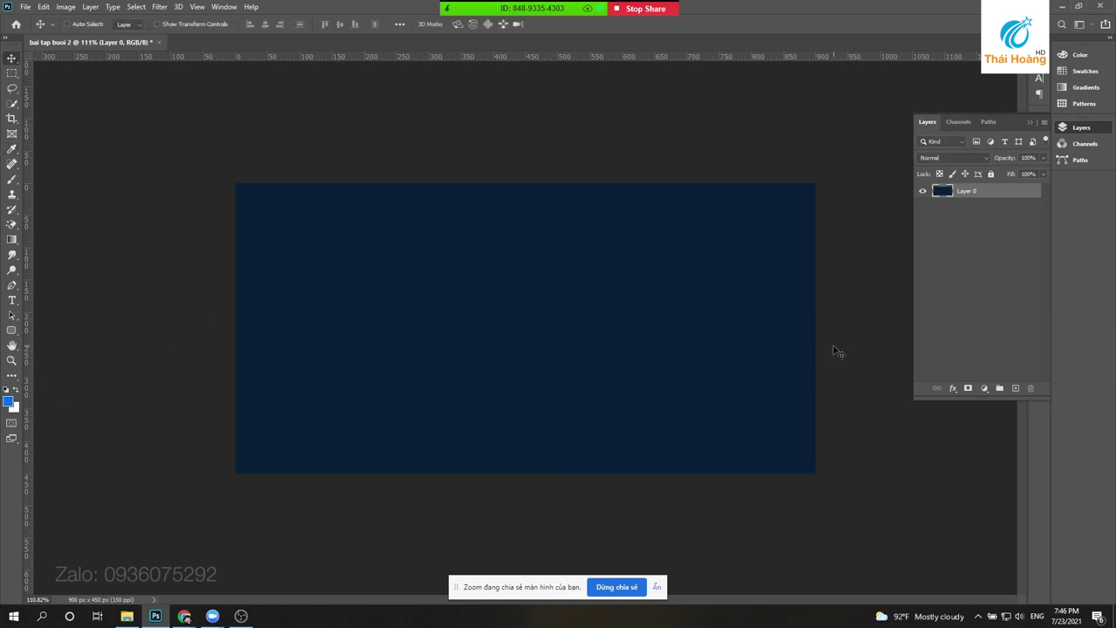
key("alt+BackSpace")
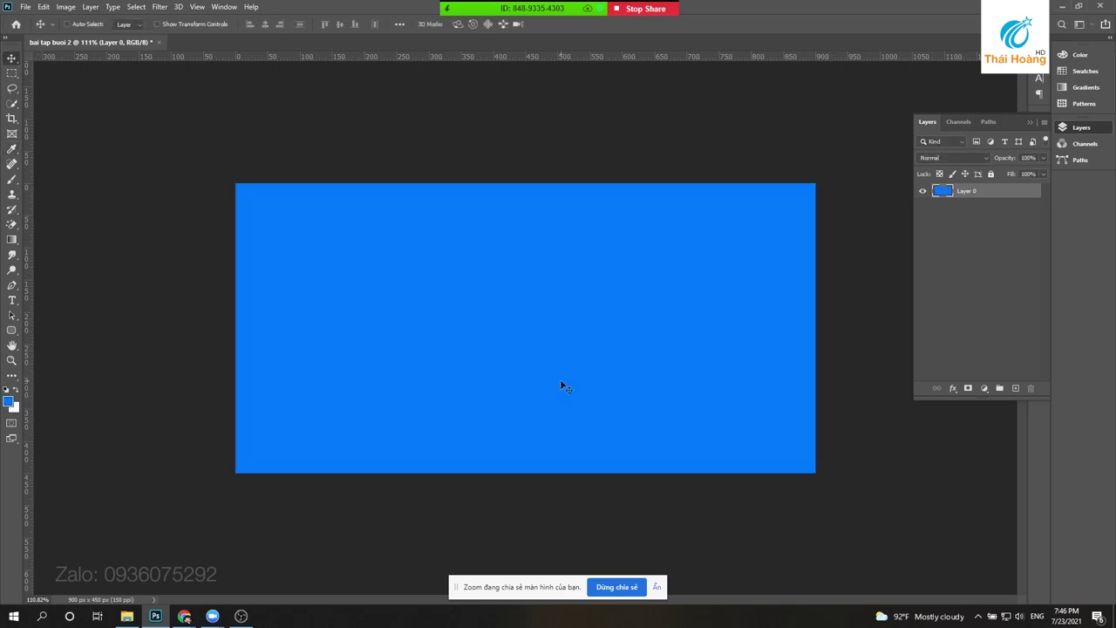
key("ctrl")
- Pick a dark blue again and refill the canvas with it
left_click(9, 402)
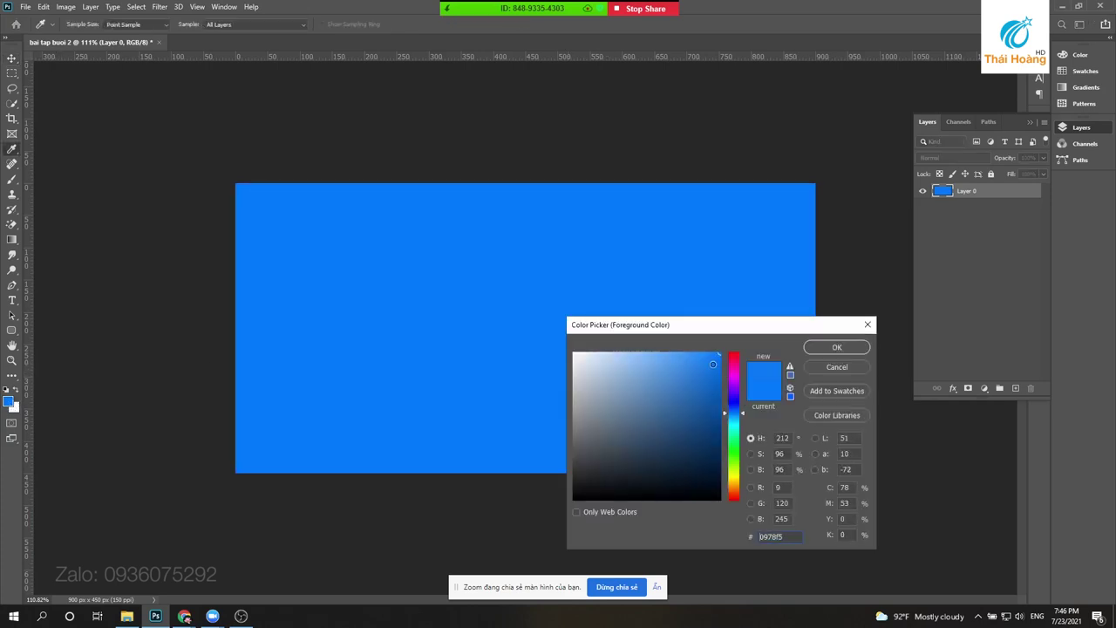
left_click_drag(715, 358, 699, 452)
left_click(814, 349)
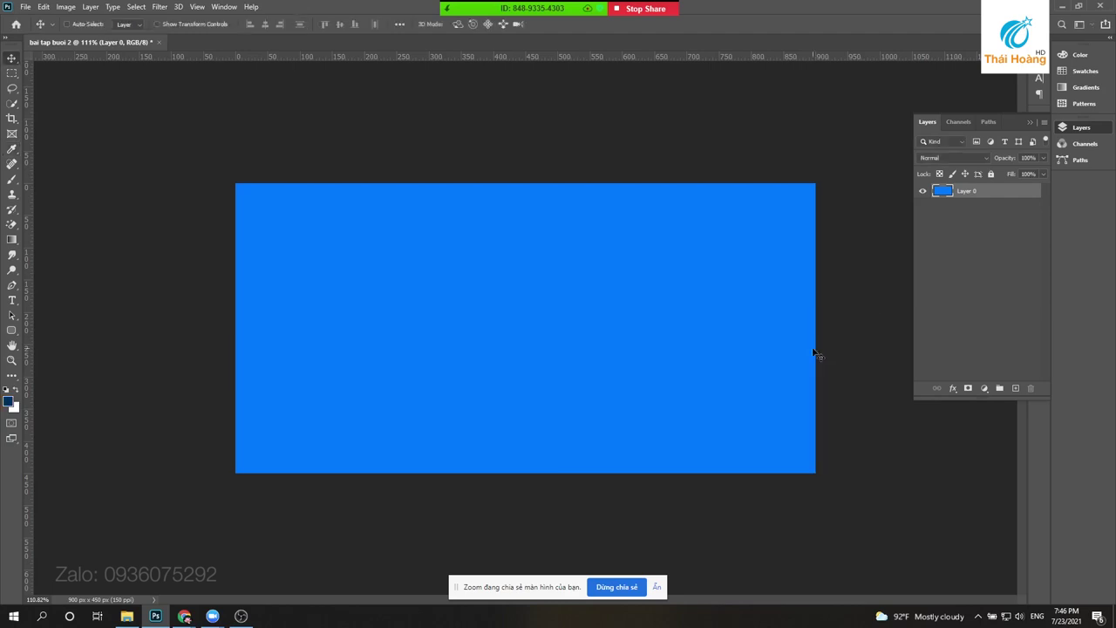
key("alt+BackSpace")
scroll(820, 354, "down", 2)
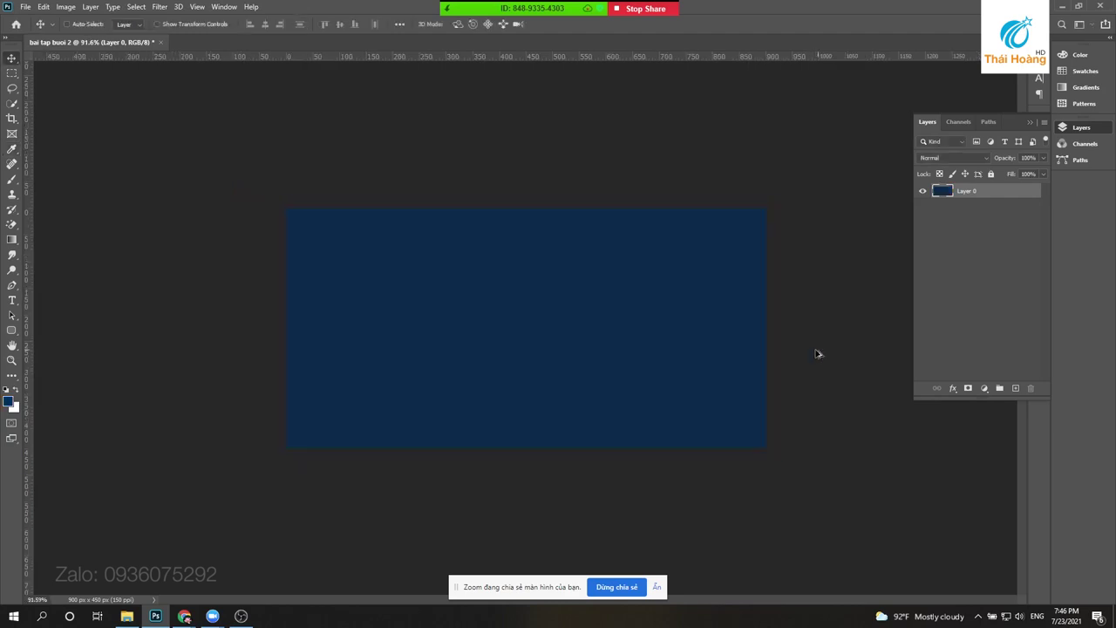
- Select the full-height left half on a new Layer 1, fill it white, and deselect
key("m")
left_click_drag(287, 209, 515, 459)
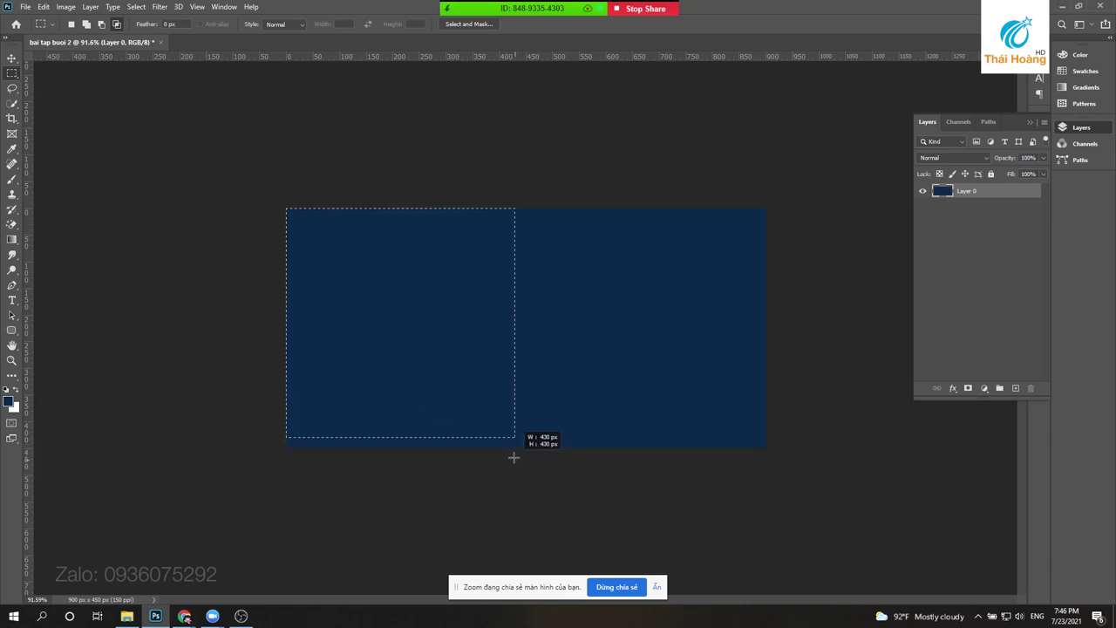
left_click_drag(515, 459, 553, 491)
scroll(410, 419, "up", 2)
left_click(1015, 388)
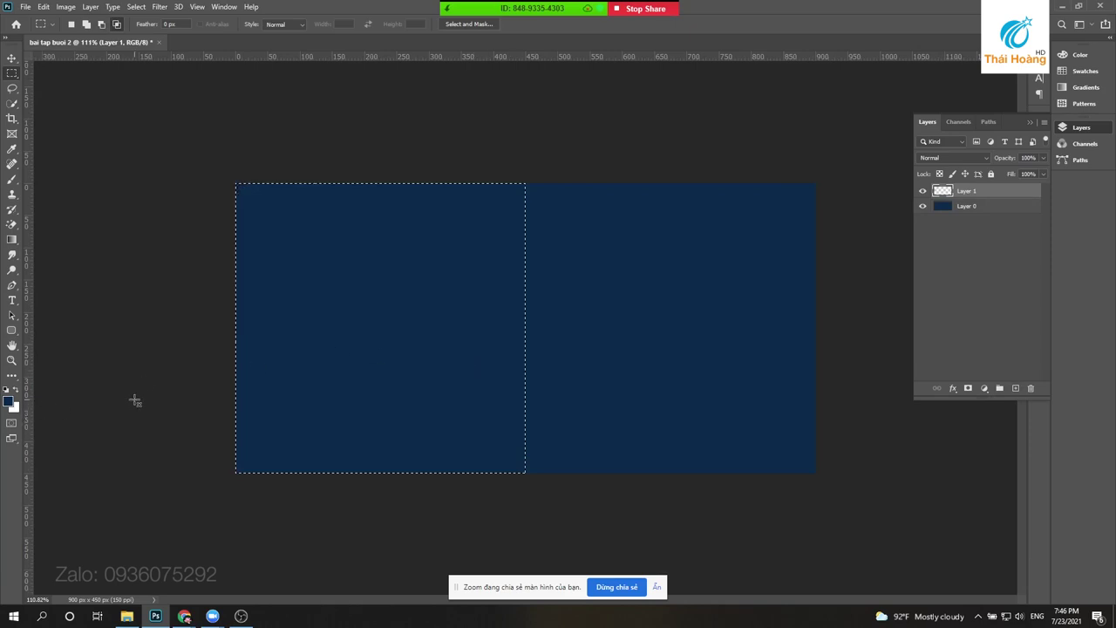
key("ctrl+BackSpace")
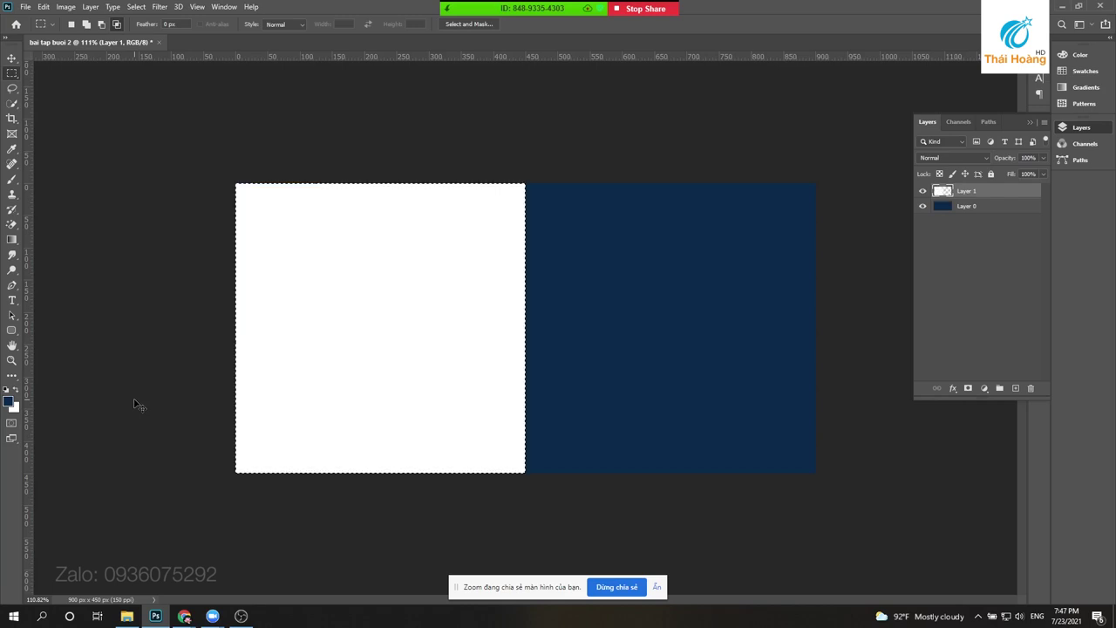
key("ctrl+d")
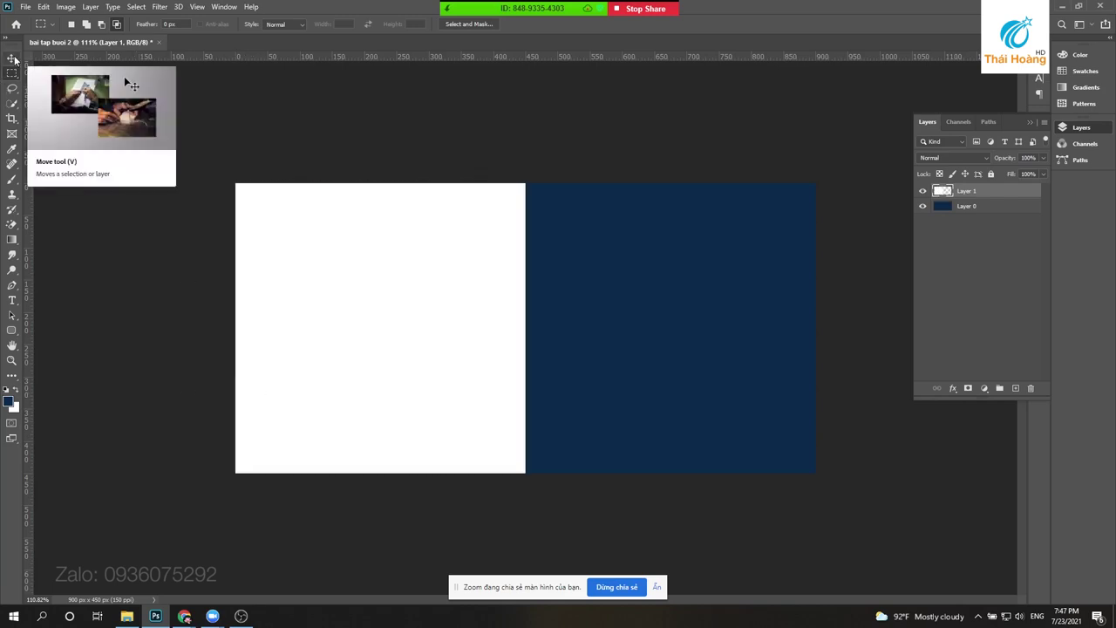
- Select the white layer and try a 15° rotation, then cancel it
left_click(14, 59)
right_click(404, 301)
left_click(412, 291)
key("ctrl+t")
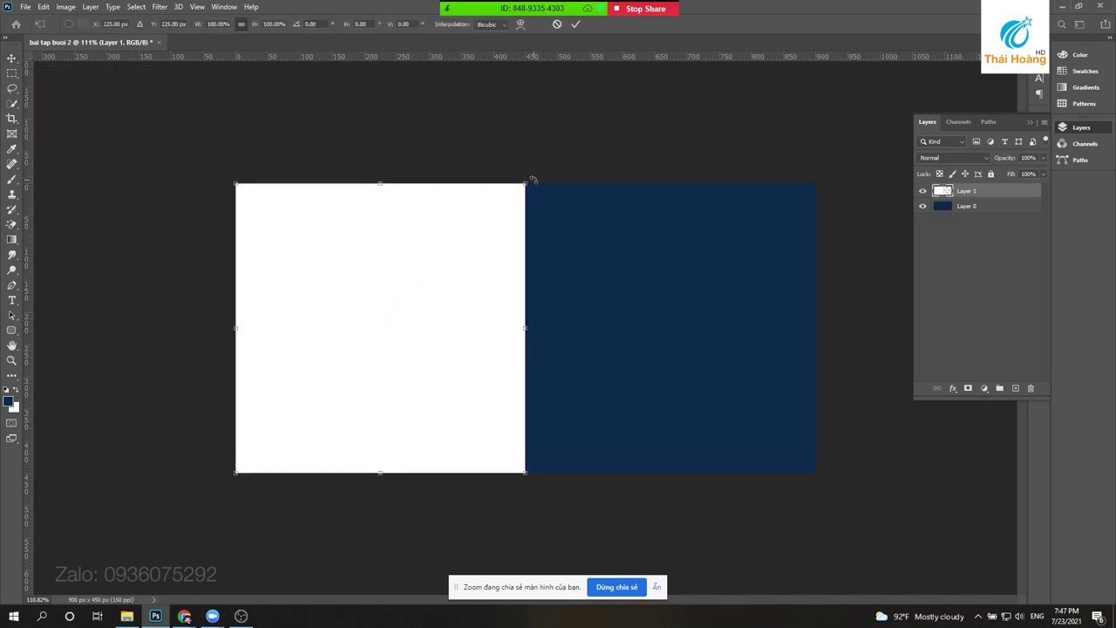
left_click_drag(528, 174, 576, 210)
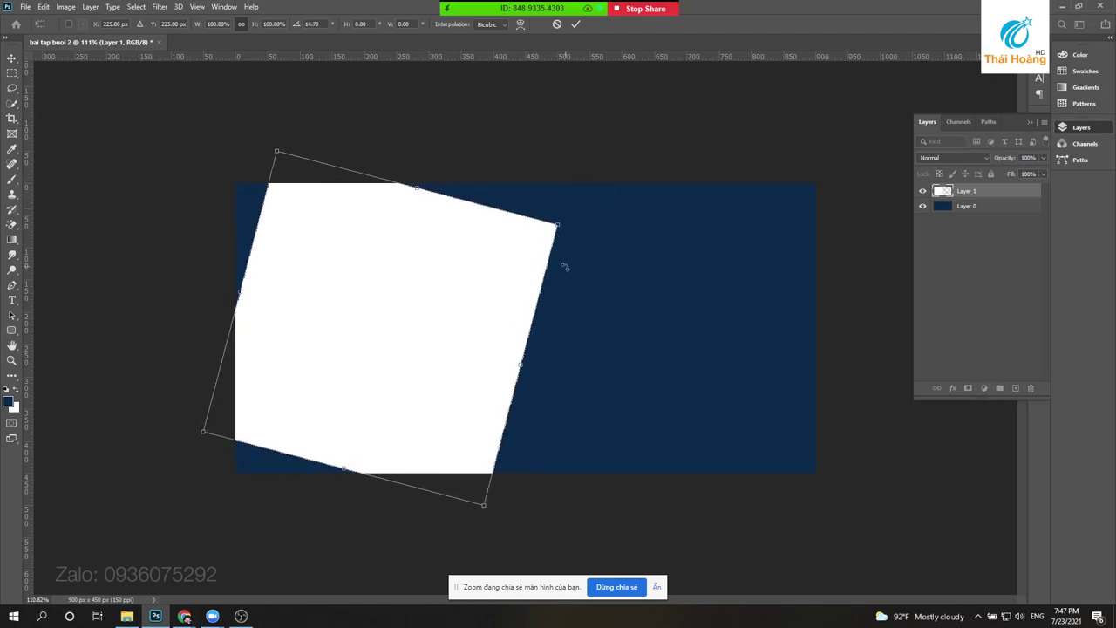
key("Escape")
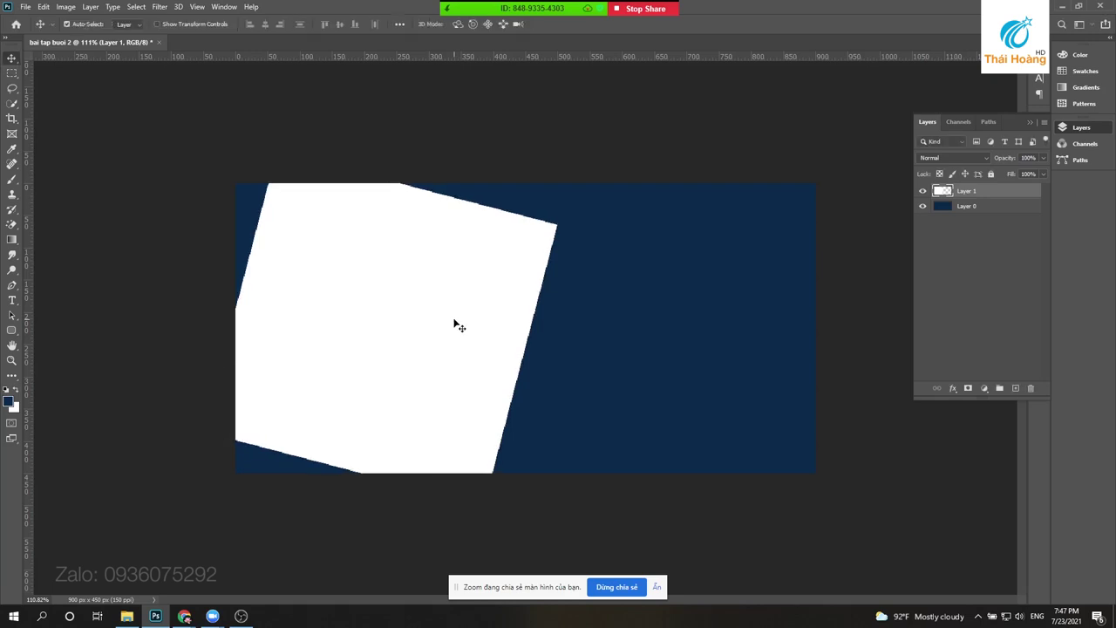
left_click(157, 23)
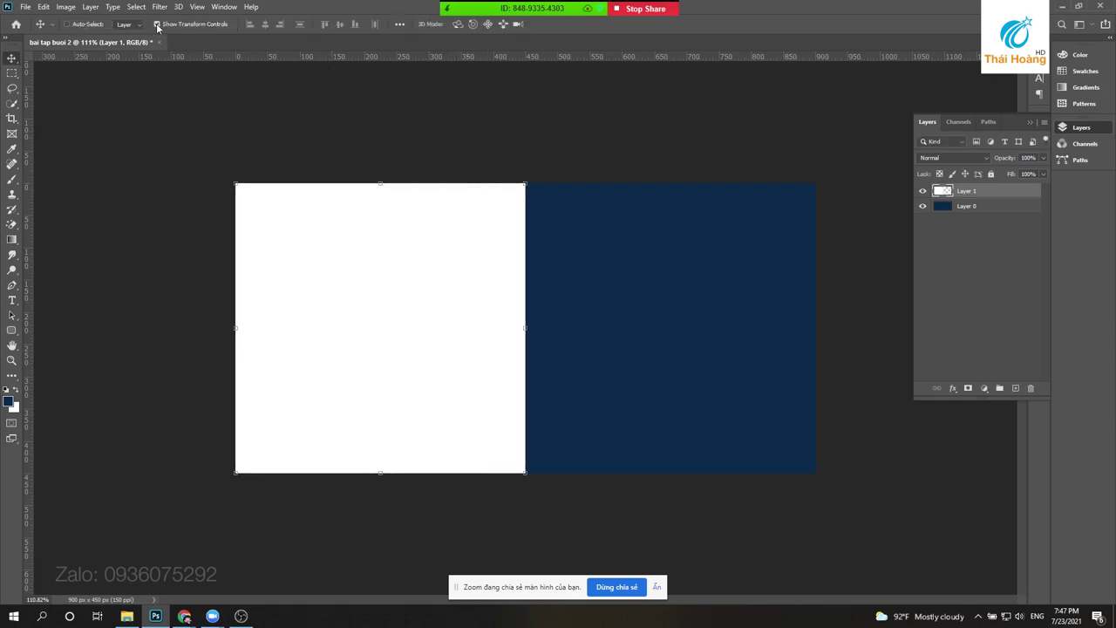
- Rotate the white panel about 21°, enlarge and reposition it, then duplicate it as Layer 1 copy
key("ctrl+t")
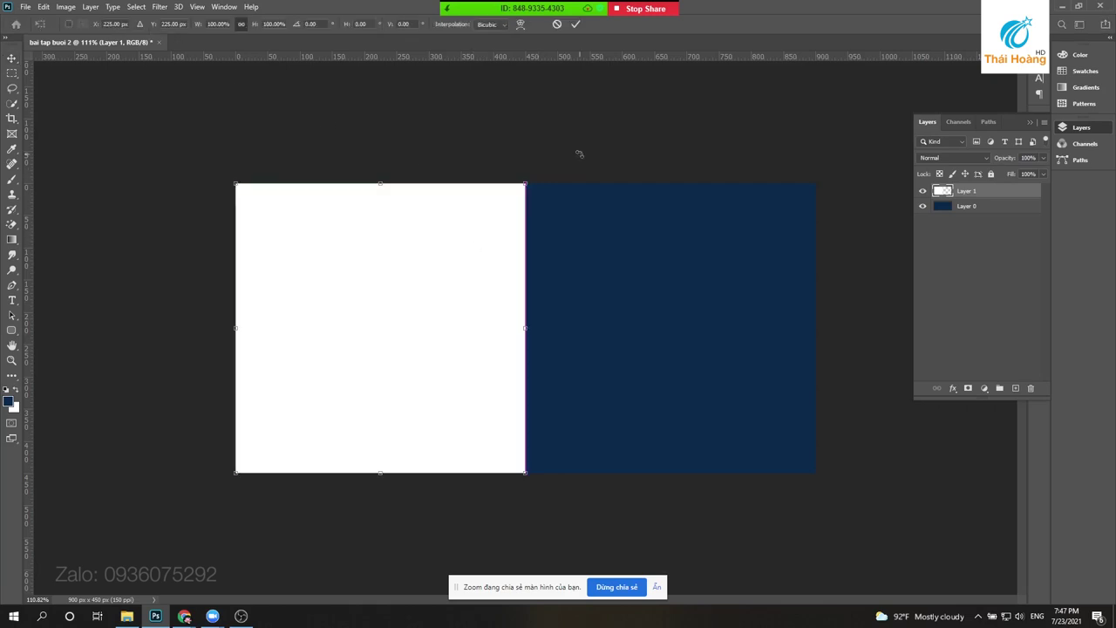
mouse_move(538, 152)
left_mouse_down()
mouse_move(510, 225)
mouse_move(482, 258)
left_mouse_up()
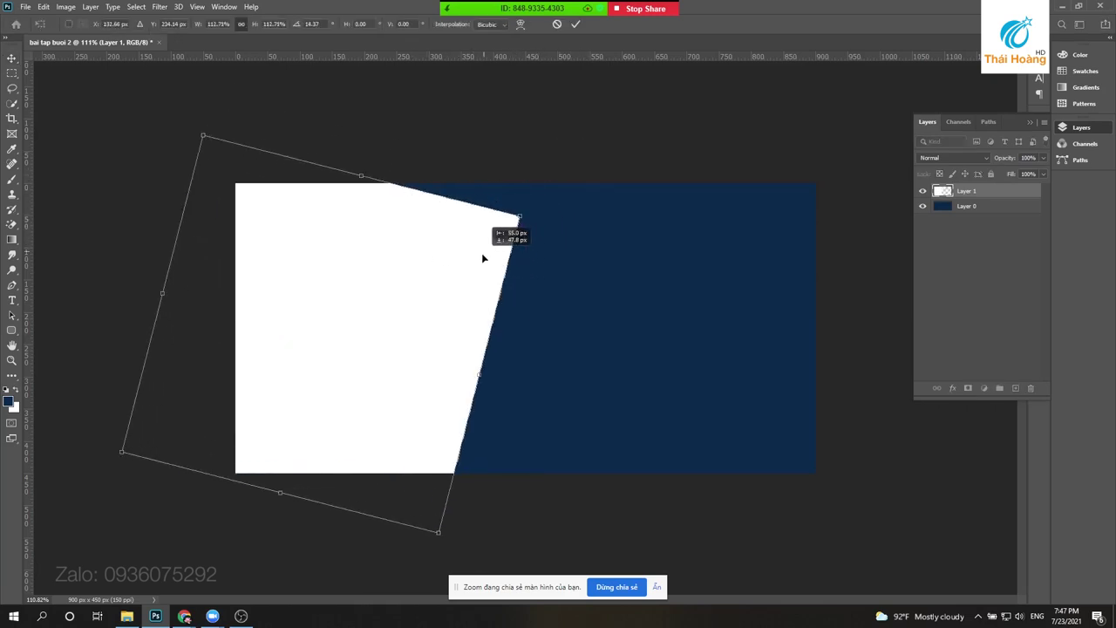
mouse_move(536, 209)
left_mouse_down()
mouse_move(561, 187)
mouse_move(573, 271)
mouse_move(583, 219)
left_mouse_up()
left_click_drag(452, 286, 457, 283)
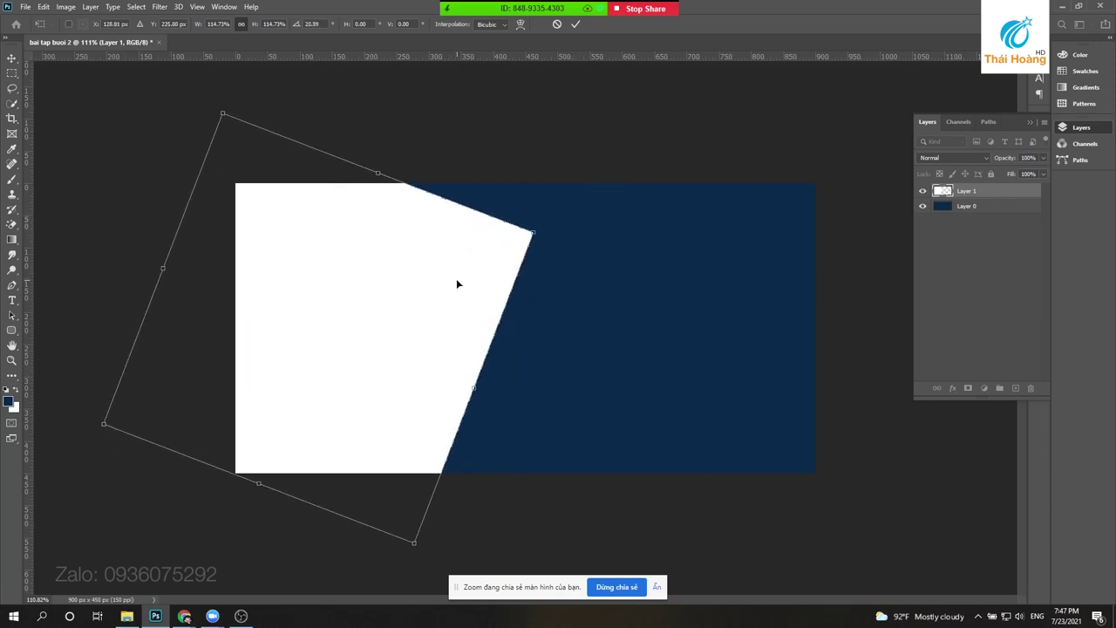
key("Return")
key("ctrl")
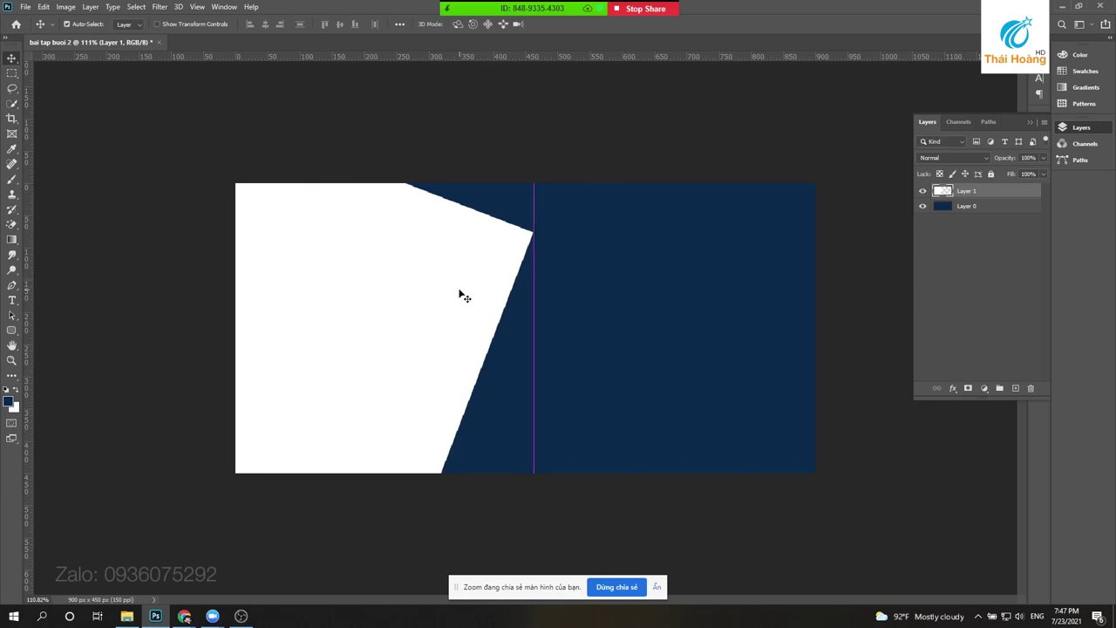
key("ctrl+j")
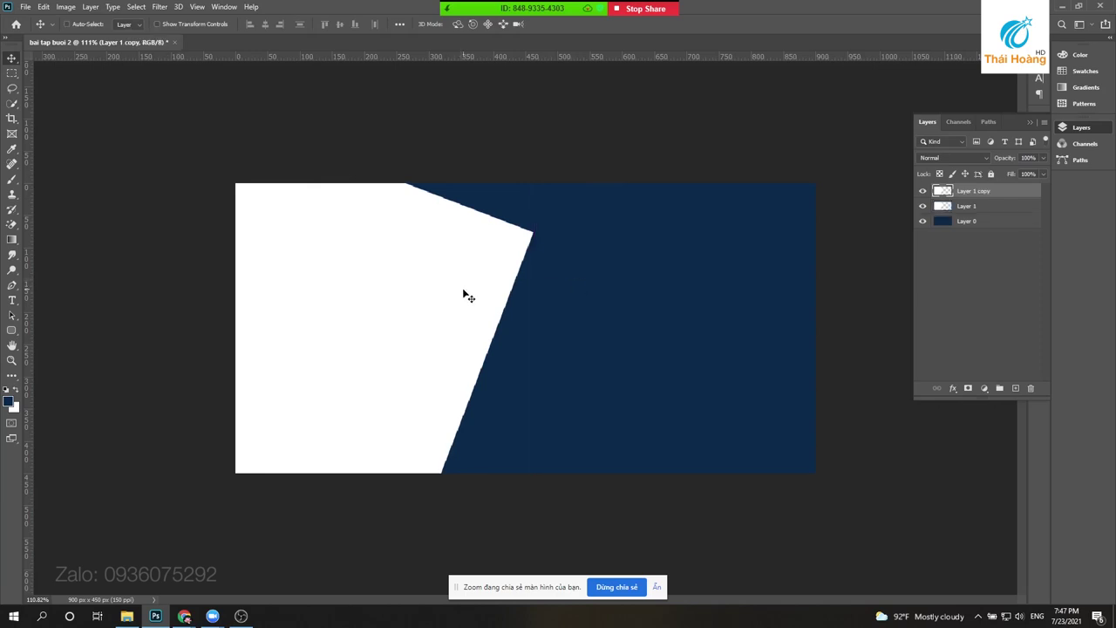
- Nudge Layer 1 right and set its blend mode to Overlay
left_click_drag(465, 295, 733, 427)
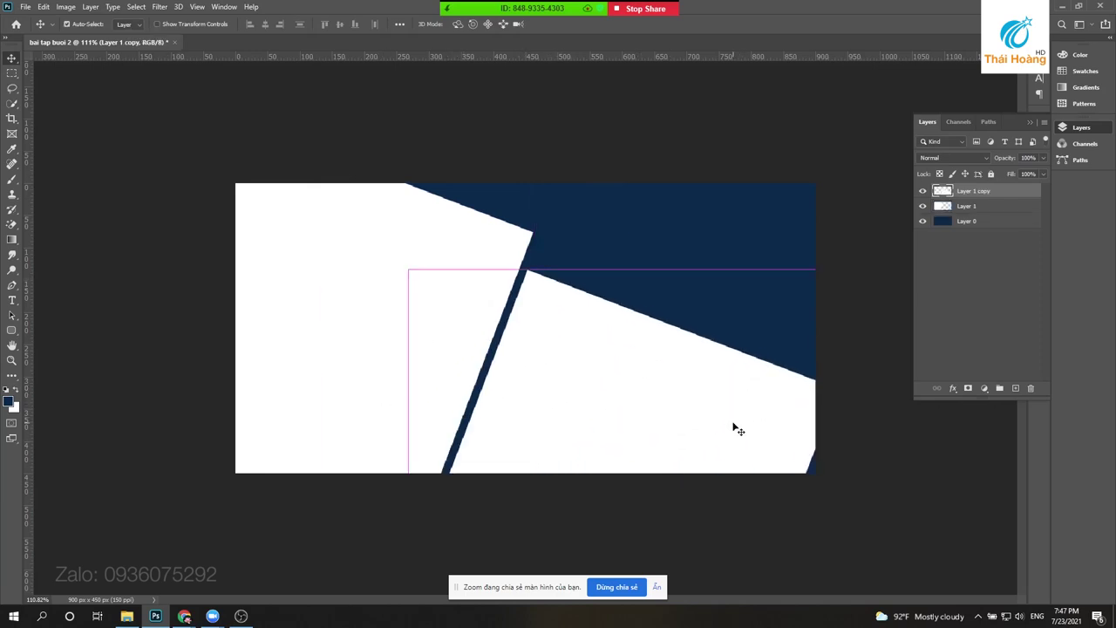
key("ctrl+z")
scroll(475, 358, "up", 2)
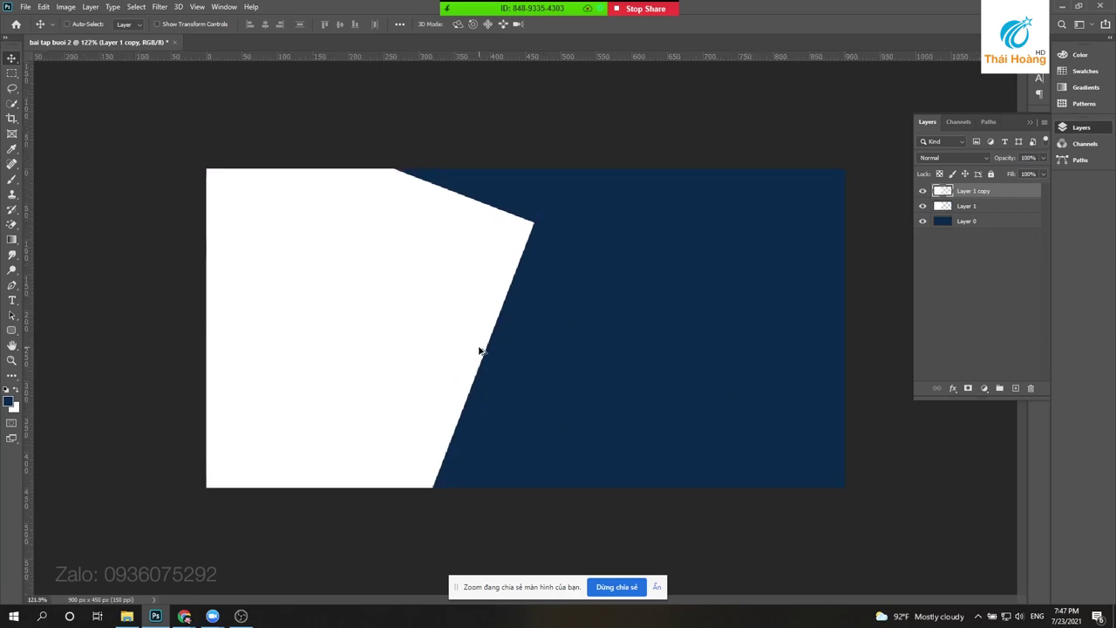
left_click(983, 210)
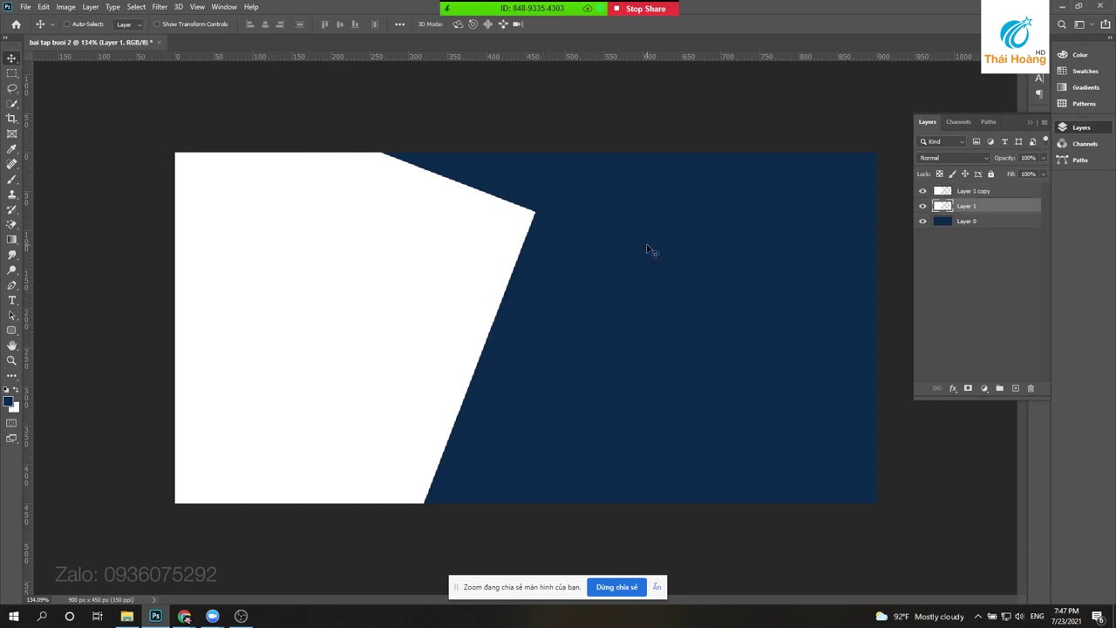
key("Right")
key("Right")
key("Right")
key("Right")
key("Right")
key("Right")
left_click(949, 155)
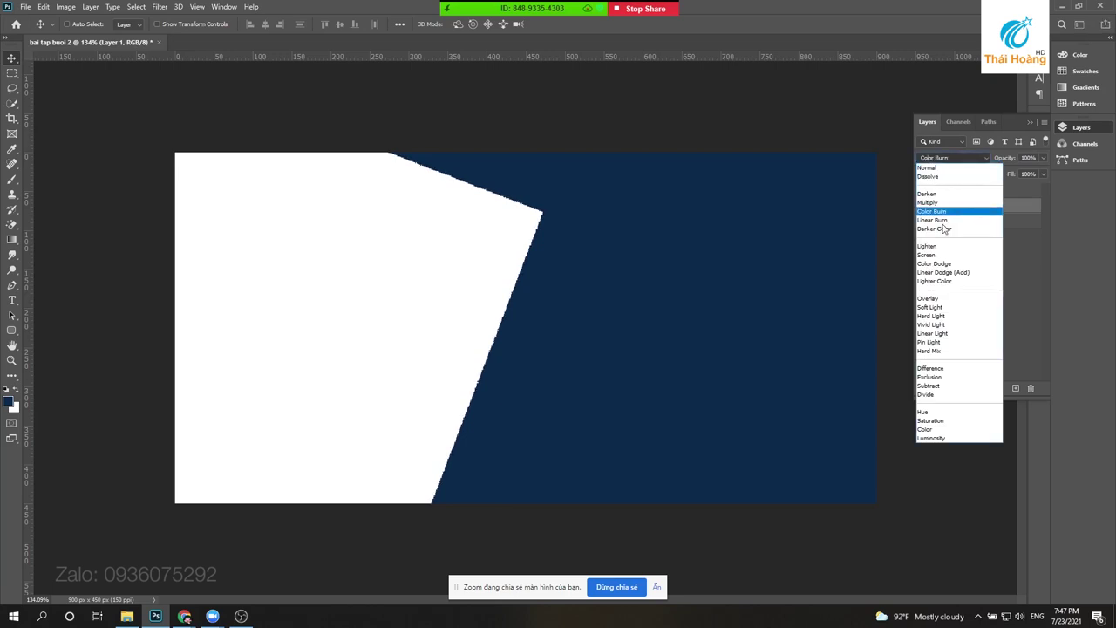
left_click(933, 301)
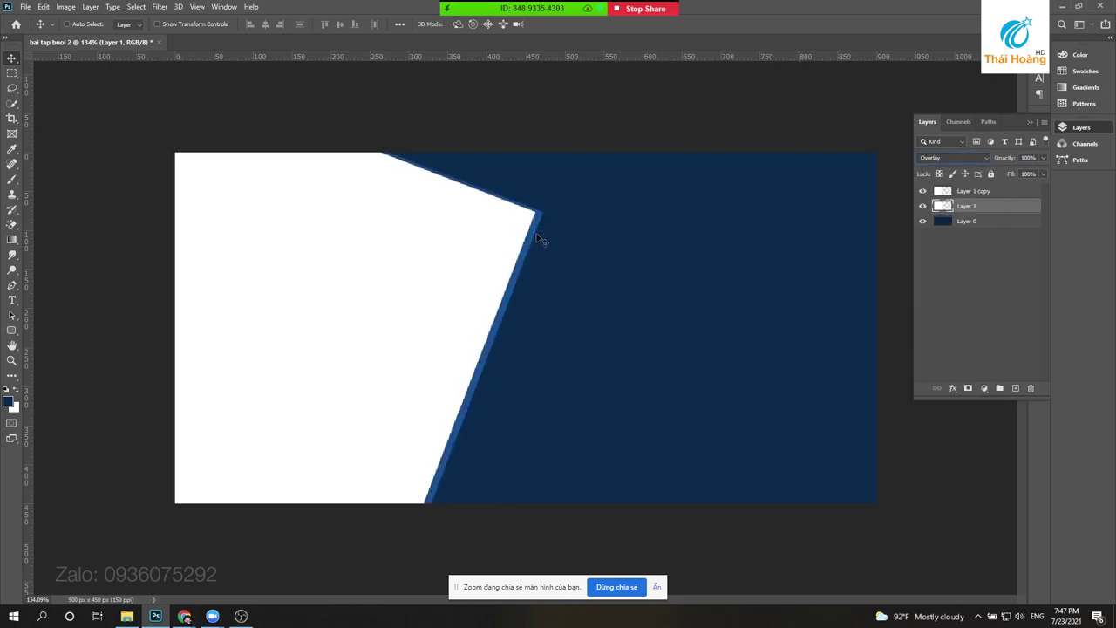
- Skew Layer 1 about 5° so a thin blue strip edges the panel's slanted side
key("ctrl+t")
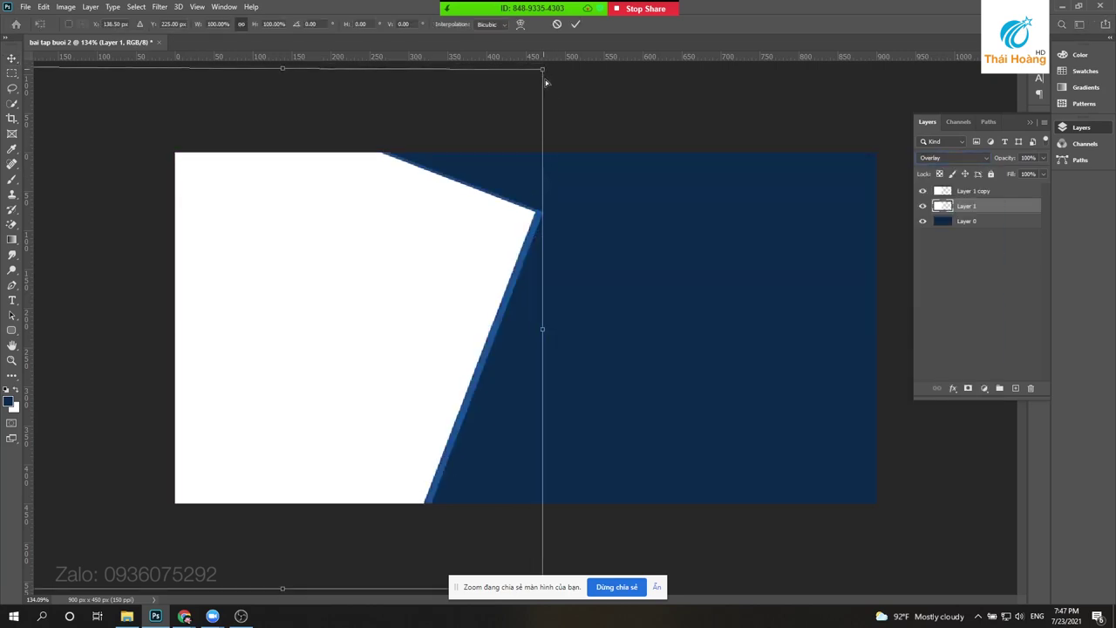
left_click_drag(543, 69, 550, 111)
key("ctrl+minus")
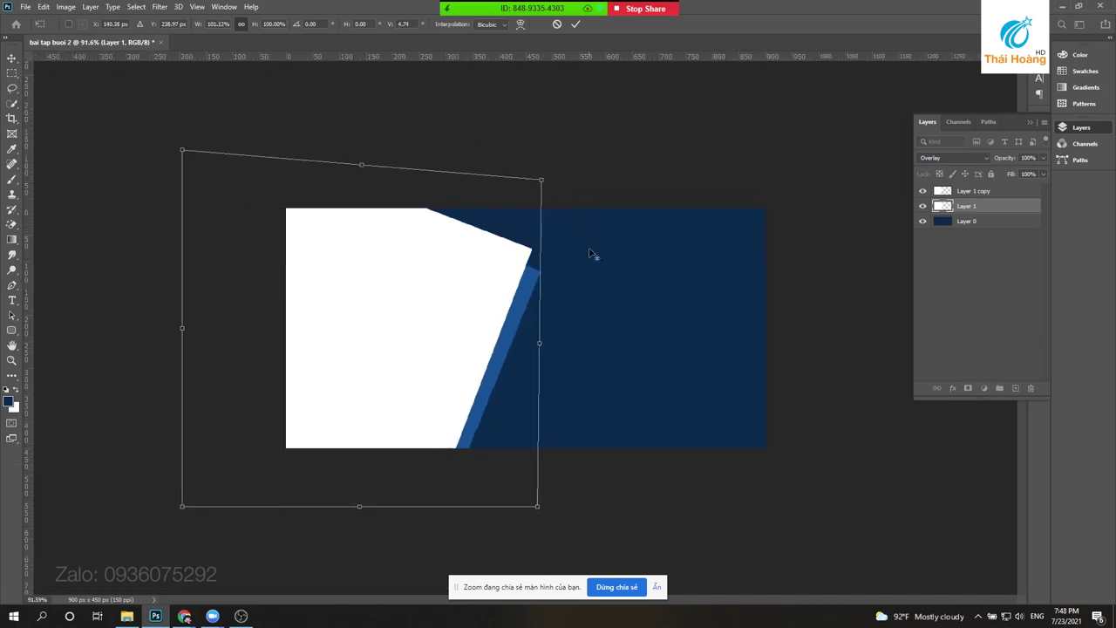
left_click_drag(538, 510, 527, 506)
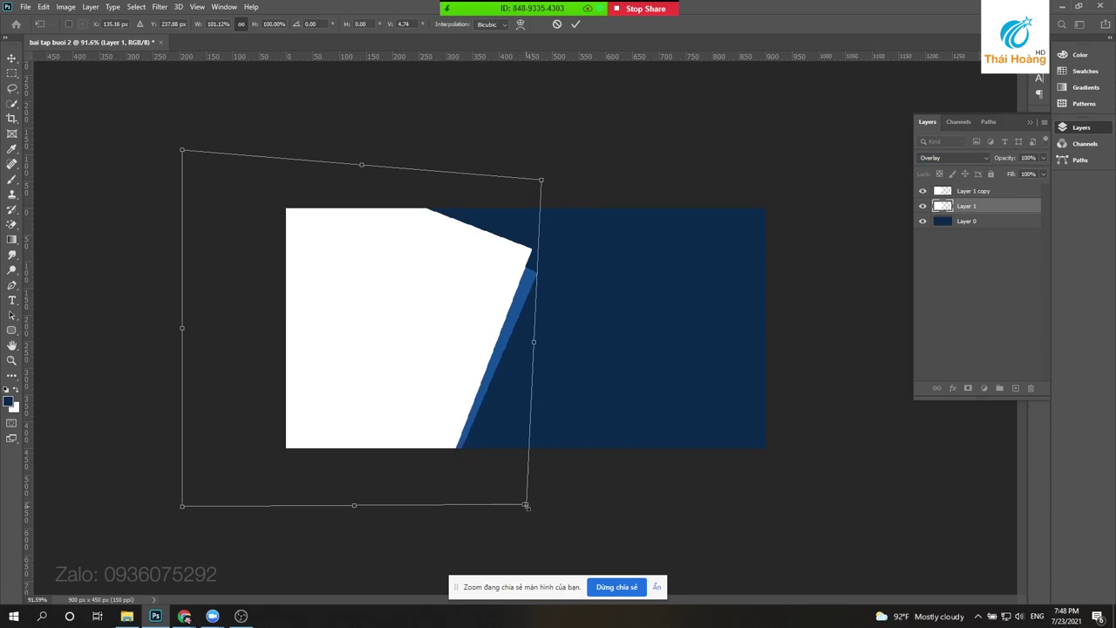
left_click_drag(527, 508, 538, 500)
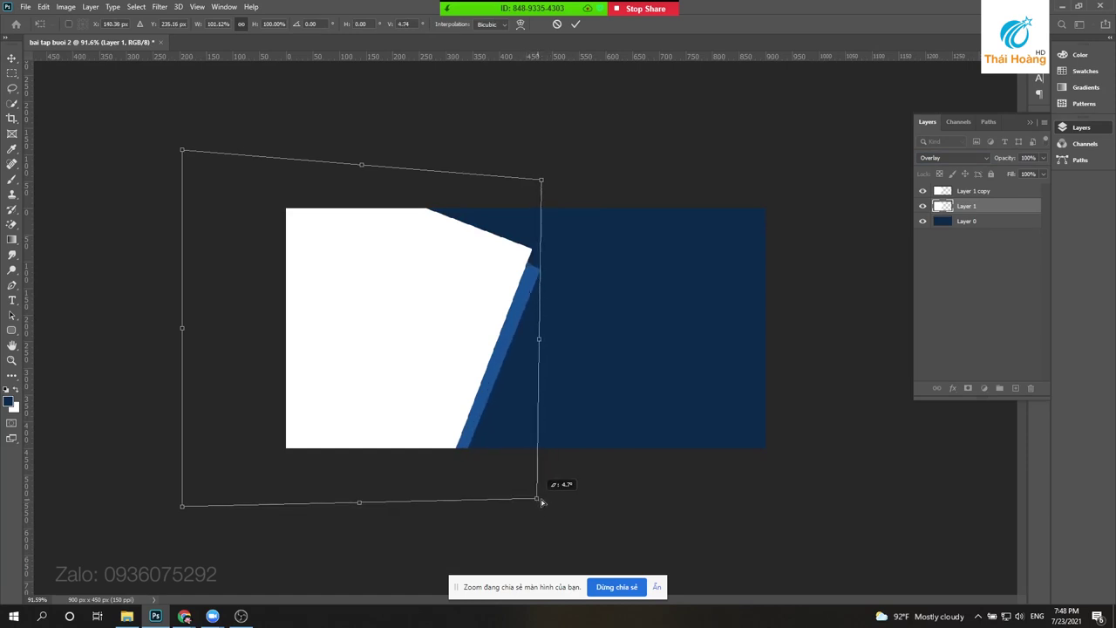
mouse_move(538, 500)
left_mouse_down()
mouse_move(464, 470)
mouse_move(531, 451)
mouse_move(529, 426)
mouse_move(391, 357)
mouse_move(287, 269)
mouse_move(493, 441)
mouse_move(543, 457)
left_mouse_up()
key("ctrl+z")
left_click_drag(537, 457, 534, 457)
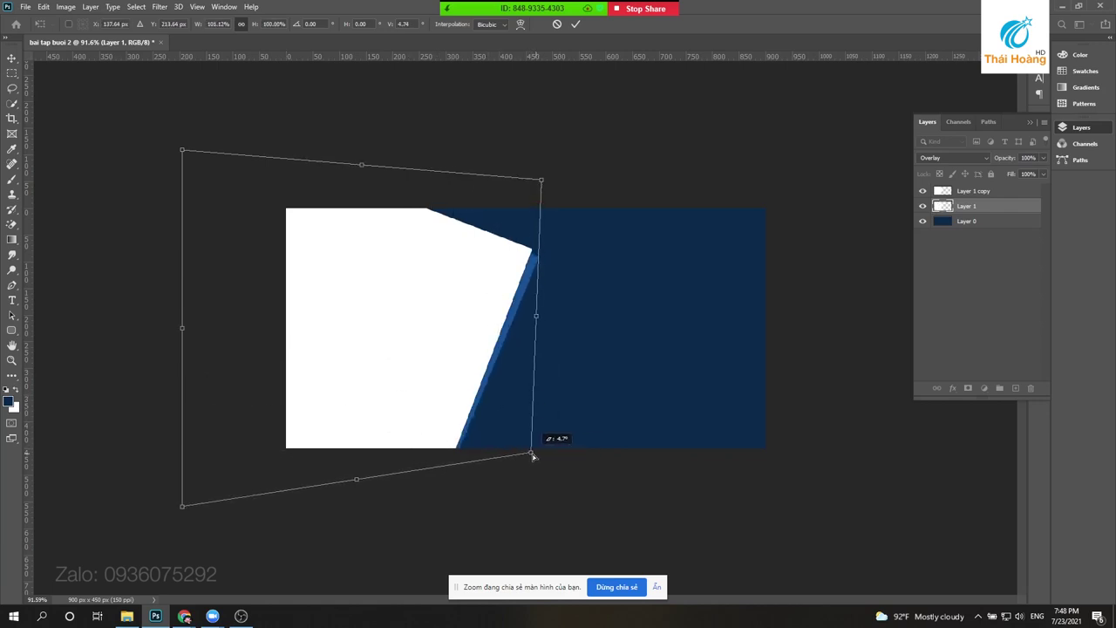
scroll(523, 331, "up", 3)
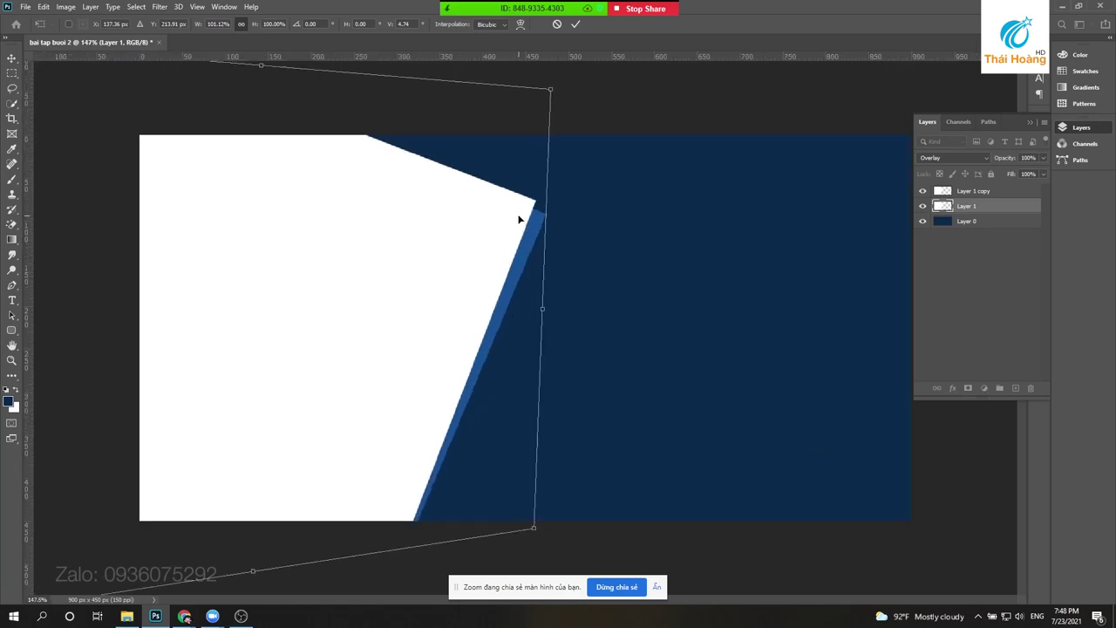
left_click_drag(551, 90, 554, 100)
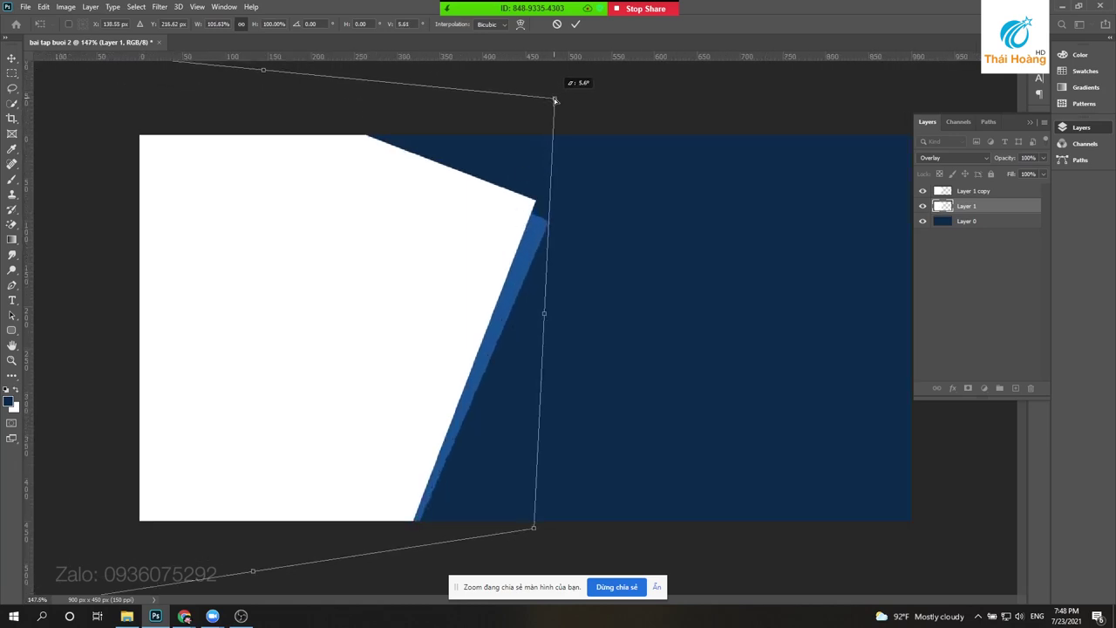
key("Return")
scroll(570, 137, "down", 2)
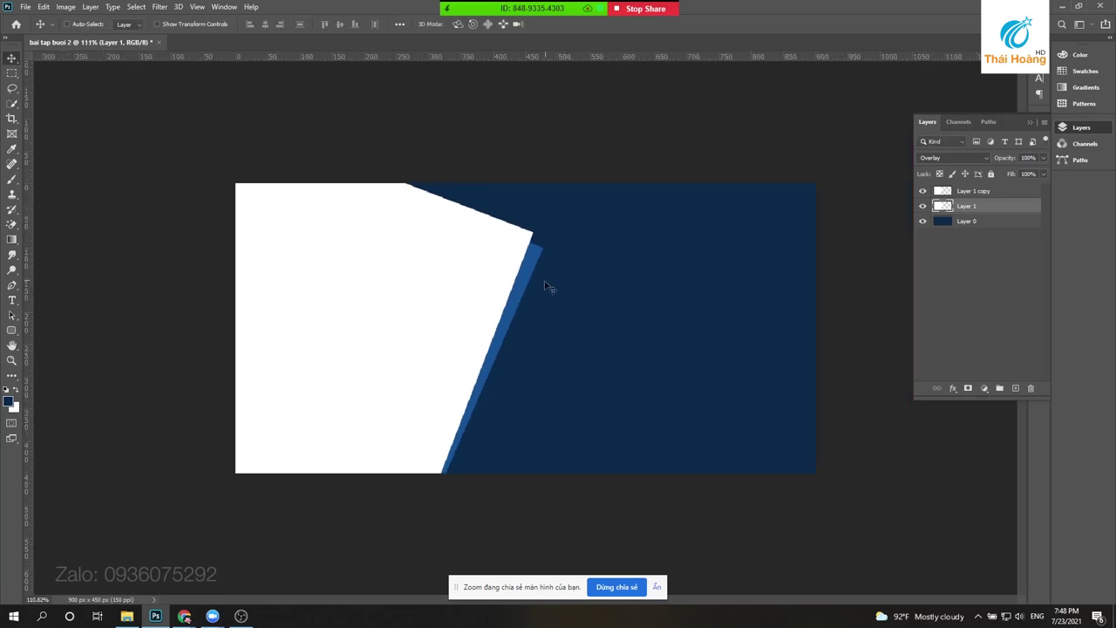
- Duplicate the strip, skew Layer 1's right edge further, and set it to 65% opacity
left_click(524, 307, "alt")
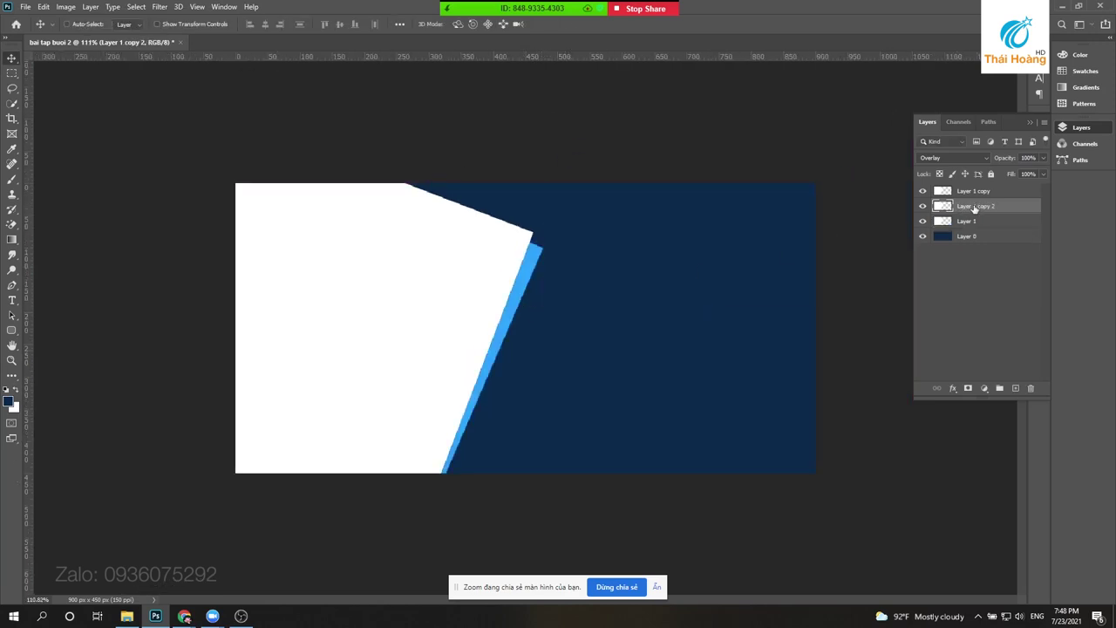
left_click_drag(504, 275, 520, 287)
left_click(993, 224)
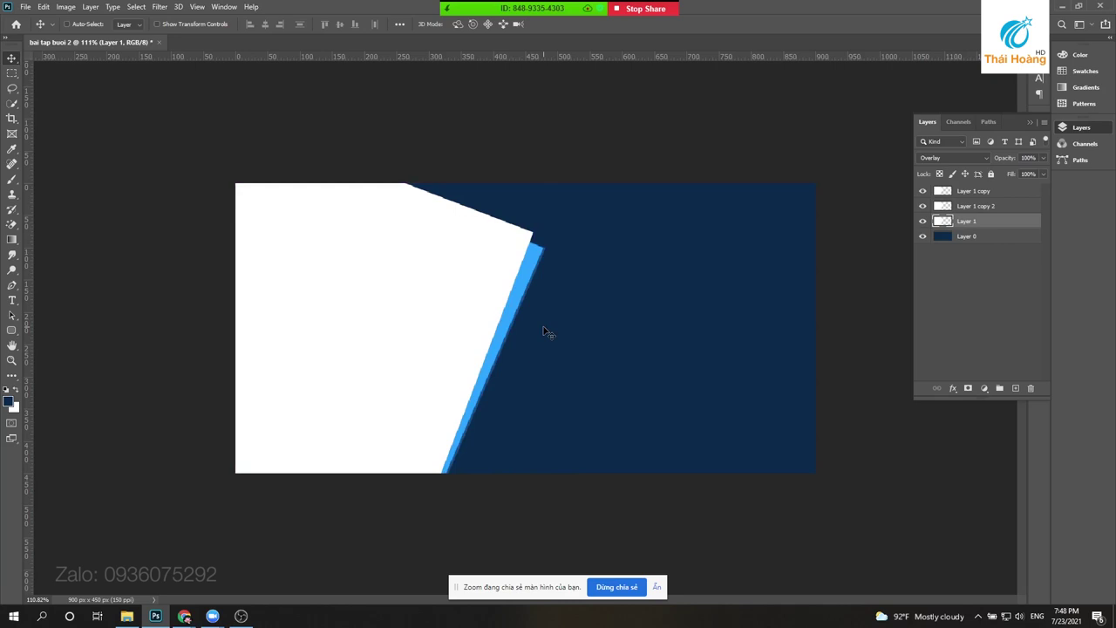
key("ctrl+t")
left_click_drag(550, 130, 550, 155)
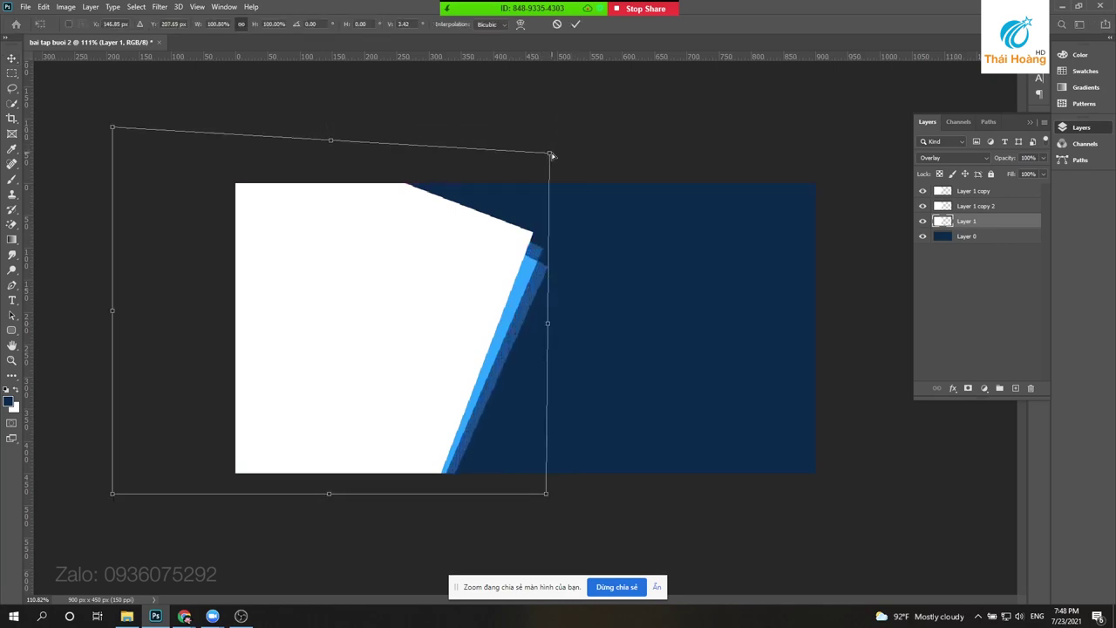
left_click_drag(548, 497, 539, 499)
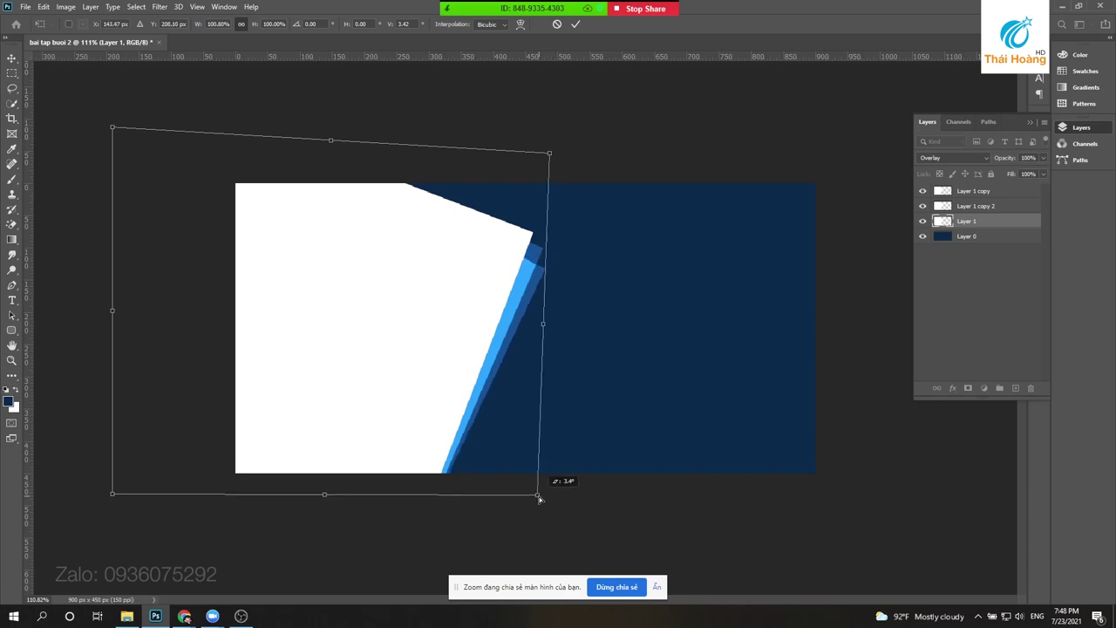
key("Return")
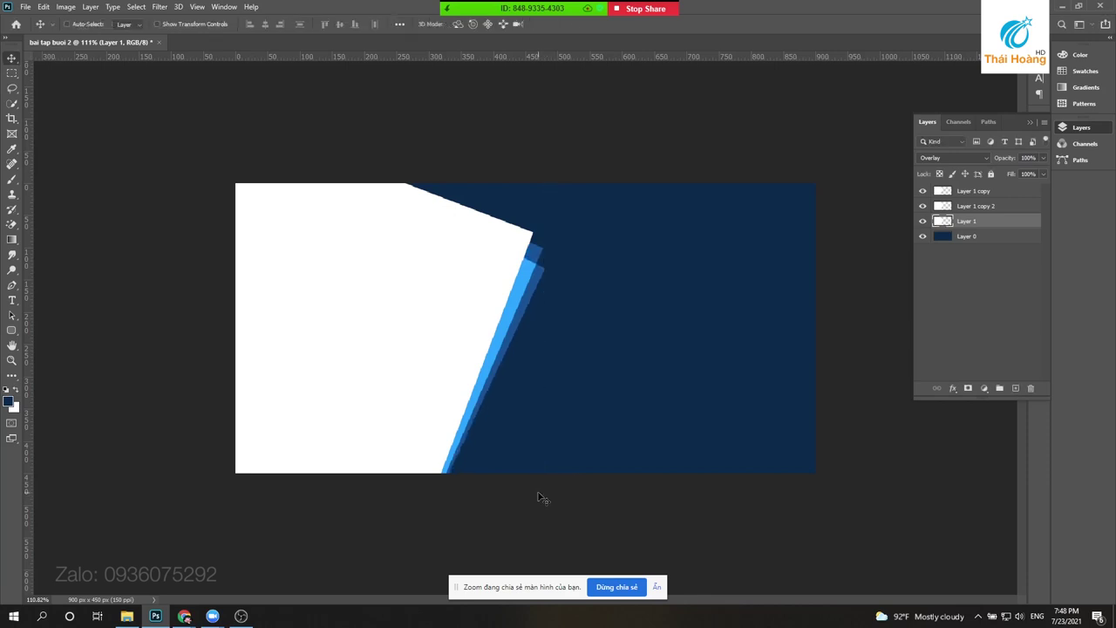
scroll(541, 283, "up", 2)
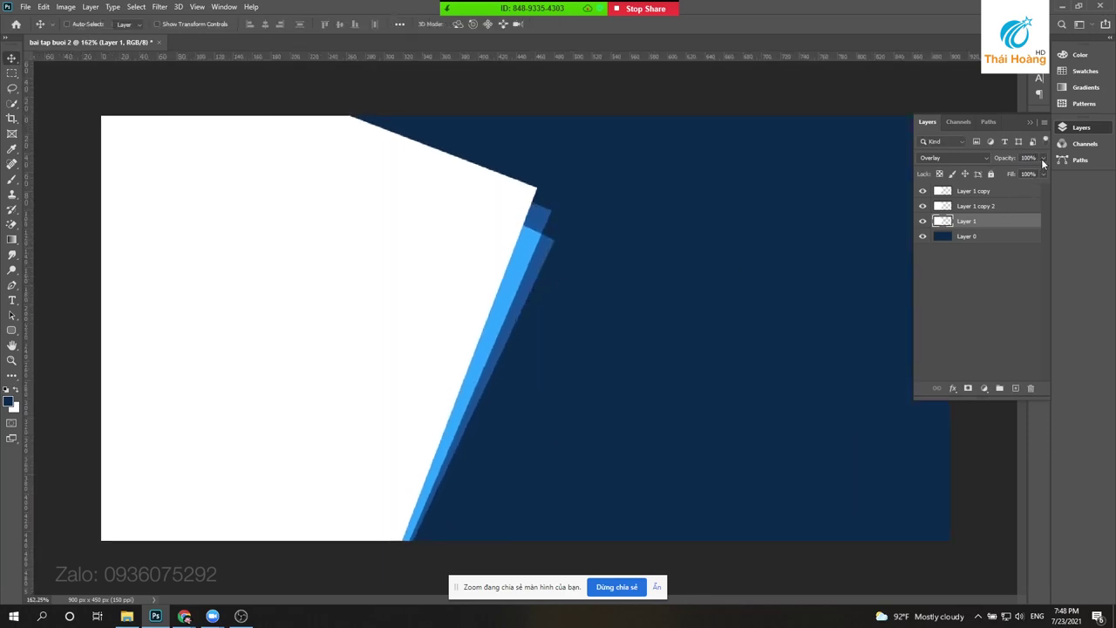
type("65")
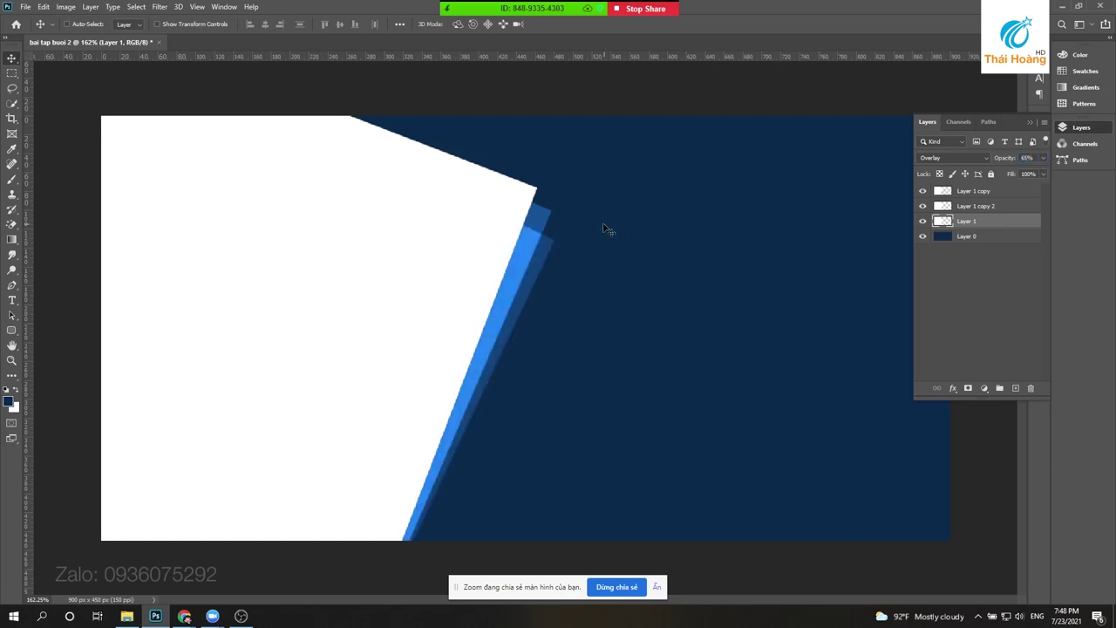
- Nudge Layer 1 copy 2 left, set it to 85% opacity, and reselect Layer 1
key("alt+bracketright")
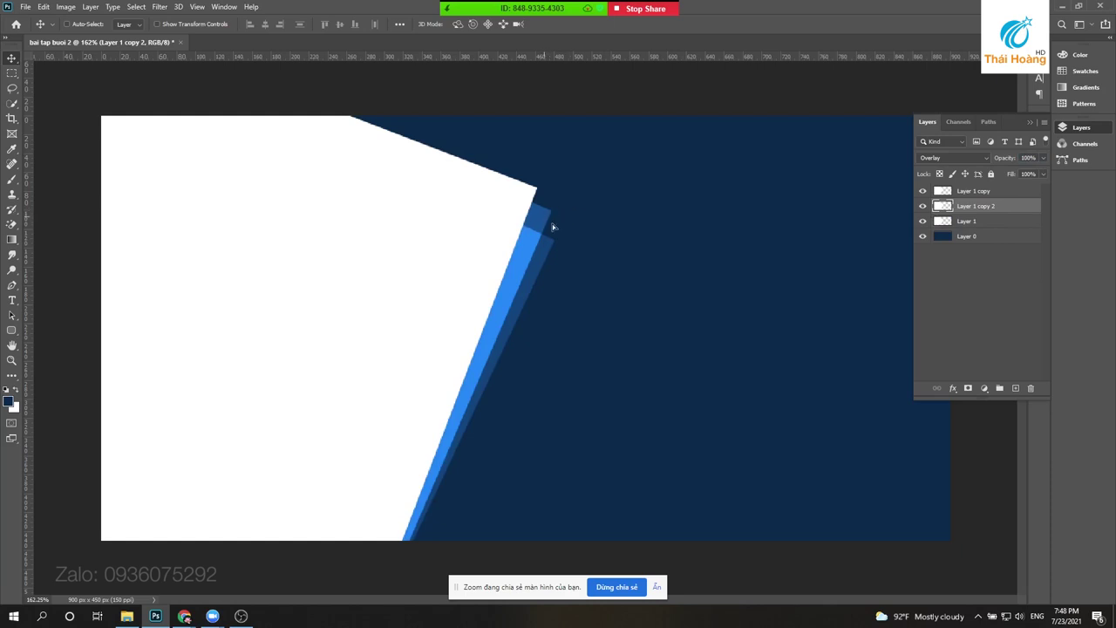
key("Left")
key("Left")
type("85")
key("Return")
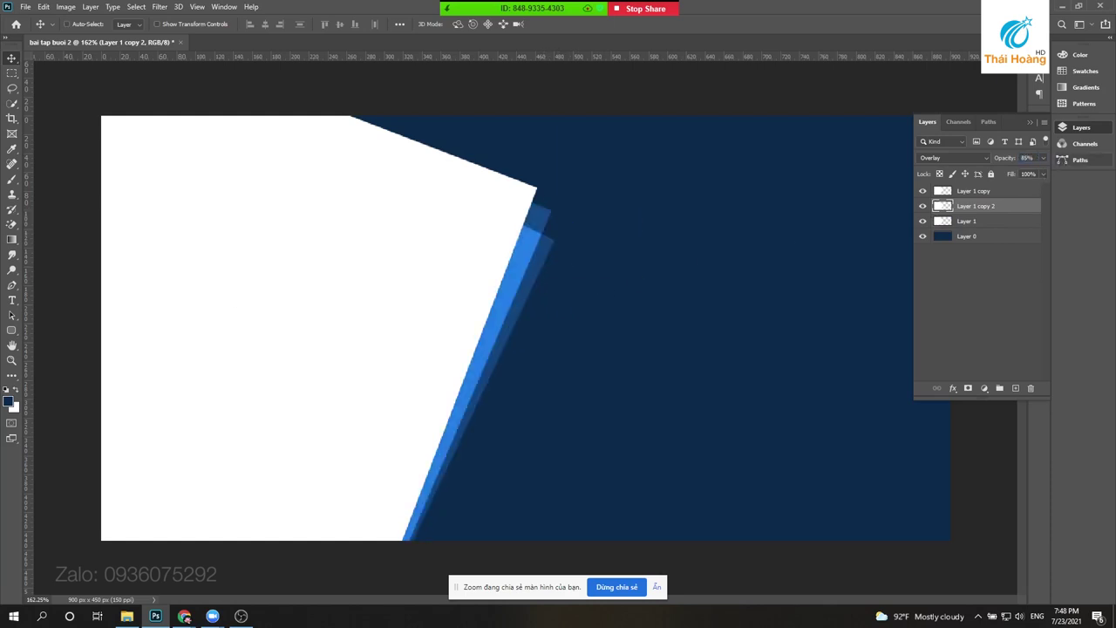
scroll(512, 253, "up", 2)
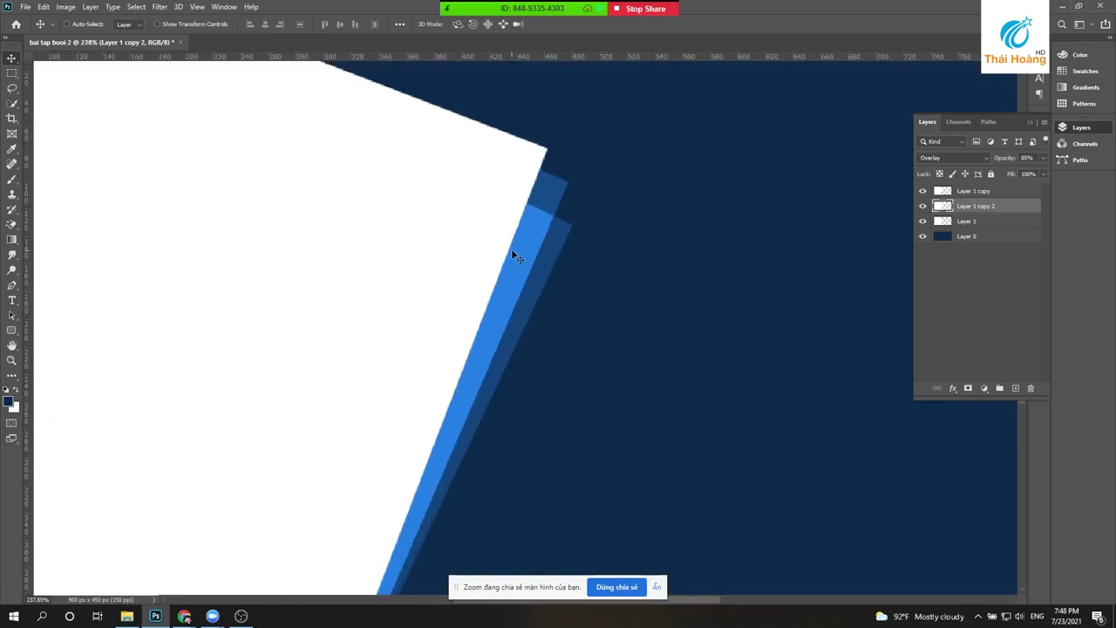
right_click(556, 245)
left_click(582, 260)
scroll(562, 247, "down", 1)
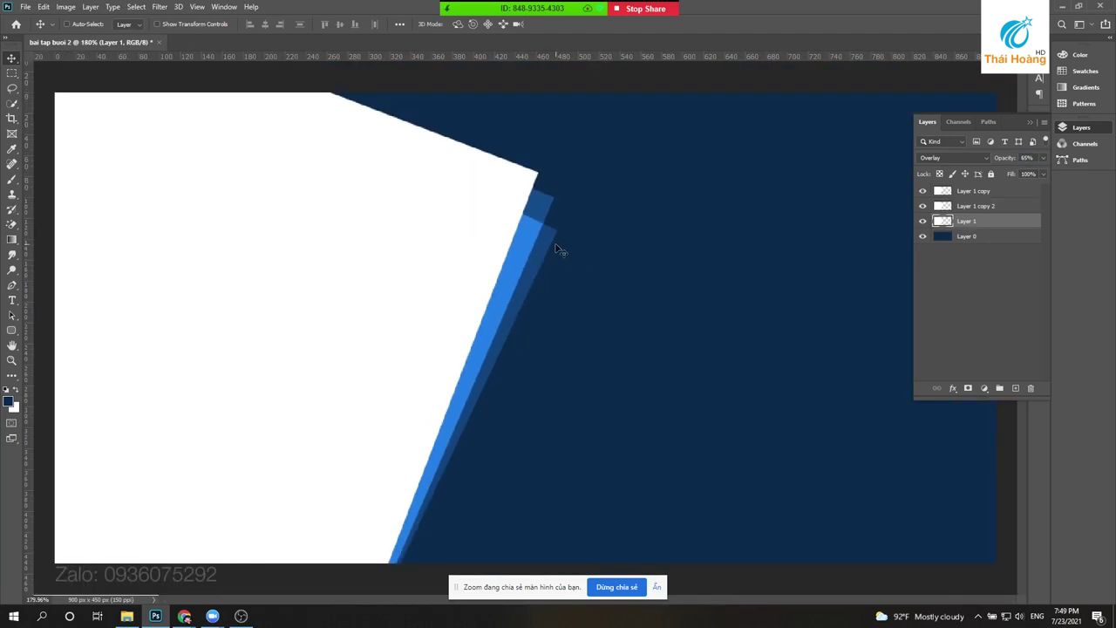
- Alt-drag Layer 1 into a new offset strip, Layer 1 copy 3, and reselect Layer 1
left_click_drag(586, 259, 581, 261)
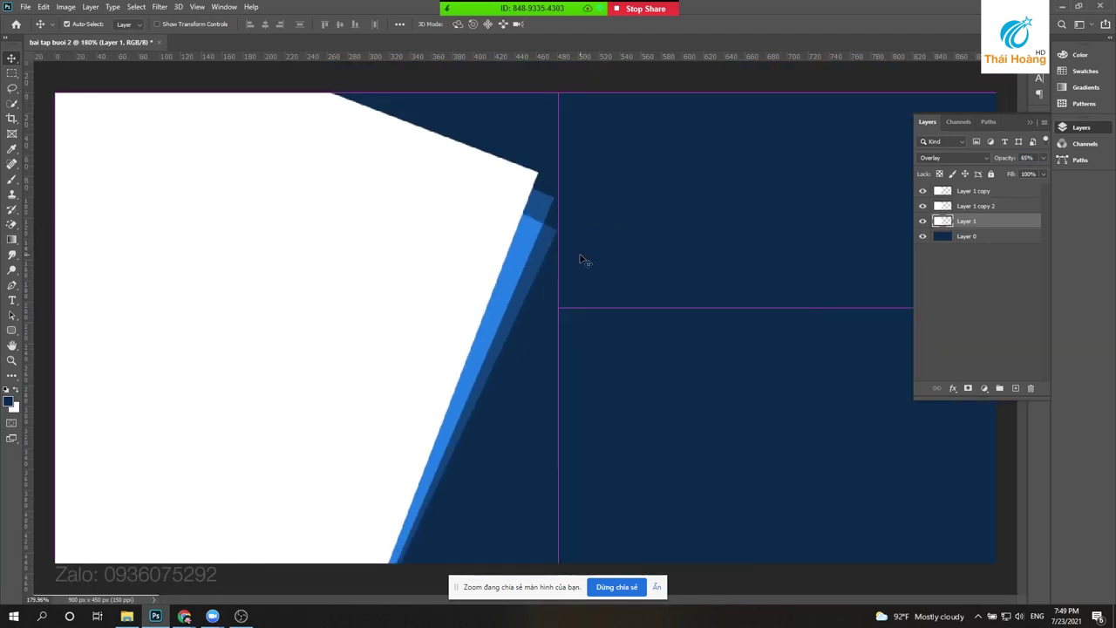
left_click_drag(584, 259, 568, 259)
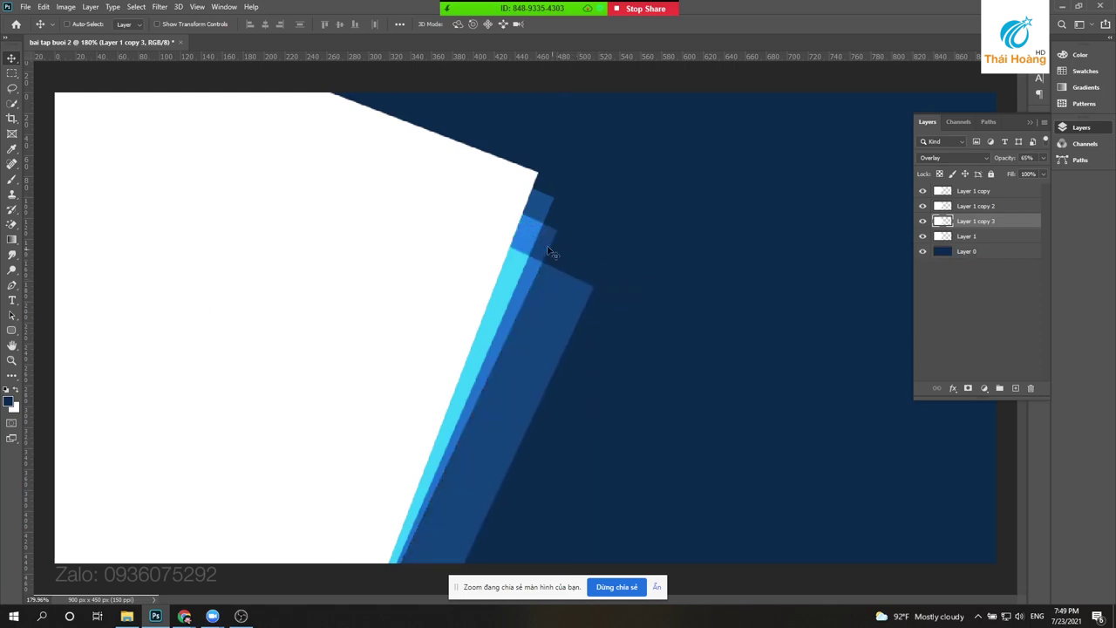
key("ctrl+z")
scroll(538, 253, "up", 1)
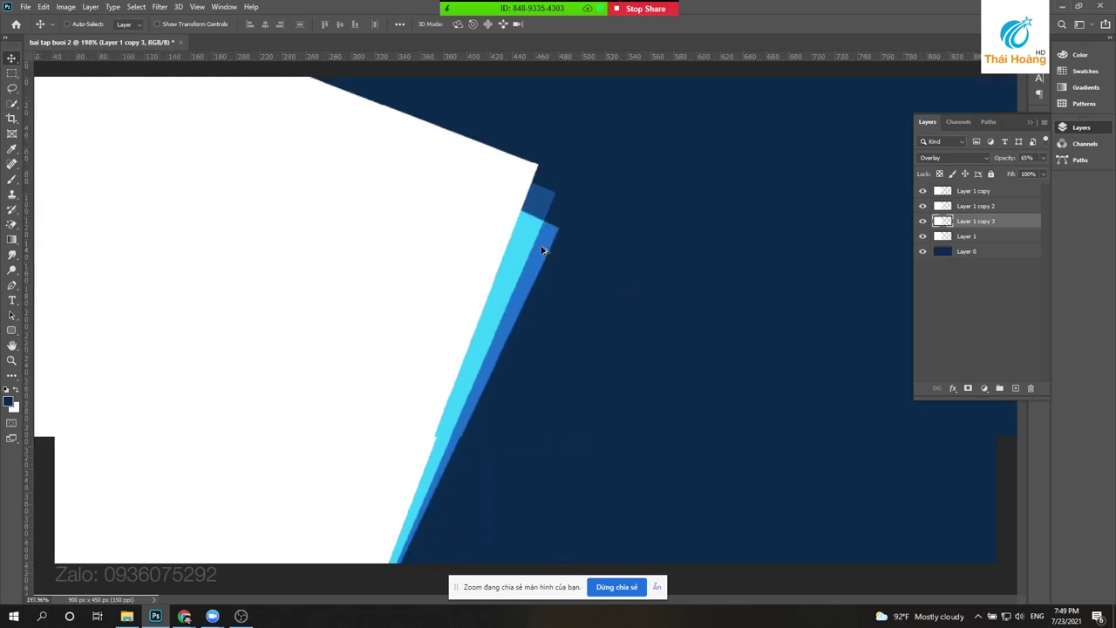
scroll(539, 253, "up", 1)
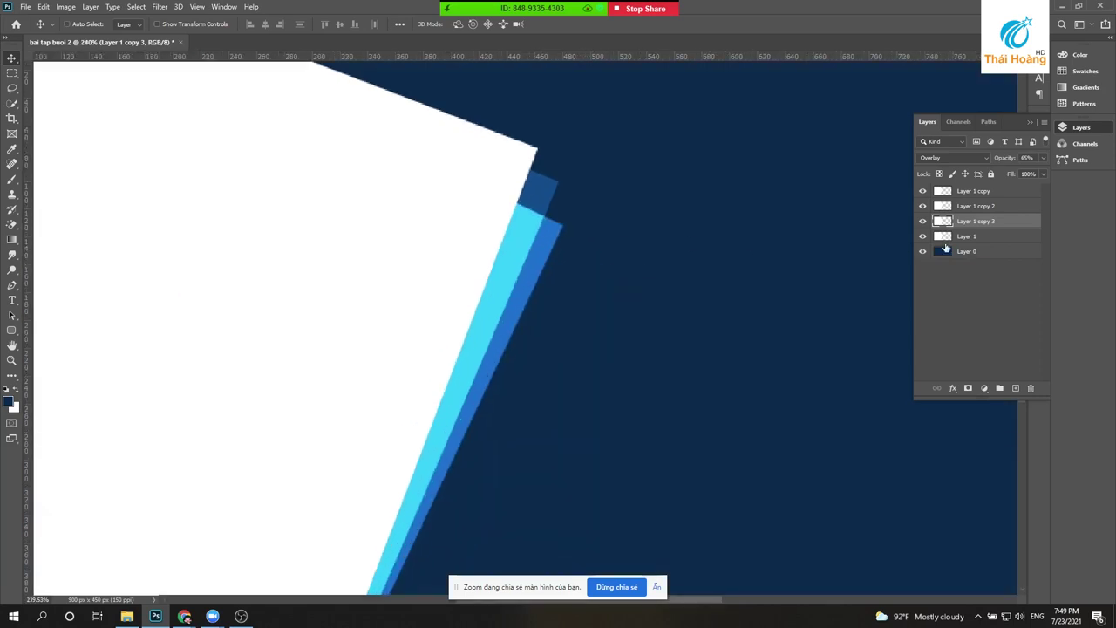
left_click(990, 237)
left_click(992, 225)
left_click(988, 238)
left_click(991, 228)
left_click(989, 237)
scroll(561, 291, "down", 2)
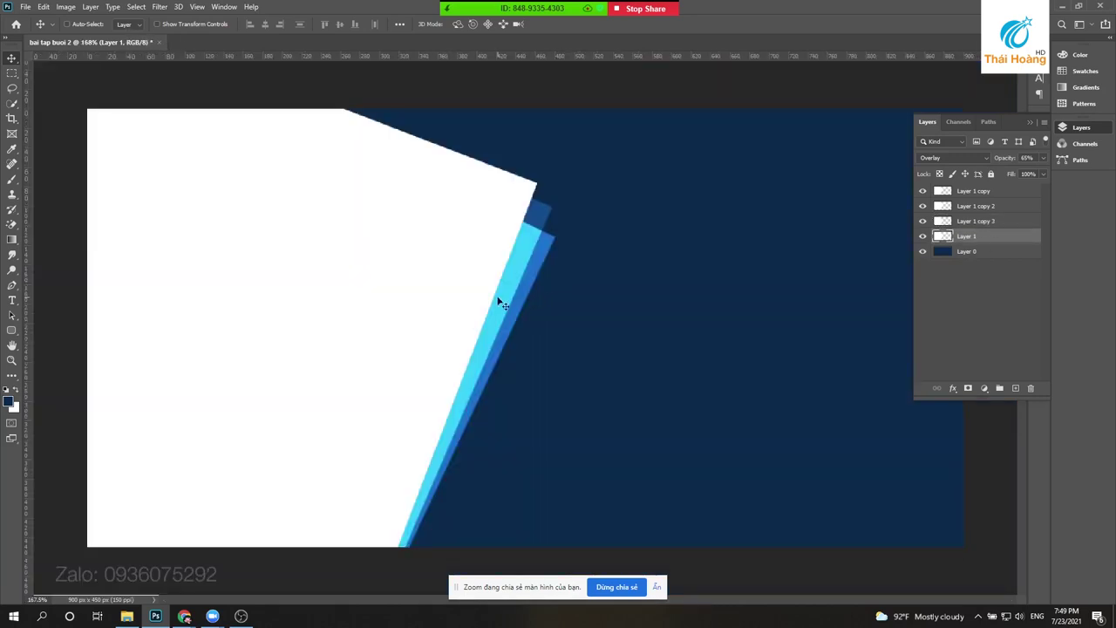
scroll(501, 303, "down", 1)
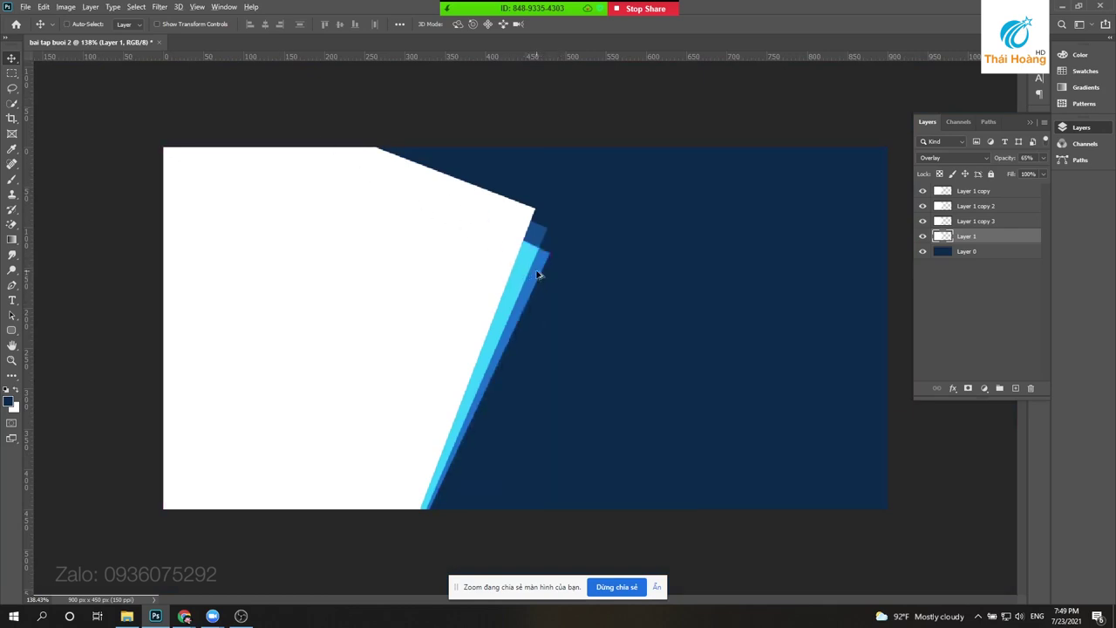
- Rotate Layer 1 about 2.4°, set it to 30% opacity, and nudge it slightly
key("ctrl+t")
left_click_drag(555, 96, 560, 113)
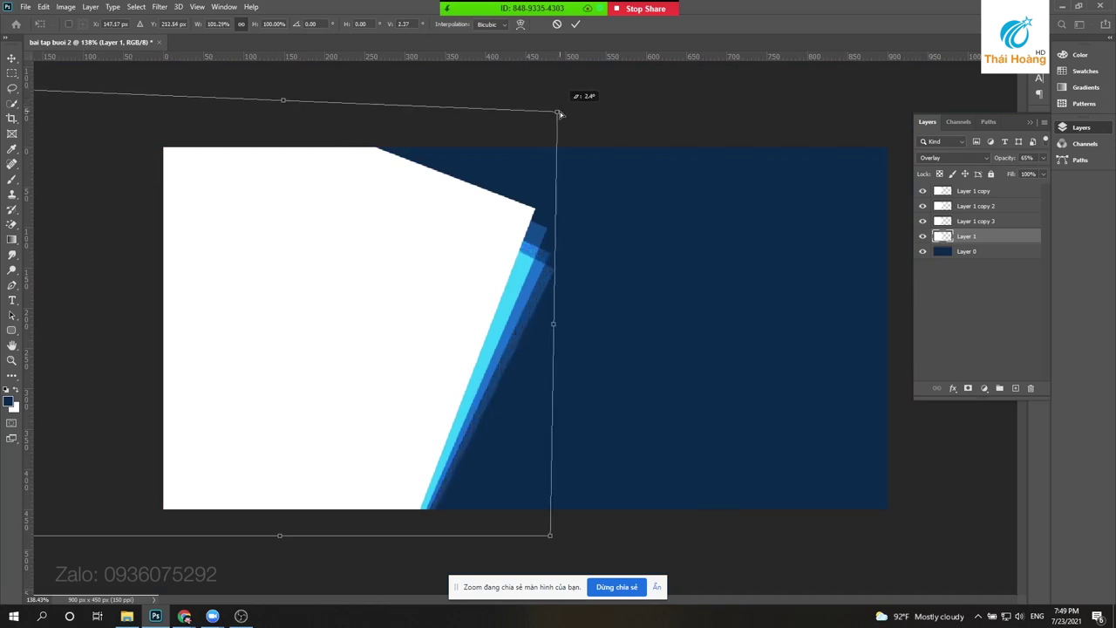
left_click_drag(560, 114, 559, 111)
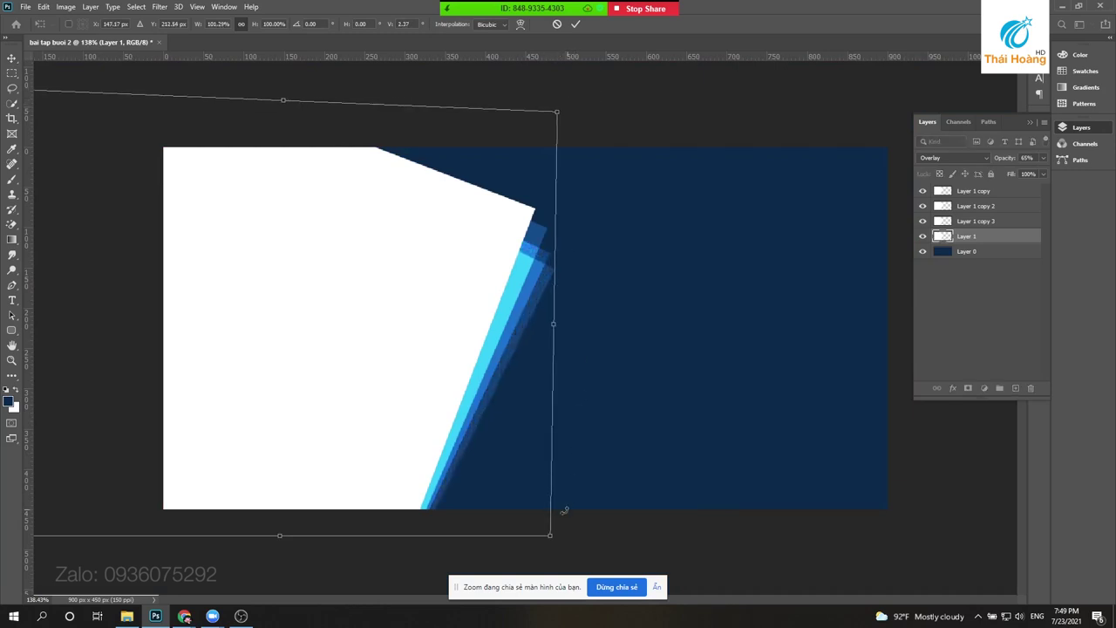
left_click_drag(551, 538, 548, 532)
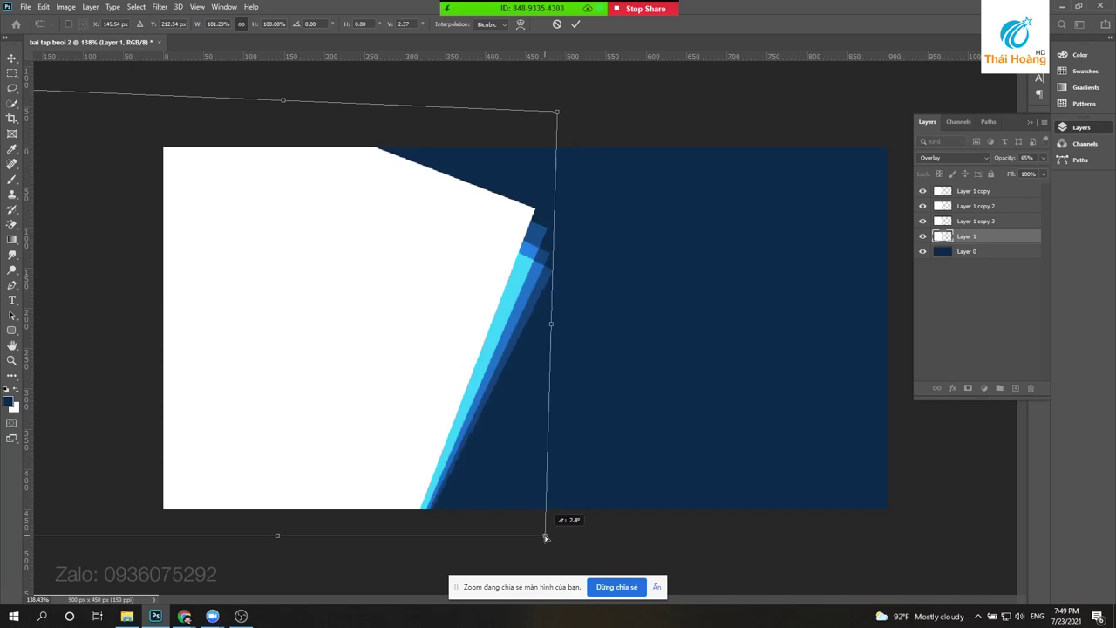
key("Return")
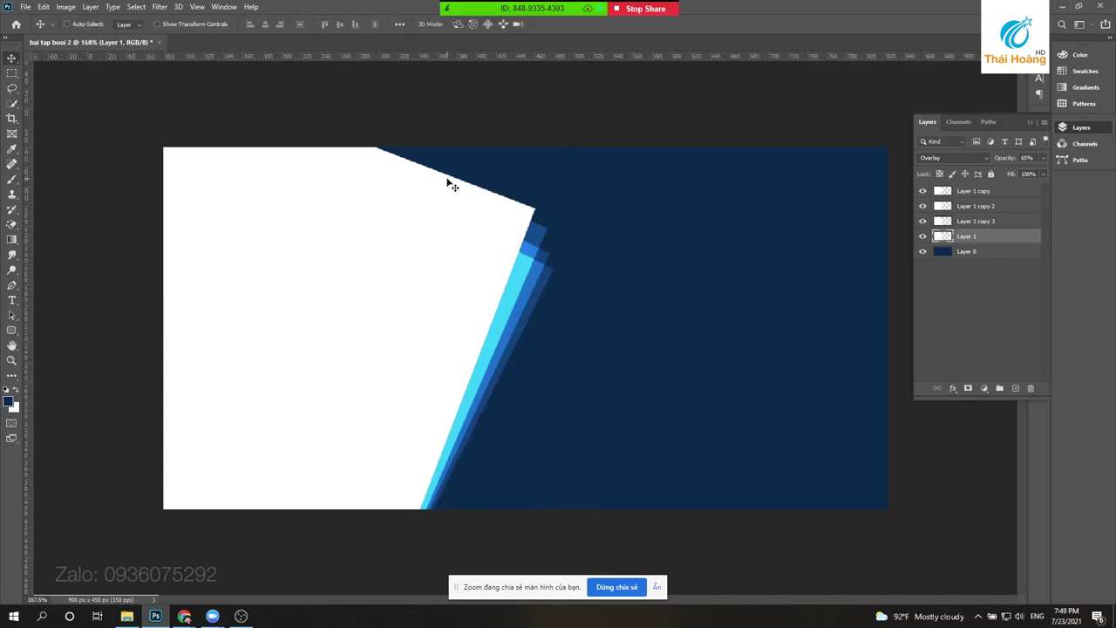
scroll(448, 182, "up", 2)
scroll(438, 224, "up", 2)
scroll(628, 310, "down", 1)
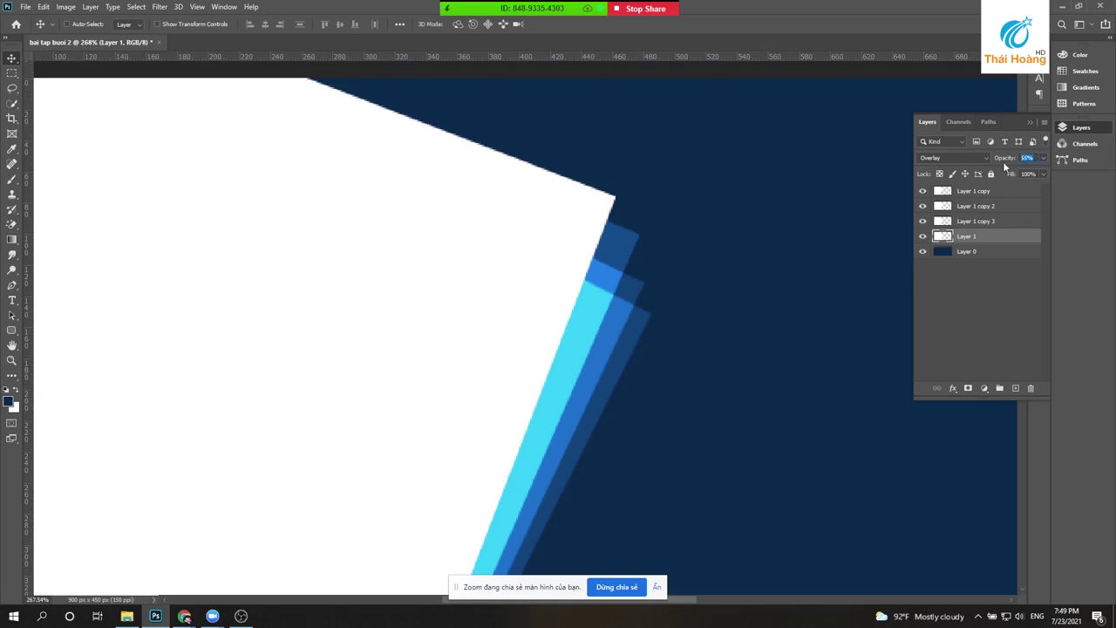
type("30")
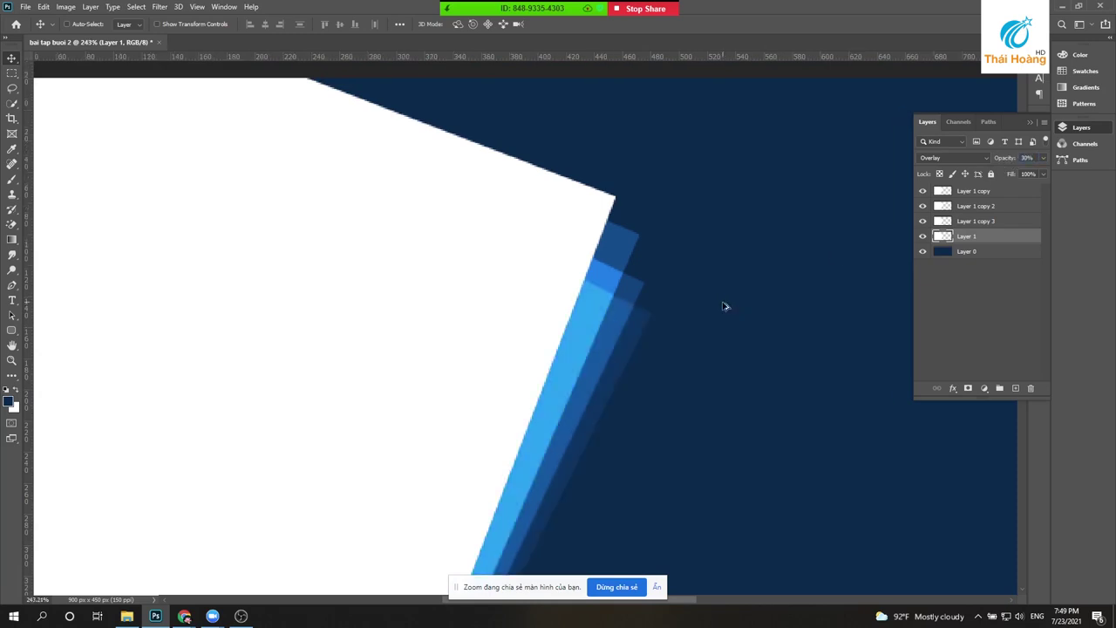
scroll(698, 323, "down", 2)
mouse_move(645, 342)
left_mouse_down()
mouse_move(682, 339)
mouse_move(661, 328)
mouse_move(654, 299)
left_mouse_up()
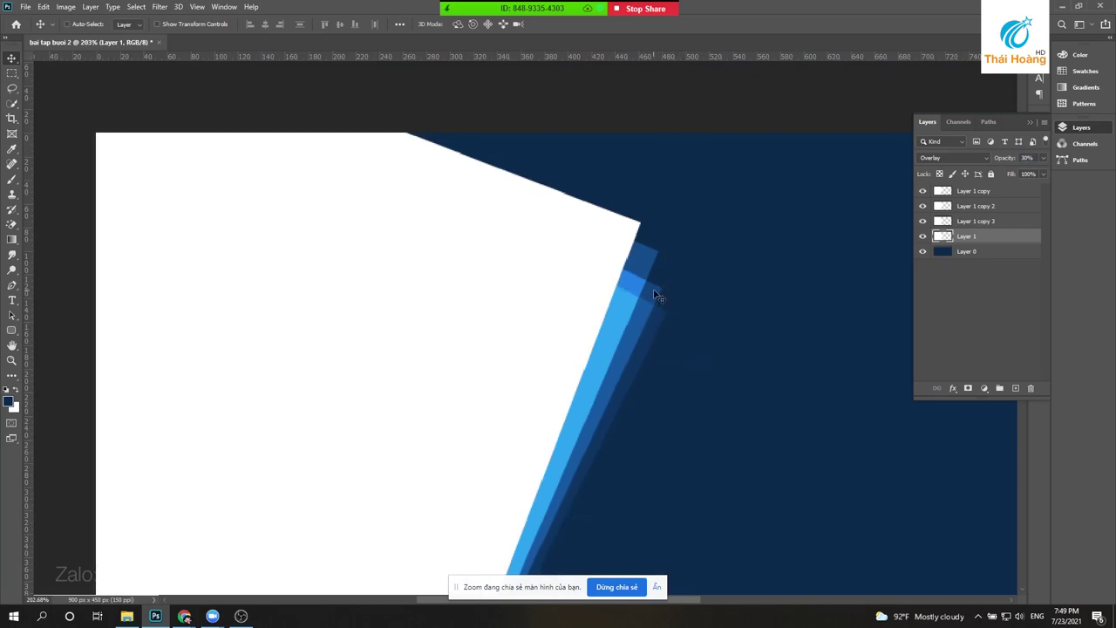
- Pick among the overlapping strip layers, set one to 65% opacity, and test-move Layer 1 copy 3
right_click(654, 295)
left_click(671, 294)
scroll(642, 262, "up", 2)
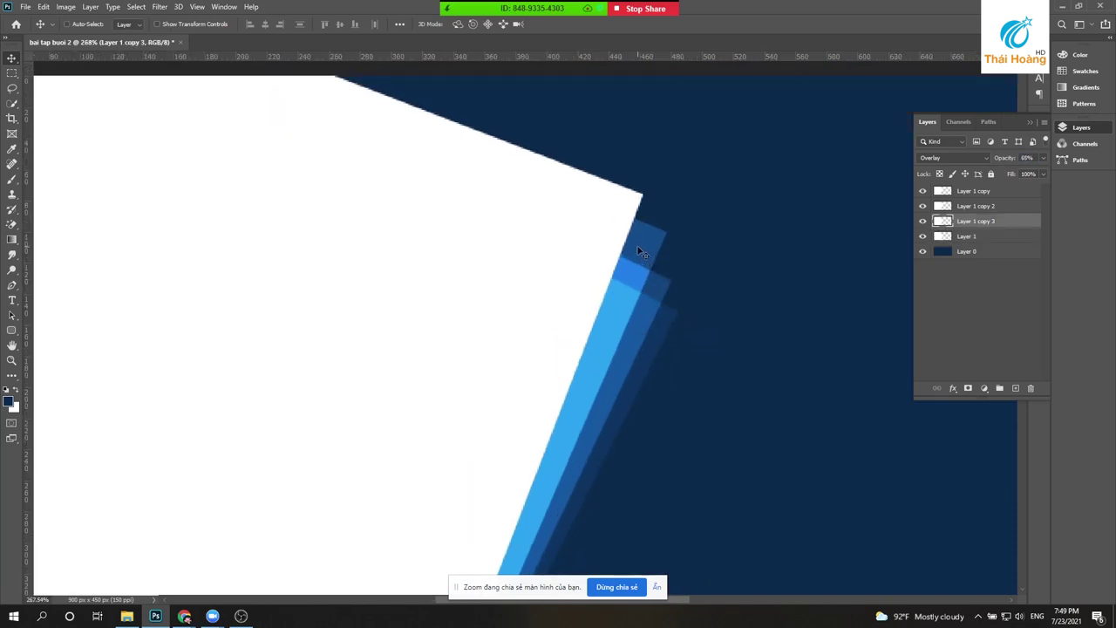
right_click(658, 259)
left_click(680, 261)
scroll(645, 279, "down", 1)
scroll(610, 349, "down", 1)
scroll(585, 375, "down", 1)
key("6")
key("5")
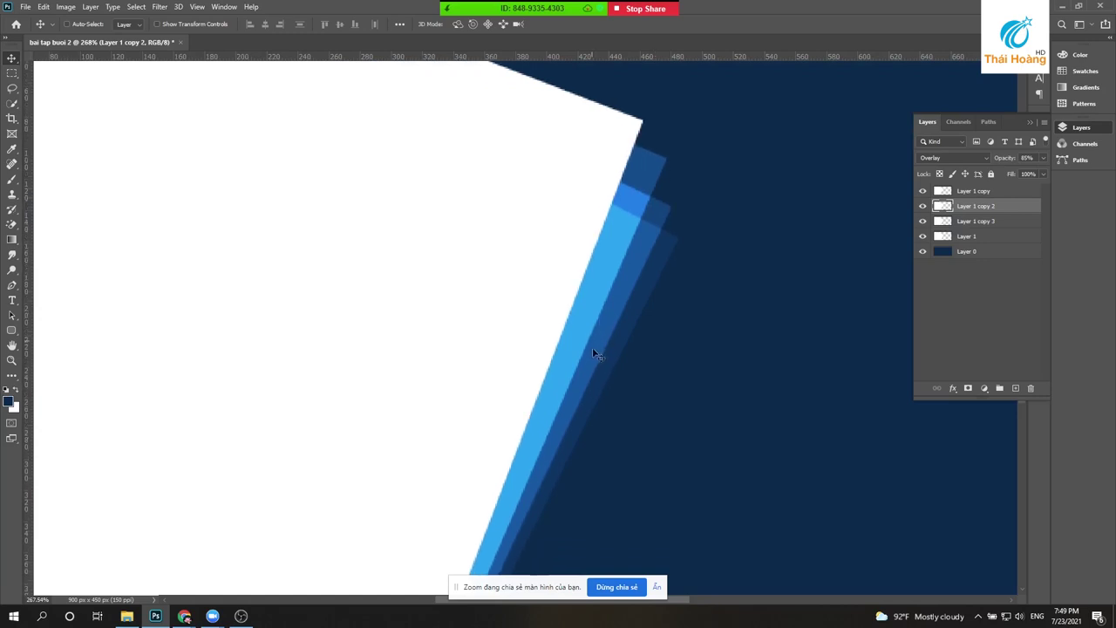
scroll(602, 340, "down", 2)
mouse_move(607, 330)
left_mouse_down()
mouse_move(593, 318)
mouse_move(660, 331)
left_mouse_up()
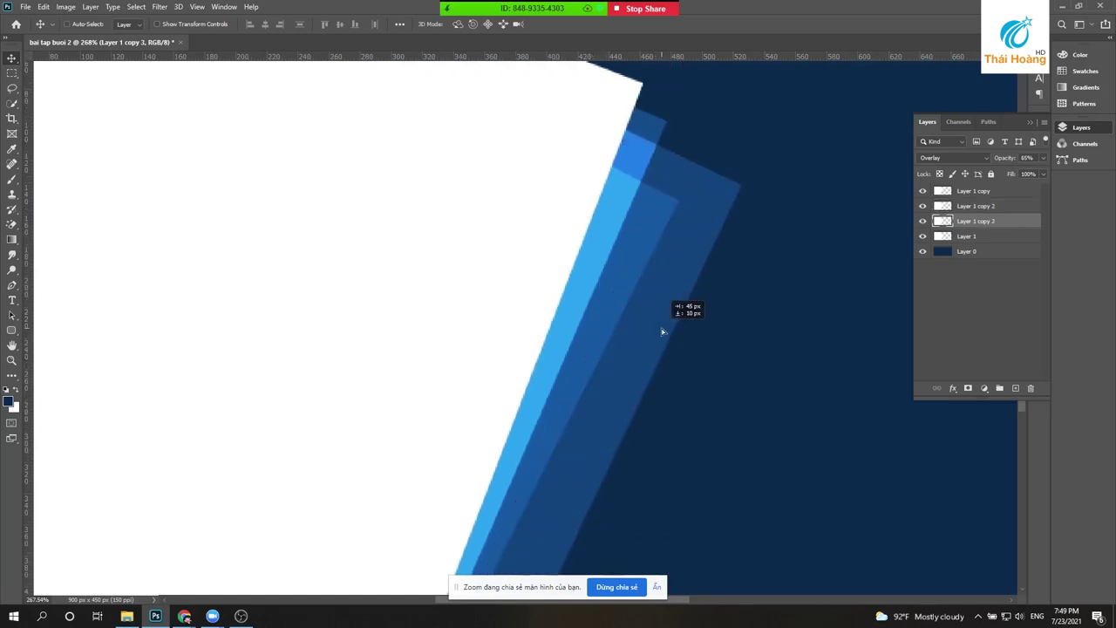
key("ctrl+z")
- Move Layer 1 above Layer 1 copy 3 and shift its faint stripe down and outward
scroll(668, 230, "up", 2)
mouse_move(668, 229)
left_mouse_down()
mouse_move(638, 282)
mouse_move(698, 239)
mouse_move(651, 228)
left_mouse_up()
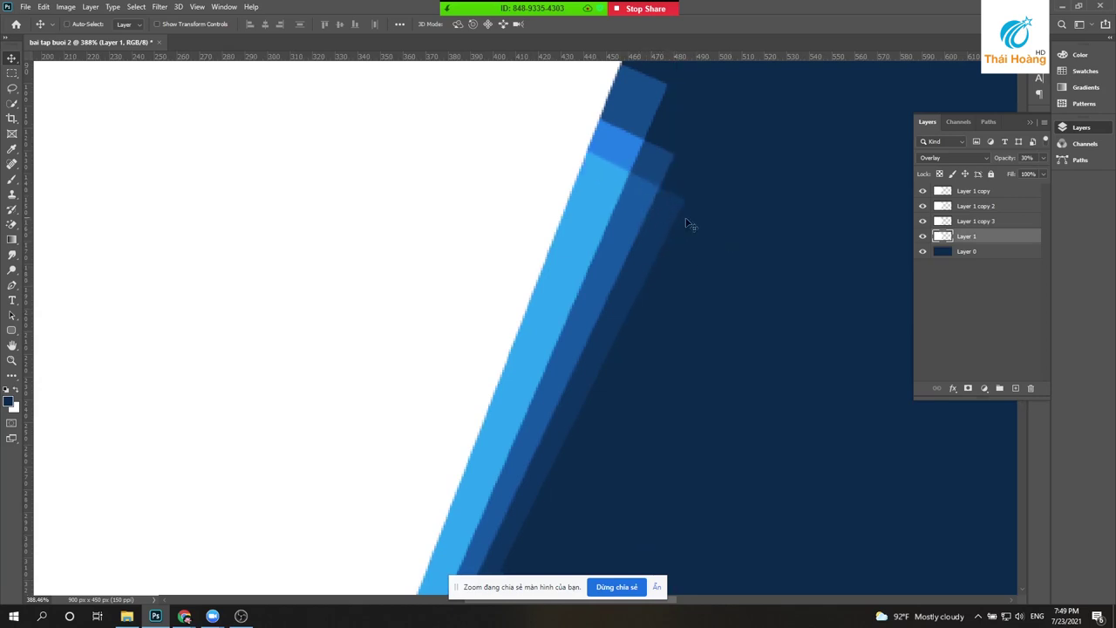
left_click_drag(984, 237, 985, 221)
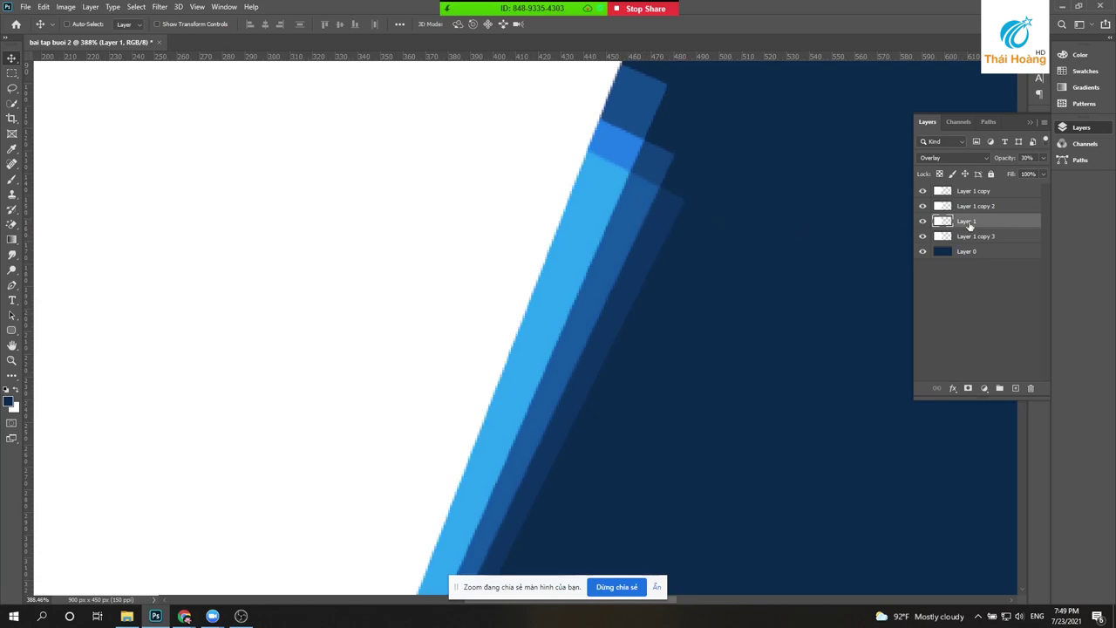
mouse_move(695, 240)
left_mouse_down()
mouse_move(662, 172)
mouse_move(626, 247)
left_mouse_up()
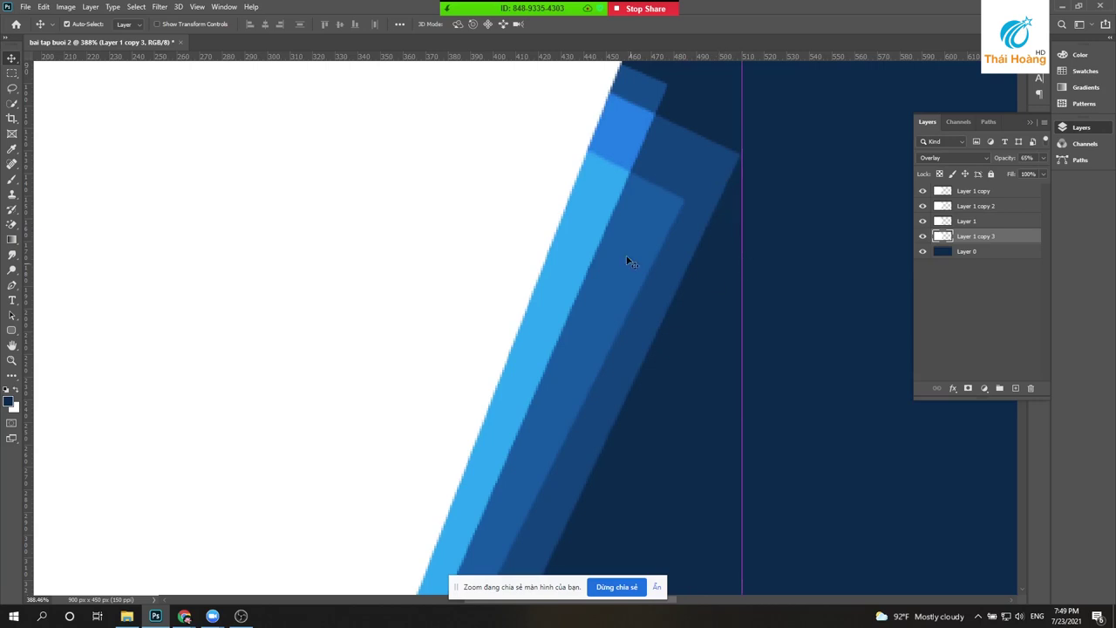
left_click_drag(608, 246, 663, 162)
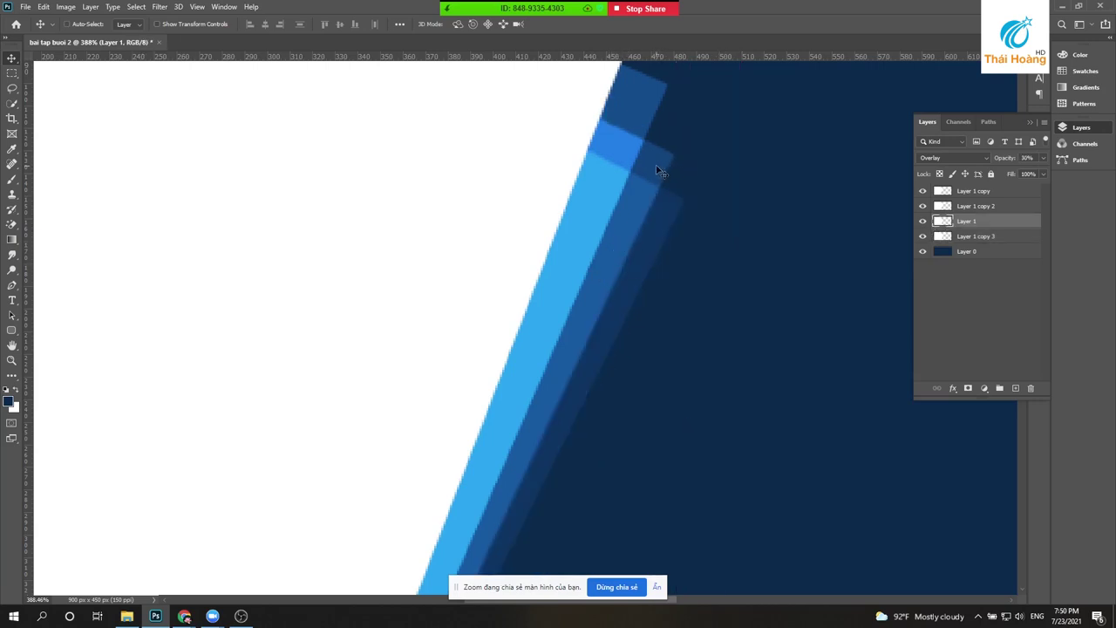
left_click_drag(661, 171, 647, 212)
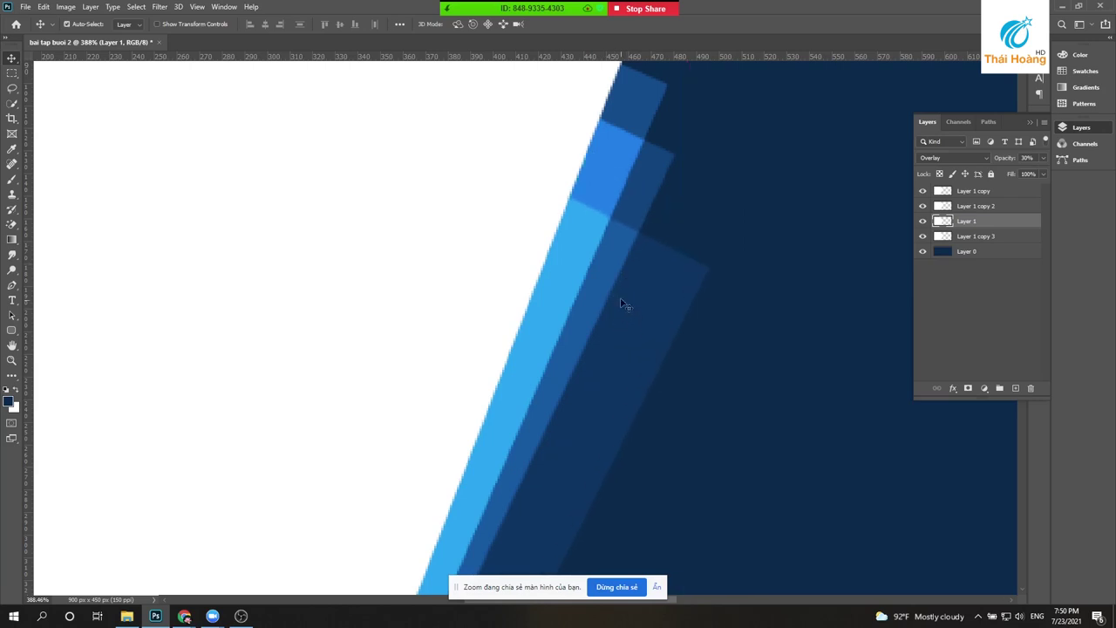
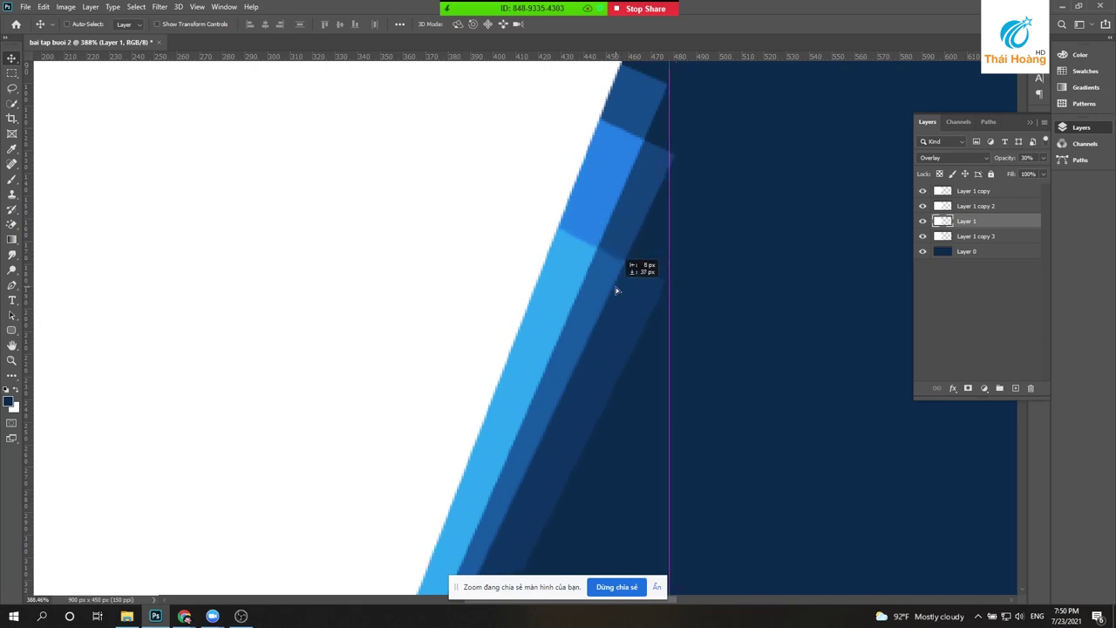
- Offset the Layer 1 stripe down-left and move Layer 1 below Layer 1 copy 3
left_click_drag(631, 211, 662, 170)
key("ctrl+z")
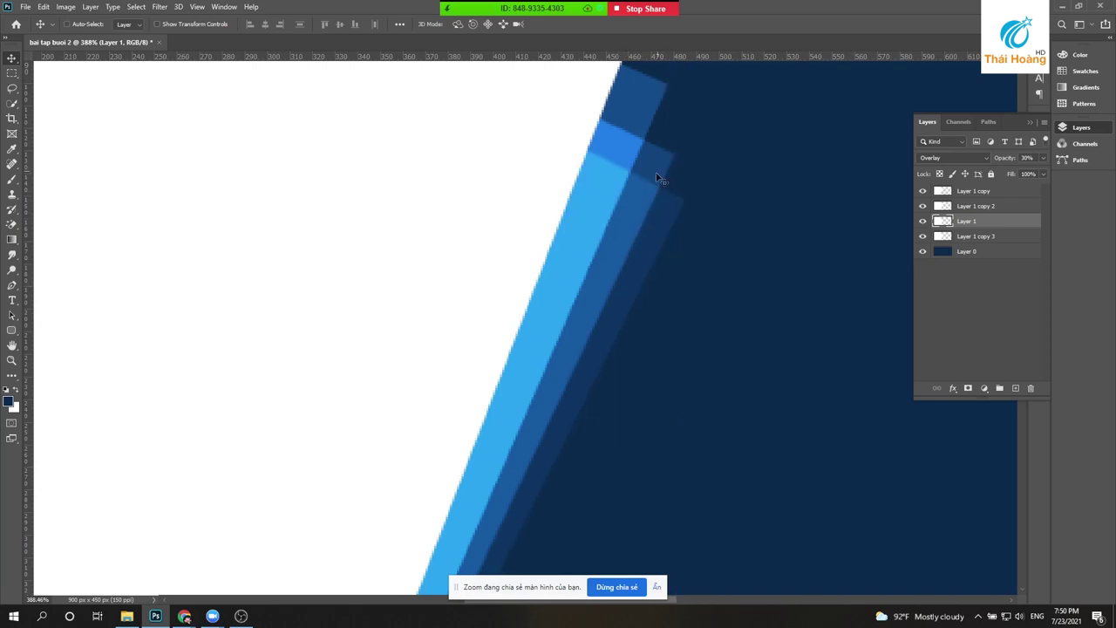
mouse_move(663, 225)
left_mouse_down()
mouse_move(610, 302)
mouse_move(637, 249)
left_mouse_up()
scroll(632, 248, "down", 2)
left_click_drag(988, 224, 986, 244)
- Step the Layer 1, Layer 1 copy 3 and Layer 1 copy 2 stripes along the slanted edge
left_click_drag(671, 258, 652, 193)
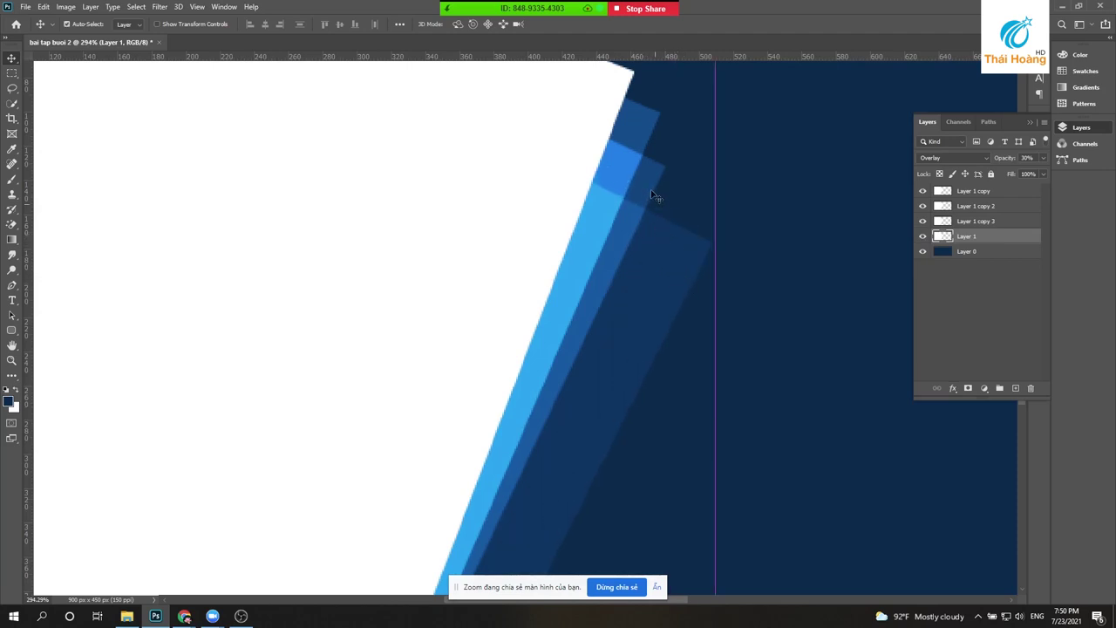
left_click_drag(615, 245, 635, 155)
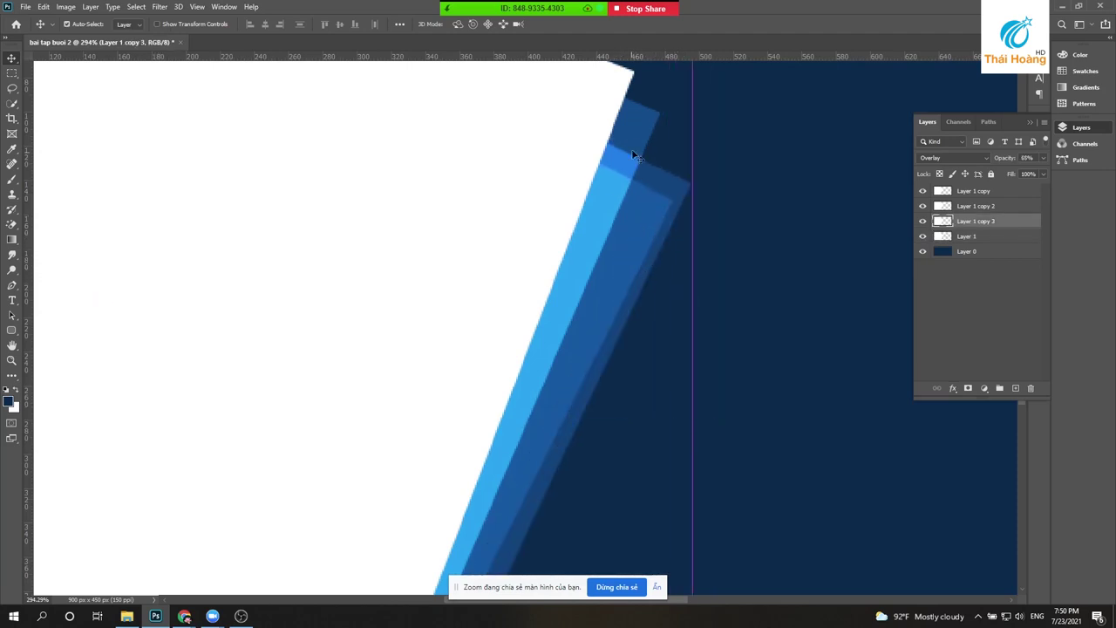
left_click_drag(604, 197, 638, 215)
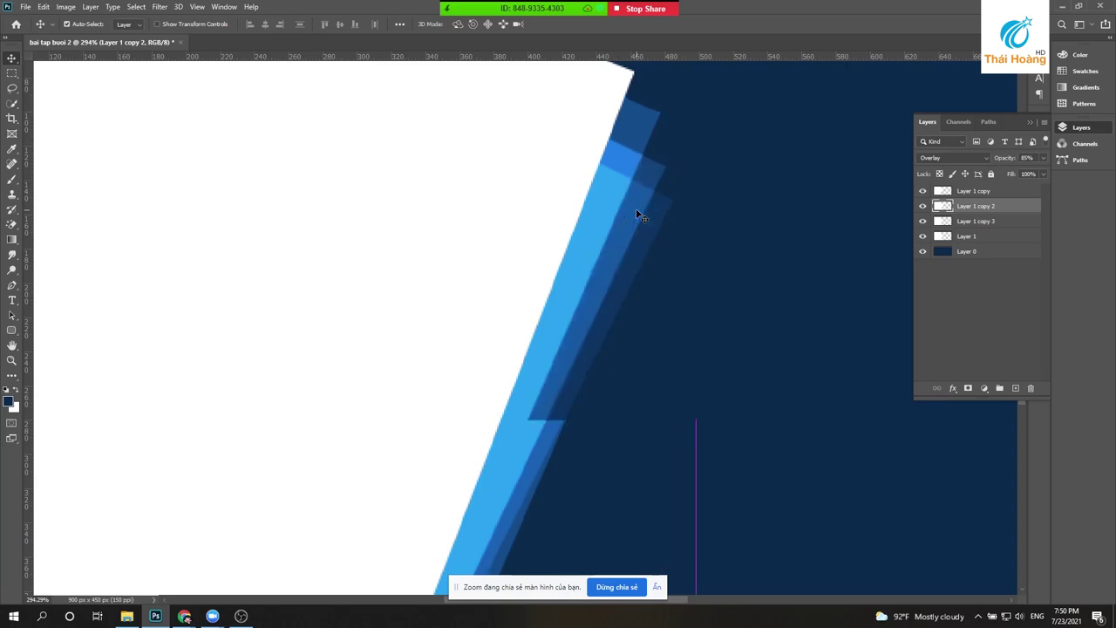
scroll(641, 216, "down", 2)
scroll(640, 219, "down", 3)
scroll(451, 359, "up", 1)
scroll(360, 305, "up", 2)
- Select Layer 1 copy from the canvas and move the white shape into place
right_click(360, 307)
left_click(375, 302)
left_click_drag(384, 299, 432, 281)
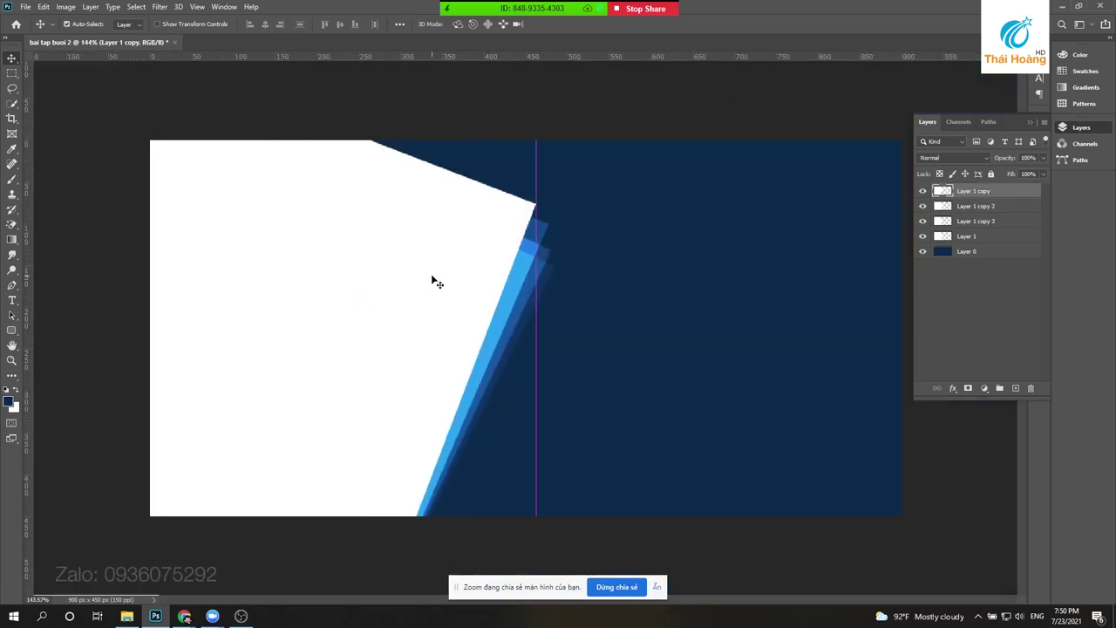
- Duplicate the white shape, lock its transparency, fill it dark blue, and offset it to leave a thin white outline
key("ctrl+j")
left_click(940, 174)
key("alt+BackSpace")
key("Right")
key("Right")
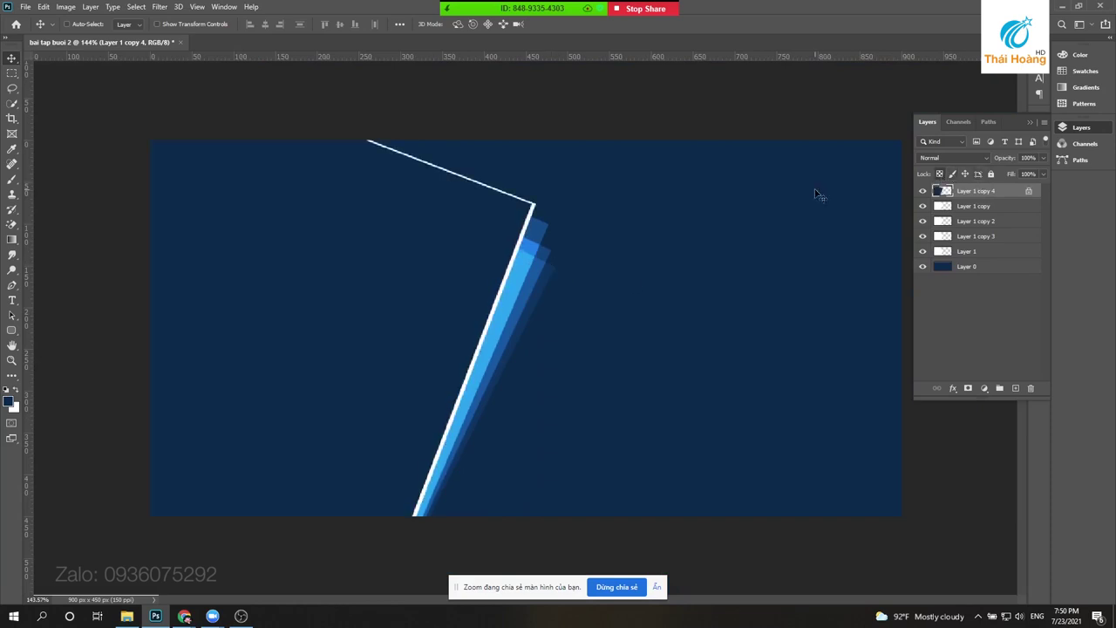
key("Right")
key("Down")
key("Down")
key("Left")
key("Left")
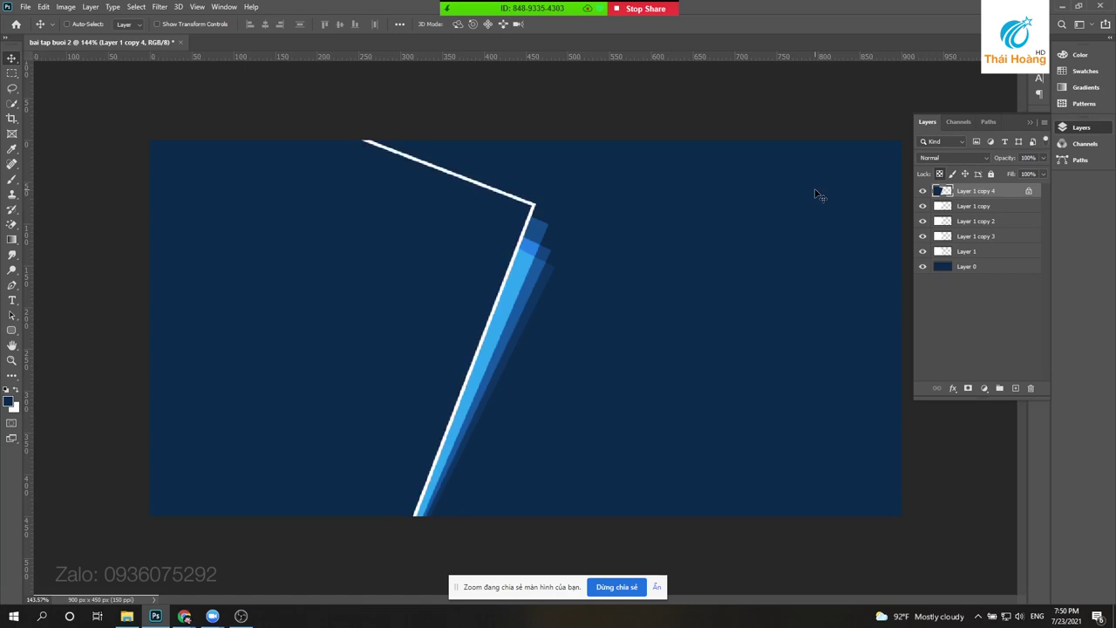
- Move the Layer 1 copy 2 stripe down and enlarge it slightly
left_click_drag(527, 299, 565, 444)
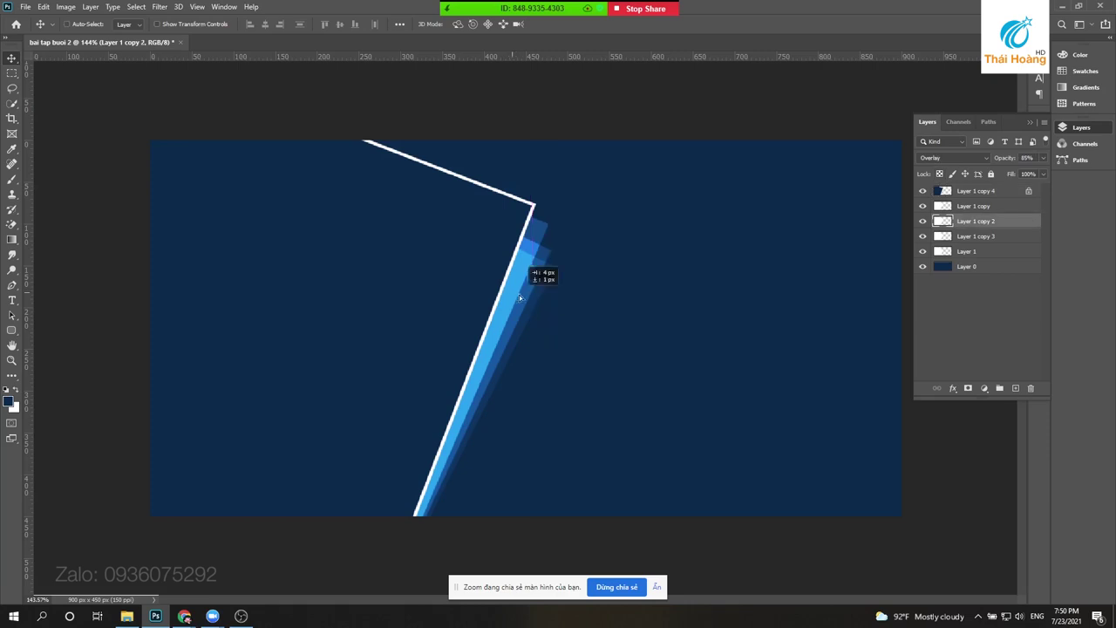
key("ctrl+t")
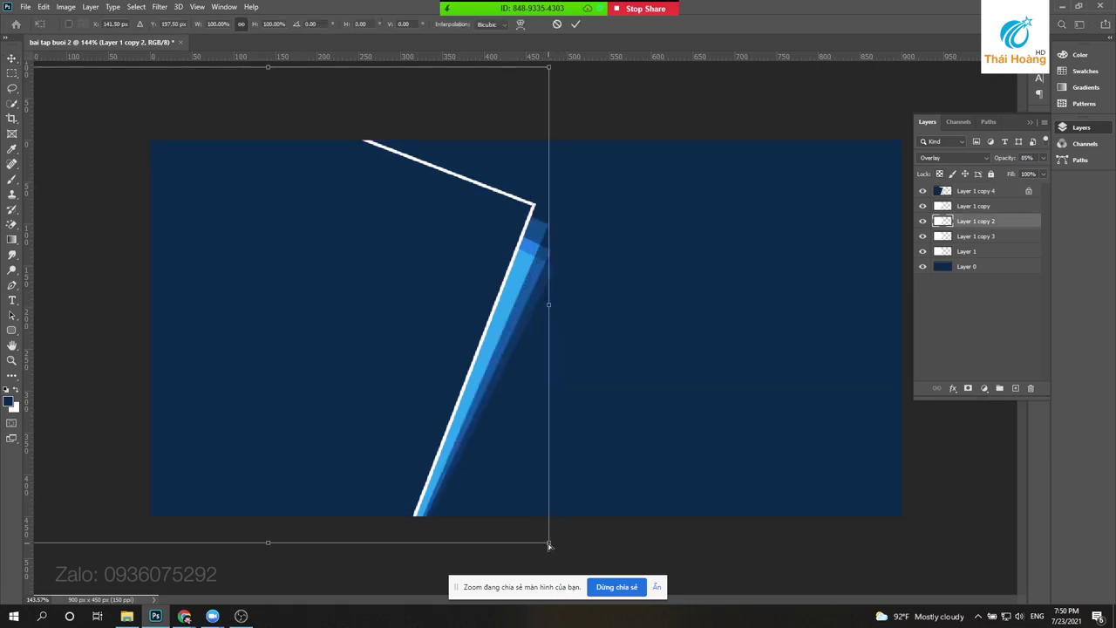
left_click_drag(549, 545, 544, 543)
key("Return")
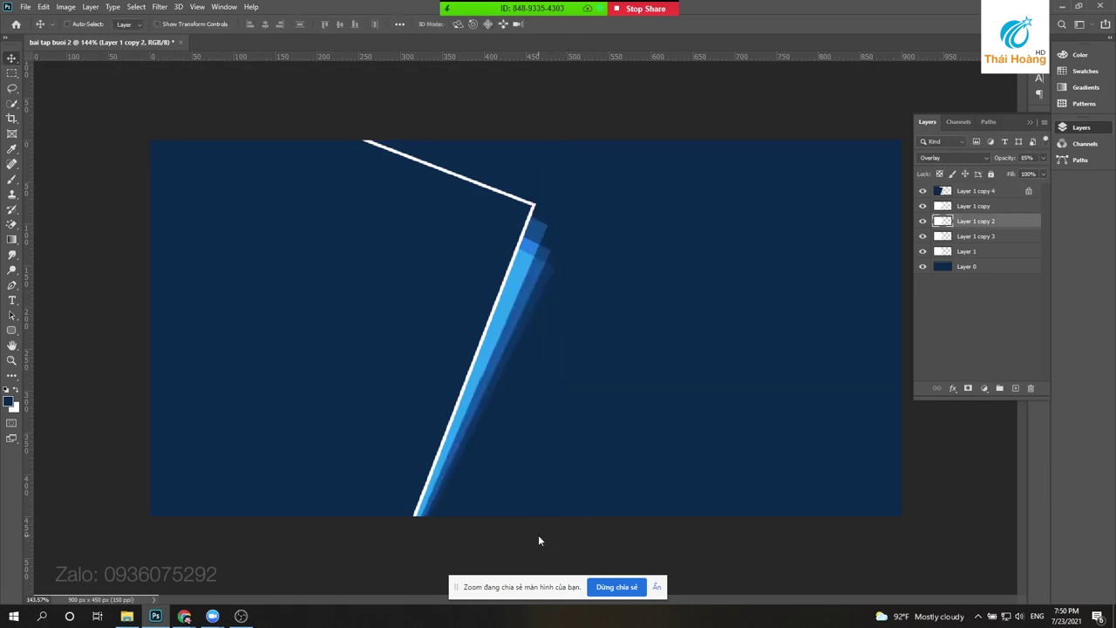
scroll(530, 478, "down", 2)
scroll(504, 366, "up", 1)
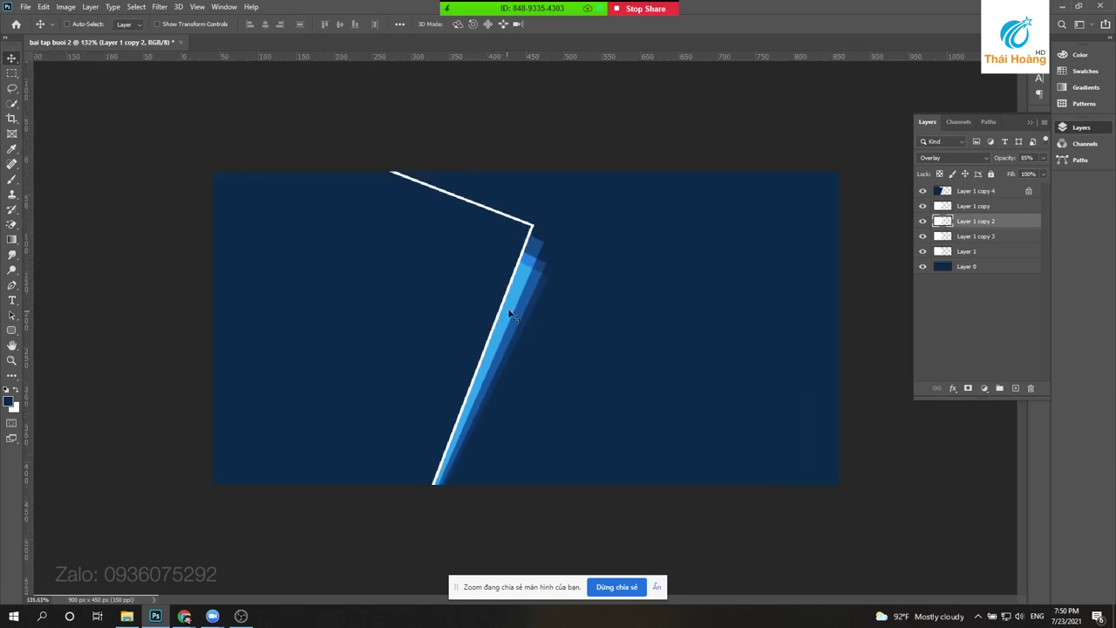
scroll(509, 312, "up", 1)
- Tilt the top edge of the Layer 1 stripe with Free Transform
key("alt+bracketleft")
key("alt+bracketleft")
key("ctrl+t")
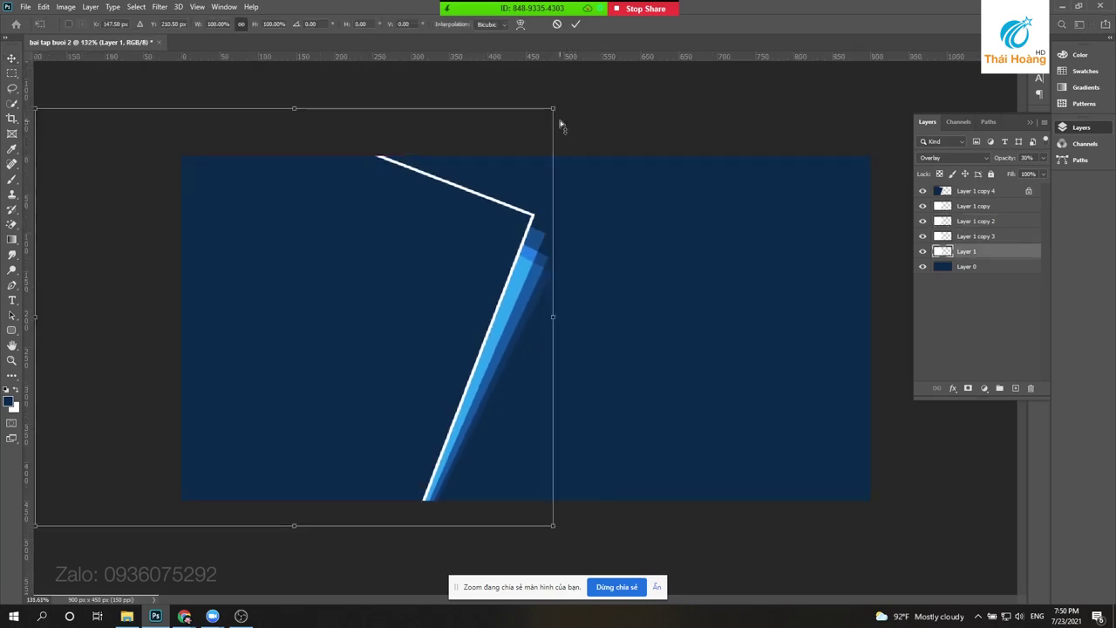
left_click_drag(556, 111, 550, 128)
key("Return")
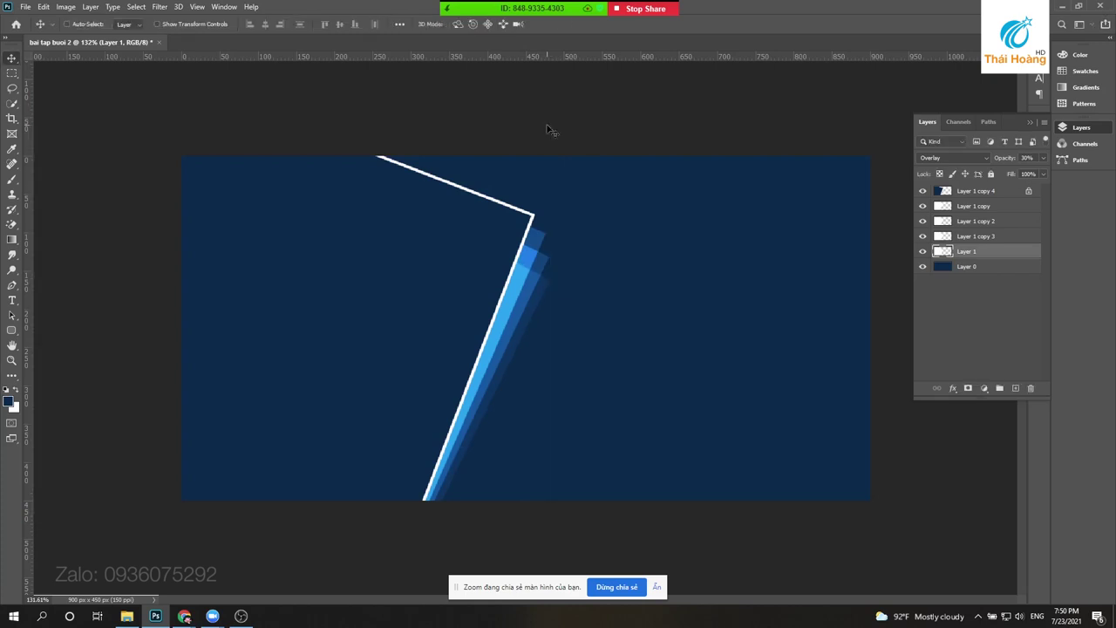
- Select Layer 1 copy 4 from the canvas and bring up the File Open dialog
right_click(303, 244)
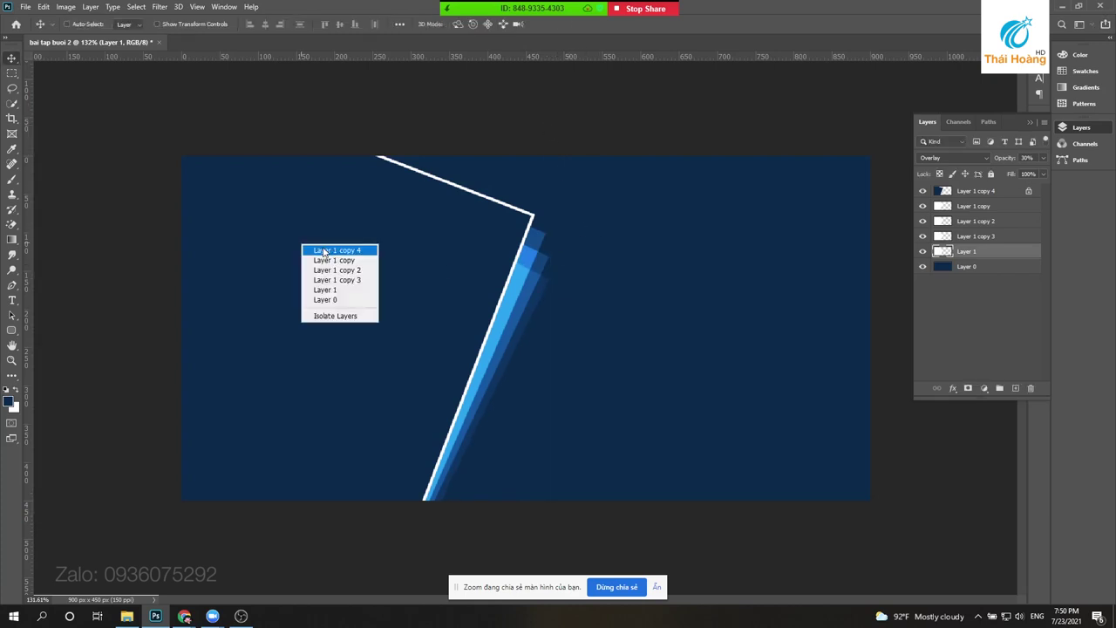
left_click(315, 249)
left_click(26, 7)
left_click(48, 30)
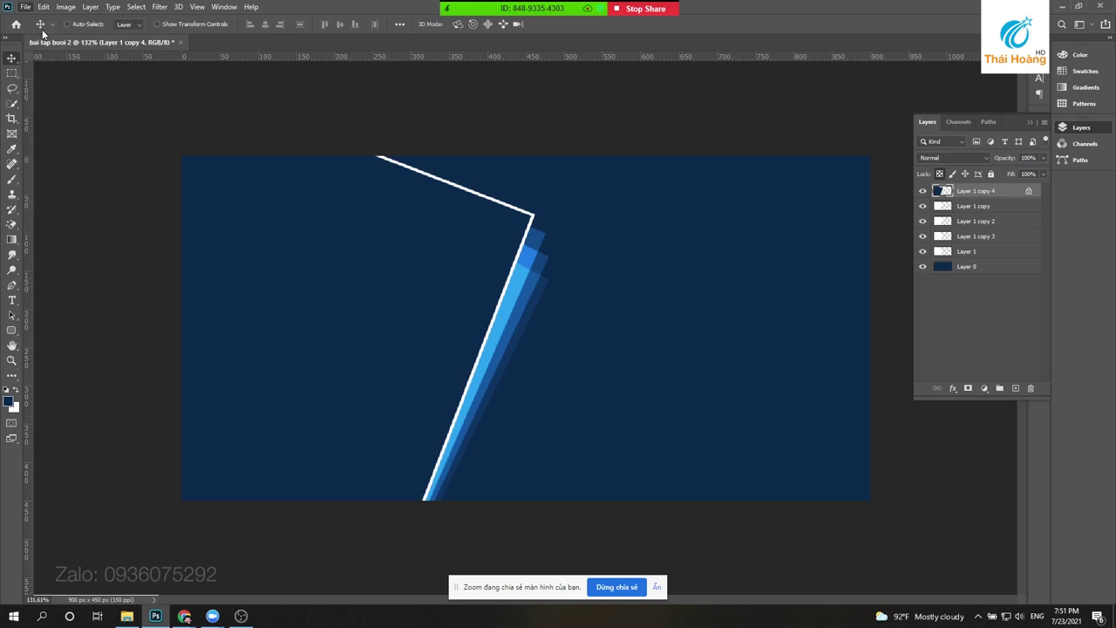
- Open the portrait from the Người Mẫu folder, select all of it, and close its tab
left_click(59, 29)
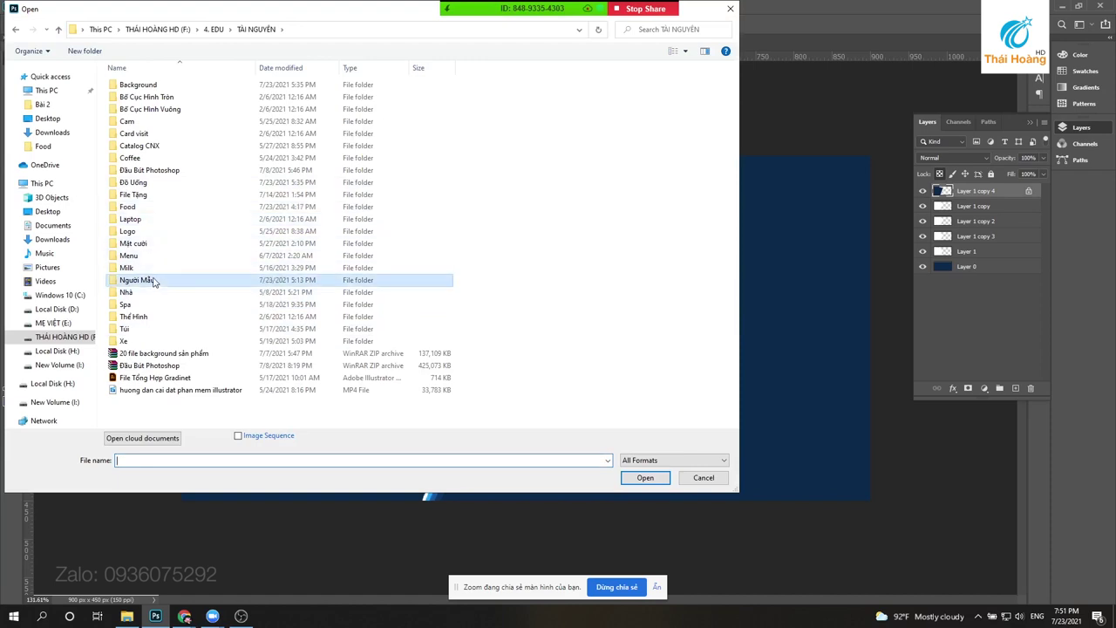
double_click(153, 280)
double_click(452, 199)
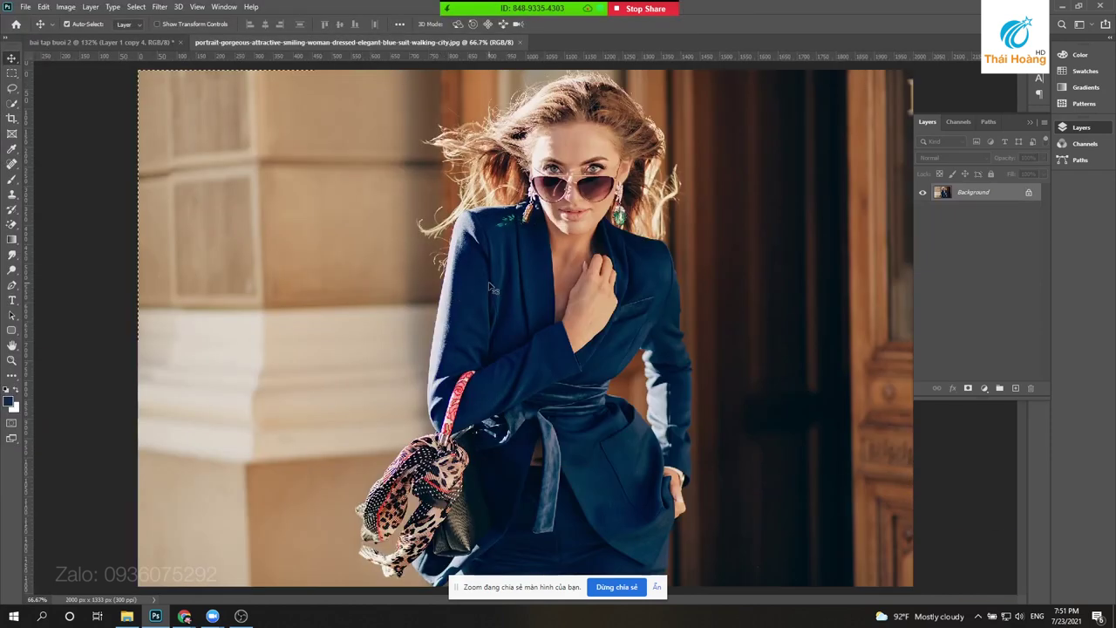
key("ctrl+a")
left_click(521, 42)
- Select Layer 1 copy 4 and paste the portrait into the banner as Layer 2
right_click(297, 203)
left_click(404, 219)
left_click_drag(404, 220, 326, 316)
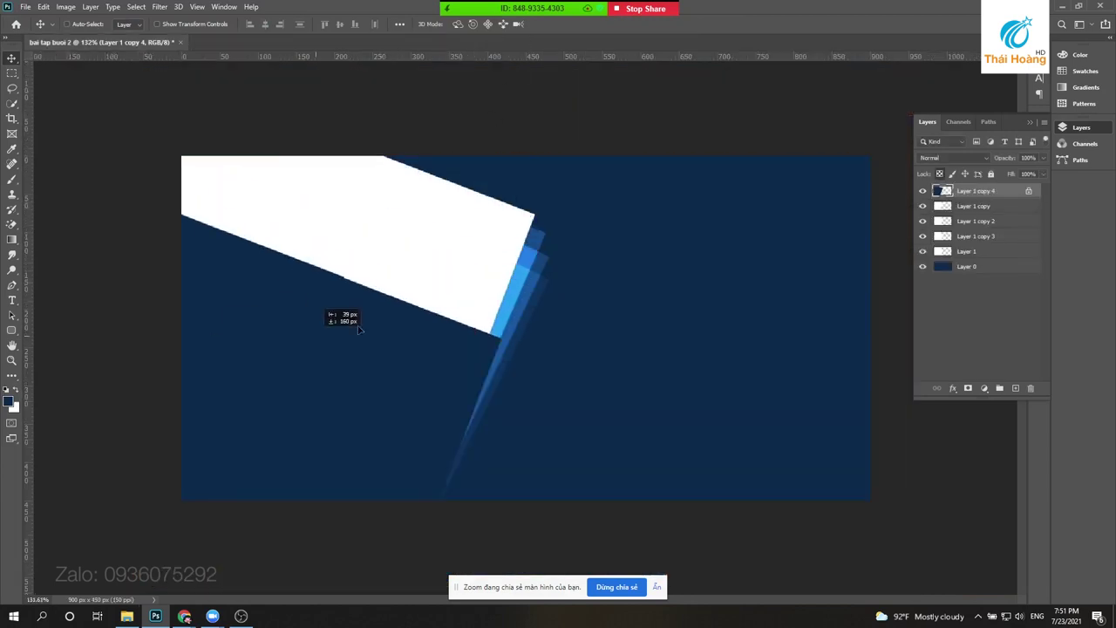
key("ctrl+z")
scroll(394, 311, "down", 3)
key("ctrl+v")
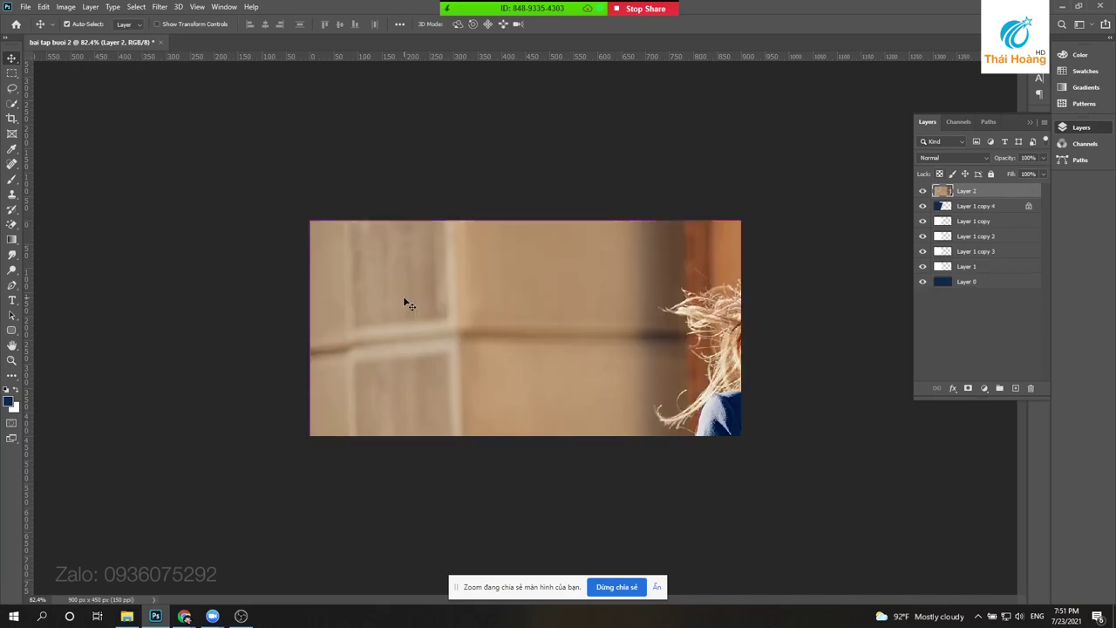
- Clip the Layer 2 photo into the shape below and slide it to show the woman
right_click(995, 194)
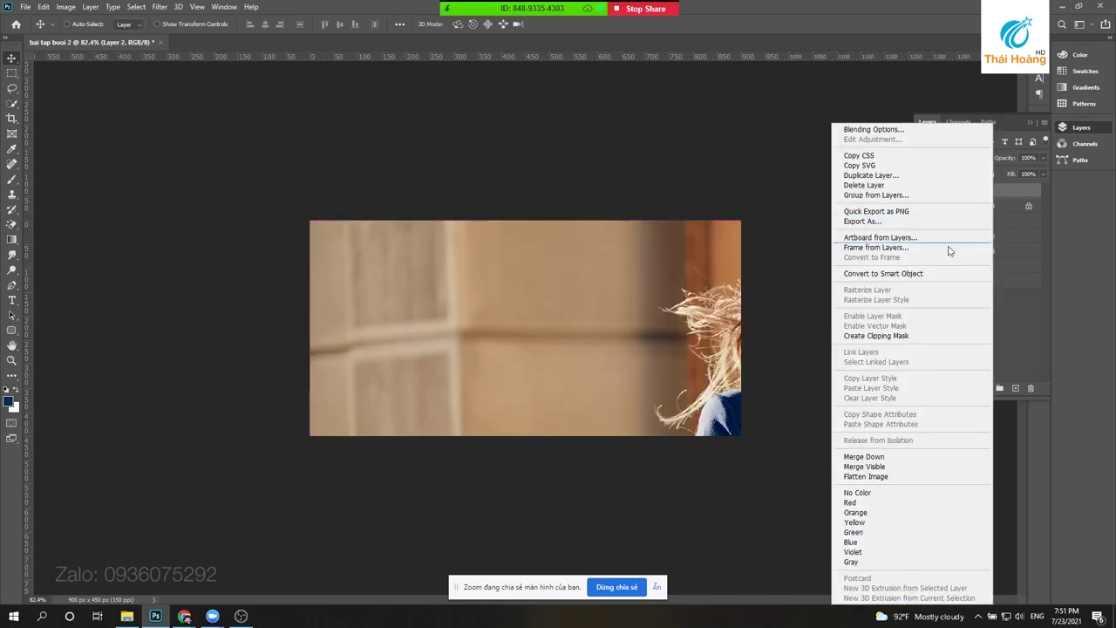
left_click(907, 338)
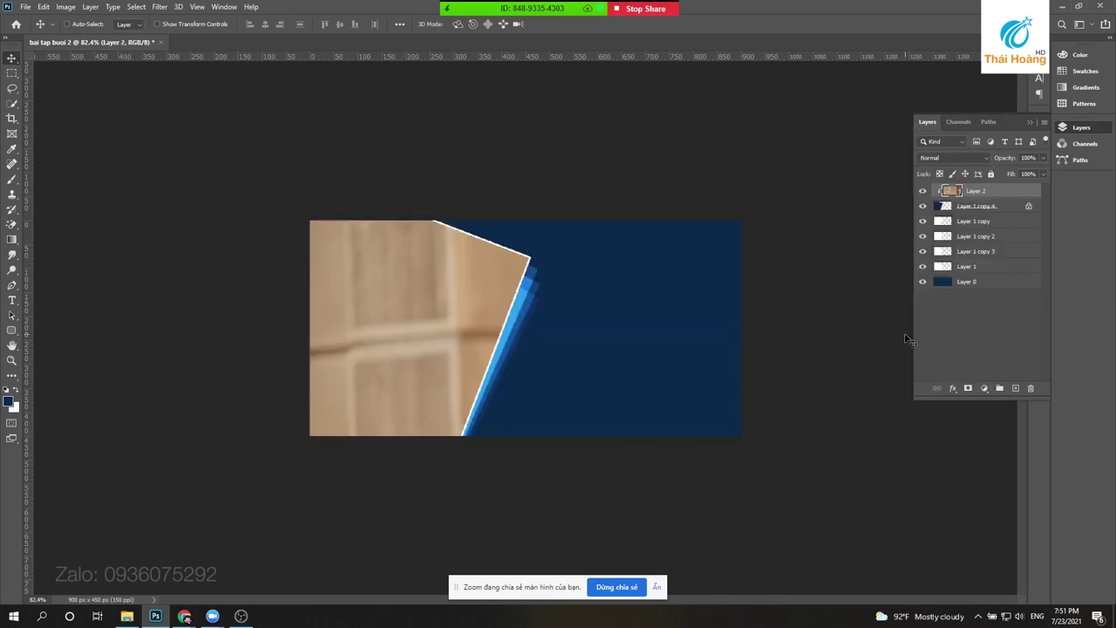
scroll(515, 292, "down", 2)
left_click_drag(478, 309, 300, 312)
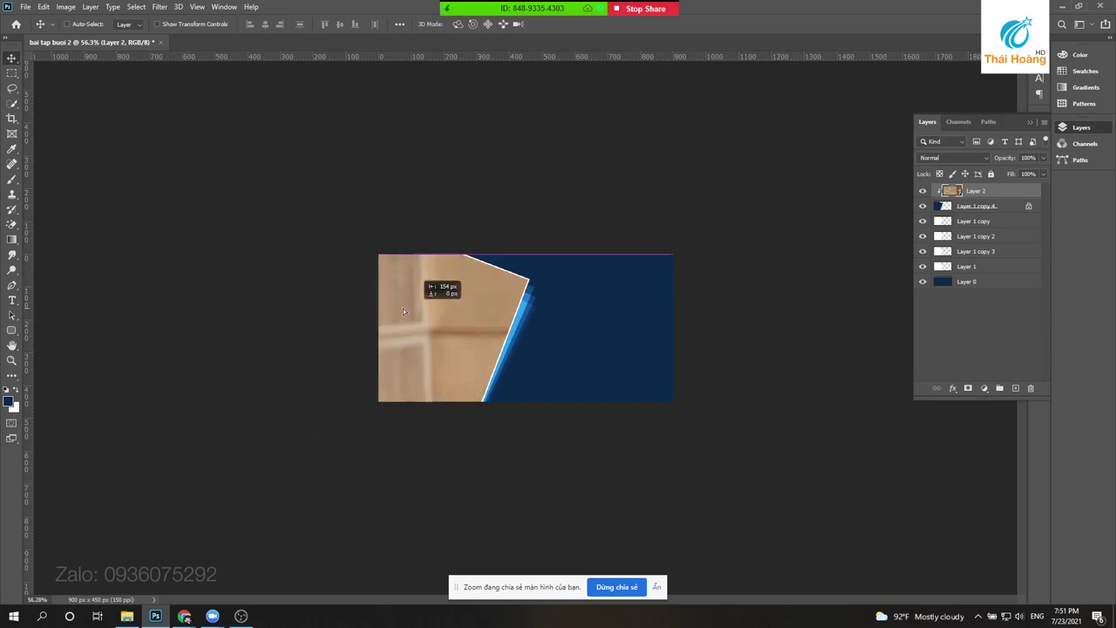
- Scale the clipped photo down to about 37% and position it to fill the left panel
key("ctrl+t")
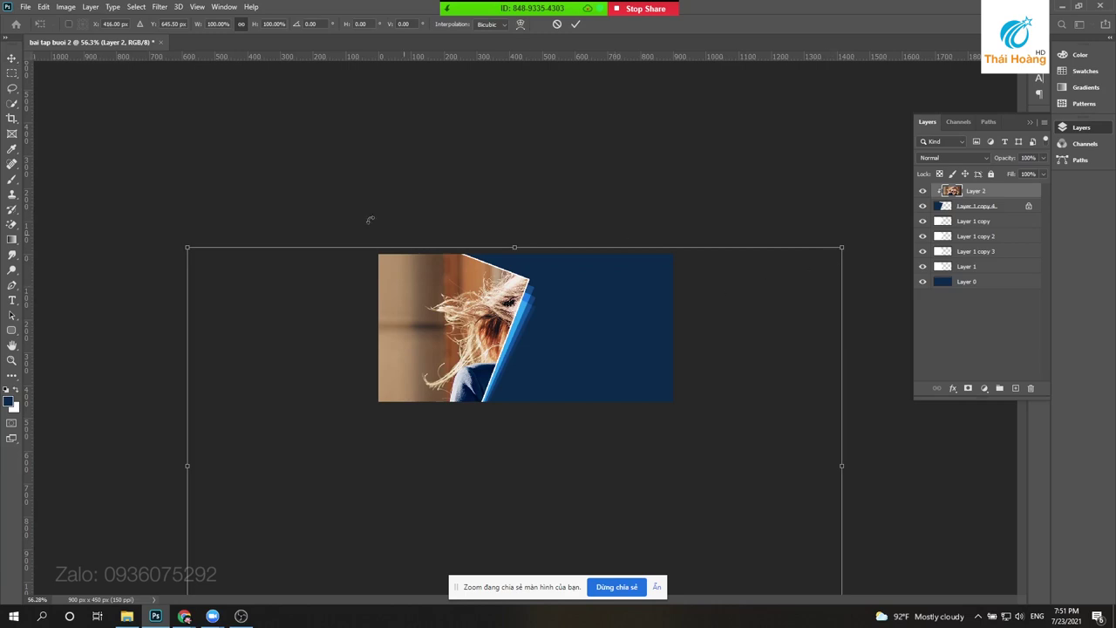
mouse_move(832, 244)
left_mouse_down()
mouse_move(601, 404)
mouse_move(616, 261)
mouse_move(526, 319)
left_mouse_up()
left_click_drag(448, 376, 504, 303)
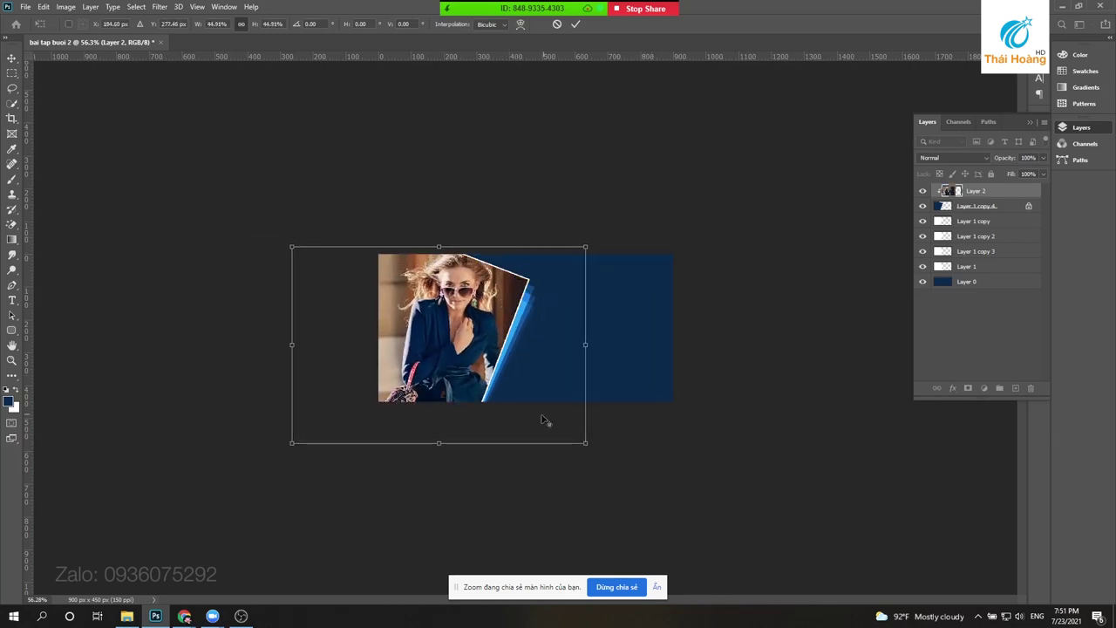
key("ctrl+plus")
left_click_drag(610, 498, 546, 422)
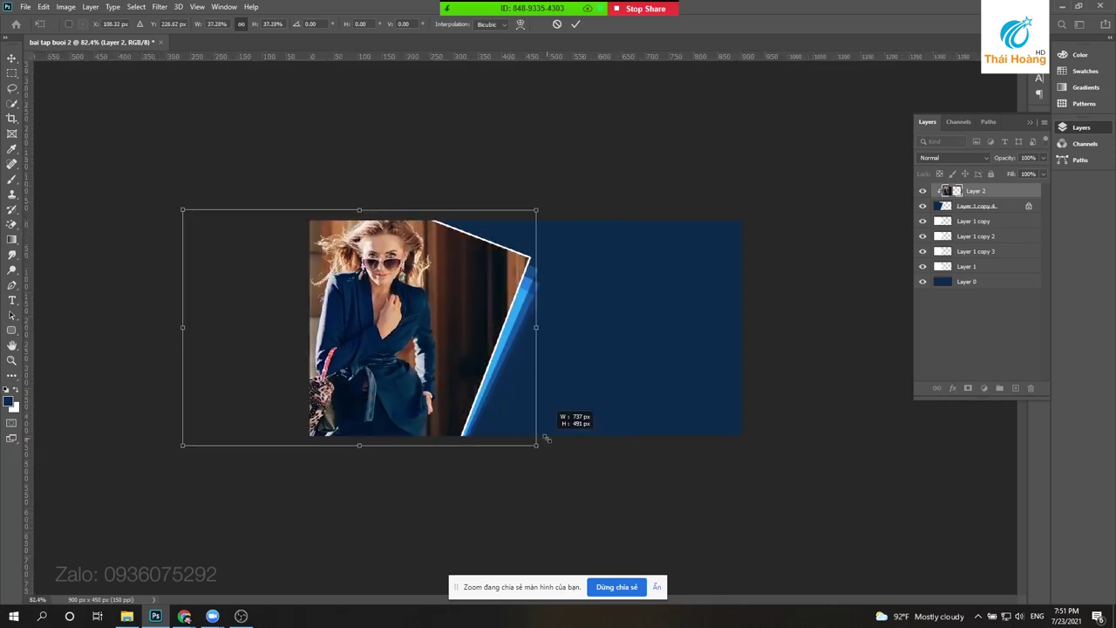
key("ctrl+plus")
mouse_move(334, 398)
left_mouse_down()
mouse_move(381, 405)
mouse_move(410, 334)
left_mouse_up()
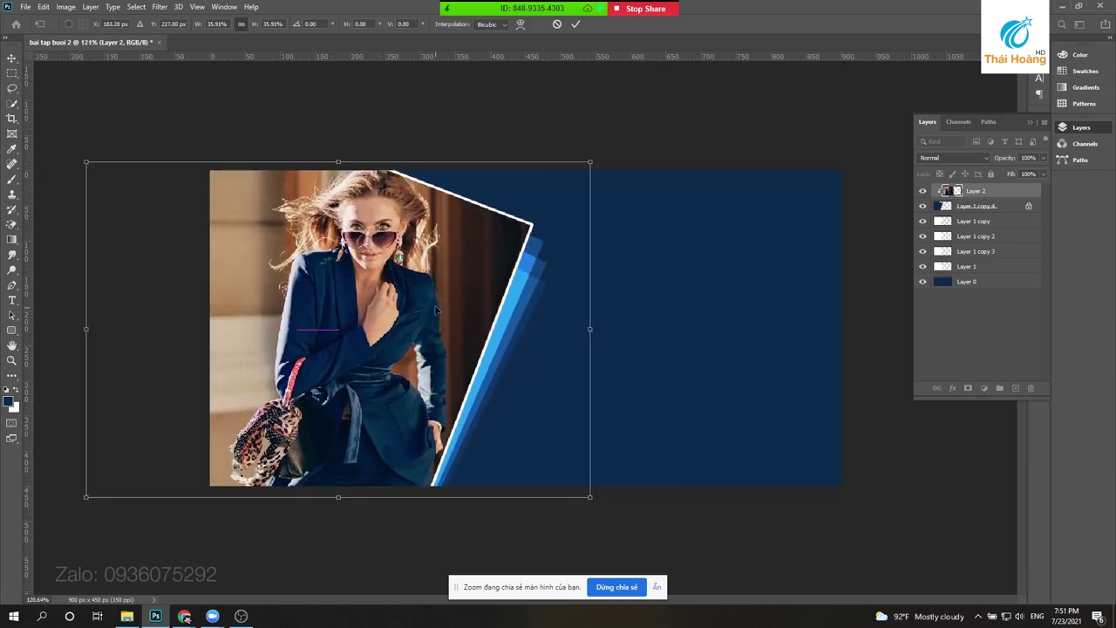
mouse_move(591, 171)
left_mouse_down()
mouse_move(637, 150)
mouse_move(595, 167)
left_mouse_up()
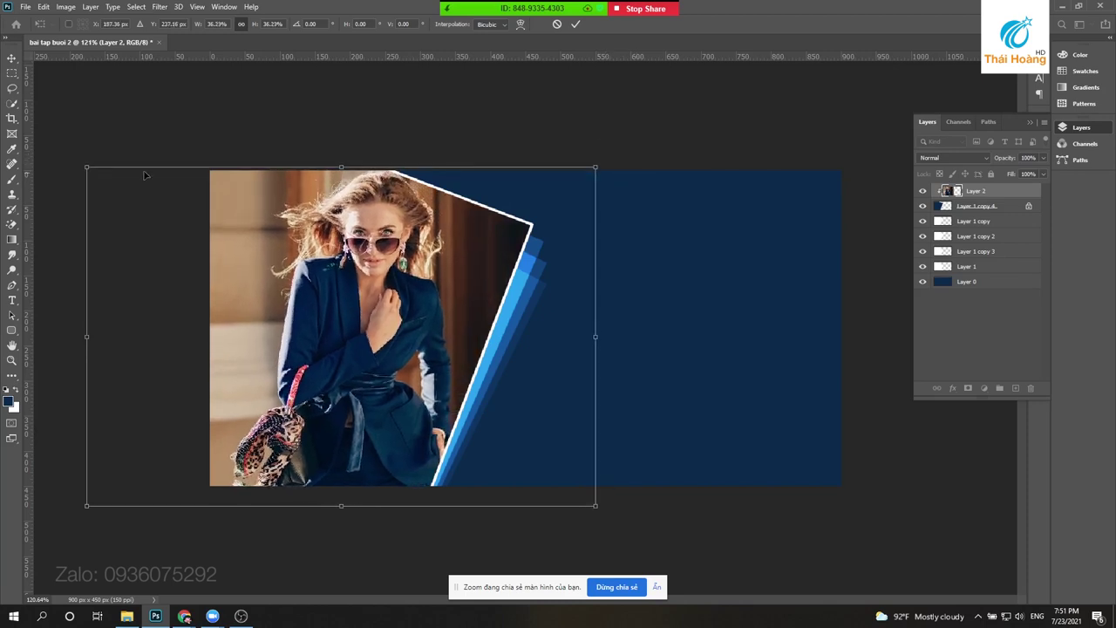
left_click_drag(85, 166, 87, 164)
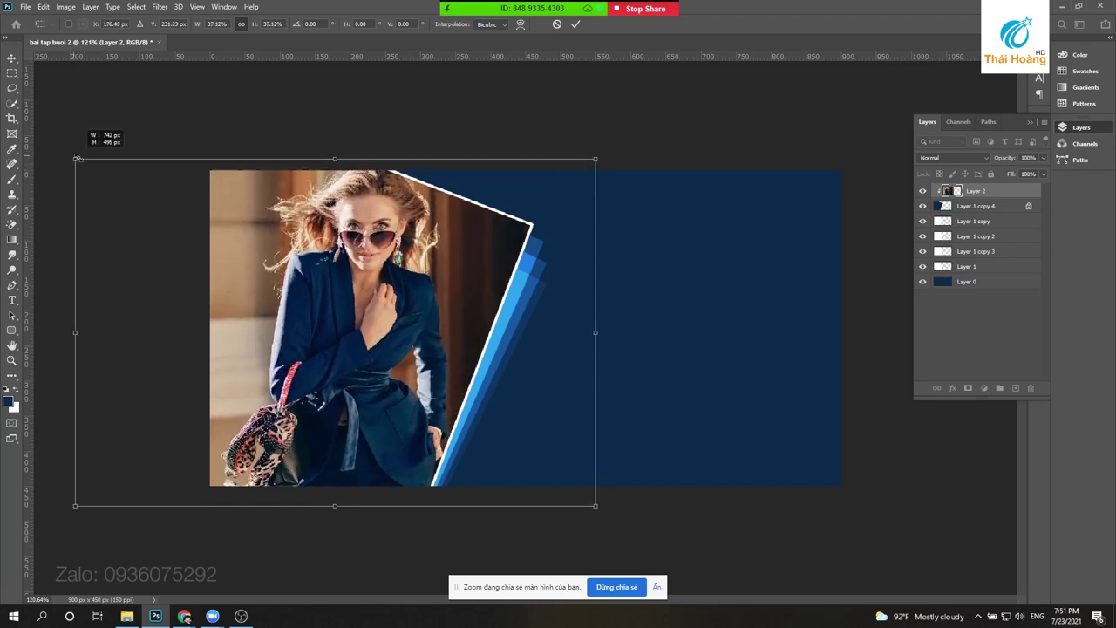
key("Return")
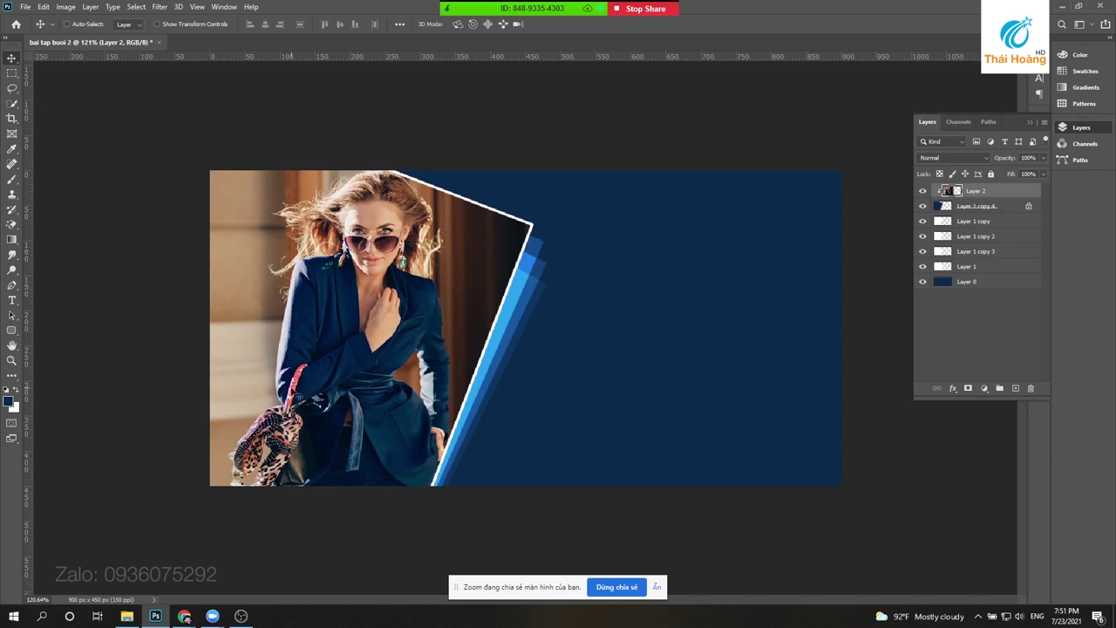
left_click(11, 73)
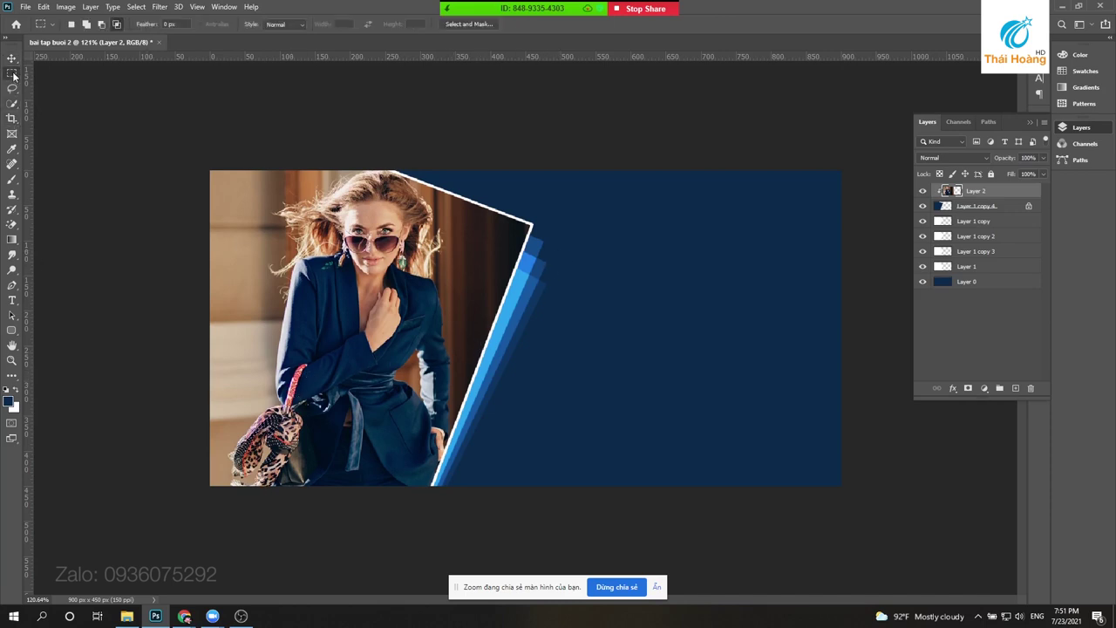
- Fill a 113 px square selection with white on a new layer
left_click(67, 73)
key("ctrl+plus")
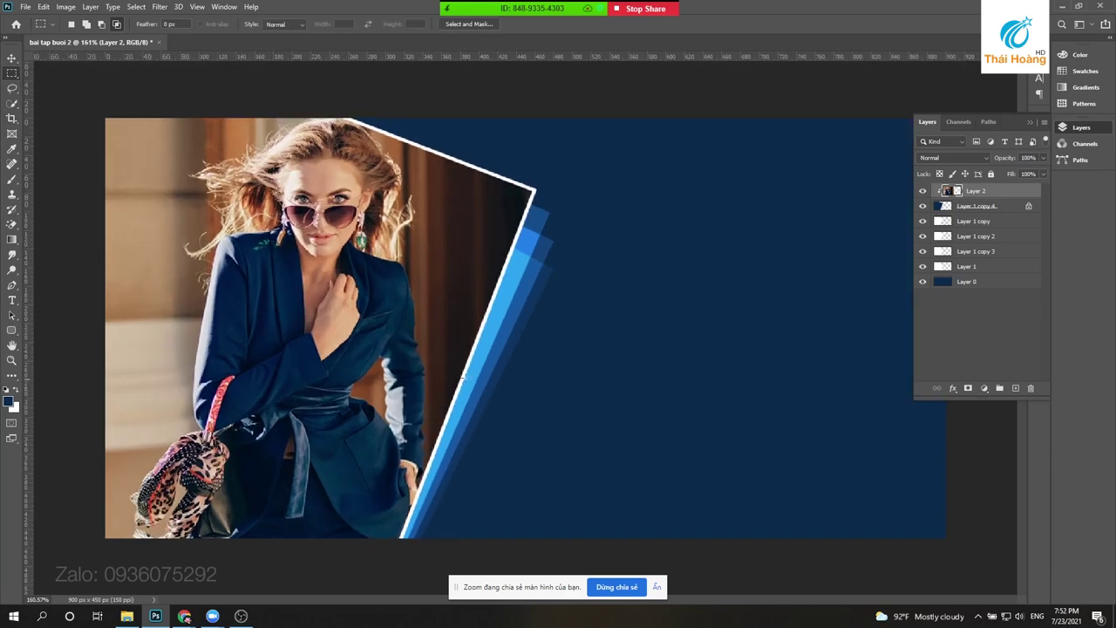
scroll(442, 334, "down", 1)
left_click_drag(422, 319, 528, 416)
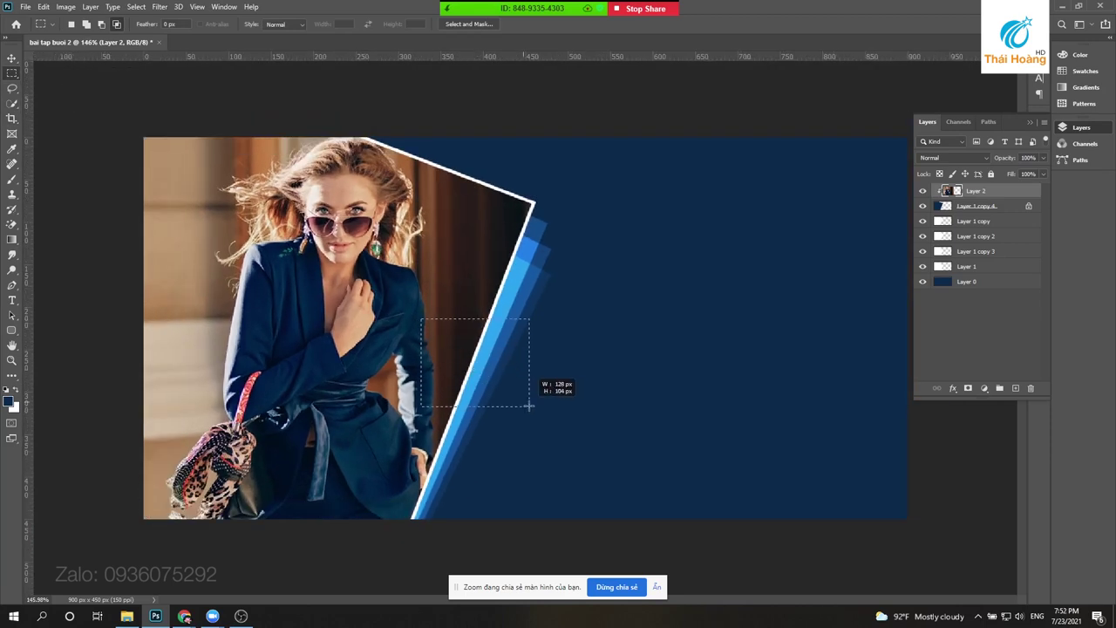
mouse_move(527, 416)
left_mouse_down()
mouse_move(516, 415)
mouse_move(527, 430)
left_mouse_up()
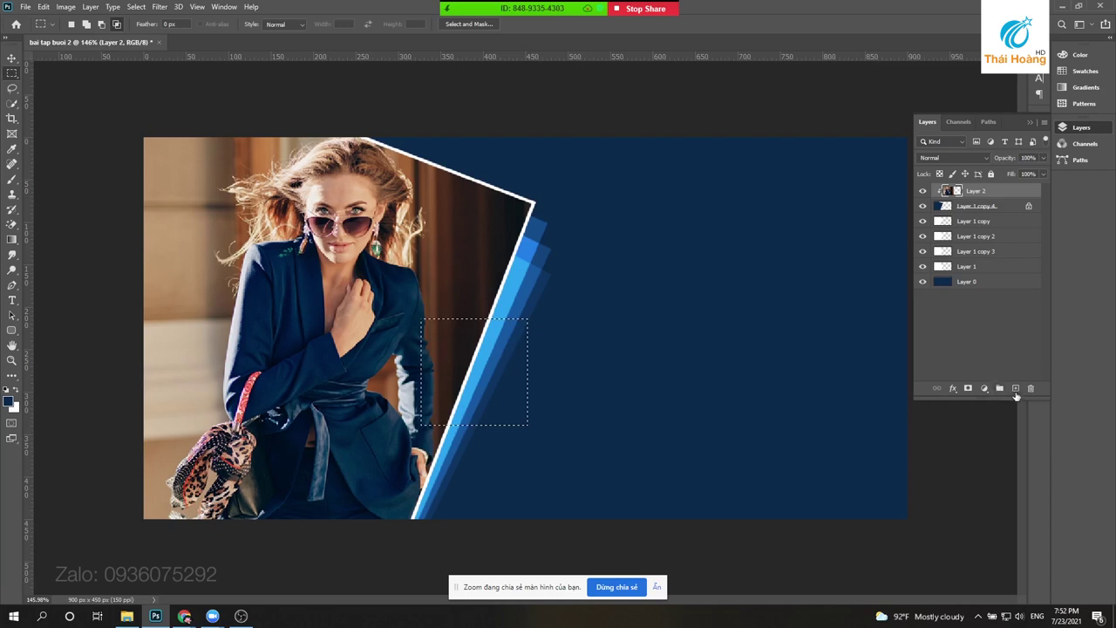
left_click(1015, 388)
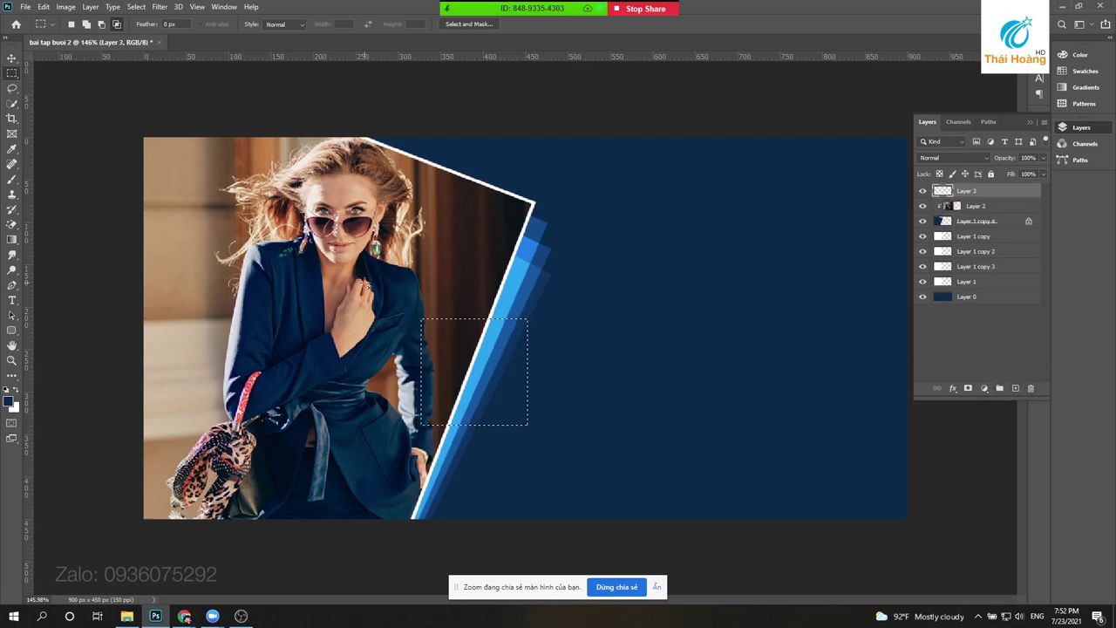
key("ctrl+BackSpace")
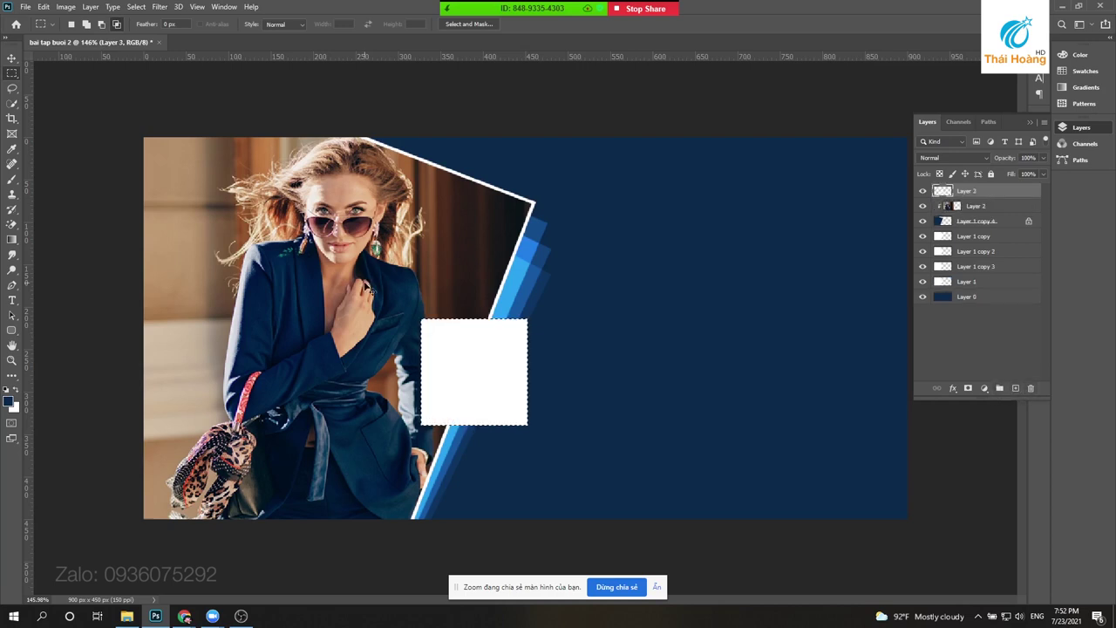
- Move the white square right onto the photo's angled edge and stripes
left_click(11, 57)
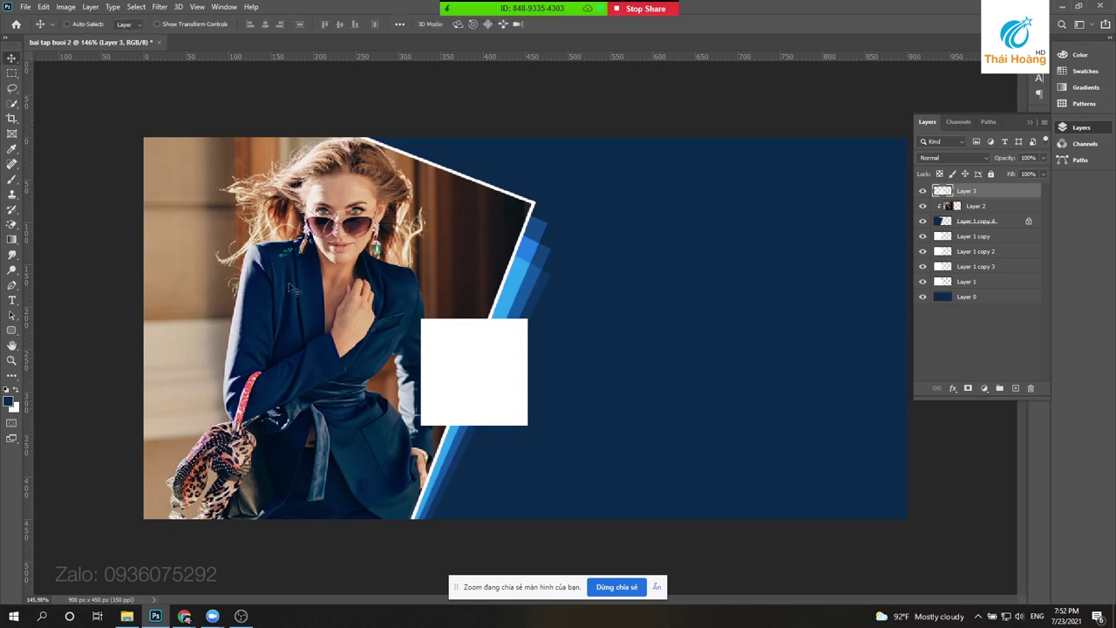
scroll(458, 366, "up", 5)
left_click_drag(473, 381, 459, 345)
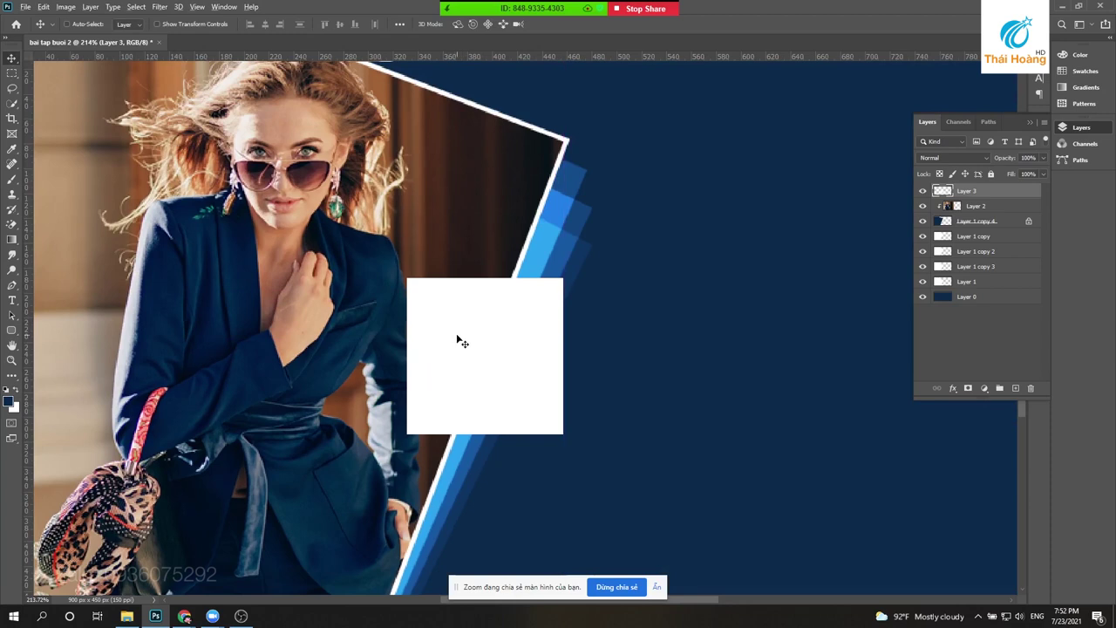
scroll(461, 341, "down", 5)
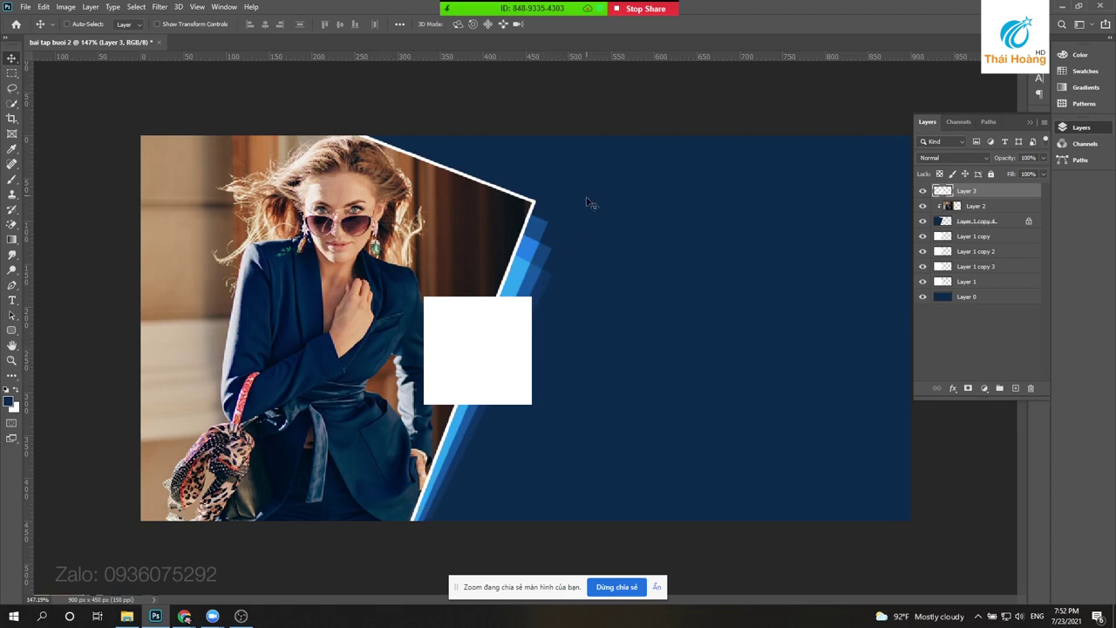
scroll(416, 282, "up", 1)
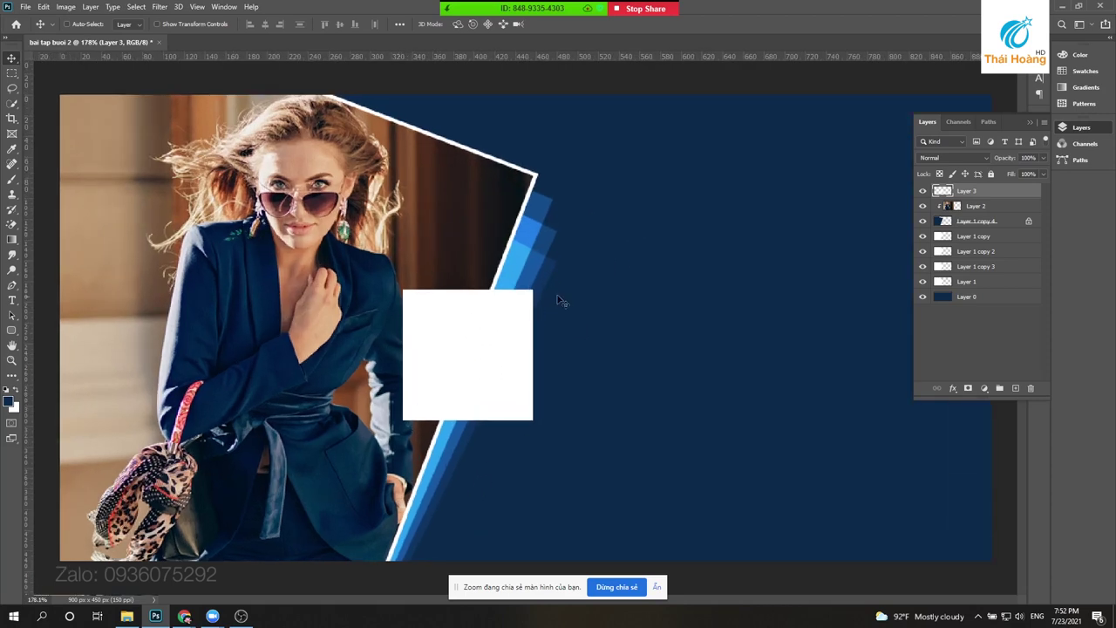
scroll(539, 293, "down", 1)
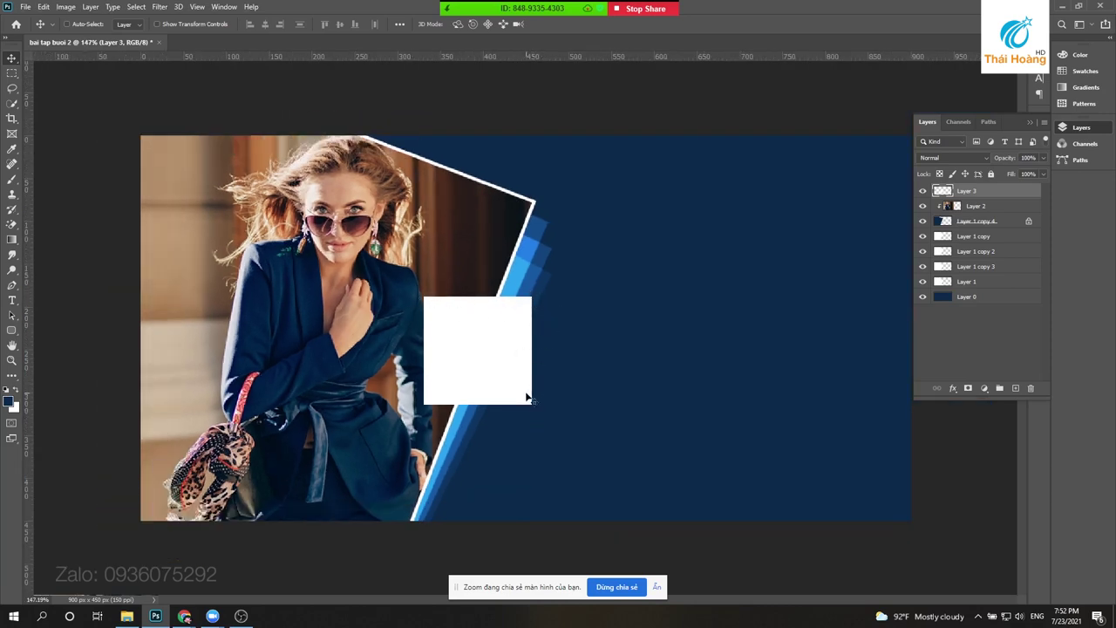
scroll(403, 375, "up", 1)
scroll(410, 371, "up", 2)
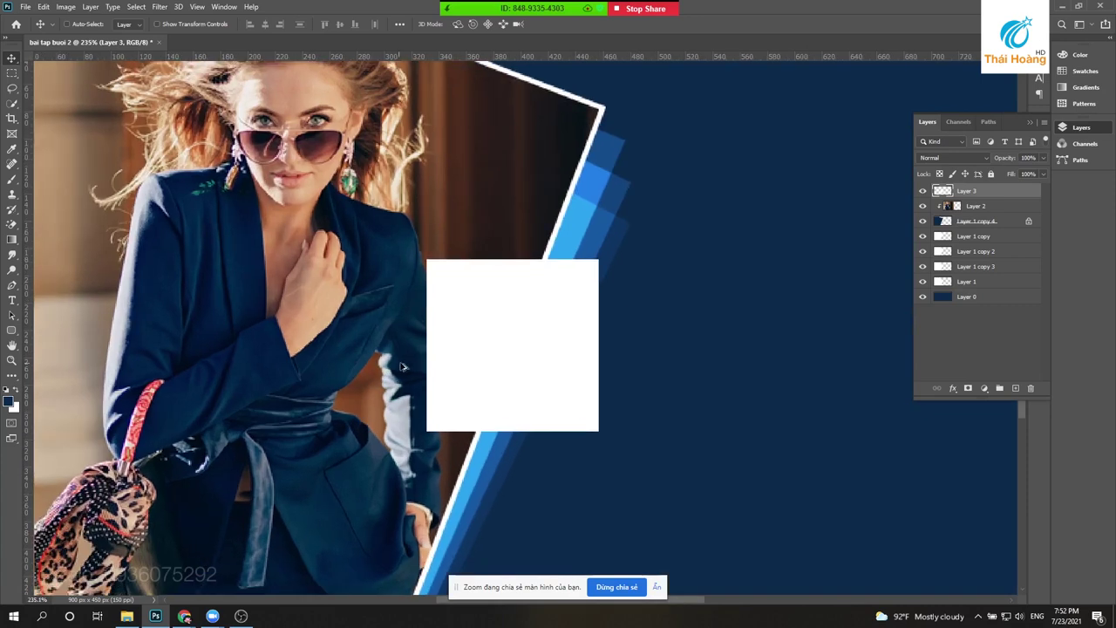
left_click_drag(418, 361, 539, 343)
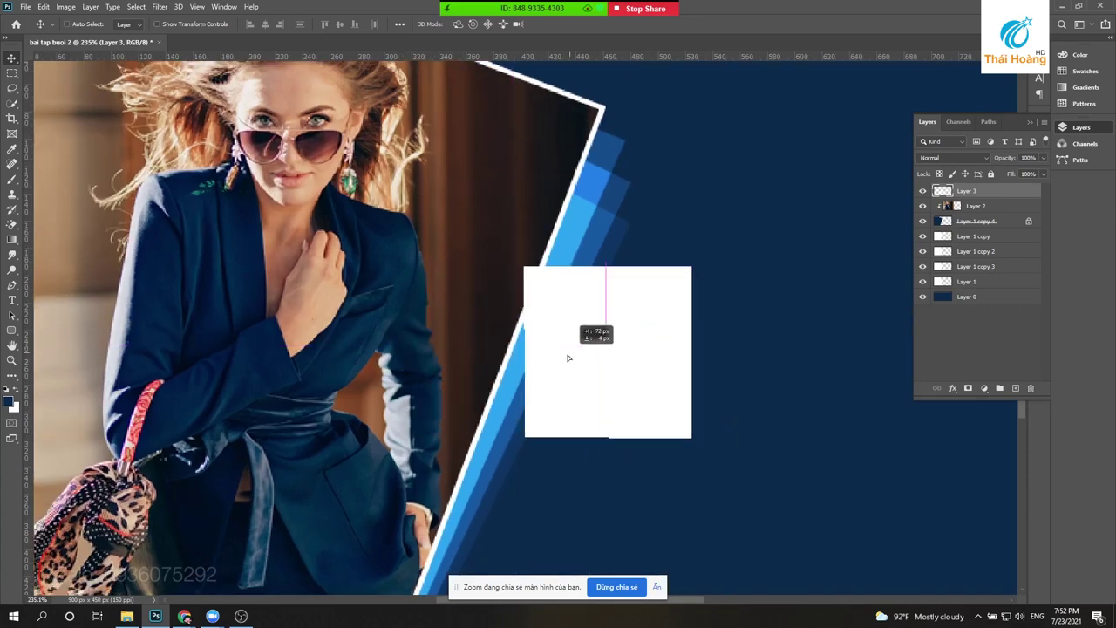
- Rotate the white square about 21.6° and reposition it over the angled edge
key("ctrl+t")
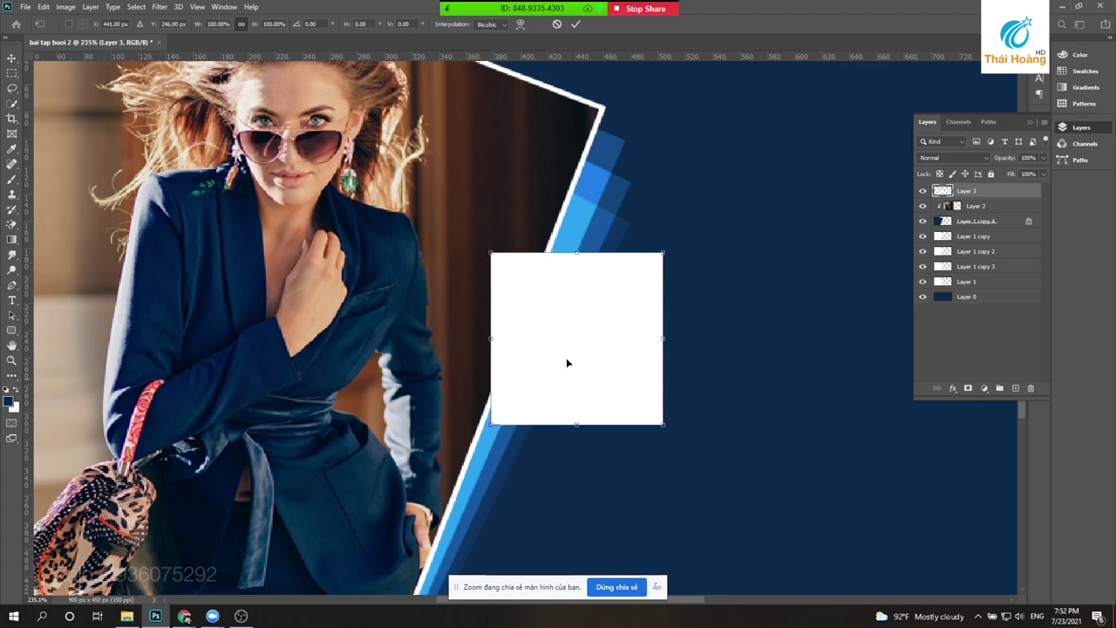
left_click_drag(678, 244, 721, 259)
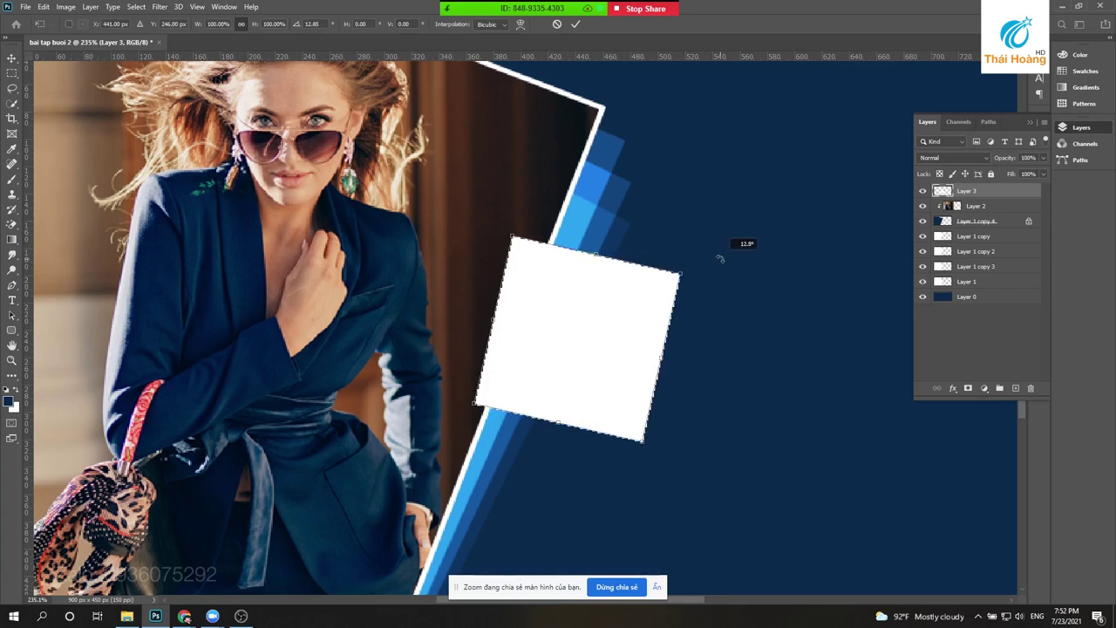
left_click_drag(566, 314, 599, 328)
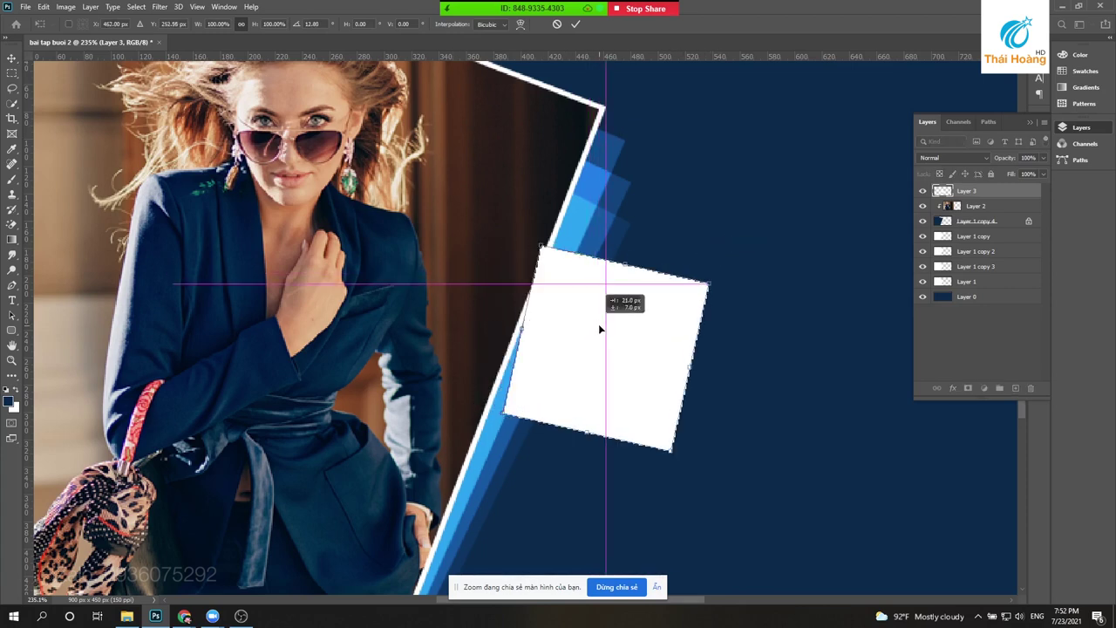
left_click_drag(732, 256, 746, 275)
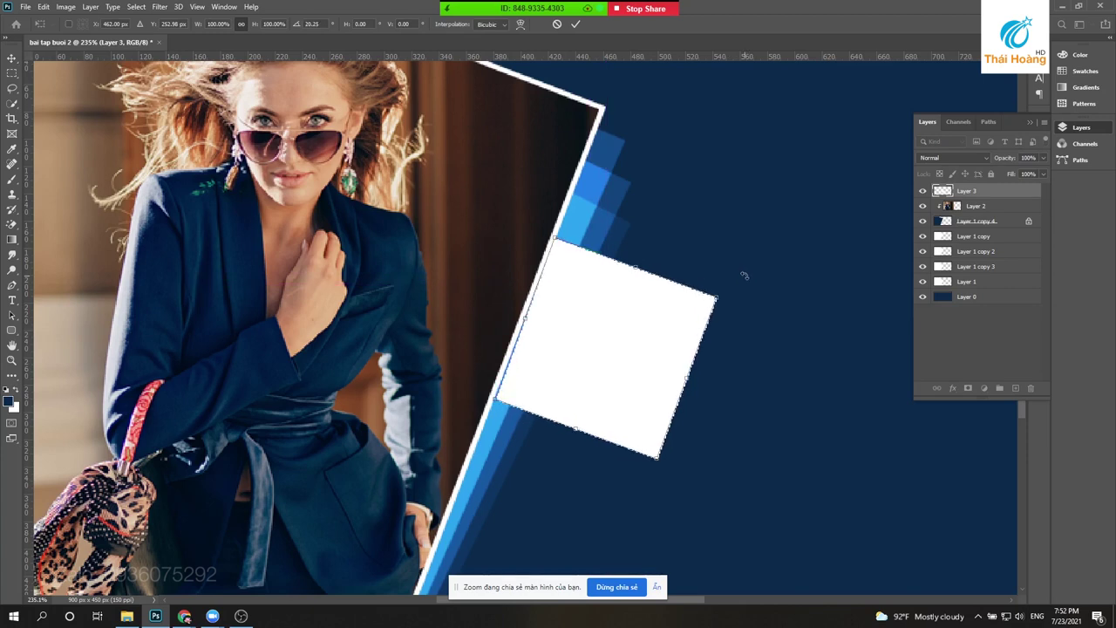
left_click_drag(740, 274, 747, 276)
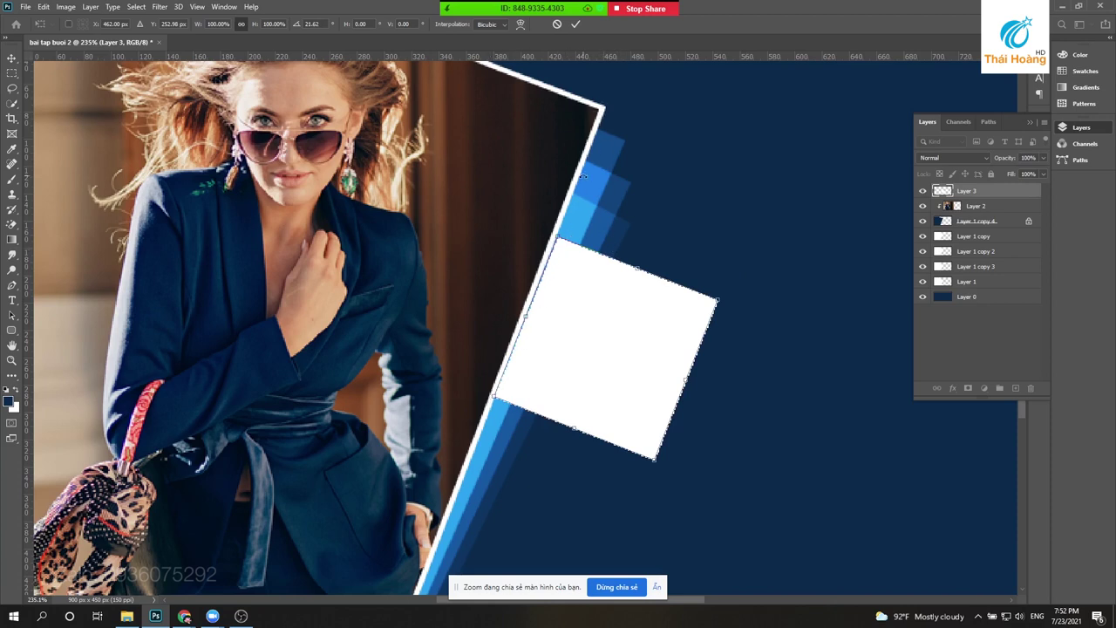
key("Return")
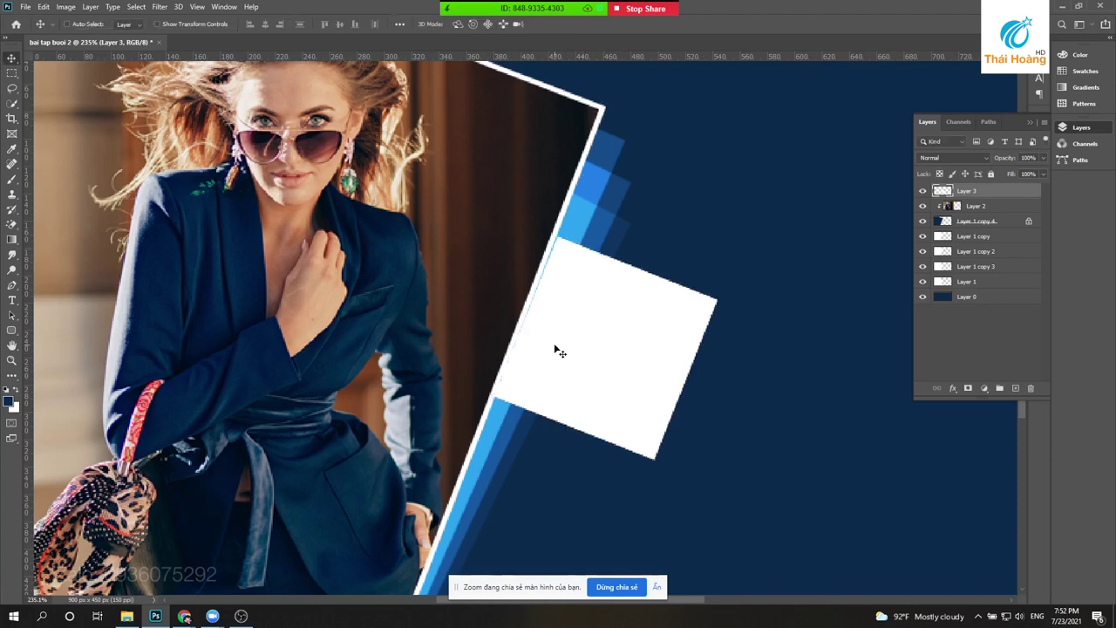
scroll(554, 342, "down", 2)
left_click_drag(580, 347, 516, 327)
scroll(517, 327, "down", 2)
- Shrink the white square to about 93% and nudge it into final position
key("ctrl+t")
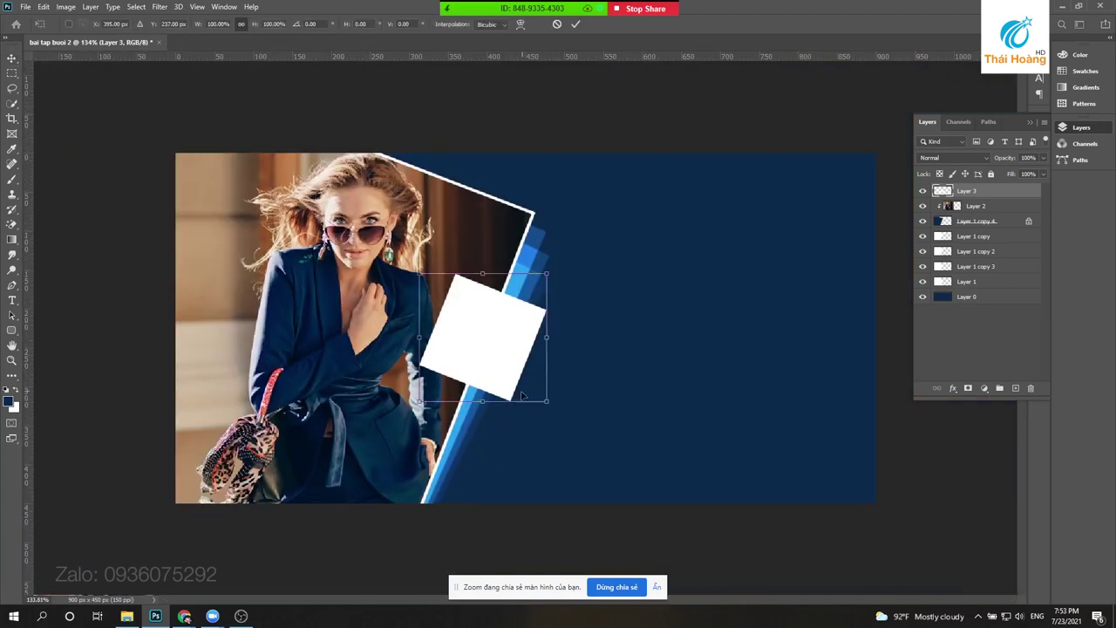
left_click_drag(544, 400, 505, 368)
key("Return")
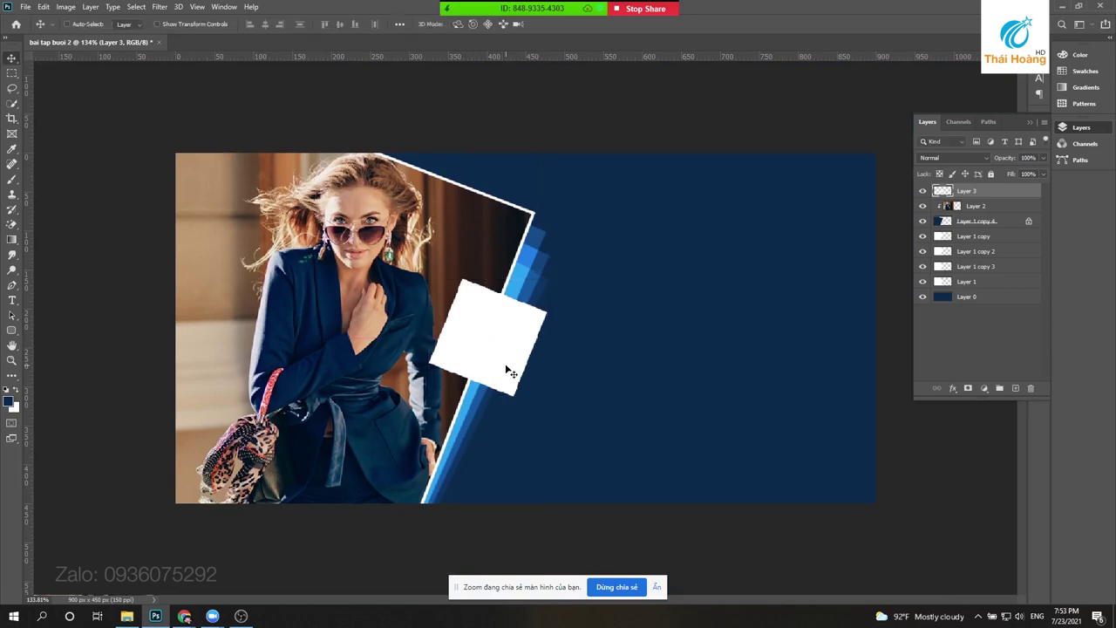
key("Left")
key("Right")
key("Left")
key("Left")
key("Left")
key("Right")
key("Right")
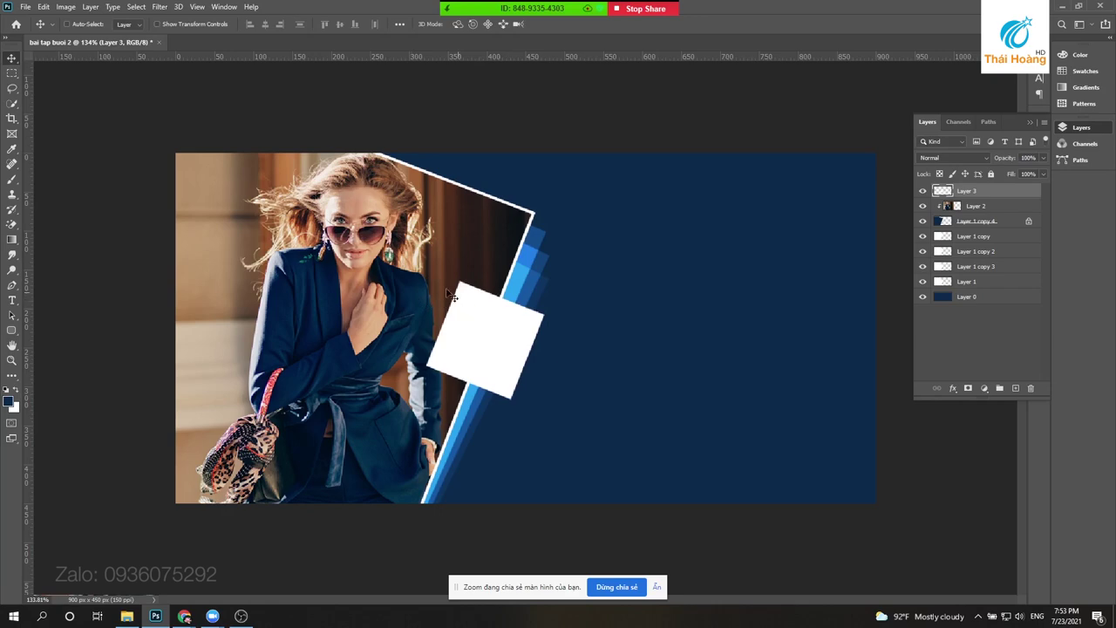
scroll(497, 362, "up", 2)
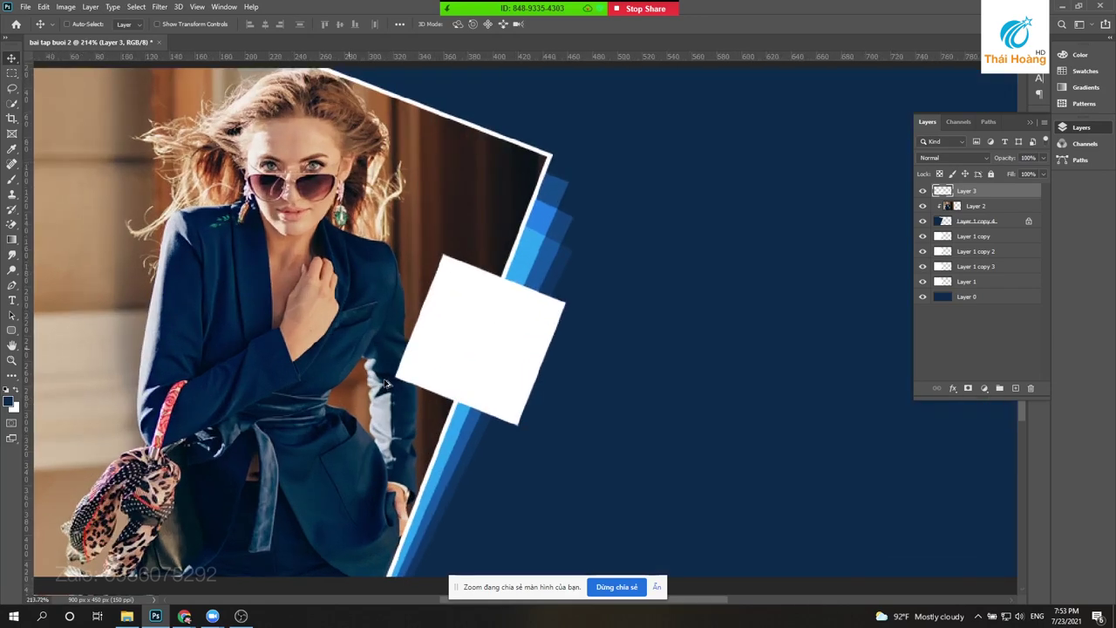
- Set the white square to Overlay blending, then duplicate it and shrink the copy to about 93%
scroll(462, 343, "up", 3)
left_click(953, 157)
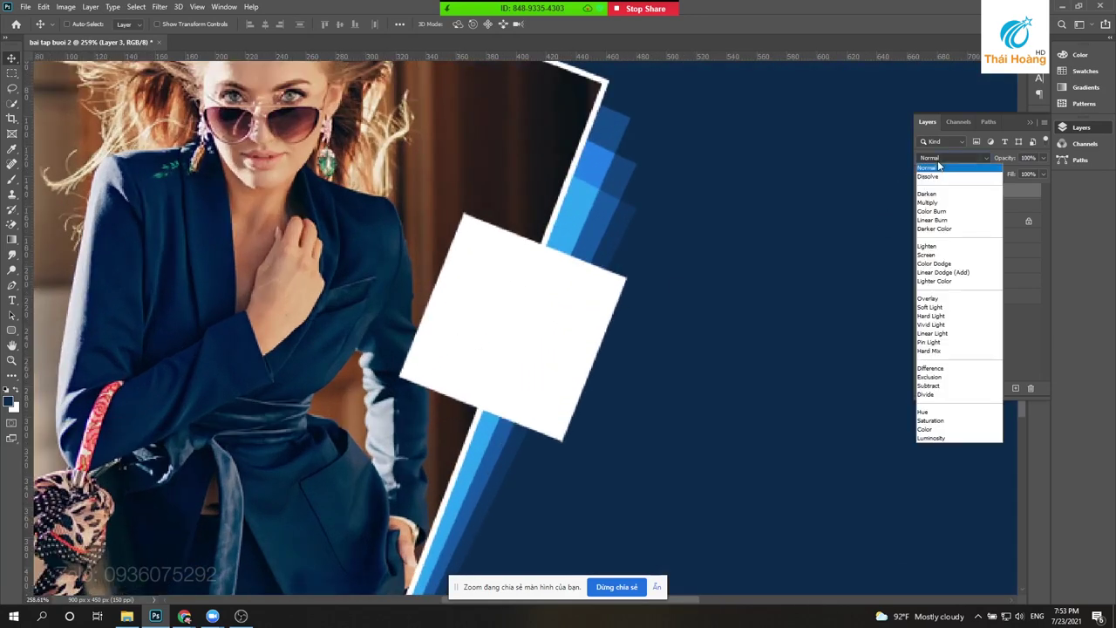
left_click(955, 297)
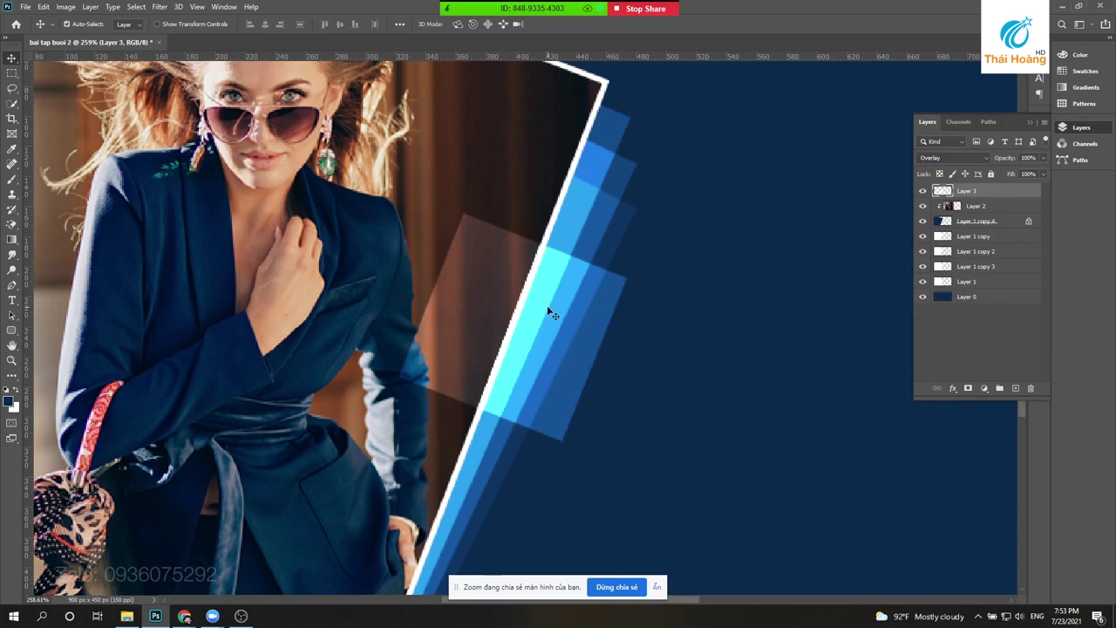
key("ctrl+j")
key("ctrl+t")
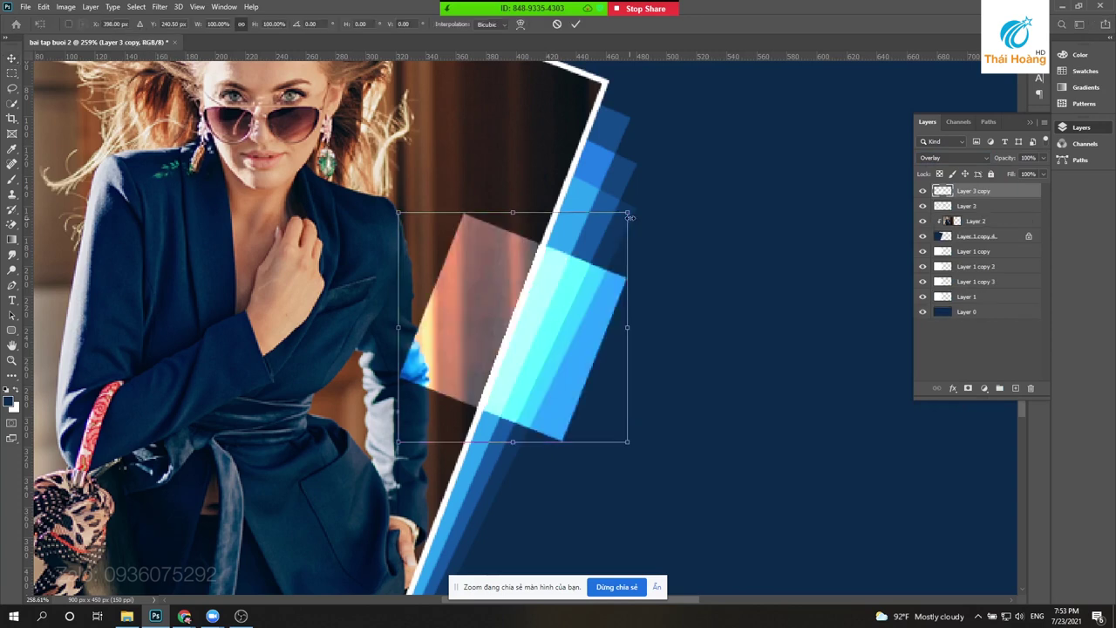
left_click_drag(630, 218, 621, 227)
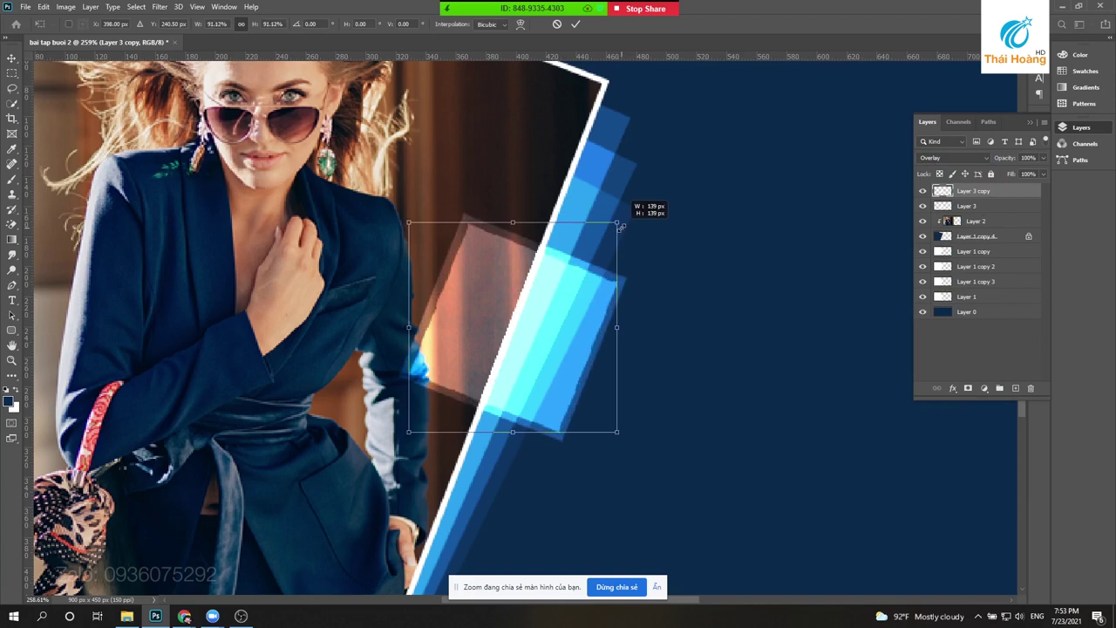
key("Return")
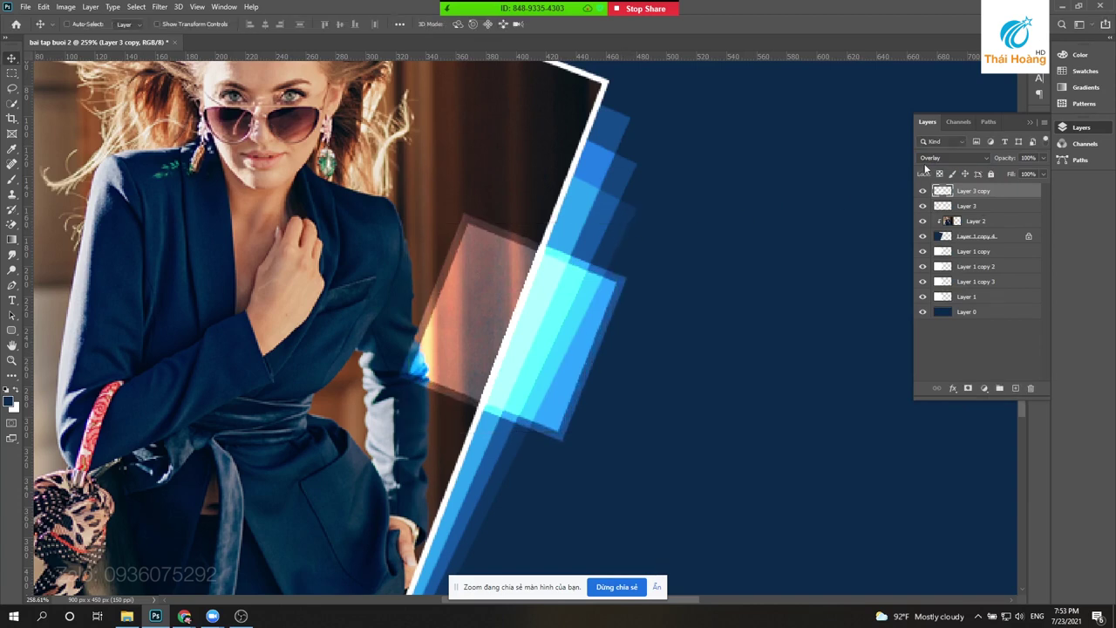
- Make the copy Normal white, then shrink another duplicate 93% and fill it navy as an inner square
left_click(933, 158)
left_click(942, 164)
key("ctrl+j")
left_click_drag(504, 303, 765, 236)
key("ctrl+z")
key("ctrl+t")
left_click_drag(617, 223, 611, 230)
key("Return")
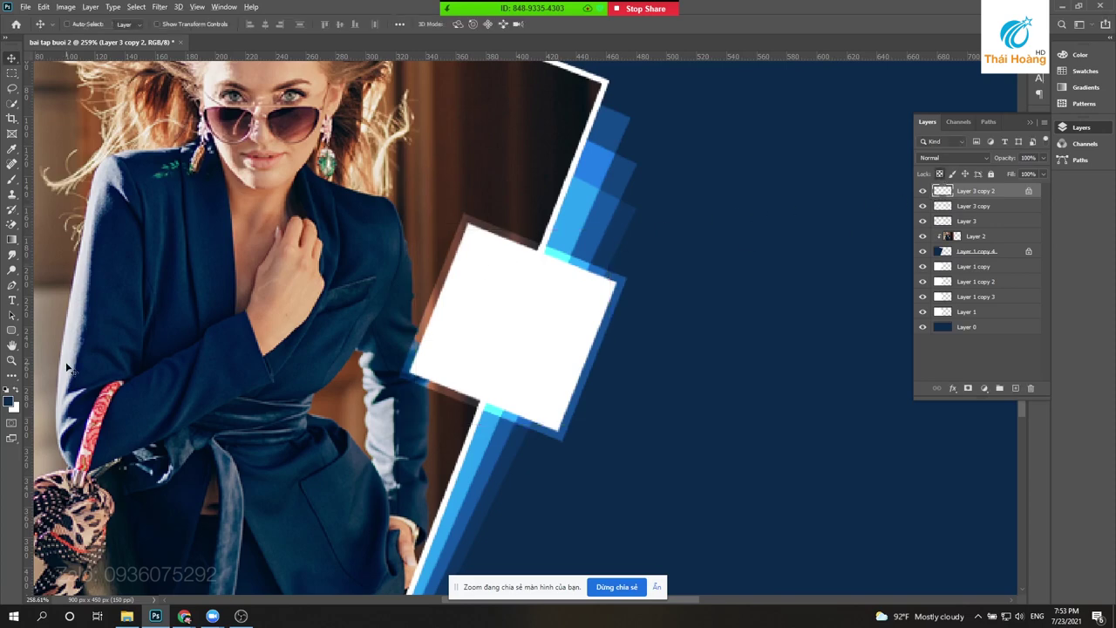
key("alt+BackSpace")
- Review the navy square's white frame and pick the photo layer from the canvas
scroll(611, 354, "down", 3)
scroll(636, 368, "down", 2)
scroll(626, 373, "down", 2)
scroll(355, 373, "up", 1)
scroll(345, 314, "up", 1)
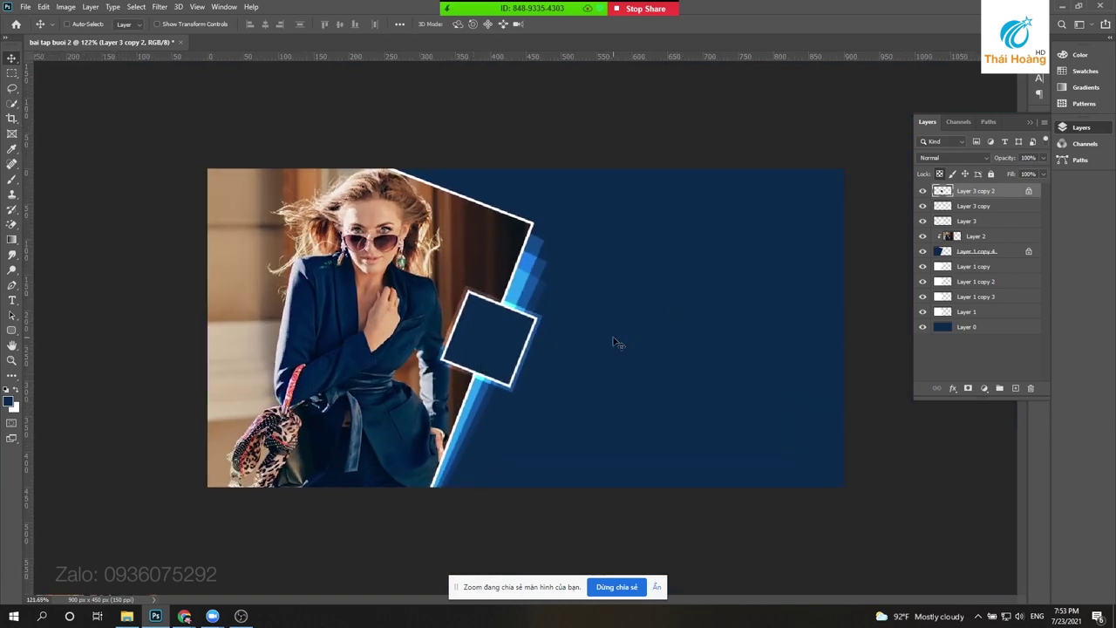
right_click(354, 340)
- Shift the photo about 13 px left, then delete Layer 3 copy 2 through Layer 1
left_click(371, 344)
left_click_drag(369, 341, 355, 342)
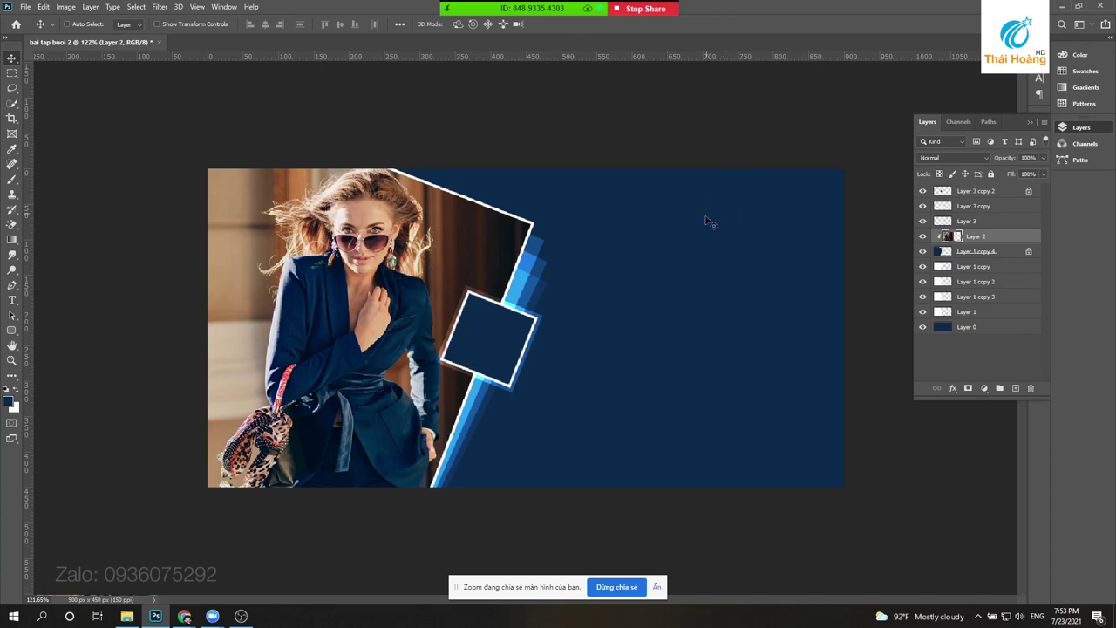
left_click(988, 192)
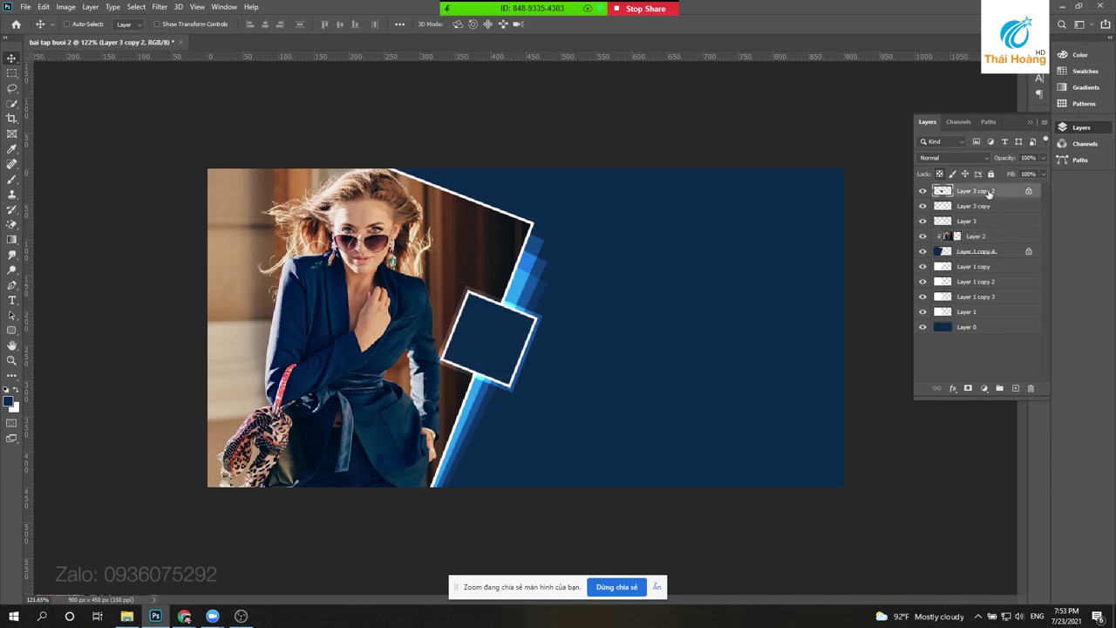
left_click(980, 313, "shift")
key("Delete")
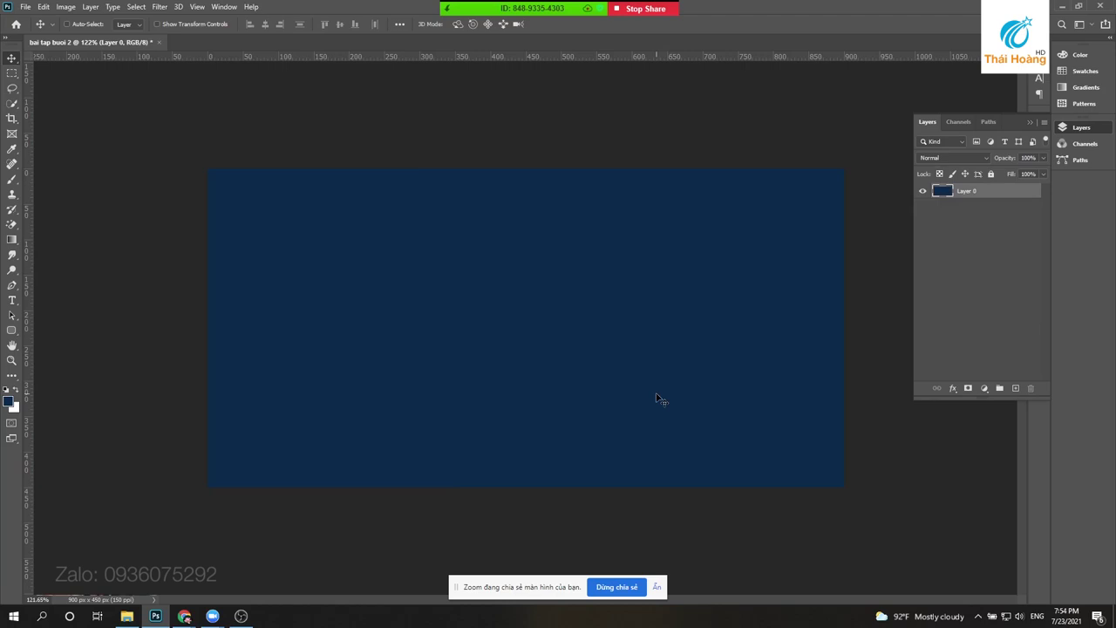
- Fill a wide rectangular band reaching the banner's right edge with white on a new layer
left_click(12, 74)
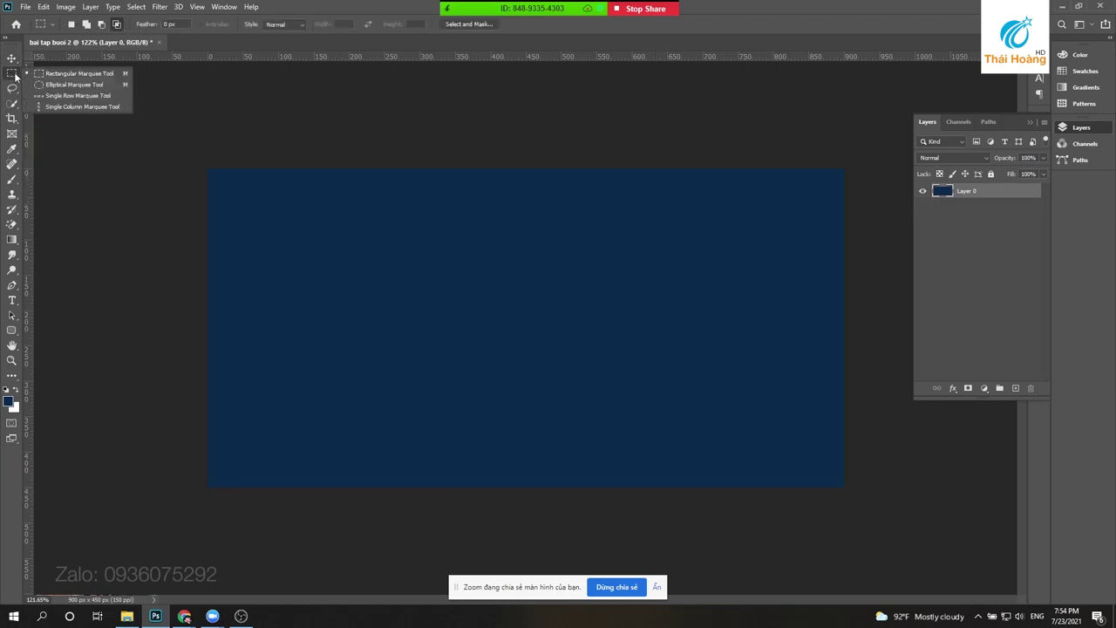
left_click(61, 76)
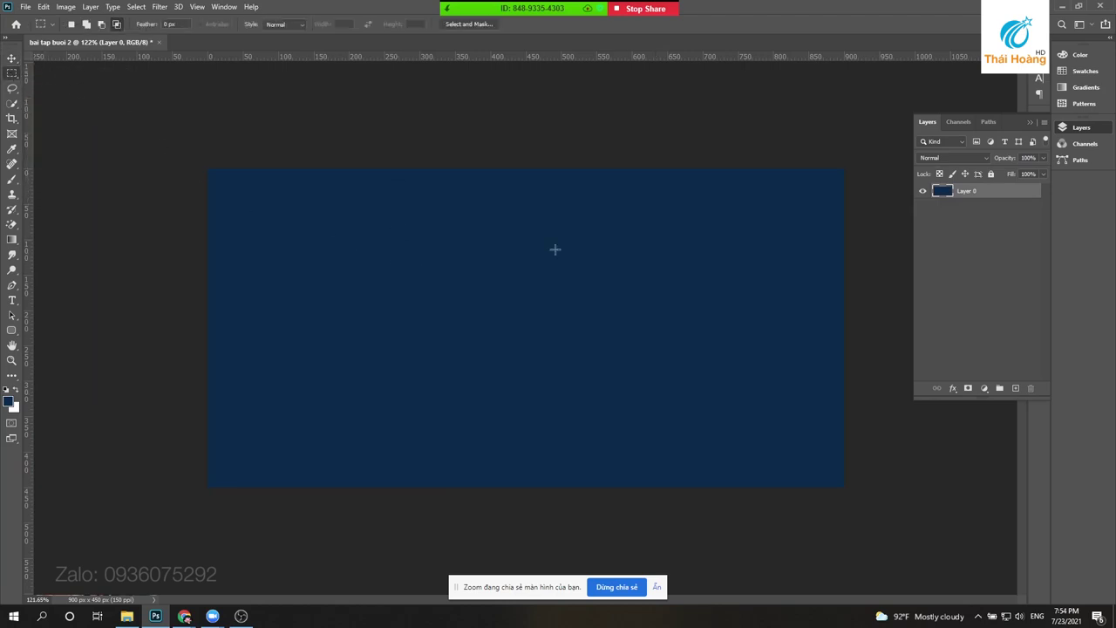
mouse_move(377, 199)
left_mouse_down()
mouse_move(703, 318)
mouse_move(694, 298)
left_mouse_up()
left_click_drag(694, 299, 843, 293)
left_click(1017, 389)
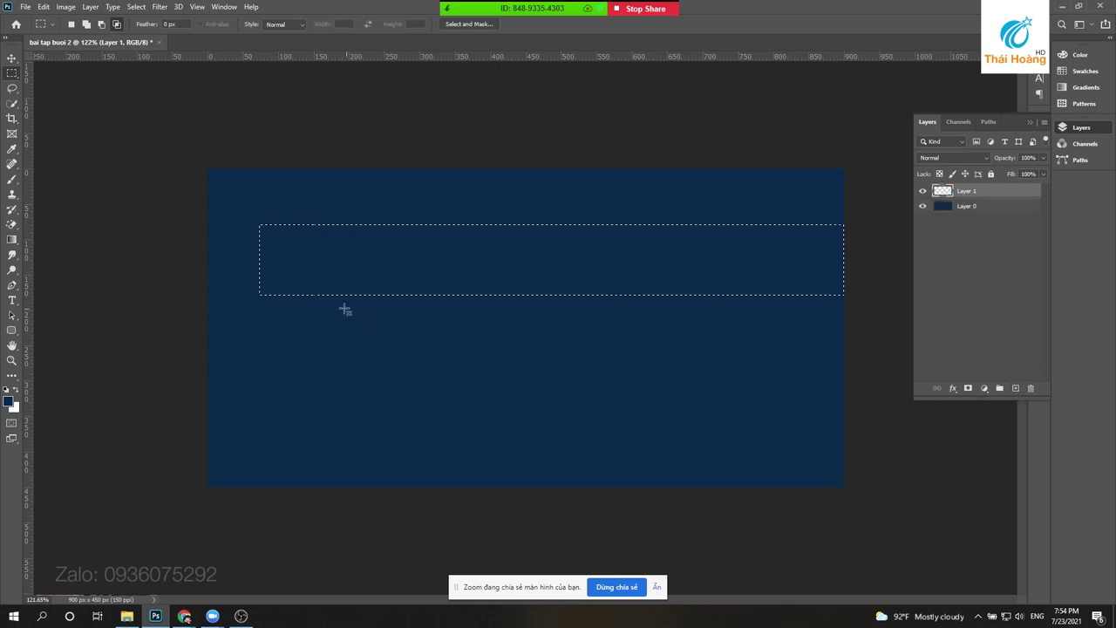
key("ctrl+BackSpace")
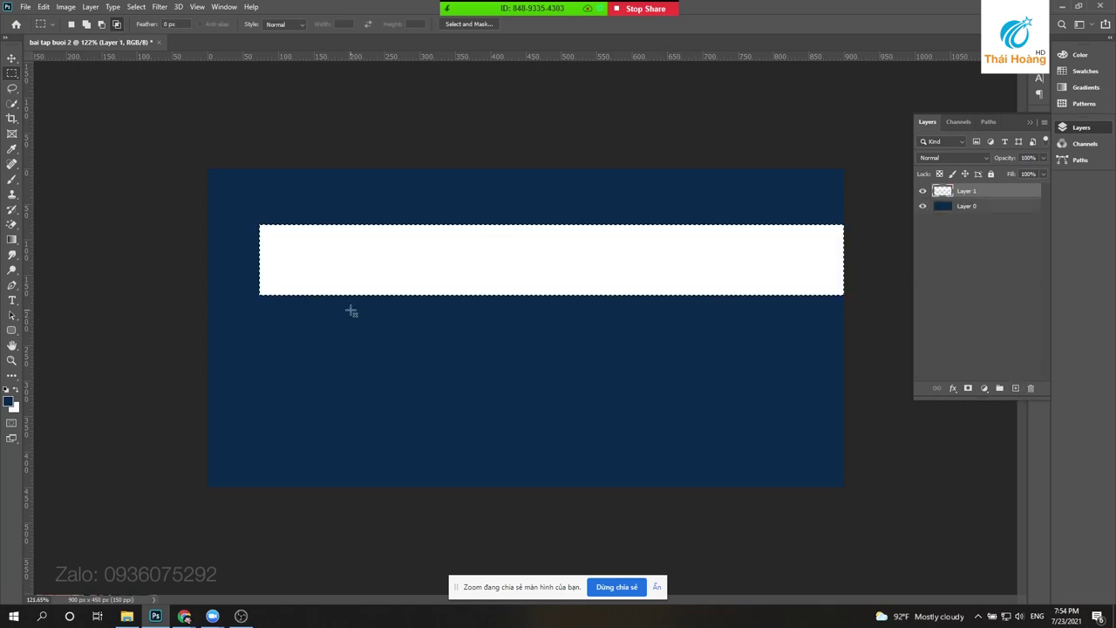
key("ctrl+d")
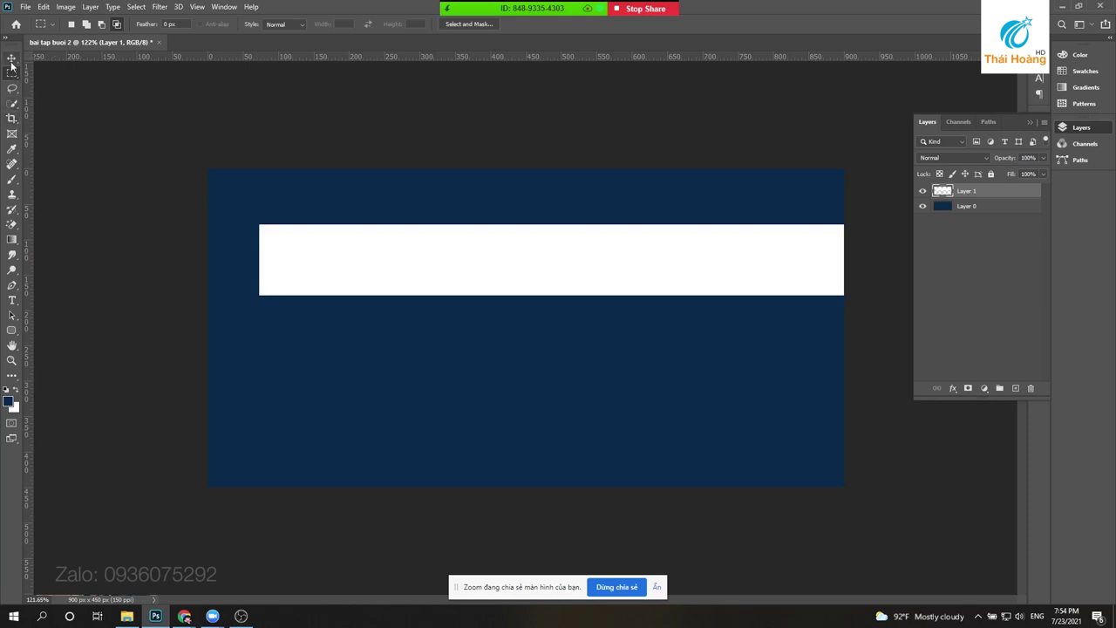
- Rotate the white bar to about -59.5° and shift it left across the banner
left_click(11, 57)
left_click_drag(577, 277, 567, 300)
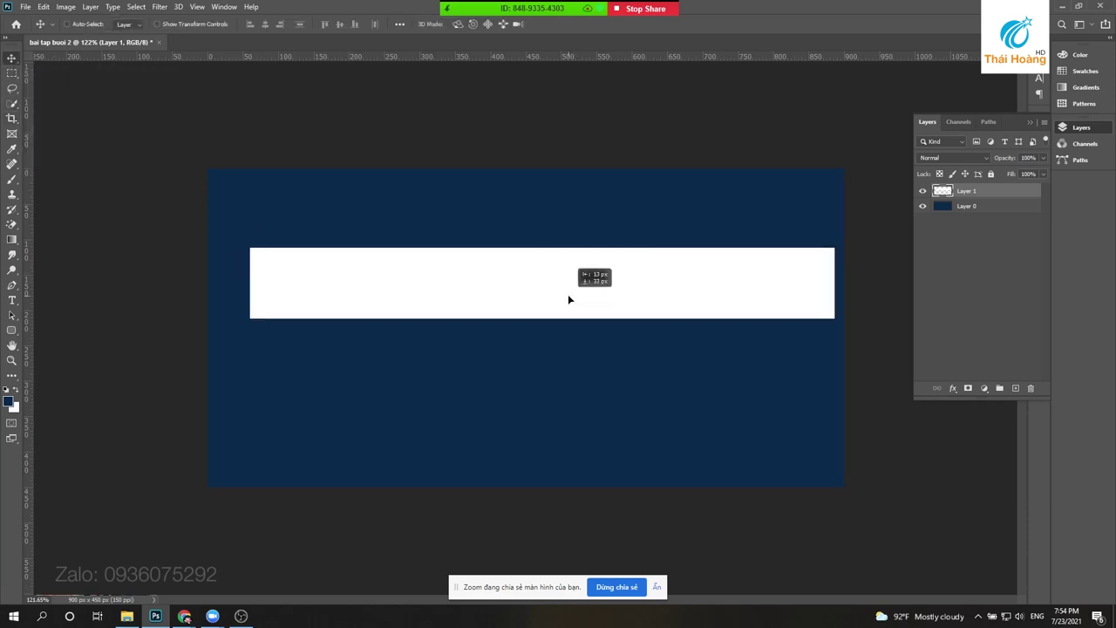
key("ctrl+t")
mouse_move(840, 311)
left_mouse_down()
mouse_move(728, 221)
mouse_move(532, 304)
mouse_move(448, 267)
mouse_move(618, 242)
mouse_move(615, 230)
left_mouse_up()
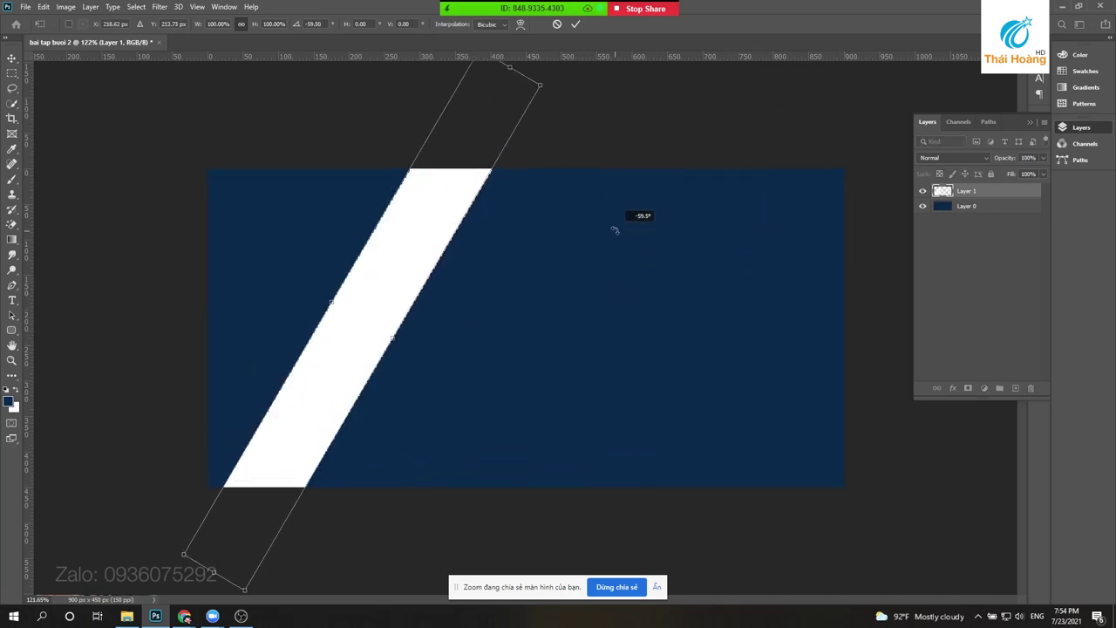
key("Return")
left_click_drag(386, 283, 368, 316)
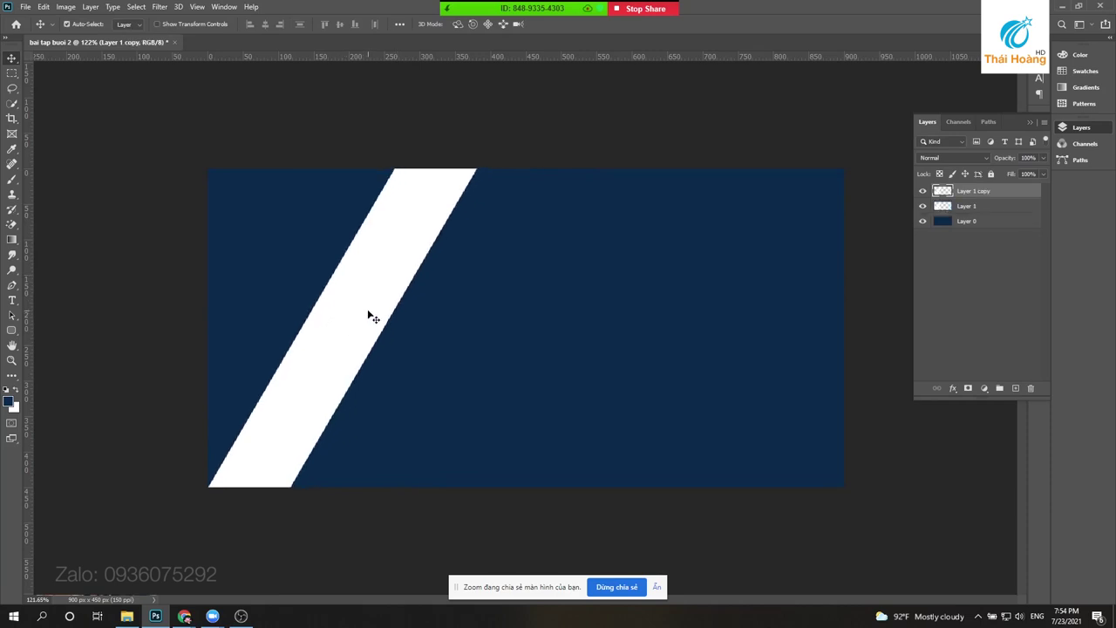
- Copy the white bar left and right as parallel diagonal stripes with thin navy gaps
mouse_move(348, 326)
left_mouse_down()
mouse_move(250, 301)
mouse_move(259, 304)
left_mouse_up()
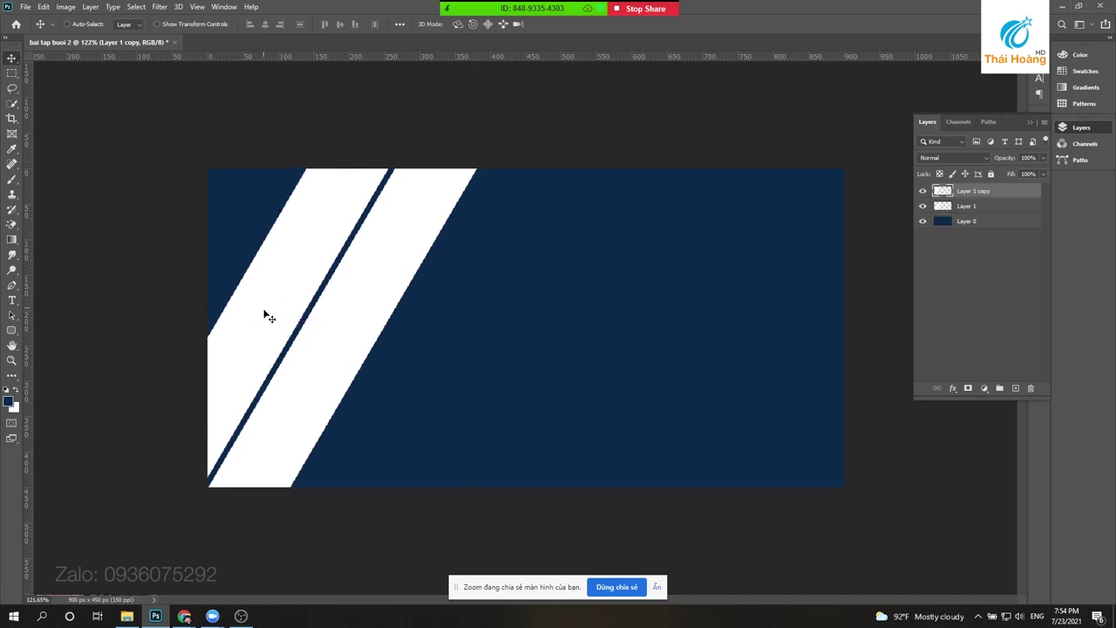
key("Right")
key("Right")
key("Right")
key("Right")
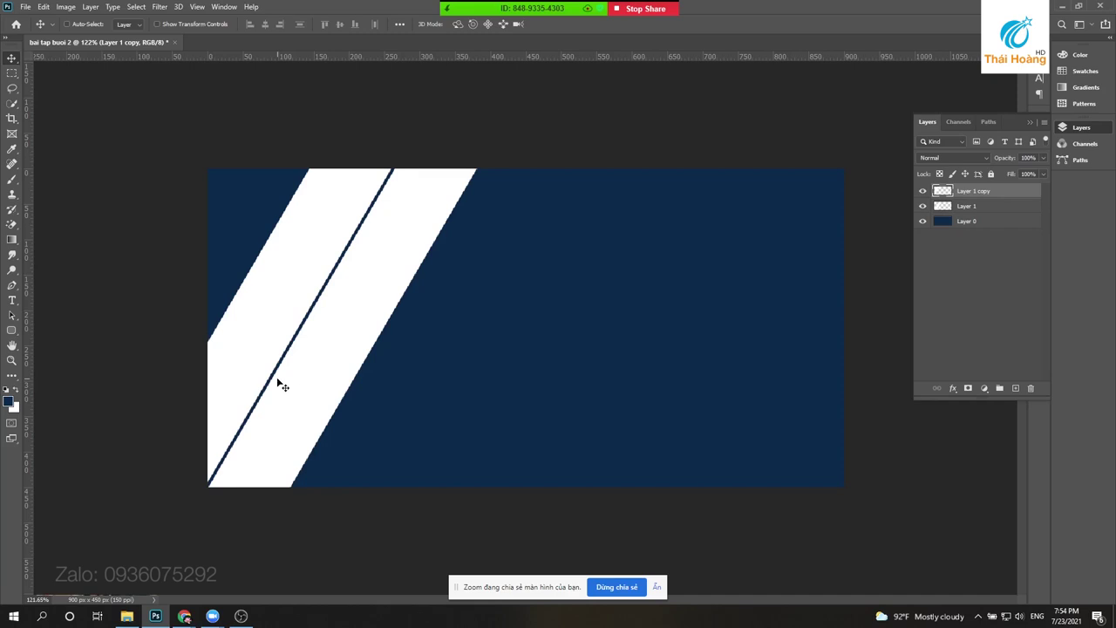
key("ctrl+j")
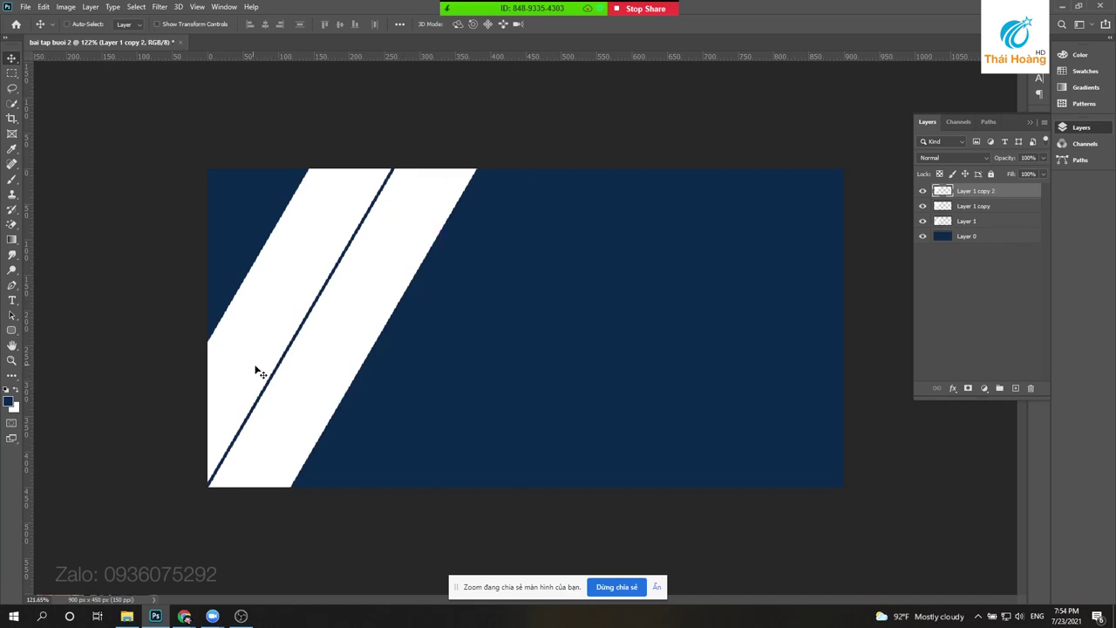
left_click_drag(313, 349, 435, 382)
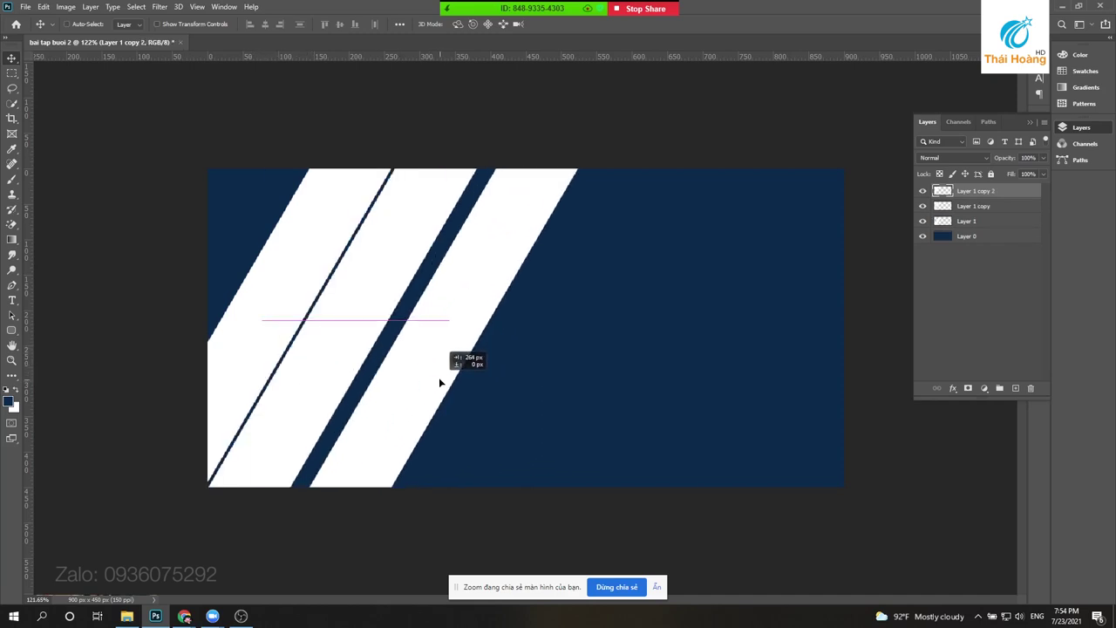
left_click_drag(434, 382, 430, 391)
scroll(430, 391, "down", 2)
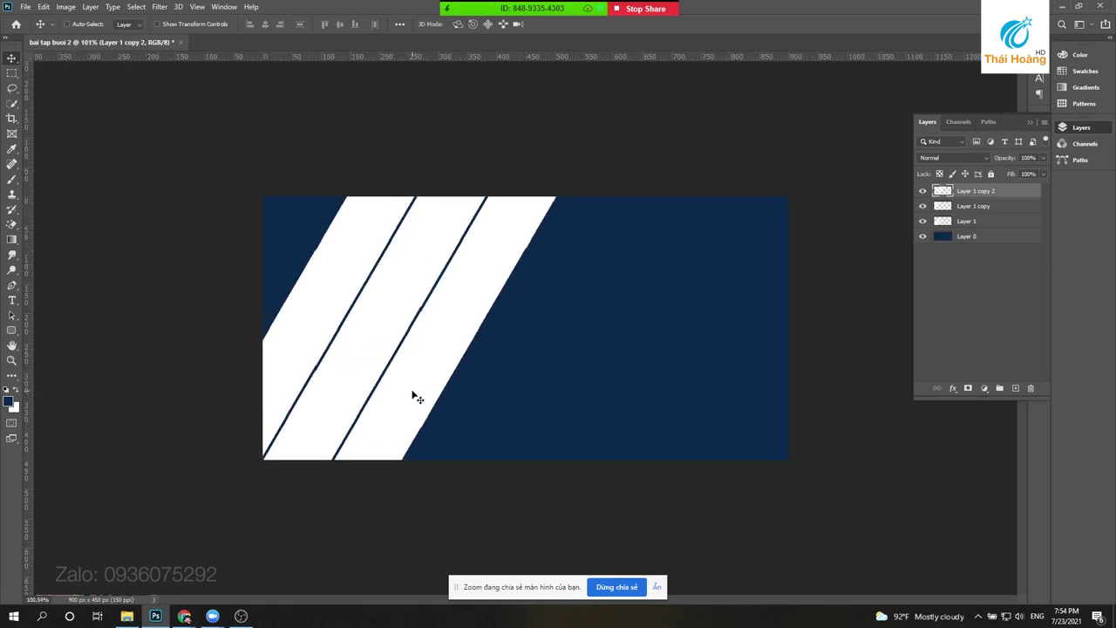
scroll(415, 396, "up", 2)
left_click_drag(393, 401, 501, 400)
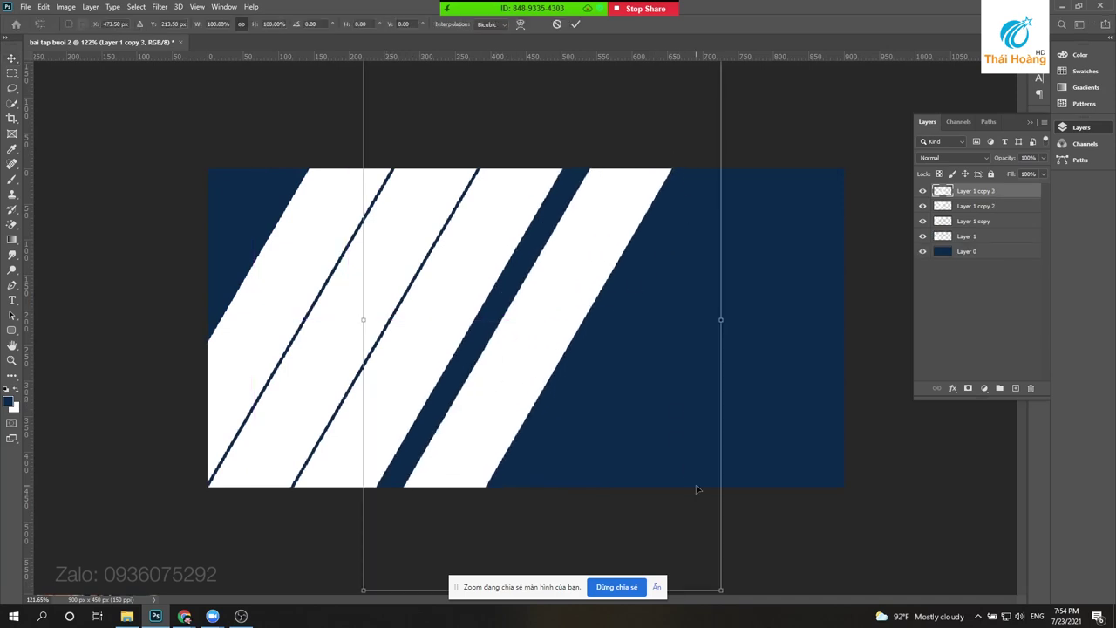
- Scale the newest stripe shorter and align it to the banner's bottom edge
scroll(698, 489, "down", 3, "alt")
left_click_drag(675, 528, 619, 448)
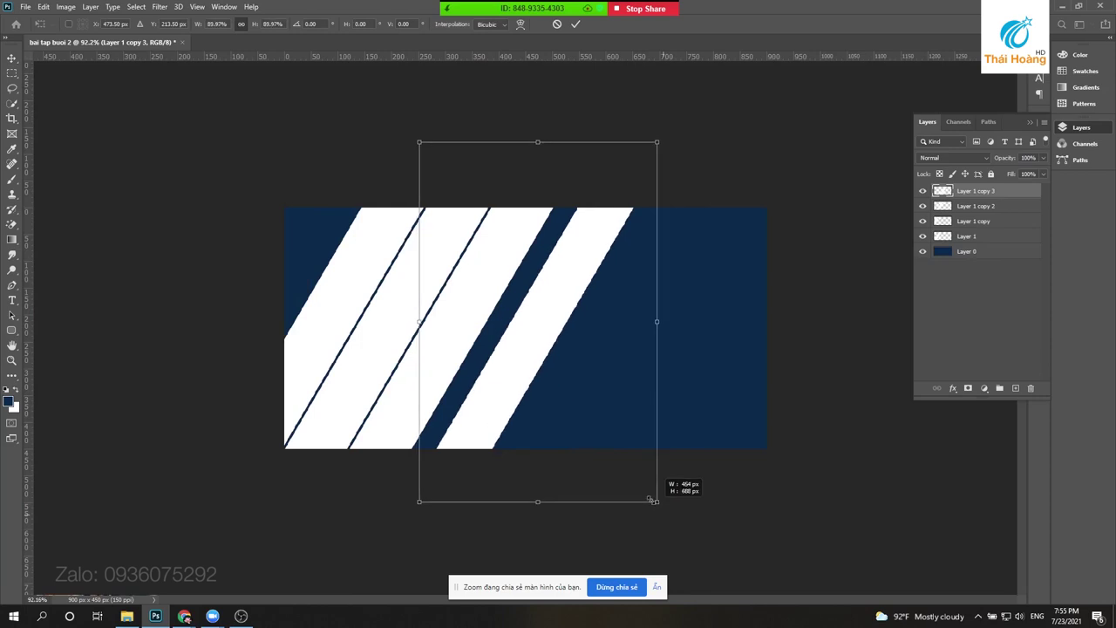
left_click_drag(518, 362, 494, 361)
scroll(494, 366, "up", 2, "alt")
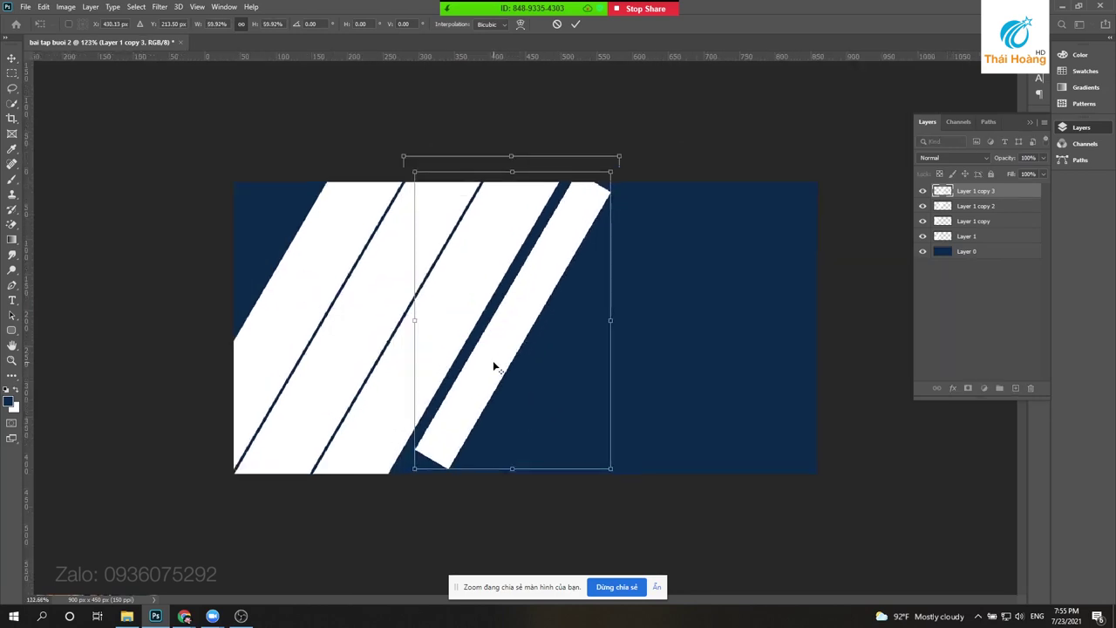
scroll(494, 367, "up", 2, "alt")
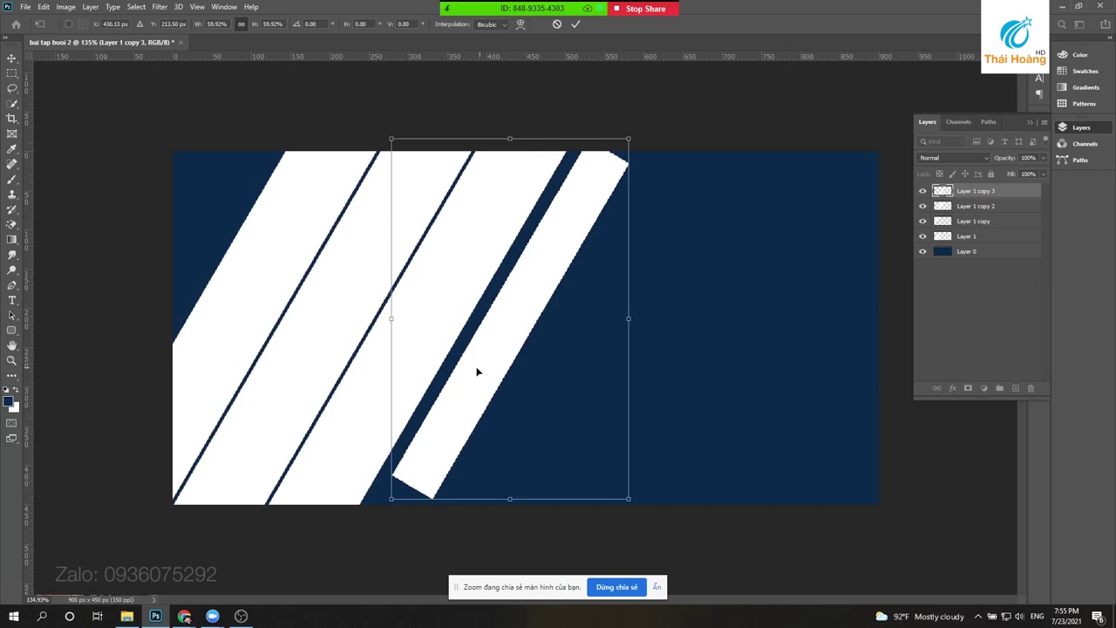
left_click_drag(479, 371, 468, 374)
key("Return")
left_click_drag(468, 374, 465, 375)
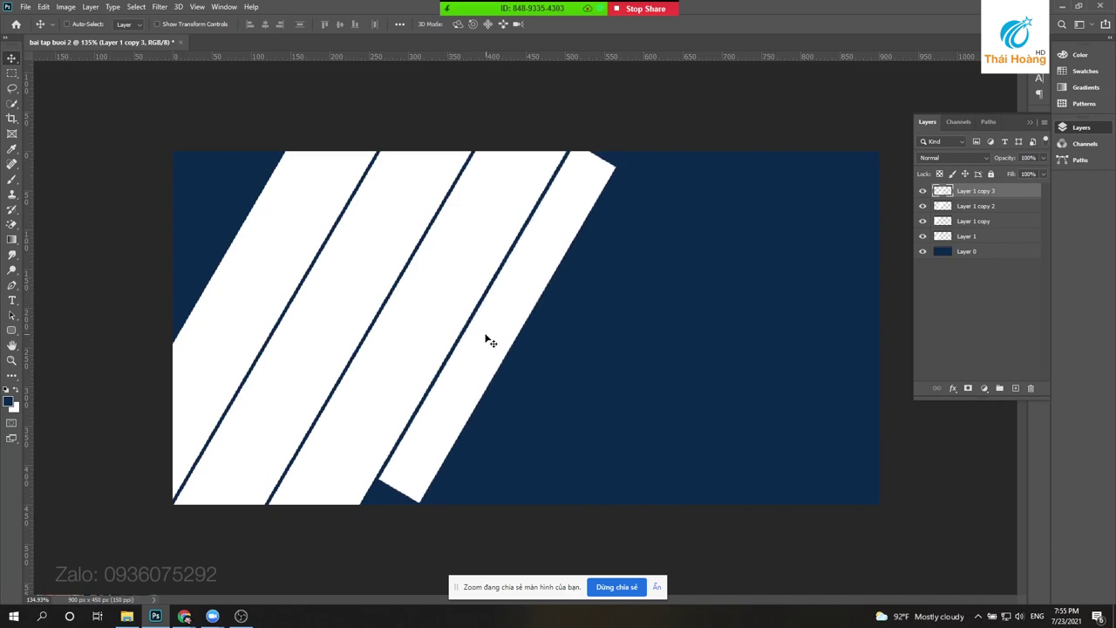
scroll(491, 341, "down", 2)
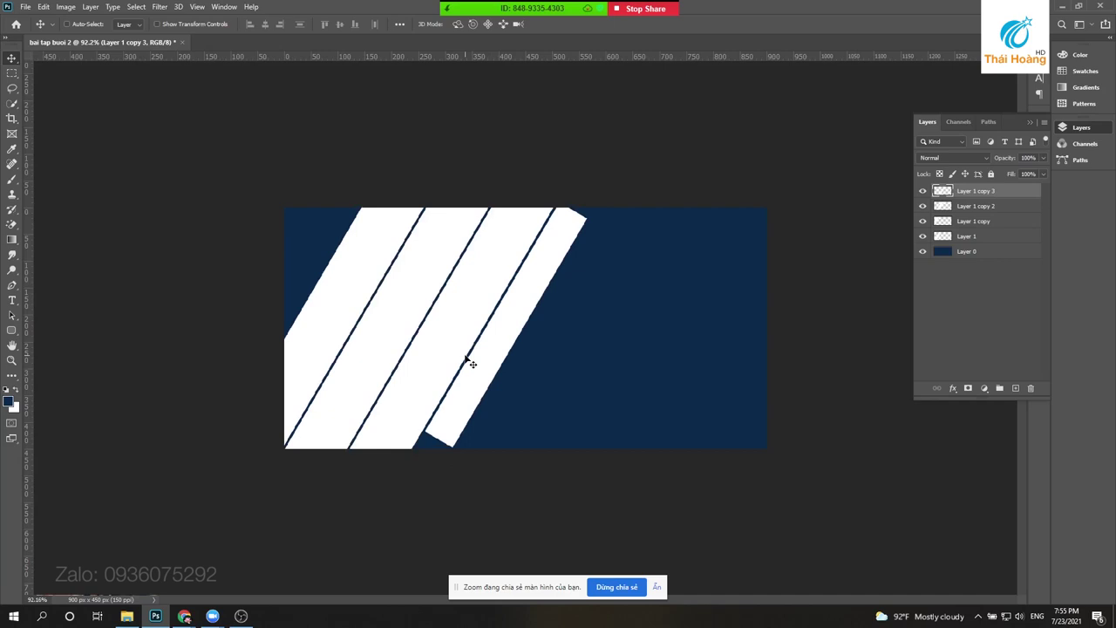
- Pick the Layer 1 copy stripe layer from the canvas, undoing an accidental move
left_click(476, 350)
right_click(331, 316)
left_click(366, 317)
key("m")
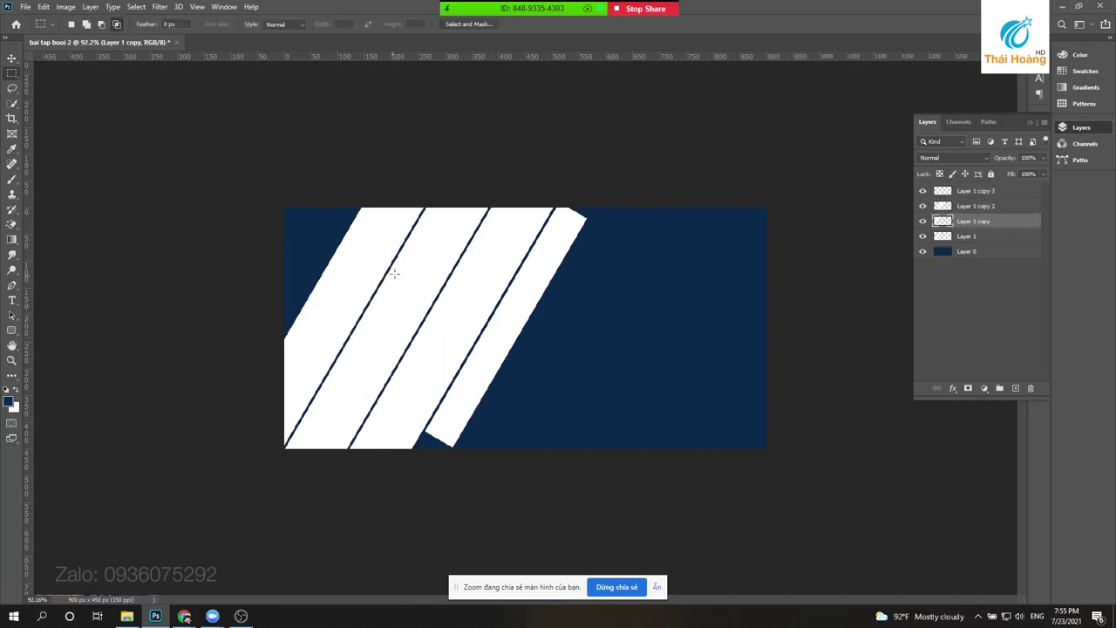
key("v")
right_click(368, 259)
left_click(383, 245)
left_click_drag(389, 250, 349, 239)
key("ctrl+z")
- Delete the top and lower-left ends of the Layer 1 copy stripe
key("m")
left_click_drag(284, 208, 535, 245)
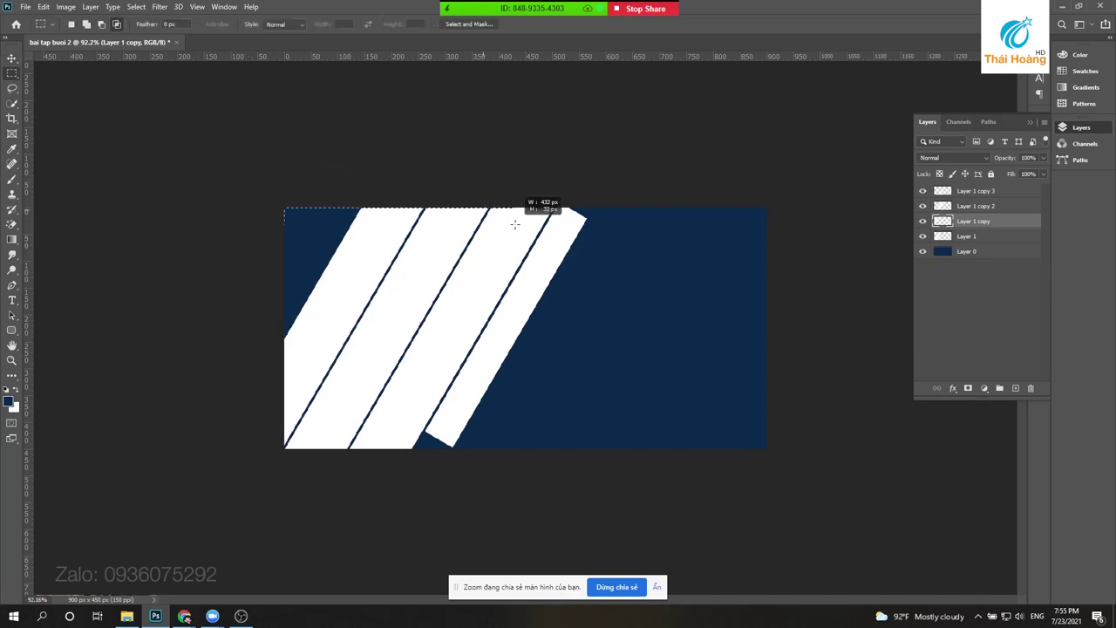
left_click_drag(535, 246, 532, 248)
key("Delete")
left_click_drag(204, 339, 534, 474)
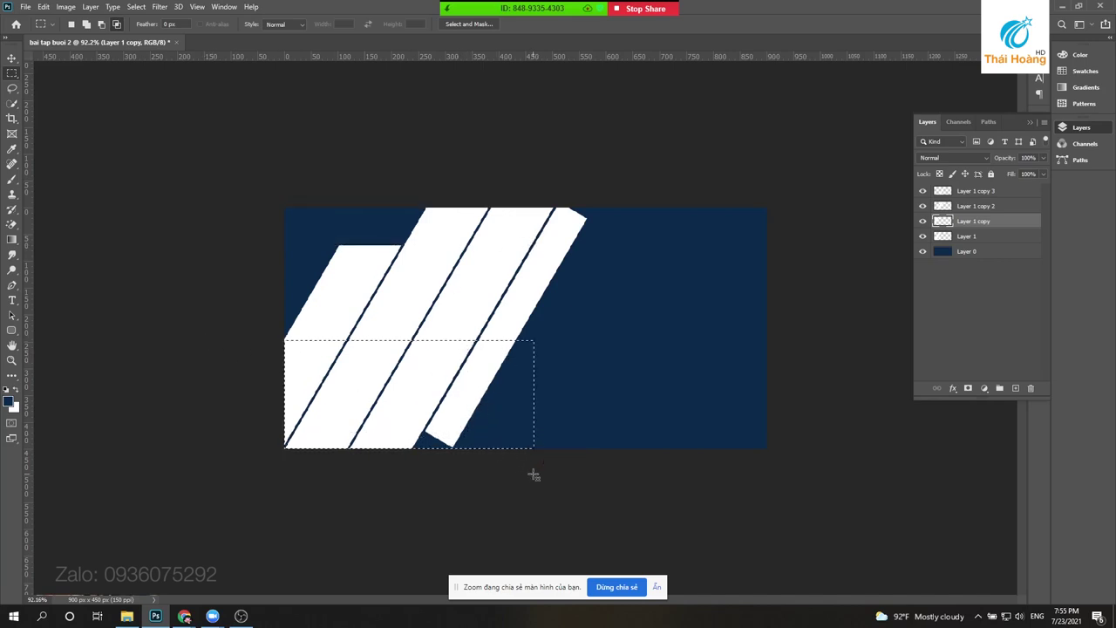
key("Delete")
key("ctrl+d")
- Cut a thin horizontal strip out of the Layer 1 stripe
key("v")
right_click(375, 333)
left_click(397, 346)
key("m")
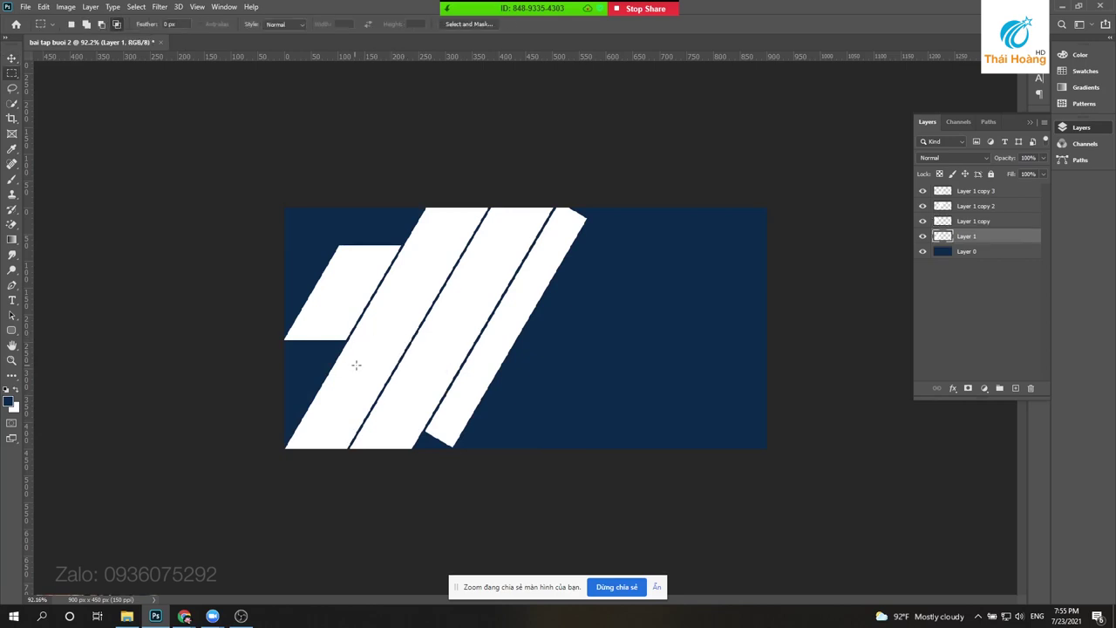
scroll(353, 362, "up", 2)
left_click_drag(227, 299, 486, 300)
key("Delete")
key("ctrl+d")
scroll(487, 300, "down", 2)
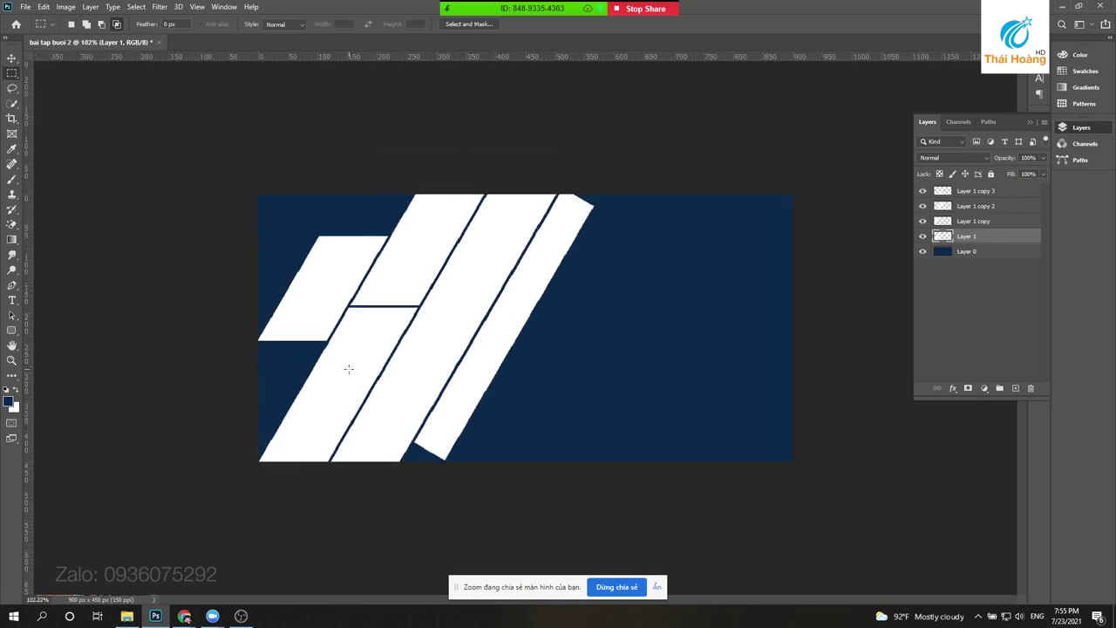
- Trim the top band and bottom strip off the Layer 1 copy 2 stripe
key("v")
left_click(437, 349, "ctrl")
mouse_move(449, 357)
left_mouse_down()
mouse_move(469, 357)
mouse_move(434, 349)
left_mouse_up()
key("m")
left_click_drag(387, 193, 655, 217)
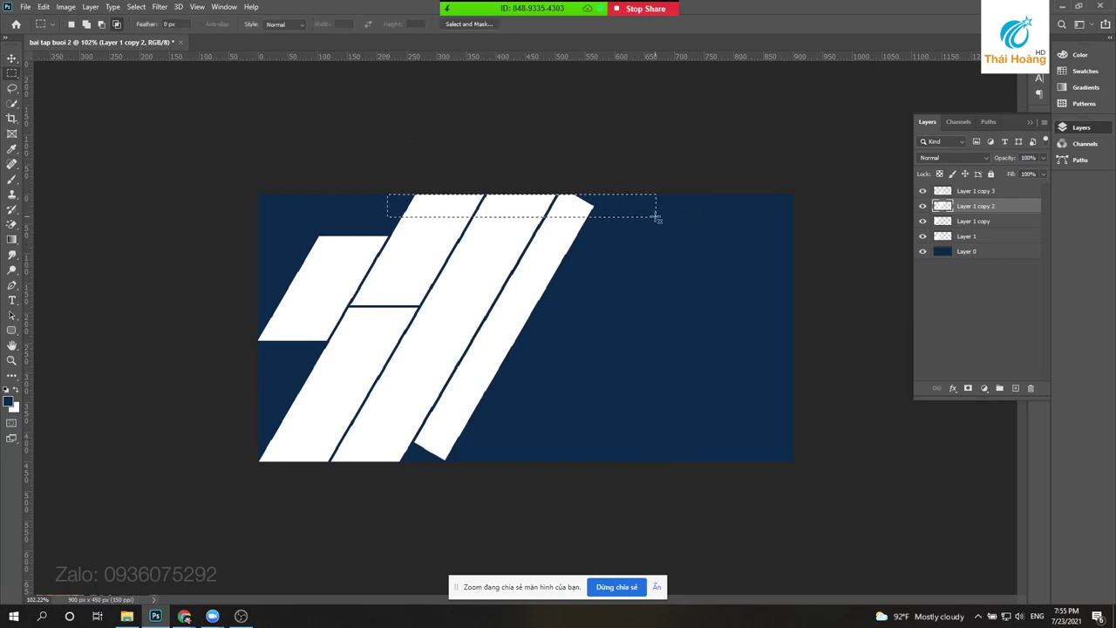
key("Delete")
key("ctrl+d")
left_click_drag(259, 414, 522, 476)
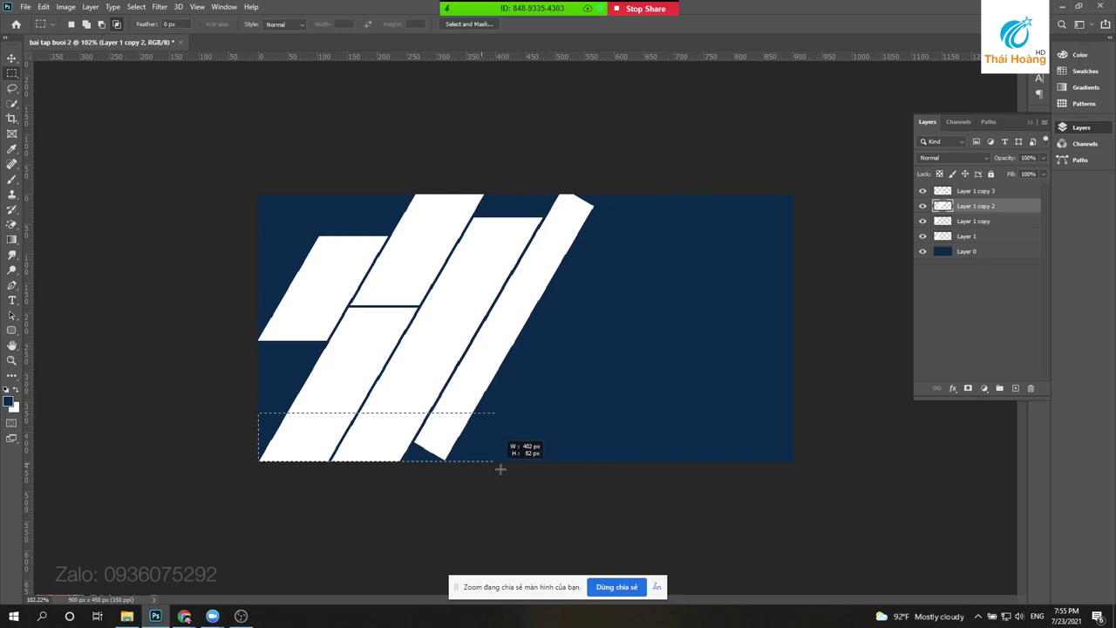
key("Delete")
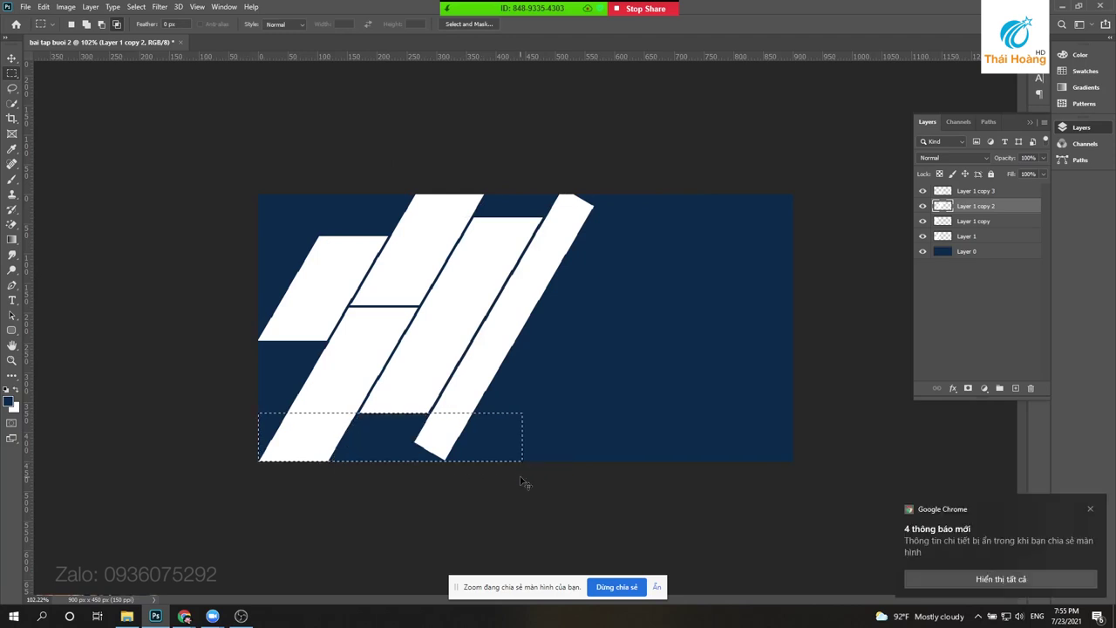
key("ctrl+d")
- Trim both ends of the rightmost Layer 1 copy 3 stripe into a short parallelogram
key("v")
right_click(504, 377)
left_click(509, 367)
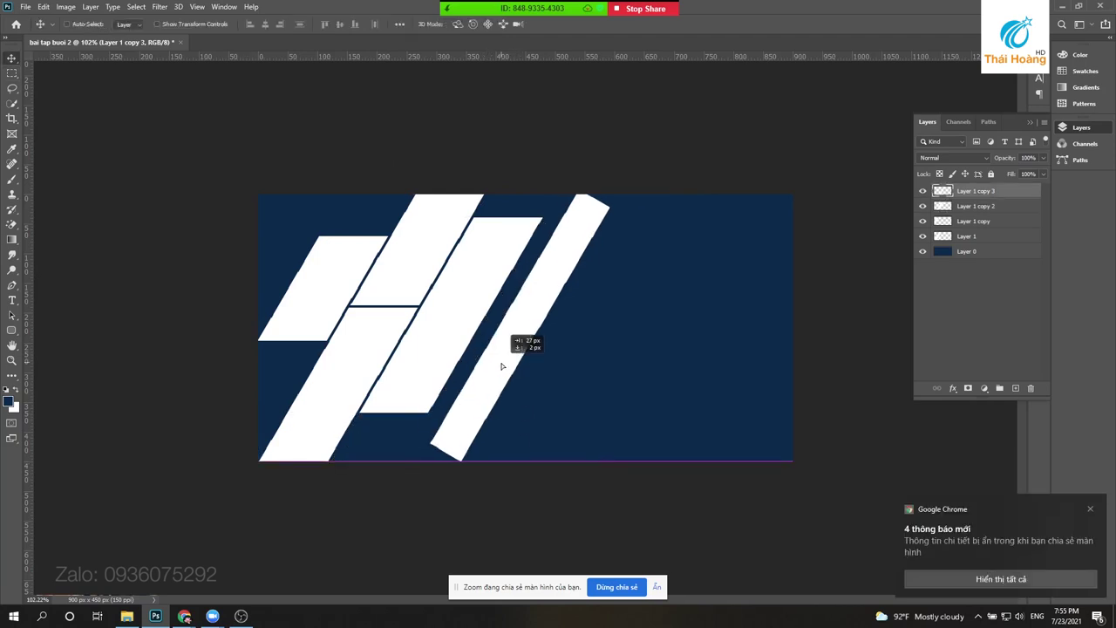
key("m")
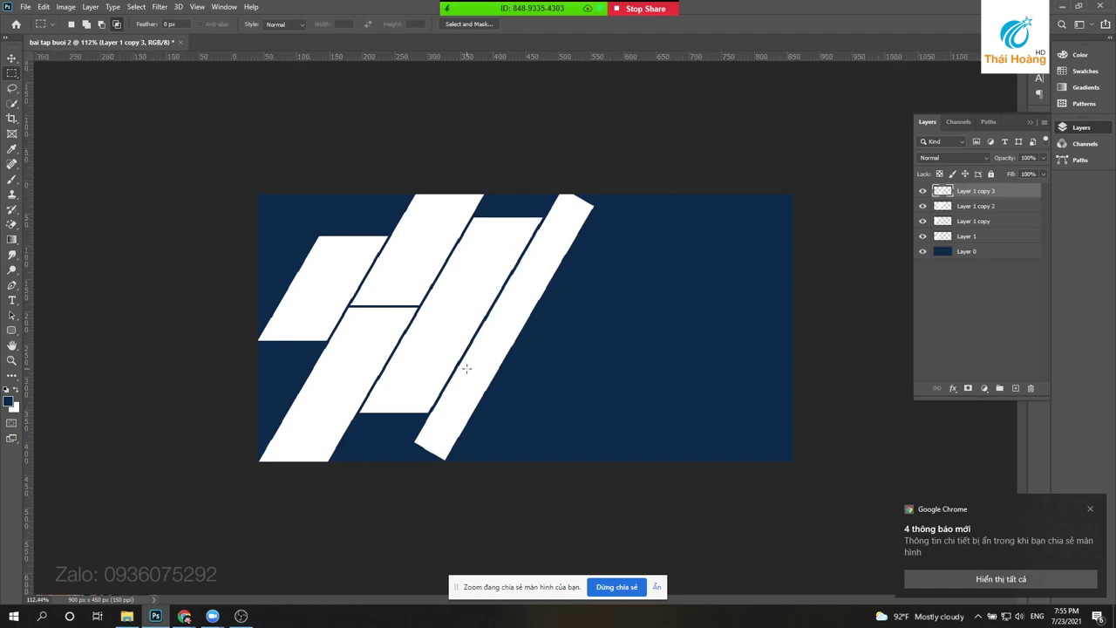
scroll(461, 368, "up", 1)
left_click_drag(266, 403, 568, 501)
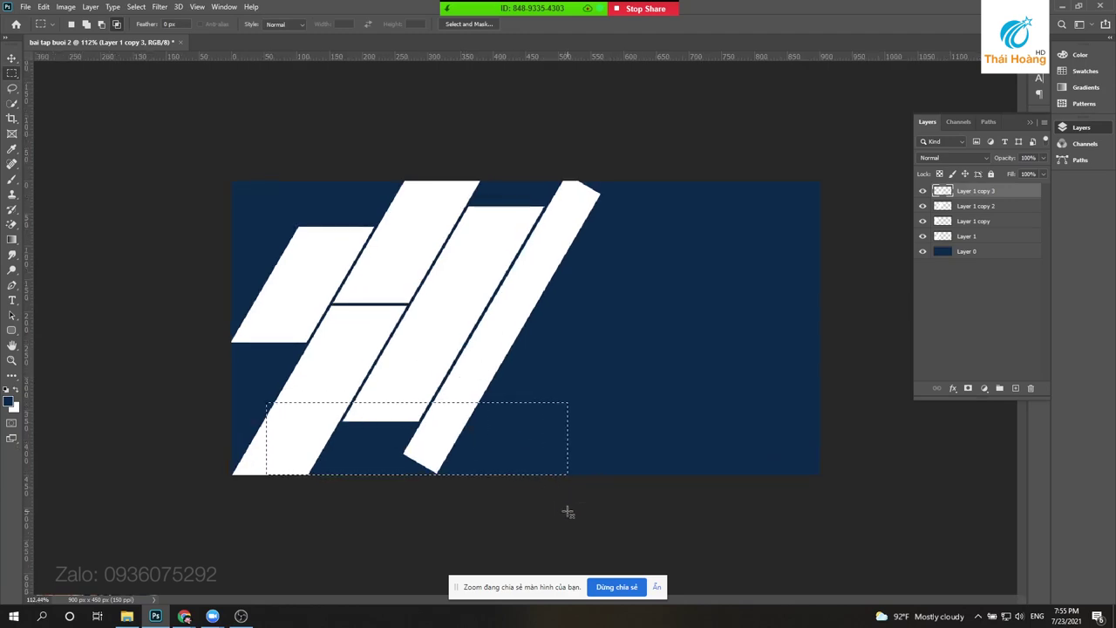
key("Delete")
mouse_move(480, 182)
left_mouse_down()
mouse_move(755, 327)
mouse_move(774, 282)
left_mouse_up()
key("Delete")
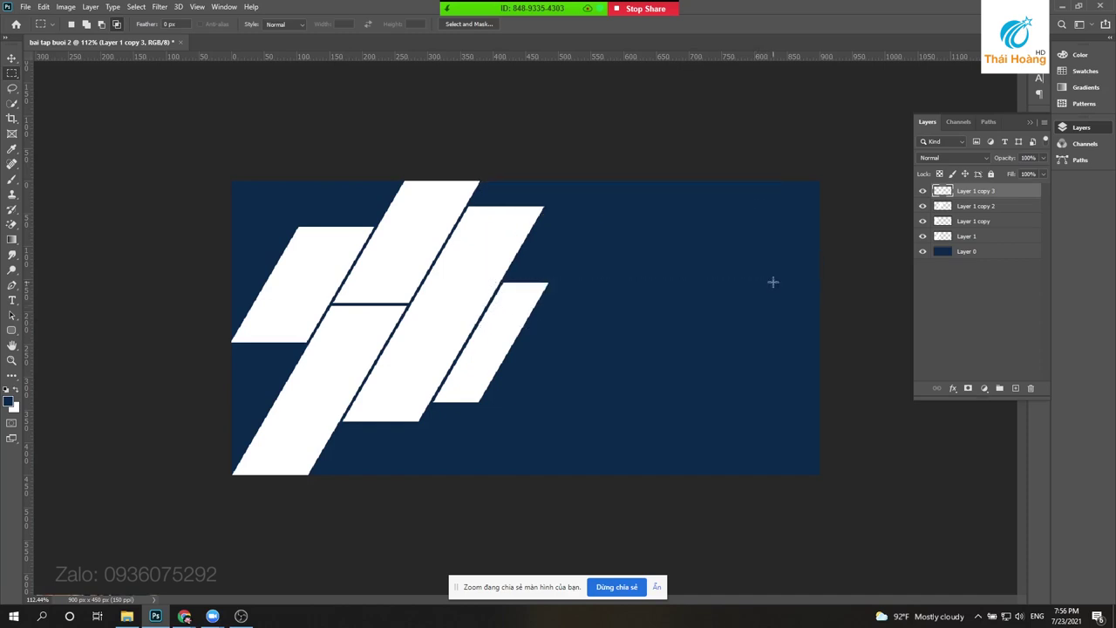
key("v")
scroll(556, 334, "down", 2, "alt")
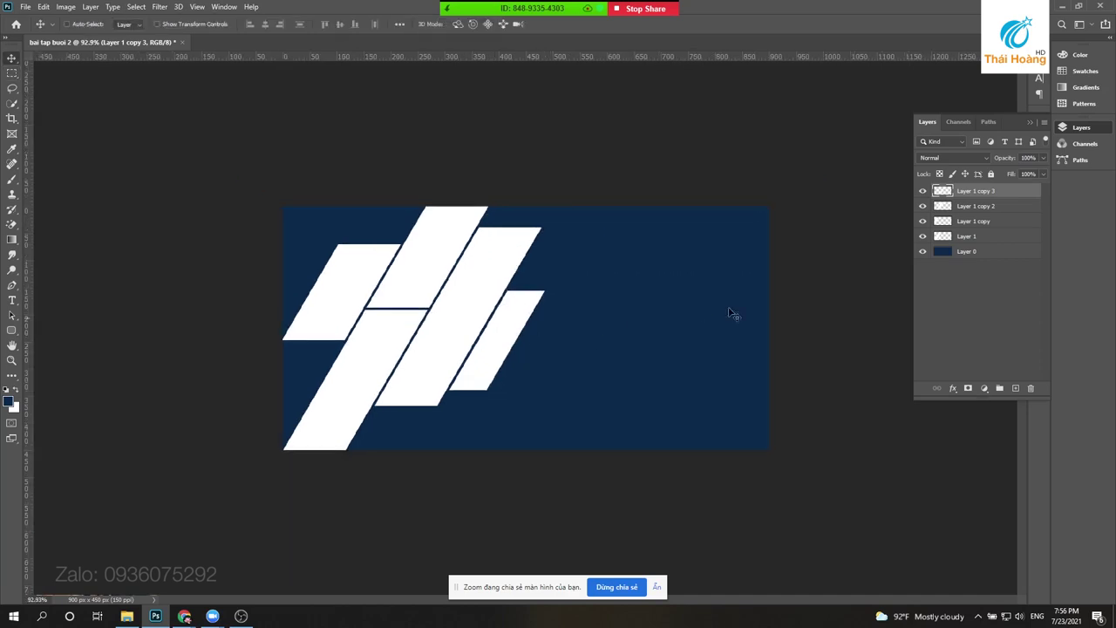
- Enlarge all stripe layers together to about 109% and merge them into one layer
left_click(981, 239, "ctrl")
left_click_drag(403, 361, 450, 397)
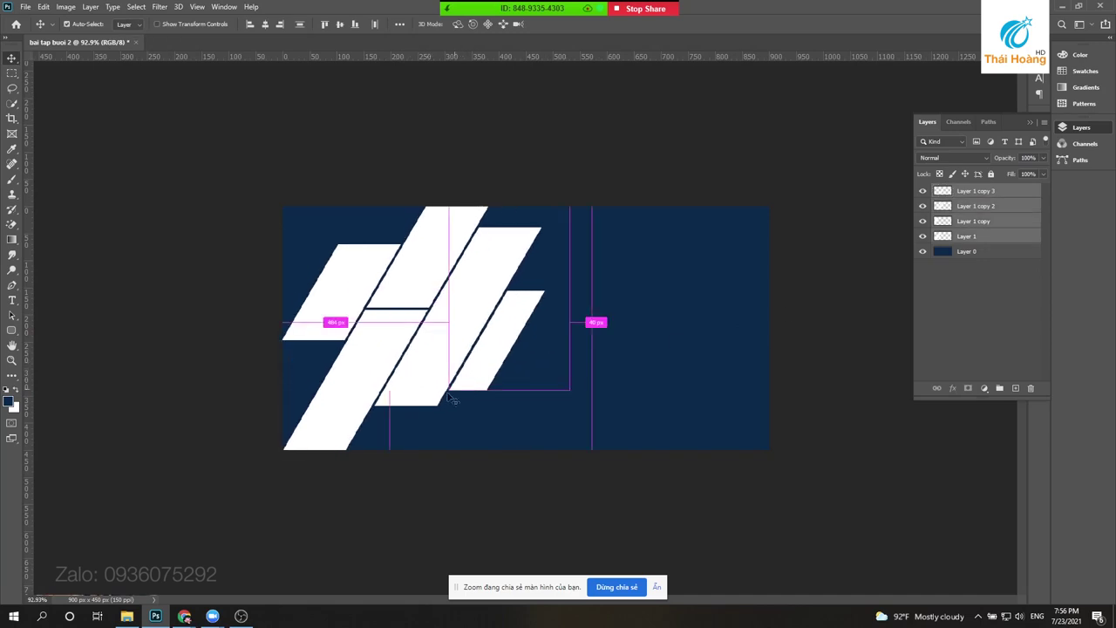
key("ctrl+t")
left_click_drag(187, 530, 153, 551)
left_click_drag(592, 115, 601, 106)
left_click_drag(453, 256, 456, 257)
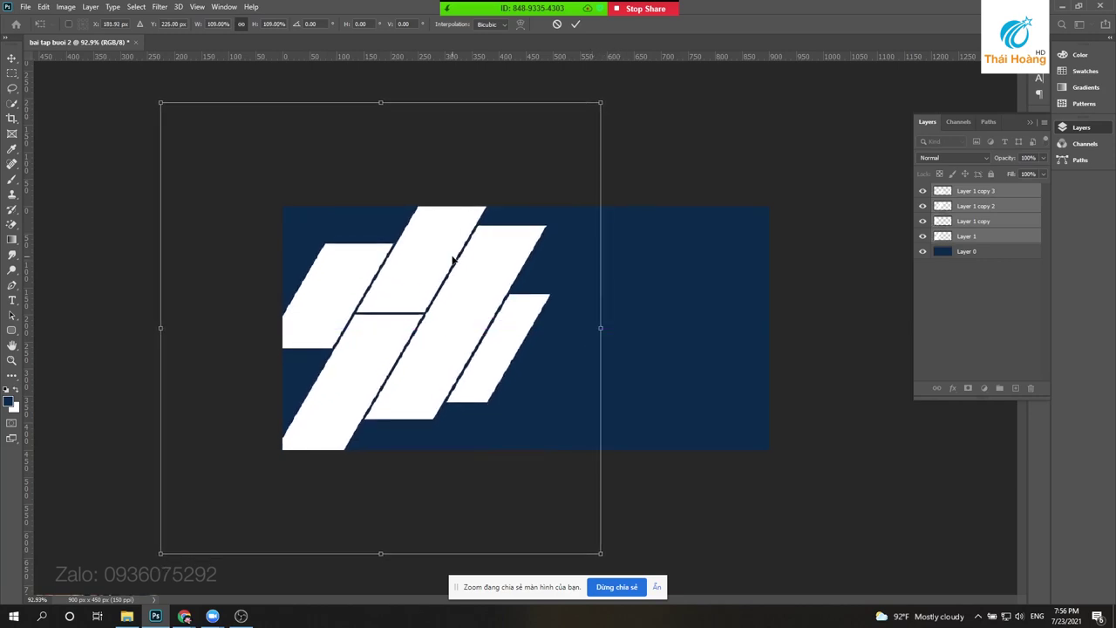
type("181")
key("Return")
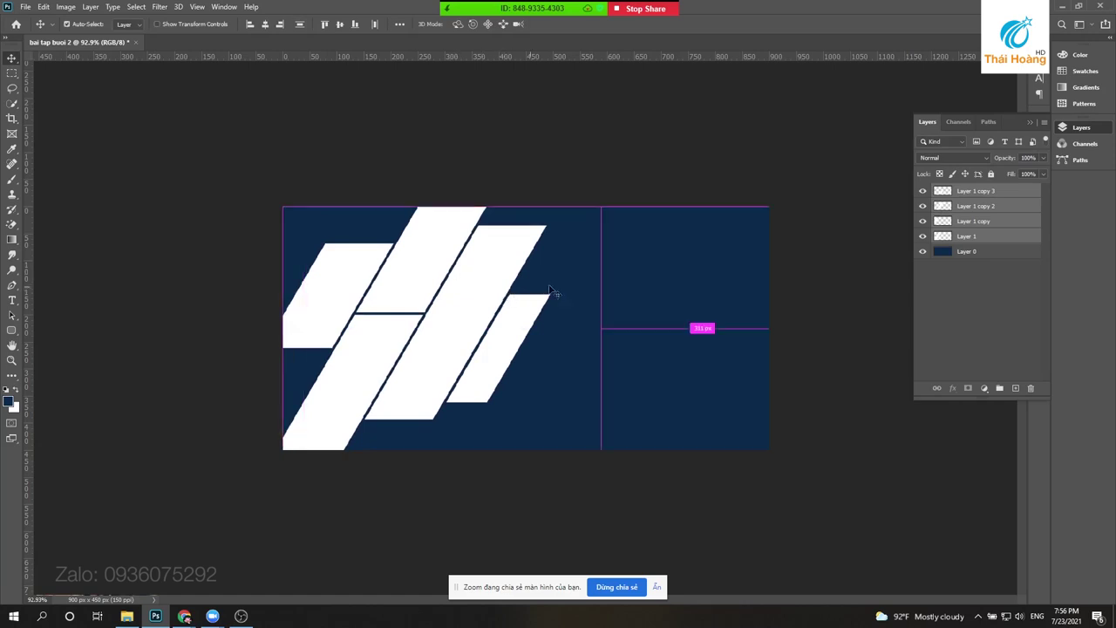
key("ctrl+e")
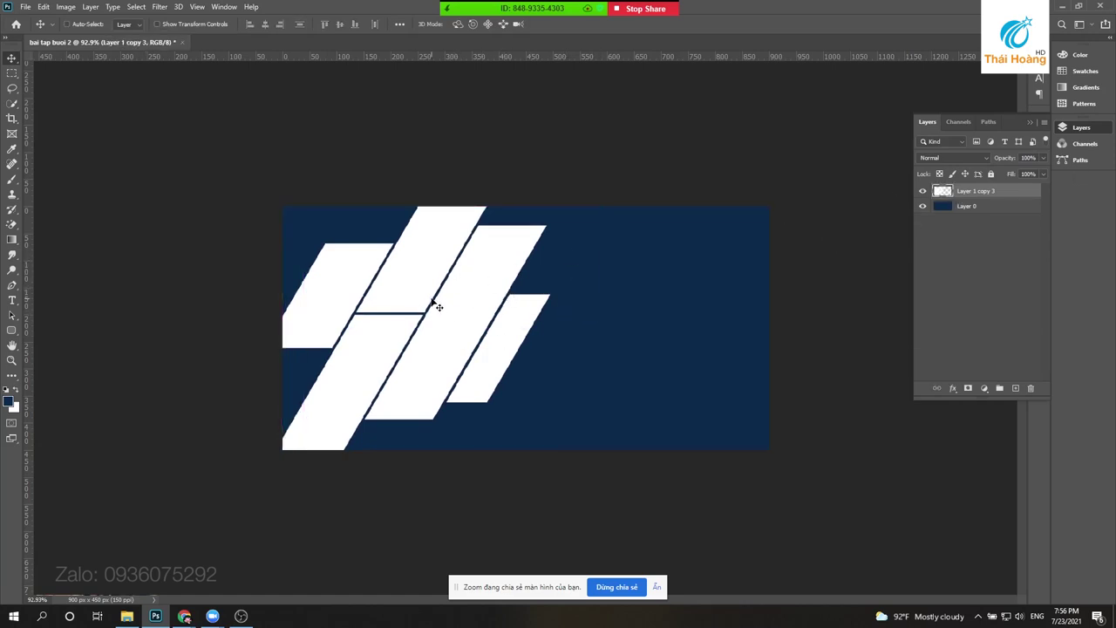
- Duplicate the selected stripe block to a new layer and move it right
key("m")
left_click_drag(269, 198, 570, 461)
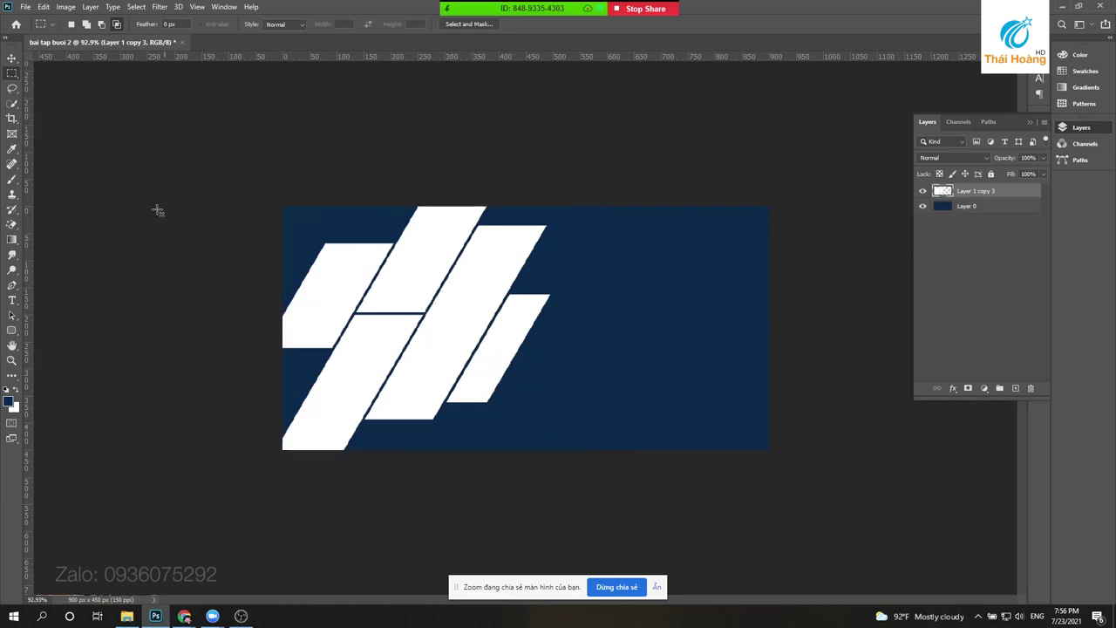
scroll(587, 257, "down", 1)
key("ctrl+plus")
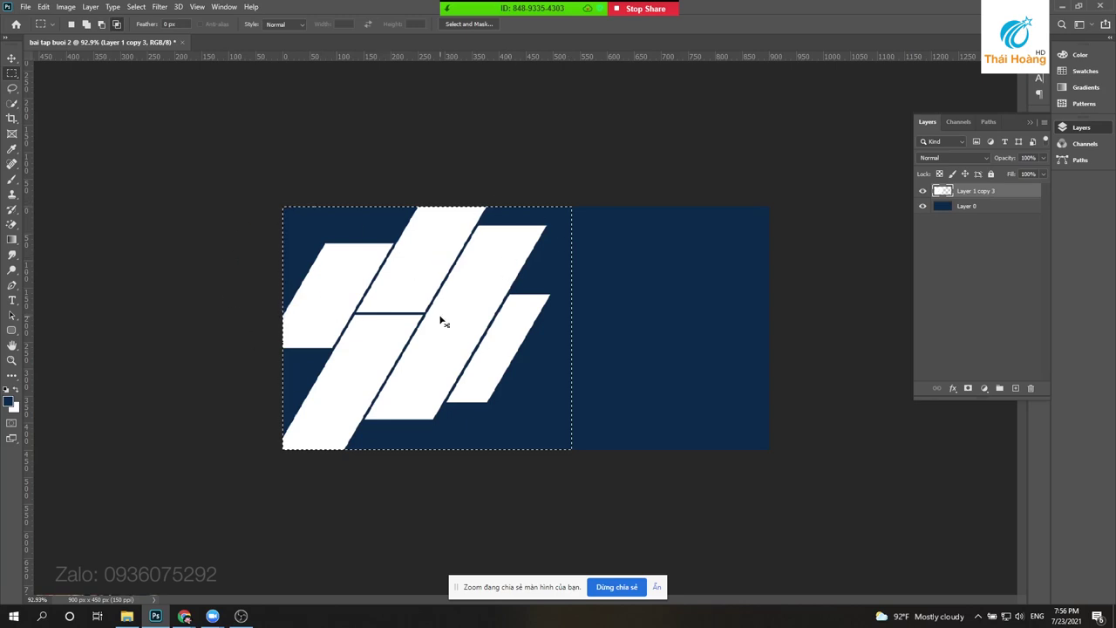
key("ctrl+j")
key("v")
left_click_drag(414, 309, 621, 311)
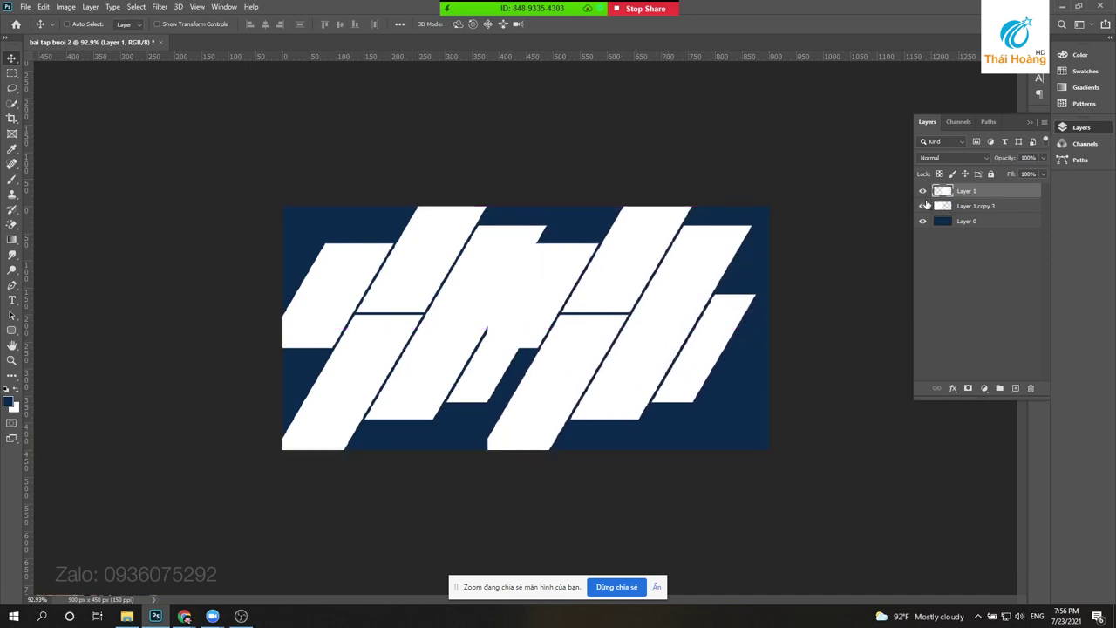
- Compare the duplicate against Layer 1, then delete the Layer 1 copy 3 layer
left_click(923, 205)
right_click(621, 274)
left_click(645, 279)
left_click_drag(673, 281, 679, 285)
left_click(923, 206)
left_click(923, 190)
right_click(498, 252)
left_click(508, 256)
mouse_move(468, 239)
left_mouse_down()
mouse_move(485, 311)
mouse_move(542, 246)
left_mouse_up()
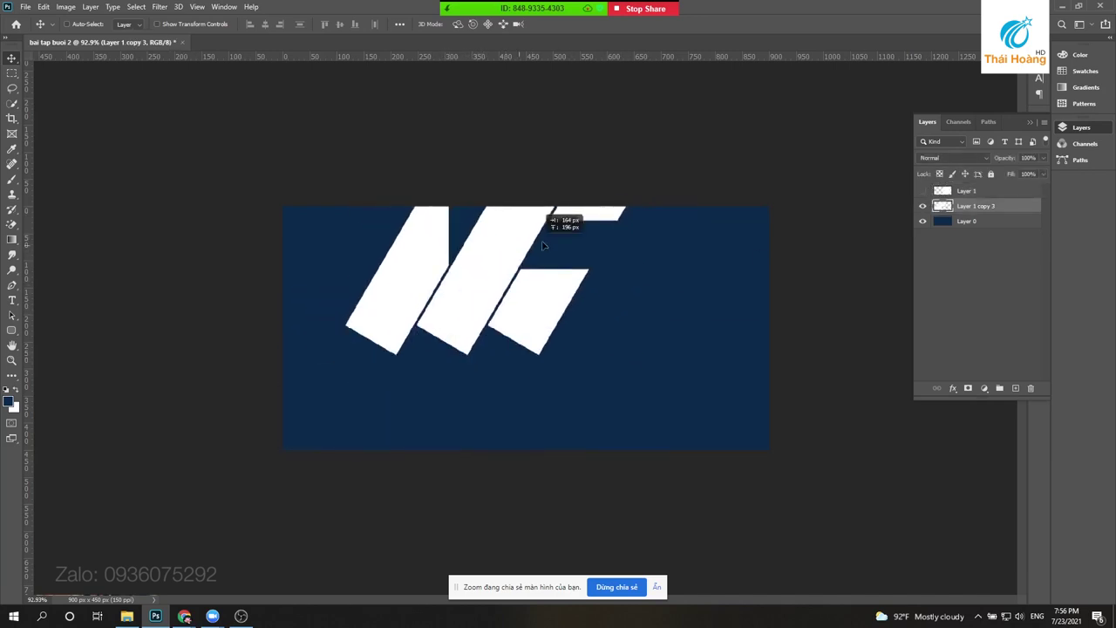
left_click_drag(541, 246, 532, 332)
key("Delete")
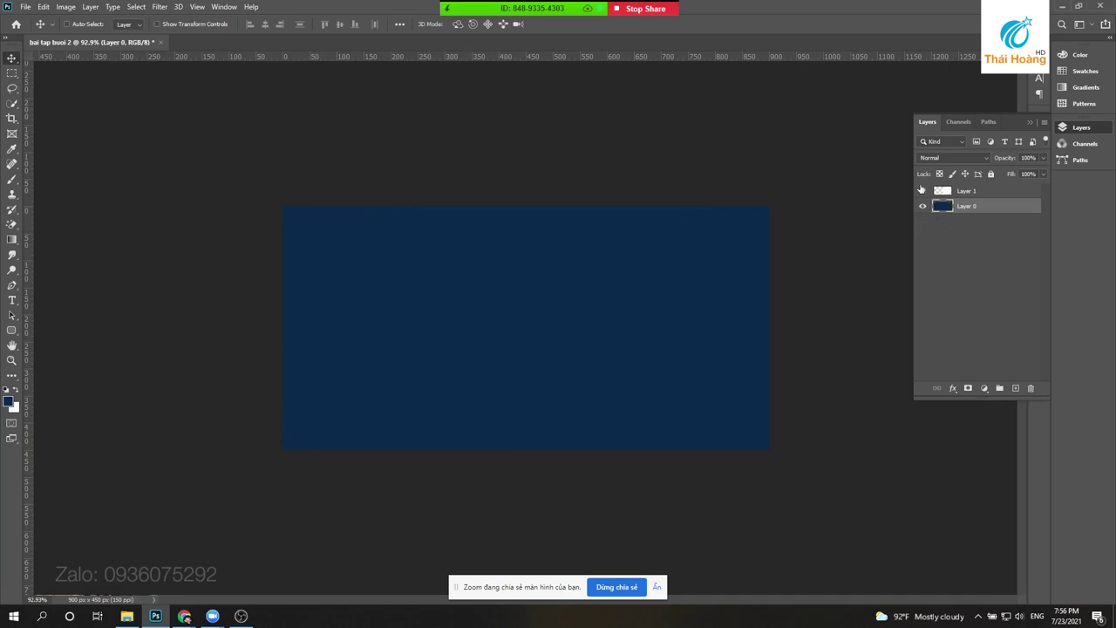
- Move Layer 1's stripes flush to the banner's left edge and enlarge them slightly
left_click(923, 190)
mouse_move(643, 287)
left_mouse_down()
mouse_move(417, 278)
mouse_move(432, 278)
left_mouse_up()
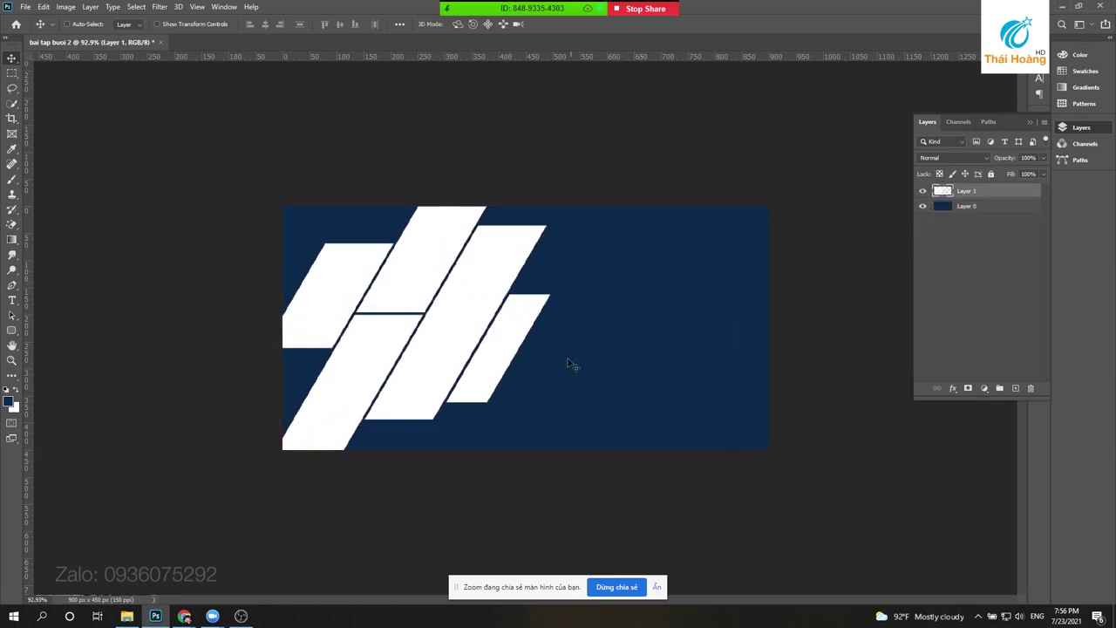
key("ctrl+t")
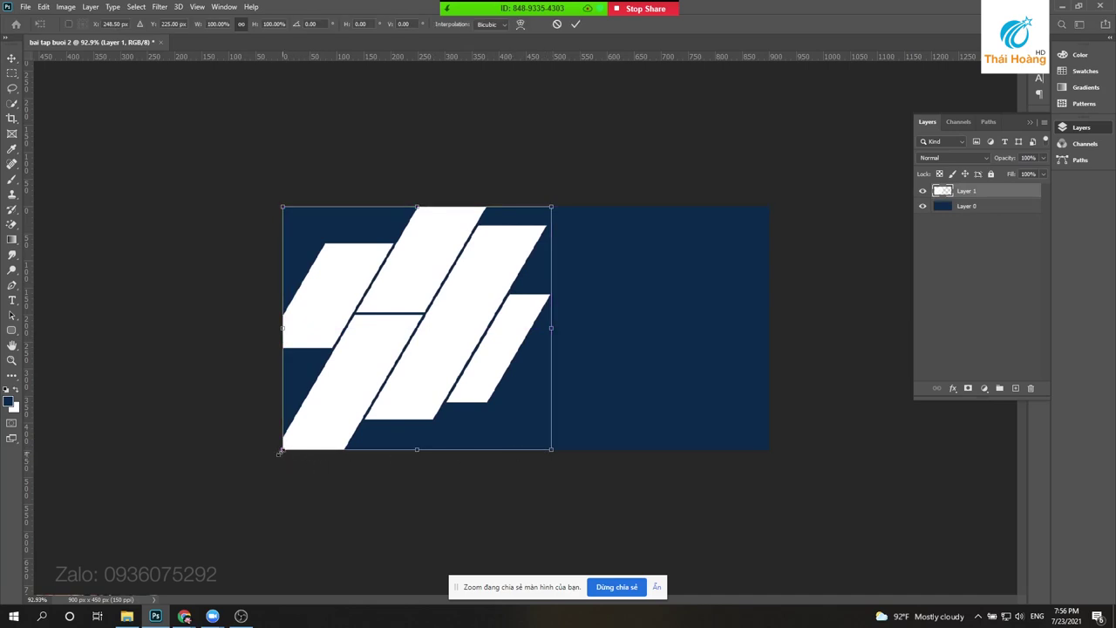
left_click_drag(281, 452, 279, 452)
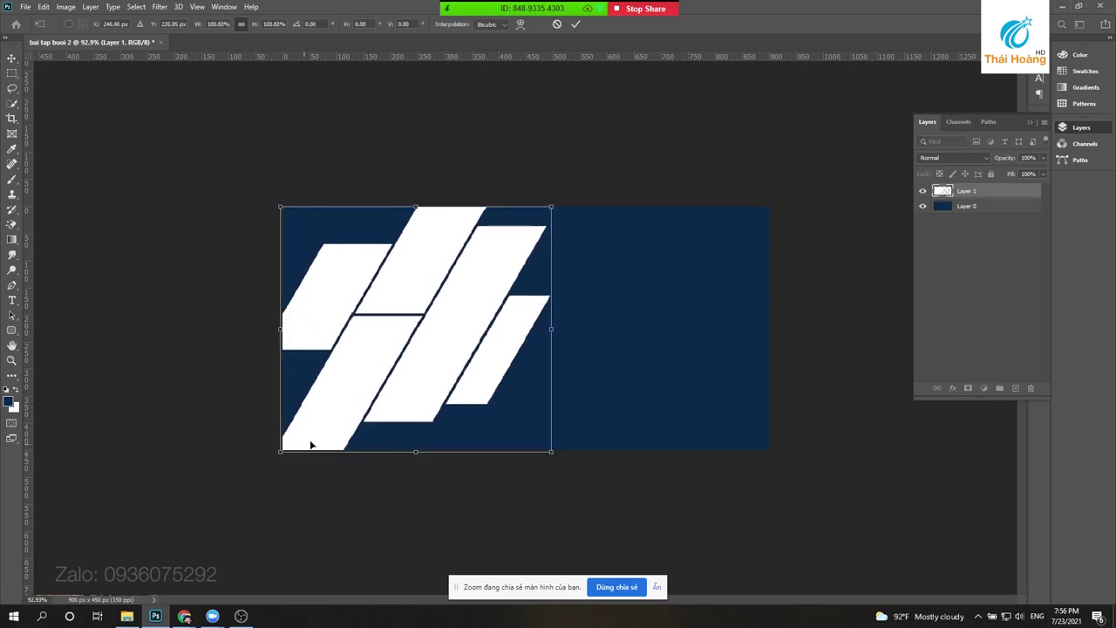
key("Return")
key("Right")
key("Right")
key("Right")
key("Right")
key("Right")
key("Right")
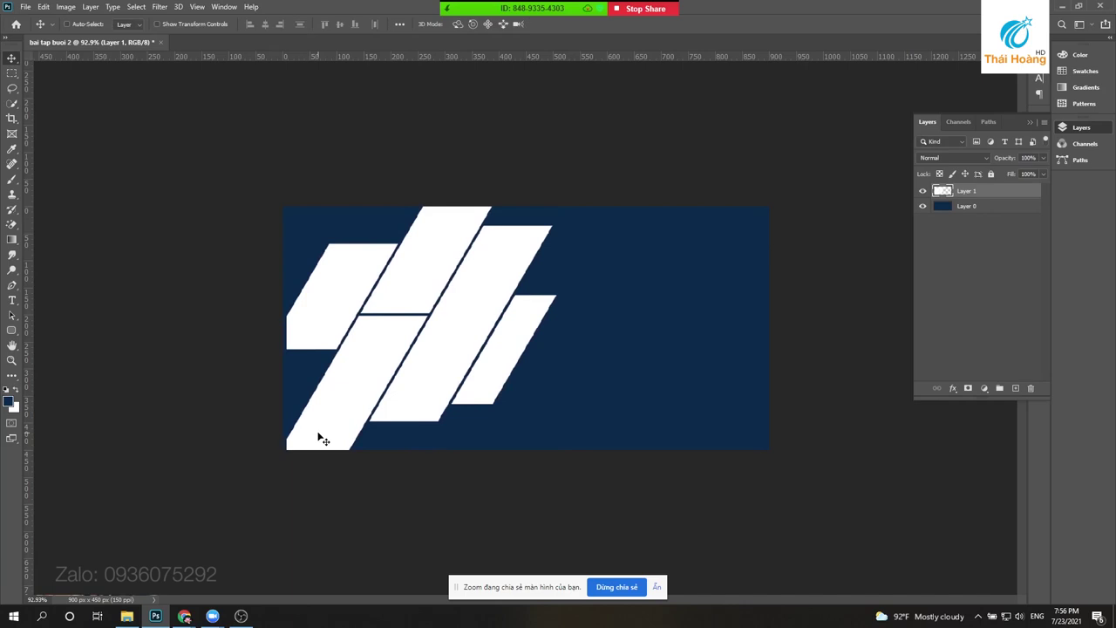
left_click(25, 7)
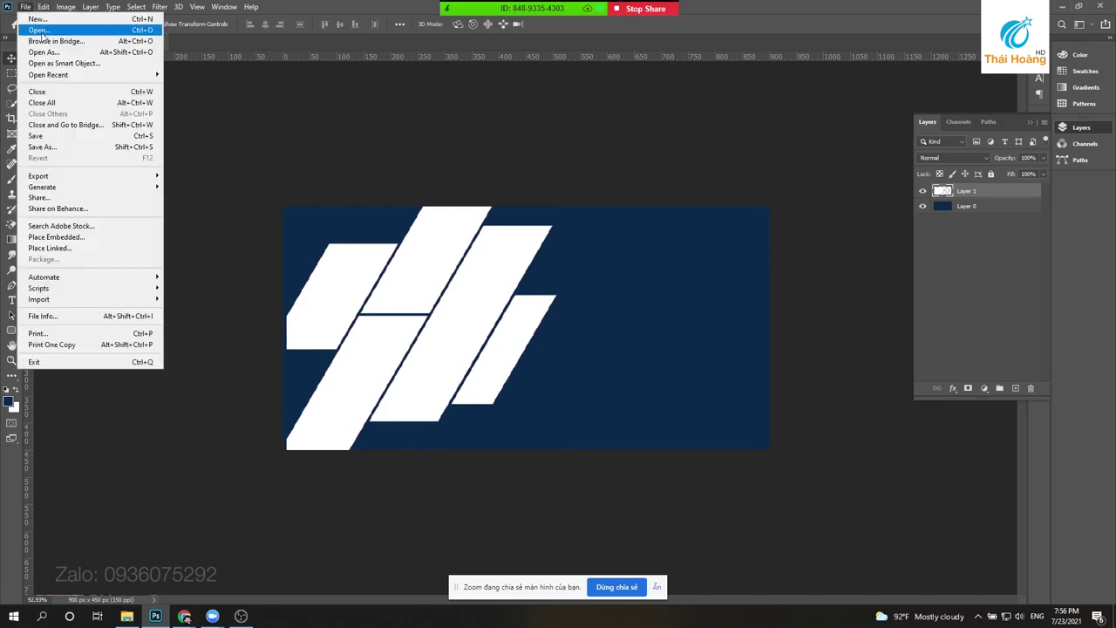
- Open the louis-vuitton-handbags-2 photo and paste it into the banner as a new layer
left_click(31, 27)
double_click(328, 206)
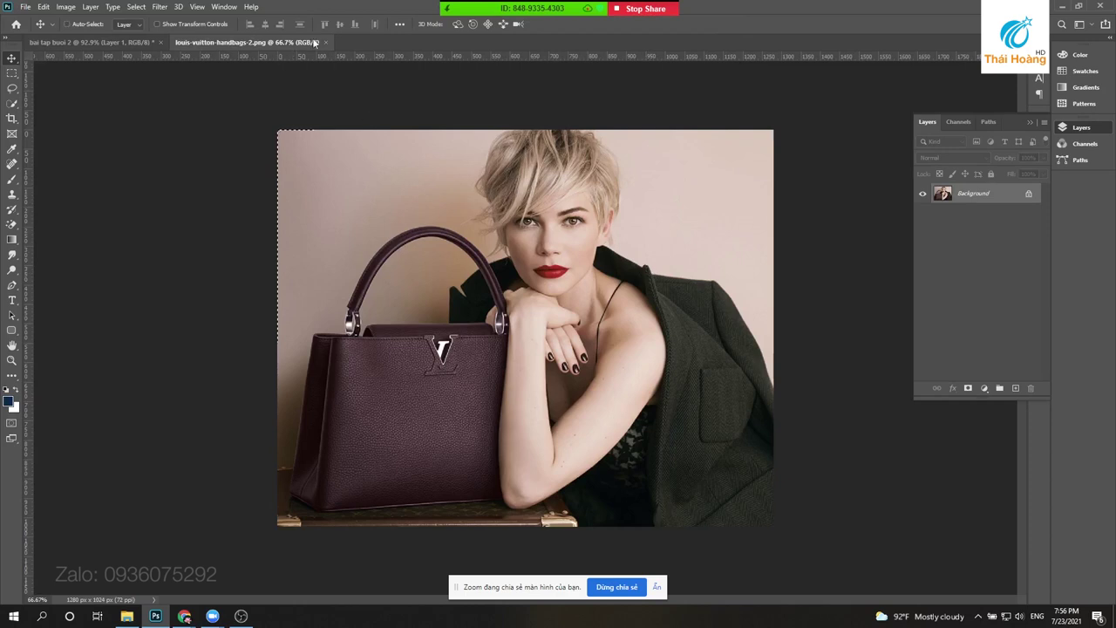
left_click(325, 42)
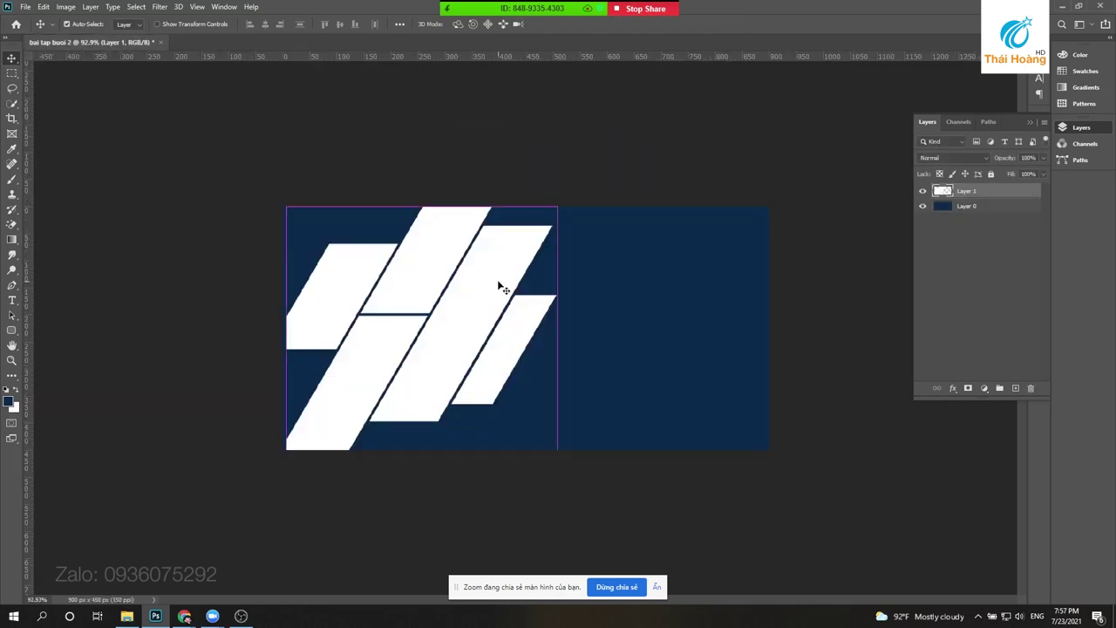
key("ctrl+v")
- Scale the pasted photo to about 45% and move it to the canvas's left edge
key("ctrl+t")
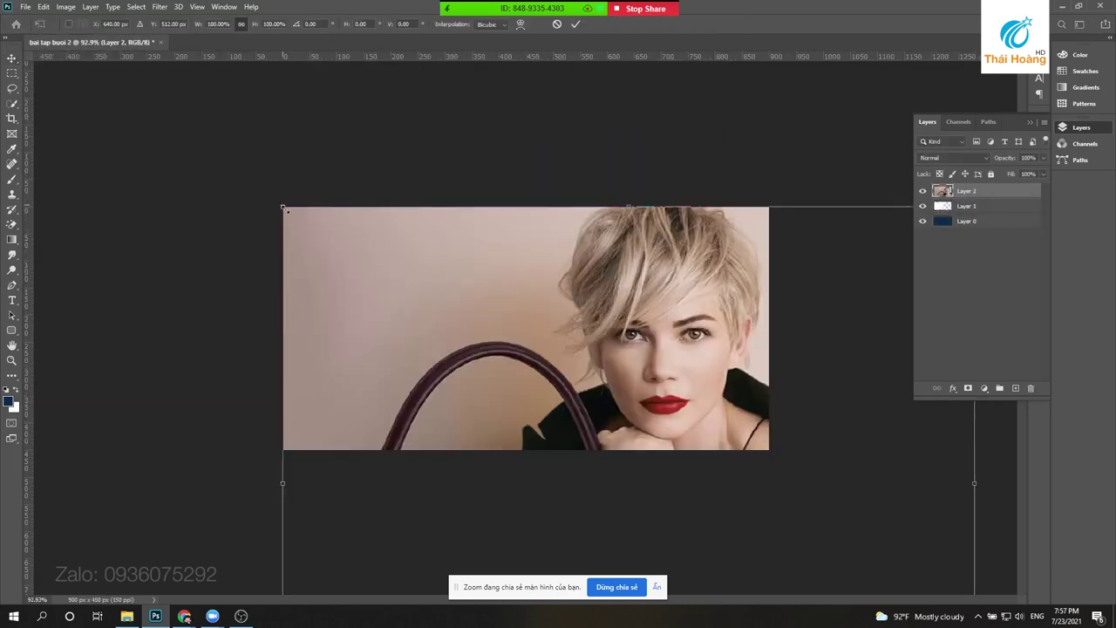
left_click_drag(283, 209, 473, 356)
mouse_move(581, 429)
left_mouse_down()
mouse_move(393, 279)
mouse_move(535, 277)
left_mouse_up()
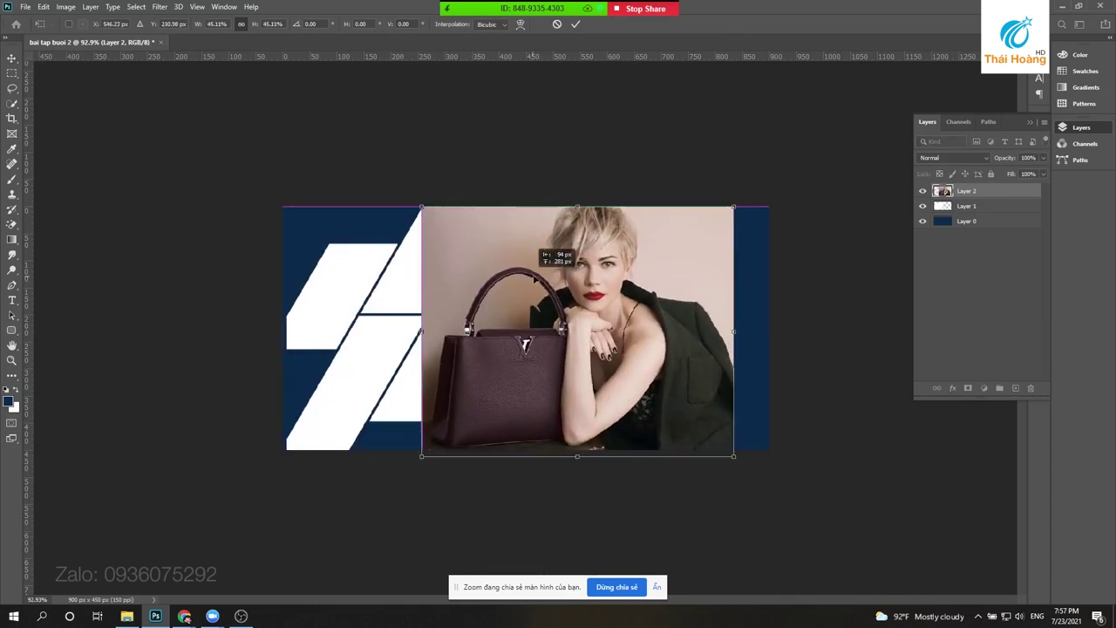
key("Return")
scroll(506, 358, "up", 3)
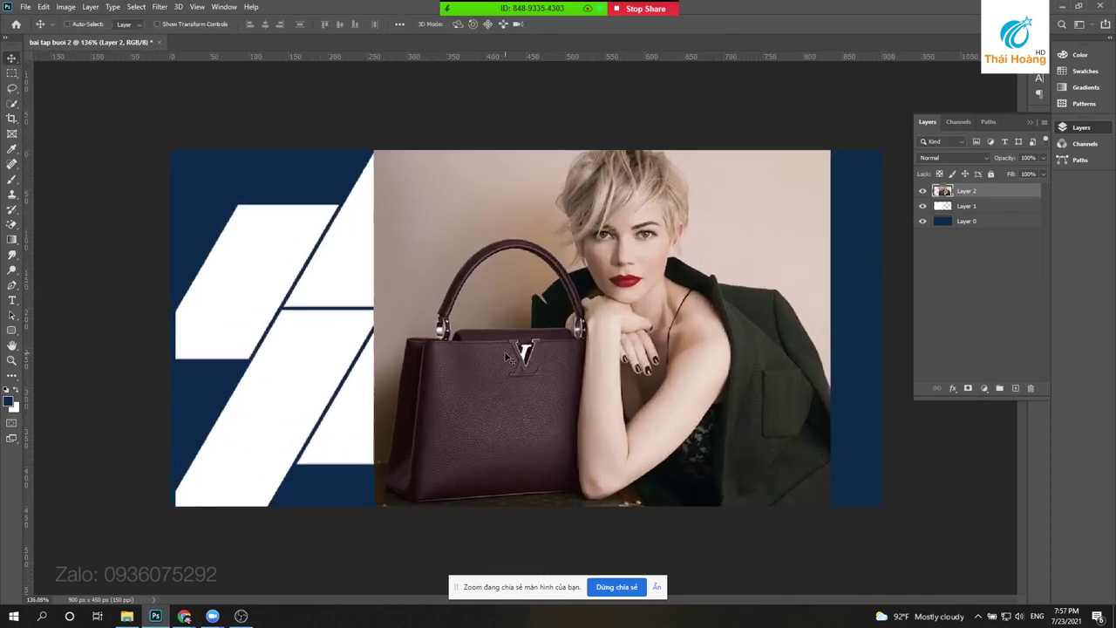
left_click_drag(551, 348, 339, 344)
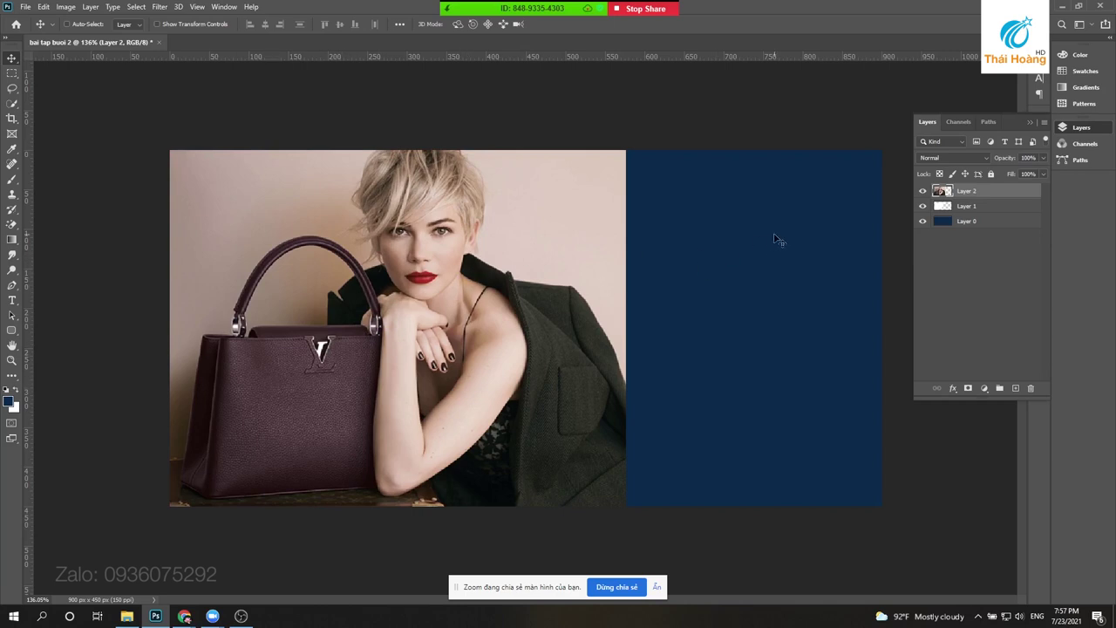
left_click_drag(497, 340, 529, 326)
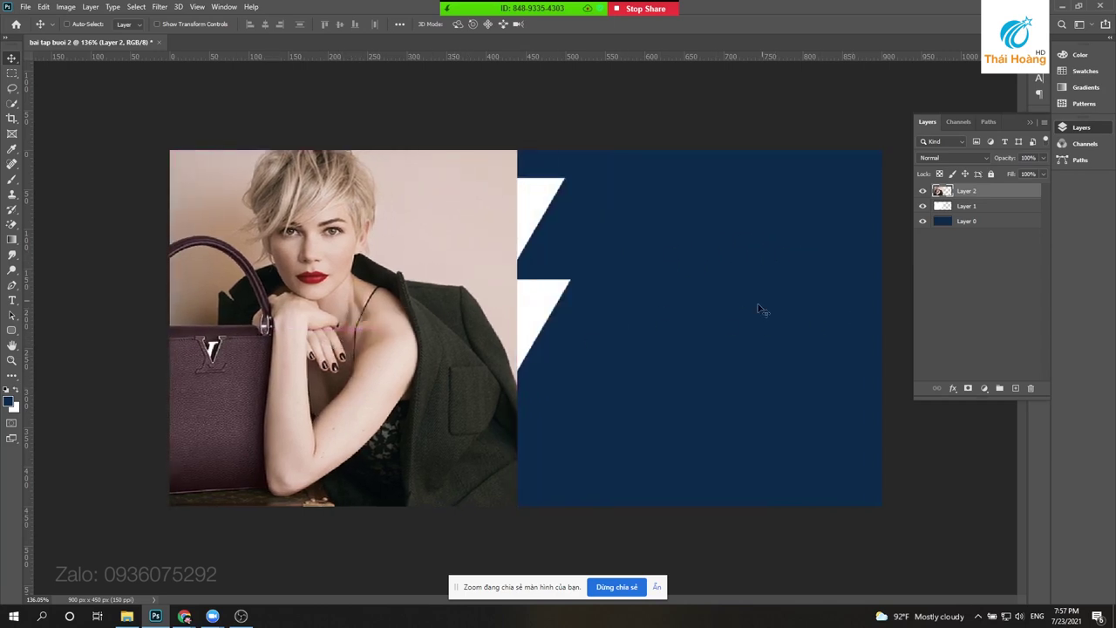
- Flip the photo horizontally so the model sits on the left
key("ctrl+t")
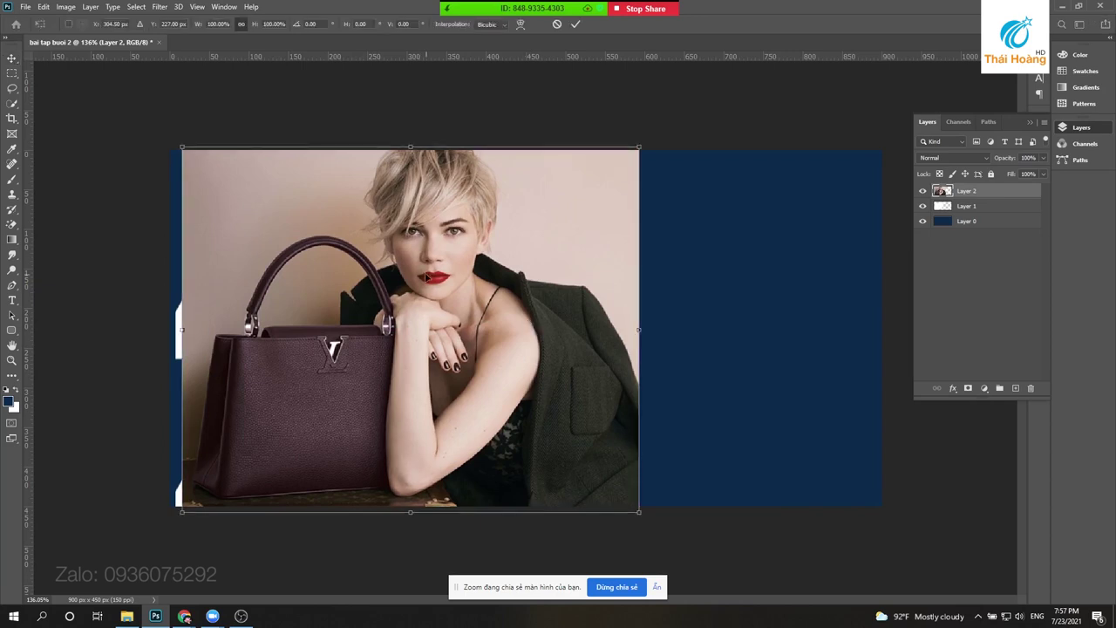
right_click(425, 261)
left_click(323, 353)
key("Return")
key("ctrl+t")
right_click(368, 203)
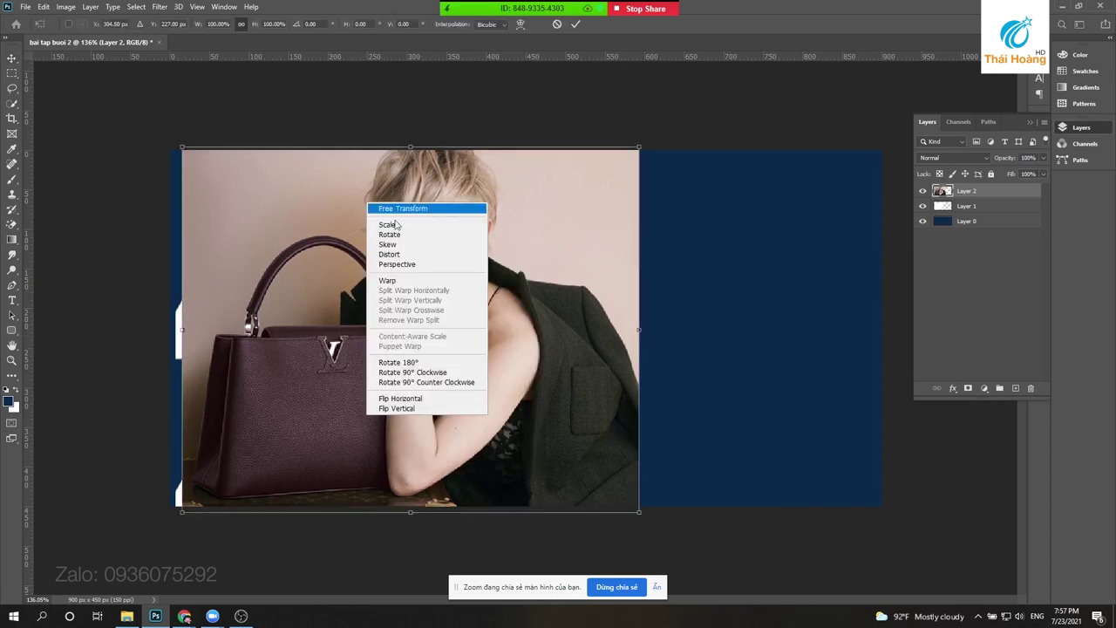
left_click(444, 399)
key("Return")
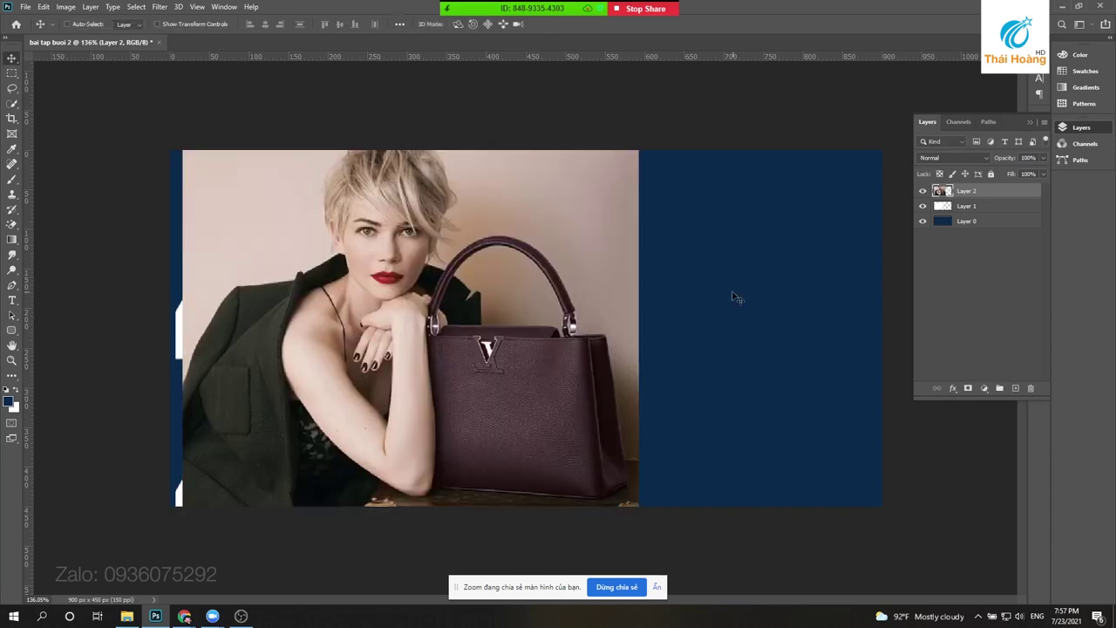
- Try flipping the photo vertically and rotating it 180°, undoing both
key("ctrl+t")
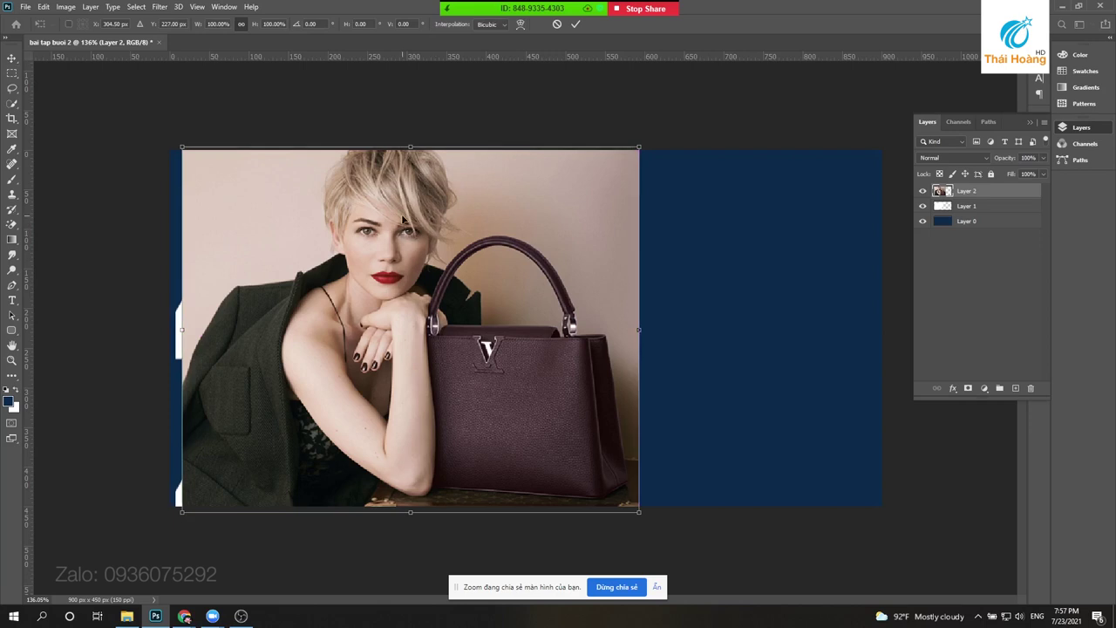
right_click(400, 214)
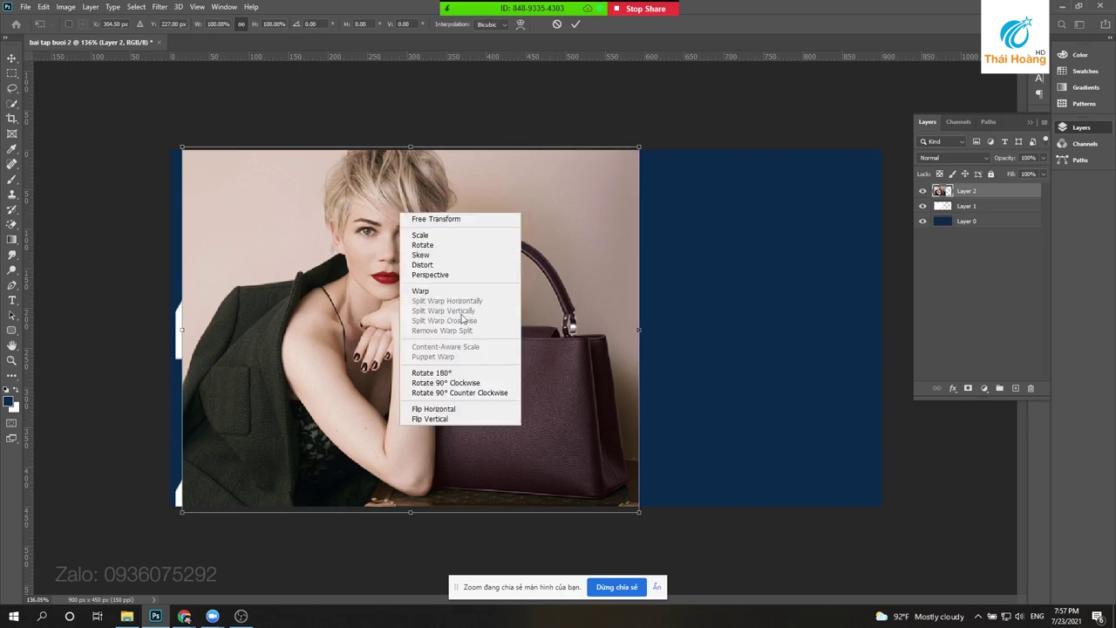
left_click(458, 420)
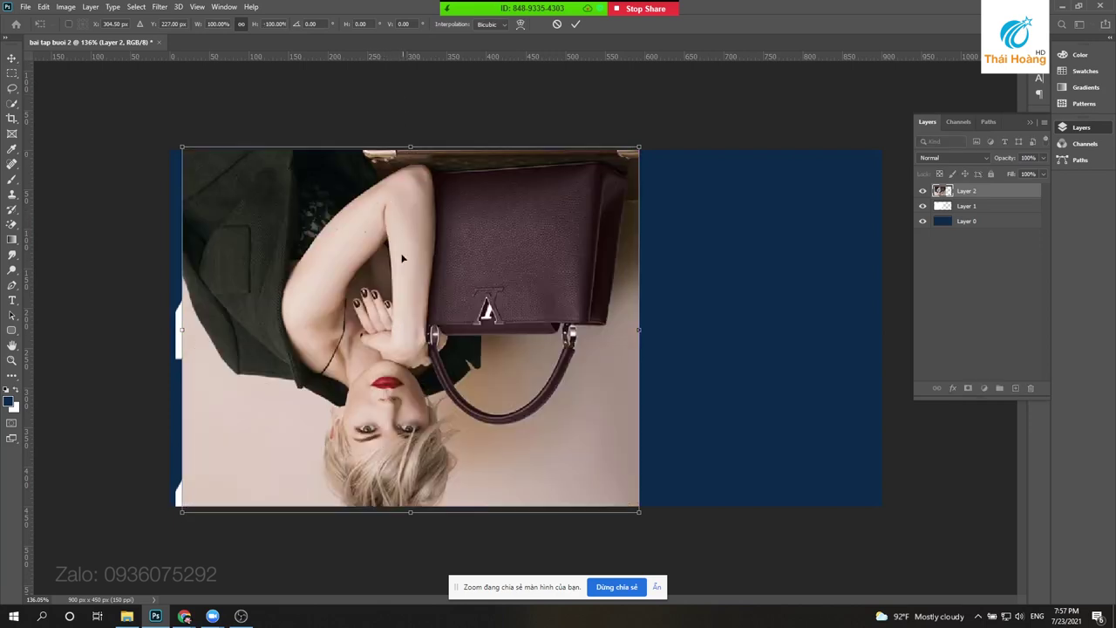
key("ctrl+z")
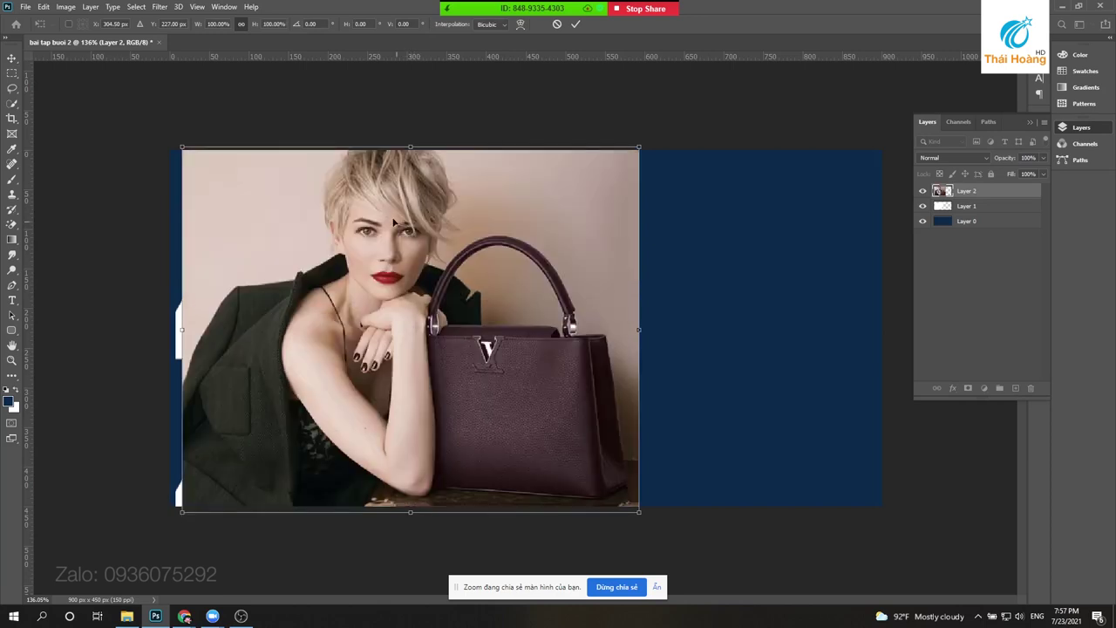
right_click(370, 202)
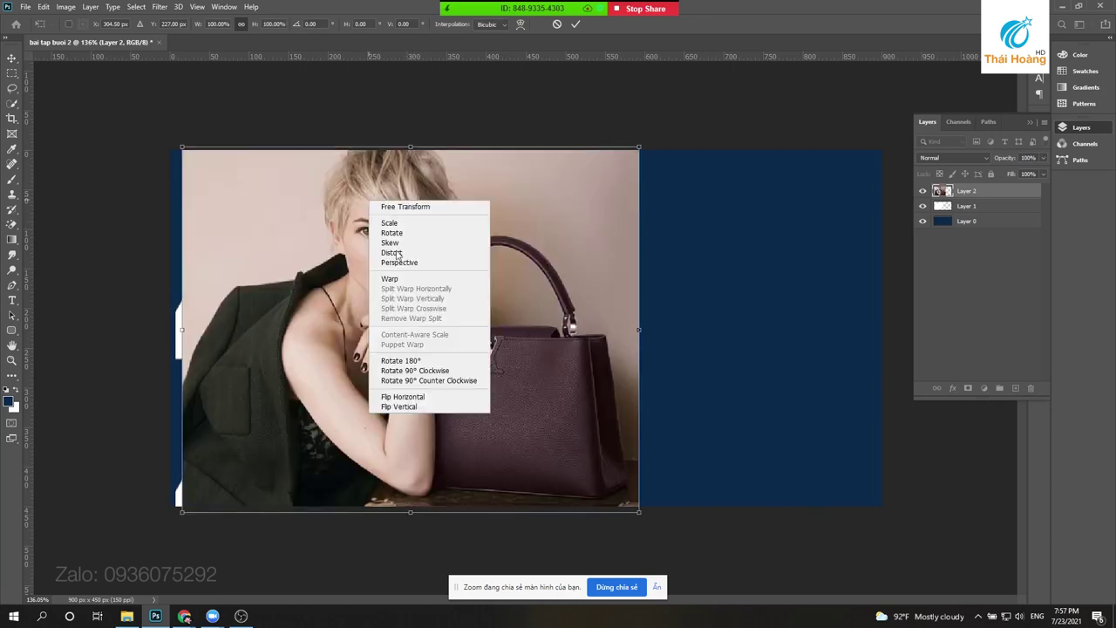
left_click(428, 361)
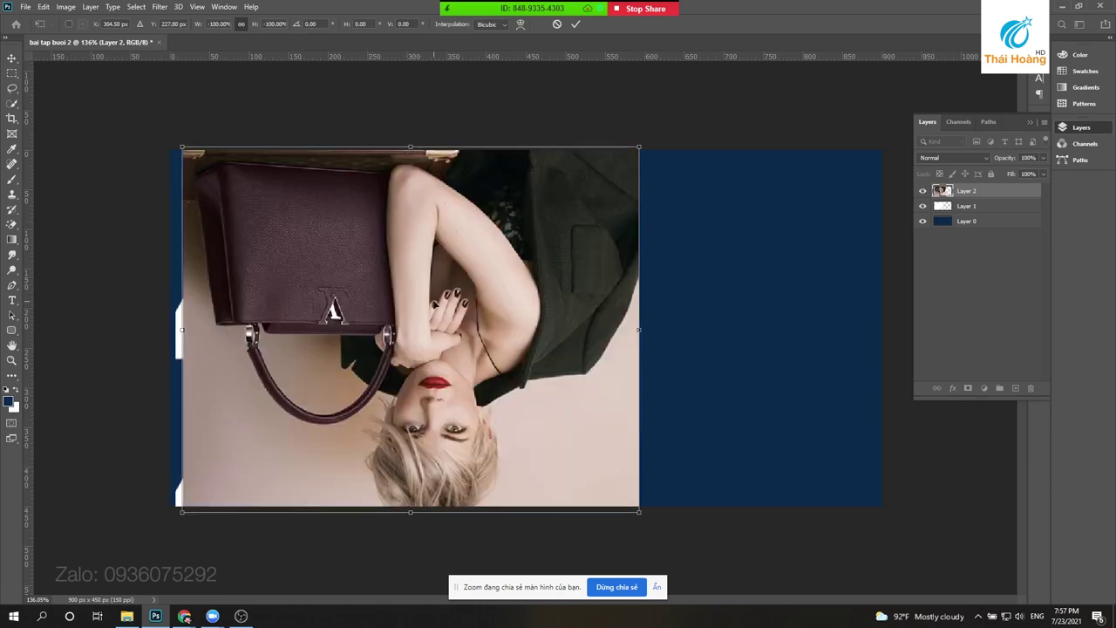
key("ctrl+z")
- Try 90° clockwise and counter-clockwise rotations, undoing each to keep the photo upright
right_click(428, 280)
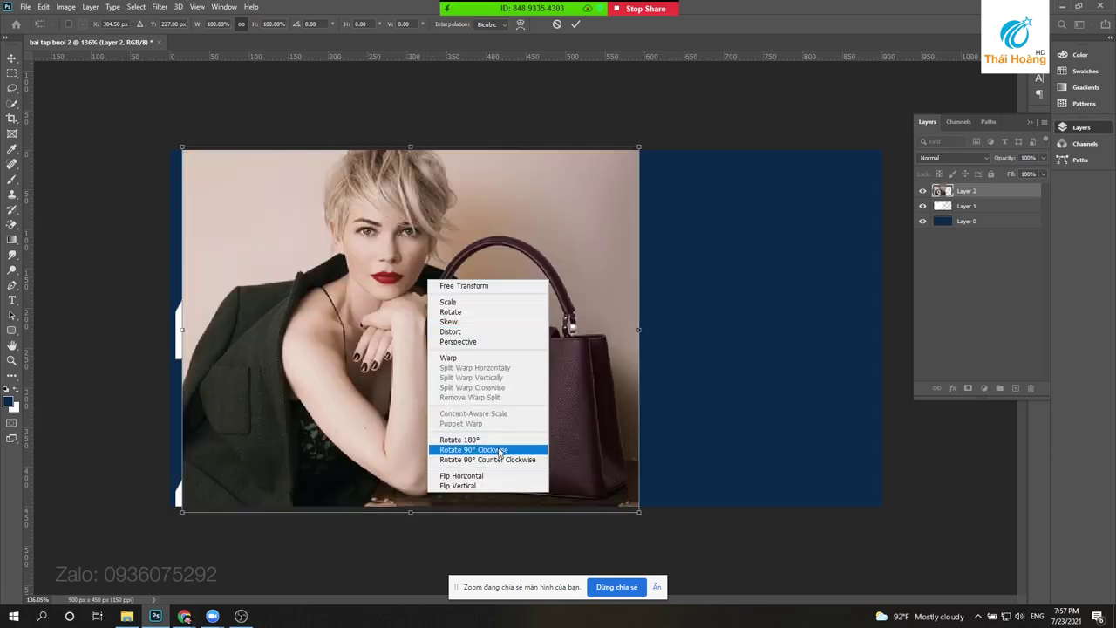
left_click(501, 451)
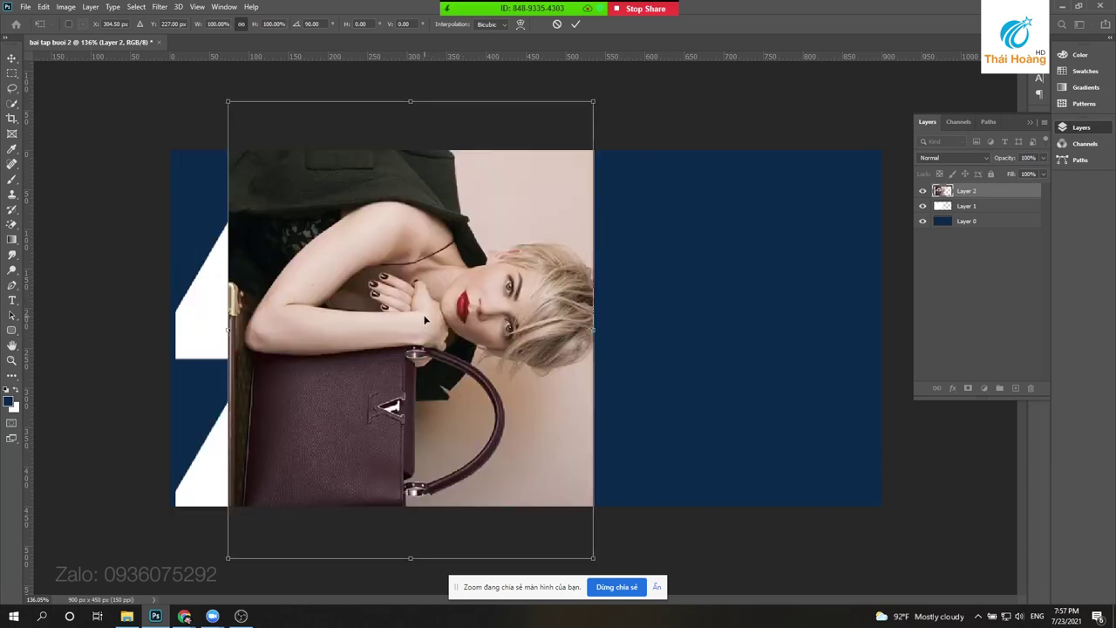
key("ctrl+z")
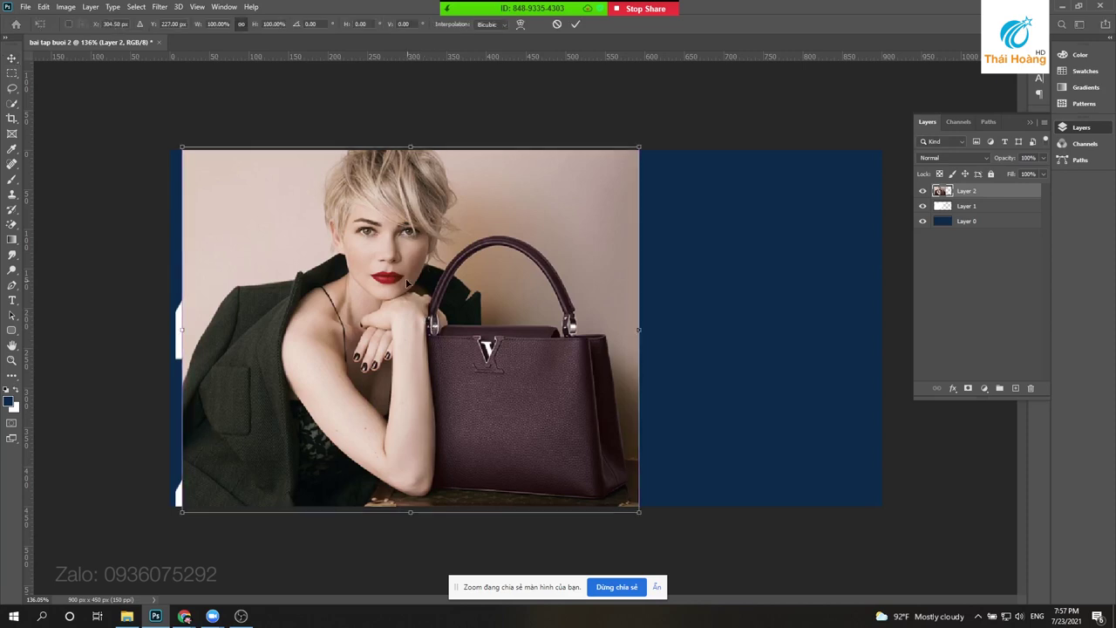
right_click(406, 280)
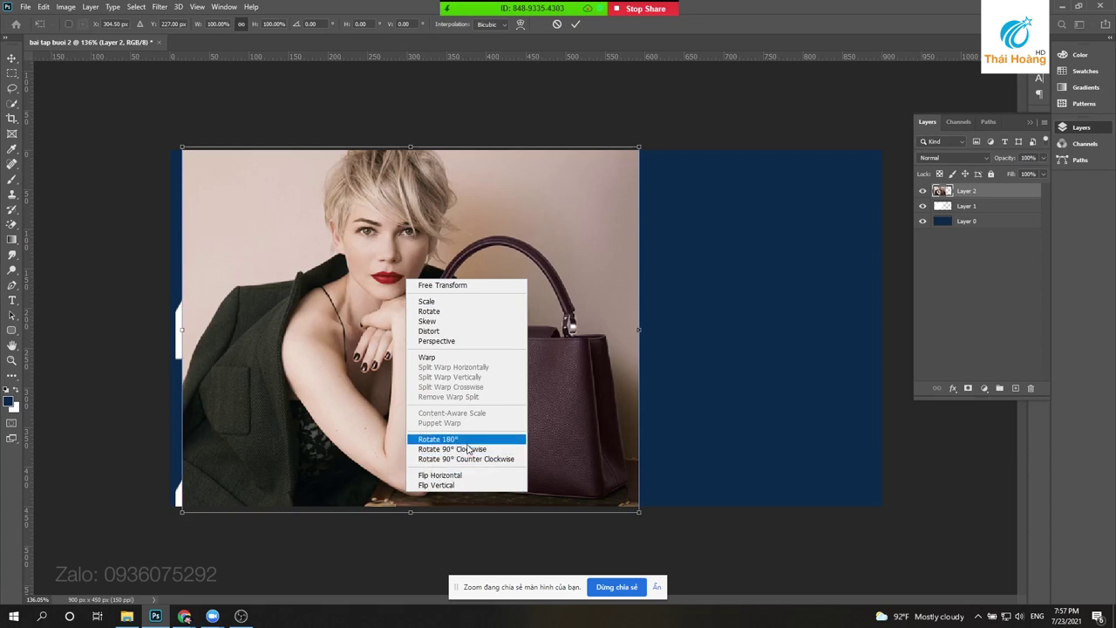
left_click(467, 458)
key("Return")
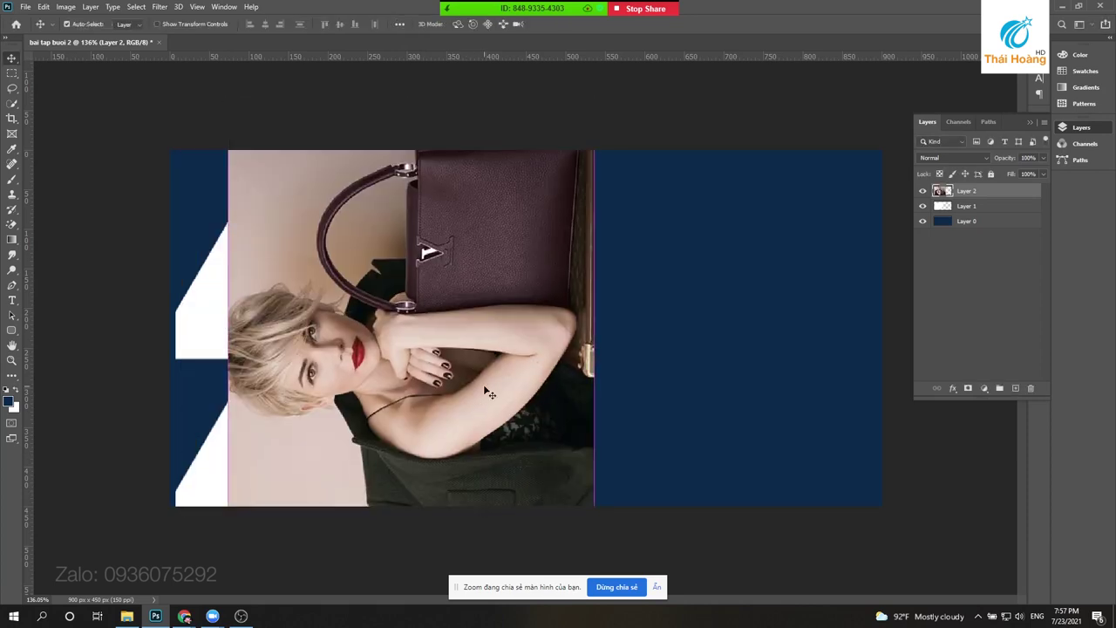
key("ctrl+z")
- Align the photo flush with the canvas's left edge, adjusting the stripes beside it
left_click_drag(174, 348, 185, 351)
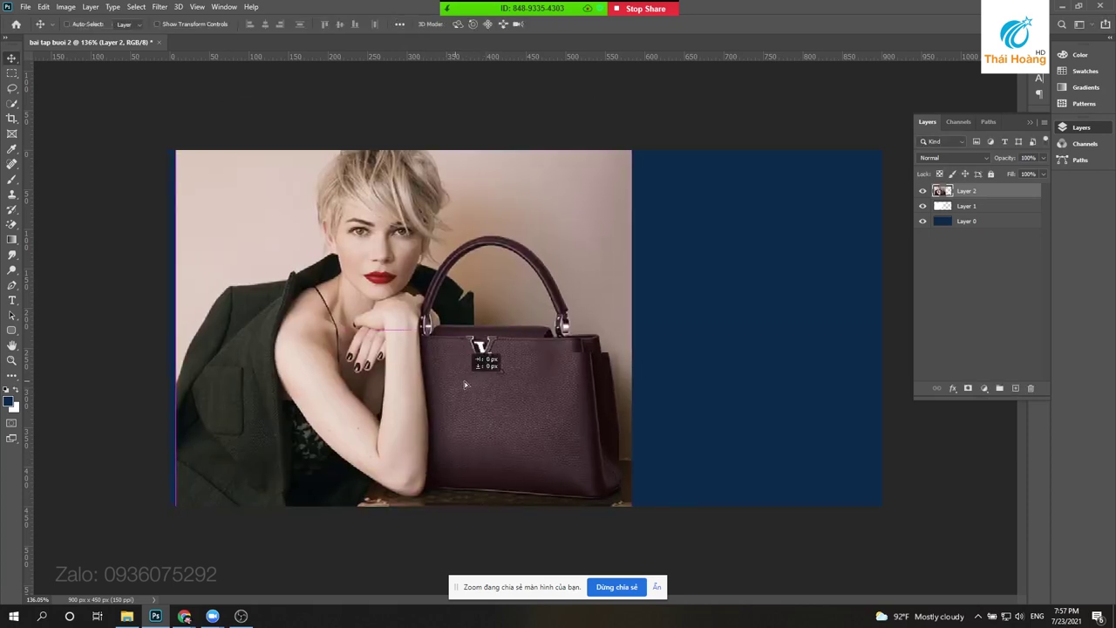
left_click_drag(186, 351, 181, 351)
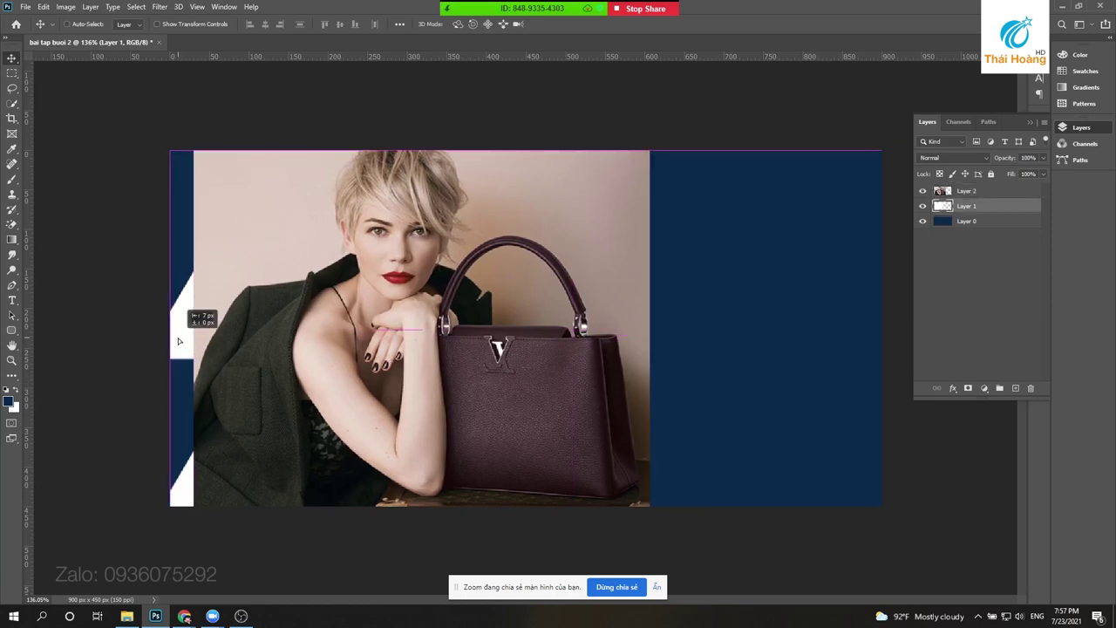
left_click(323, 351)
left_click_drag(384, 347, 360, 347)
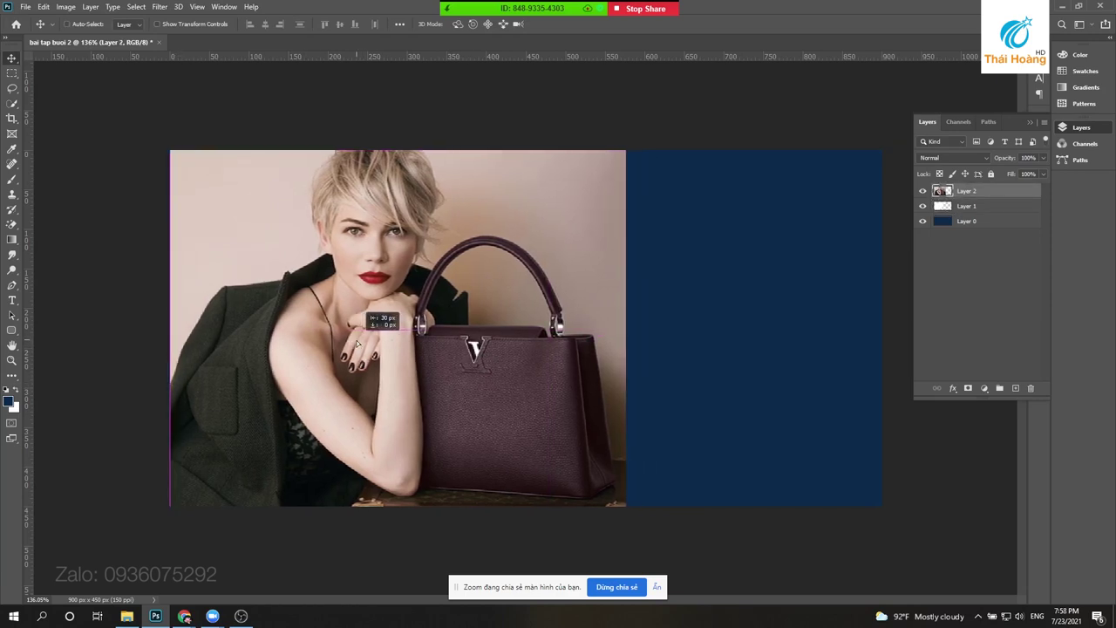
scroll(471, 346, "down", 1)
right_click(400, 321)
- Clip the Layer 2 photo into the slanted stripe layer and drag it into place
left_click(411, 328)
right_click(1002, 198)
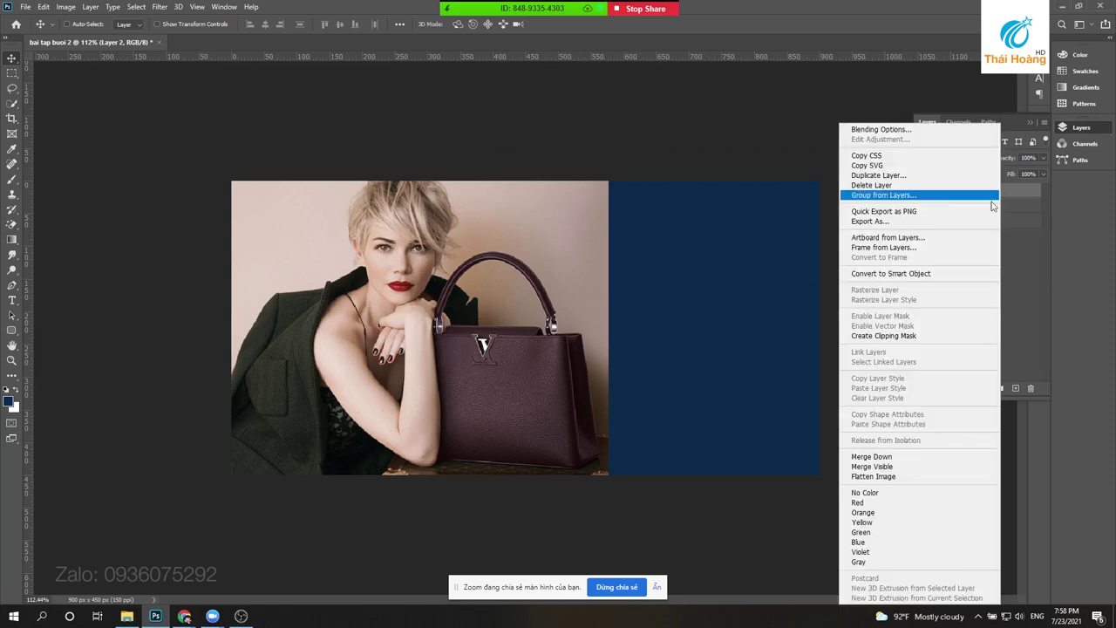
left_click(923, 342)
scroll(423, 334, "up", 1)
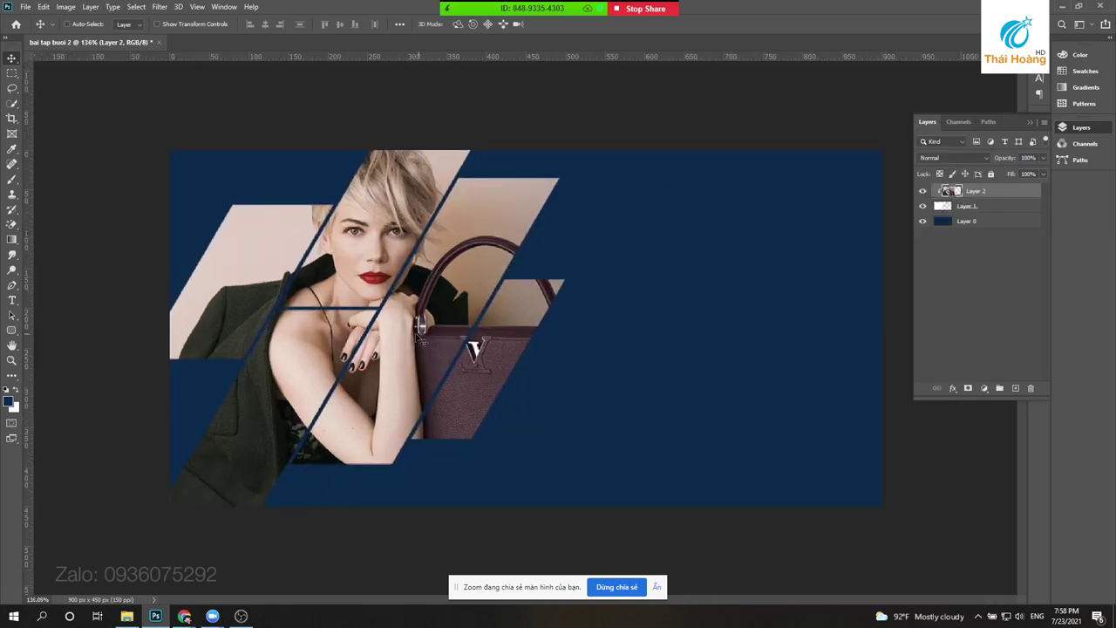
left_click_drag(473, 349, 475, 386)
- Fine-tune the clipped photo's position inside the stripes, then select the navy Layer 0
key("ctrl+t")
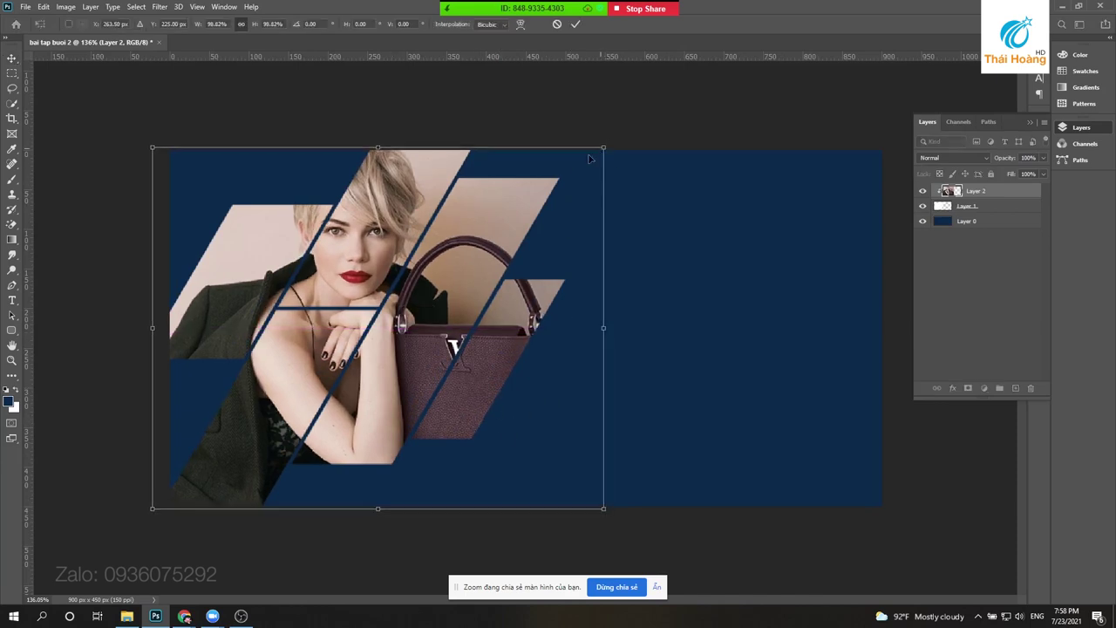
type("263")
key("Return")
mouse_move(432, 301)
left_mouse_down()
mouse_move(445, 301)
mouse_move(410, 296)
left_mouse_up()
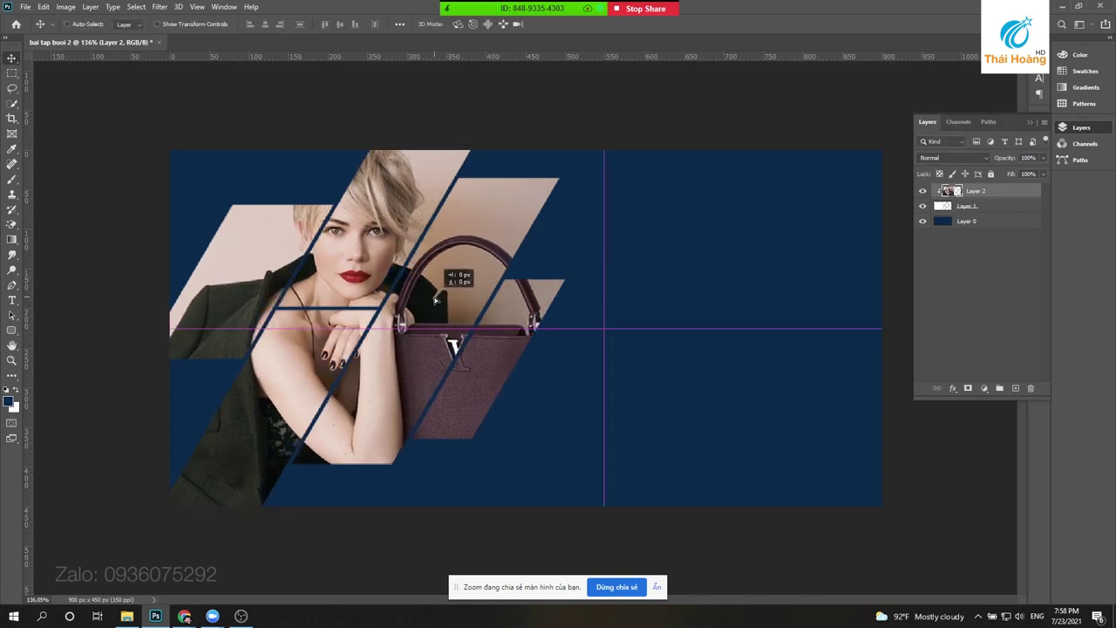
left_click_drag(411, 297, 413, 289)
left_click_drag(422, 290, 423, 290)
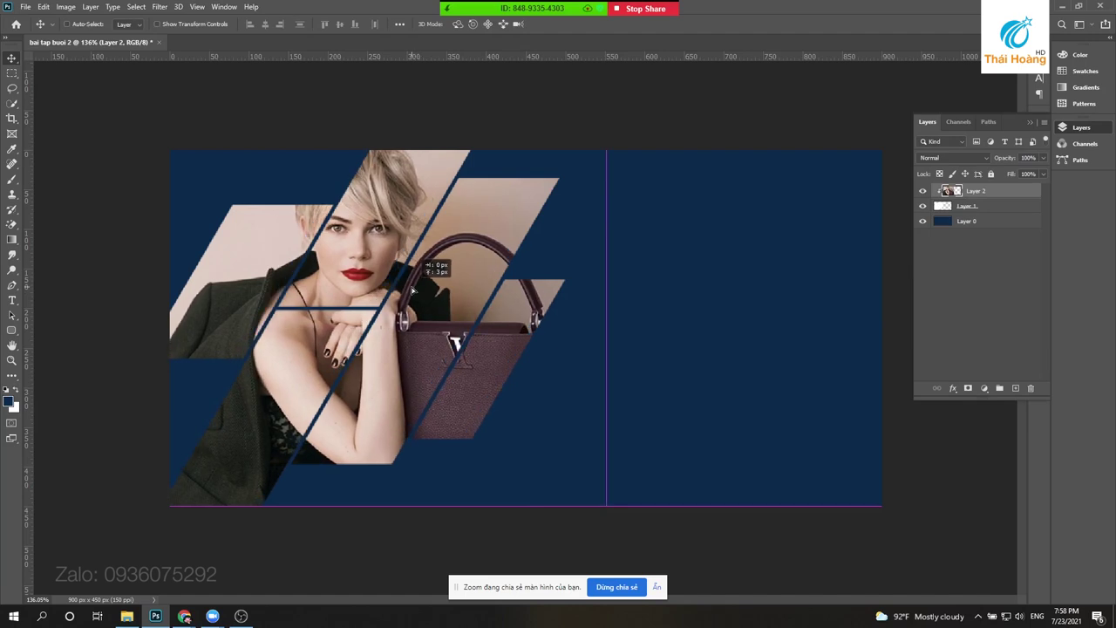
scroll(423, 290, "down", 1)
scroll(424, 291, "up", 1)
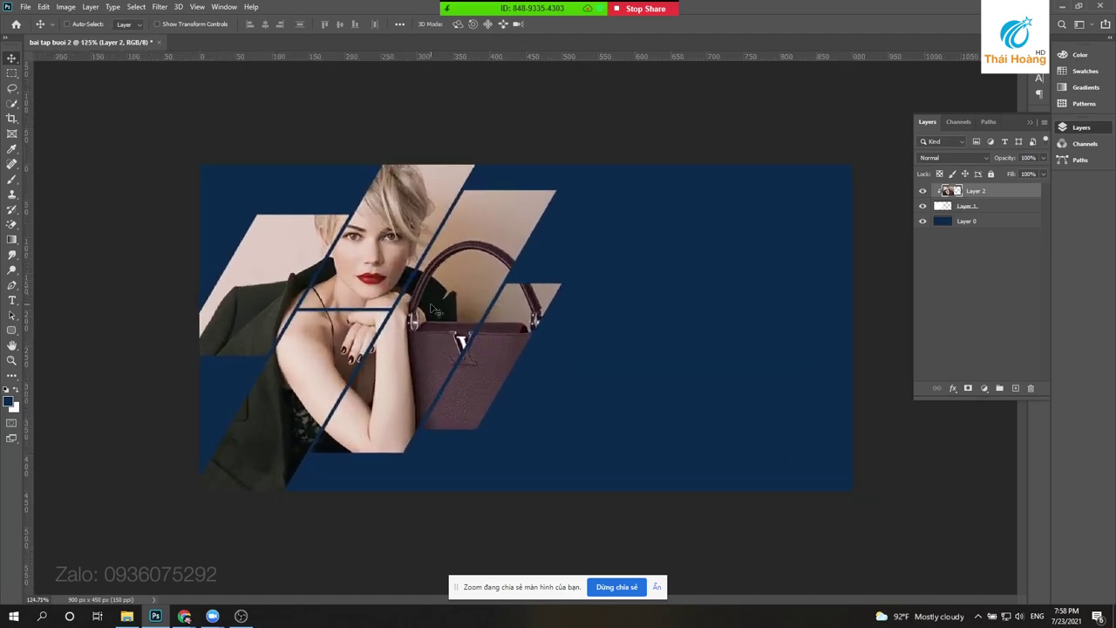
right_click(667, 231)
left_click(684, 235)
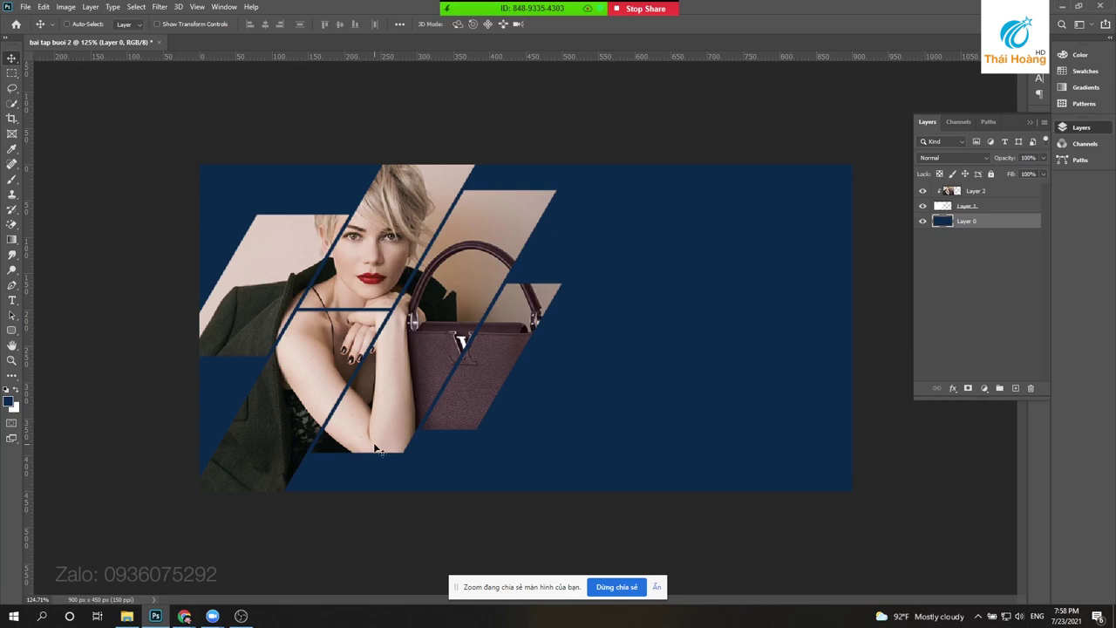
- Sample the handbag's dark maroon and fill the Layer 0 background with it
key("i")
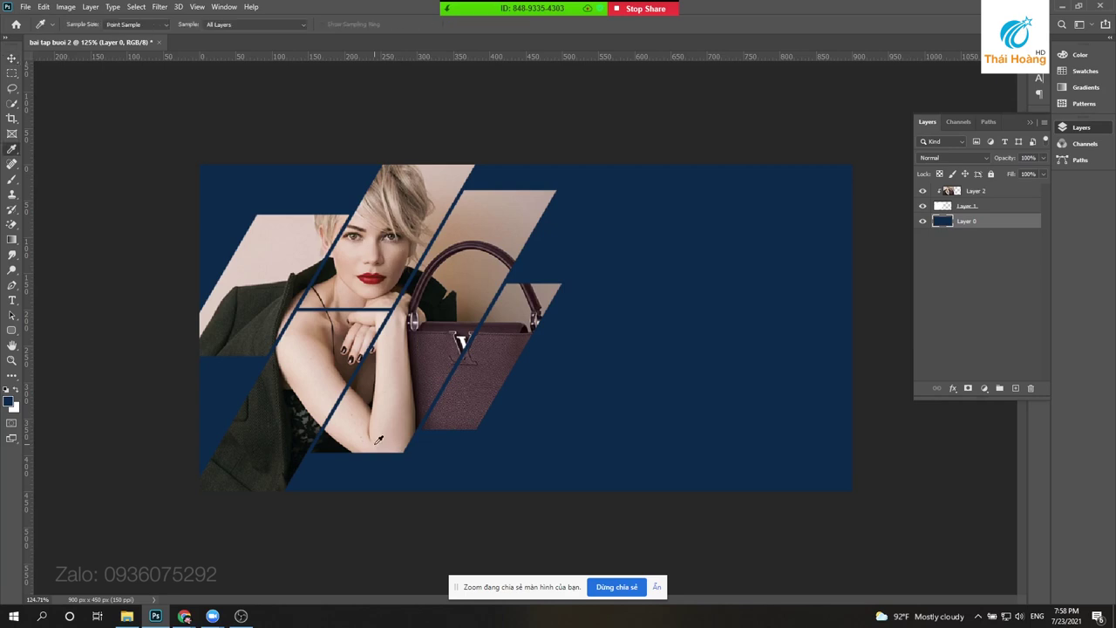
scroll(524, 314, "up", 2)
key("v")
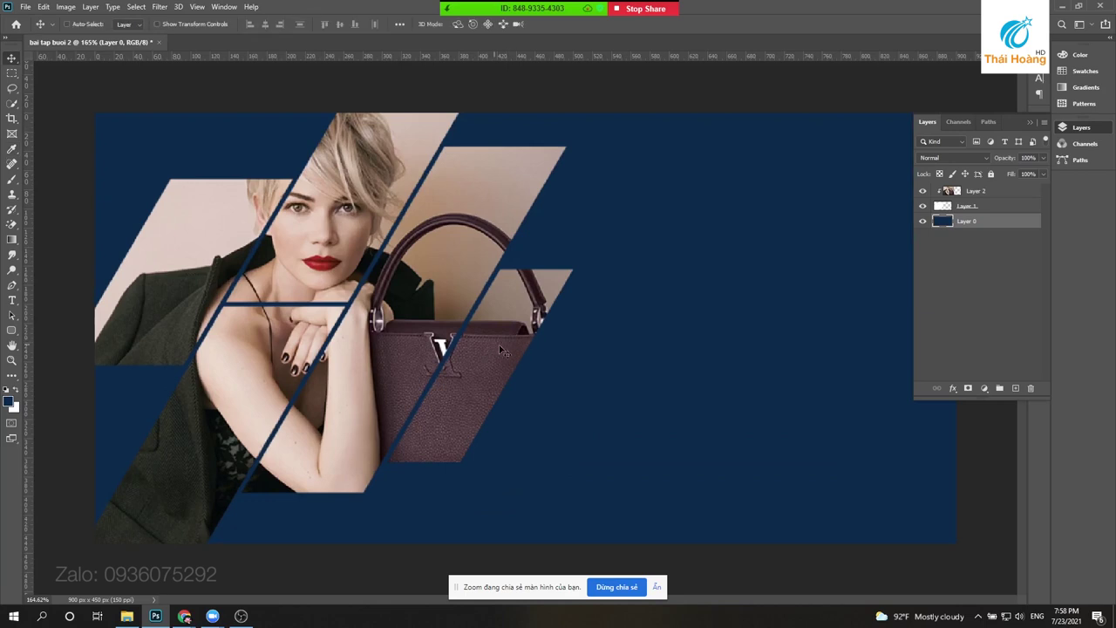
key("i")
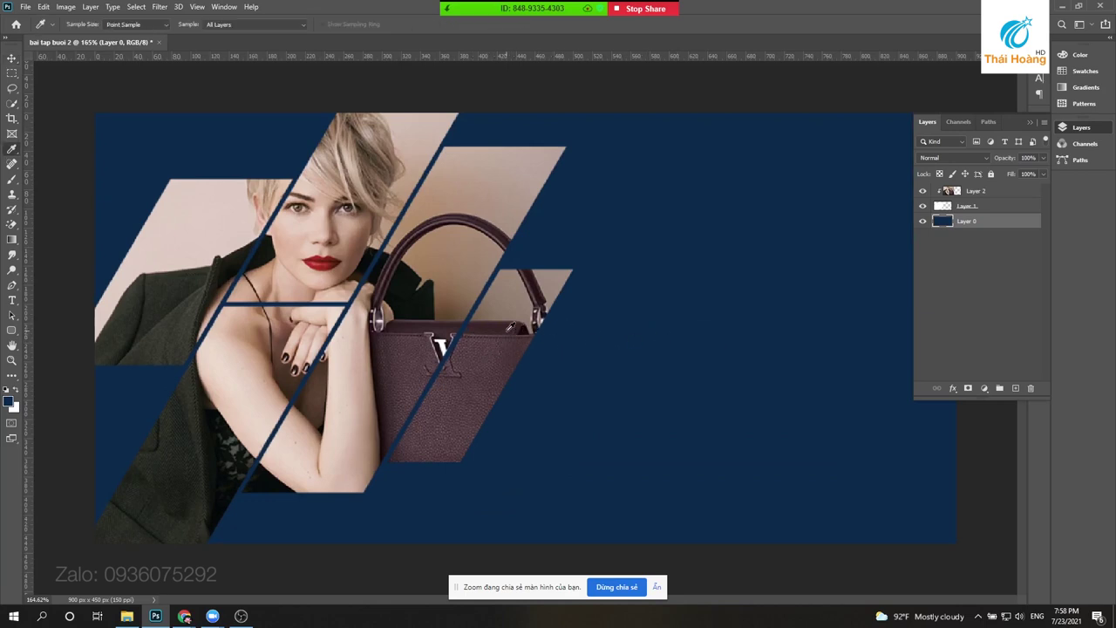
scroll(509, 328, "down", 3)
key("v")
right_click(641, 329)
left_click(642, 334)
key("alt+BackSpace")
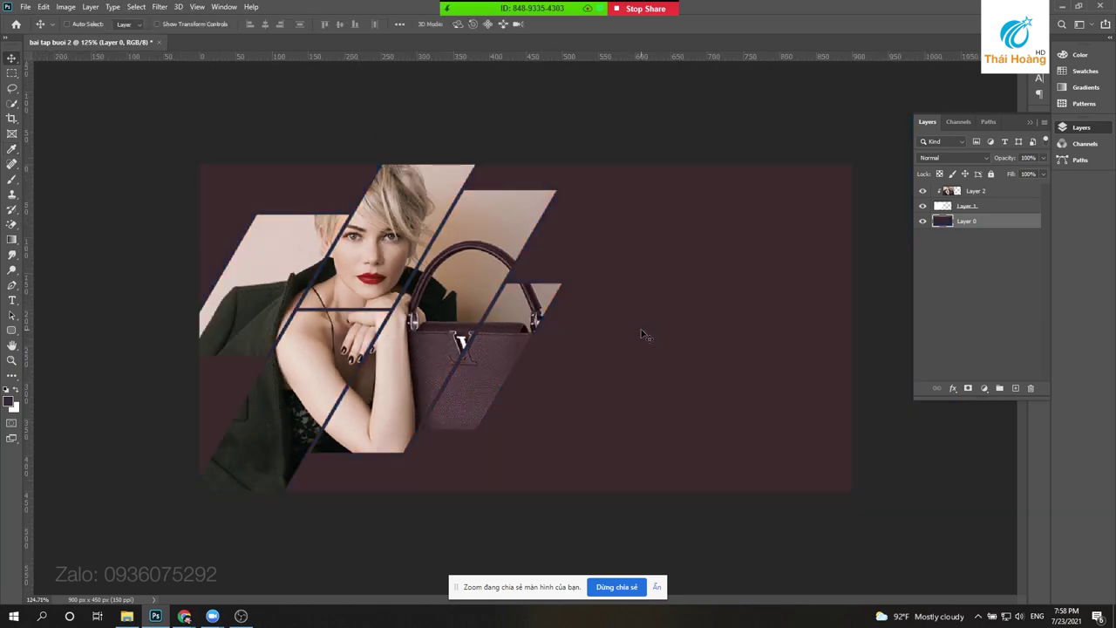
- Make the foreground maroon slightly more saturated, then load Layer 1's stripe shapes as a selection
left_click(9, 404)
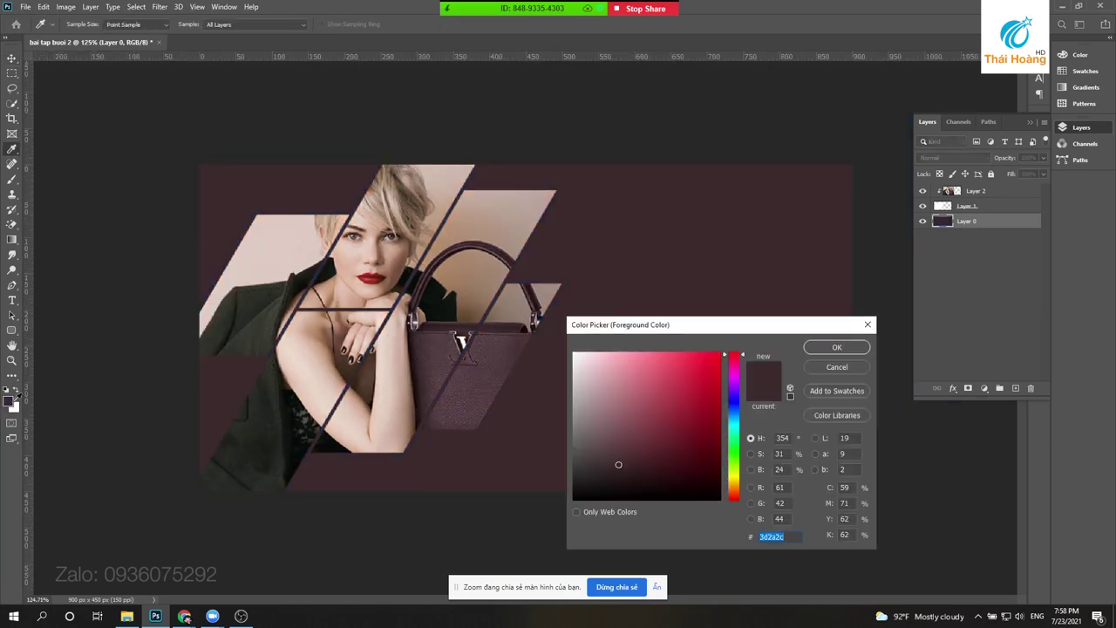
left_click_drag(618, 465, 627, 463)
left_click(847, 349)
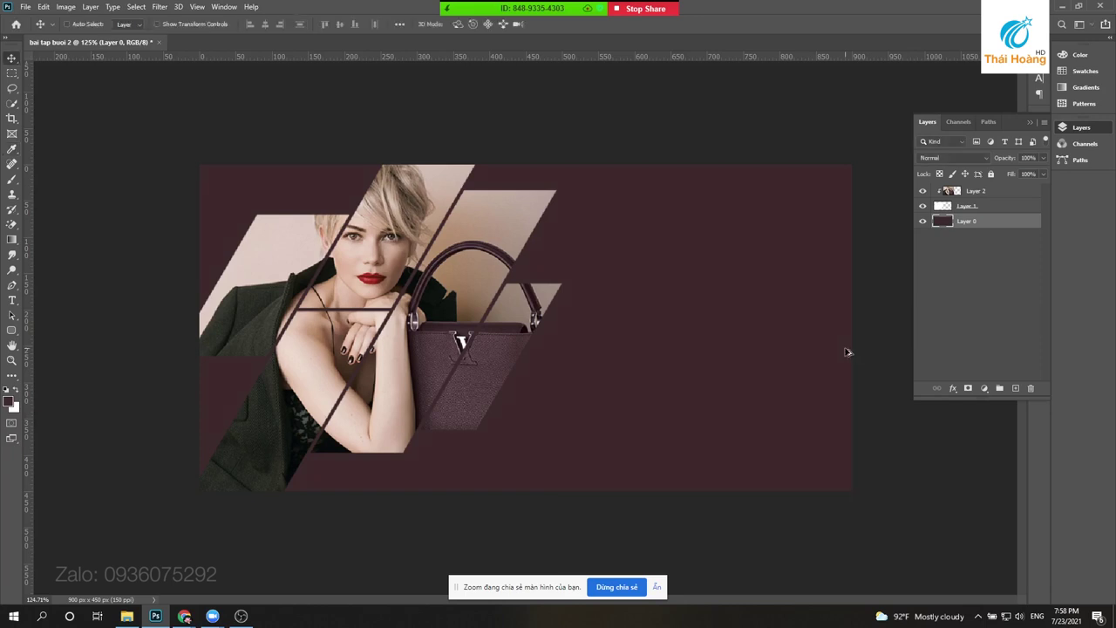
scroll(521, 333, "down", 3)
scroll(521, 336, "up", 2)
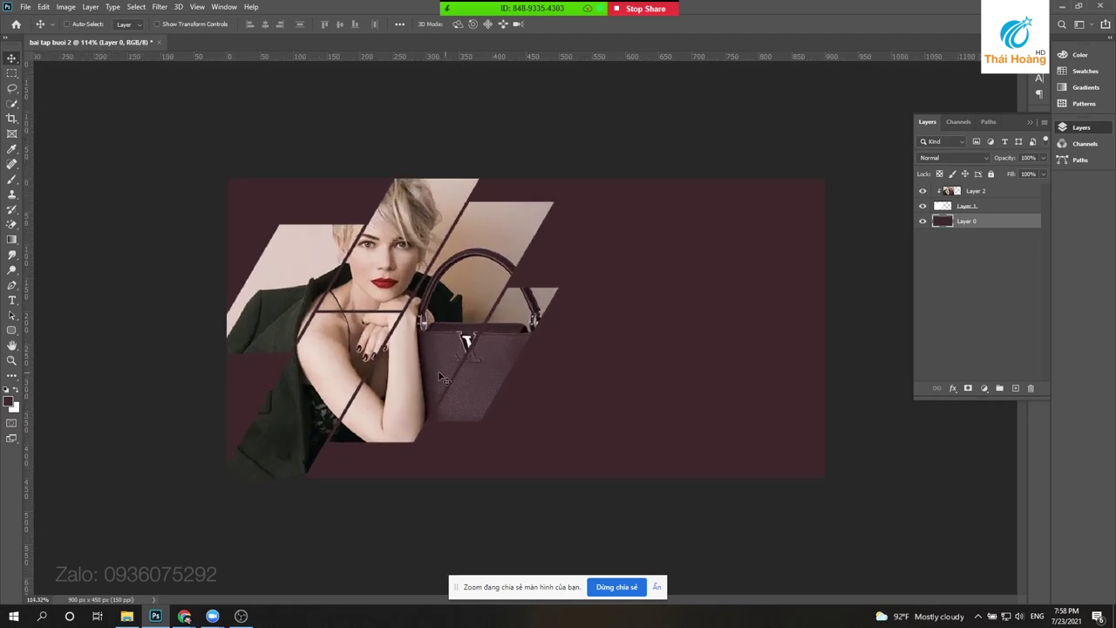
scroll(440, 377, "up", 2)
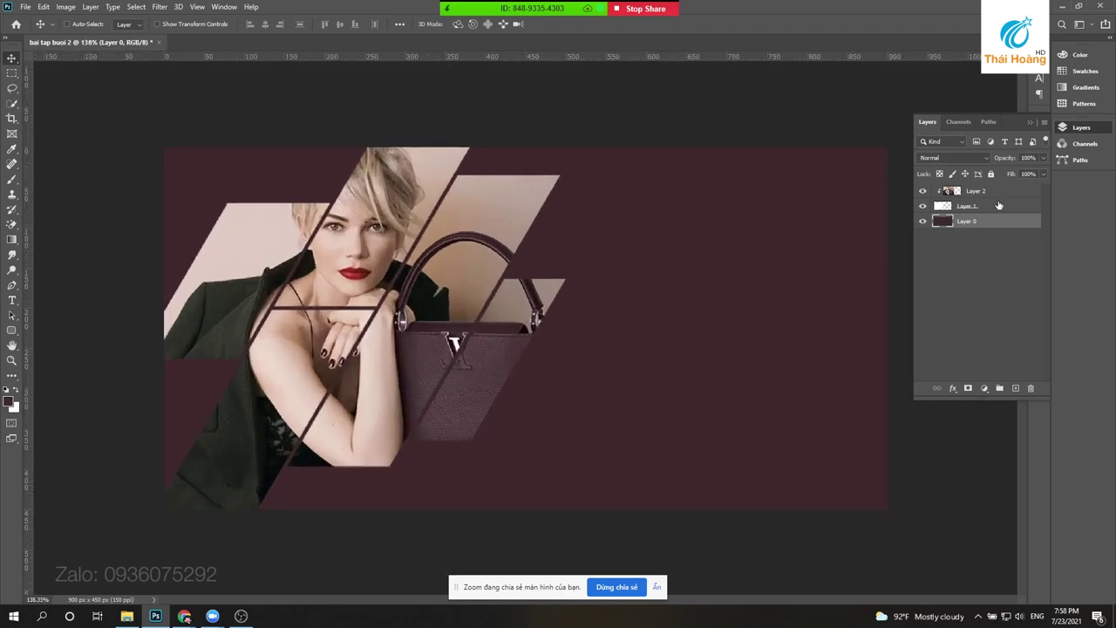
left_click(1000, 205)
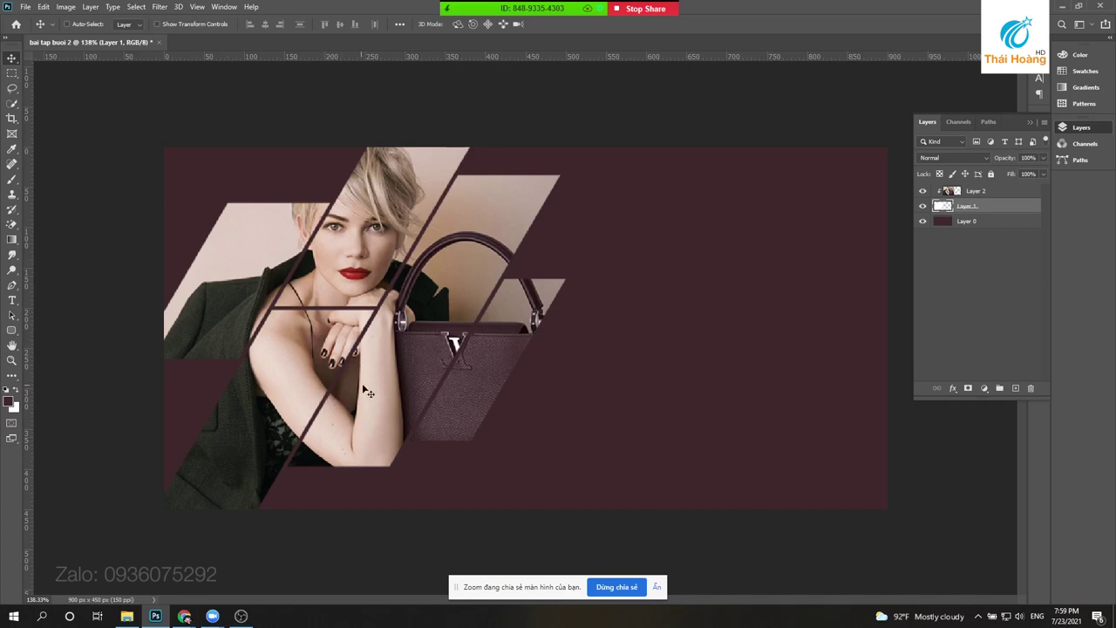
left_click(944, 206, "ctrl")
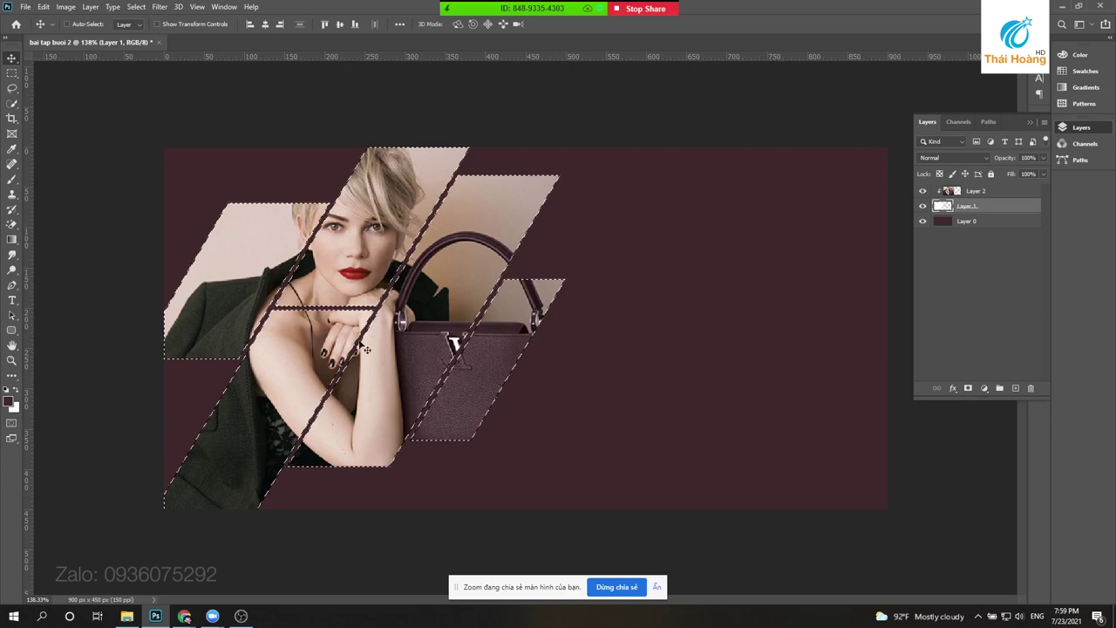
- Reload the stripe shapes as a selection and add a new empty Layer 3
key("ctrl")
key("ctrl+d")
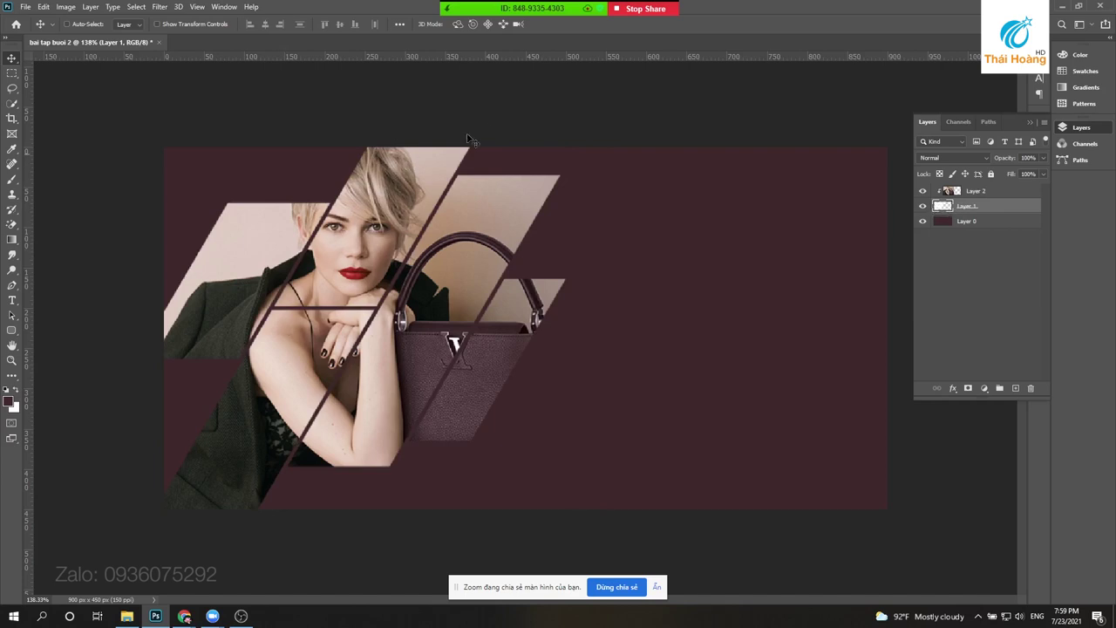
left_click(940, 209, "ctrl")
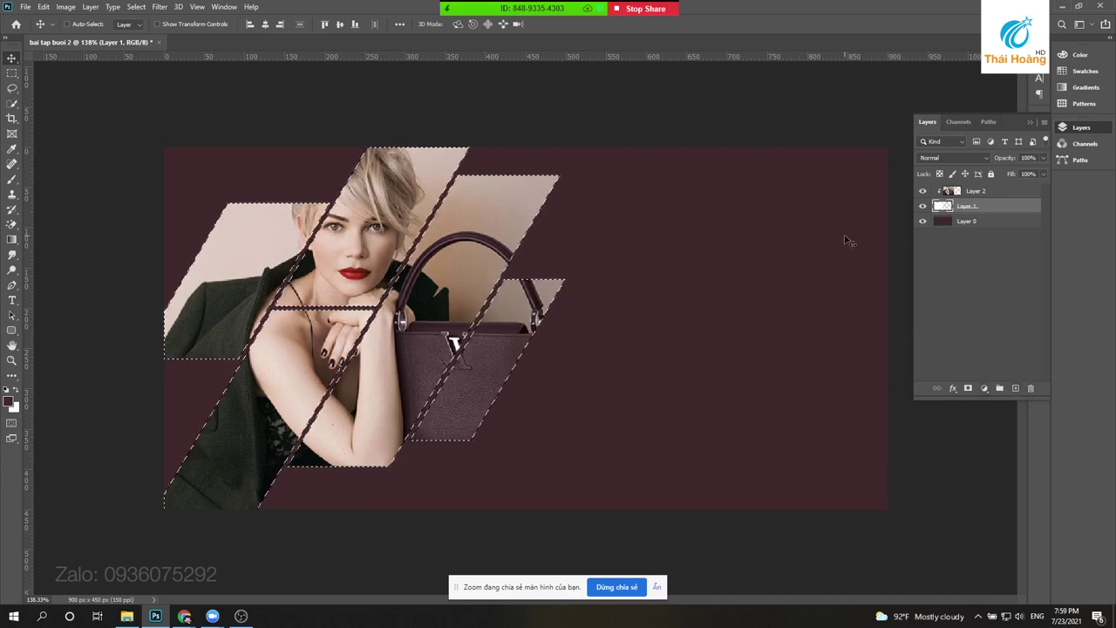
left_click(1014, 389)
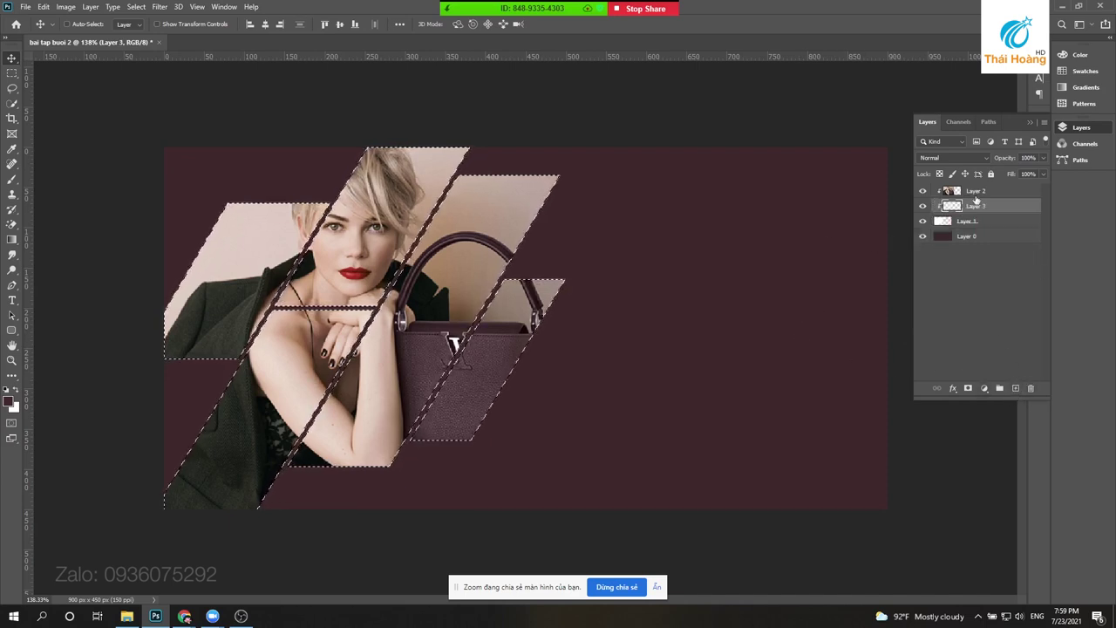
- Move Layer 3 above the photo Layer 2 and release it from the clipping mask
left_click_drag(999, 208, 1003, 188)
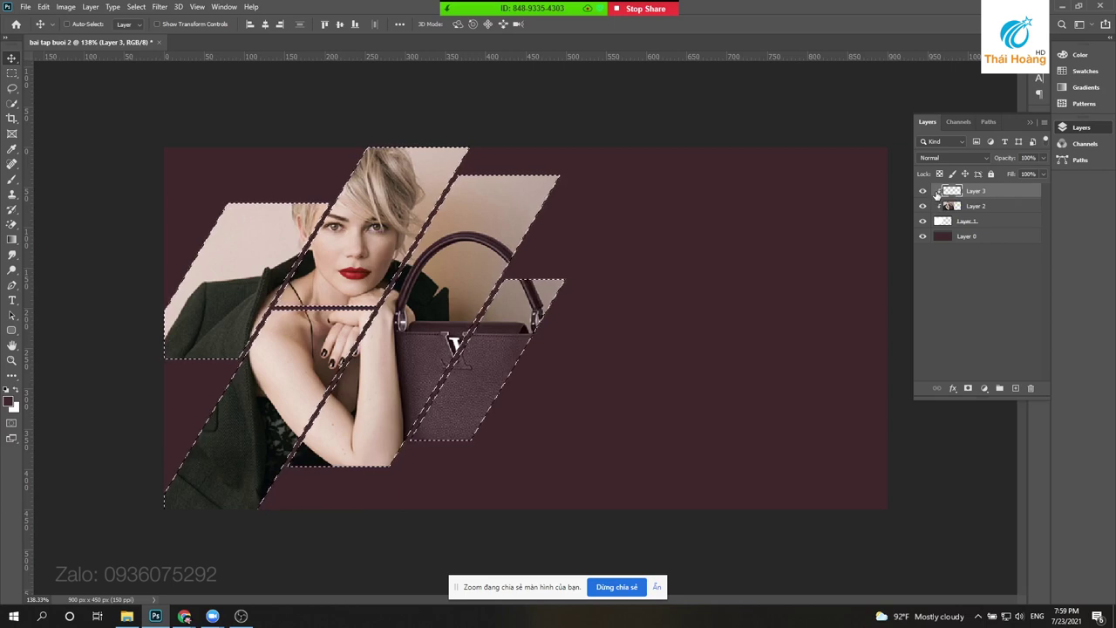
right_click(994, 192)
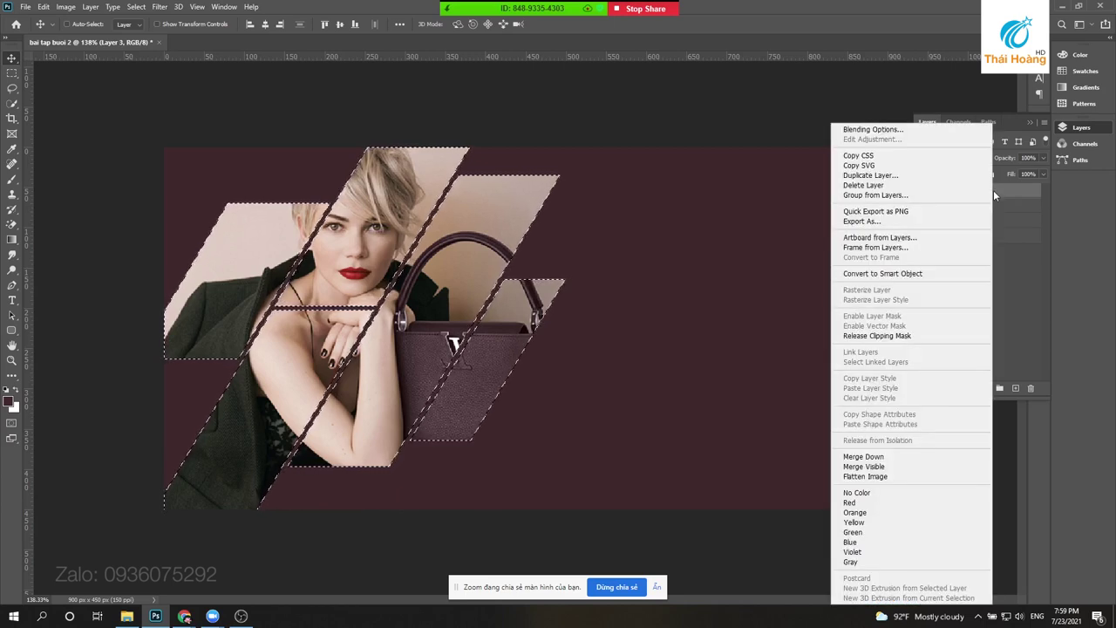
left_click(899, 337)
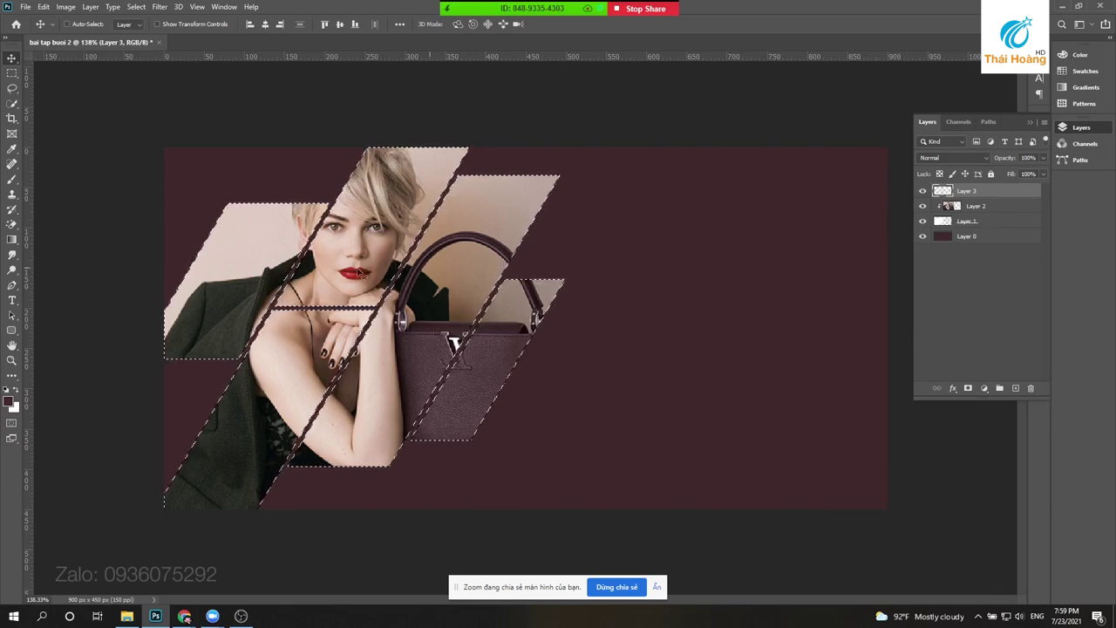
left_click(12, 75)
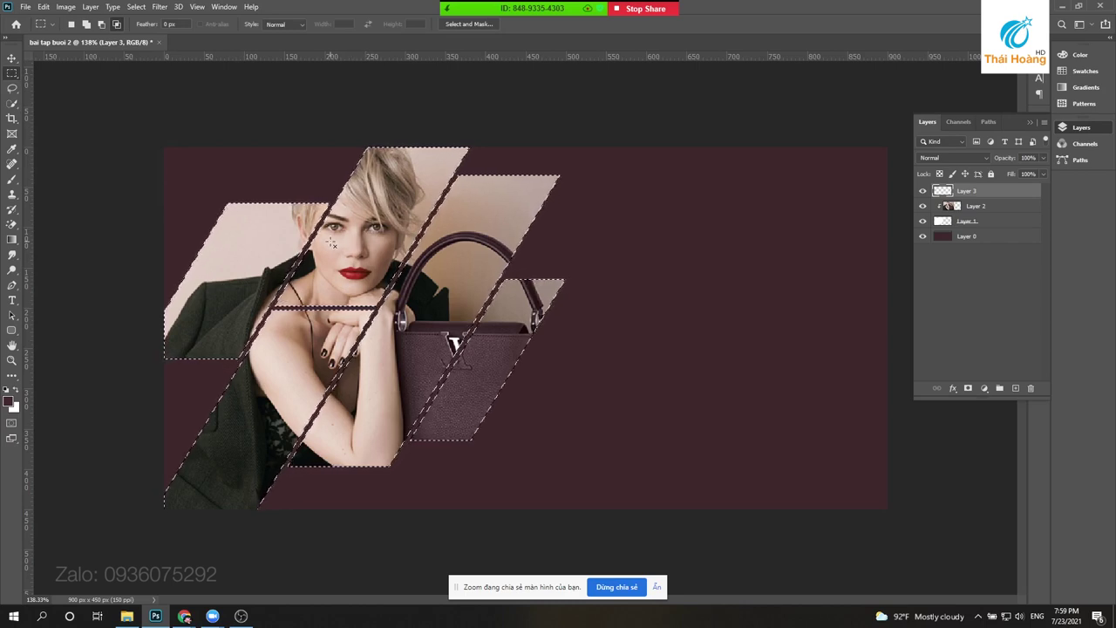
- Stroke the stripe selection on Layer 3 with a 1 px white line, then deselect
right_click(332, 245)
left_click(384, 393)
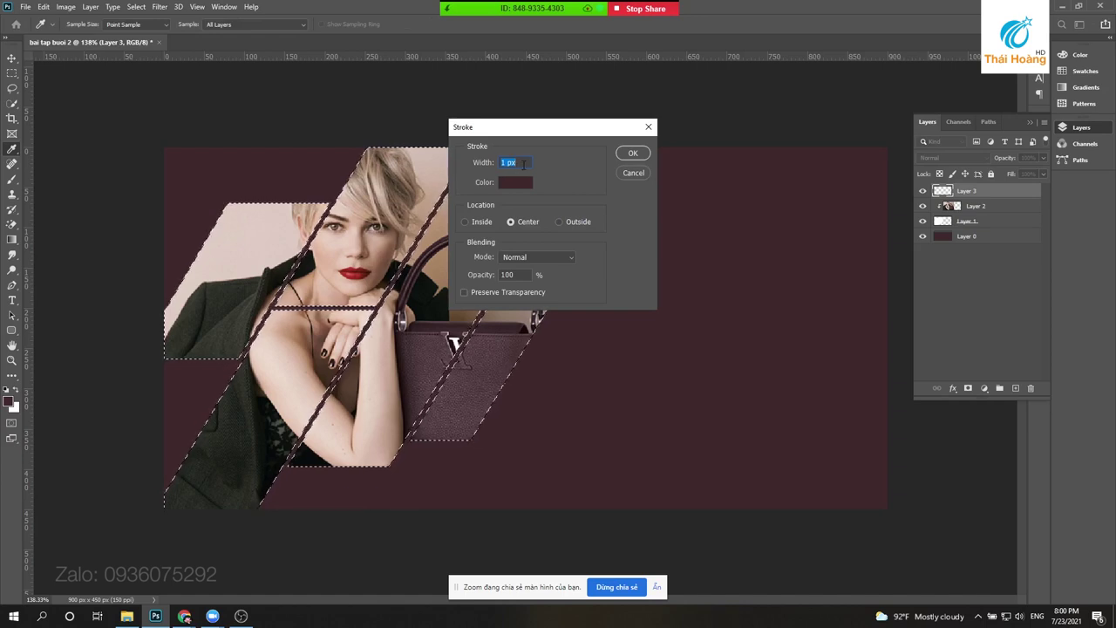
left_click(516, 182)
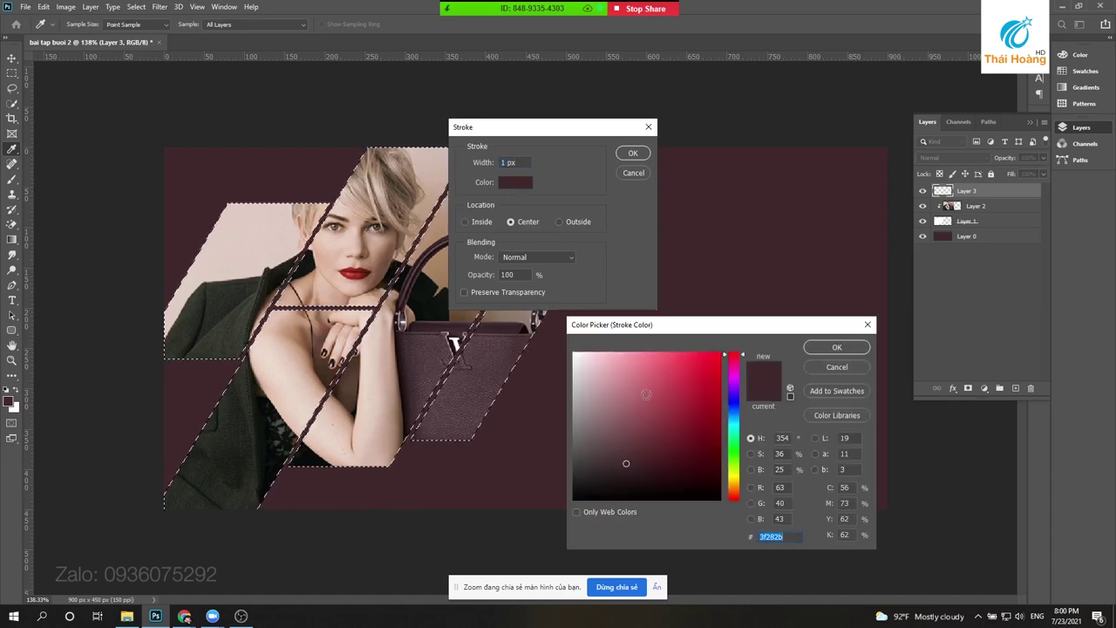
left_click(574, 353)
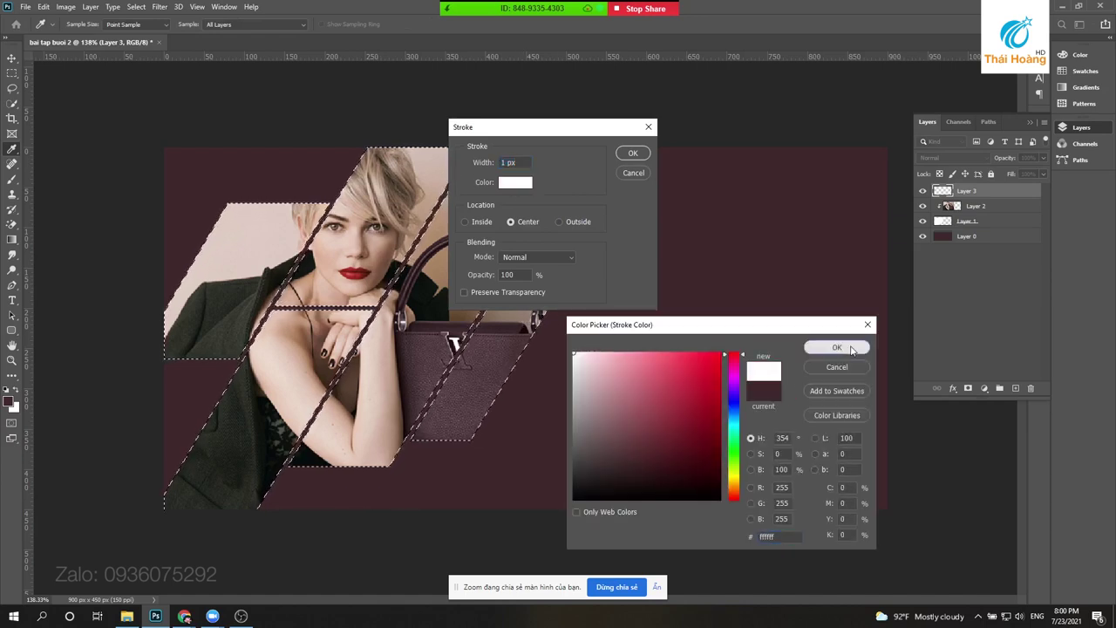
left_click(836, 347)
left_click(632, 153)
key("m")
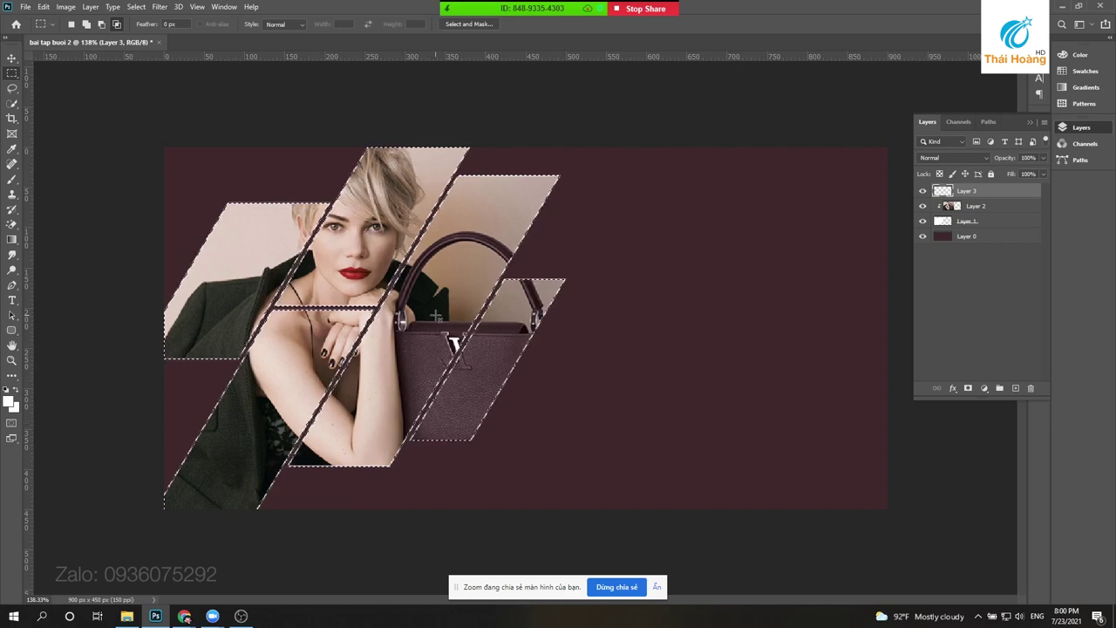
key("ctrl+d")
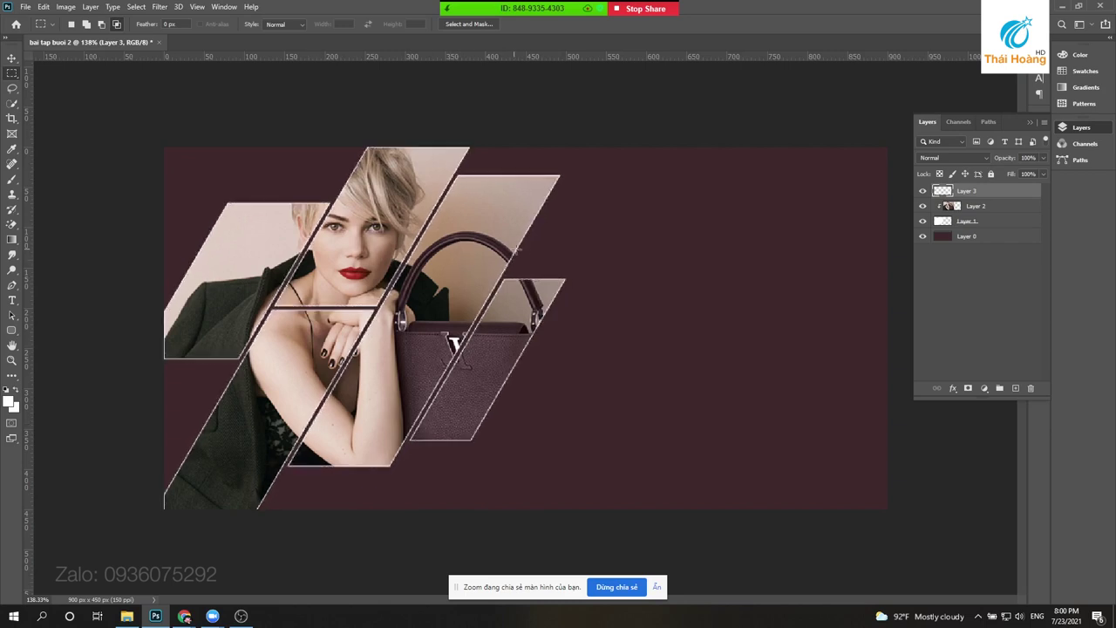
left_click(11, 60)
- Offset Layer 3's white outlines down and right from the photo stripes
mouse_move(264, 319)
left_mouse_down()
mouse_move(691, 382)
mouse_move(374, 298)
left_mouse_up()
key("Down")
key("Down")
key("Down")
key("Down")
key("Right")
key("Right")
key("Right")
key("Right")
key("Right")
key("Right")
key("Left")
key("Left")
key("Left")
key("Left")
key("Left")
key("Up")
key("Up")
key("Up")
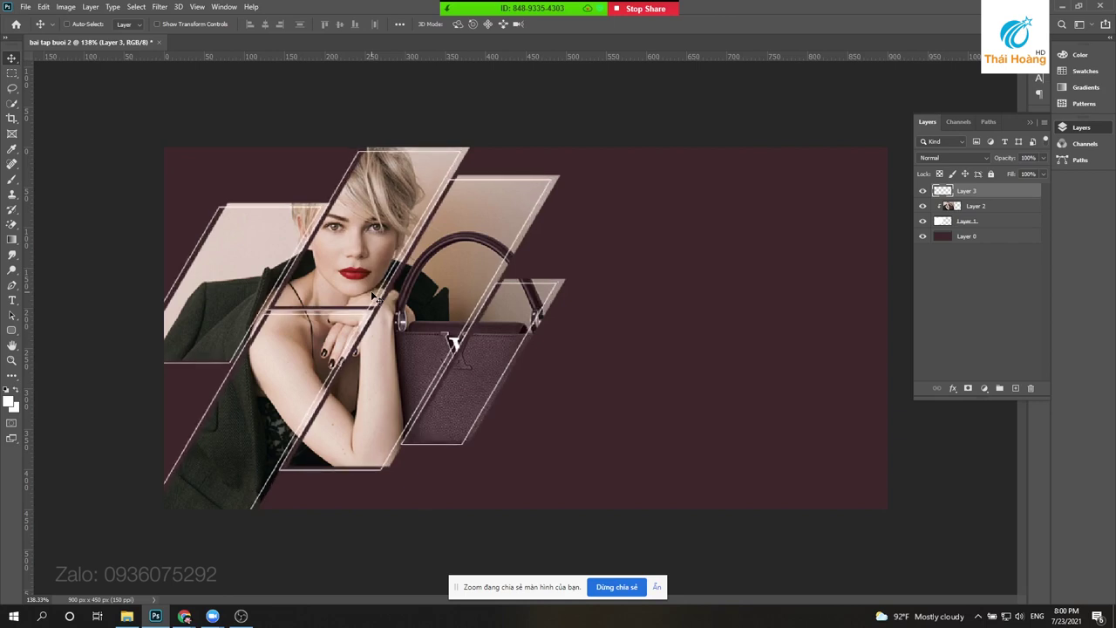
- Set Layer 3's blend mode to Overlay
left_click(949, 159)
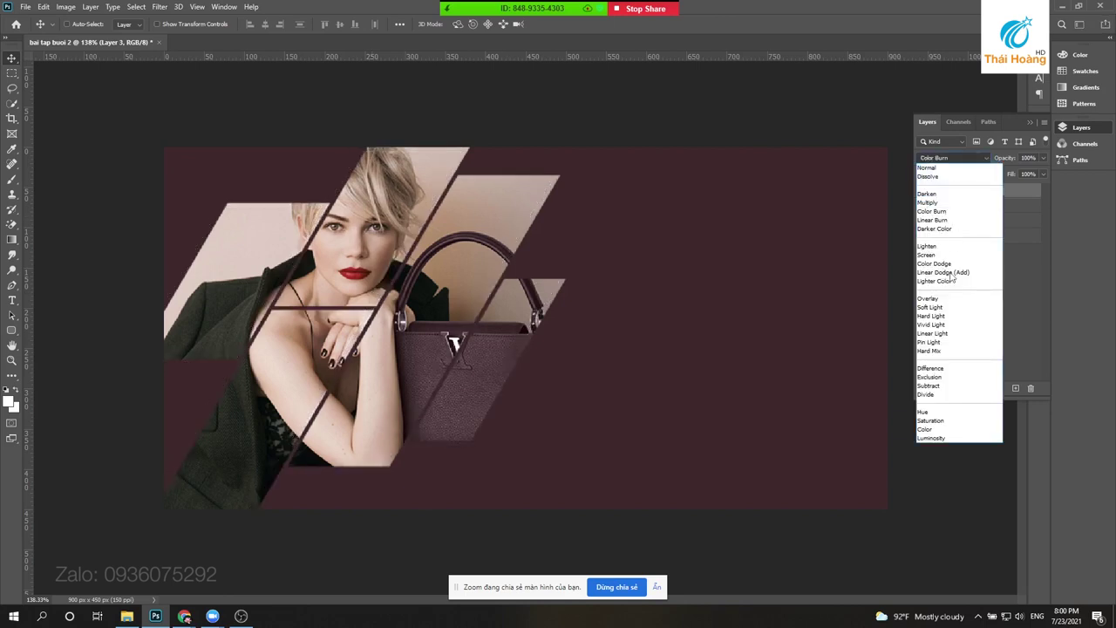
left_click(963, 300)
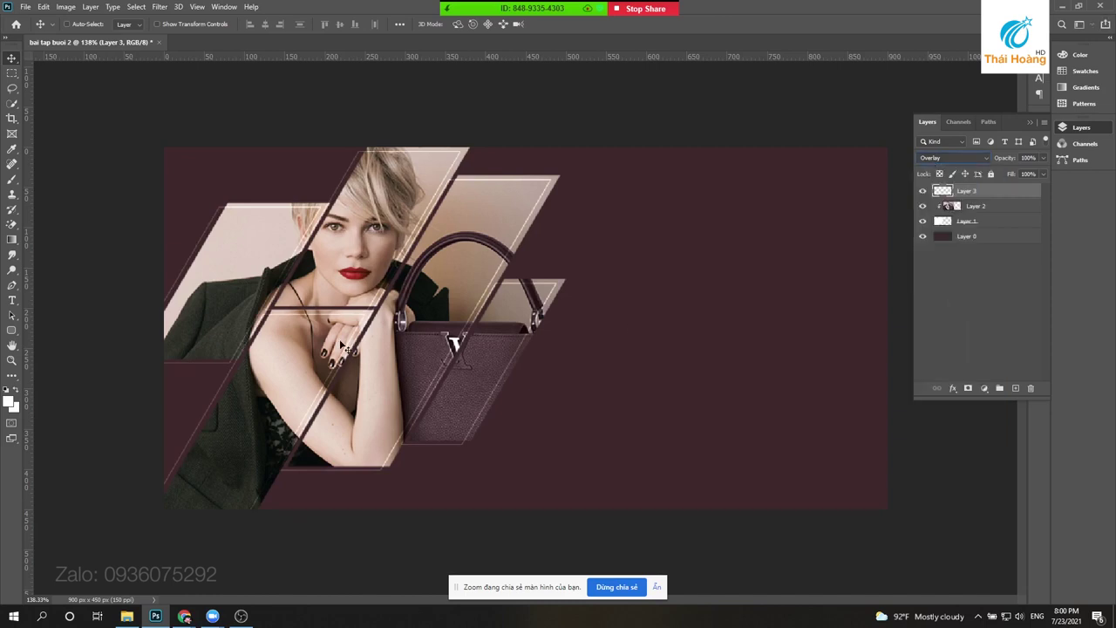
scroll(440, 322, "down", 3)
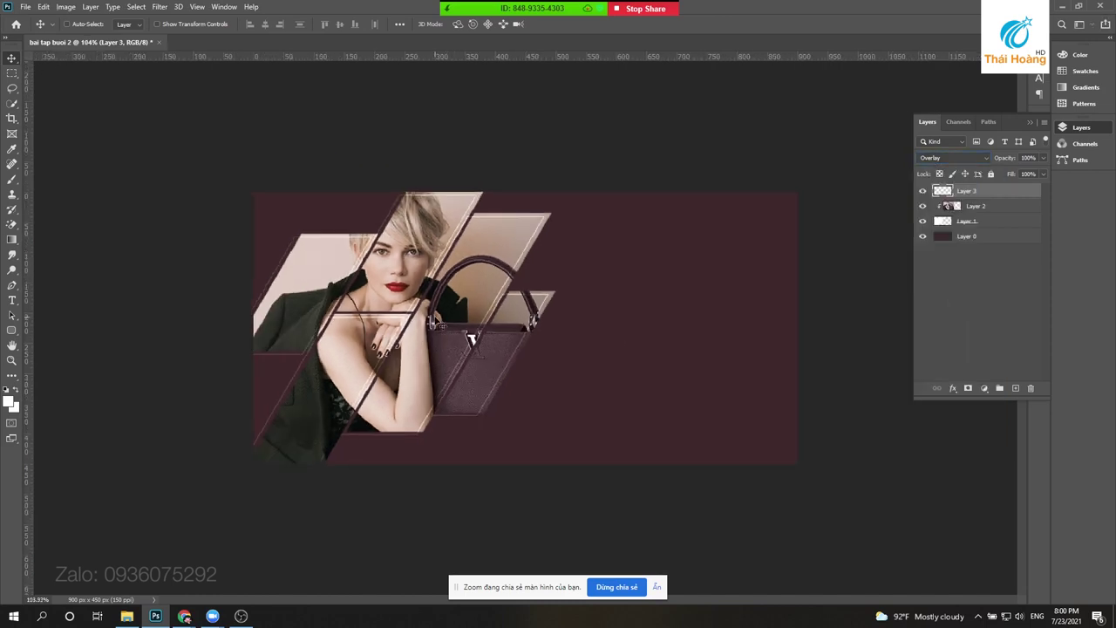
scroll(440, 323, "up", 2)
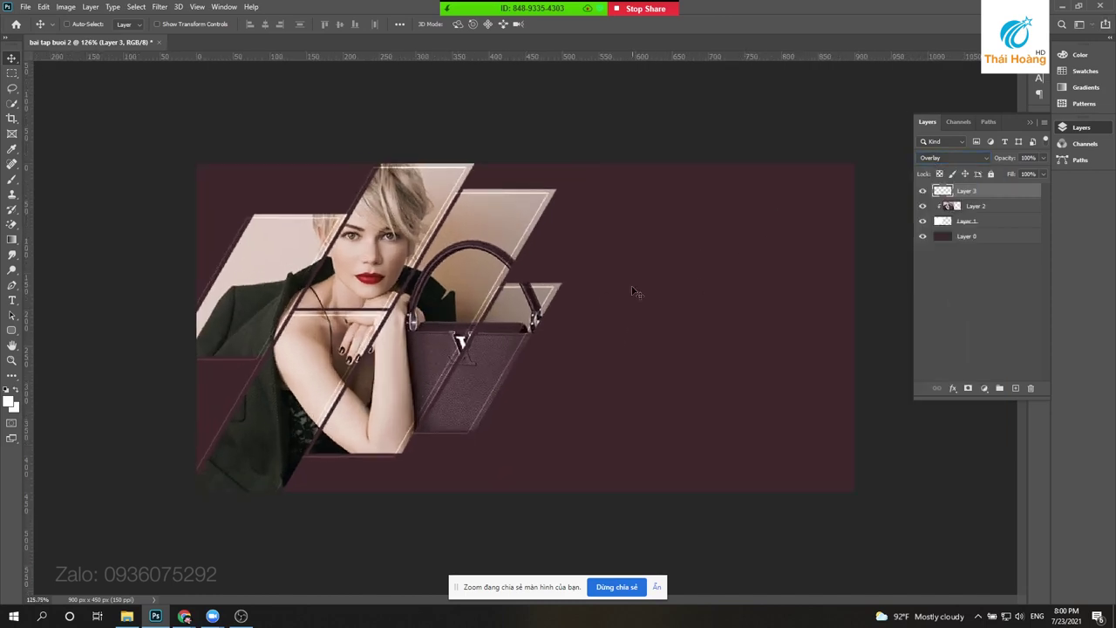